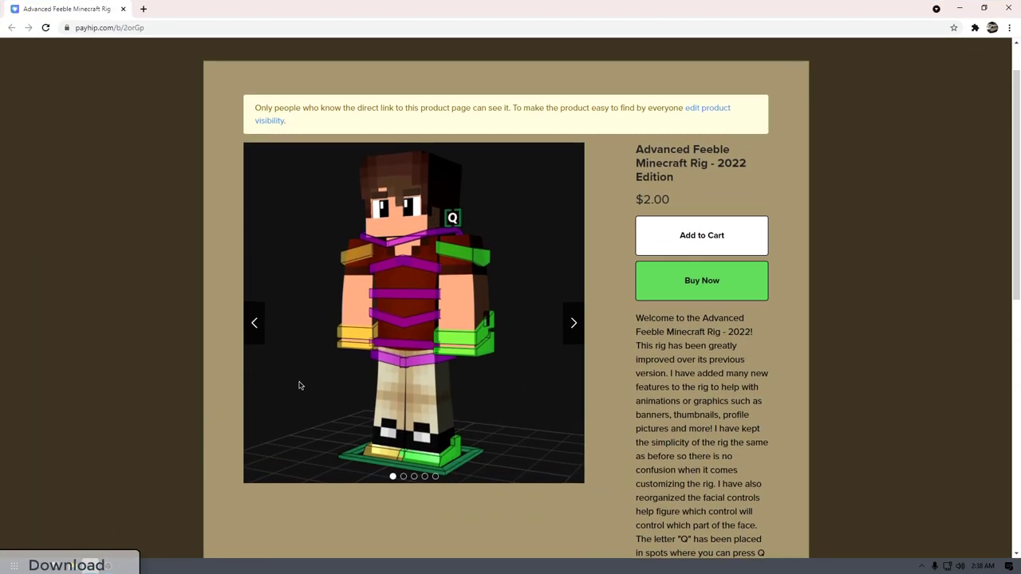
# - Look over the product page of the Advanced Feeble Minecraft Rig - 2022 Edition
pyautogui.scroll(-1, 300, 385)
pyautogui.scroll(1, 319, 303)
pyautogui.moveTo(253, 108); pyautogui.dragTo(278, 162)
pyautogui.click(334, 120)
pyautogui.scroll(-3, 335, 247)
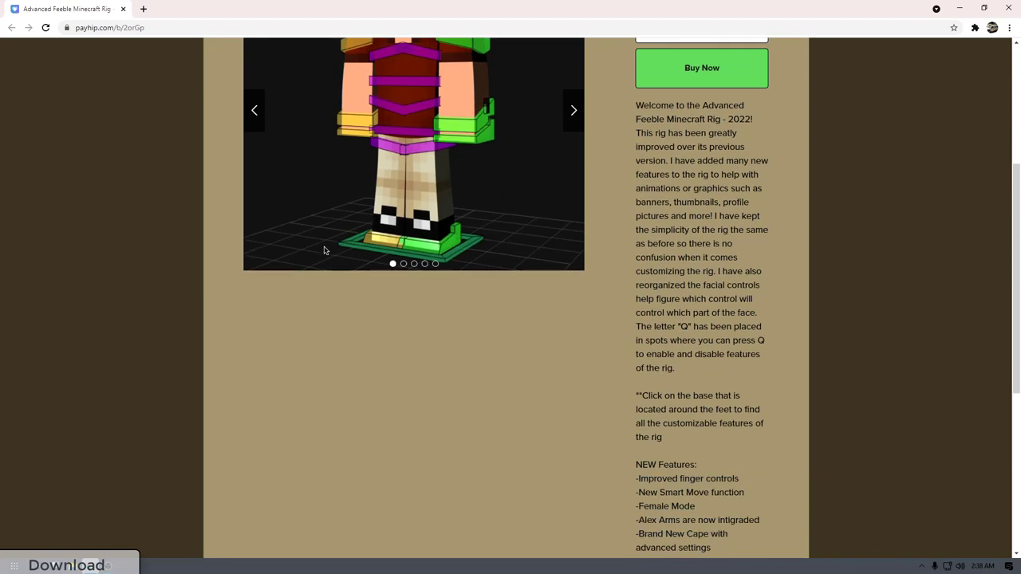
pyautogui.scroll(3, 414, 278)
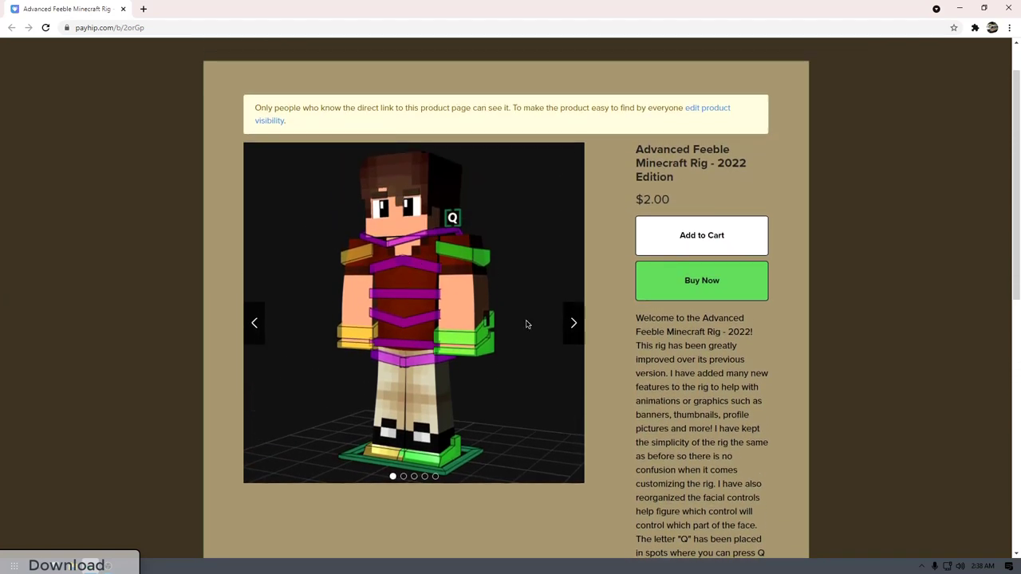
# - Page through all of the rig's preview images until the first one shows again
pyautogui.scroll(-1, 526, 323)
pyautogui.click(572, 272)
pyautogui.click(573, 273)
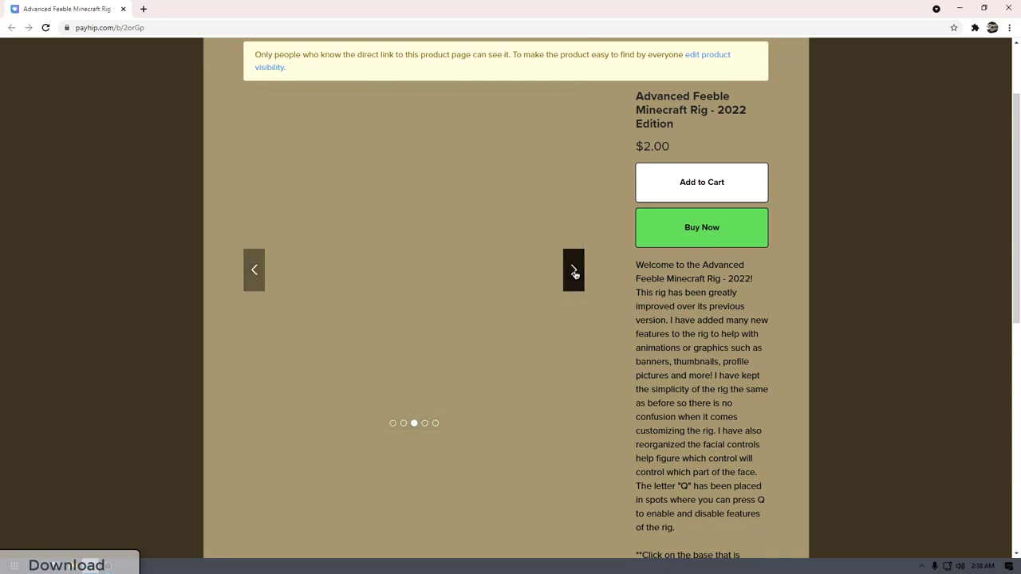
pyautogui.click(574, 263)
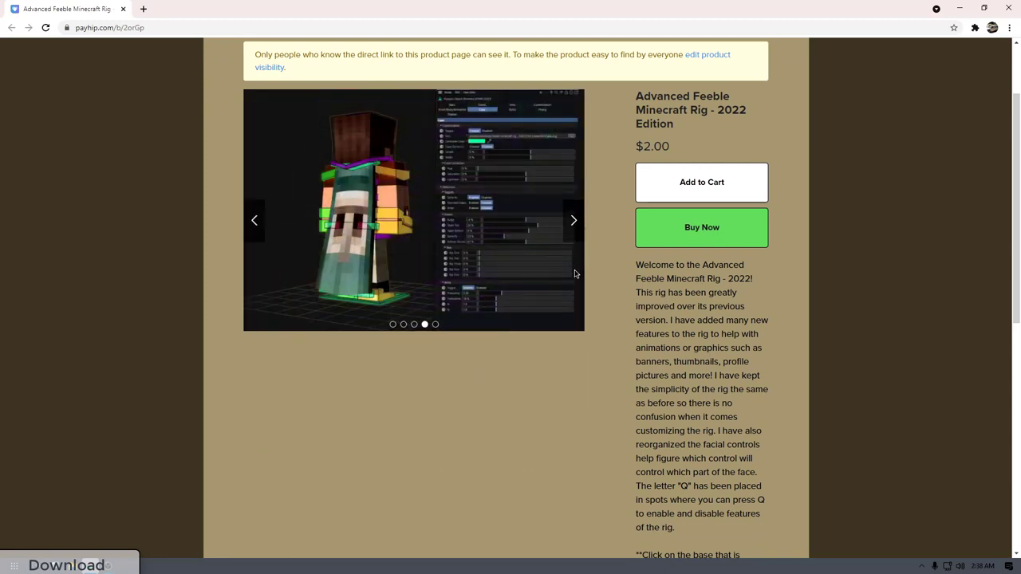
pyautogui.click(570, 233)
pyautogui.click(577, 384)
pyautogui.scroll(1, 697, 216)
# - Read the rig's product description and its list of new features
pyautogui.scroll(-4, 638, 244)
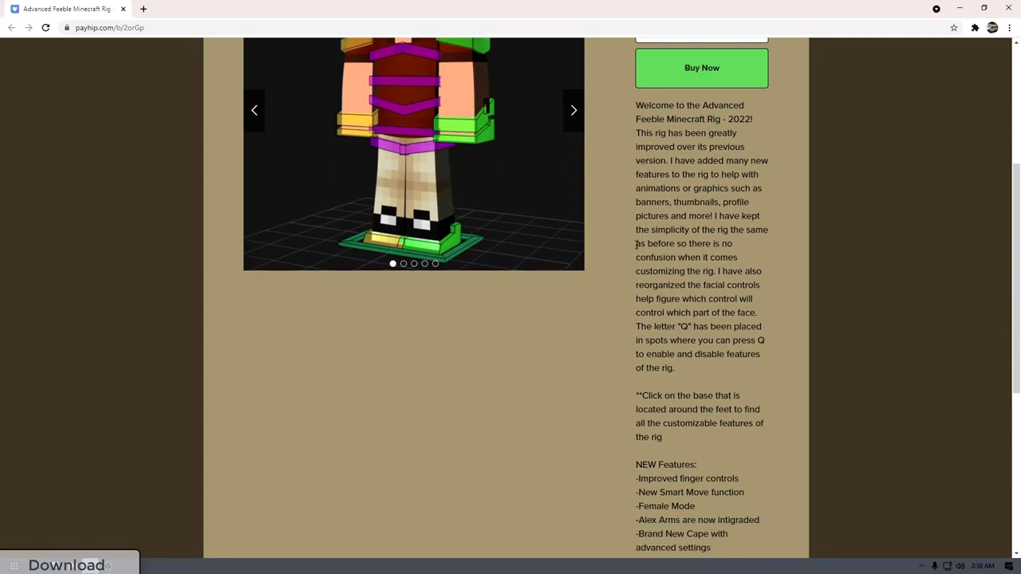
pyautogui.moveTo(638, 105); pyautogui.dragTo(675, 368)
pyautogui.click(698, 246)
pyautogui.scroll(-3, 660, 313)
pyautogui.scroll(-2, 661, 316)
pyautogui.scroll(1, 641, 331)
pyautogui.moveTo(635, 152); pyautogui.dragTo(709, 317)
pyautogui.click(685, 314)
pyautogui.scroll(8, 683, 313)
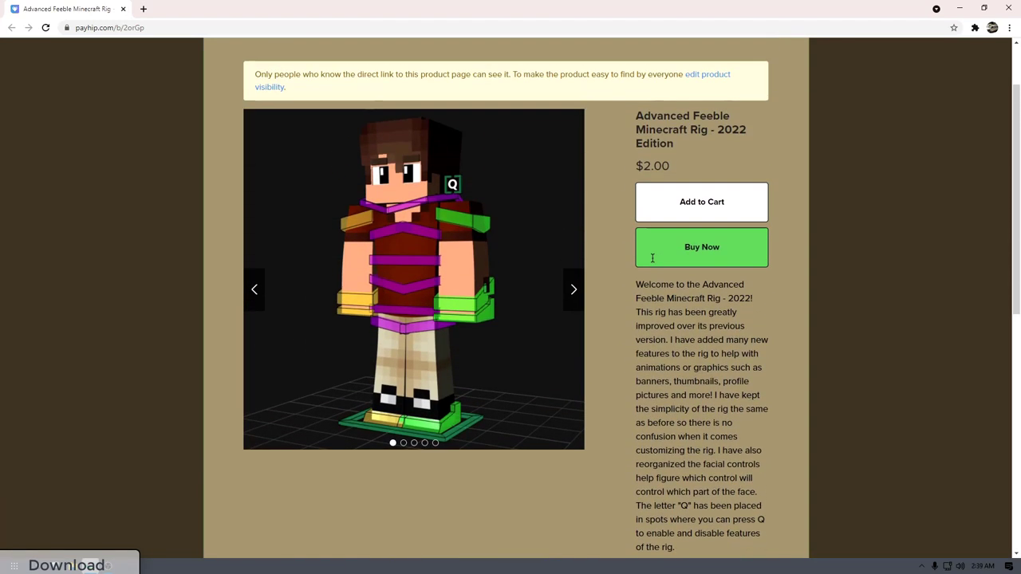
# - Check the rig's price on the product page and start buying it immediately
pyautogui.scroll(-2, 675, 321)
pyautogui.scroll(1, 646, 315)
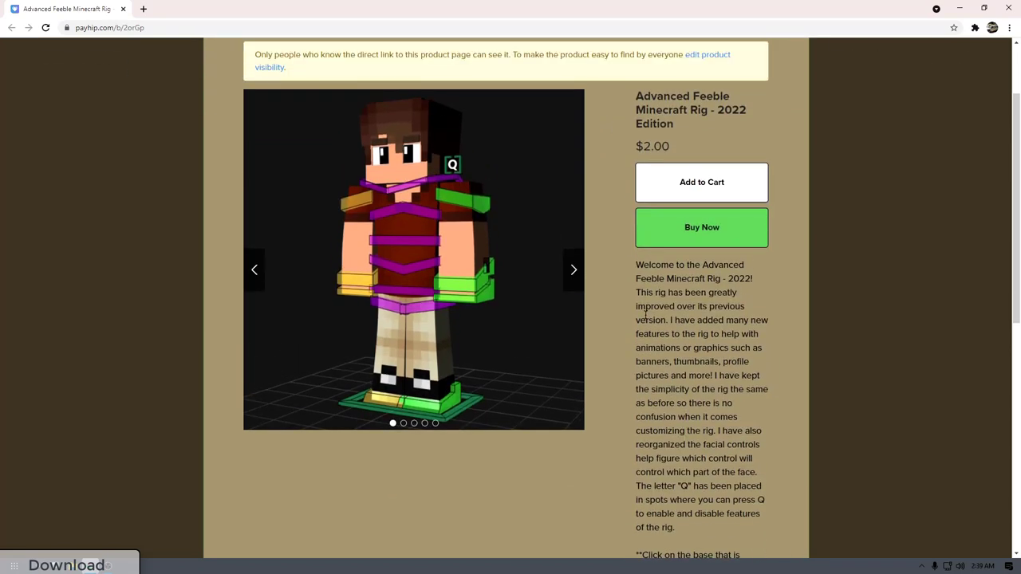
pyautogui.scroll(1, 610, 306)
pyautogui.scroll(-1, 610, 306)
pyautogui.moveTo(674, 147); pyautogui.dragTo(636, 147)
pyautogui.click(665, 151)
pyautogui.click(664, 238)
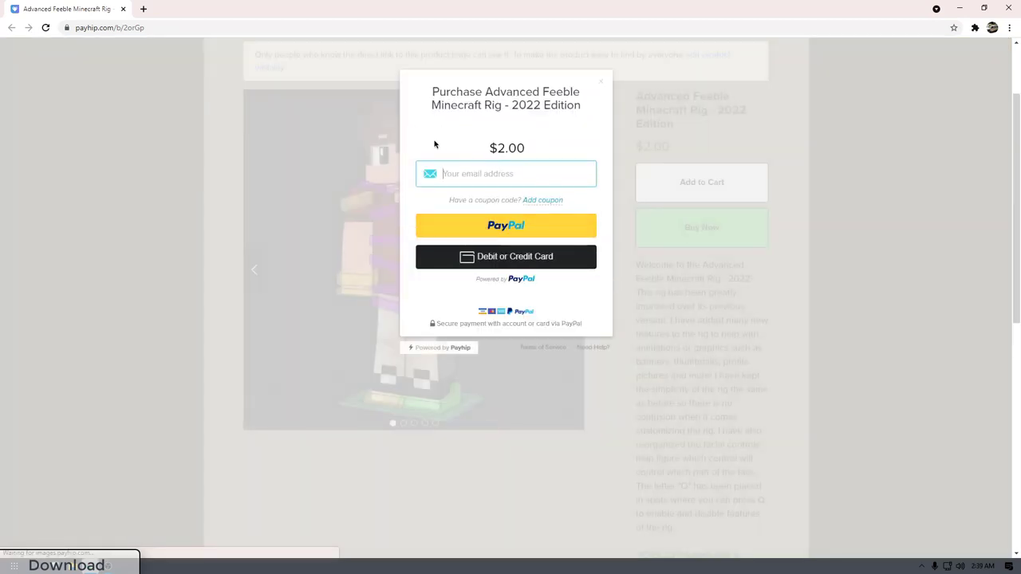
# - Review the product title and price in the purchase form
pyautogui.moveTo(432, 93); pyautogui.dragTo(592, 111)
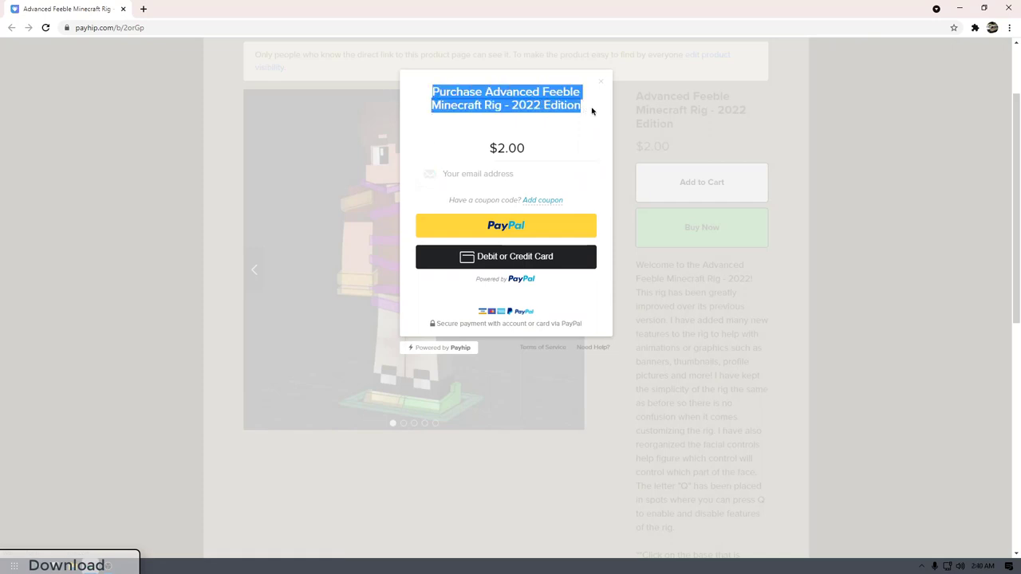
pyautogui.click(484, 104)
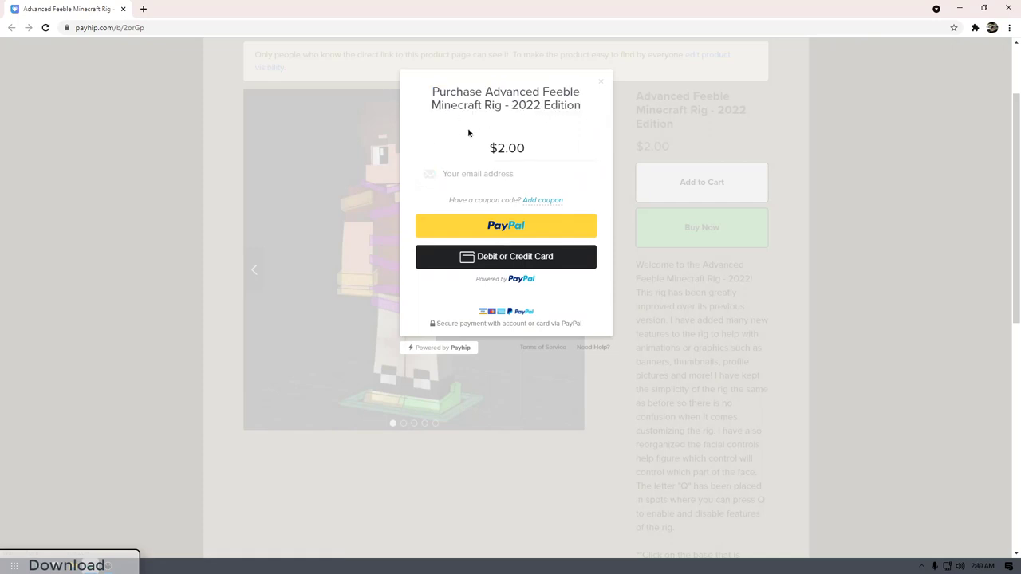
pyautogui.moveTo(488, 147); pyautogui.dragTo(537, 146)
pyautogui.click(522, 148)
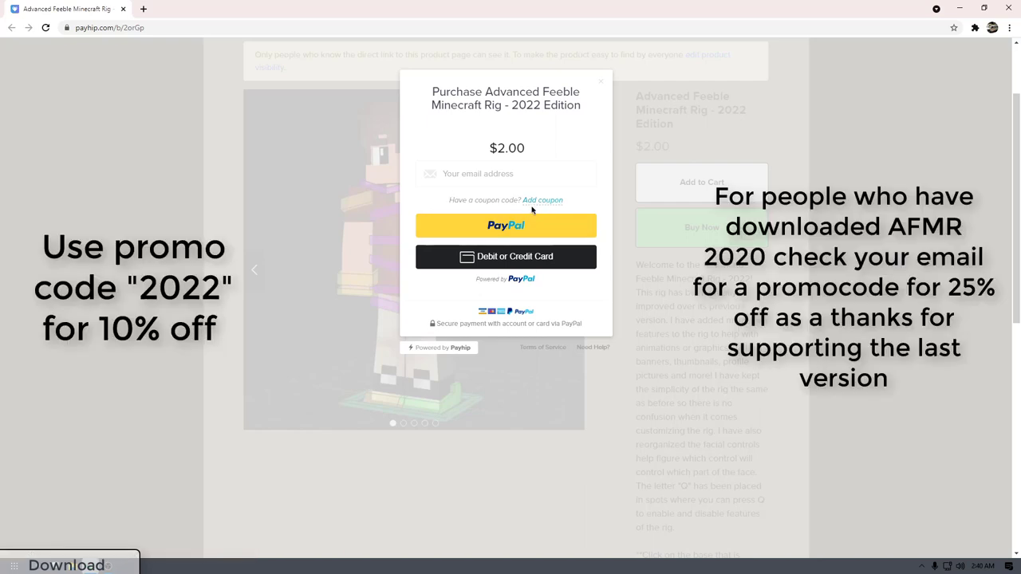
pyautogui.moveTo(488, 147); pyautogui.dragTo(571, 153)
pyautogui.click(488, 158)
pyautogui.moveTo(488, 158); pyautogui.dragTo(525, 152)
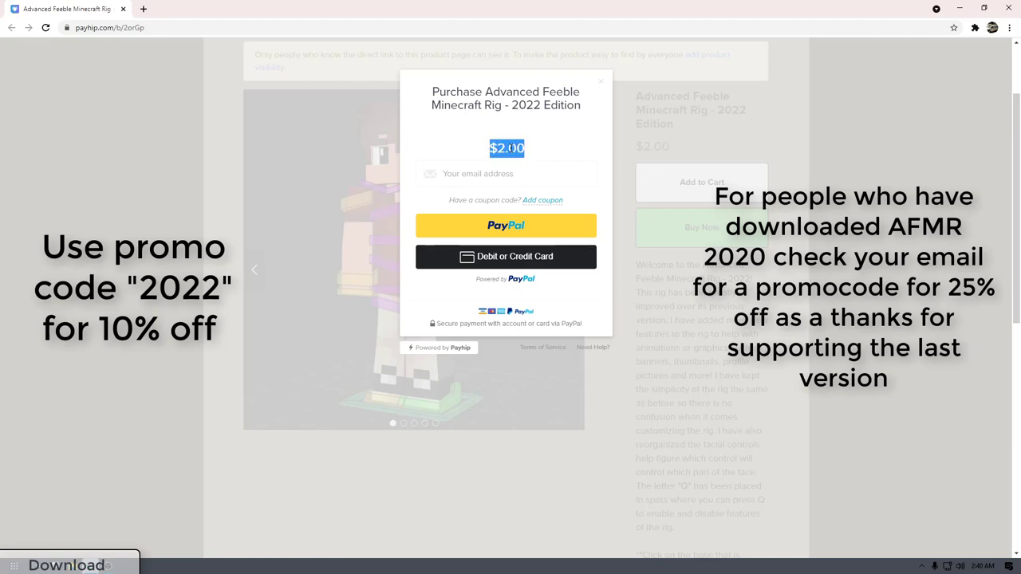
pyautogui.click(512, 149)
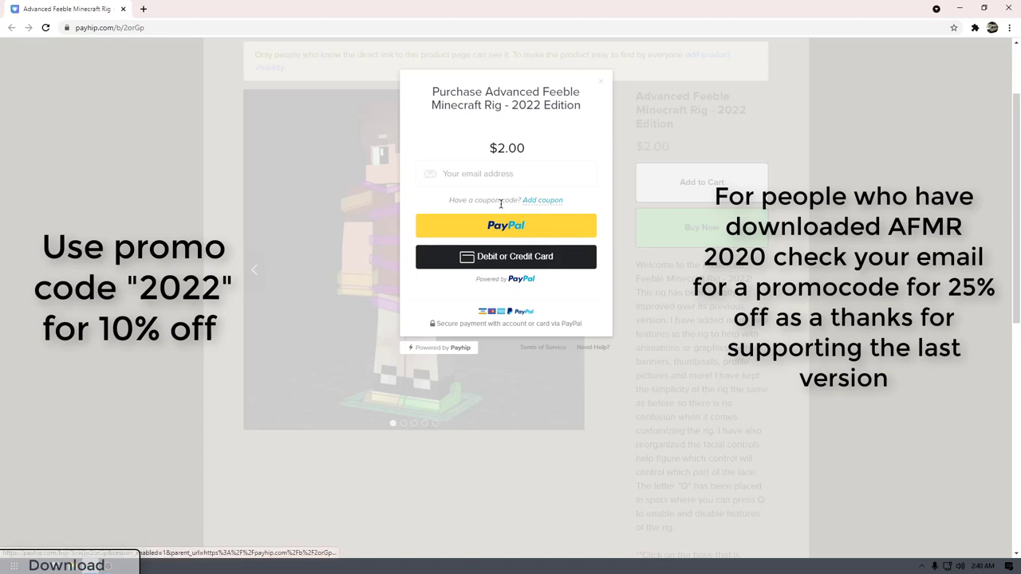
# - Apply the coupon code 2022 to the rig purchase
pyautogui.click(535, 201)
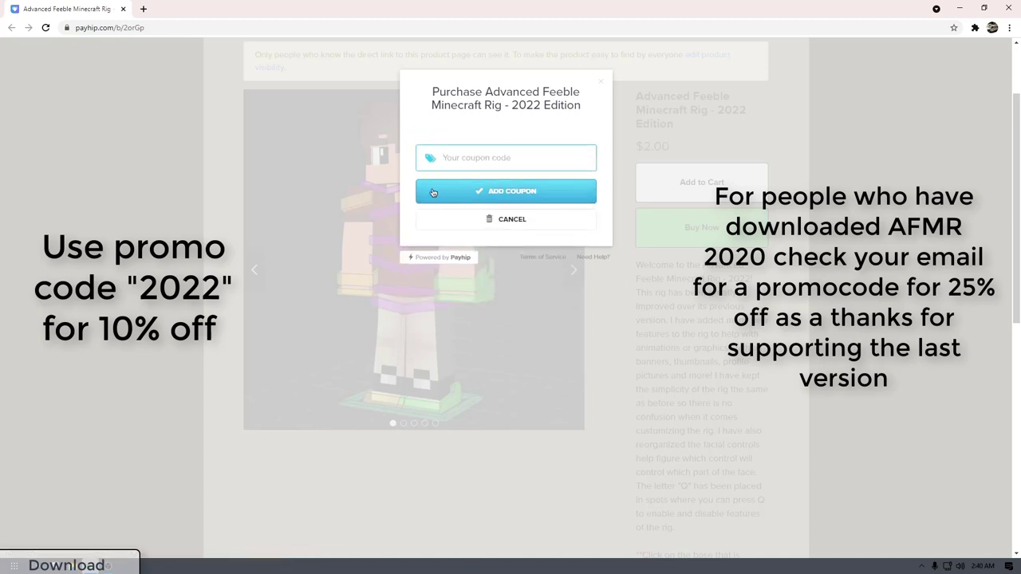
pyautogui.write('2')
pyautogui.press('BackSpace')
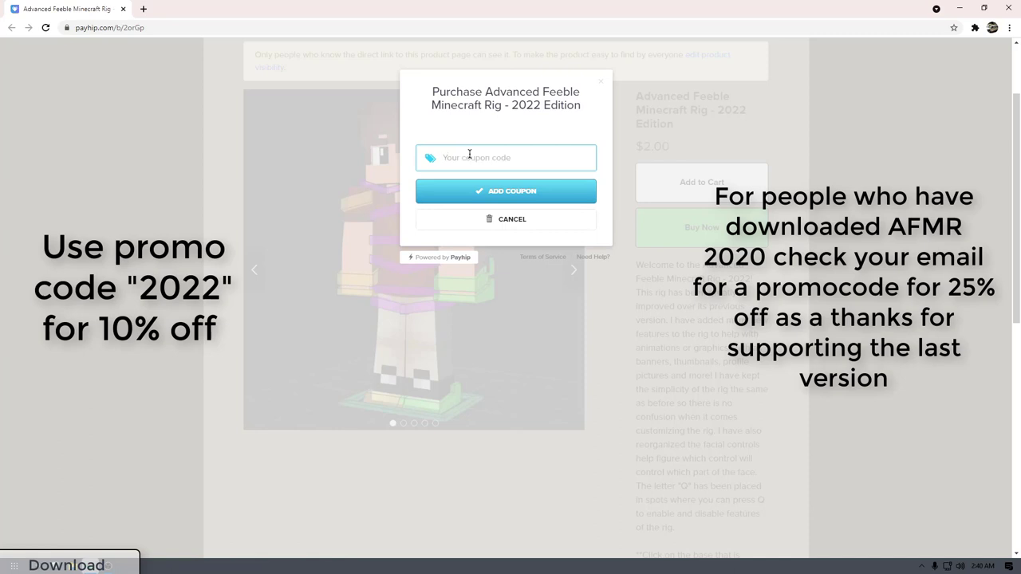
pyautogui.write('2022')
pyautogui.moveTo(460, 158); pyautogui.dragTo(438, 159)
pyautogui.click(474, 157)
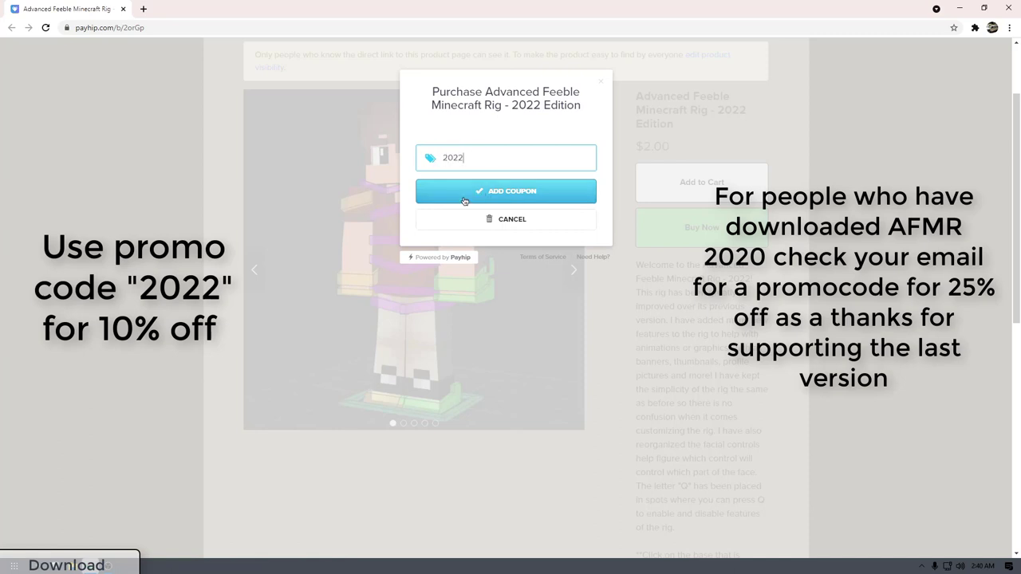
pyautogui.click(444, 199)
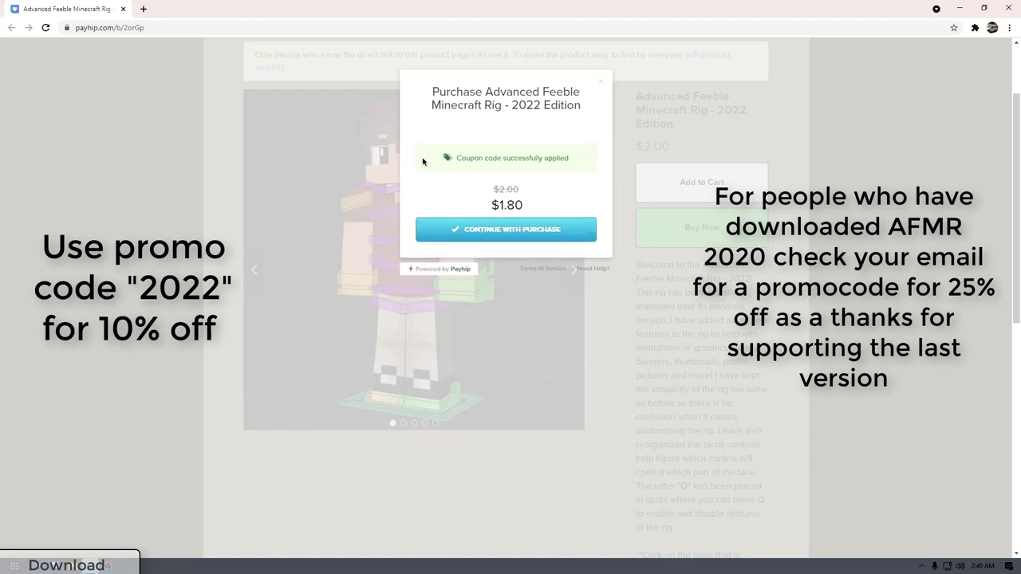
# - Check the discounted price and continue the purchase to the payment choices
pyautogui.moveTo(493, 199); pyautogui.dragTo(529, 205)
pyautogui.click(493, 207)
pyautogui.click(484, 211)
pyautogui.click(493, 229)
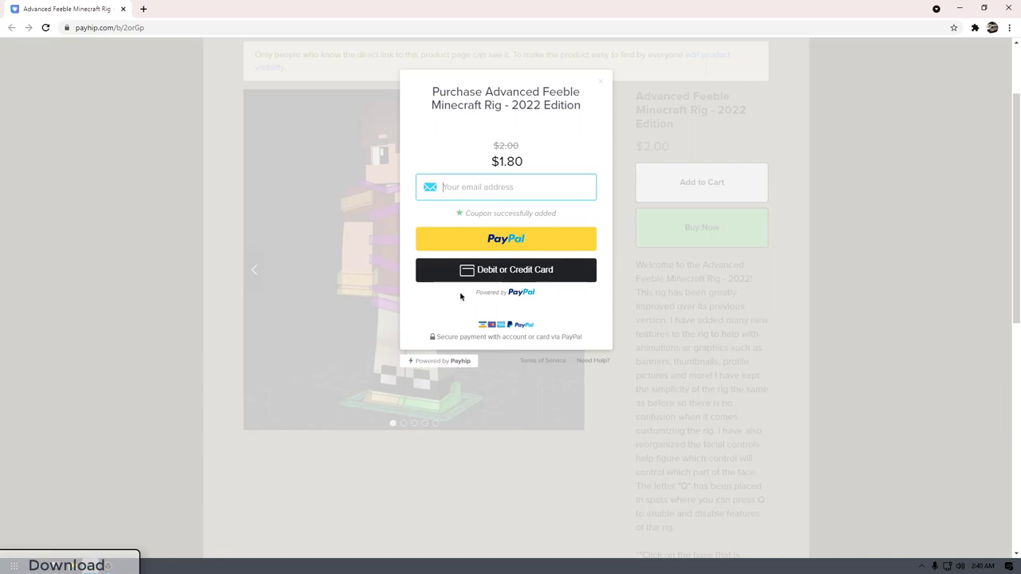
# - Close the purchase form without paying and return to the product page
pyautogui.click(593, 86)
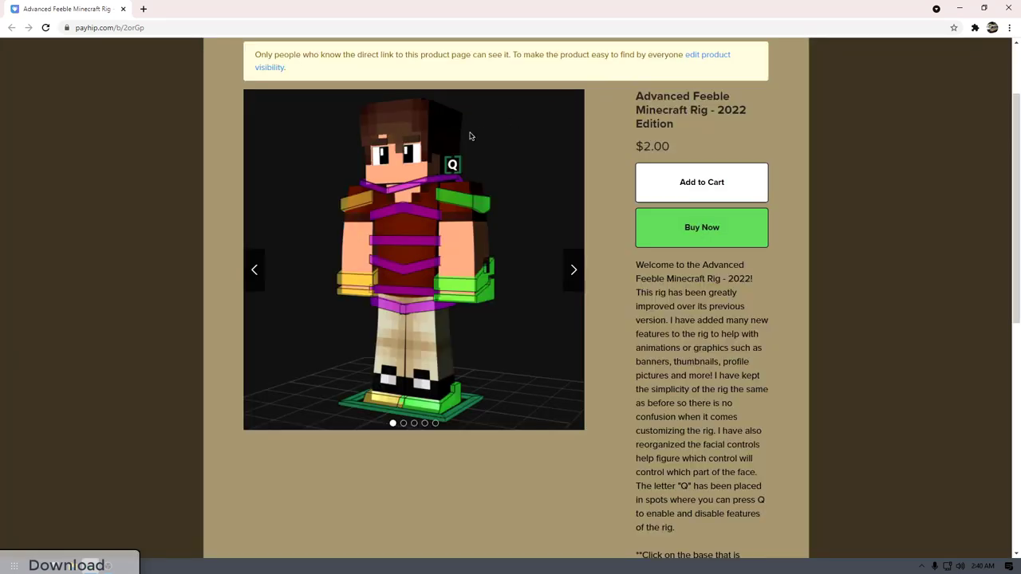
pyautogui.scroll(2, 553, 125)
pyautogui.scroll(-2, 530, 134)
pyautogui.scroll(1, 407, 137)
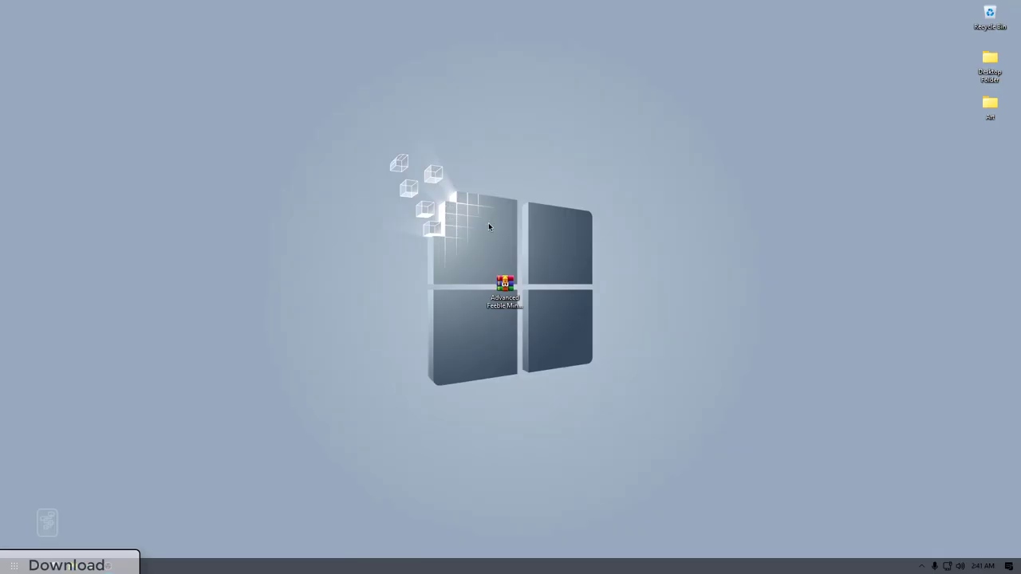
# - Extract the Advanced Feeble Minecraft Rig - 2022 archive to the desktop and place the extracted folder beside the archive
pyautogui.moveTo(504, 291); pyautogui.dragTo(464, 110)
pyautogui.click(507, 162)
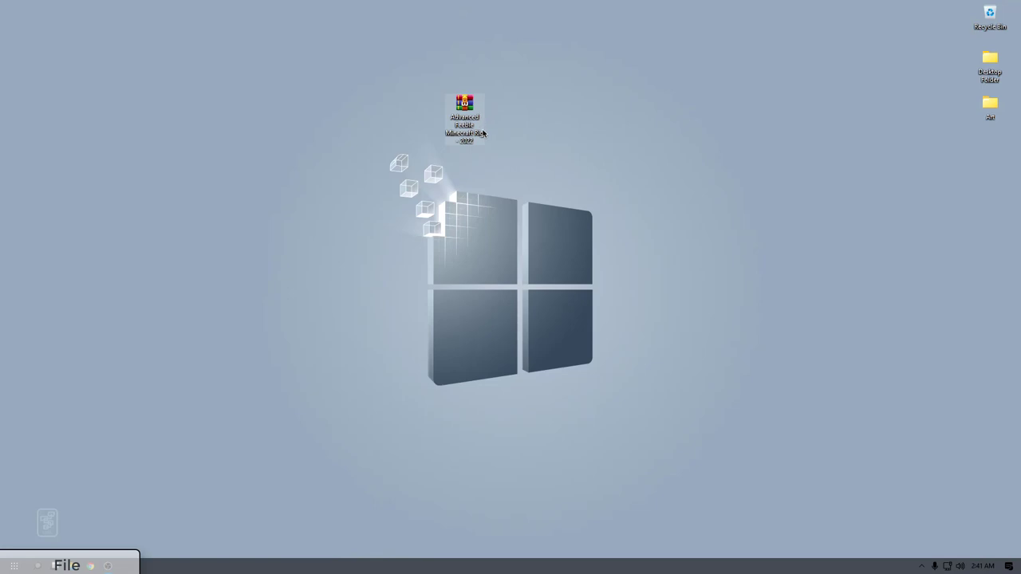
pyautogui.moveTo(476, 133)
pyautogui.rightClick(453, 108)
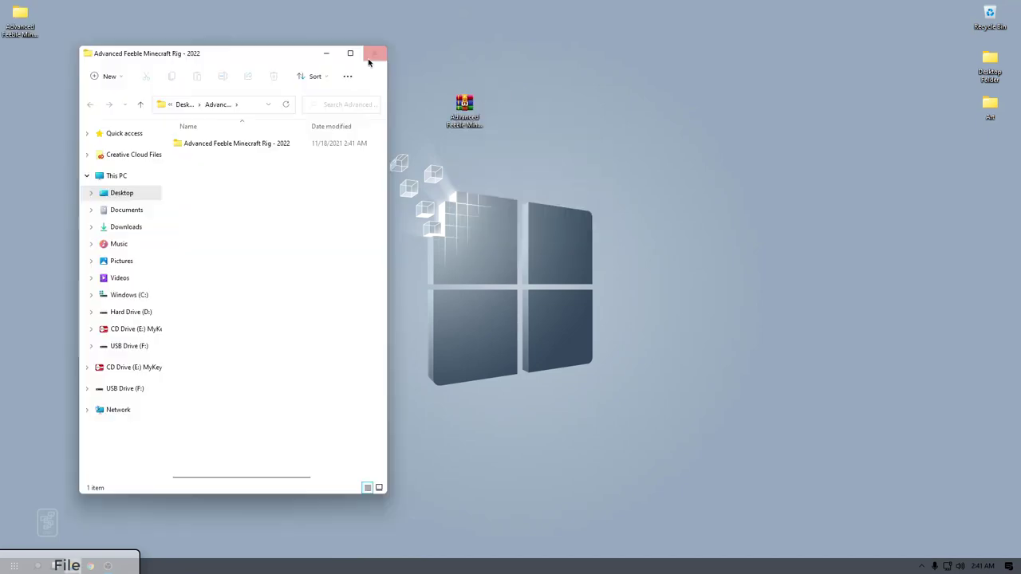
pyautogui.click(372, 55)
pyautogui.moveTo(22, 19); pyautogui.dragTo(381, 111)
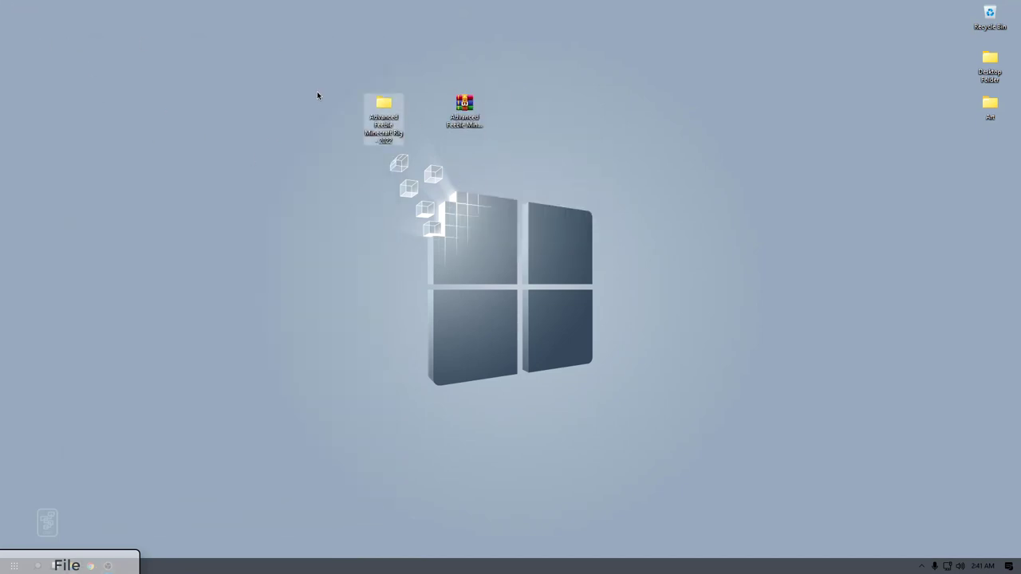
# - Open the extracted folder on the desktop and the Advanced Feeble Minecraft Rig - 2022 folder inside it
pyautogui.doubleClick(377, 107)
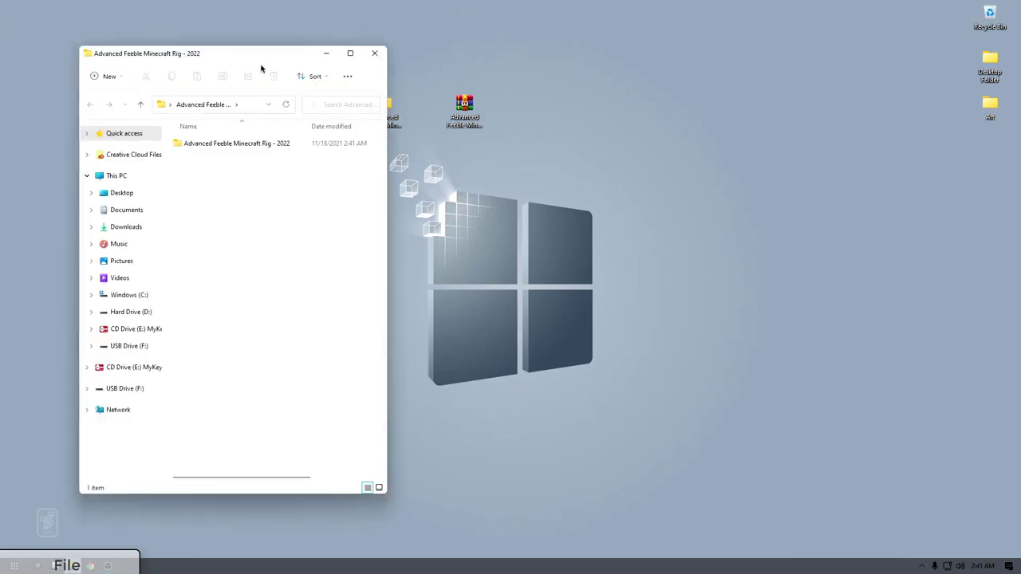
pyautogui.click(225, 124)
pyautogui.doubleClick(225, 123)
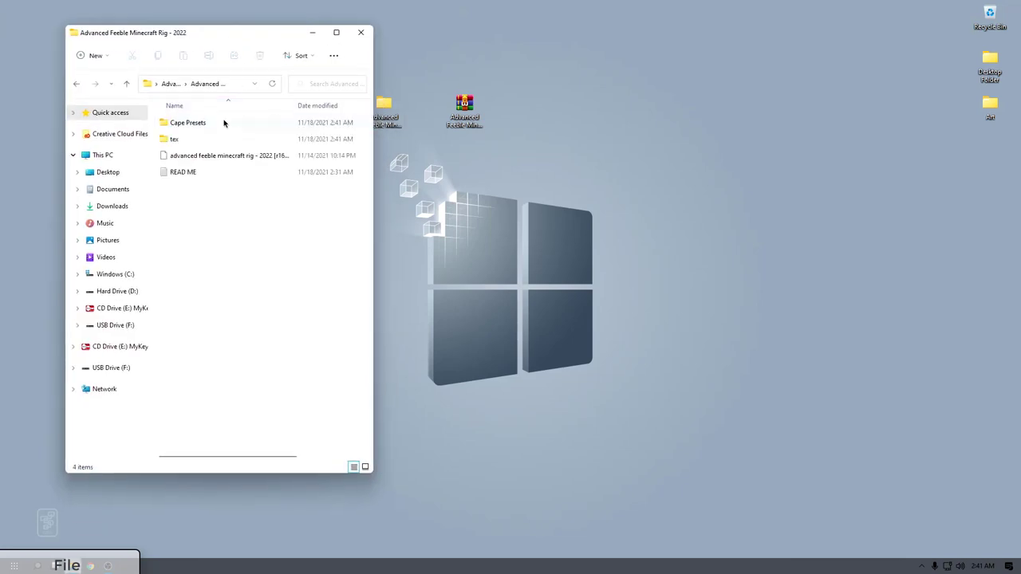
pyautogui.moveTo(196, 39); pyautogui.dragTo(217, 42)
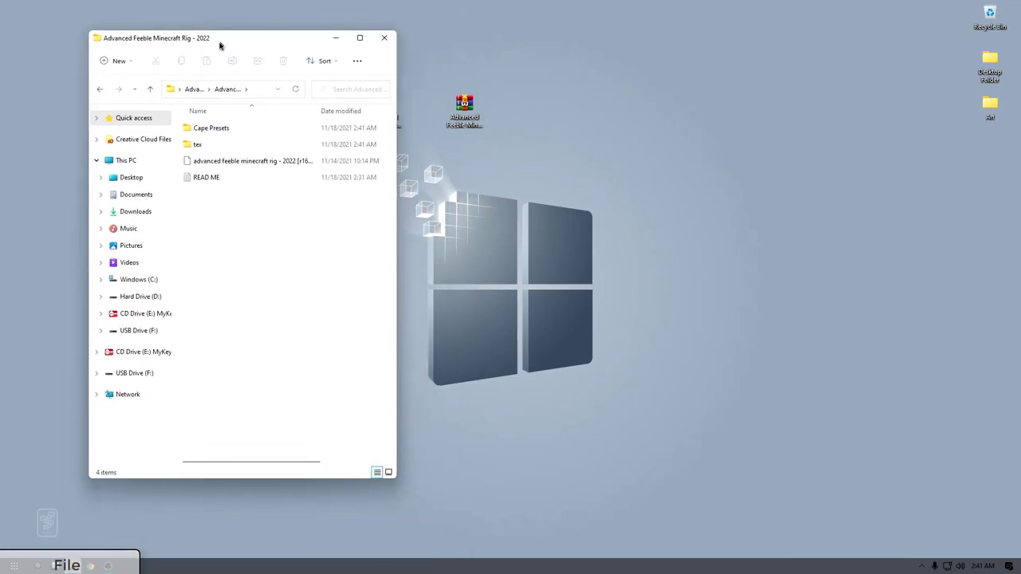
# - Examine the rig folder's contents: the READ ME, the rig's lib4d file, and the tex and Cape Presets folders
pyautogui.click(209, 179)
pyautogui.click(217, 202)
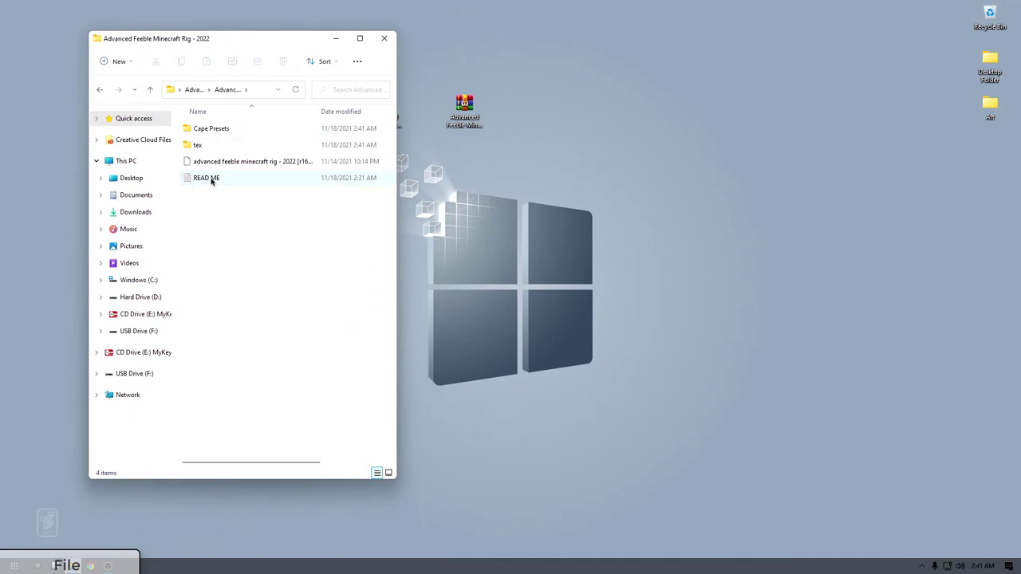
pyautogui.click(212, 180)
pyautogui.click(213, 165)
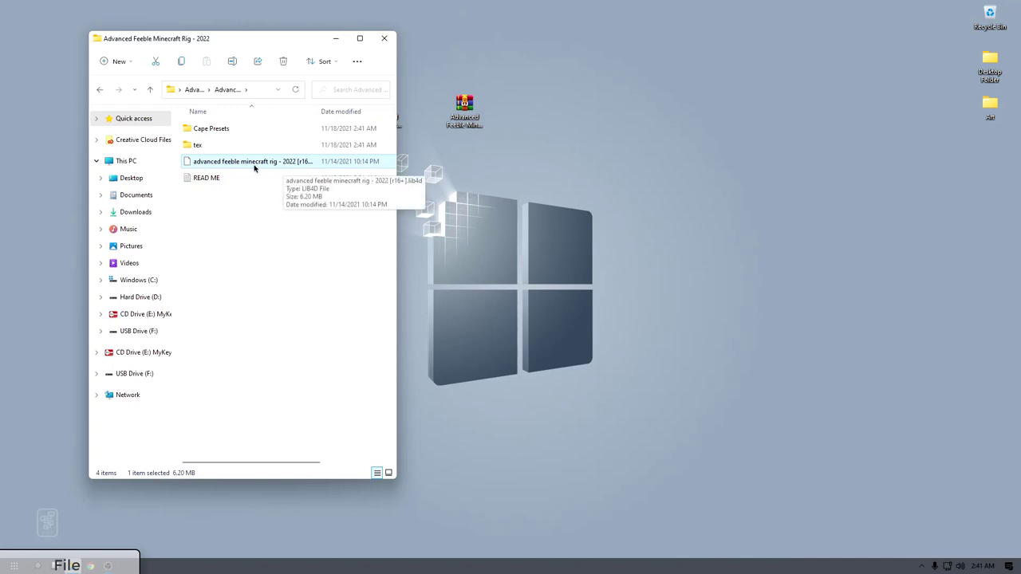
pyautogui.hscroll(3, 296, 163)
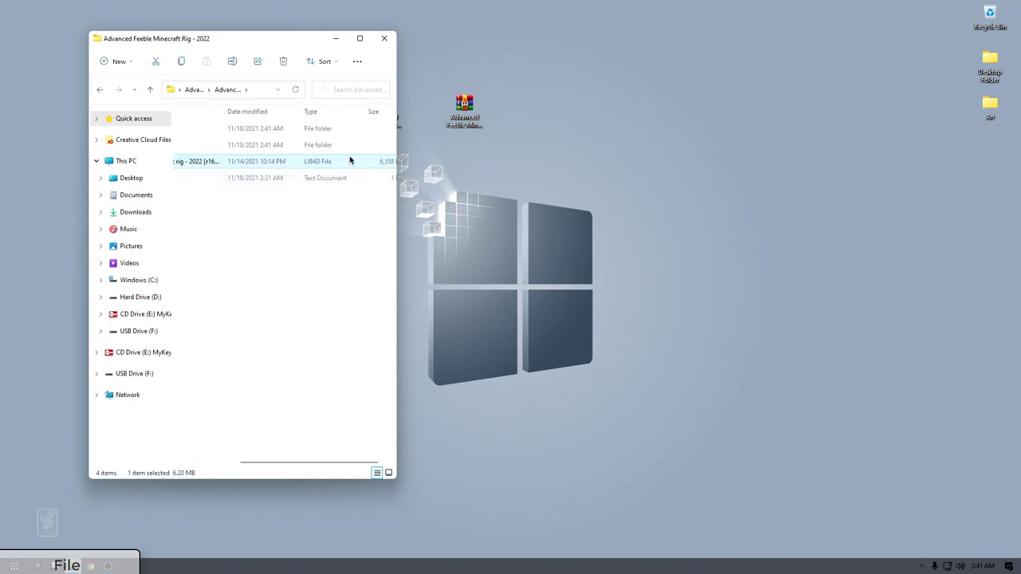
pyautogui.hscroll(-3, 310, 164)
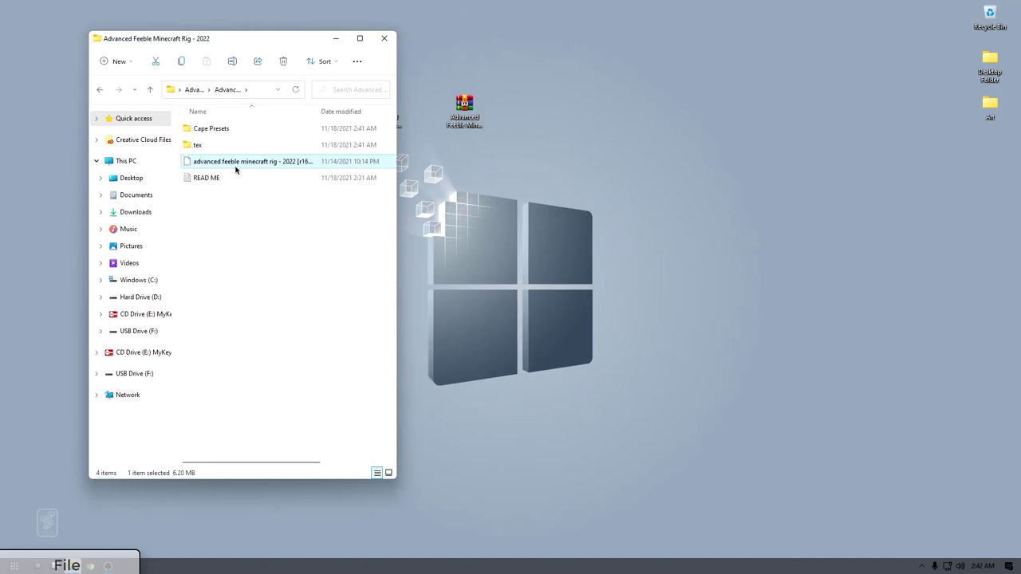
pyautogui.click(207, 148)
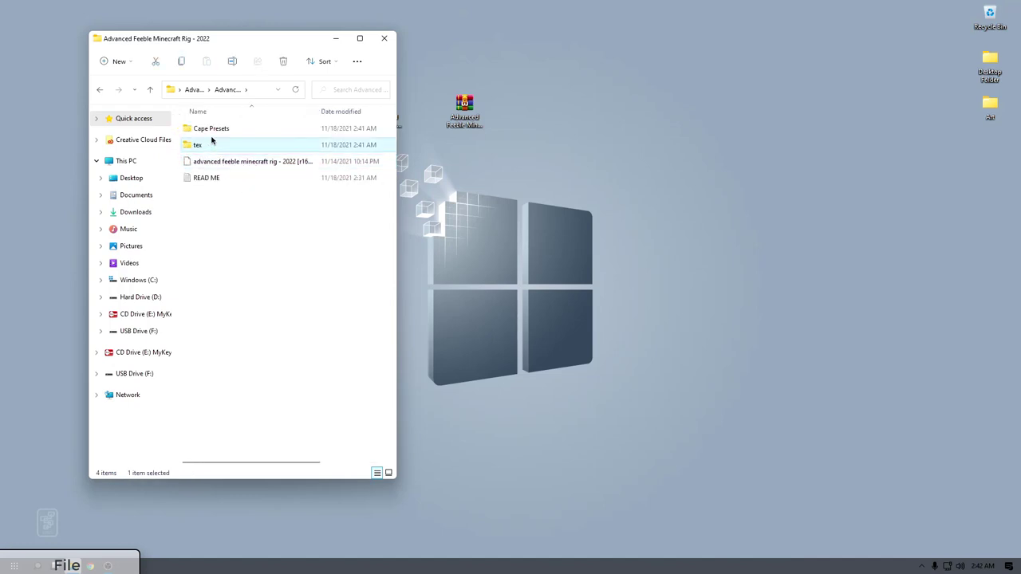
pyautogui.click(213, 131)
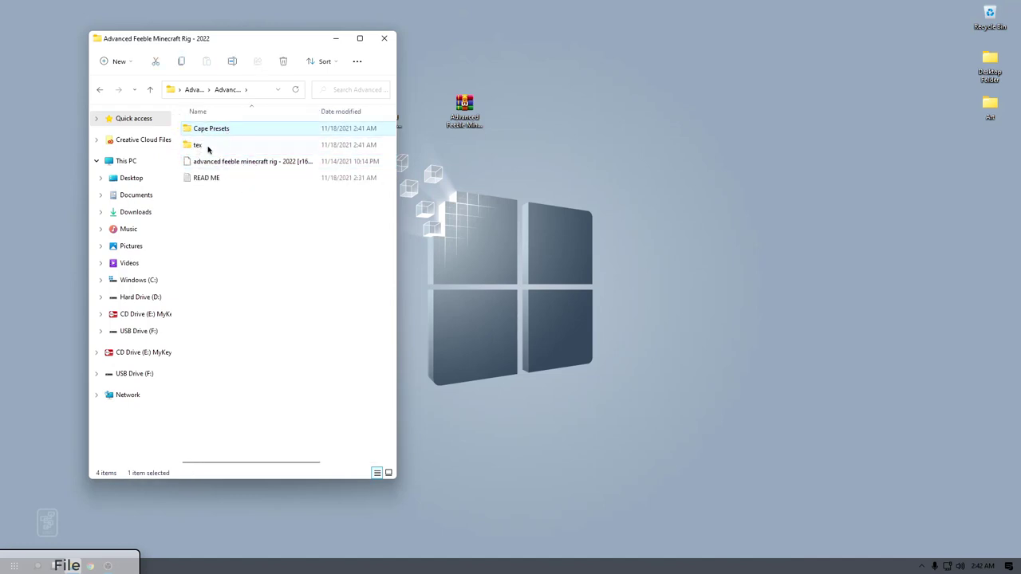
# - Open the tex folder and examine the afmr skin, Cape and elytra textures
pyautogui.click(206, 148)
pyautogui.doubleClick(205, 149)
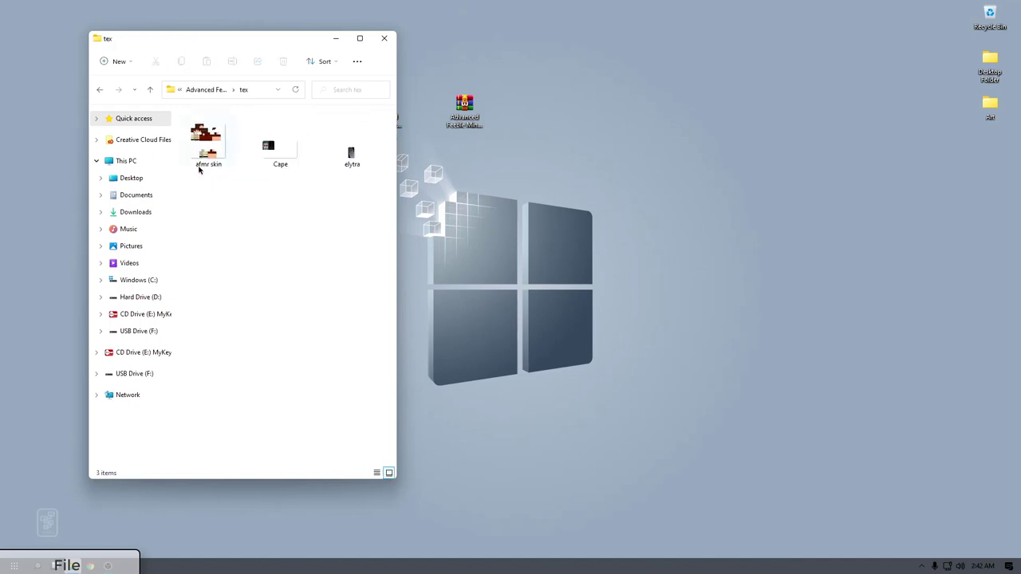
pyautogui.hotkey('ctrl', 'a')
pyautogui.click(283, 217)
pyautogui.click(200, 150)
pyautogui.click(283, 162)
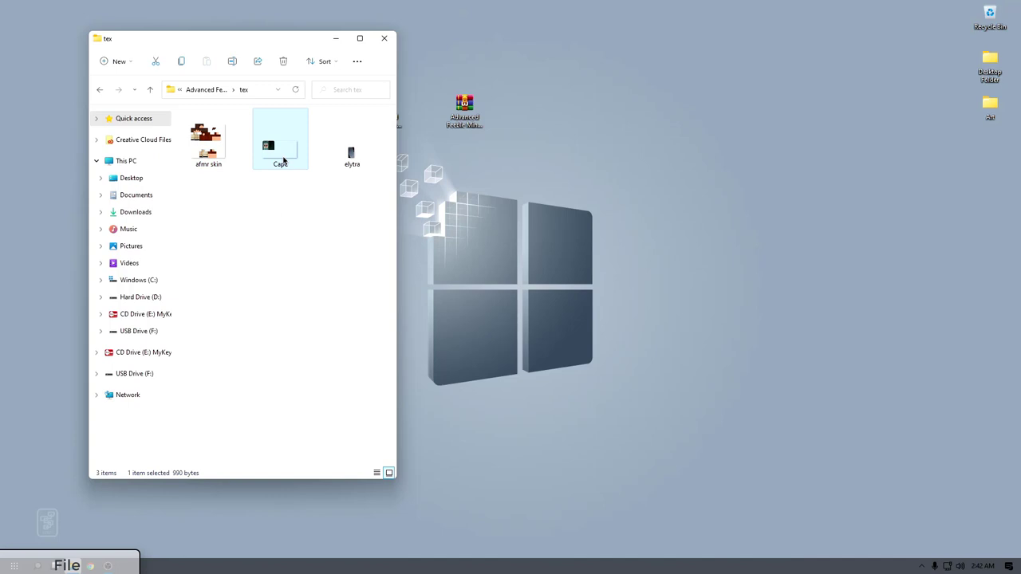
pyautogui.click(338, 162)
pyautogui.click(237, 168)
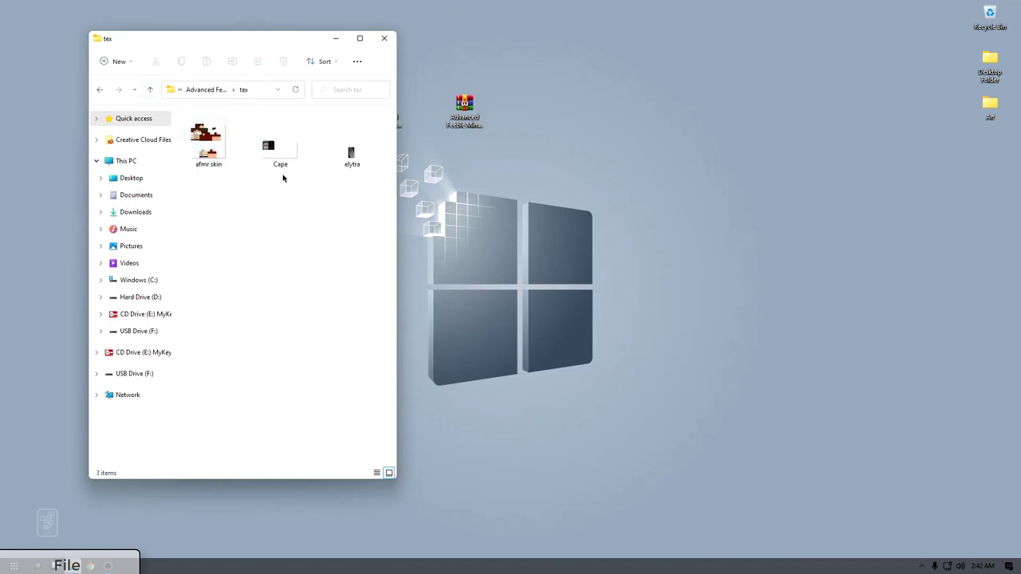
# - Check the Cape and elytra textures, and open the Cape Presets folder from the rig folder
pyautogui.click(278, 159)
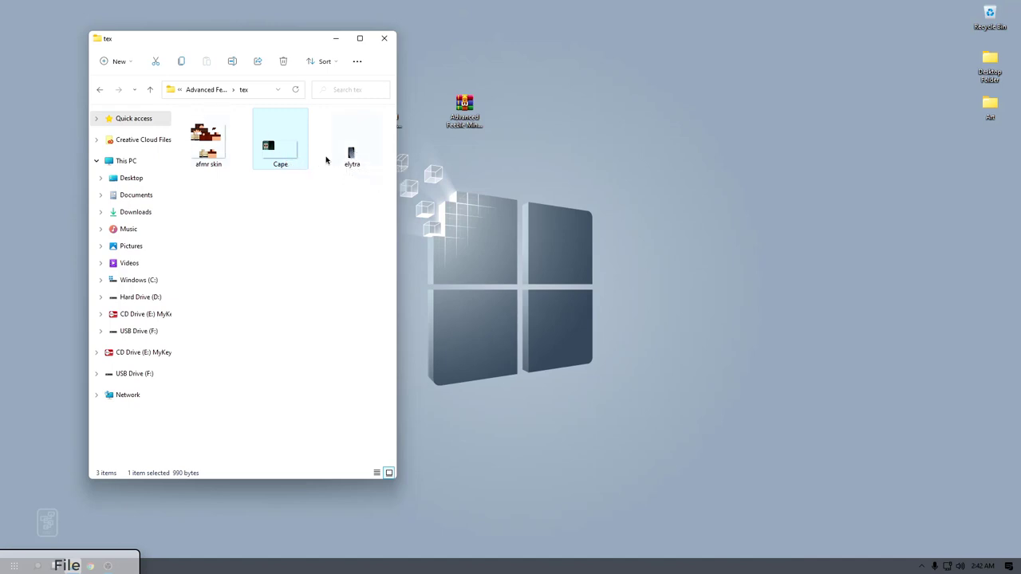
pyautogui.click(338, 162)
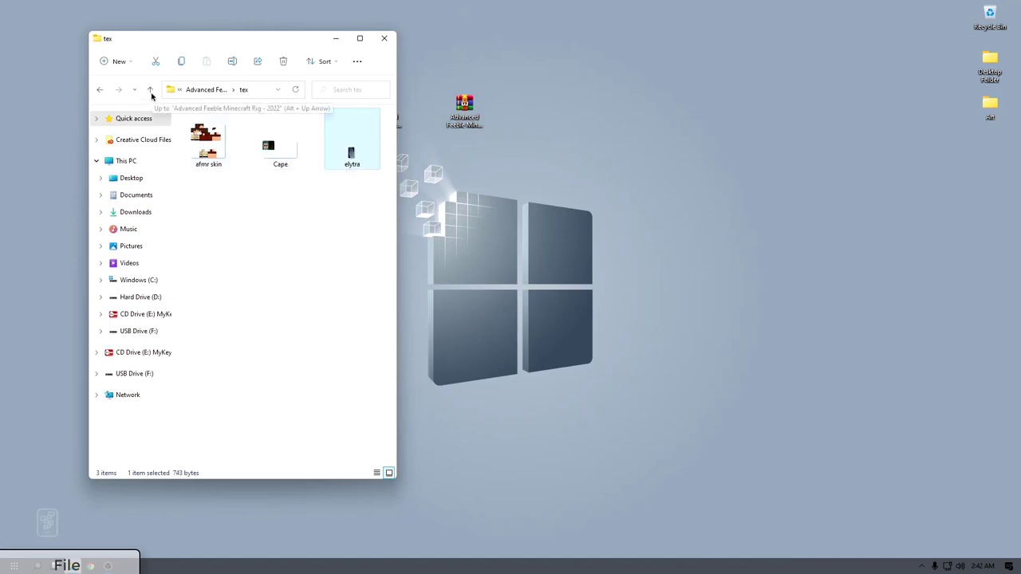
pyautogui.click(149, 90)
pyautogui.doubleClick(247, 129)
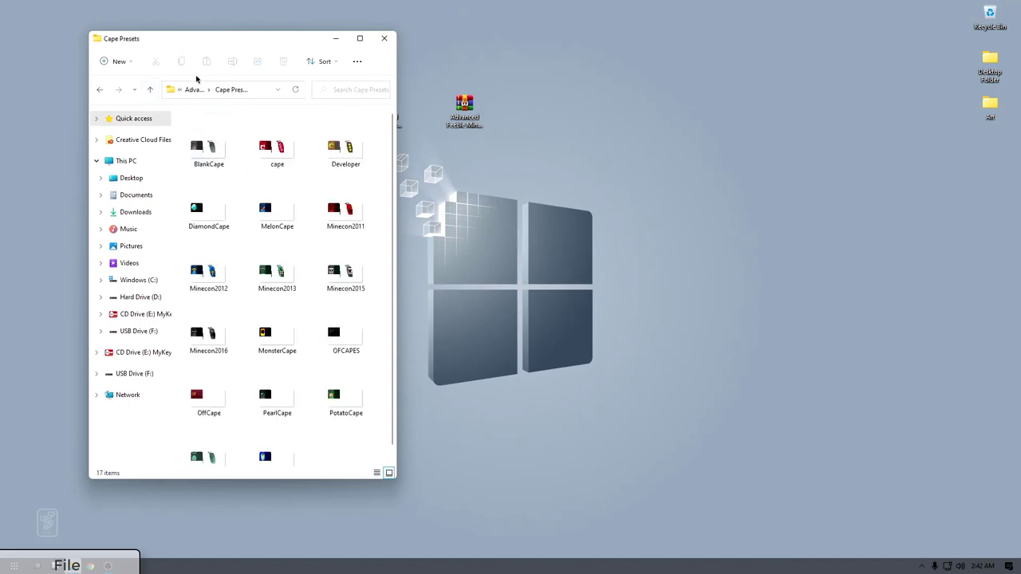
pyautogui.moveTo(198, 46); pyautogui.dragTo(169, 38)
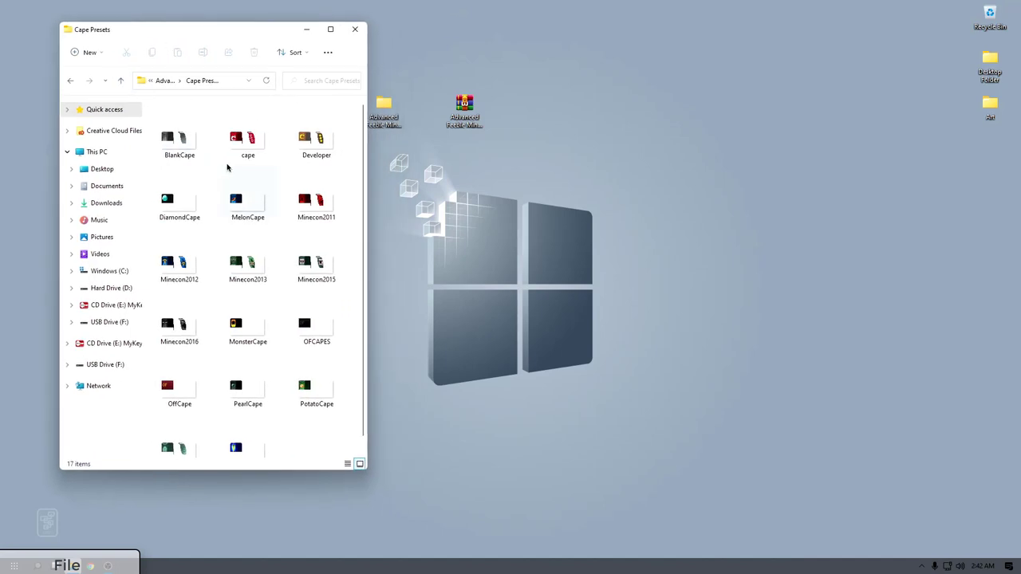
# - Examine the cape textures in the Cape Presets folder, including BlankCape, DiamondCape, MelonCape, MonsterCape, OFCAPES and the Minecon capes
pyautogui.click(162, 142)
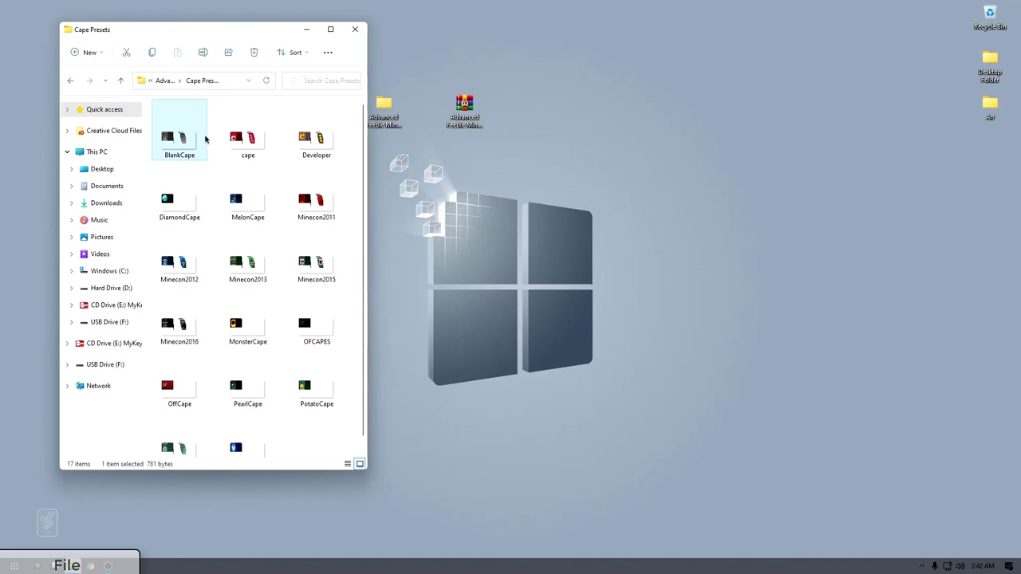
pyautogui.click(170, 202)
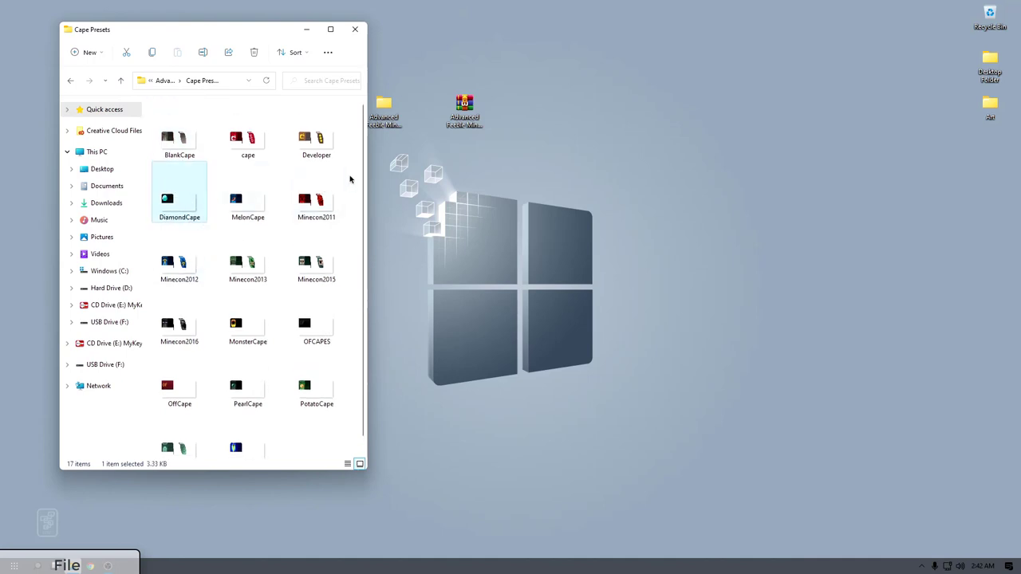
pyautogui.scroll(-1, 351, 181)
pyautogui.click(323, 195)
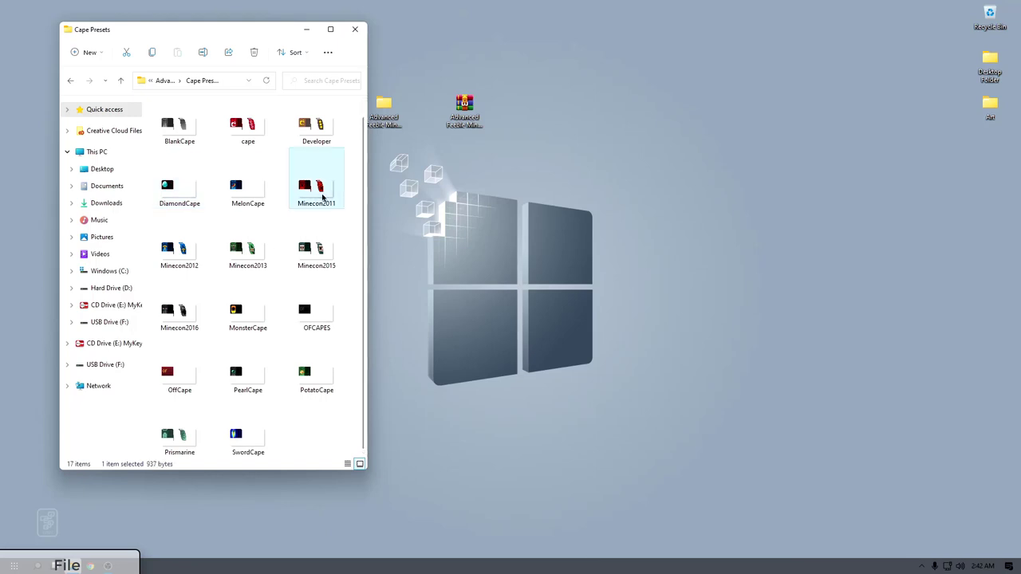
pyautogui.click(179, 249)
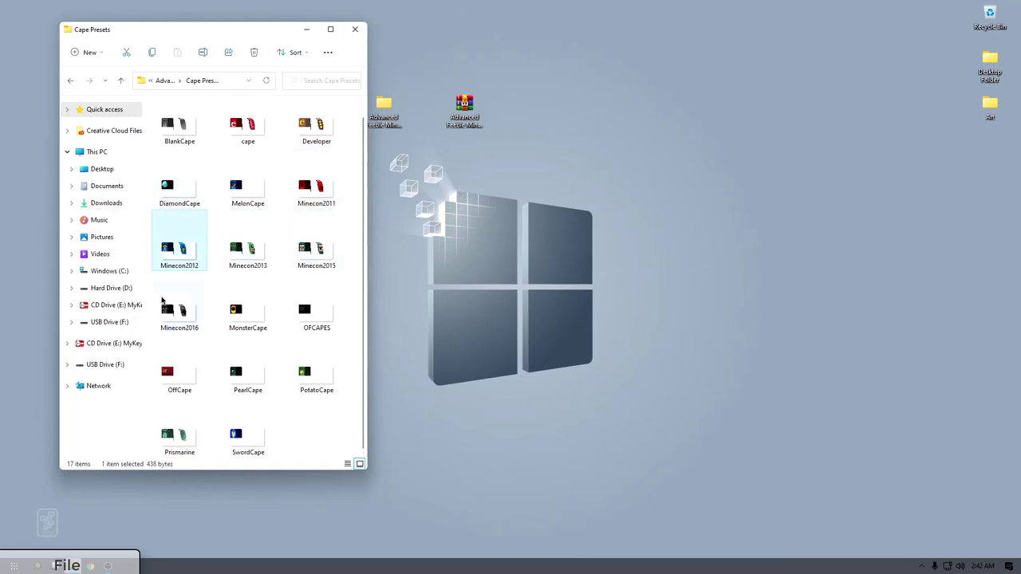
pyautogui.click(169, 308)
pyautogui.click(242, 309)
pyautogui.click(307, 307)
pyautogui.click(320, 253)
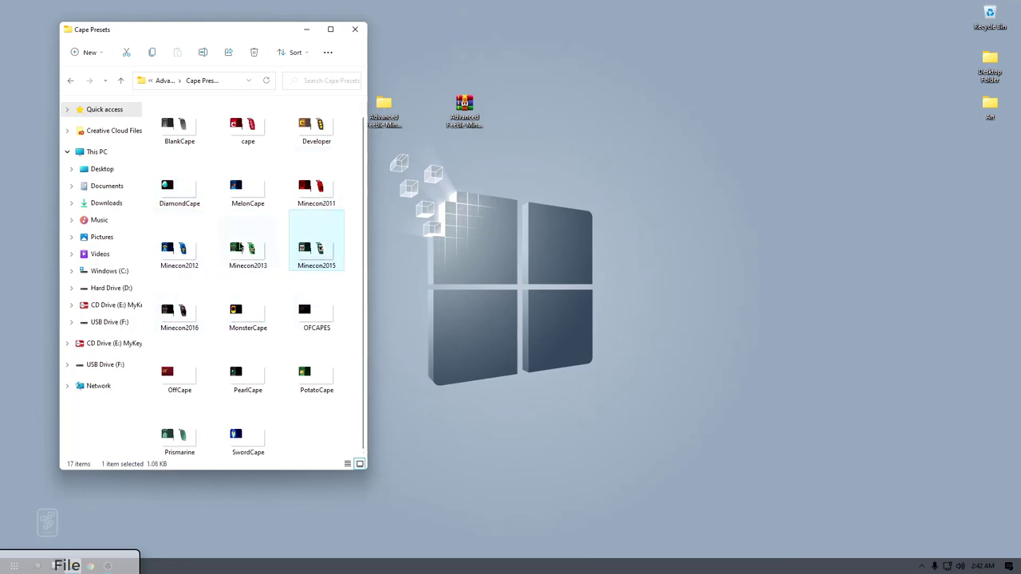
pyautogui.click(240, 248)
pyautogui.click(244, 191)
pyautogui.click(312, 194)
pyautogui.scroll(1, 172, 117)
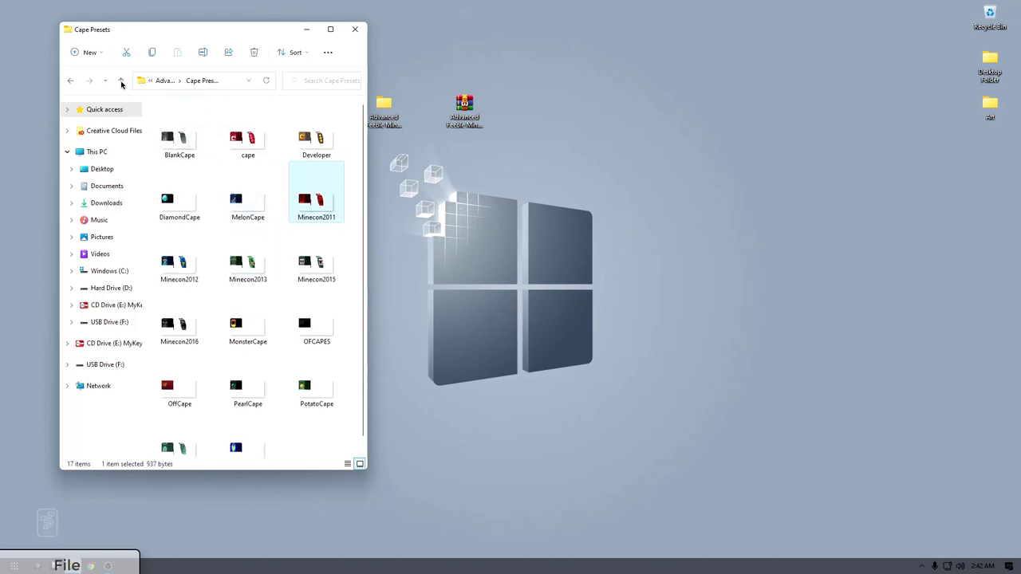
# - Open the READ ME from the rig folder, read its tutorial link and beta tester credit, and close it
pyautogui.moveTo(116, 33); pyautogui.dragTo(109, 35)
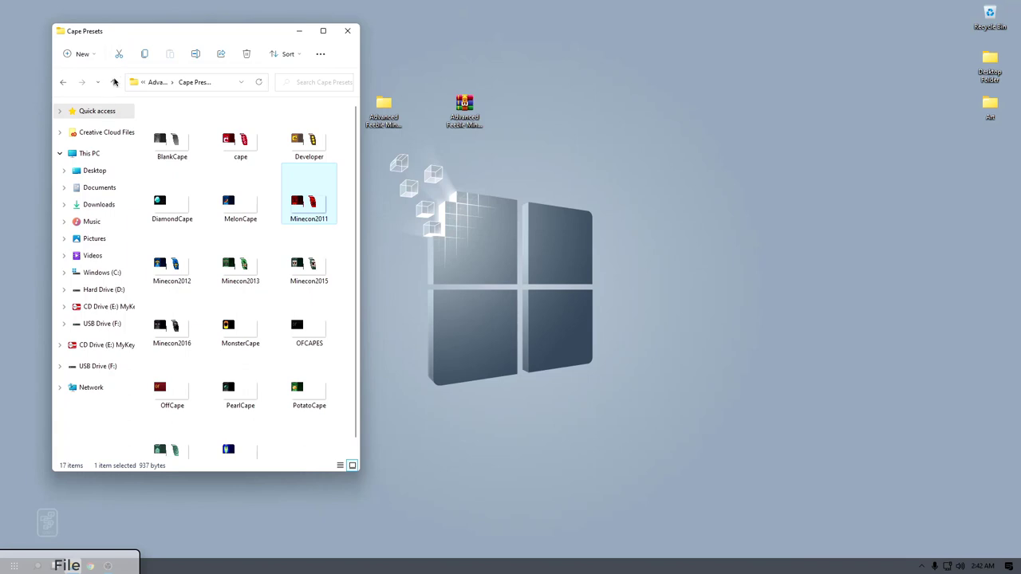
pyautogui.click(113, 82)
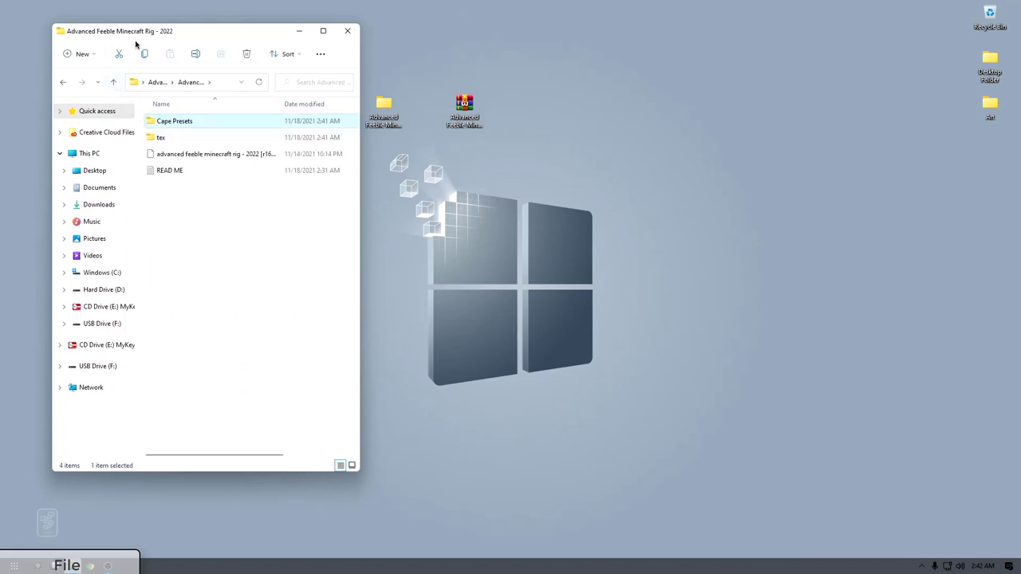
pyautogui.moveTo(112, 37); pyautogui.dragTo(98, 38)
pyautogui.doubleClick(165, 172)
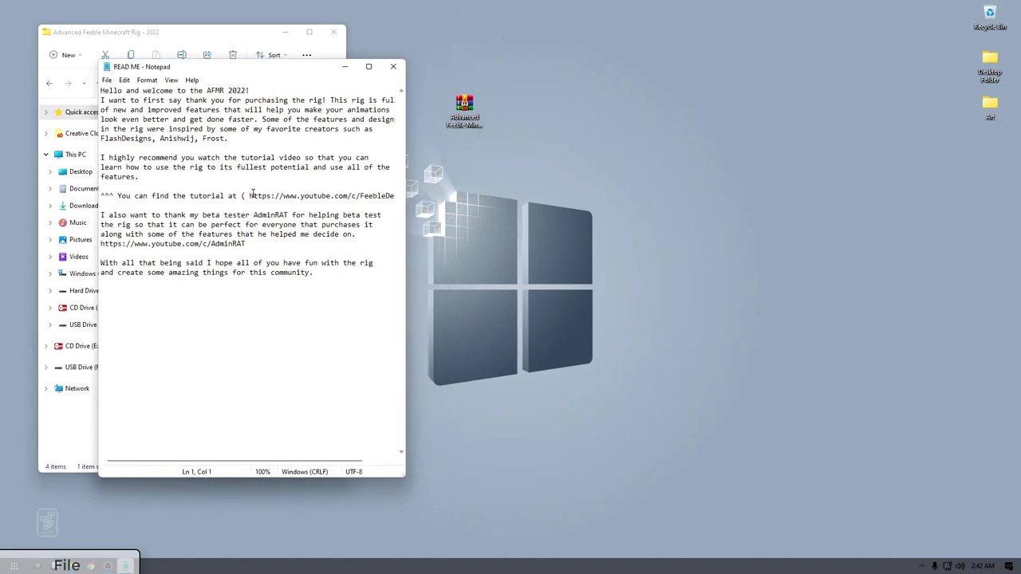
pyautogui.moveTo(250, 195); pyautogui.dragTo(271, 205)
pyautogui.click(244, 197)
pyautogui.click(169, 235)
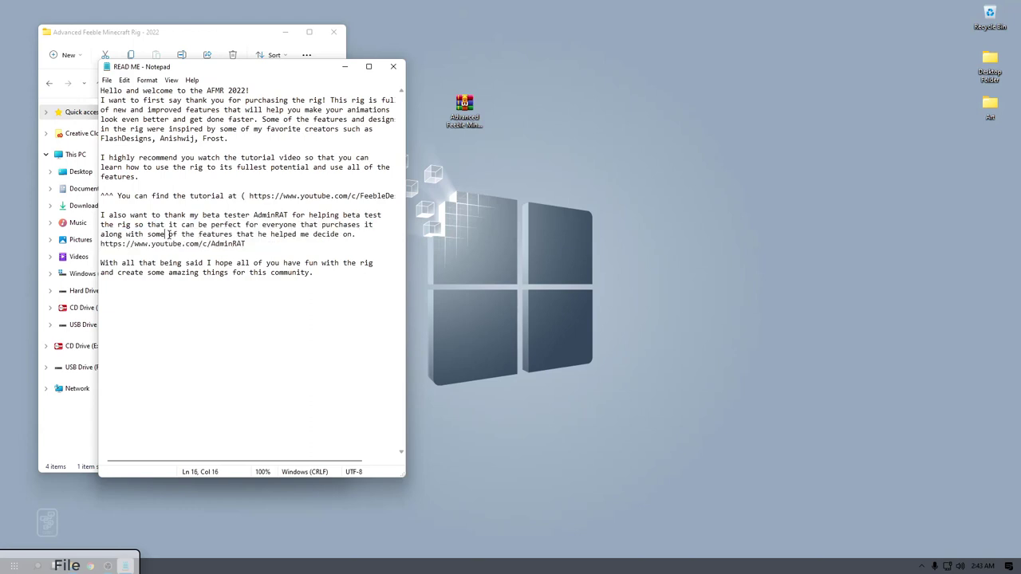
pyautogui.click(394, 66)
# - Place the rig's lib4d file on the desktop from the rig folder and close the folder window
pyautogui.moveTo(166, 38); pyautogui.dragTo(139, 30)
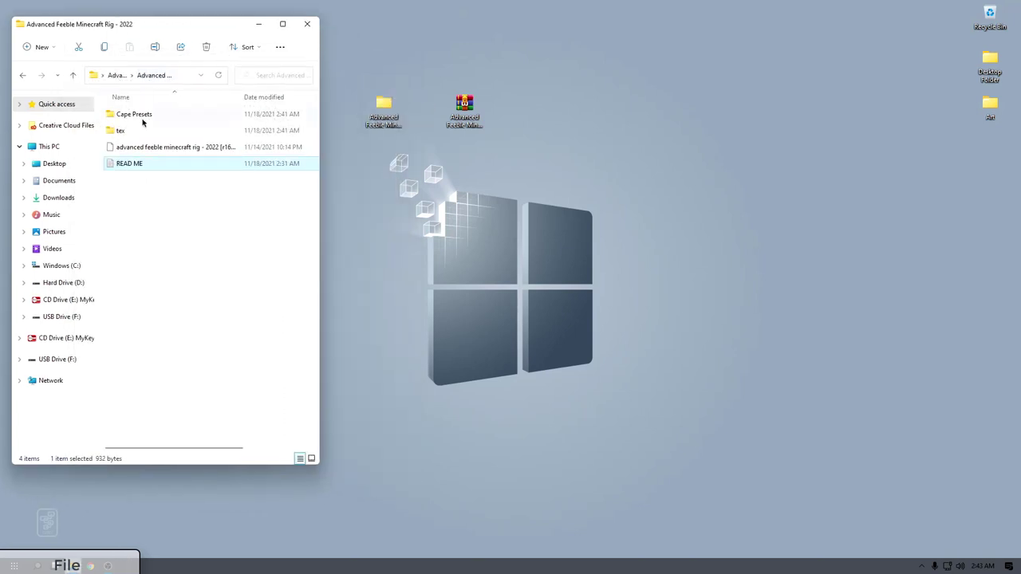
pyautogui.click(152, 147)
pyautogui.moveTo(154, 147)
pyautogui.mouseDown()
pyautogui.moveTo(267, 192)
pyautogui.moveTo(373, 200)
pyautogui.moveTo(381, 158)
pyautogui.moveTo(220, 115)
pyautogui.mouseUp()
pyautogui.click(307, 23)
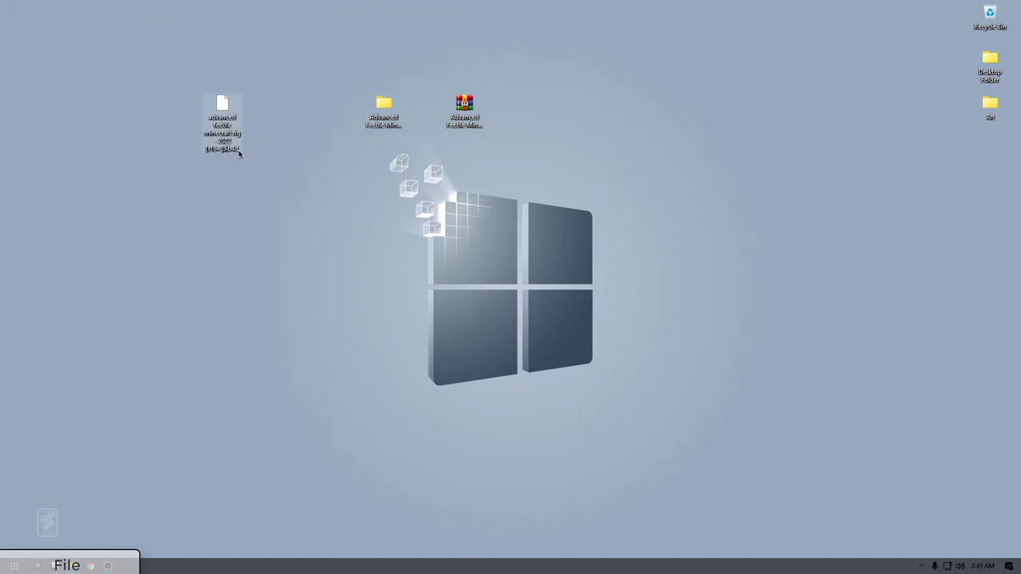
pyautogui.moveTo(281, 163); pyautogui.dragTo(166, 66)
pyautogui.click(164, 217)
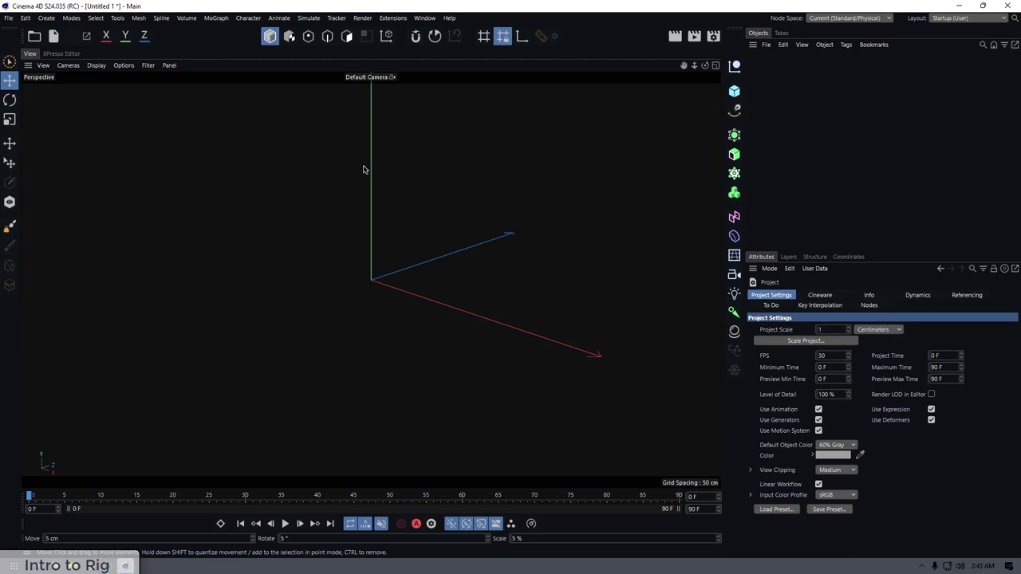
# - Switch to Cinema 4D and open the advanced feeble minecraft rig preset library in the legacy Content Browser
pyautogui.moveTo(364, 167)
pyautogui.keyDown('alt'); pyautogui.mouseDown()
pyautogui.moveTo(343, 184)
pyautogui.moveTo(349, 178)
pyautogui.moveTo(351, 196)
pyautogui.moveTo(346, 180)
pyautogui.mouseUp(); pyautogui.keyUp('alt')
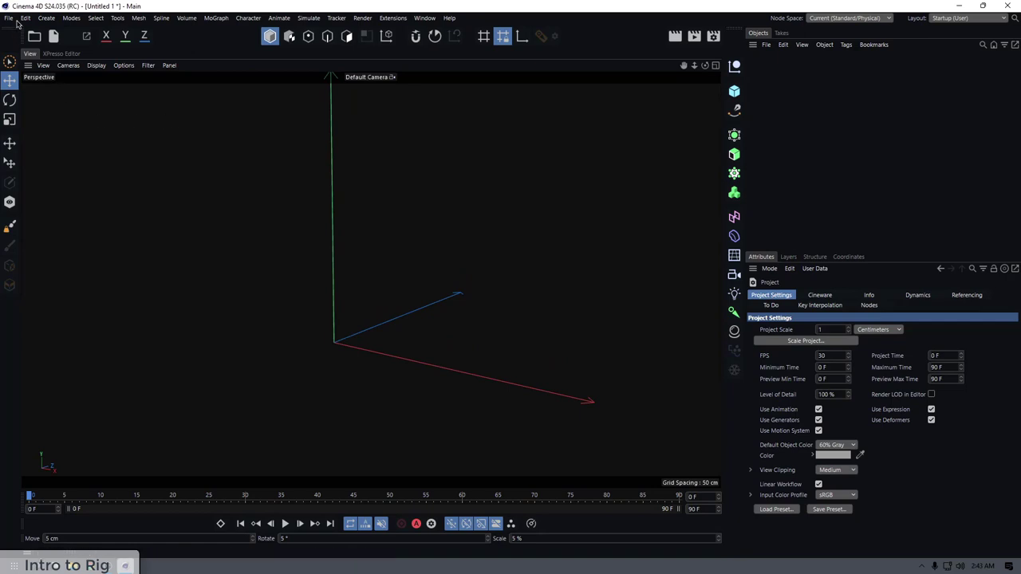
pyautogui.click(8, 18)
pyautogui.click(10, 17)
pyautogui.click(9, 19)
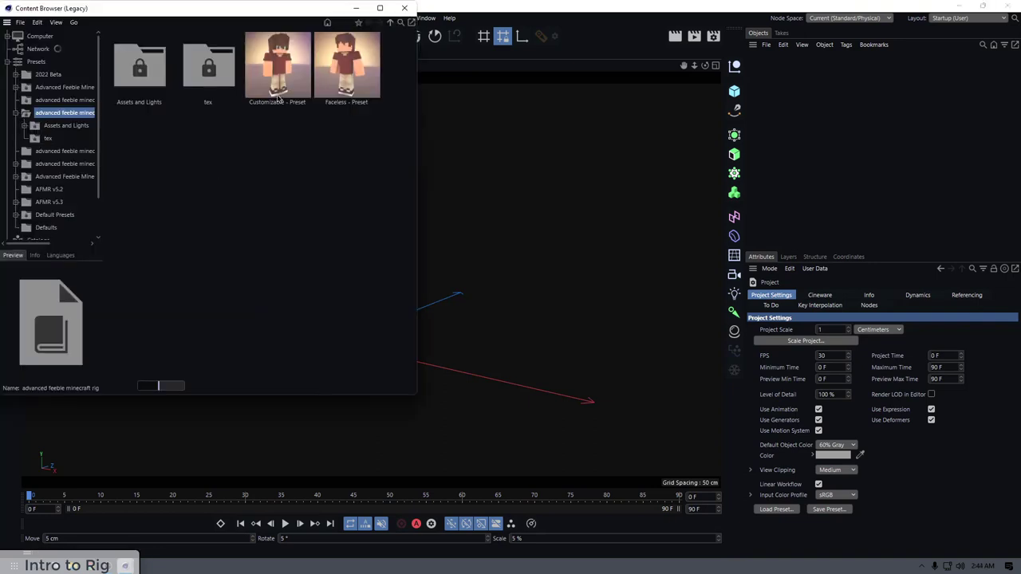
pyautogui.moveTo(271, 11); pyautogui.dragTo(360, 52)
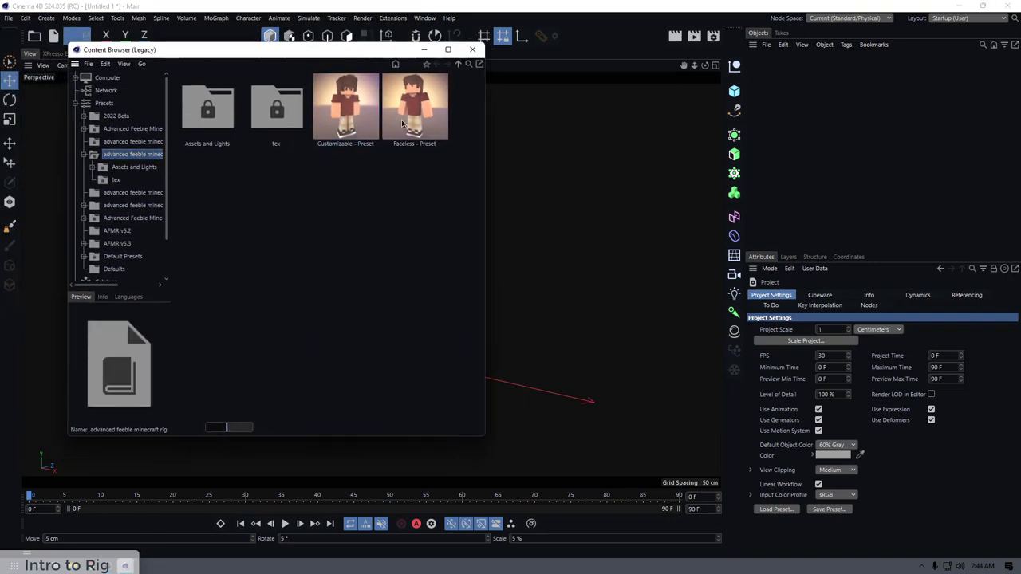
# - Look through the library's Customizable and Faceless presets, its Assets and Lights folder, and the textures in its tex folder
pyautogui.click(352, 130)
pyautogui.click(426, 142)
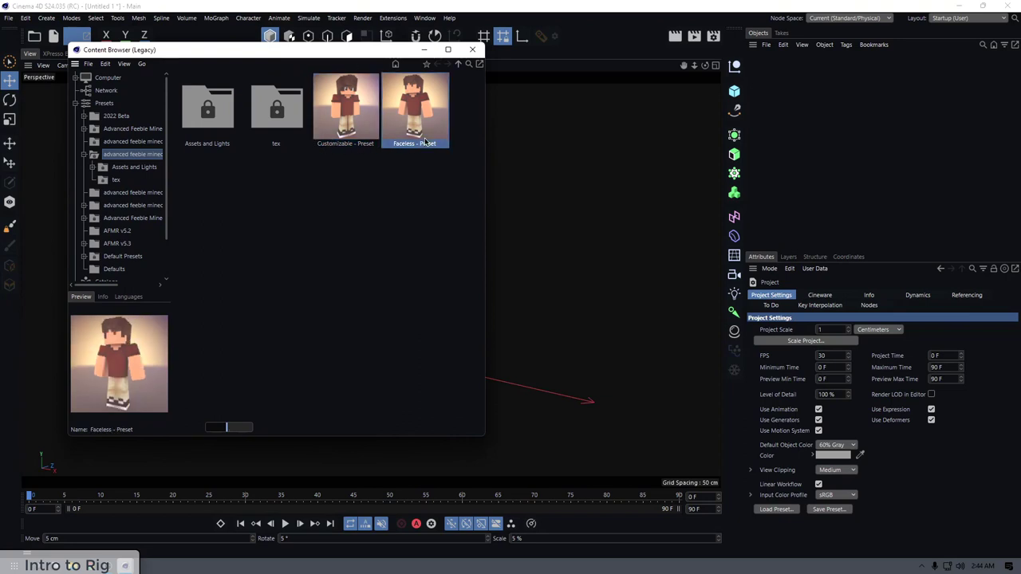
pyautogui.click(272, 120)
pyautogui.click(206, 122)
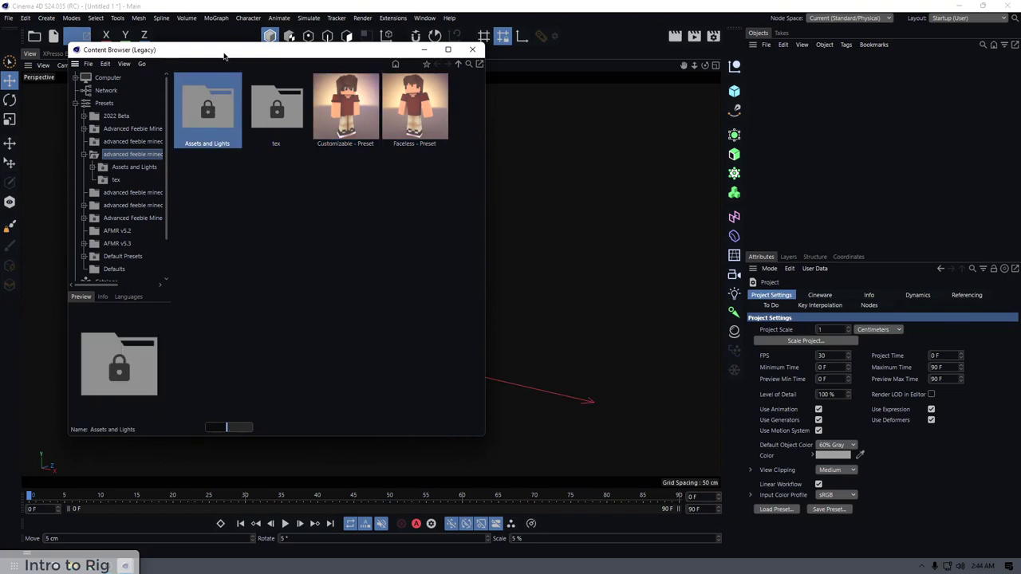
pyautogui.moveTo(221, 56); pyautogui.dragTo(180, 63)
pyautogui.doubleClick(239, 119)
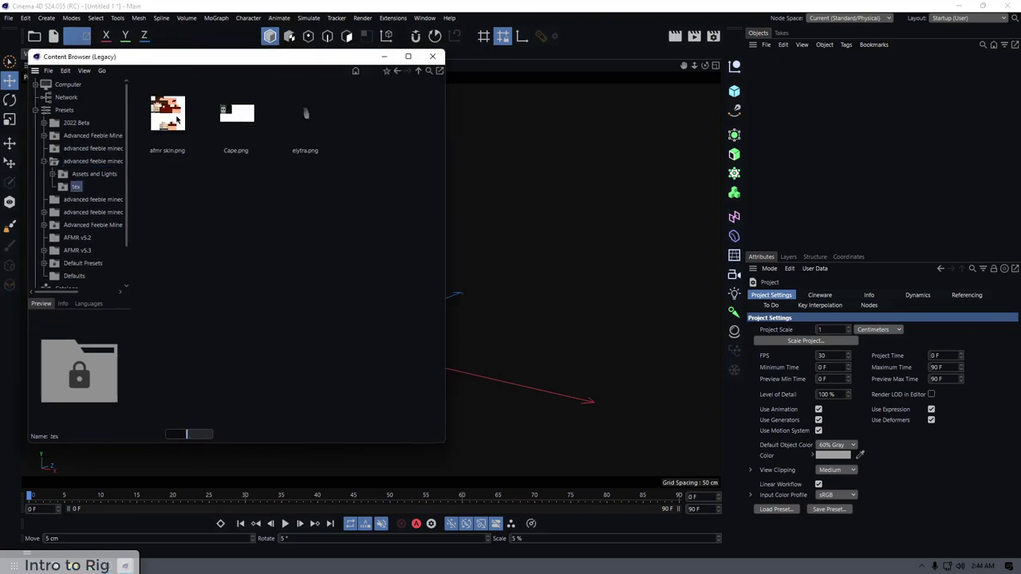
pyautogui.moveTo(167, 193); pyautogui.dragTo(350, 151)
pyautogui.click(419, 71)
# - Compare the previews of Customizable - Preset and Faceless - Preset
pyautogui.click(336, 104)
pyautogui.click(364, 108)
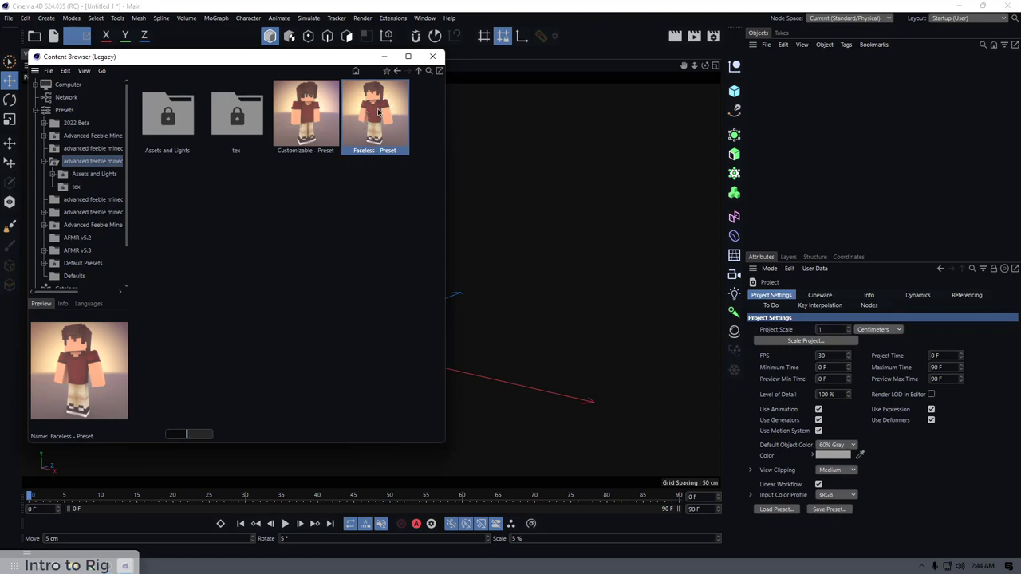
pyautogui.click(304, 111)
pyautogui.click(378, 105)
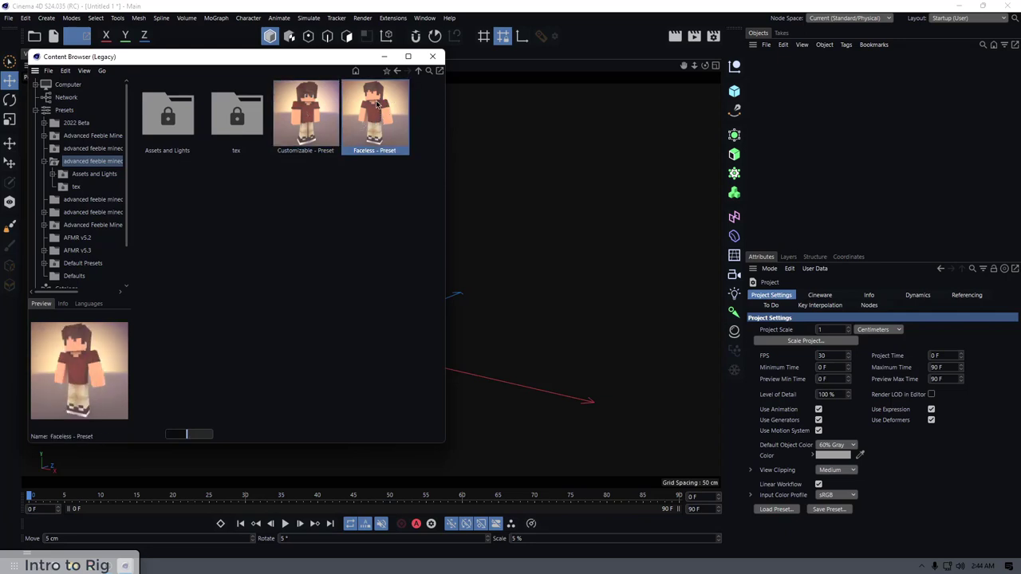
pyautogui.click(313, 116)
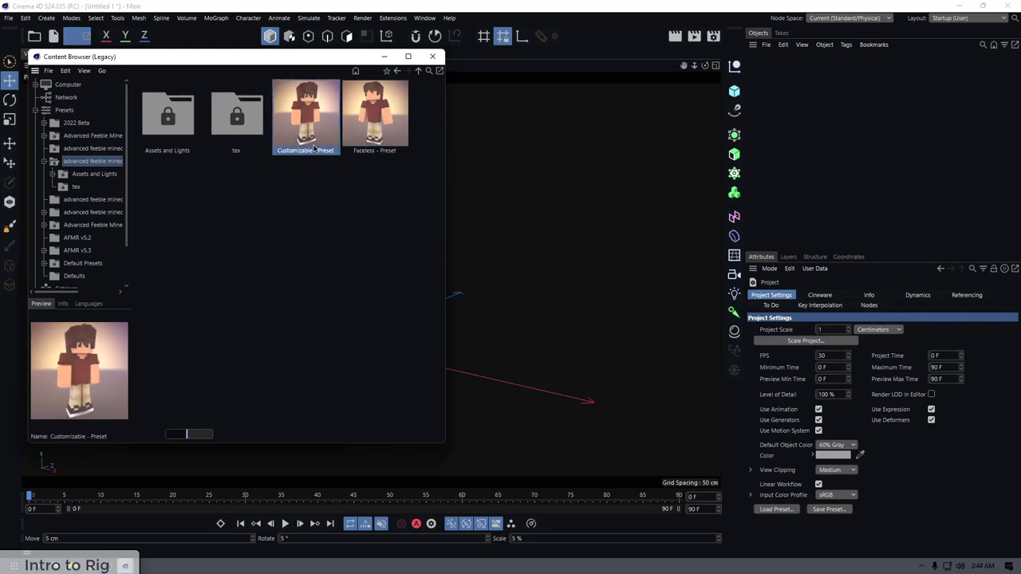
# - Load Customizable - Preset into the scene and close the Content Browser
pyautogui.doubleClick(303, 111)
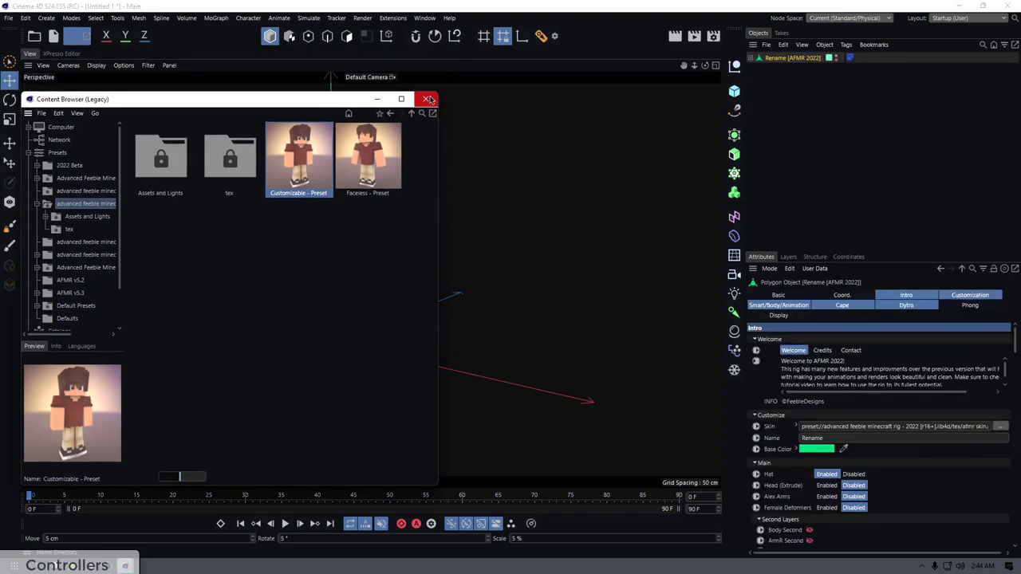
pyautogui.click(428, 99)
pyautogui.scroll(5, 363, 203)
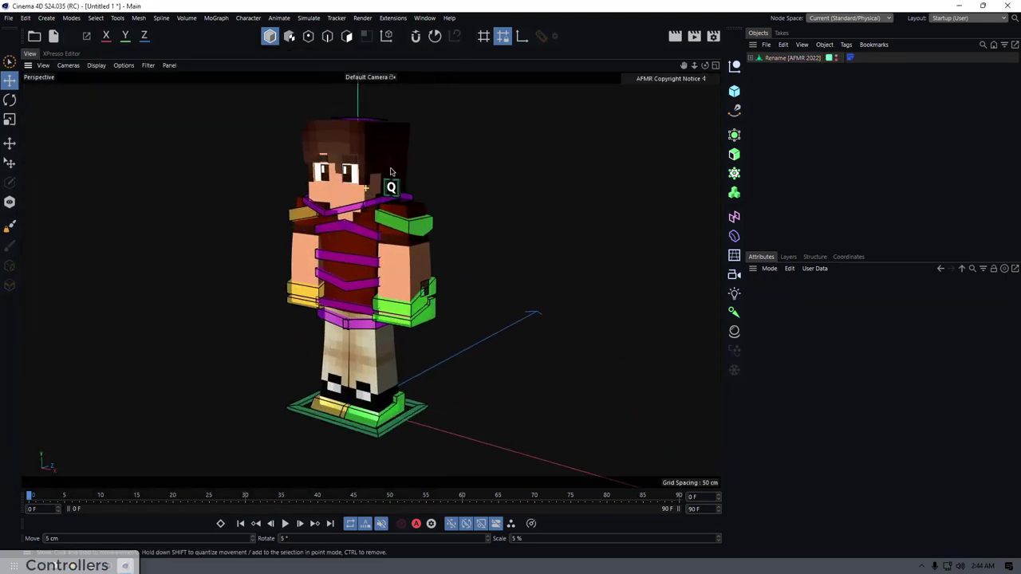
pyautogui.moveTo(370, 178)
pyautogui.keyDown('alt'); pyautogui.mouseDown()
pyautogui.moveTo(453, 174)
pyautogui.moveTo(353, 181)
pyautogui.mouseUp(); pyautogui.keyUp('alt')
pyautogui.keyDown('alt'); pyautogui.moveTo(353, 181); pyautogui.dragTo(339, 227, button='middle'); pyautogui.keyUp('alt')
pyautogui.keyDown('alt'); pyautogui.moveTo(339, 227); pyautogui.dragTo(304, 214); pyautogui.keyUp('alt')
pyautogui.keyDown('alt'); pyautogui.moveTo(305, 214); pyautogui.dragTo(315, 182, button='middle'); pyautogui.keyUp('alt')
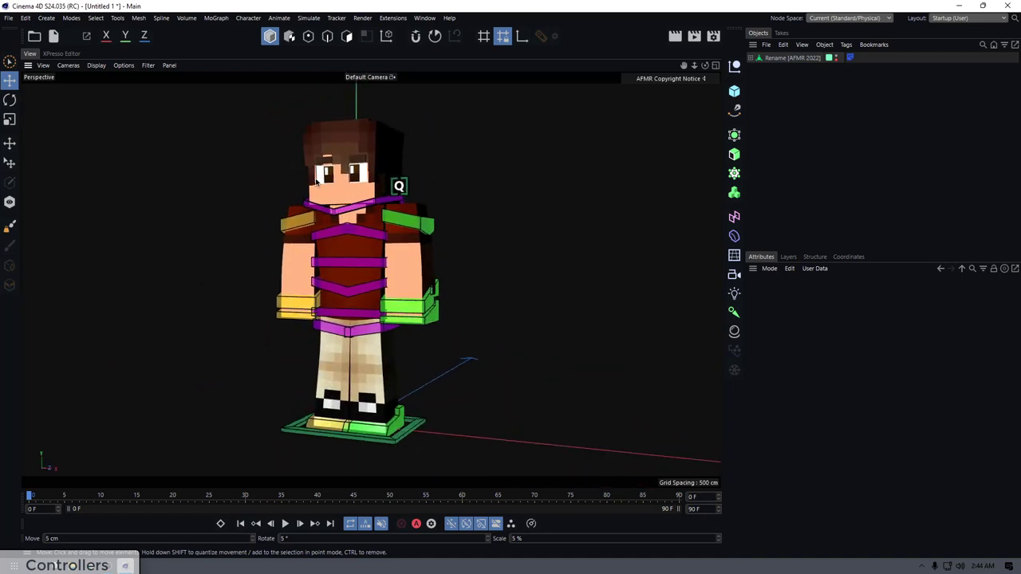
pyautogui.keyDown('alt'); pyautogui.moveTo(315, 183); pyautogui.dragTo(408, 168); pyautogui.keyUp('alt')
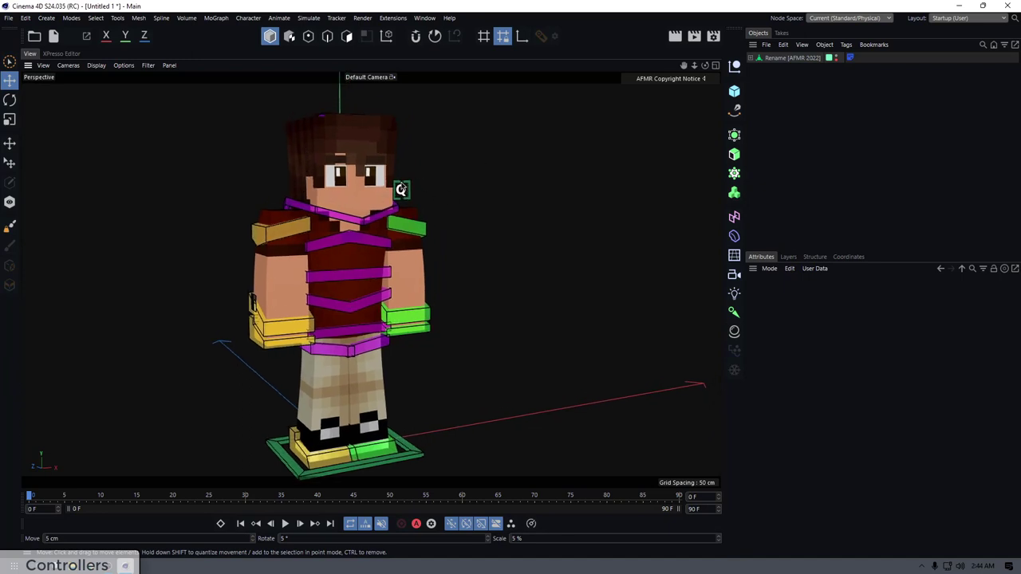
# - Try rotating the C.Squash and Stretch controller above the head, and undo the rotation
pyautogui.keyDown('alt'); pyautogui.moveTo(238, 209); pyautogui.dragTo(287, 210); pyautogui.keyUp('alt')
pyautogui.scroll(6, 298, 205)
pyautogui.click(321, 209)
pyautogui.moveTo(351, 209)
pyautogui.keyDown('alt'); pyautogui.mouseDown(button='right')
pyautogui.moveTo(216, 232)
pyautogui.moveTo(359, 206)
pyautogui.mouseUp(button='right'); pyautogui.keyUp('alt')
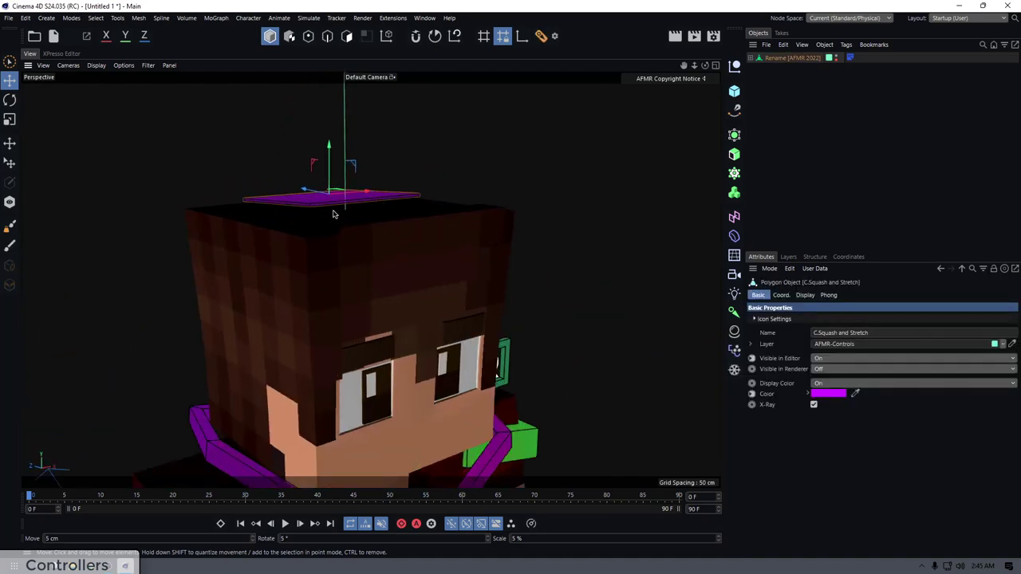
pyautogui.keyDown('alt'); pyautogui.moveTo(334, 214); pyautogui.dragTo(311, 203); pyautogui.keyUp('alt')
pyautogui.keyDown('alt'); pyautogui.moveTo(289, 206); pyautogui.dragTo(264, 215, button='right'); pyautogui.keyUp('alt')
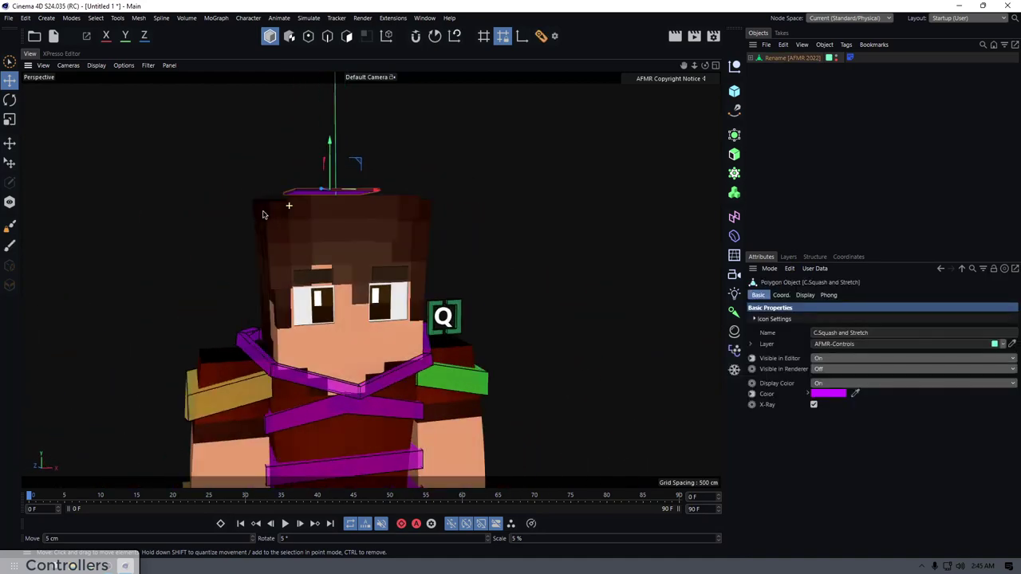
pyautogui.keyDown('alt'); pyautogui.moveTo(263, 214); pyautogui.dragTo(232, 230); pyautogui.keyUp('alt')
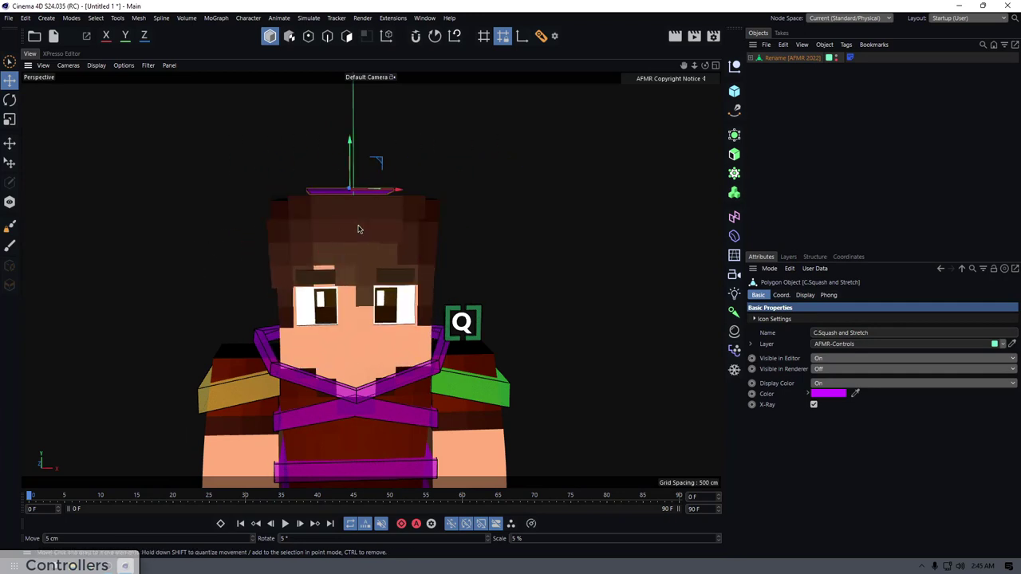
pyautogui.press('r')
pyautogui.moveTo(344, 177); pyautogui.dragTo(290, 165)
pyautogui.hotkey('ctrl', 'z')
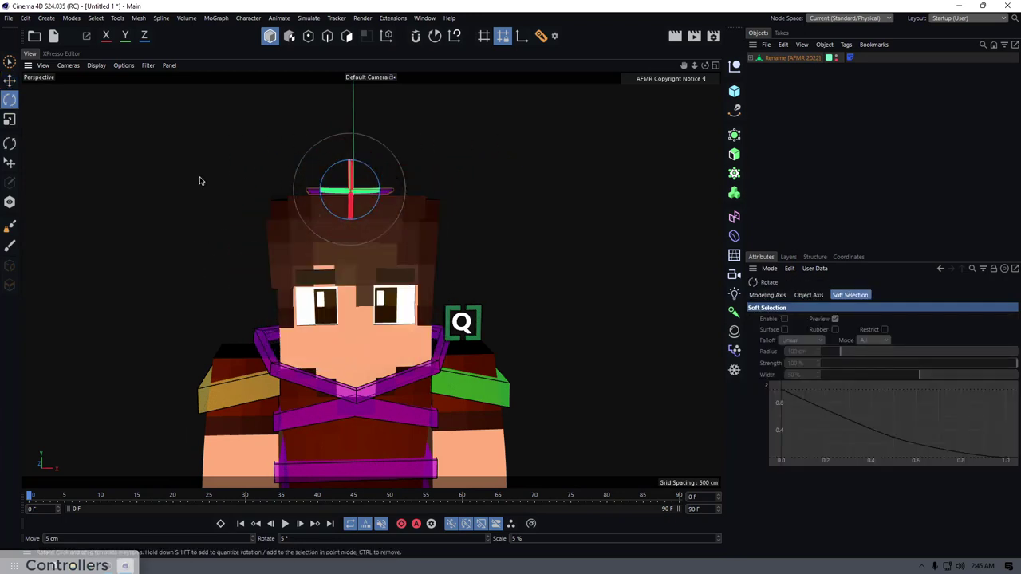
# - Select the neck controller C.ControlNeck below the character's face
pyautogui.scroll(3, 240, 191)
pyautogui.keyDown('alt'); pyautogui.moveTo(285, 200); pyautogui.dragTo(333, 237); pyautogui.keyUp('alt')
pyautogui.keyDown('alt'); pyautogui.moveTo(332, 237); pyautogui.dragTo(324, 178, button='middle'); pyautogui.keyUp('alt')
pyautogui.keyDown('alt'); pyautogui.moveTo(323, 178); pyautogui.dragTo(337, 275); pyautogui.keyUp('alt')
pyautogui.click(312, 269)
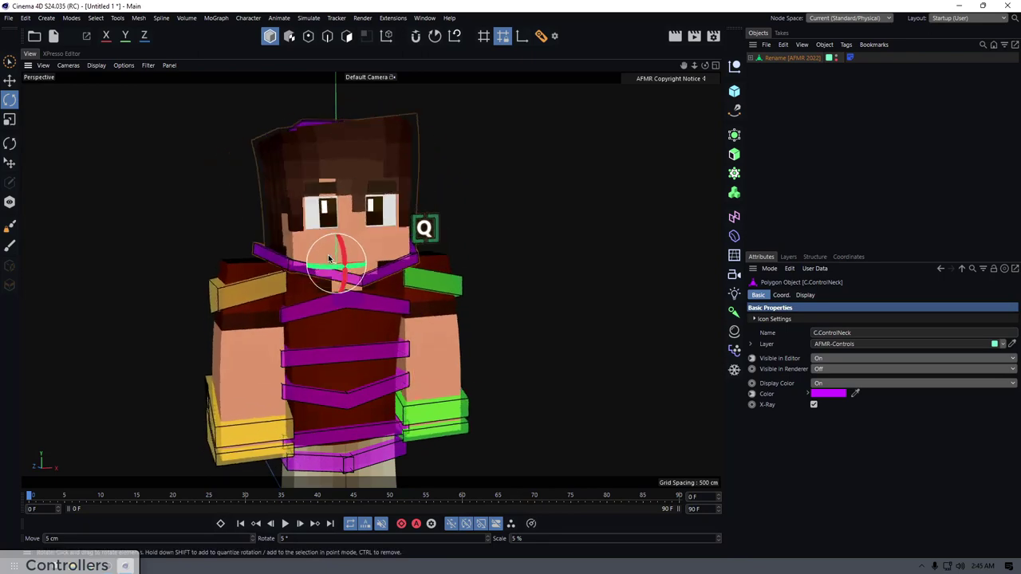
# - Try rotating the purple torso controllers from the chest down to C.Hip one by one, and undo each rotation
pyautogui.scroll(5, 314, 260)
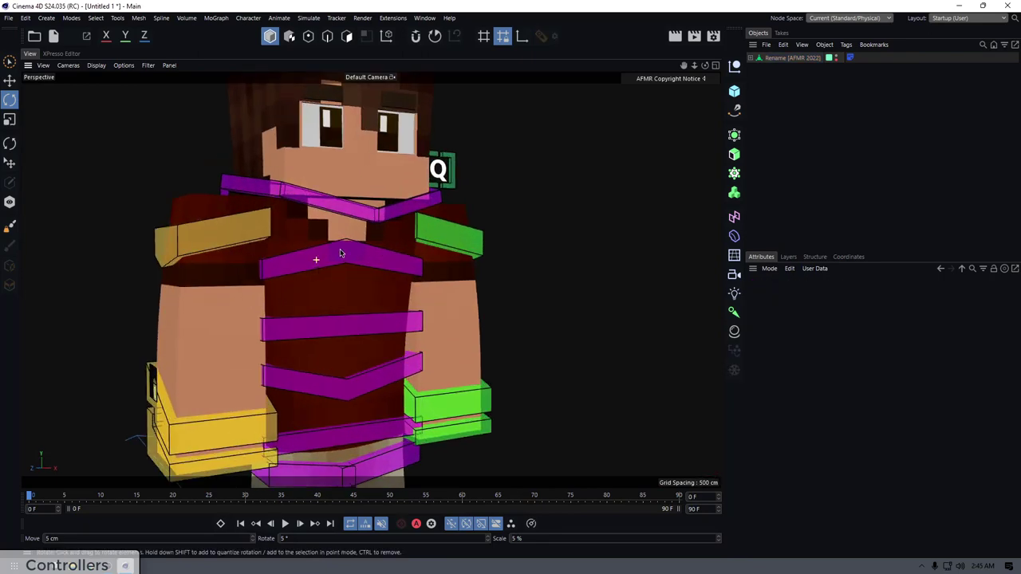
pyautogui.click(333, 230)
pyautogui.moveTo(334, 229); pyautogui.dragTo(338, 238)
pyautogui.hotkey('ctrl', 'z')
pyautogui.click(328, 301)
pyautogui.moveTo(319, 286); pyautogui.dragTo(325, 271)
pyautogui.hotkey('ctrl', 'z')
pyautogui.scroll(4, 321, 361)
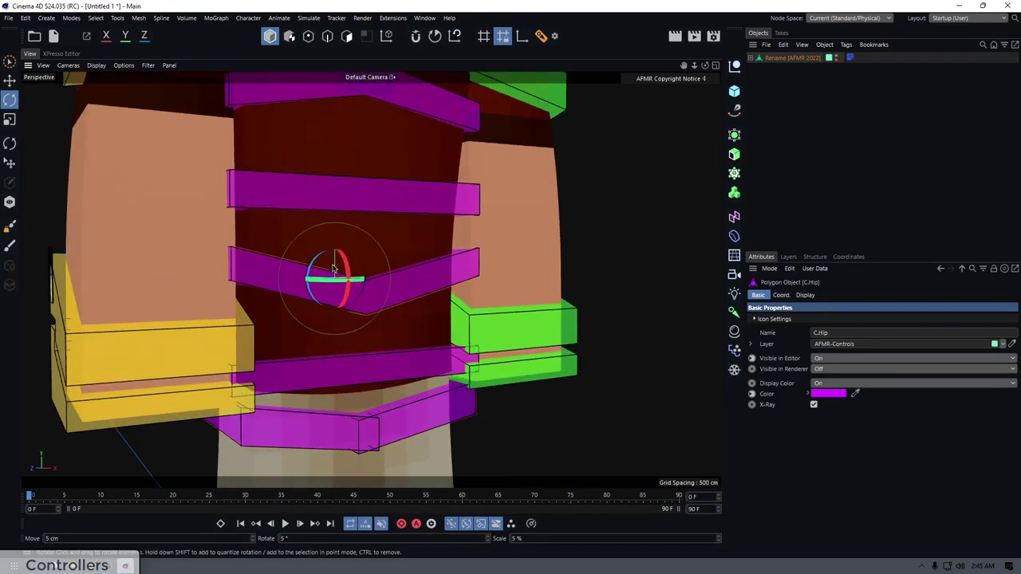
pyautogui.click(341, 267)
pyautogui.moveTo(351, 265)
pyautogui.mouseDown()
pyautogui.moveTo(353, 276)
pyautogui.moveTo(349, 264)
pyautogui.mouseUp()
pyautogui.hotkey('ctrl', 'z')
# - Try rotating and moving the straight purple controller at the bottom of the torso, undo the changes and deselect it
pyautogui.scroll(-5, 308, 251)
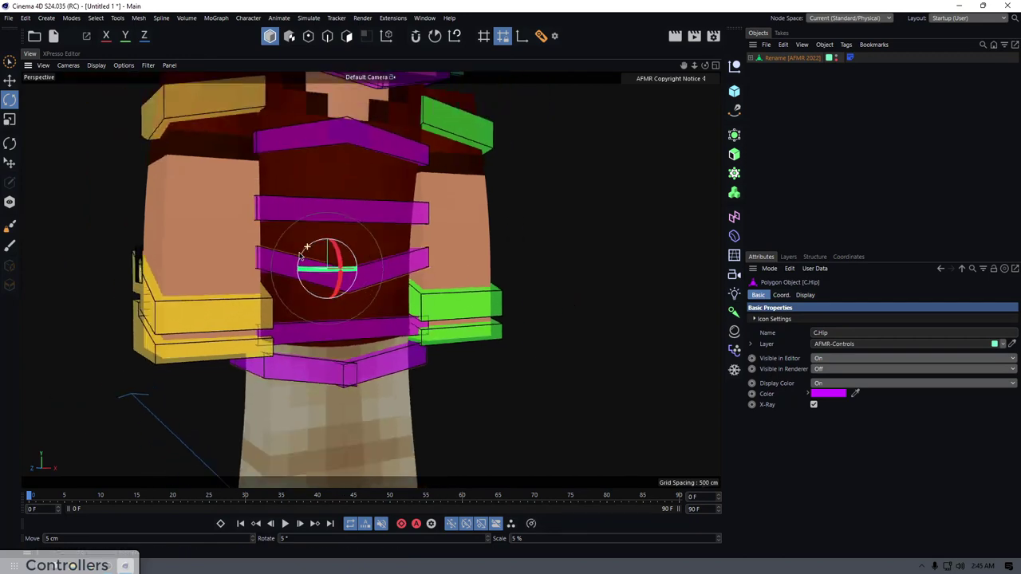
pyautogui.click(311, 322)
pyautogui.moveTo(318, 309); pyautogui.dragTo(410, 291)
pyautogui.press('e')
pyautogui.hotkey('ctrl', 'z')
pyautogui.hotkey('ctrl', 'z')
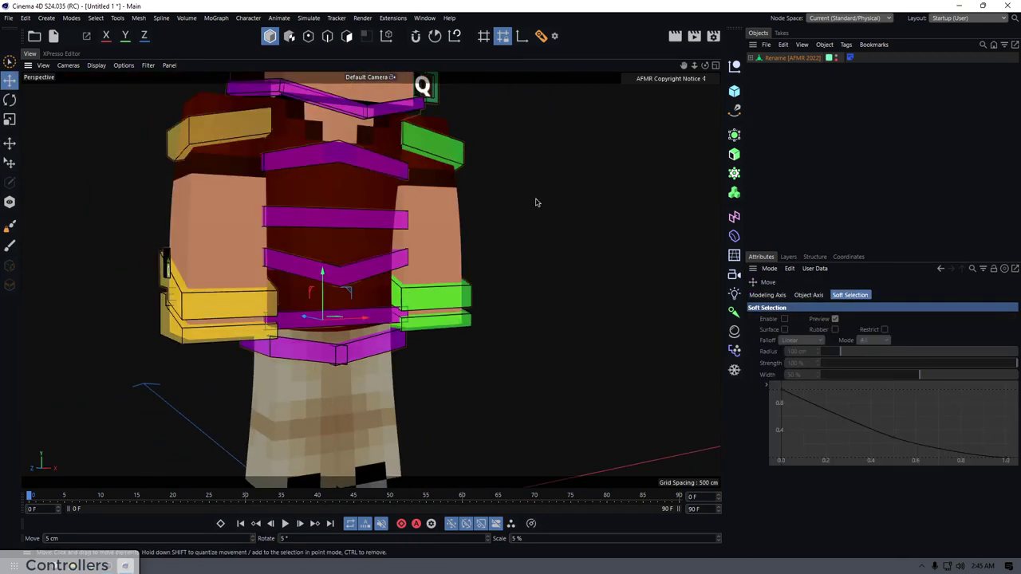
pyautogui.click(537, 201)
# - Try rotating the yellow right shoulder controller, and undo the rotation
pyautogui.keyDown('alt'); pyautogui.moveTo(213, 158); pyautogui.dragTo(278, 160, button='middle'); pyautogui.keyUp('alt')
pyautogui.moveTo(277, 160)
pyautogui.keyDown('alt'); pyautogui.mouseDown()
pyautogui.moveTo(348, 173)
pyautogui.moveTo(301, 157)
pyautogui.moveTo(274, 164)
pyautogui.mouseUp(); pyautogui.keyUp('alt')
pyautogui.click(308, 157)
pyautogui.press('r')
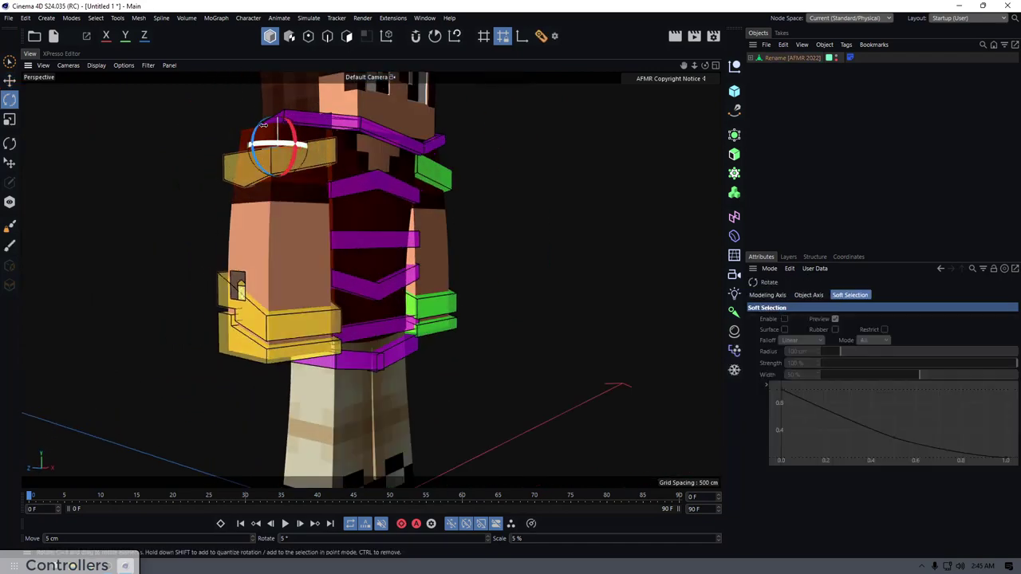
pyautogui.moveTo(280, 117); pyautogui.dragTo(308, 116)
pyautogui.hotkey('ctrl', 'z')
# - Select the right wrist controller C.WristR and view it from the side of the arm
pyautogui.keyDown('alt'); pyautogui.moveTo(372, 294); pyautogui.dragTo(371, 278, button='middle'); pyautogui.keyUp('alt')
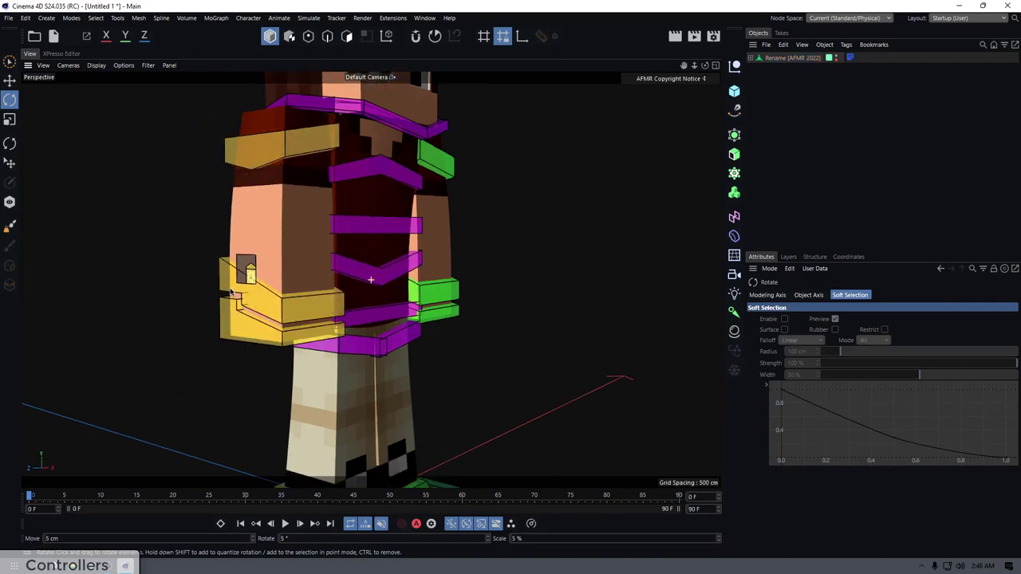
pyautogui.scroll(3, 335, 279)
pyautogui.click(267, 275)
pyautogui.keyDown('alt'); pyautogui.moveTo(310, 278); pyautogui.dragTo(263, 276); pyautogui.keyUp('alt')
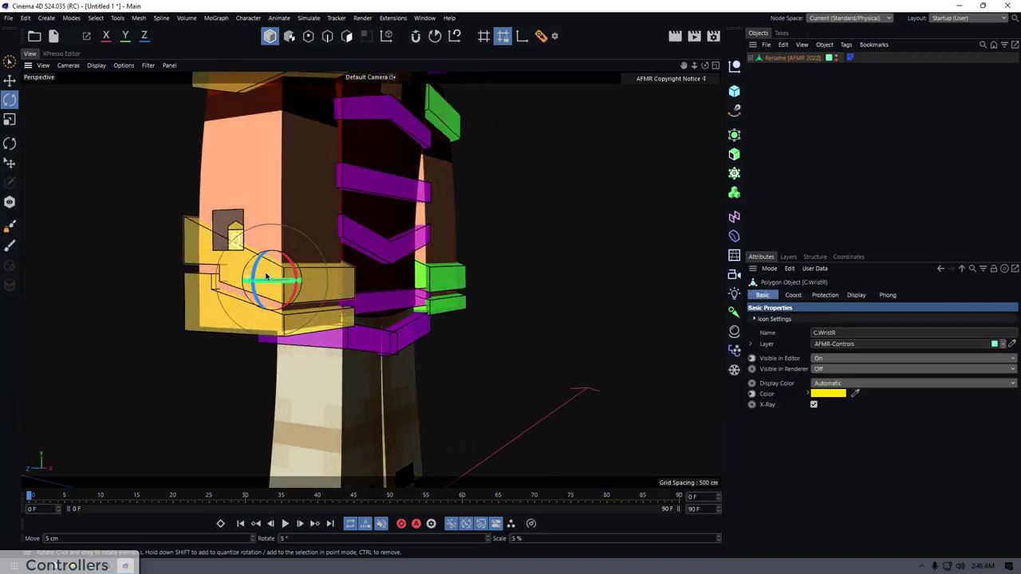
# - Select the right hand controller G.HandR below the wrist and try moving it
pyautogui.scroll(2, 267, 277)
pyautogui.click(203, 324)
pyautogui.keyDown('alt'); pyautogui.moveTo(202, 323); pyautogui.dragTo(285, 312); pyautogui.keyUp('alt')
pyautogui.scroll(-2, 285, 312)
pyautogui.keyDown('alt'); pyautogui.moveTo(285, 312); pyautogui.dragTo(312, 374, button='middle'); pyautogui.keyUp('alt')
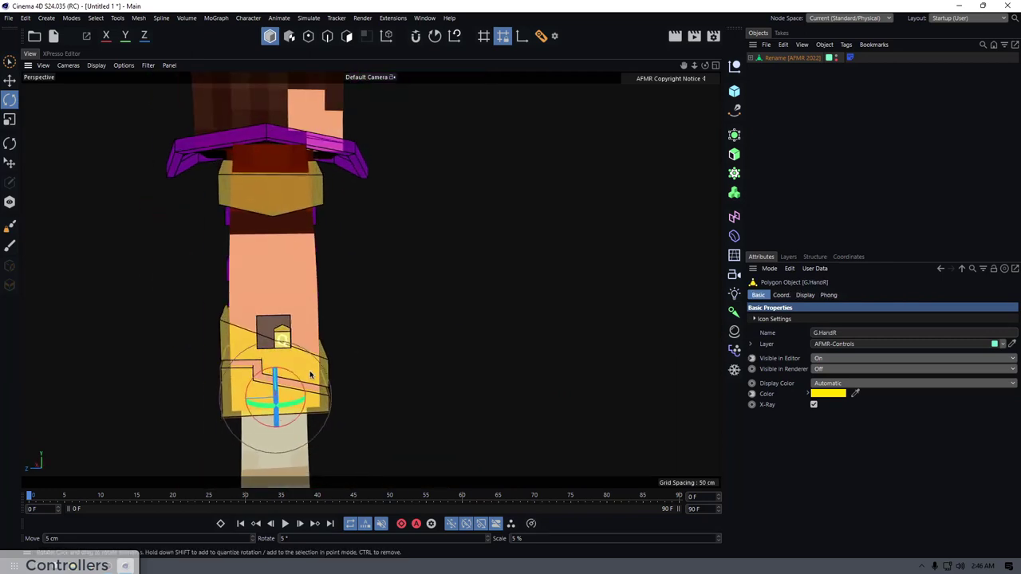
pyautogui.keyDown('alt'); pyautogui.moveTo(311, 374); pyautogui.dragTo(234, 349); pyautogui.keyUp('alt')
pyautogui.press('e')
pyautogui.moveTo(342, 321); pyautogui.dragTo(226, 347)
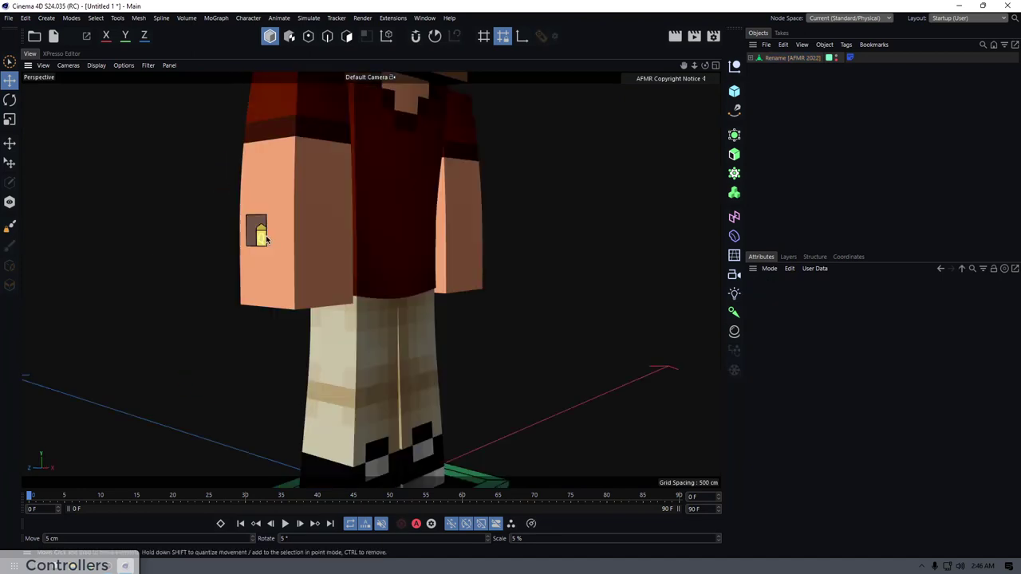
# - Try shaping the right hand's fingers with the yellow Q and C.Spread controllers on the arm, and undo the changes
pyautogui.keyDown('alt'); pyautogui.moveTo(248, 243); pyautogui.dragTo(254, 243); pyautogui.keyUp('alt')
pyautogui.keyDown('alt'); pyautogui.moveTo(255, 243); pyautogui.dragTo(282, 237, button='right'); pyautogui.keyUp('alt')
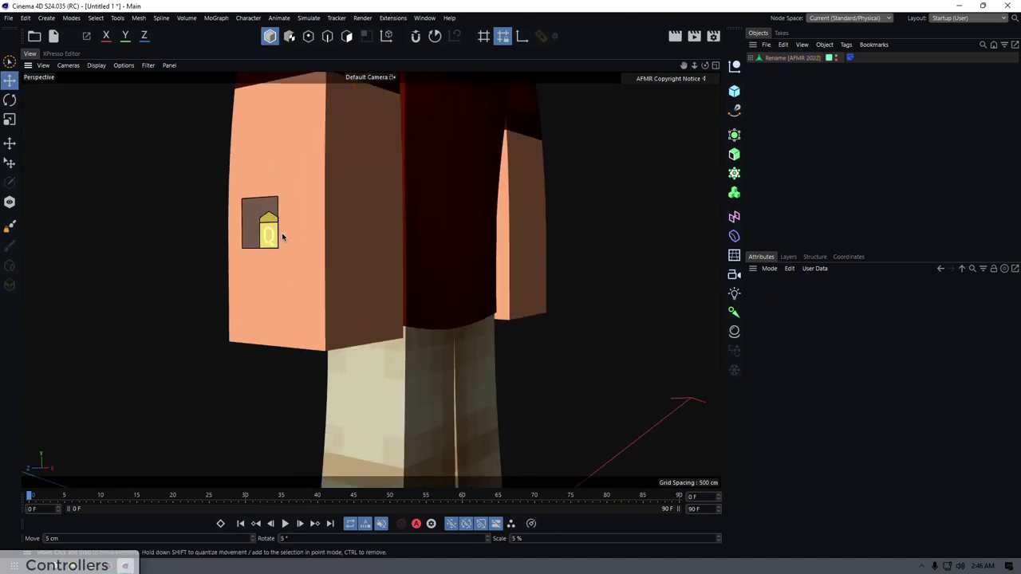
pyautogui.keyDown('alt'); pyautogui.moveTo(263, 236); pyautogui.dragTo(292, 185); pyautogui.keyUp('alt')
pyautogui.scroll(5, 268, 242)
pyautogui.click(272, 244)
pyautogui.keyDown('alt'); pyautogui.moveTo(293, 185); pyautogui.dragTo(316, 192); pyautogui.keyUp('alt')
pyautogui.moveTo(287, 229); pyautogui.dragTo(258, 238)
pyautogui.keyDown('alt'); pyautogui.moveTo(258, 237); pyautogui.dragTo(258, 192, button='middle'); pyautogui.keyUp('alt')
pyautogui.keyDown('alt'); pyautogui.moveTo(259, 192); pyautogui.dragTo(236, 185); pyautogui.keyUp('alt')
pyautogui.keyDown('alt'); pyautogui.moveTo(236, 184); pyautogui.dragTo(241, 228, button='middle'); pyautogui.keyUp('alt')
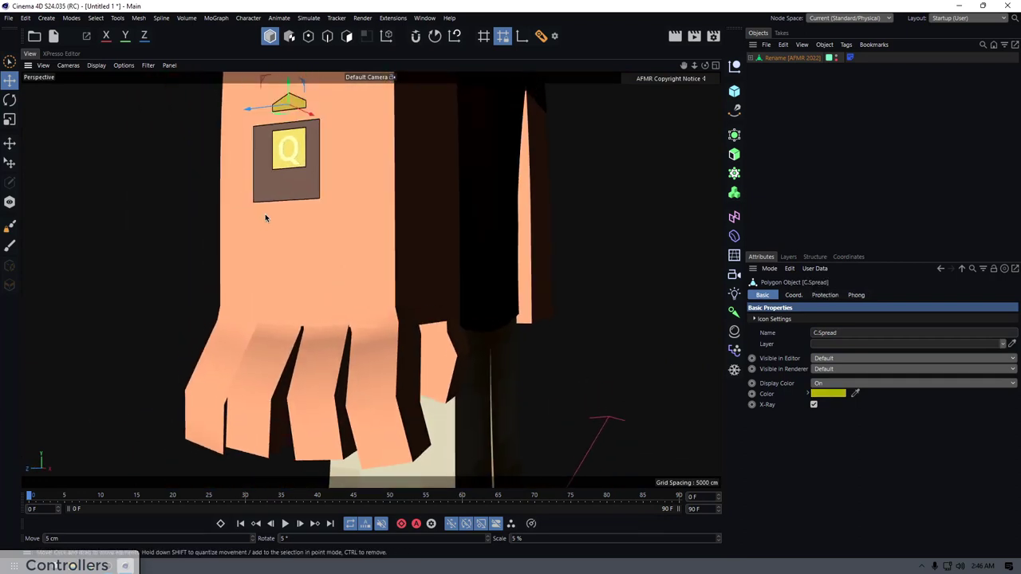
pyautogui.moveTo(267, 218); pyautogui.dragTo(169, 212)
pyautogui.hotkey('ctrl', 'z')
pyautogui.hotkey('ctrl', 'z')
pyautogui.hotkey('ctrl', 'z')
pyautogui.hotkey('ctrl', 'z')
# - Try the right hand's individual finger controllers by moving the Thumb controller, and undo the move
pyautogui.click(198, 183)
pyautogui.keyDown('alt'); pyautogui.moveTo(259, 229); pyautogui.dragTo(201, 198, button='middle'); pyautogui.keyUp('alt')
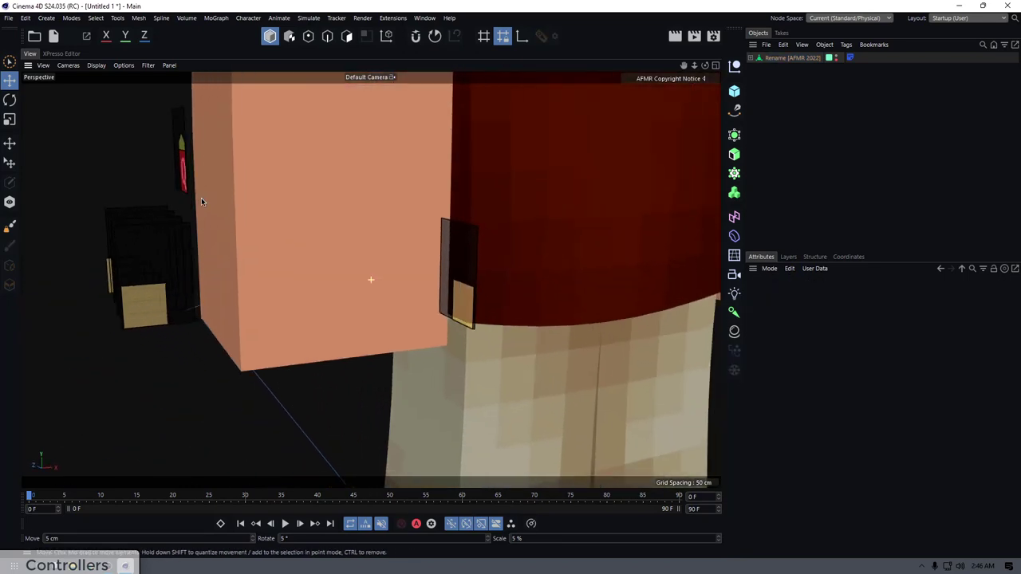
pyautogui.keyDown('alt'); pyautogui.moveTo(201, 197); pyautogui.dragTo(280, 192); pyautogui.keyUp('alt')
pyautogui.click(446, 273)
pyautogui.keyDown('alt'); pyautogui.moveTo(446, 273); pyautogui.dragTo(330, 266); pyautogui.keyUp('alt')
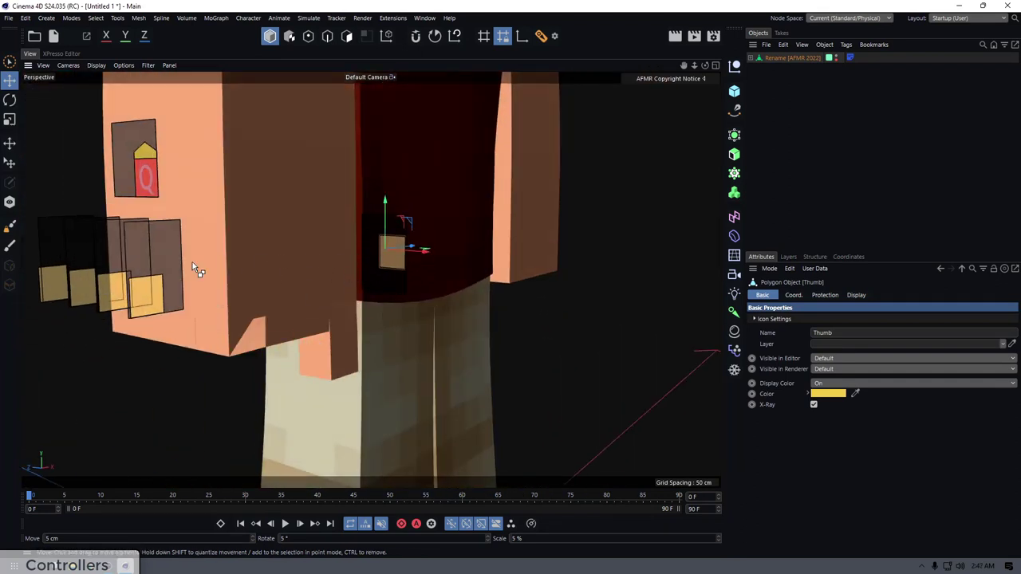
pyautogui.hotkey('ctrl', 'z')
# - Try moving the Index.R finger controller of the right hand, and undo the move
pyautogui.click(146, 296)
pyautogui.moveTo(146, 296); pyautogui.dragTo(132, 240)
pyautogui.keyDown('alt'); pyautogui.moveTo(120, 225); pyautogui.dragTo(274, 236, button='middle'); pyautogui.keyUp('alt')
pyautogui.hotkey('ctrl', 'z')
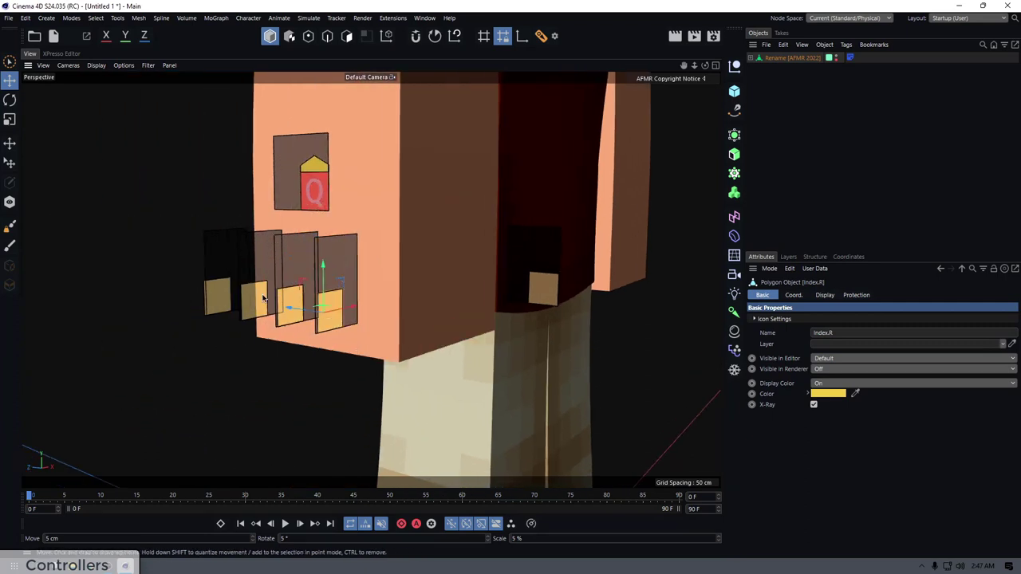
pyautogui.keyDown('alt'); pyautogui.moveTo(218, 292); pyautogui.dragTo(279, 296); pyautogui.keyUp('alt')
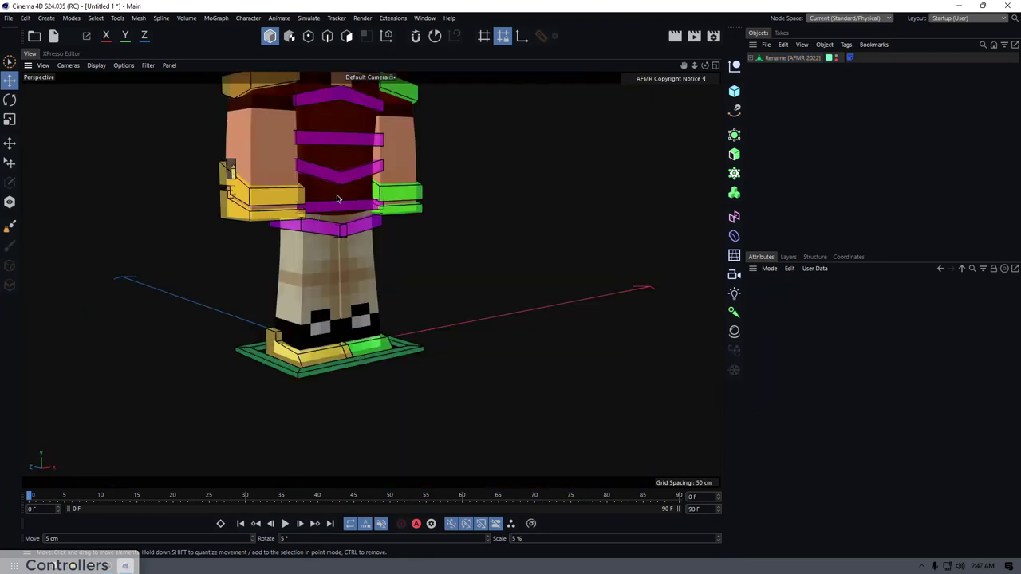
# - Try moving the right upper leg controller C.LegR below the waist, and undo the move
pyautogui.scroll(5, 337, 199)
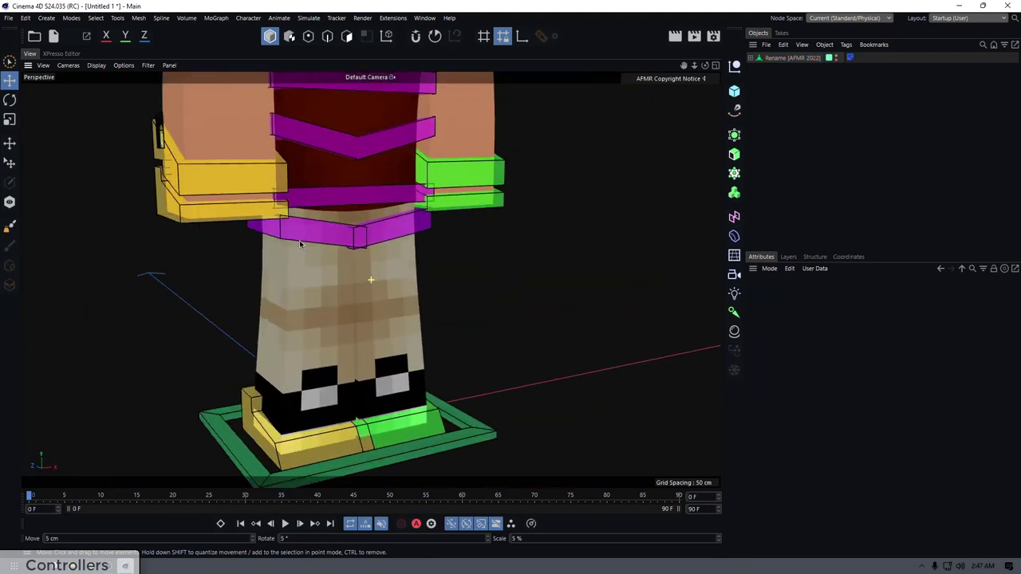
pyautogui.click(278, 258)
pyautogui.moveTo(277, 258); pyautogui.dragTo(347, 267)
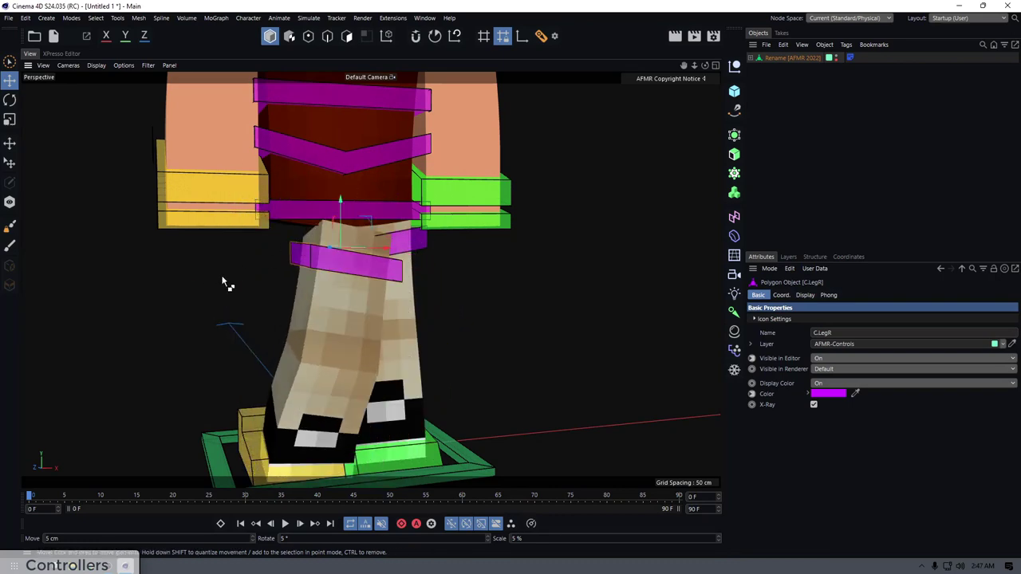
pyautogui.hotkey('ctrl', 'z')
pyautogui.hotkey('ctrl', 'z')
# - Try moving and rotating the yellow right foot controller G.LegR
pyautogui.keyDown('alt'); pyautogui.moveTo(244, 314); pyautogui.dragTo(388, 265, button='middle'); pyautogui.keyUp('alt')
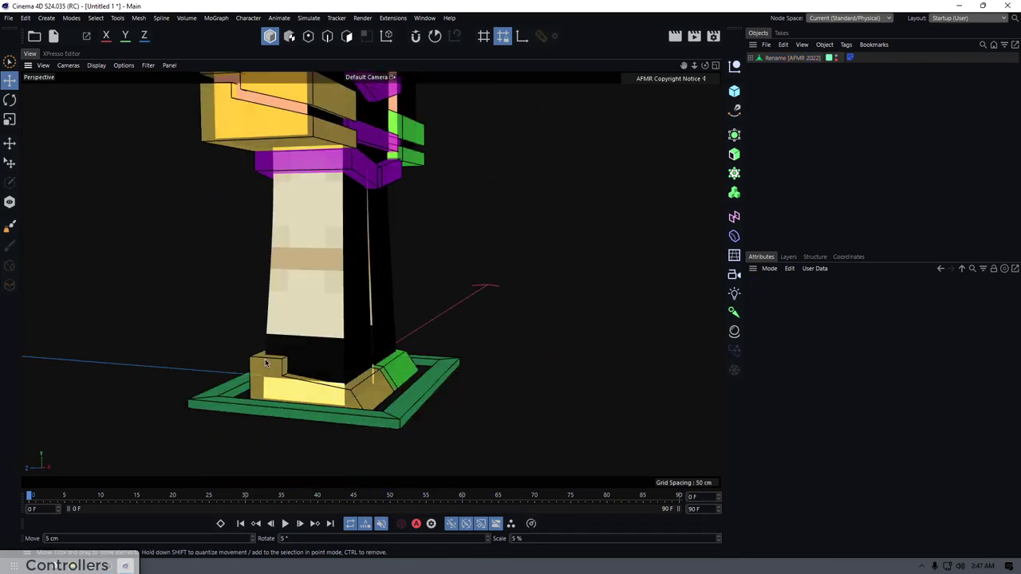
pyautogui.keyDown('alt'); pyautogui.moveTo(266, 362); pyautogui.dragTo(309, 333); pyautogui.keyUp('alt')
pyautogui.click(287, 378)
pyautogui.hotkey('ctrl', 'z')
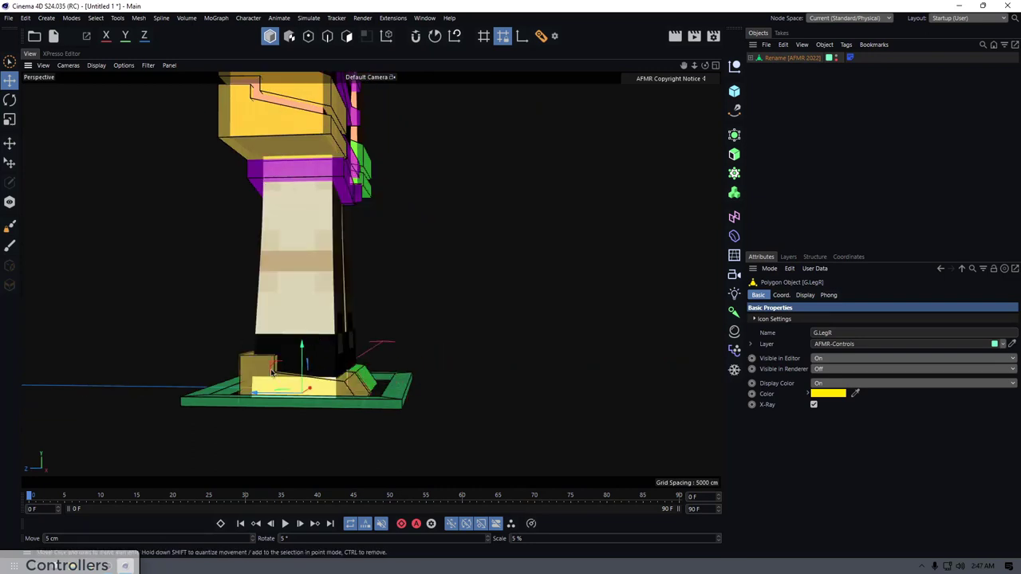
pyautogui.moveTo(272, 367); pyautogui.dragTo(469, 290)
pyautogui.press('r')
pyautogui.scroll(5, 470, 292)
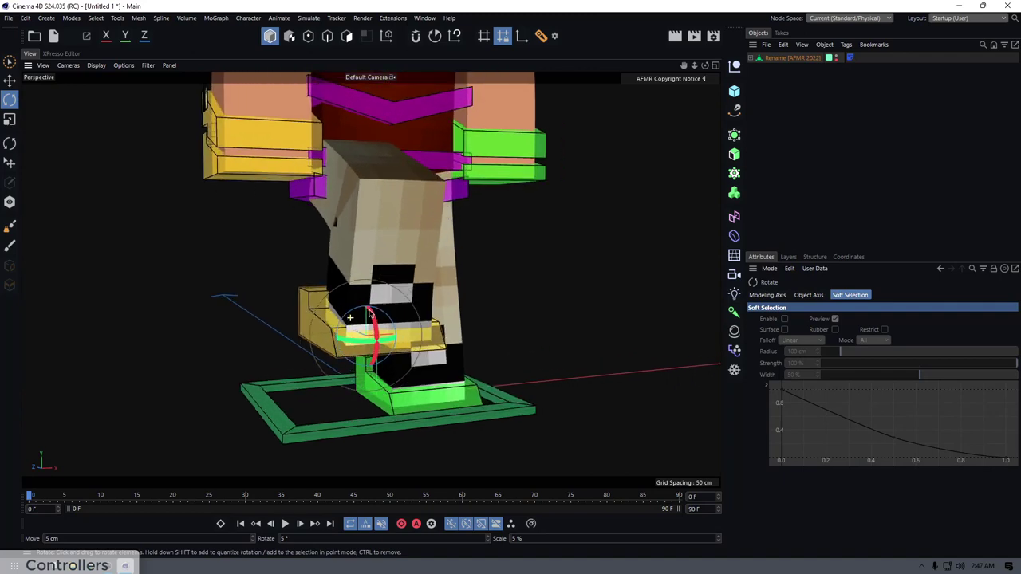
pyautogui.moveTo(376, 321); pyautogui.dragTo(284, 355)
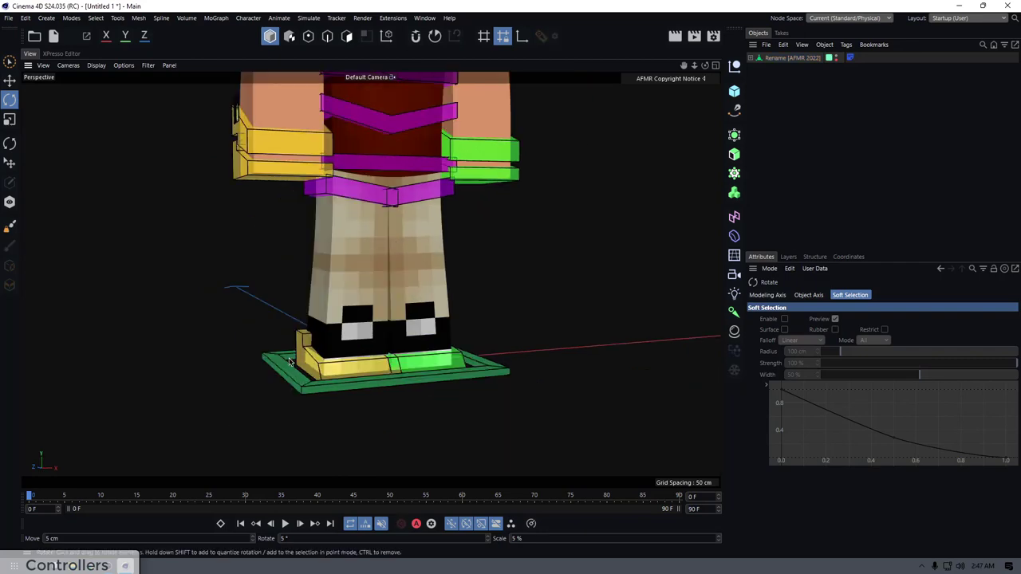
# - Try moving and rotating the whole character with the green Rename [AFMR 2022] base controller, and undo both changes
pyautogui.keyDown('alt'); pyautogui.moveTo(289, 362); pyautogui.dragTo(231, 367); pyautogui.keyUp('alt')
pyautogui.scroll(4, 289, 389)
pyautogui.click(230, 366)
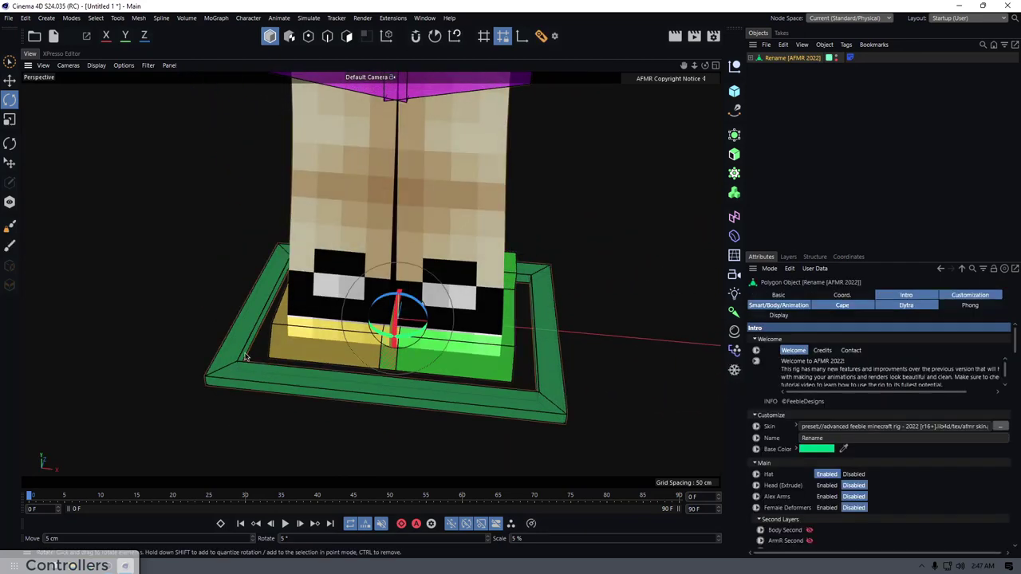
pyautogui.scroll(-5, 205, 365)
pyautogui.press('e')
pyautogui.moveTo(389, 403); pyautogui.dragTo(468, 402)
pyautogui.hotkey('ctrl', 'z')
pyautogui.press('r')
pyautogui.moveTo(354, 392)
pyautogui.mouseDown()
pyautogui.moveTo(335, 405)
pyautogui.moveTo(347, 402)
pyautogui.mouseUp()
pyautogui.hotkey('ctrl', 'z')
pyautogui.keyDown('alt'); pyautogui.moveTo(442, 418); pyautogui.dragTo(301, 390); pyautogui.keyUp('alt')
pyautogui.scroll(3, 301, 383)
pyautogui.click(304, 363)
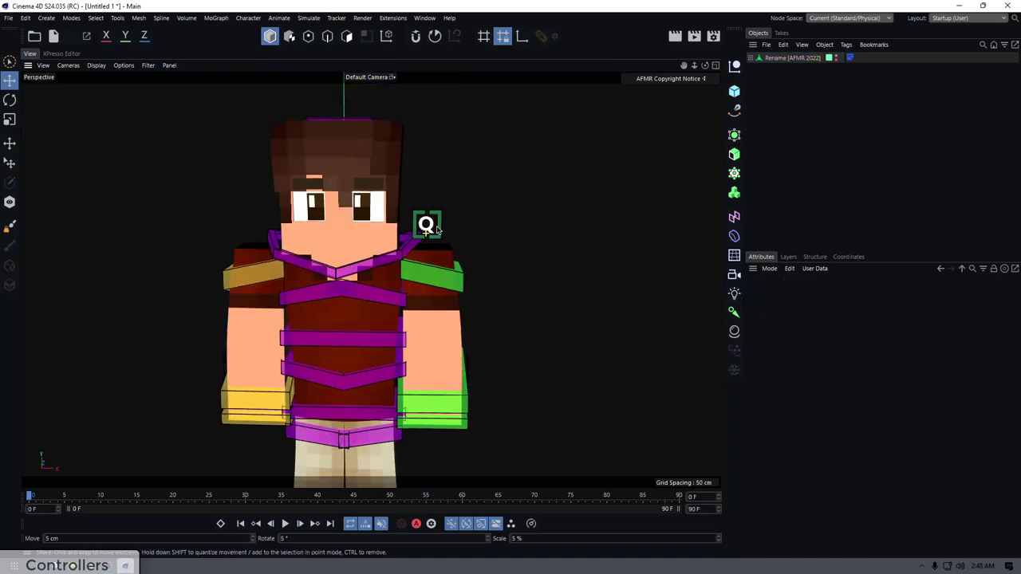
# - Select the QCommand controller beside the head and try it out
pyautogui.scroll(1, 433, 226)
pyautogui.keyDown('alt'); pyautogui.moveTo(431, 212); pyautogui.dragTo(352, 228, button='middle'); pyautogui.keyUp('alt')
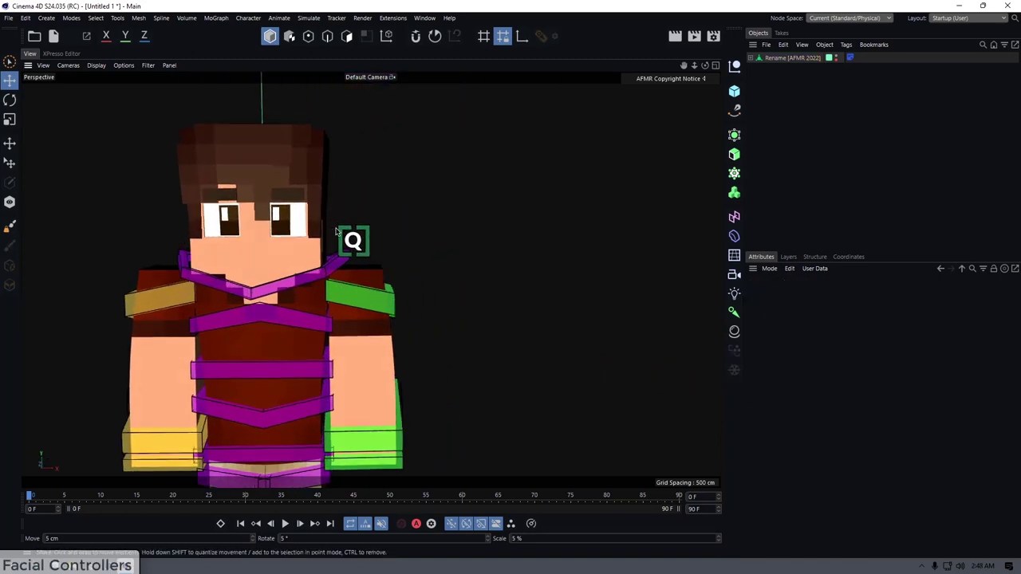
pyautogui.moveTo(346, 232); pyautogui.dragTo(388, 230)
pyautogui.scroll(5, 358, 257)
pyautogui.scroll(-5, 351, 243)
pyautogui.keyDown('alt'); pyautogui.moveTo(307, 253); pyautogui.dragTo(367, 245); pyautogui.keyUp('alt')
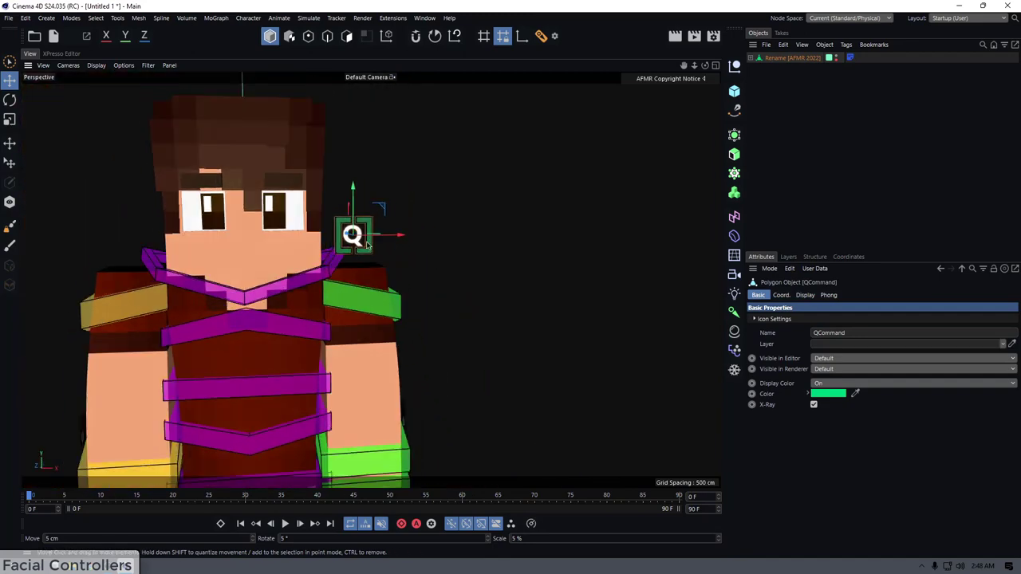
pyautogui.scroll(5, 367, 245)
pyautogui.keyDown('alt'); pyautogui.moveTo(377, 207); pyautogui.dragTo(315, 267); pyautogui.keyUp('alt')
pyautogui.scroll(-6, 317, 241)
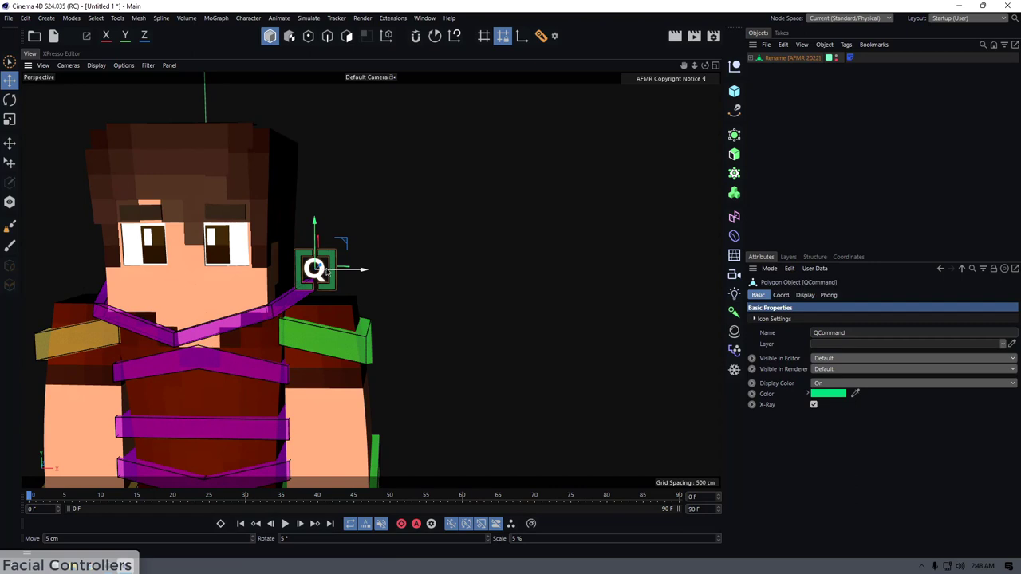
# - Open the facial control panel with the QCommand controller beside the head
pyautogui.moveTo(425, 296)
pyautogui.mouseDown()
pyautogui.moveTo(492, 319)
pyautogui.moveTo(422, 324)
pyautogui.moveTo(422, 302)
pyautogui.mouseUp()
pyautogui.moveTo(366, 329); pyautogui.dragTo(387, 346)
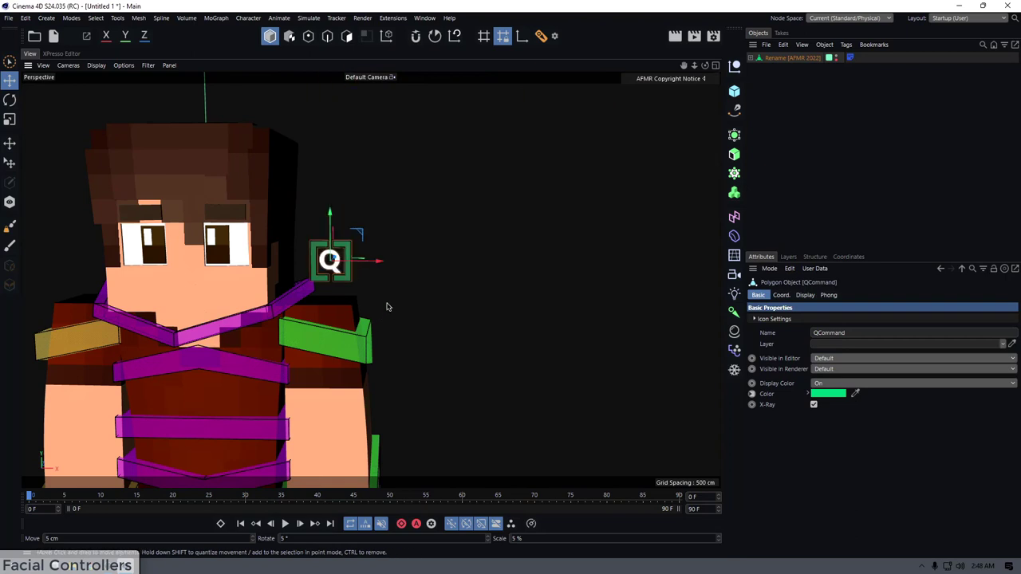
pyautogui.scroll(4, 388, 303)
pyautogui.scroll(-3, 363, 231)
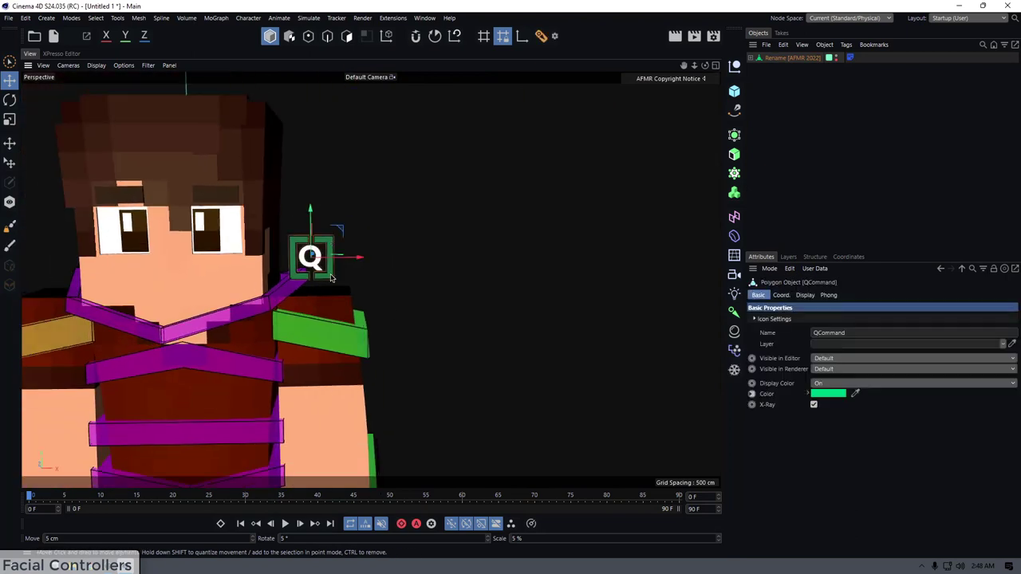
pyautogui.click(448, 279)
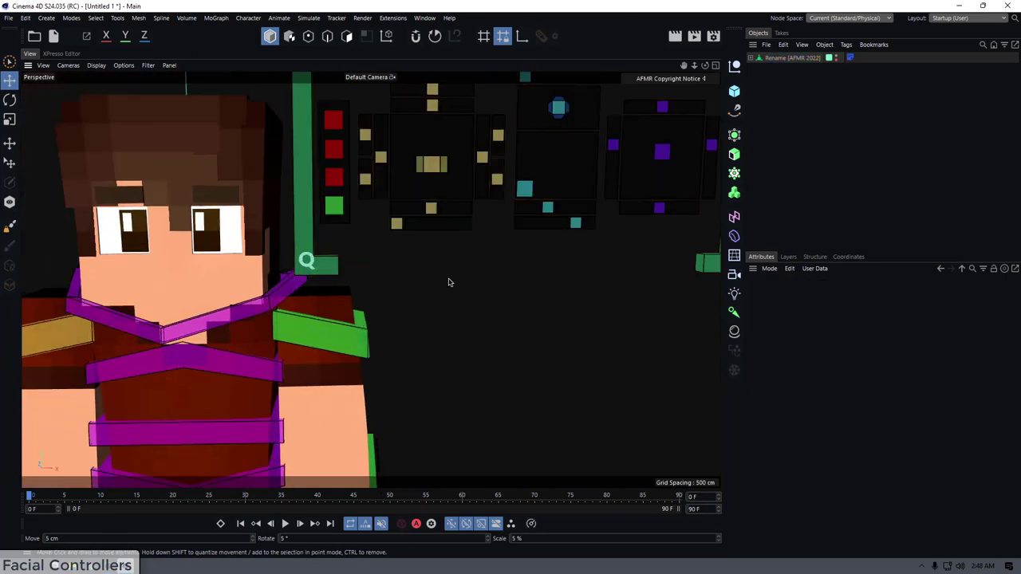
# - Try moving the green square below the three red squares in the facial panel, and undo the changes
pyautogui.scroll(3, 353, 337)
pyautogui.keyDown('alt'); pyautogui.moveTo(341, 333); pyautogui.dragTo(292, 294); pyautogui.keyUp('alt')
pyautogui.keyDown('alt'); pyautogui.moveTo(292, 295); pyautogui.dragTo(326, 240, button='middle'); pyautogui.keyUp('alt')
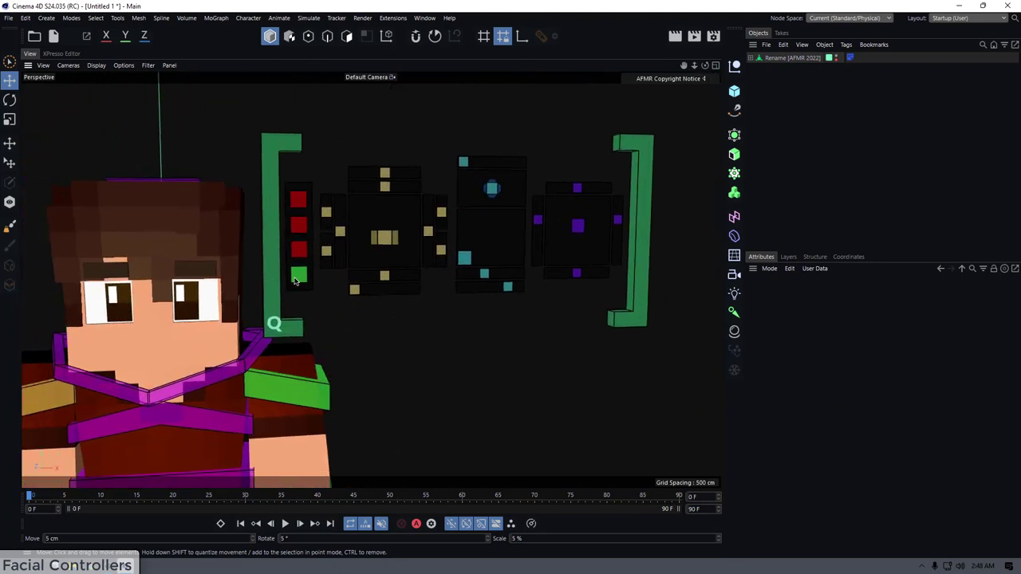
pyautogui.keyDown('alt'); pyautogui.moveTo(378, 270); pyautogui.dragTo(362, 275, button='middle'); pyautogui.keyUp('alt')
pyautogui.keyDown('alt'); pyautogui.moveTo(340, 272); pyautogui.dragTo(267, 286); pyautogui.keyUp('alt')
pyautogui.keyDown('alt'); pyautogui.moveTo(163, 281); pyautogui.dragTo(319, 262, button='middle'); pyautogui.keyUp('alt')
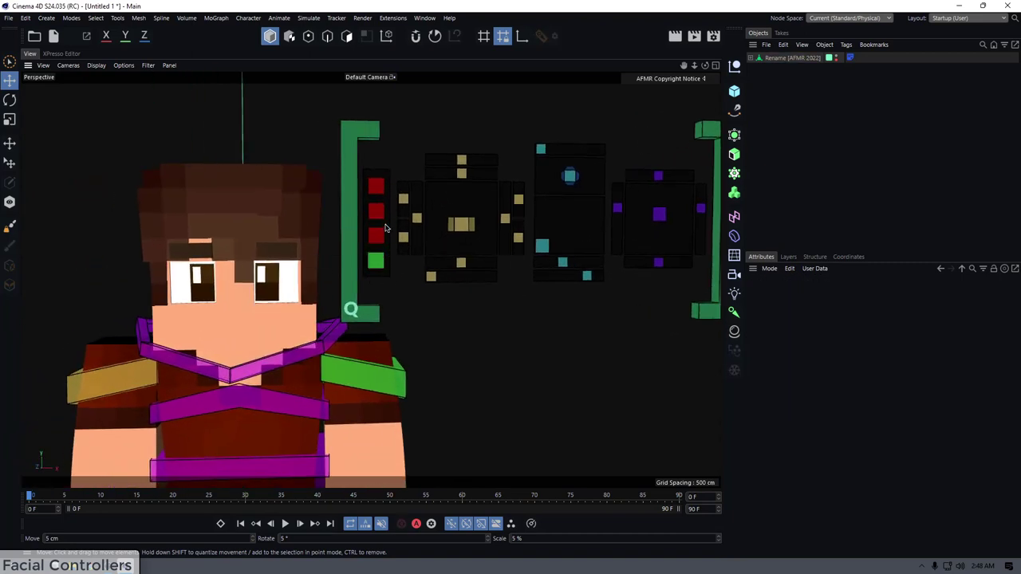
pyautogui.moveTo(376, 268); pyautogui.dragTo(394, 292)
pyautogui.hotkey('ctrl', 'z')
pyautogui.hotkey('ctrl', 'z')
pyautogui.hotkey('ctrl', 'z')
# - Try moving the red C.Face Controls square in the facial panel, and undo the changes
pyautogui.moveTo(381, 240); pyautogui.dragTo(391, 286)
pyautogui.hotkey('ctrl', 'z')
pyautogui.click(372, 268)
pyautogui.hotkey('ctrl', 'z')
pyautogui.hotkey('ctrl', 'z')
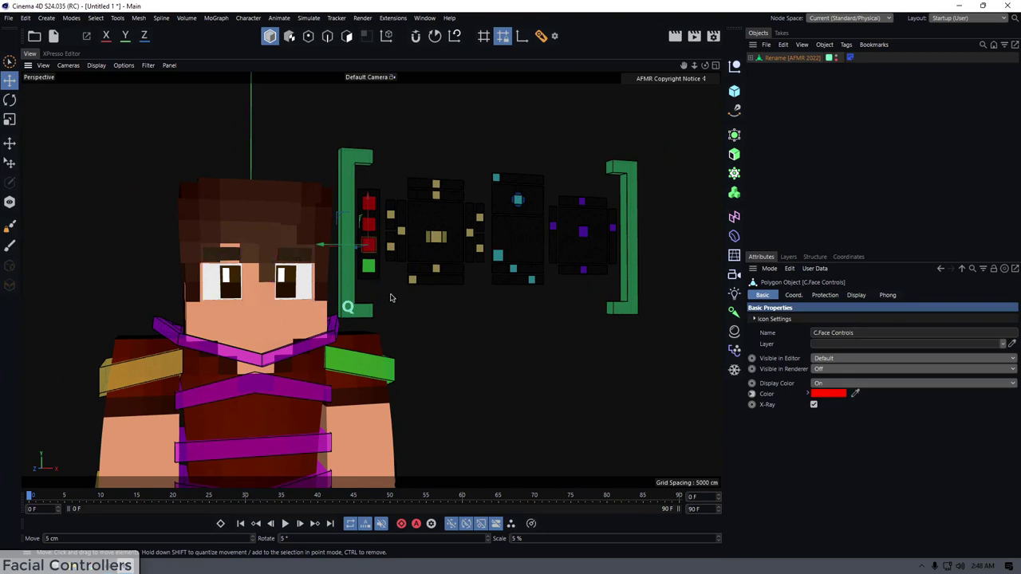
# - Toggle the rig's body controllers off and on with the green square below the red squares in the facial panel
pyautogui.click(396, 297)
pyautogui.scroll(4, 376, 275)
pyautogui.click(383, 243)
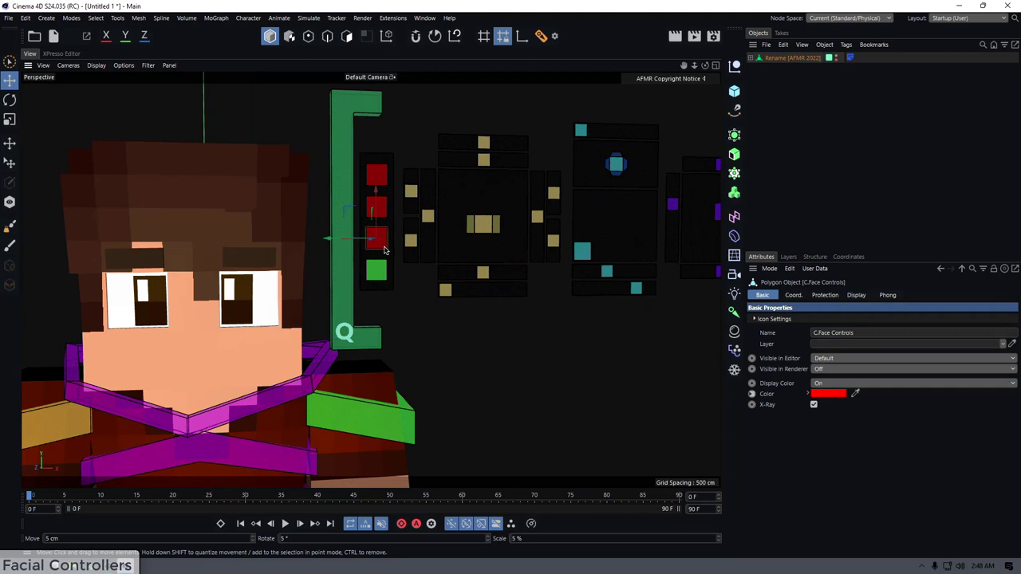
pyautogui.click(420, 298)
pyautogui.click(377, 237)
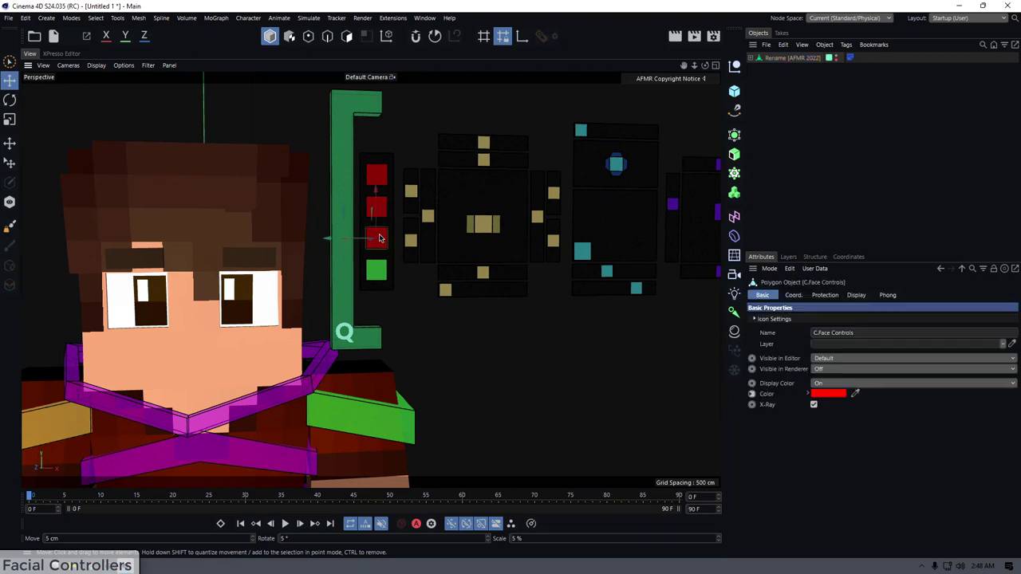
pyautogui.click(401, 308)
pyautogui.click(375, 275)
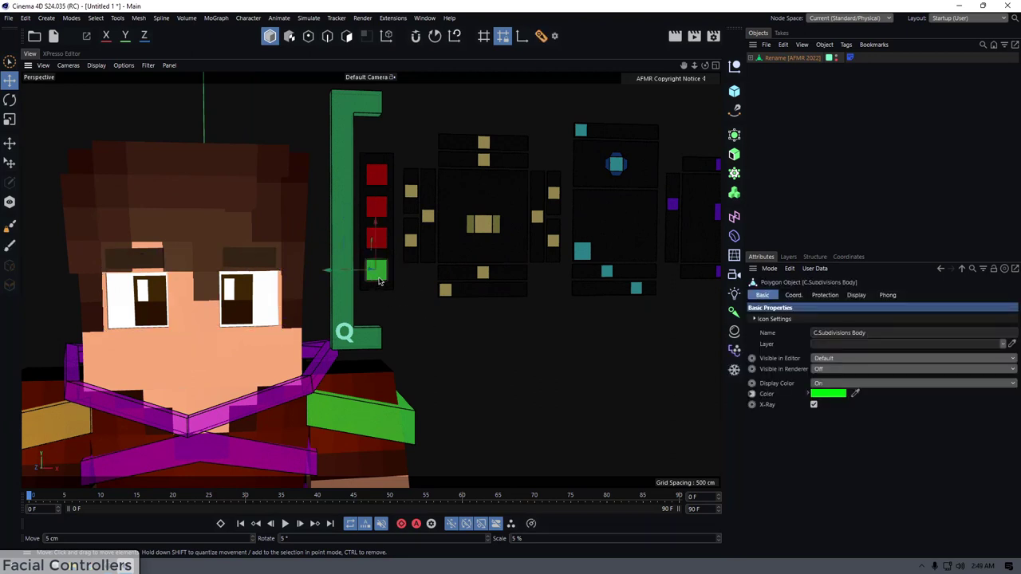
pyautogui.press('q')
pyautogui.press('q')
pyautogui.press('q')
pyautogui.press('q')
pyautogui.click(423, 313)
# - Reselect the green C.Subdivisions Body square in the facial panel and hide the character's body controllers with it
pyautogui.scroll(-3, 423, 312)
pyautogui.keyDown('alt'); pyautogui.moveTo(423, 313); pyautogui.dragTo(405, 210, button='middle'); pyautogui.keyUp('alt')
pyautogui.keyDown('alt'); pyautogui.moveTo(405, 210); pyautogui.dragTo(424, 205); pyautogui.keyUp('alt')
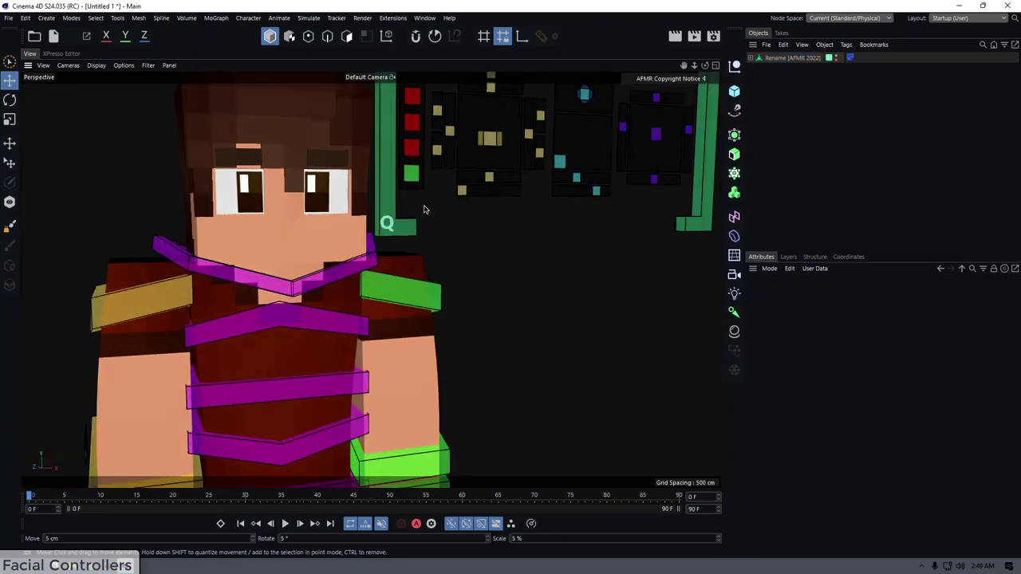
pyautogui.keyDown('alt'); pyautogui.moveTo(412, 164); pyautogui.dragTo(386, 210, button='middle'); pyautogui.keyUp('alt')
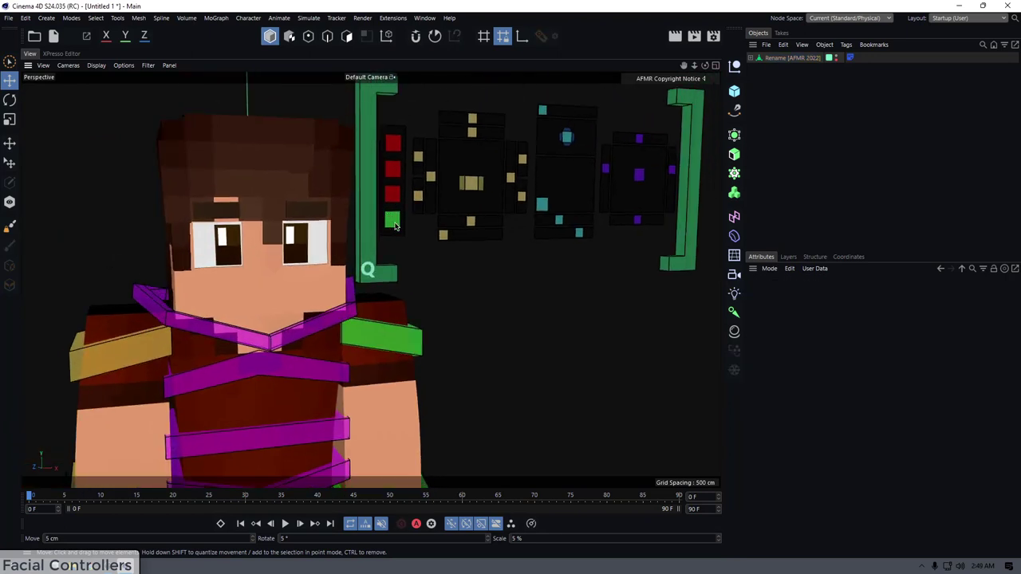
pyautogui.scroll(-2, 405, 209)
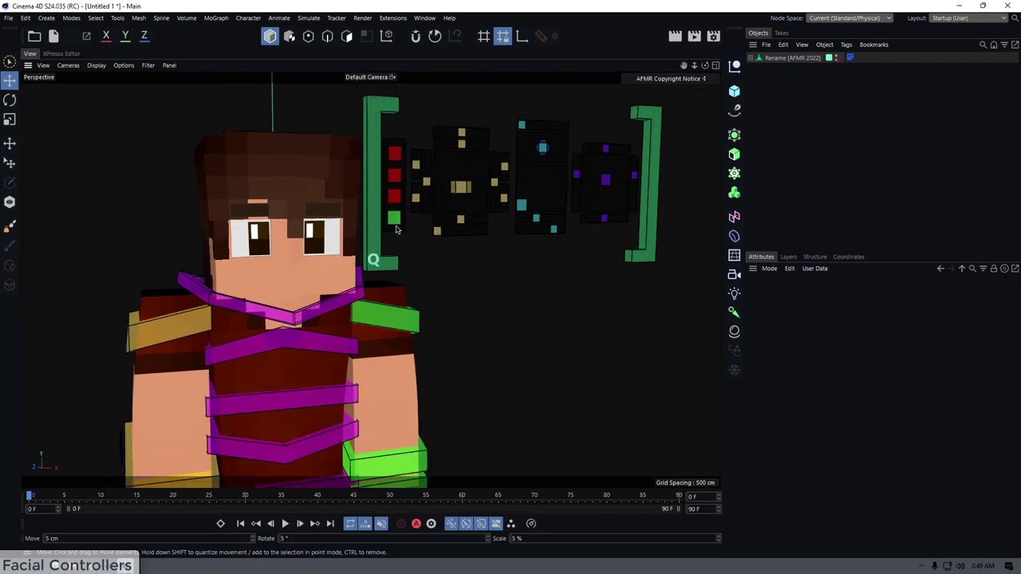
pyautogui.click(394, 221)
pyautogui.scroll(-2, 375, 247)
pyautogui.keyDown('alt'); pyautogui.moveTo(302, 316); pyautogui.dragTo(341, 251, button='middle'); pyautogui.keyUp('alt')
pyautogui.keyDown('alt'); pyautogui.moveTo(341, 252); pyautogui.dragTo(358, 250); pyautogui.keyUp('alt')
pyautogui.hotkey('ctrl', 'z')
pyautogui.hotkey('ctrl', 'z')
pyautogui.hotkey('ctrl', 'z')
pyautogui.hotkey('ctrl', 'z')
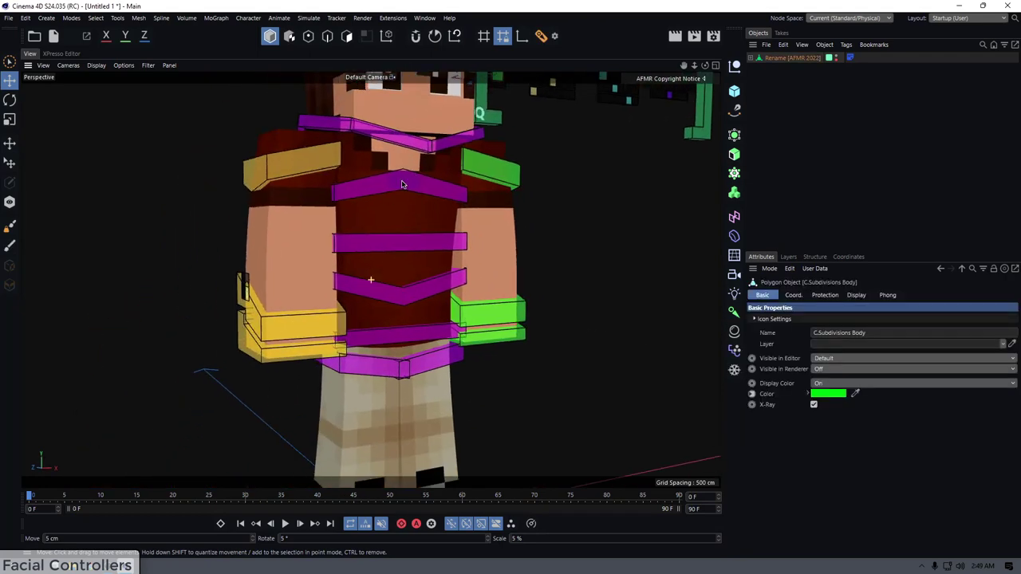
pyautogui.hotkey('ctrl', 'z')
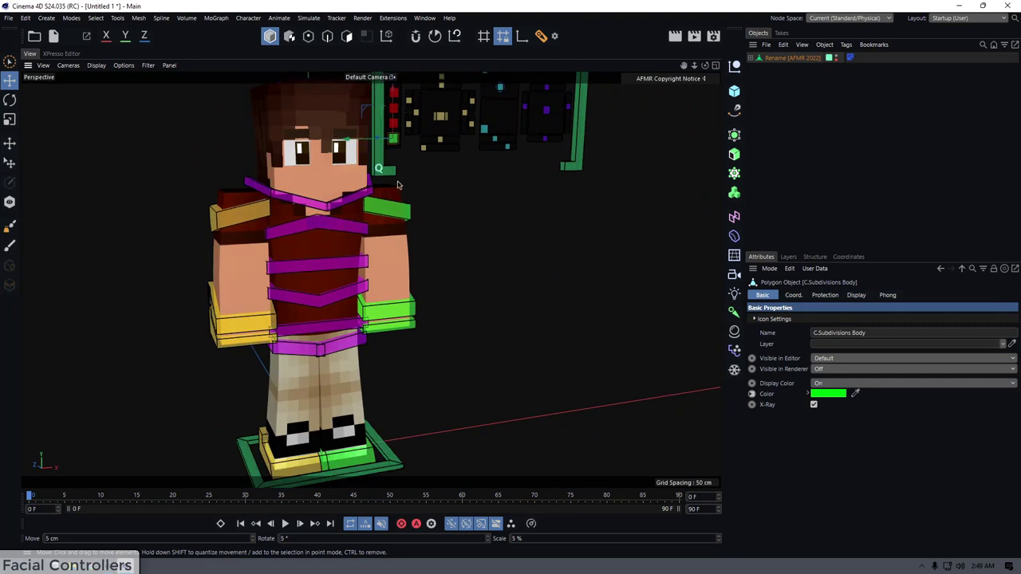
pyautogui.hotkey('ctrl', 'z')
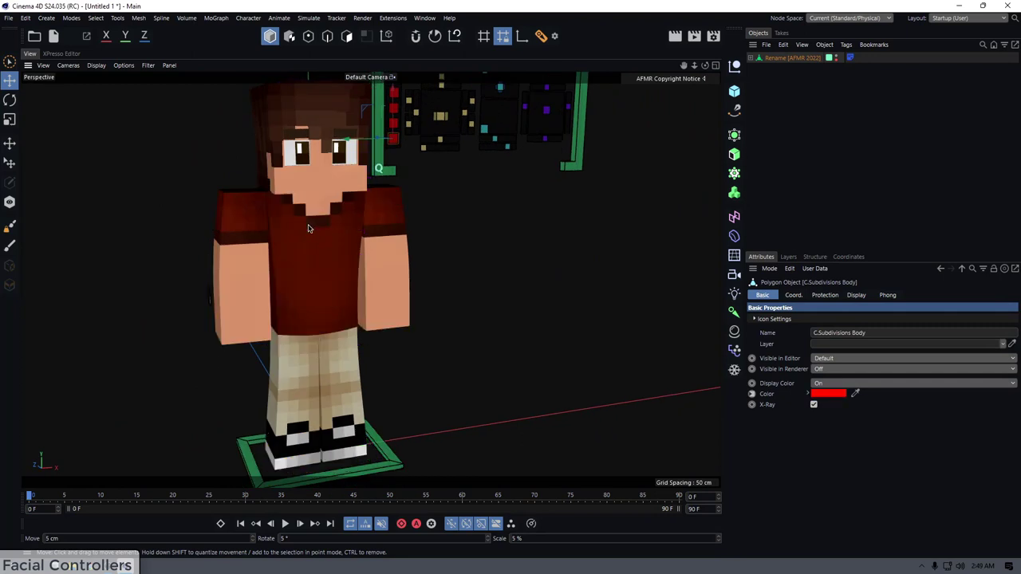
# - Show the character's body controllers again by switching the selected square back to green
pyautogui.press('q')
pyautogui.press('q')
pyautogui.press('q')
pyautogui.press('q')
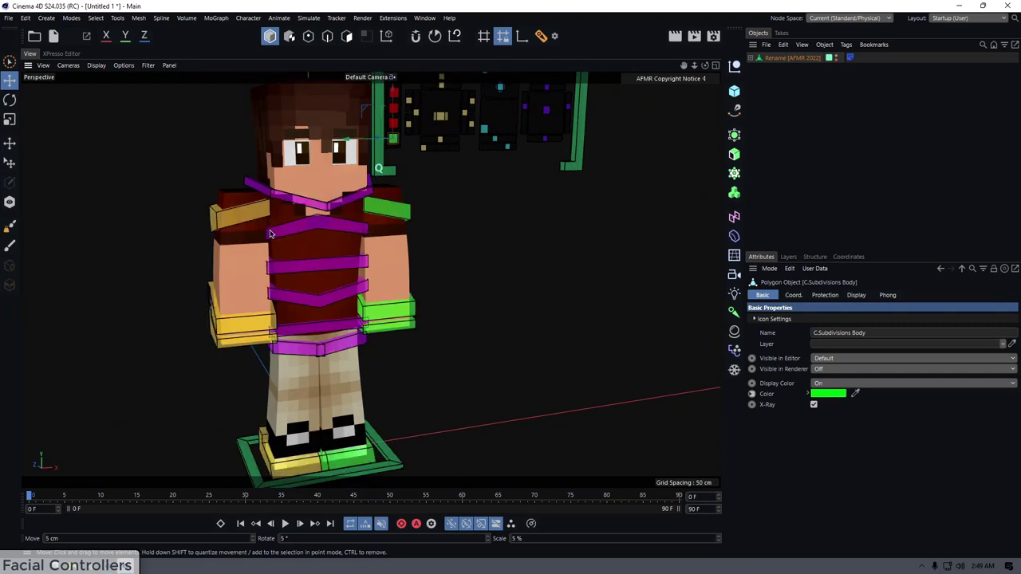
# - Switch on the controllers around the eyes, brows and mouth with the C.Face Controls square
pyautogui.keyDown('alt'); pyautogui.moveTo(188, 252); pyautogui.dragTo(267, 275); pyautogui.keyUp('alt')
pyautogui.hotkey('ctrl', 'z')
pyautogui.press('q')
pyautogui.keyDown('alt'); pyautogui.moveTo(332, 254); pyautogui.dragTo(278, 312, button='middle'); pyautogui.keyUp('alt')
pyautogui.scroll(4, 278, 311)
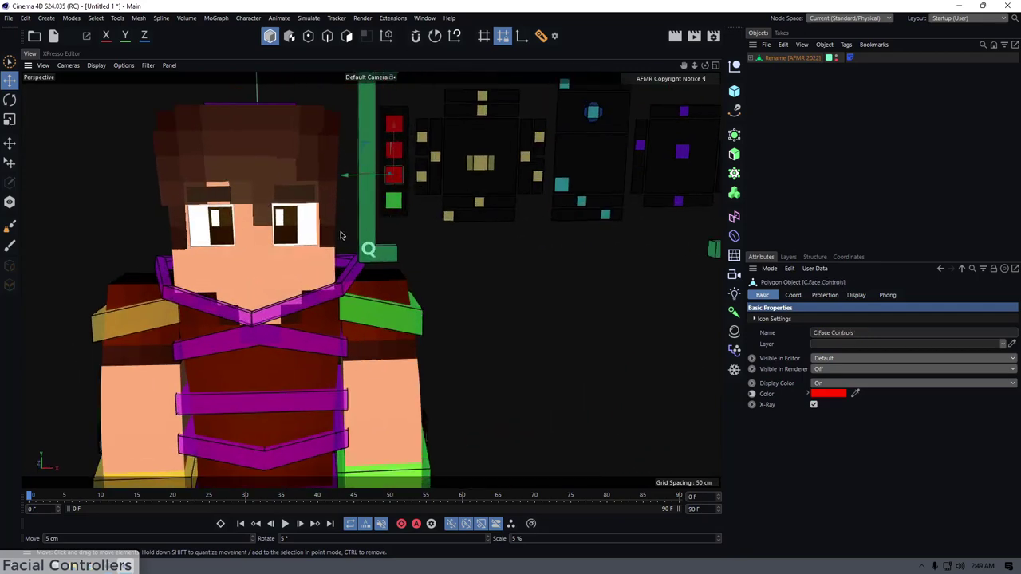
pyautogui.keyDown('alt'); pyautogui.moveTo(244, 222); pyautogui.dragTo(264, 237, button='middle'); pyautogui.keyUp('alt')
pyautogui.scroll(4, 260, 253)
pyautogui.keyDown('alt'); pyautogui.moveTo(260, 253); pyautogui.dragTo(331, 227); pyautogui.keyUp('alt')
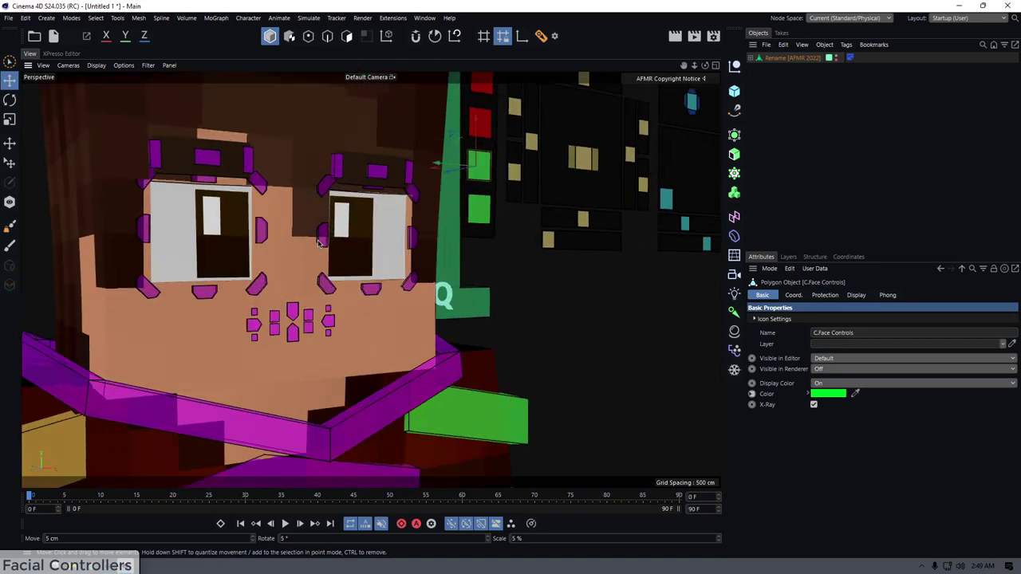
pyautogui.hotkey('ctrl', 'y')
# - Try moving the purple C.Mid controller on the character's eyebrow, and undo the change
pyautogui.moveTo(270, 245); pyautogui.dragTo(306, 270)
pyautogui.hotkey('ctrl', 'z')
pyautogui.hotkey('ctrl', 'z')
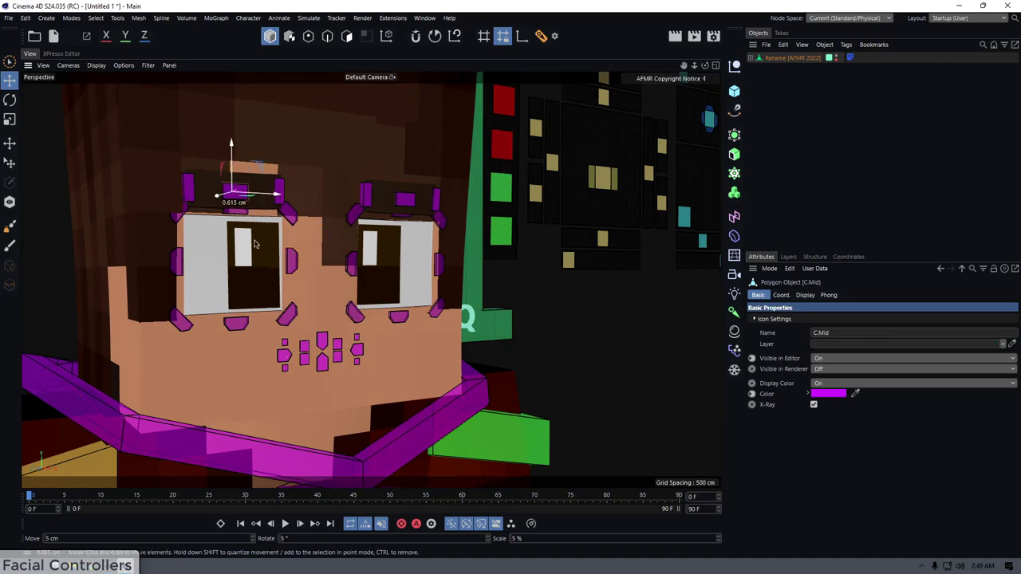
# - Hide the on-face controllers again with the C.Face Controls square in the facial panel
pyautogui.scroll(-3, 358, 238)
pyautogui.keyDown('alt'); pyautogui.moveTo(357, 238); pyautogui.dragTo(313, 265); pyautogui.keyUp('alt')
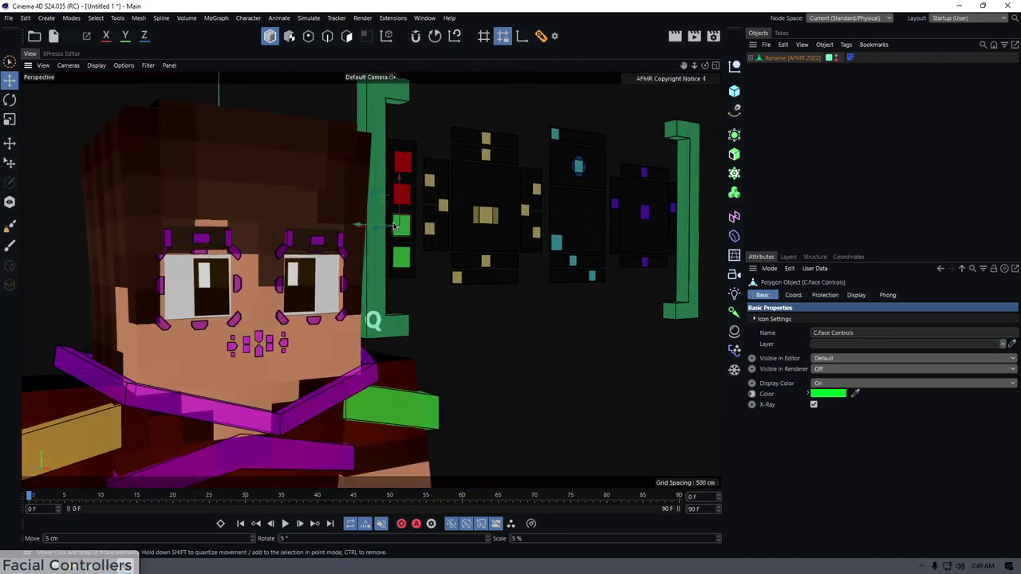
pyautogui.click(393, 226)
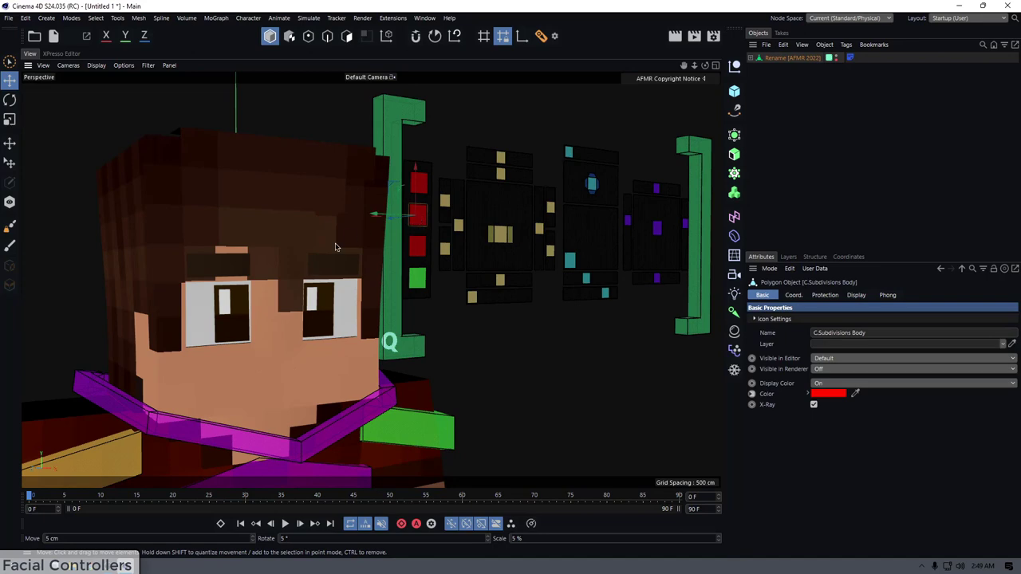
# - Try out the red C.Subdivisions Body square on the character's torso and arms, and undo the change
pyautogui.scroll(-3, 335, 247)
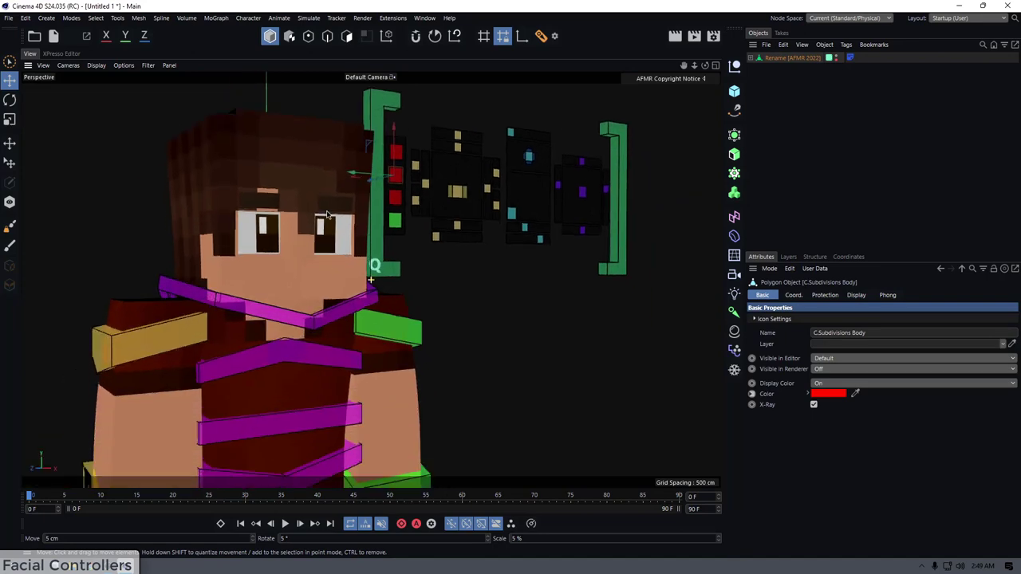
pyautogui.keyDown('alt'); pyautogui.moveTo(326, 213); pyautogui.dragTo(333, 306); pyautogui.keyUp('alt')
pyautogui.keyDown('alt'); pyautogui.moveTo(327, 343); pyautogui.dragTo(338, 159, button='middle'); pyautogui.keyUp('alt')
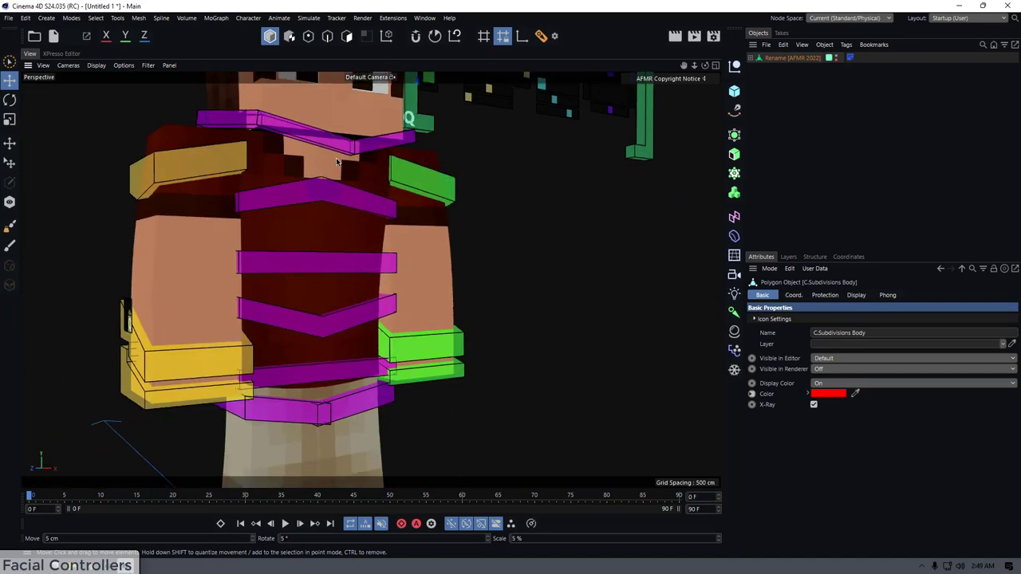
pyautogui.scroll(-3, 300, 210)
pyautogui.keyDown('alt'); pyautogui.moveTo(298, 212); pyautogui.dragTo(335, 216); pyautogui.keyUp('alt')
pyautogui.keyDown('alt'); pyautogui.moveTo(335, 216); pyautogui.dragTo(309, 223, button='middle'); pyautogui.keyUp('alt')
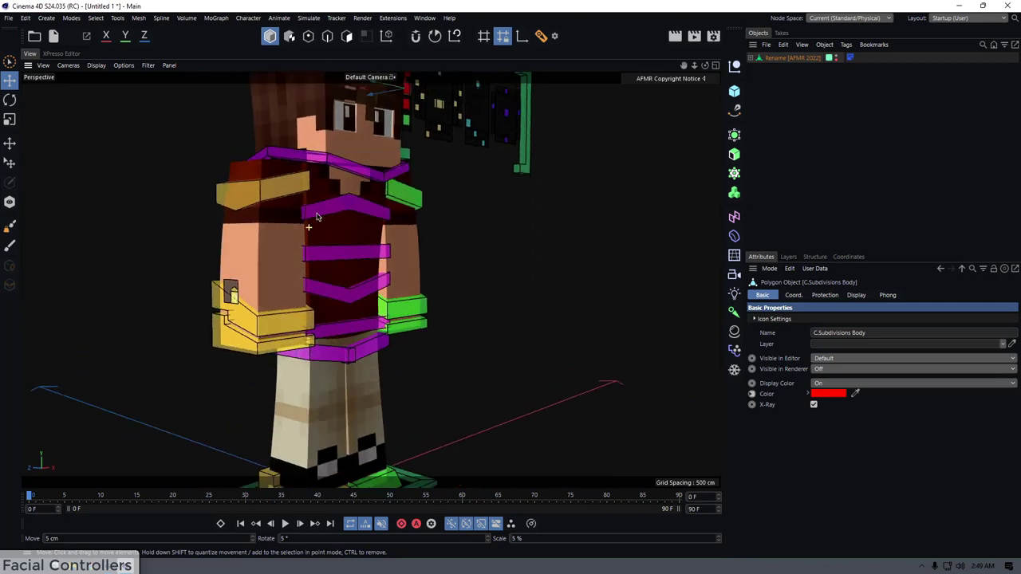
pyautogui.scroll(3, 288, 239)
pyautogui.keyDown('alt'); pyautogui.moveTo(309, 223); pyautogui.dragTo(316, 377); pyautogui.keyUp('alt')
pyautogui.hotkey('ctrl', 'z')
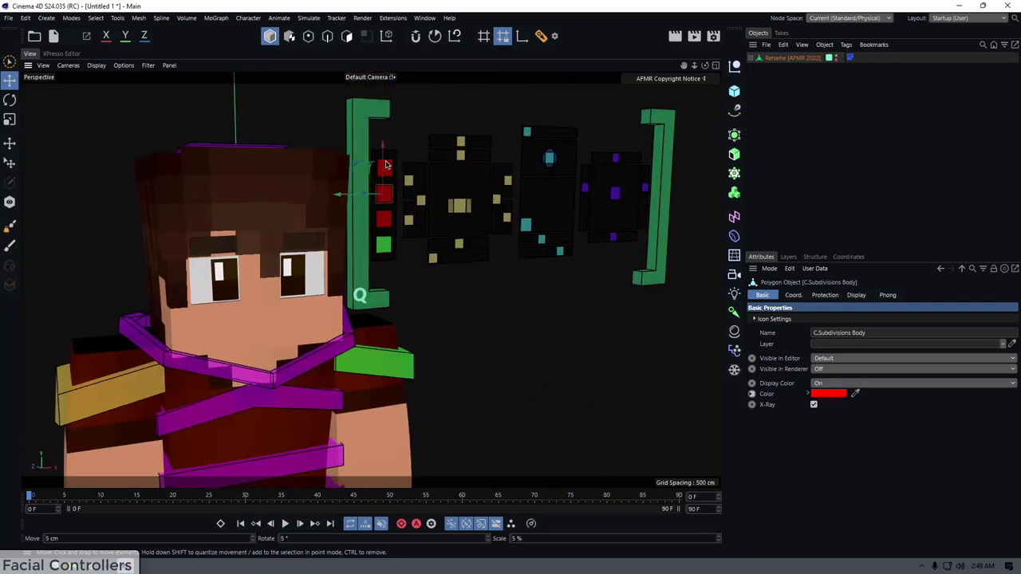
# - Switch on the head's subdivision with the uppermost C.Subdivision Head square in the facial panel
pyautogui.keyDown('alt'); pyautogui.moveTo(217, 219); pyautogui.dragTo(241, 204, button='middle'); pyautogui.keyUp('alt')
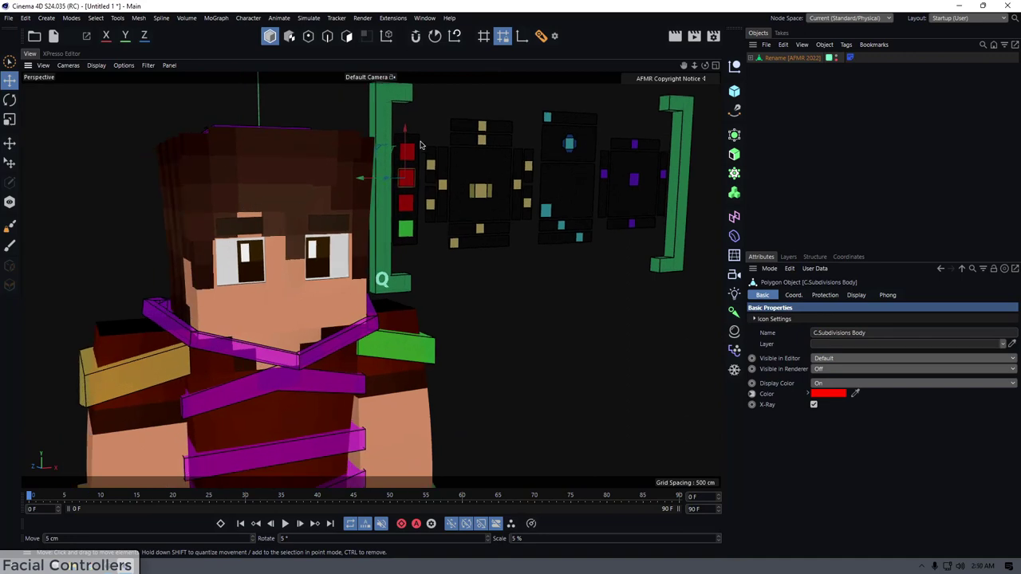
pyautogui.keyDown('alt'); pyautogui.moveTo(228, 189); pyautogui.dragTo(301, 190); pyautogui.keyUp('alt')
pyautogui.press('q')
pyautogui.keyDown('alt'); pyautogui.moveTo(205, 244); pyautogui.dragTo(238, 237, button='right'); pyautogui.keyUp('alt')
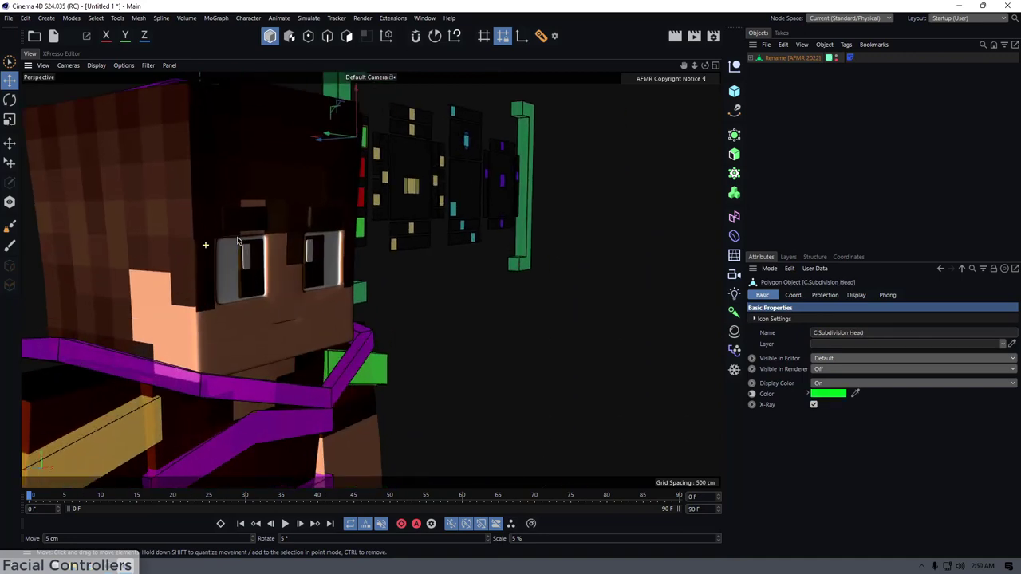
pyautogui.keyDown('alt'); pyautogui.moveTo(253, 236); pyautogui.dragTo(246, 242); pyautogui.keyUp('alt')
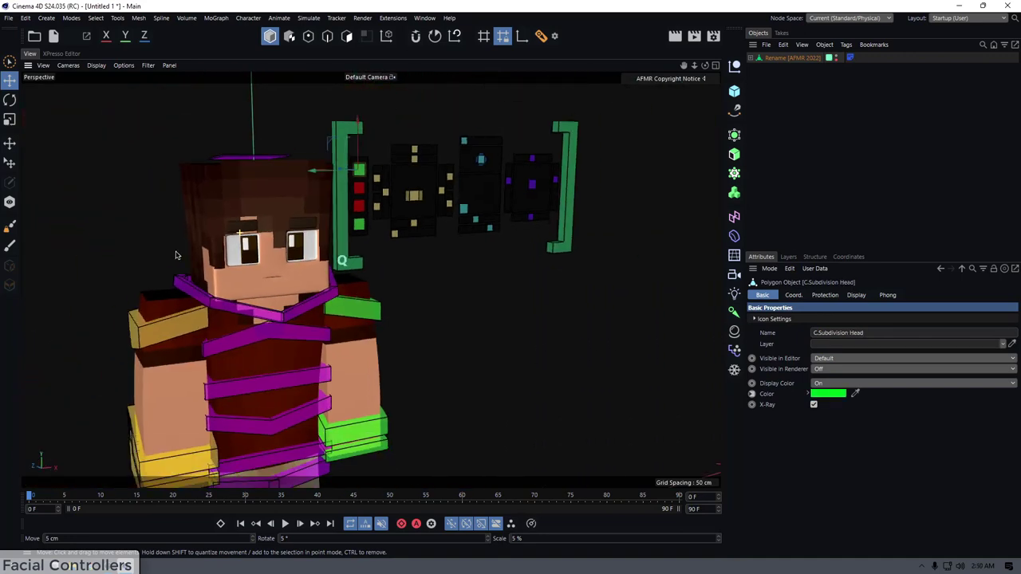
# - Try moving the yellow CrossEH square sideways in its slot above the eye control area, and undo the change
pyautogui.scroll(3, 160, 237)
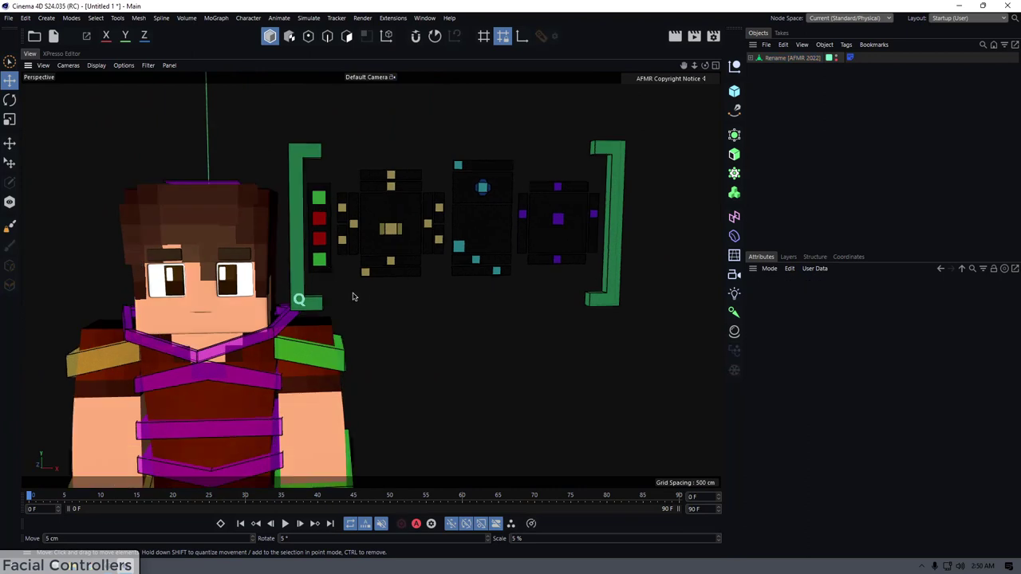
pyautogui.scroll(4, 359, 287)
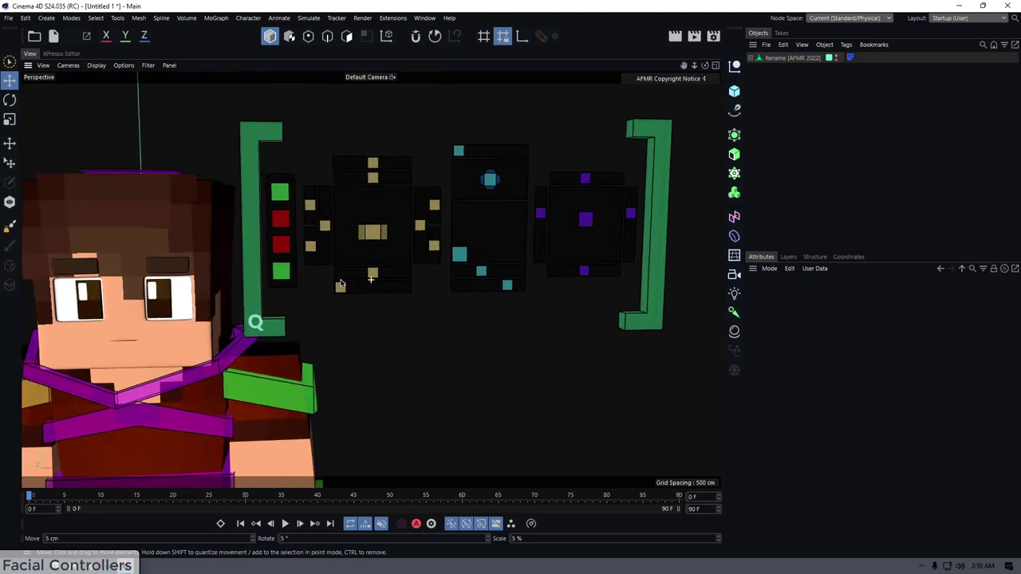
pyautogui.scroll(1, 366, 247)
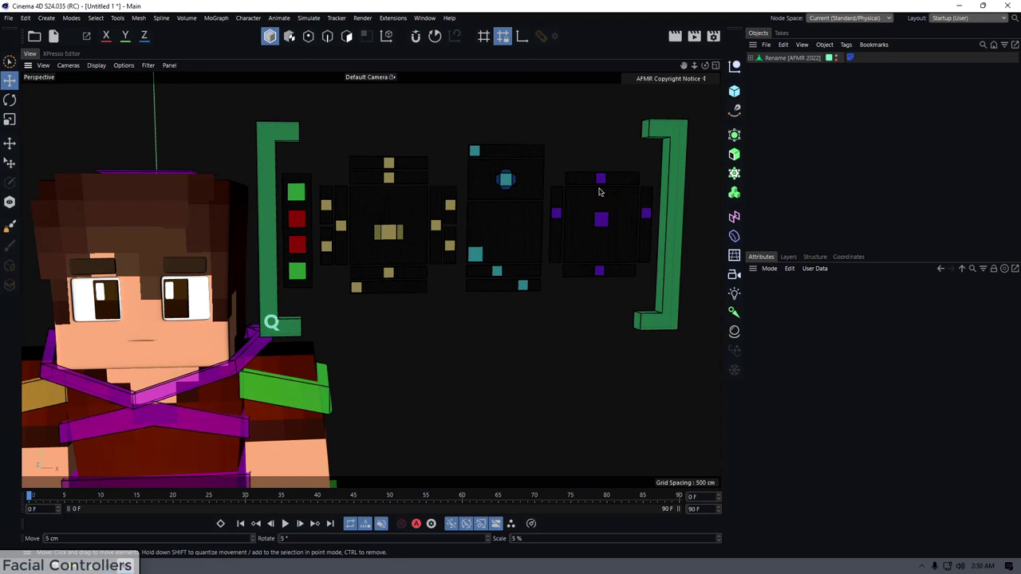
pyautogui.keyDown('alt'); pyautogui.moveTo(373, 215); pyautogui.dragTo(413, 208, button='middle'); pyautogui.keyUp('alt')
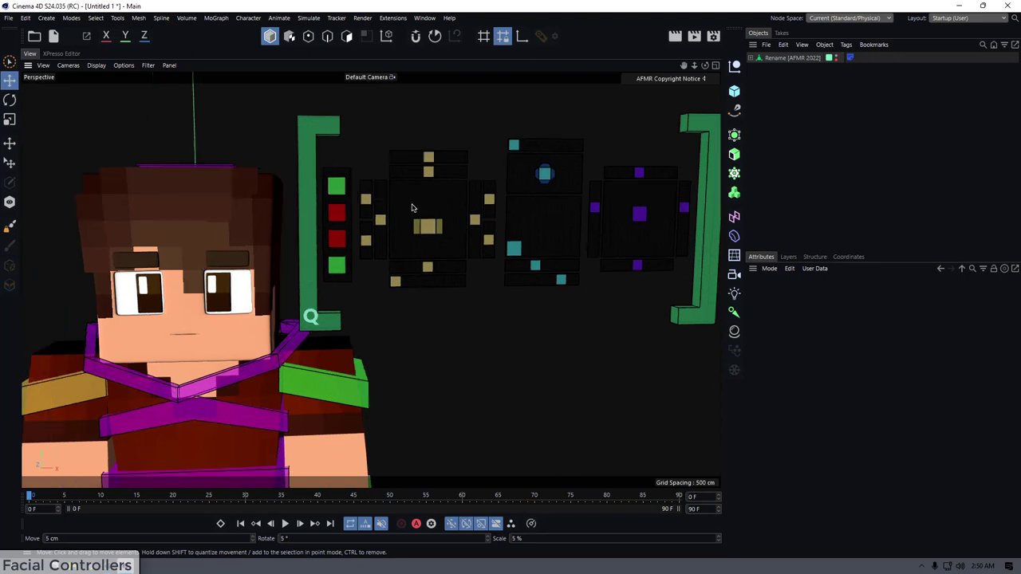
pyautogui.click(429, 158)
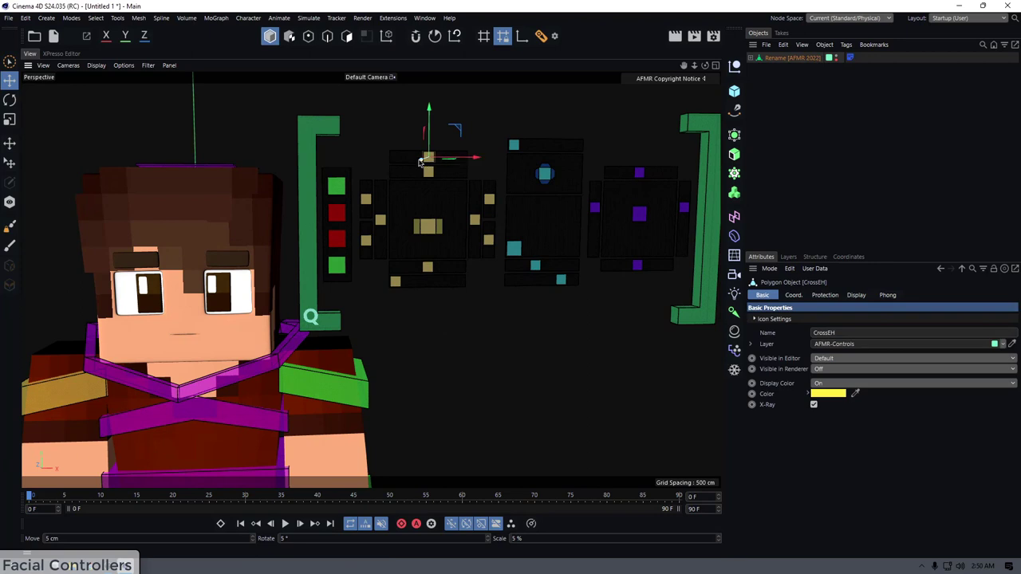
pyautogui.moveTo(444, 160)
pyautogui.mouseDown()
pyautogui.moveTo(419, 166)
pyautogui.moveTo(458, 171)
pyautogui.mouseUp()
pyautogui.hotkey('ctrl', 'z')
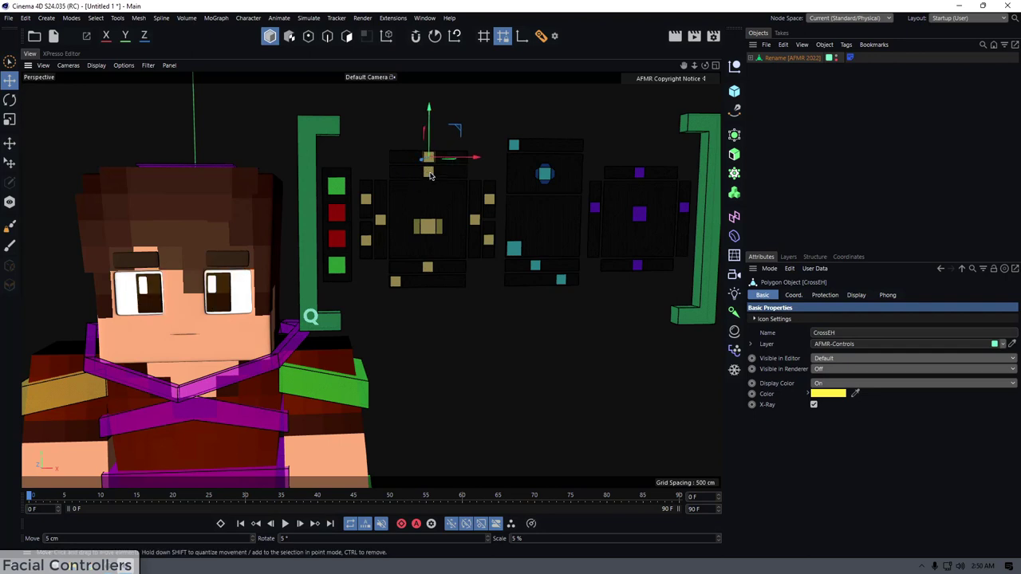
# - Try moving the CEV square sideways by about 6.3 cm in its slot below CrossEH, and undo the change
pyautogui.click(430, 174)
pyautogui.moveTo(451, 175); pyautogui.dragTo(419, 191)
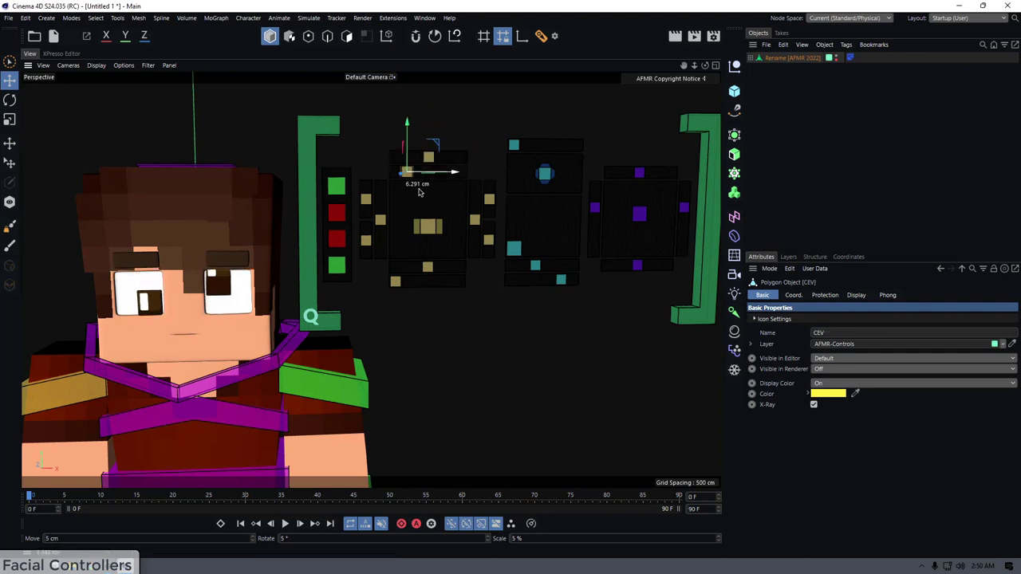
pyautogui.hotkey('ctrl', 'z')
pyautogui.keyDown('alt'); pyautogui.moveTo(373, 168); pyautogui.dragTo(388, 154, button='middle'); pyautogui.keyUp('alt')
pyautogui.click(389, 150)
# - Try moving the RBlink square alone and together with its counterpart for the other eye, and undo the changes
pyautogui.keyDown('alt'); pyautogui.moveTo(394, 209); pyautogui.dragTo(426, 202, button='middle'); pyautogui.keyUp('alt')
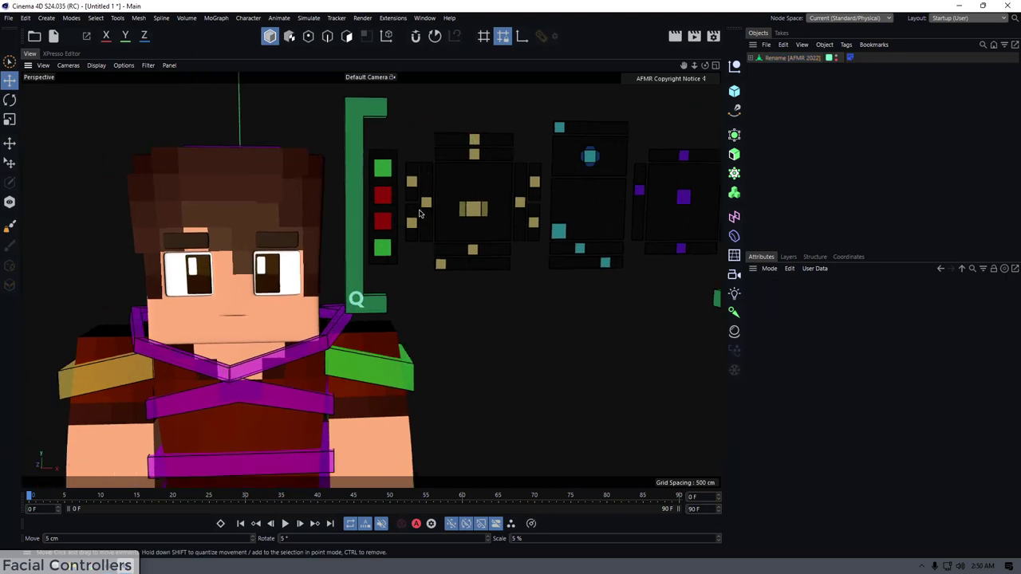
pyautogui.scroll(3, 419, 213)
pyautogui.click(421, 217)
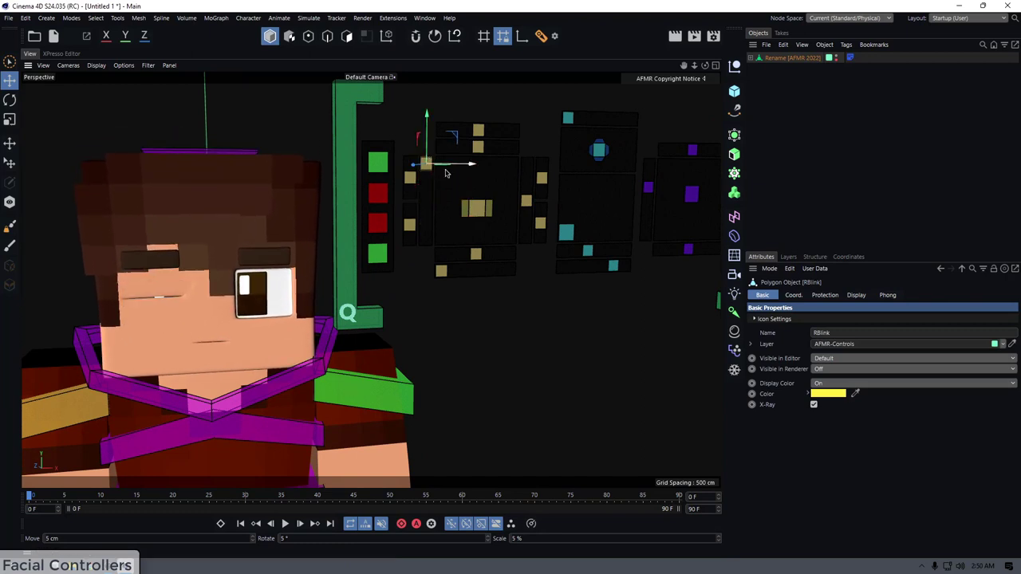
pyautogui.keyDown('shift'); pyautogui.click(525, 200); pyautogui.keyUp('shift')
pyautogui.moveTo(475, 183); pyautogui.dragTo(471, 244)
# - Try out the TR EyeTilt square on the upper edge of the character's right eye
pyautogui.scroll(1, 404, 216)
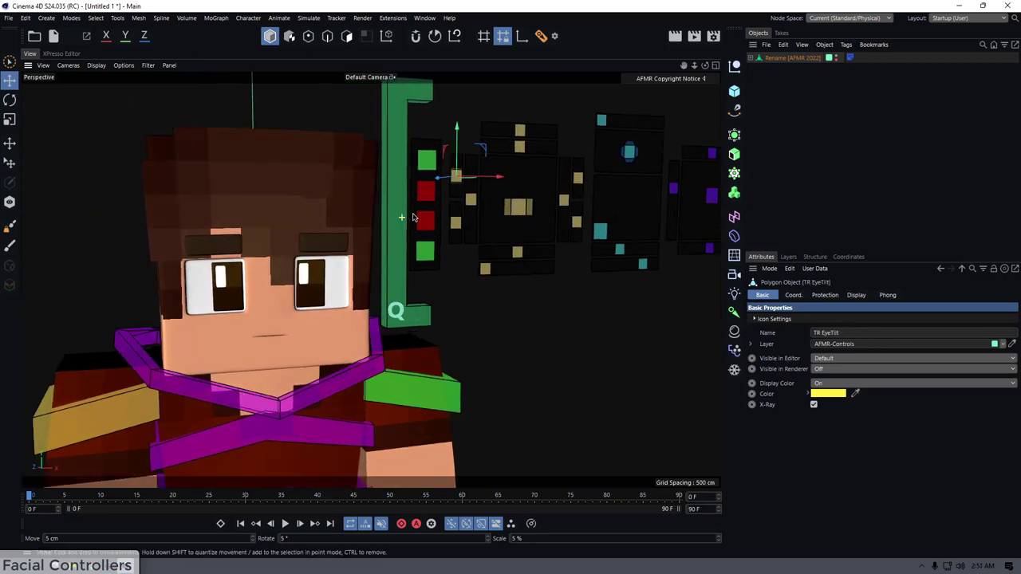
pyautogui.scroll(2, 451, 184)
pyautogui.keyDown('alt'); pyautogui.moveTo(447, 183); pyautogui.dragTo(481, 177, button='middle'); pyautogui.keyUp('alt')
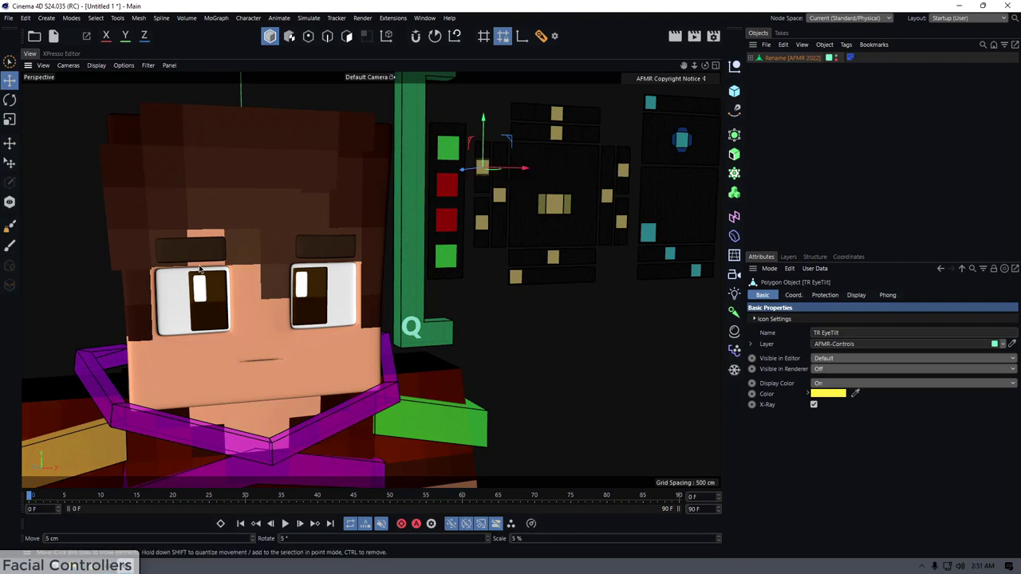
pyautogui.keyDown('alt'); pyautogui.moveTo(199, 269); pyautogui.dragTo(220, 261, button='middle'); pyautogui.keyUp('alt')
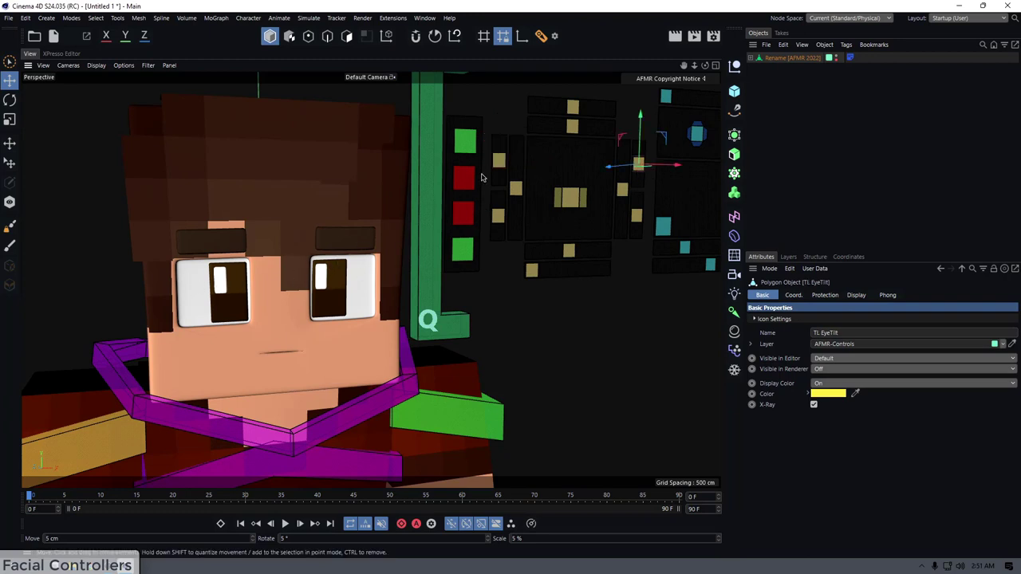
# - Try out the TL EyeTilt square for the character's left eye, undo the change and clear the selection
pyautogui.moveTo(338, 252); pyautogui.dragTo(309, 263)
pyautogui.hotkey('ctrl', 'z')
pyautogui.moveTo(491, 223); pyautogui.dragTo(528, 301)
pyautogui.click(658, 207)
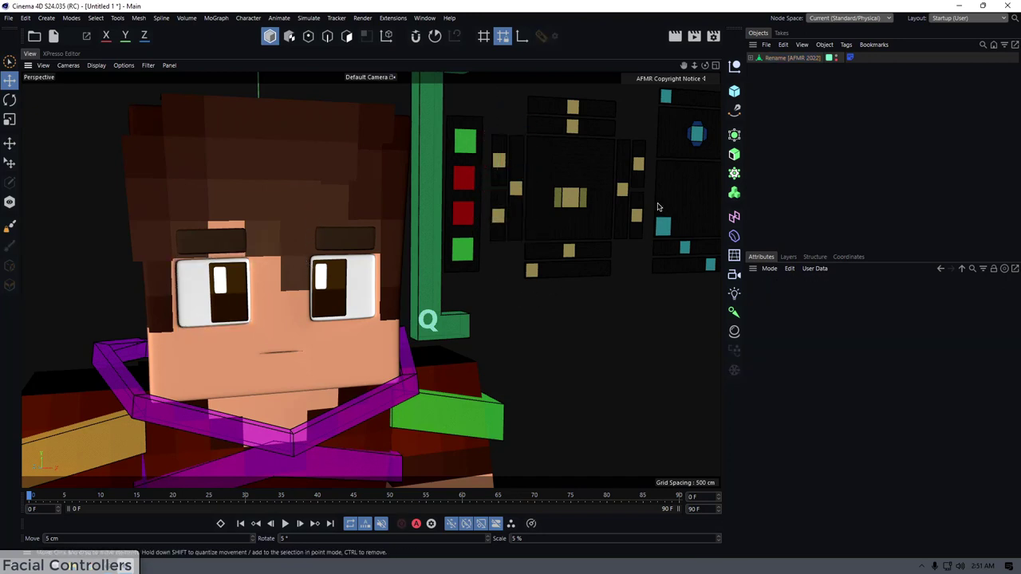
# - Try out the lower and upper squares in the outermost slots beside the eye movement area, and undo the changes
pyautogui.moveTo(636, 222); pyautogui.dragTo(641, 298)
pyautogui.hotkey('ctrl', 'z')
pyautogui.hotkey('ctrl', 'z')
pyautogui.moveTo(639, 166); pyautogui.dragTo(625, 189)
pyautogui.hotkey('ctrl', 'z')
# - Try out the C.EMovement square in the middle of the eye movement area and clear the selection
pyautogui.click(570, 199)
pyautogui.moveTo(557, 237)
pyautogui.keyDown('alt'); pyautogui.mouseDown()
pyautogui.moveTo(539, 244)
pyautogui.moveTo(554, 220)
pyautogui.moveTo(528, 215)
pyautogui.moveTo(553, 249)
pyautogui.moveTo(542, 239)
pyautogui.moveTo(531, 255)
pyautogui.moveTo(540, 251)
pyautogui.moveTo(536, 213)
pyautogui.moveTo(511, 263)
pyautogui.moveTo(517, 219)
pyautogui.moveTo(558, 214)
pyautogui.moveTo(526, 263)
pyautogui.moveTo(550, 267)
pyautogui.moveTo(533, 244)
pyautogui.moveTo(558, 233)
pyautogui.moveTo(546, 252)
pyautogui.moveTo(528, 219)
pyautogui.moveTo(585, 224)
pyautogui.moveTo(555, 254)
pyautogui.mouseUp(); pyautogui.keyUp('alt')
pyautogui.scroll(5, 285, 297)
pyautogui.scroll(-4, 285, 297)
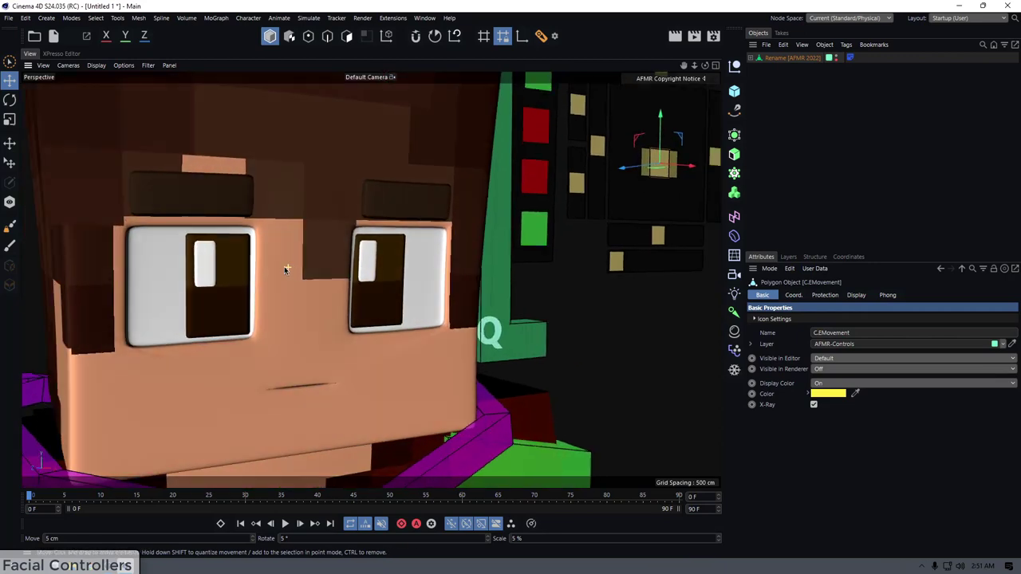
pyautogui.moveTo(291, 295); pyautogui.dragTo(266, 283)
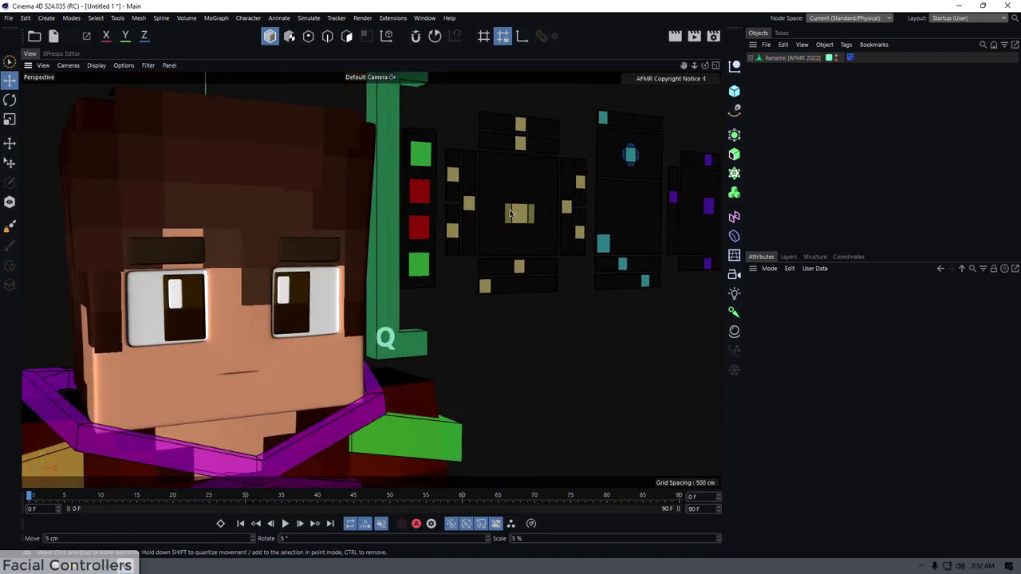
# - Try moving the CindMovmentR square for the individual right eye, undo the change and clear the selection
pyautogui.click(511, 212)
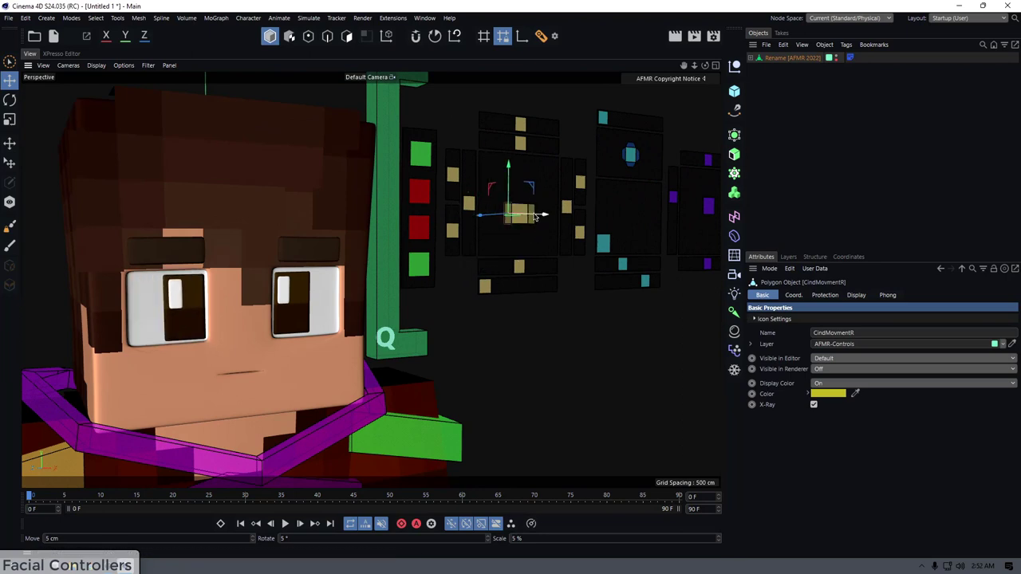
pyautogui.moveTo(534, 213); pyautogui.dragTo(528, 272)
pyautogui.hotkey('ctrl', 'z')
pyautogui.click(549, 350)
pyautogui.keyDown('alt'); pyautogui.moveTo(460, 251); pyautogui.dragTo(458, 255, button='right'); pyautogui.keyUp('alt')
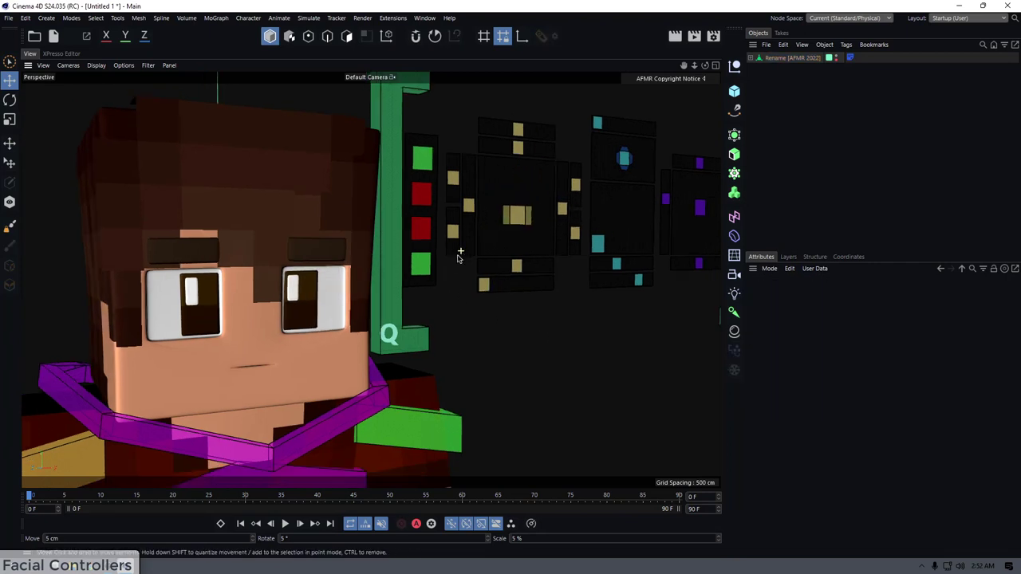
# - Try out the two squares in the slots below the eye movement area, leaving them at their original positions
pyautogui.keyDown('alt'); pyautogui.moveTo(459, 257); pyautogui.dragTo(456, 223, button='middle'); pyautogui.keyUp('alt')
pyautogui.keyDown('alt'); pyautogui.moveTo(456, 224); pyautogui.dragTo(446, 239, button='right'); pyautogui.keyUp('alt')
pyautogui.click(511, 256)
pyautogui.moveTo(518, 257); pyautogui.dragTo(558, 291)
pyautogui.click(472, 287)
pyautogui.click(477, 273)
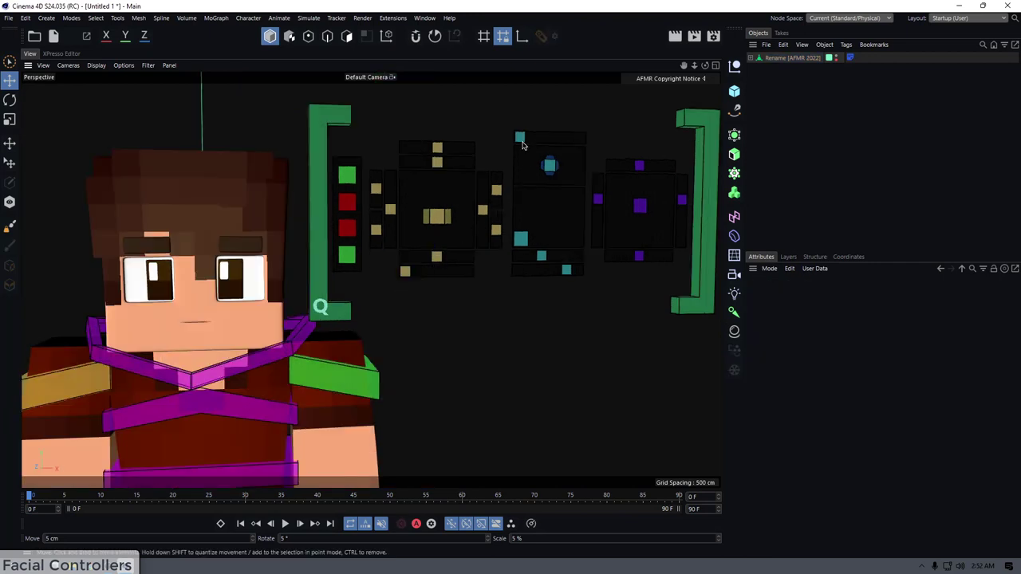
# - Try moving the CheekPuff square sideways in its slot, inspect the character's cheeks up close, and reset it
pyautogui.click(520, 138)
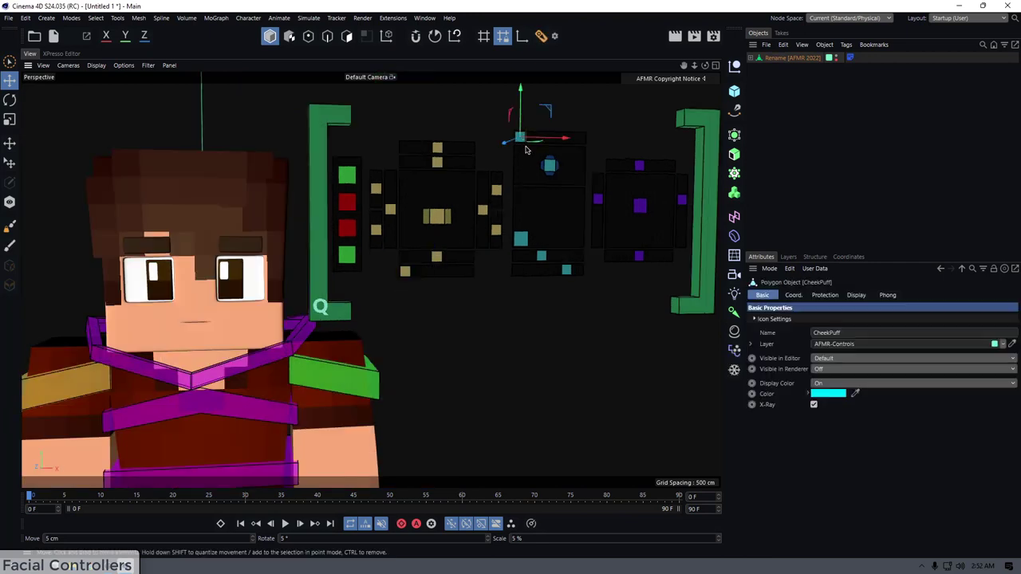
pyautogui.moveTo(536, 139); pyautogui.dragTo(600, 156)
pyautogui.keyDown('alt'); pyautogui.moveTo(132, 292); pyautogui.dragTo(156, 351); pyautogui.keyUp('alt')
pyautogui.keyDown('alt'); pyautogui.moveTo(155, 351); pyautogui.dragTo(214, 322, button='right'); pyautogui.keyUp('alt')
pyautogui.keyDown('alt'); pyautogui.moveTo(214, 321); pyautogui.dragTo(173, 314); pyautogui.keyUp('alt')
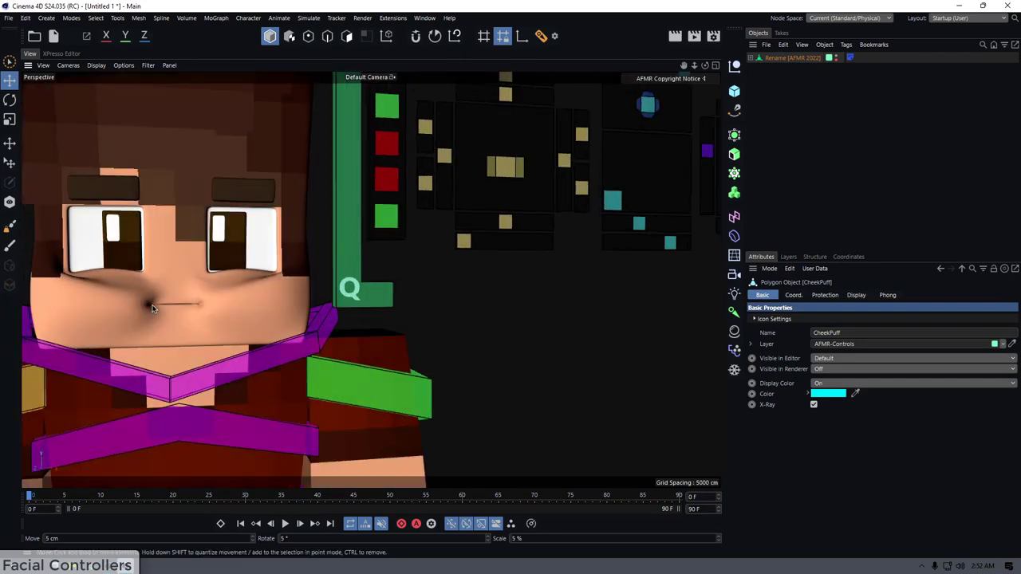
pyautogui.keyDown('alt'); pyautogui.moveTo(173, 315); pyautogui.dragTo(140, 307, button='right'); pyautogui.keyUp('alt')
pyautogui.keyDown('alt'); pyautogui.moveTo(213, 271); pyautogui.dragTo(171, 316, button='middle'); pyautogui.keyUp('alt')
pyautogui.keyDown('alt'); pyautogui.moveTo(171, 316); pyautogui.dragTo(151, 323, button='right'); pyautogui.keyUp('alt')
pyautogui.keyDown('alt'); pyautogui.moveTo(163, 320); pyautogui.dragTo(225, 316, button='middle'); pyautogui.keyUp('alt')
pyautogui.keyDown('alt'); pyautogui.moveTo(224, 316); pyautogui.dragTo(213, 325); pyautogui.keyUp('alt')
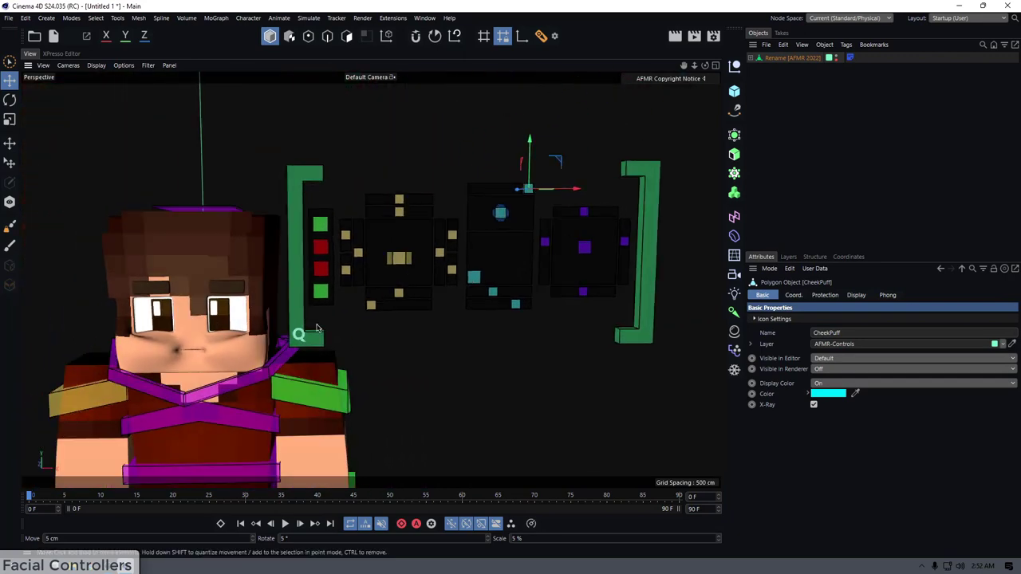
pyautogui.moveTo(305, 330); pyautogui.dragTo(209, 332)
pyautogui.moveTo(209, 332); pyautogui.dragTo(215, 322)
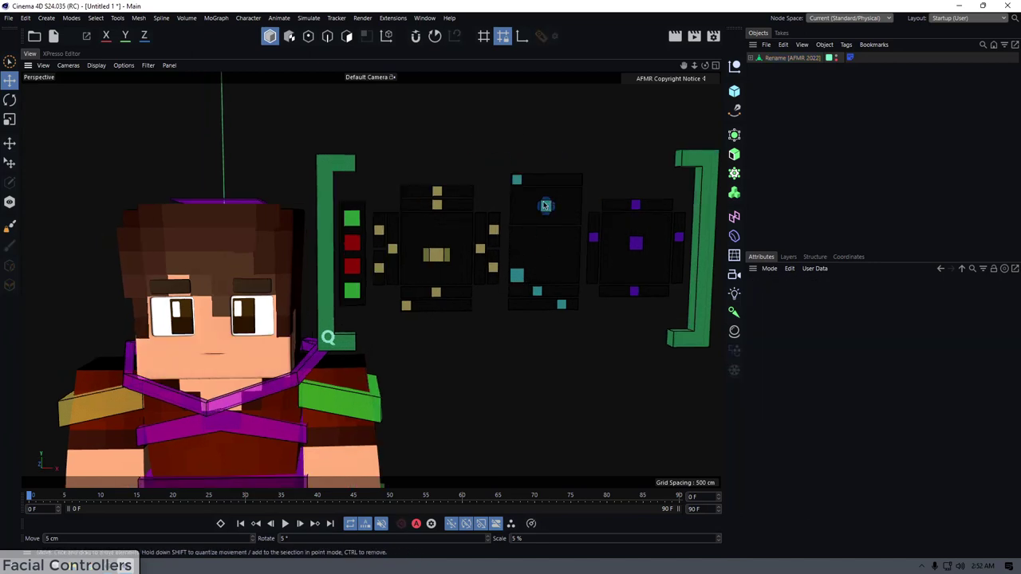
# - Open the character's mouth with the MouthOpen square, placing it near the middle of its area
pyautogui.click(518, 276)
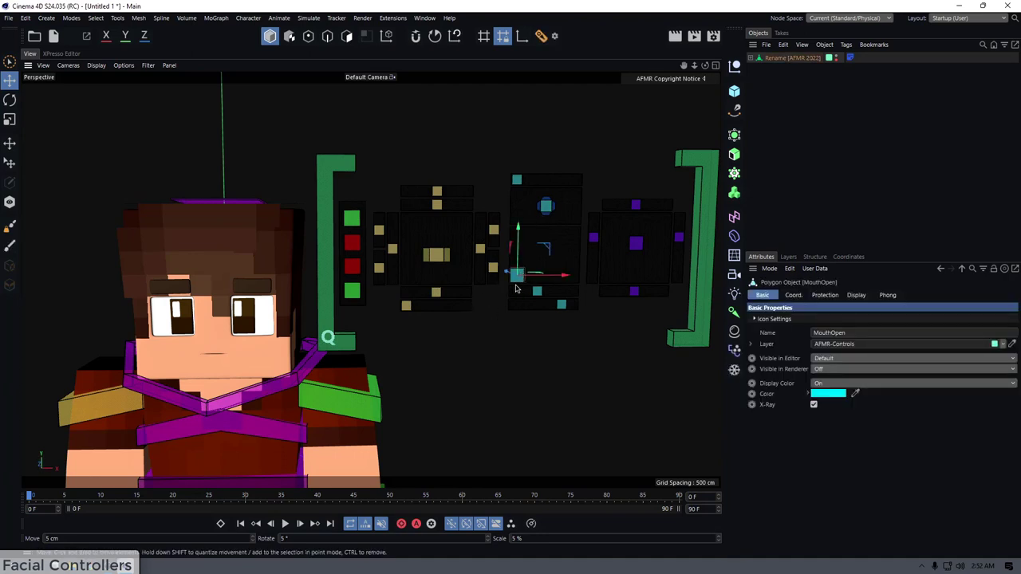
pyautogui.moveTo(523, 286); pyautogui.dragTo(558, 250)
pyautogui.click(510, 223)
pyautogui.scroll(2, 511, 223)
pyautogui.scroll(3, 515, 219)
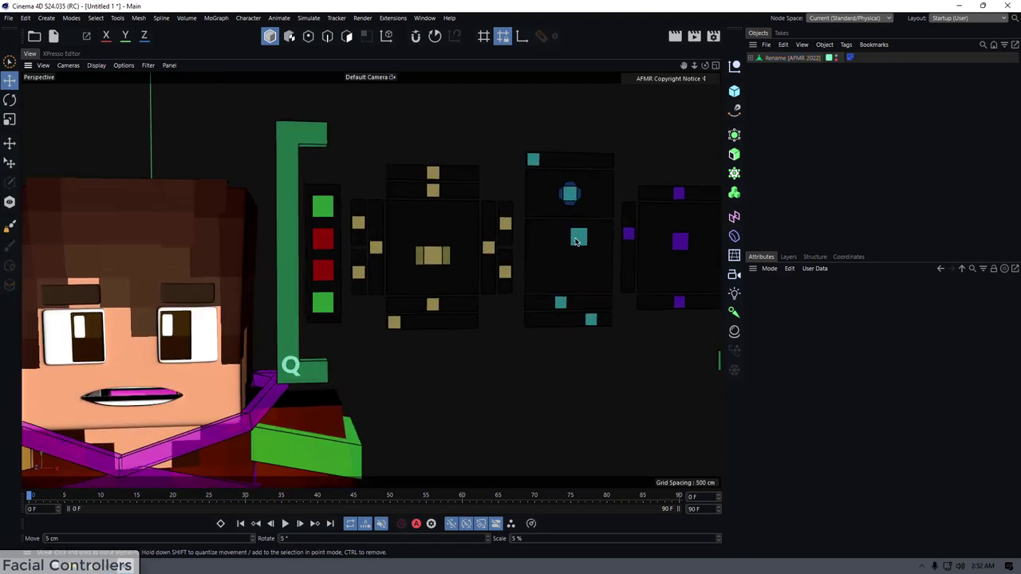
pyautogui.click(556, 245)
pyautogui.click(546, 165)
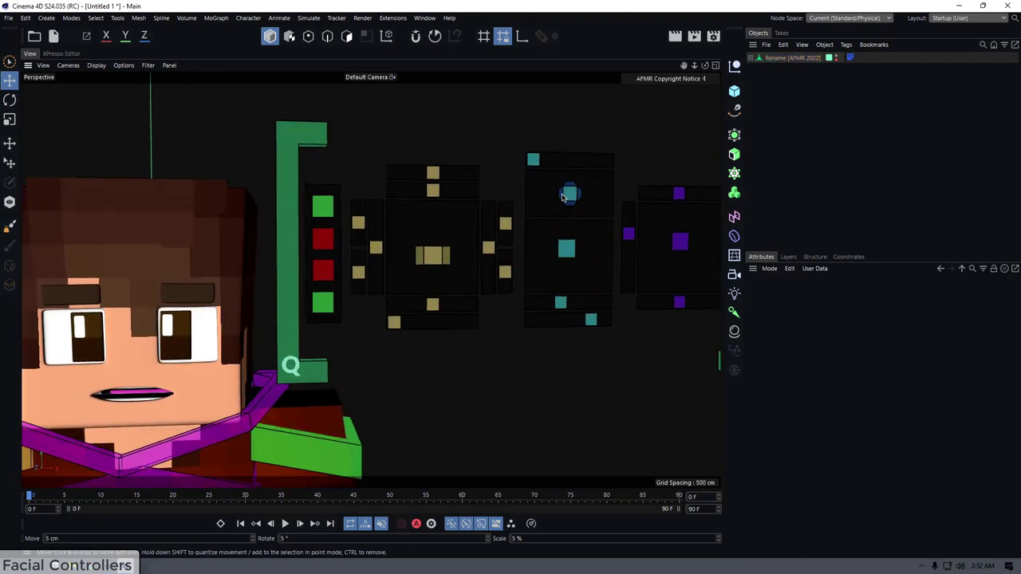
# - Try moving the MouthMovement square around its area, return it to its original position and clear the selection
pyautogui.moveTo(563, 196); pyautogui.dragTo(528, 237)
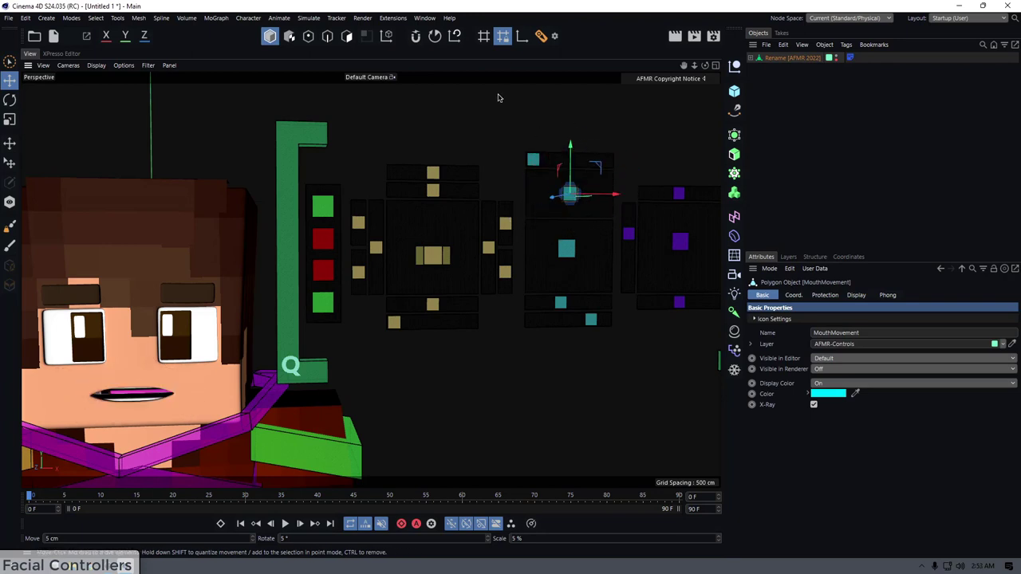
pyautogui.click(491, 129)
pyautogui.keyDown('alt'); pyautogui.moveTo(528, 147); pyautogui.dragTo(555, 142, button='middle'); pyautogui.keyUp('alt')
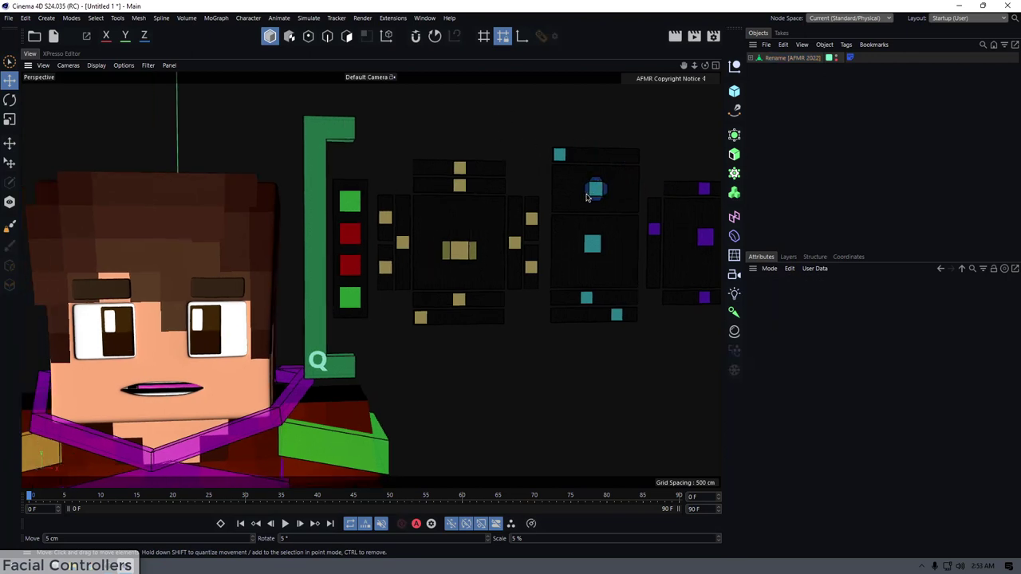
# - Raise the right corner of the character's mouth with the blue RLip controller beside MouthMovement
pyautogui.moveTo(588, 193); pyautogui.dragTo(570, 201)
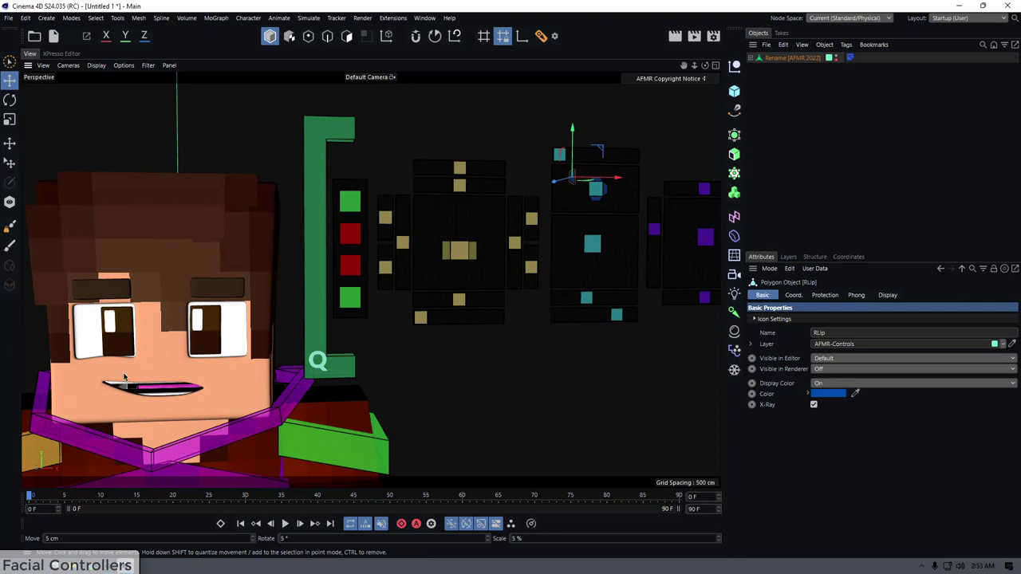
pyautogui.scroll(3, 89, 378)
pyautogui.keyDown('alt'); pyautogui.moveTo(89, 378); pyautogui.dragTo(175, 359, button='middle'); pyautogui.keyUp('alt')
pyautogui.moveTo(176, 358); pyautogui.dragTo(176, 372)
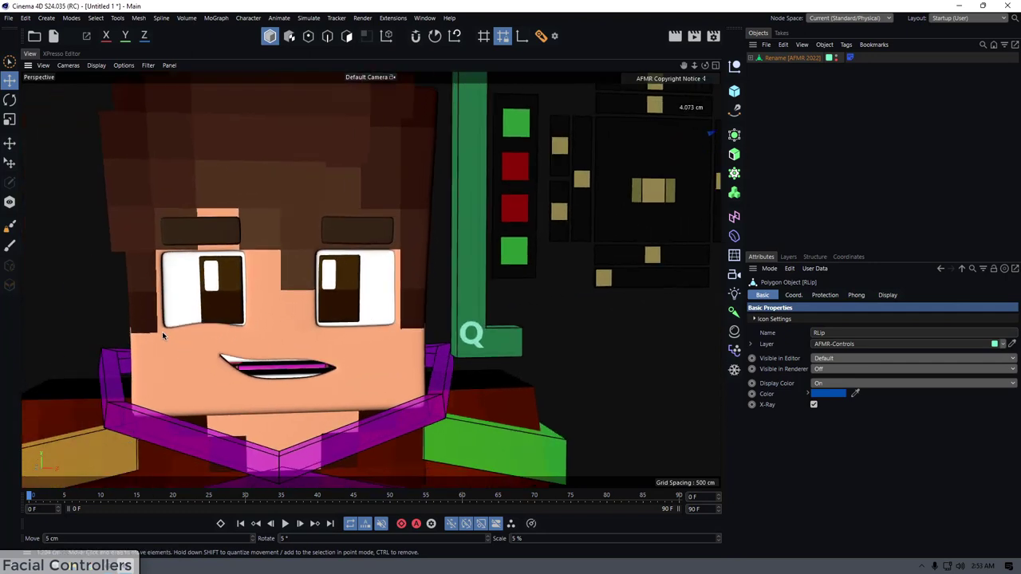
pyautogui.moveTo(162, 331)
pyautogui.mouseDown()
pyautogui.moveTo(167, 340)
pyautogui.moveTo(175, 318)
pyautogui.mouseUp()
pyautogui.scroll(-5, 177, 318)
pyautogui.scroll(2, 534, 195)
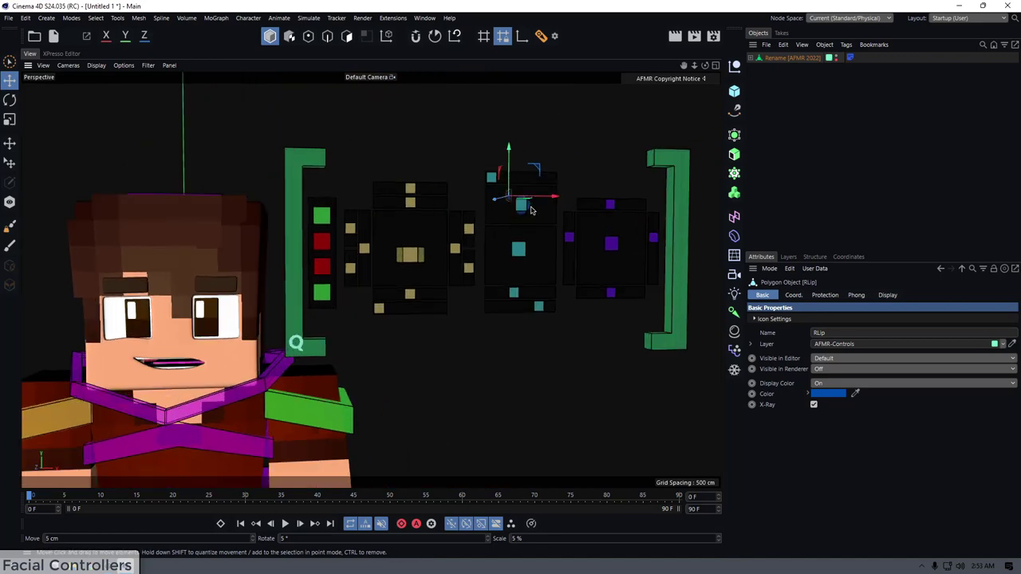
# - Raise the left corner of the character's mouth with the LLip controller, moving it about 3.2 cm
pyautogui.moveTo(535, 226)
pyautogui.mouseDown()
pyautogui.moveTo(540, 212)
pyautogui.moveTo(525, 207)
pyautogui.moveTo(538, 218)
pyautogui.mouseUp()
pyautogui.hotkey('ctrl', 'z')
pyautogui.click(565, 172)
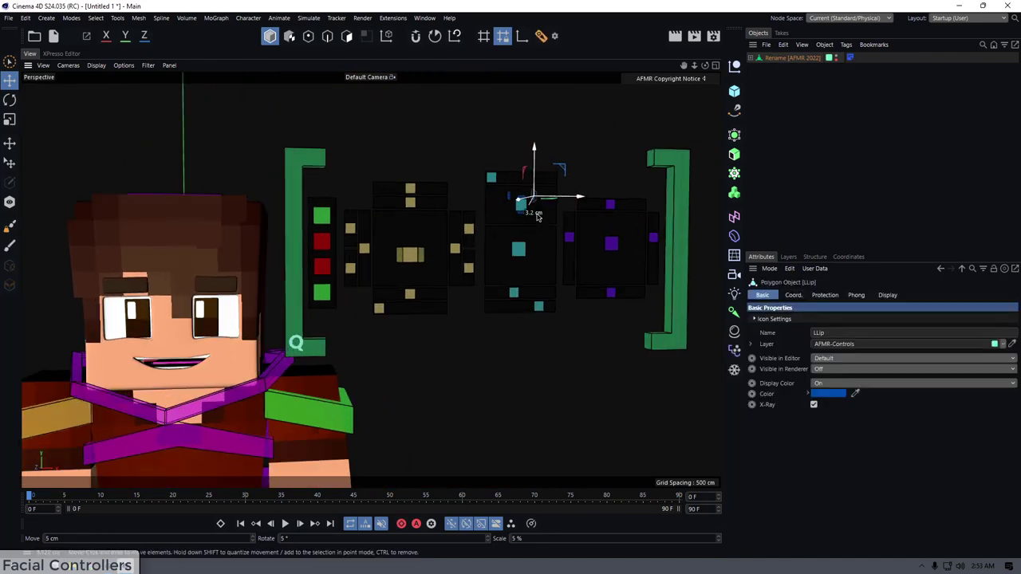
pyautogui.keyDown('alt'); pyautogui.moveTo(200, 356); pyautogui.dragTo(164, 369); pyautogui.keyUp('alt')
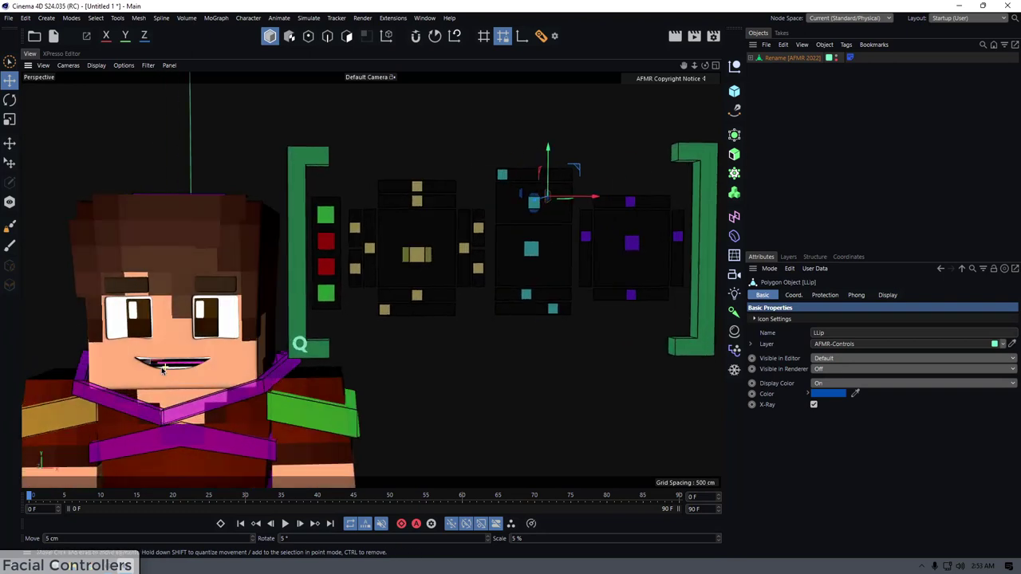
# - Try out the remaining blue lip controller around the MouthMovement square and clear the selection
pyautogui.click(534, 197)
pyautogui.click(534, 198)
pyautogui.moveTo(532, 227); pyautogui.dragTo(526, 235)
pyautogui.click(534, 214)
pyautogui.click(481, 312)
pyautogui.keyDown('alt'); pyautogui.moveTo(481, 312); pyautogui.dragTo(514, 274, button='middle'); pyautogui.keyUp('alt')
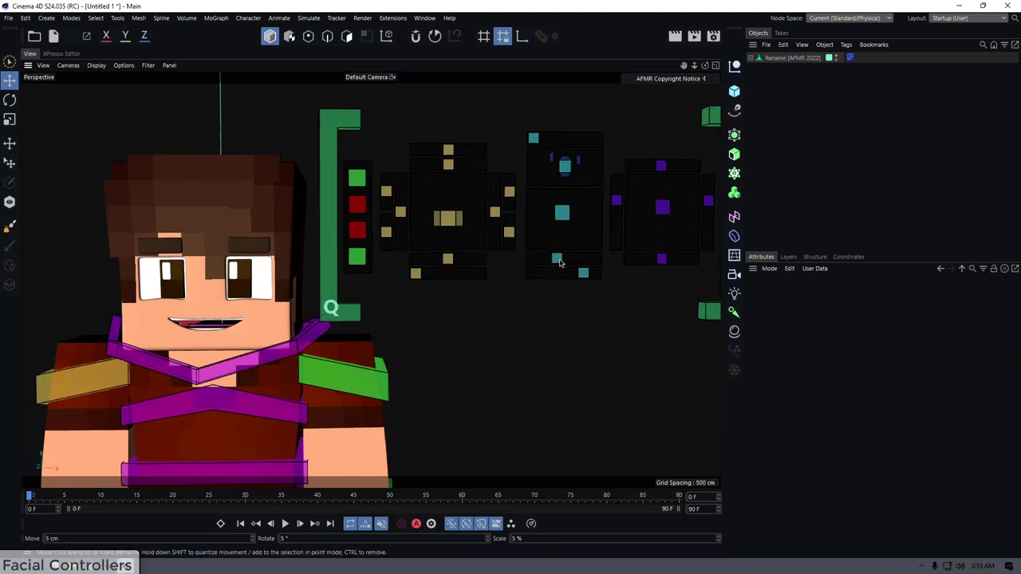
# - Try out the TeethT square and the square in the slot below it, and reset all mouth controllers
pyautogui.click(560, 259)
pyautogui.scroll(3, 378, 287)
pyautogui.keyDown('alt'); pyautogui.moveTo(378, 287); pyautogui.dragTo(389, 305); pyautogui.keyUp('alt')
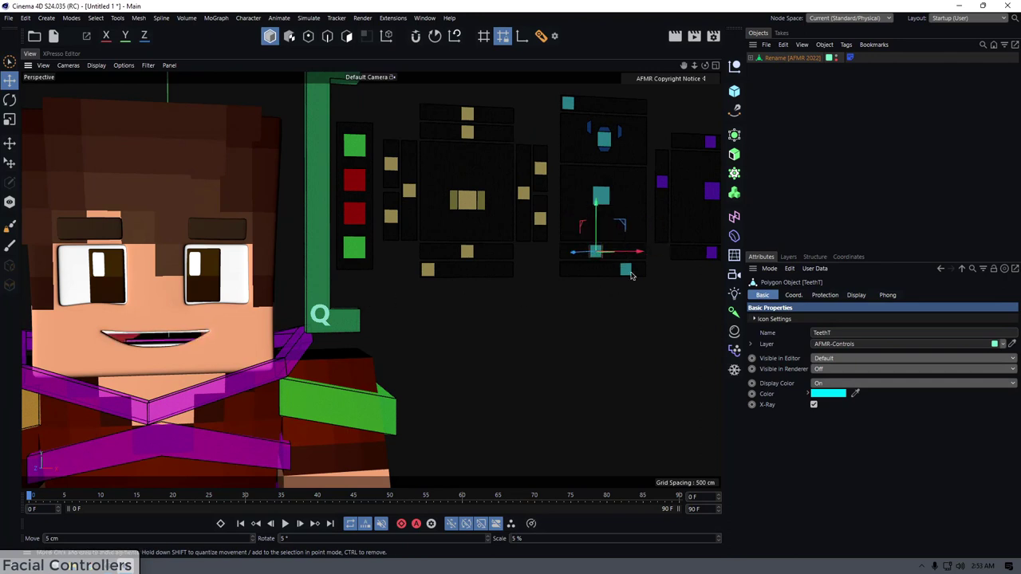
pyautogui.moveTo(618, 295); pyautogui.dragTo(610, 303)
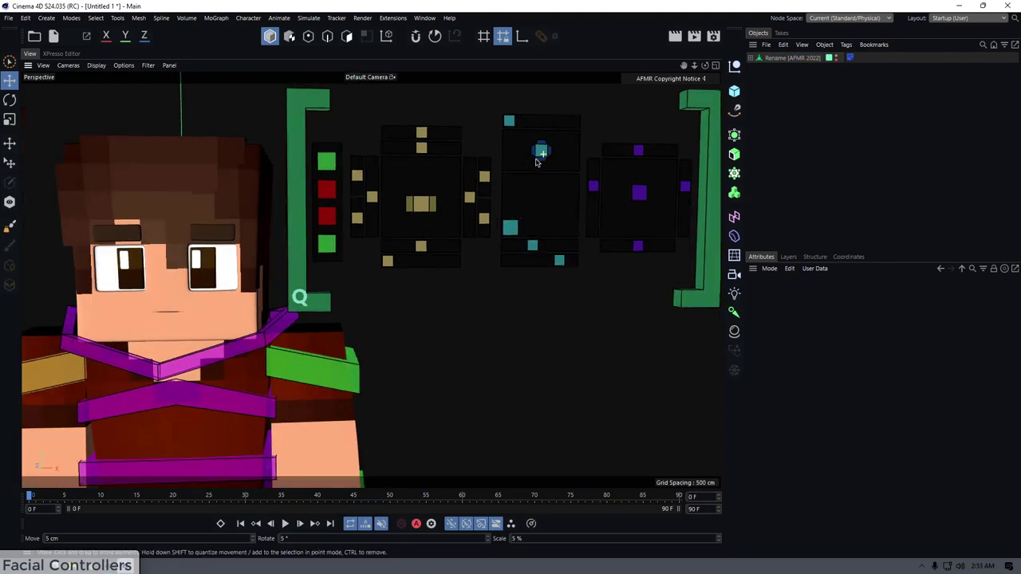
# - Try moving the Brow Mov square around the purple eyebrow area, and reset it
pyautogui.scroll(-2, 536, 165)
pyautogui.keyDown('alt'); pyautogui.moveTo(535, 166); pyautogui.dragTo(487, 168, button='middle'); pyautogui.keyUp('alt')
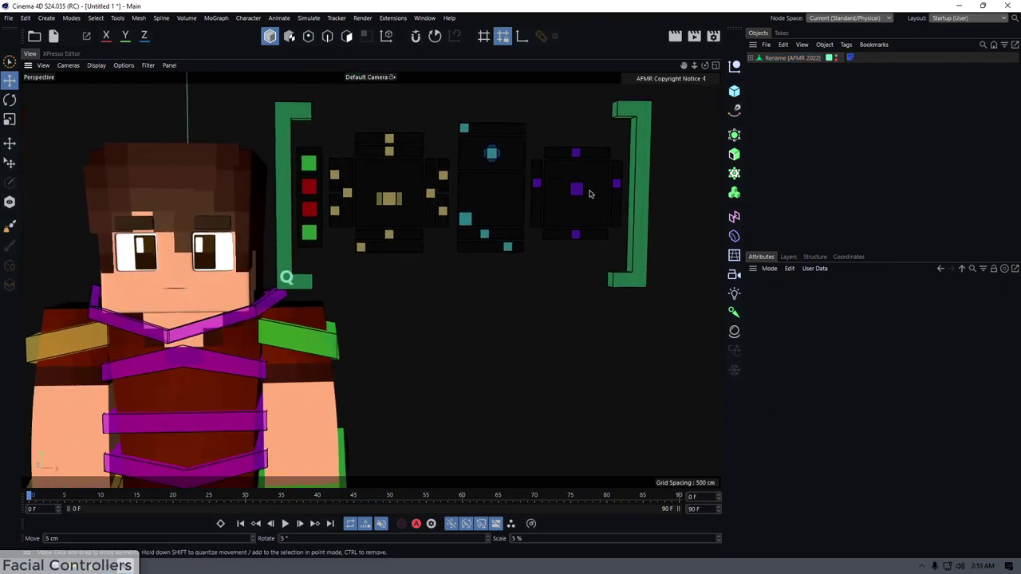
pyautogui.click(579, 194)
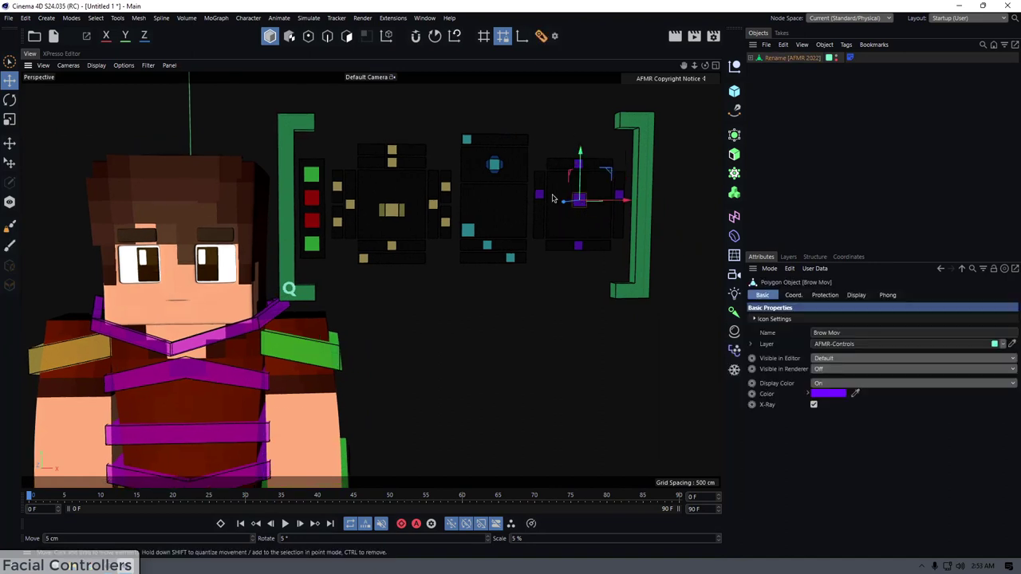
pyautogui.moveTo(582, 232); pyautogui.dragTo(605, 238)
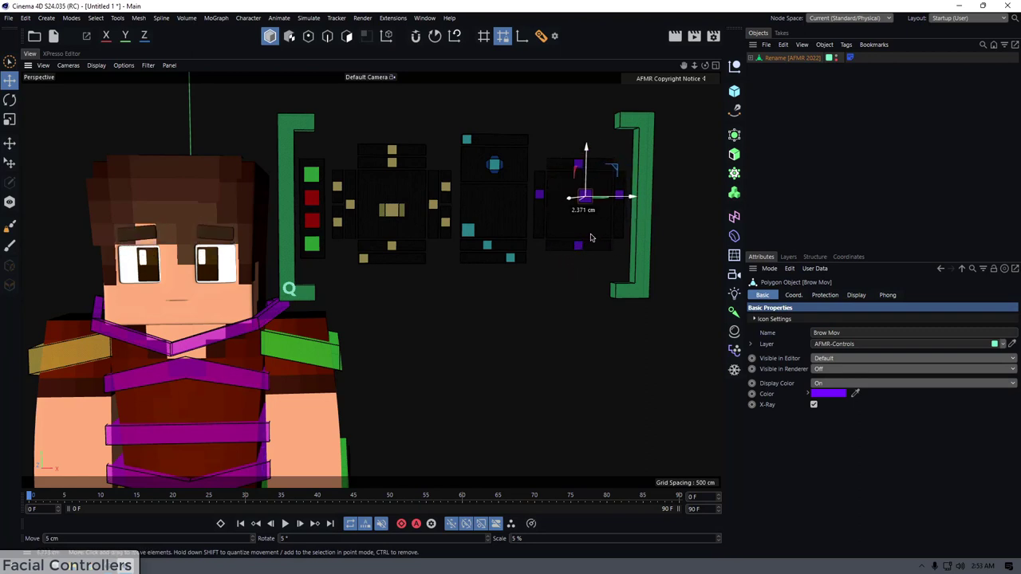
pyautogui.click(578, 169)
# - Try moving the BHR and BHL squares together along their vertical slots, and reset them
pyautogui.click(540, 196)
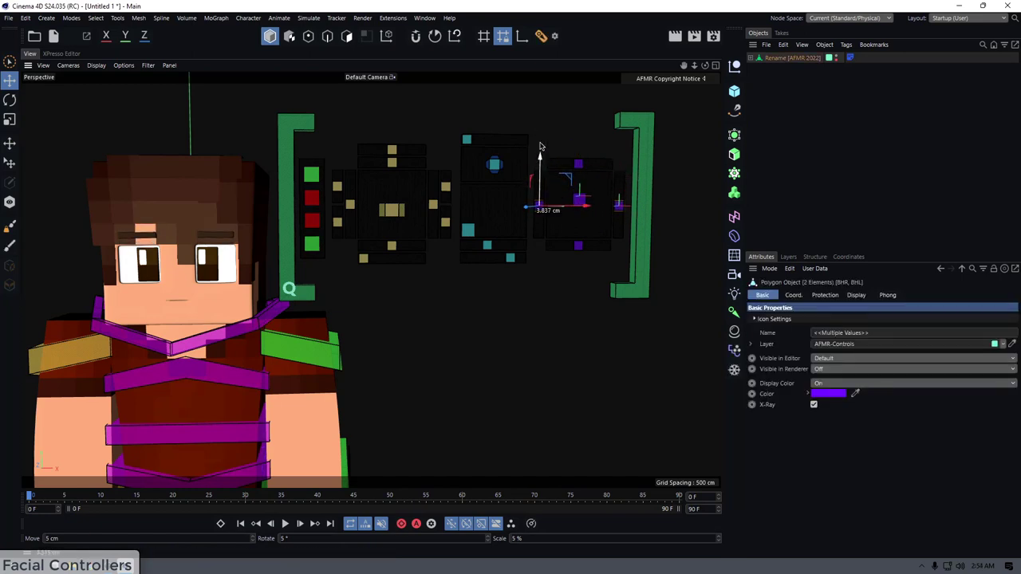
pyautogui.moveTo(540, 147); pyautogui.dragTo(530, 127)
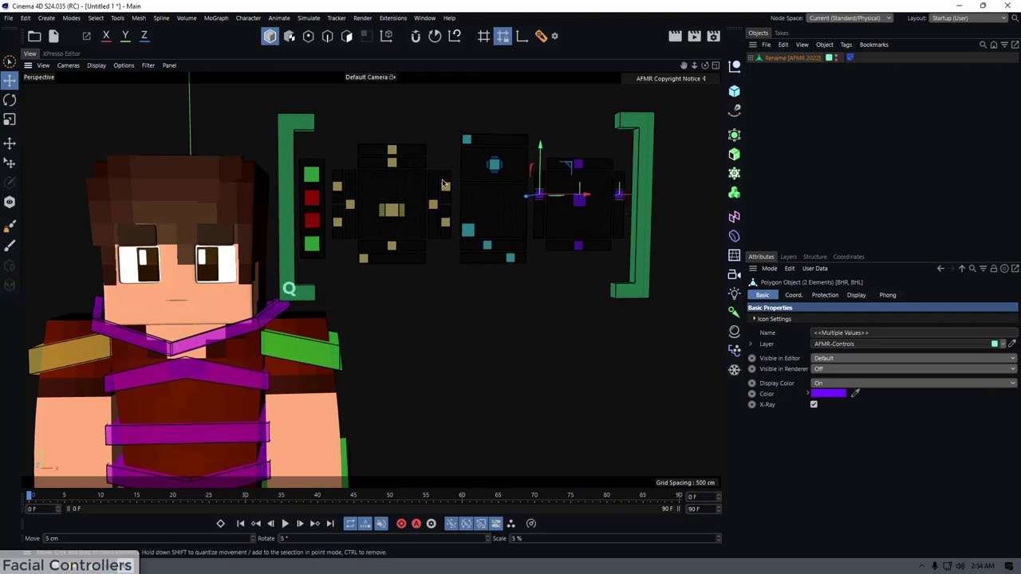
pyautogui.click(487, 112)
# - Try out the BrowWidthHL square above the eyebrow area and the square in the slot below the area, and clear the selection
pyautogui.click(582, 166)
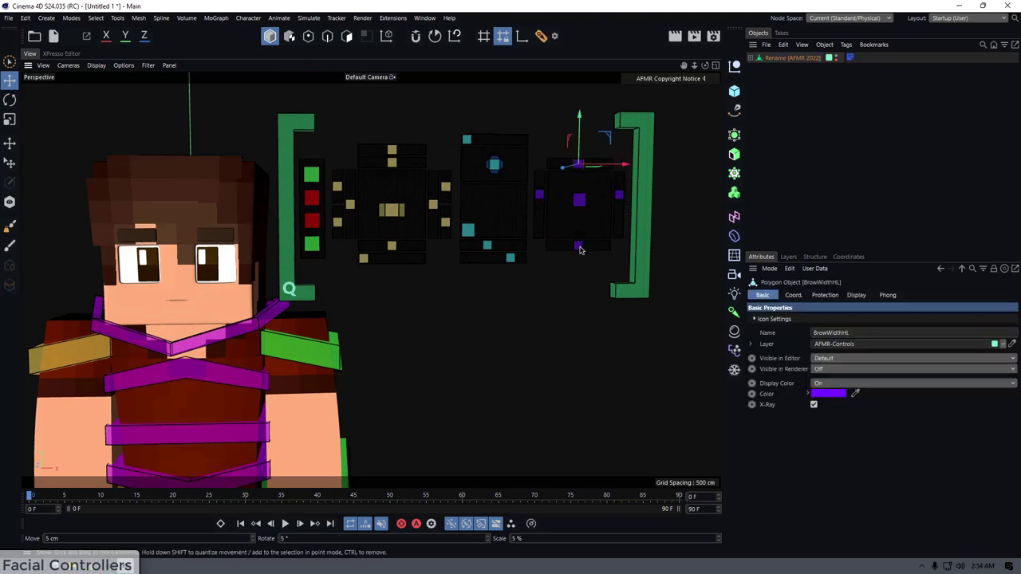
pyautogui.moveTo(567, 277)
pyautogui.mouseDown()
pyautogui.moveTo(535, 272)
pyautogui.moveTo(562, 275)
pyautogui.mouseUp()
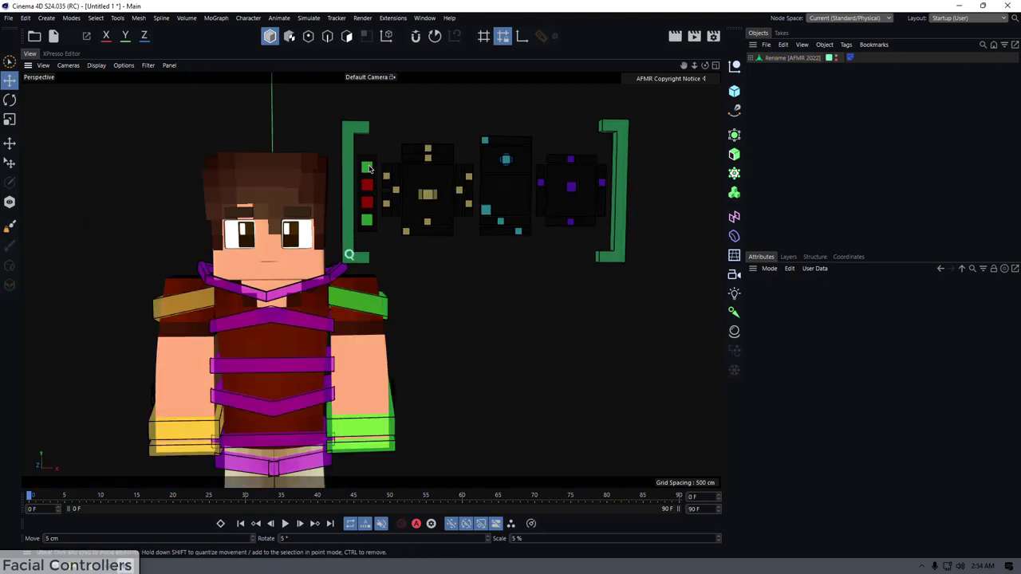
# - Collapse the facial controller panel beside the character's head and bring the whole character into view
pyautogui.keyDown('alt'); pyautogui.moveTo(397, 151); pyautogui.dragTo(413, 138); pyautogui.keyUp('alt')
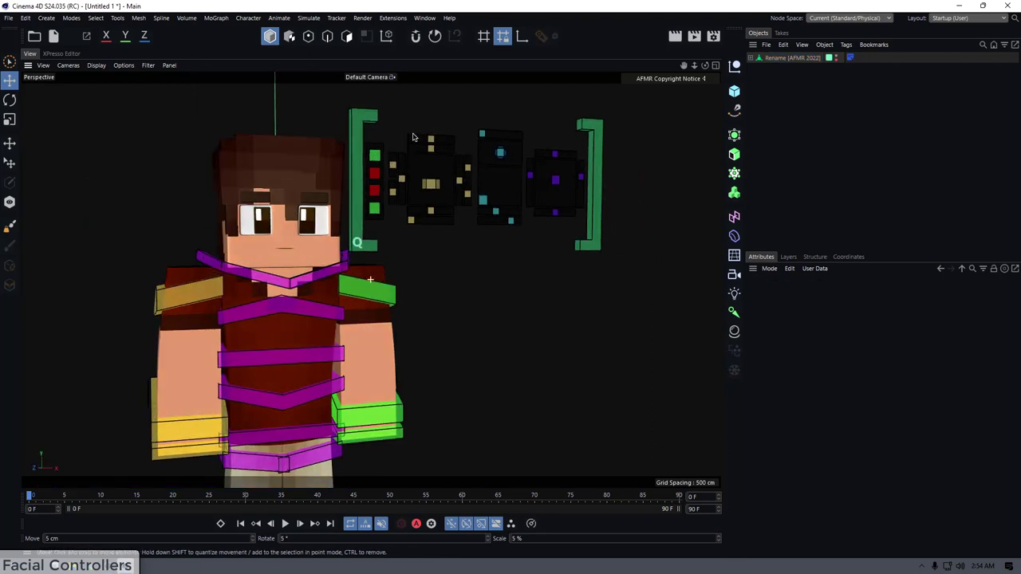
pyautogui.scroll(-6, 576, 139)
pyautogui.keyDown('alt'); pyautogui.moveTo(494, 184); pyautogui.dragTo(479, 144, button='middle'); pyautogui.keyUp('alt')
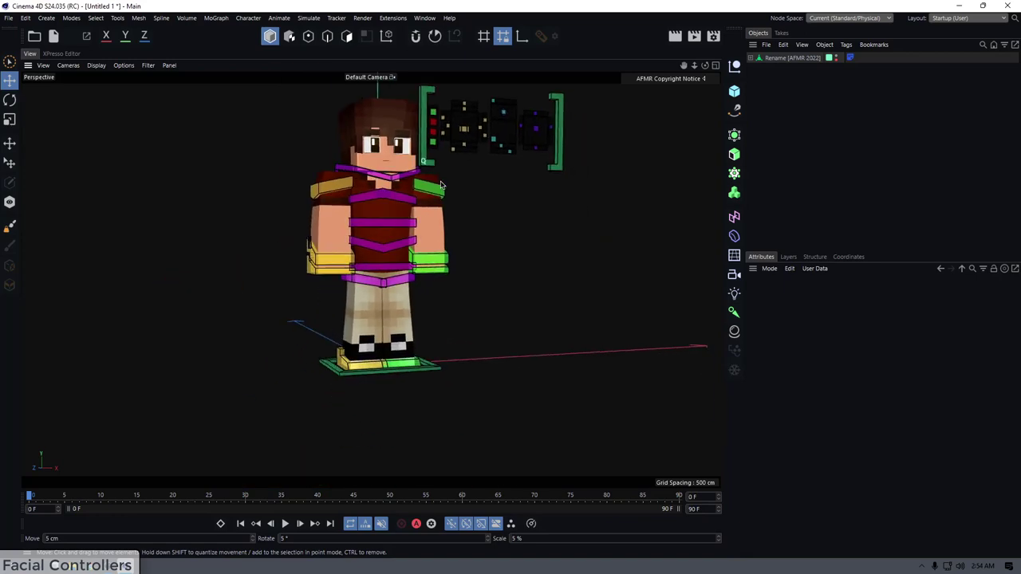
pyautogui.keyDown('alt'); pyautogui.moveTo(419, 179); pyautogui.dragTo(376, 221); pyautogui.keyUp('alt')
pyautogui.scroll(5, 381, 243)
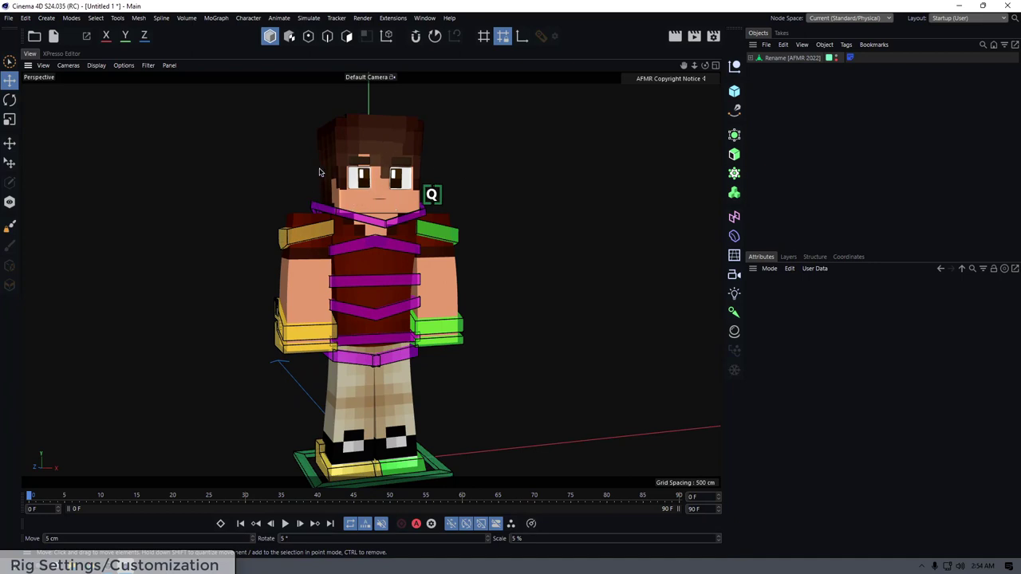
pyautogui.keyDown('alt'); pyautogui.moveTo(365, 173); pyautogui.dragTo(340, 209, button='middle'); pyautogui.keyUp('alt')
pyautogui.scroll(1, 350, 190)
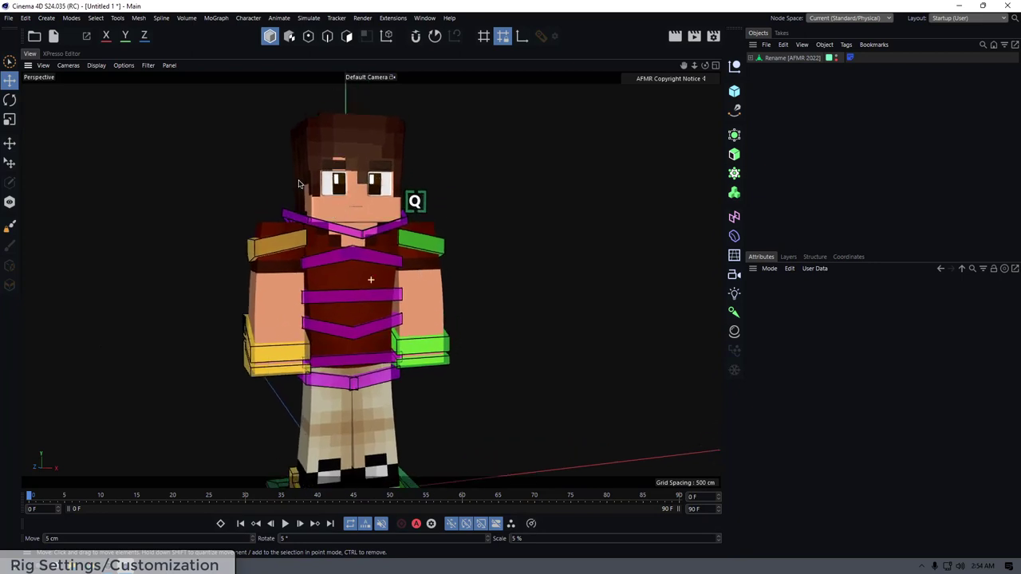
pyautogui.keyDown('alt'); pyautogui.moveTo(319, 242); pyautogui.dragTo(331, 216, button='middle'); pyautogui.keyUp('alt')
pyautogui.keyDown('alt'); pyautogui.moveTo(365, 189); pyautogui.dragTo(347, 220, button='right'); pyautogui.keyUp('alt')
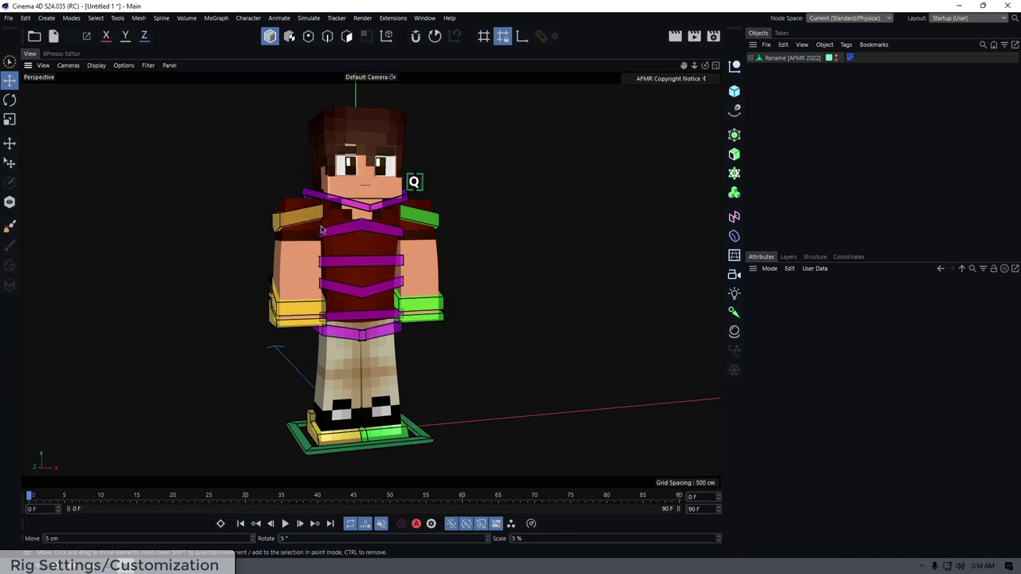
pyautogui.keyDown('alt'); pyautogui.moveTo(268, 400); pyautogui.dragTo(274, 391, button='middle'); pyautogui.keyUp('alt')
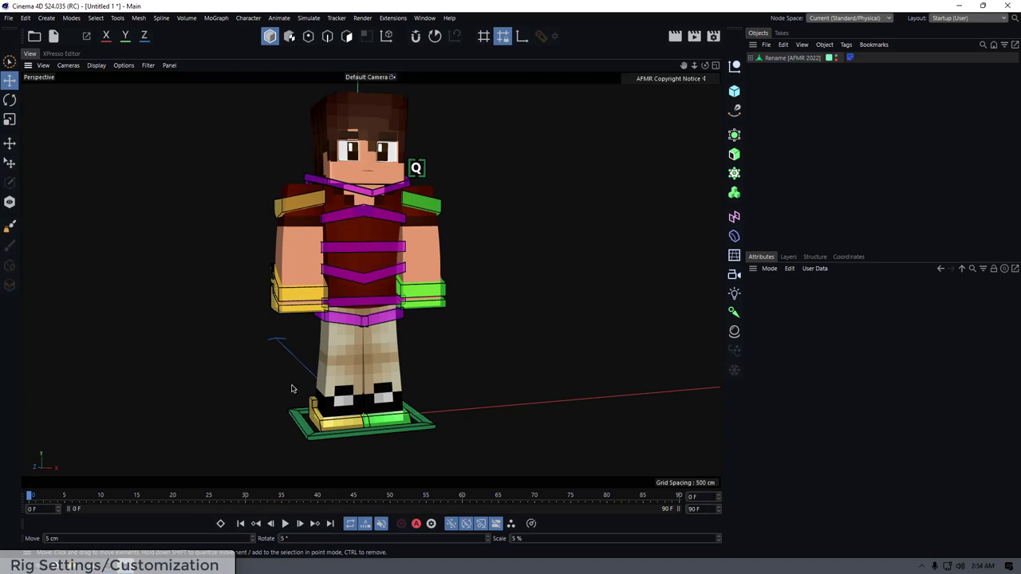
# - Select the green base controller around the character's feet and look through the rig's settings
pyautogui.keyDown('alt'); pyautogui.moveTo(256, 385); pyautogui.dragTo(257, 400); pyautogui.keyUp('alt')
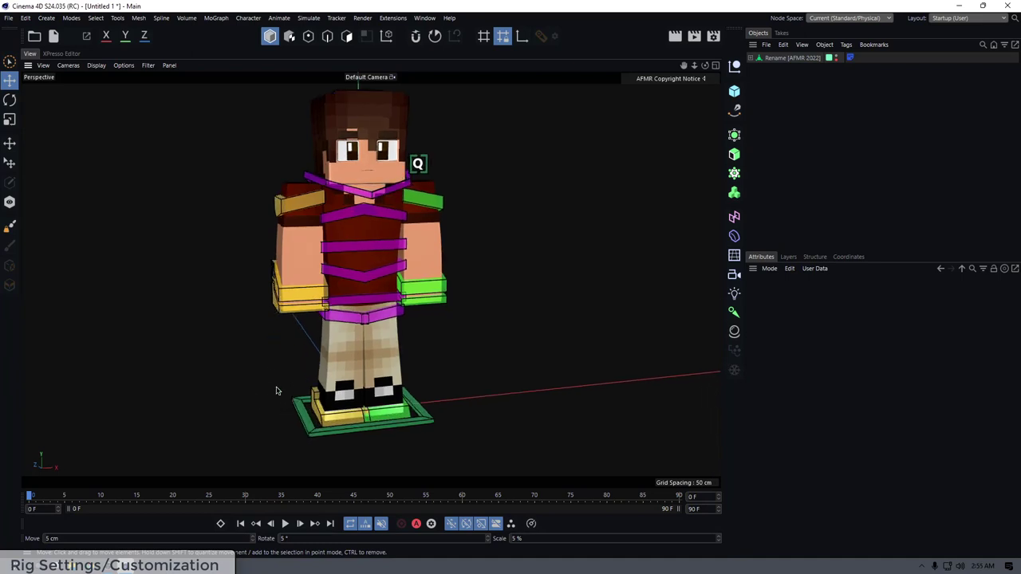
pyautogui.scroll(1, 279, 384)
pyautogui.keyDown('alt'); pyautogui.moveTo(288, 374); pyautogui.dragTo(286, 348, button='middle'); pyautogui.keyUp('alt')
pyautogui.keyDown('alt'); pyautogui.moveTo(318, 310); pyautogui.dragTo(311, 335, button='middle'); pyautogui.keyUp('alt')
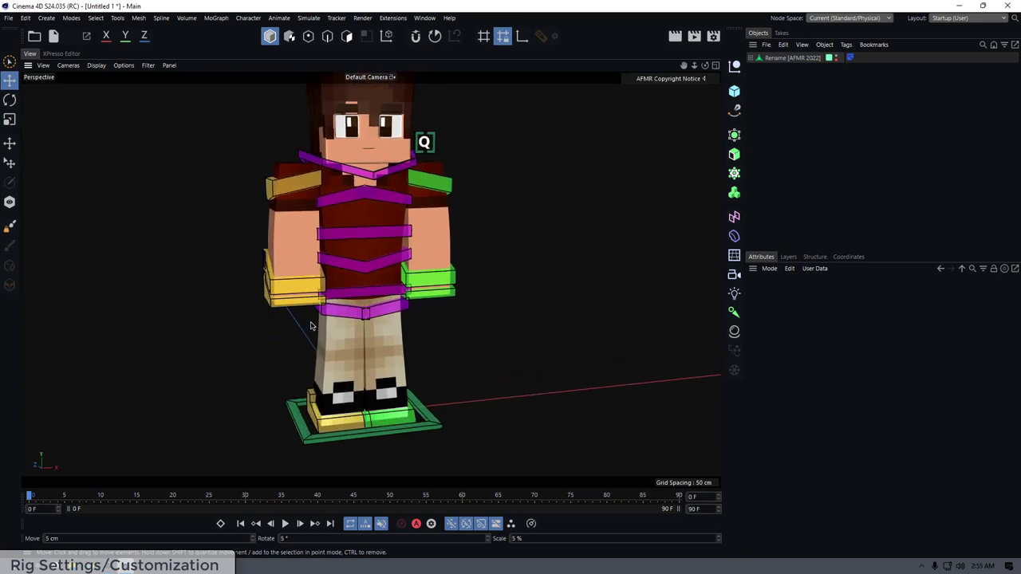
pyautogui.keyDown('alt'); pyautogui.moveTo(263, 361); pyautogui.dragTo(256, 390, button='middle'); pyautogui.keyUp('alt')
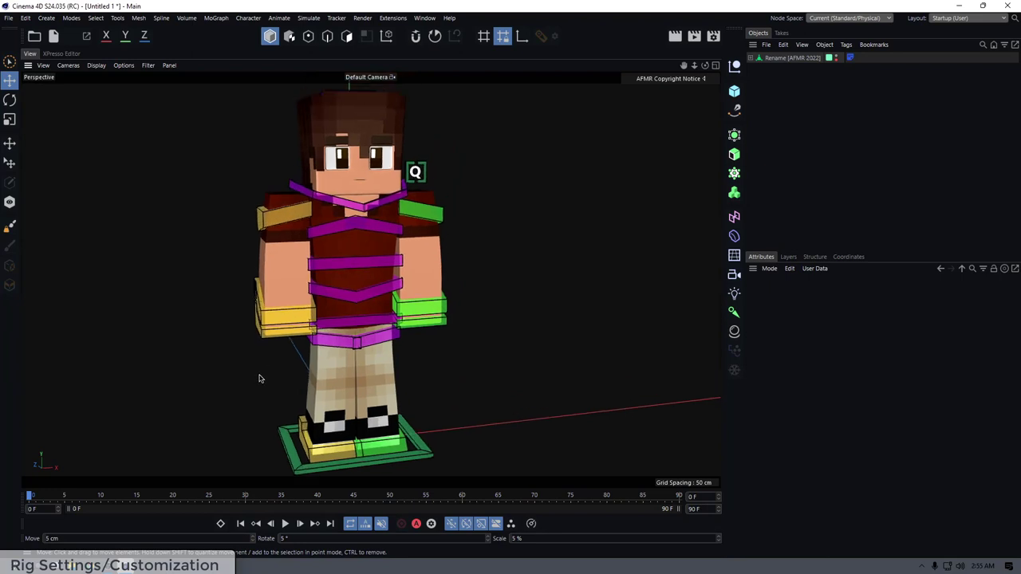
pyautogui.keyDown('alt'); pyautogui.moveTo(288, 344); pyautogui.dragTo(282, 332); pyautogui.keyUp('alt')
pyautogui.keyDown('alt'); pyautogui.moveTo(284, 415); pyautogui.dragTo(285, 366, button='middle'); pyautogui.keyUp('alt')
pyautogui.keyDown('alt'); pyautogui.moveTo(288, 403); pyautogui.dragTo(302, 398); pyautogui.keyUp('alt')
pyautogui.scroll(2, 302, 397)
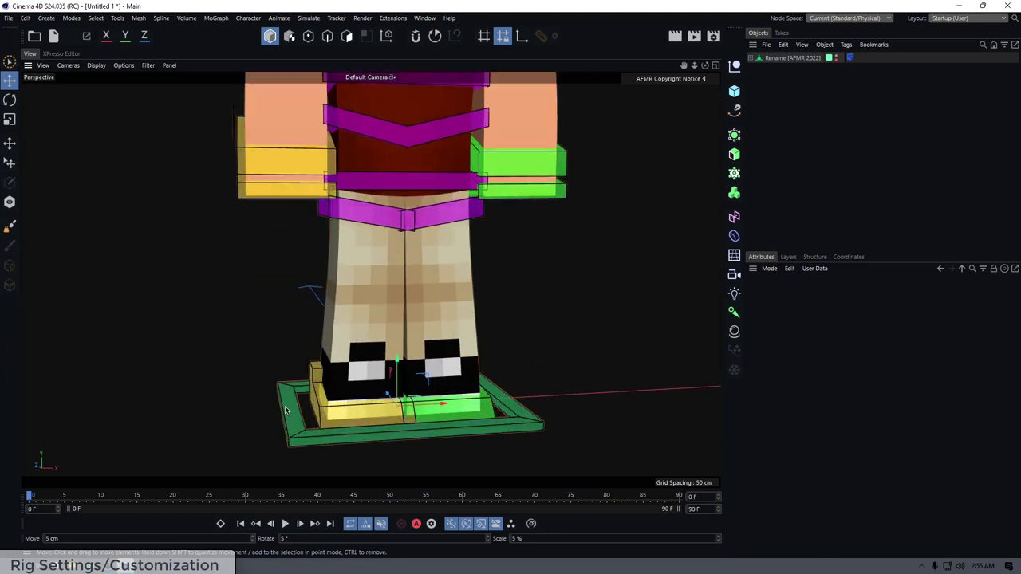
pyautogui.click(285, 407)
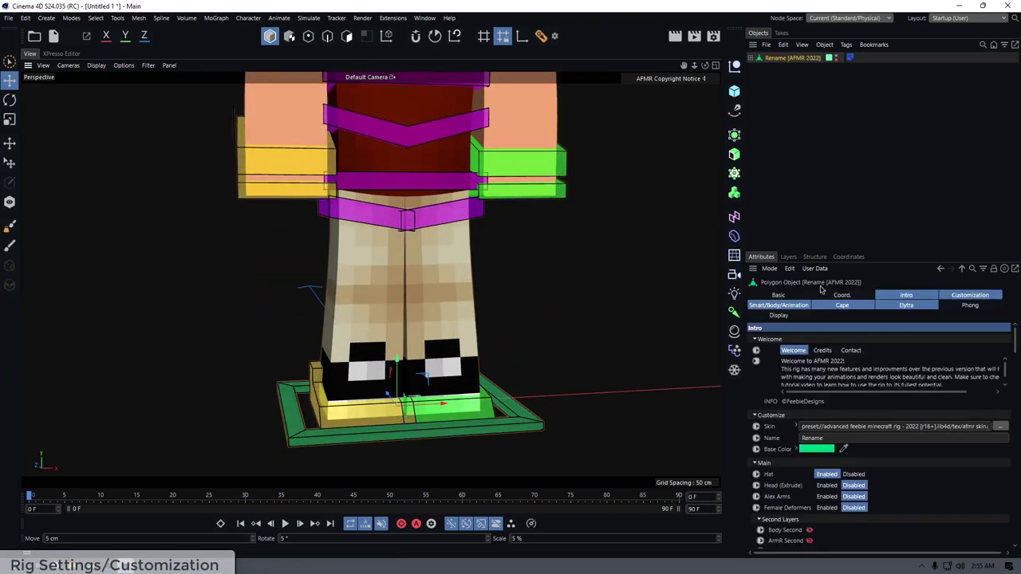
pyautogui.scroll(-8, 761, 430)
pyautogui.scroll(8, 761, 430)
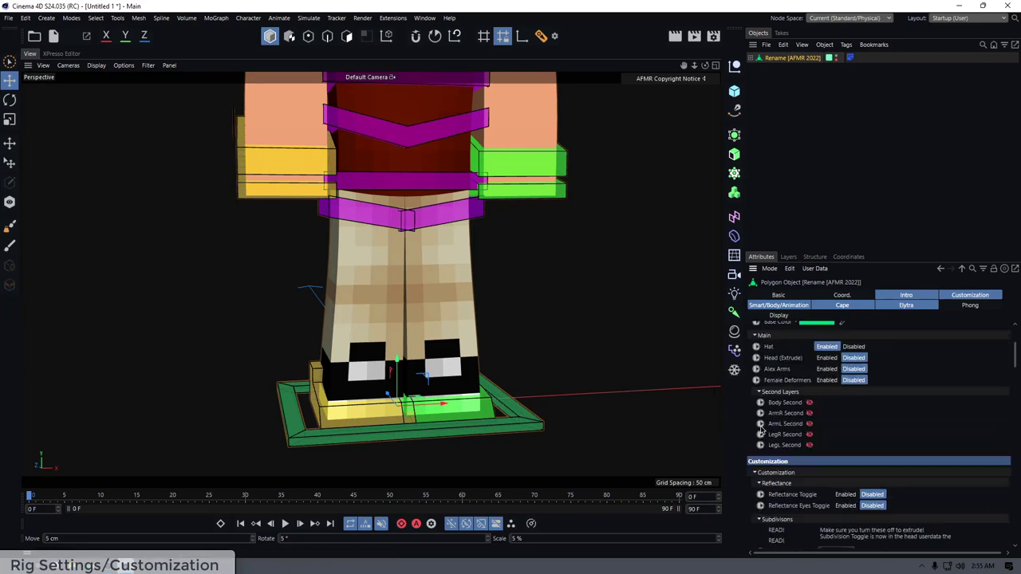
# - Reselect the Rename [AFMR 2022] rig and look through its Elytra, Cape, Smart/Body/Animation and Intro settings
pyautogui.click(542, 349)
pyautogui.scroll(-2, 530, 299)
pyautogui.keyDown('alt'); pyautogui.moveTo(529, 298); pyautogui.dragTo(472, 402, button='middle'); pyautogui.keyUp('alt')
pyautogui.scroll(-5, 472, 401)
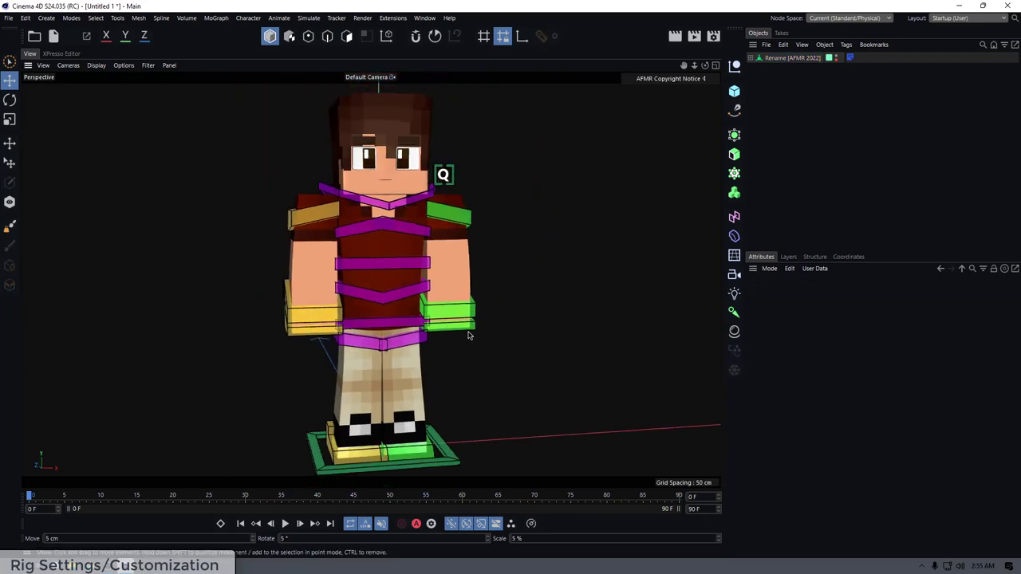
pyautogui.click(790, 58)
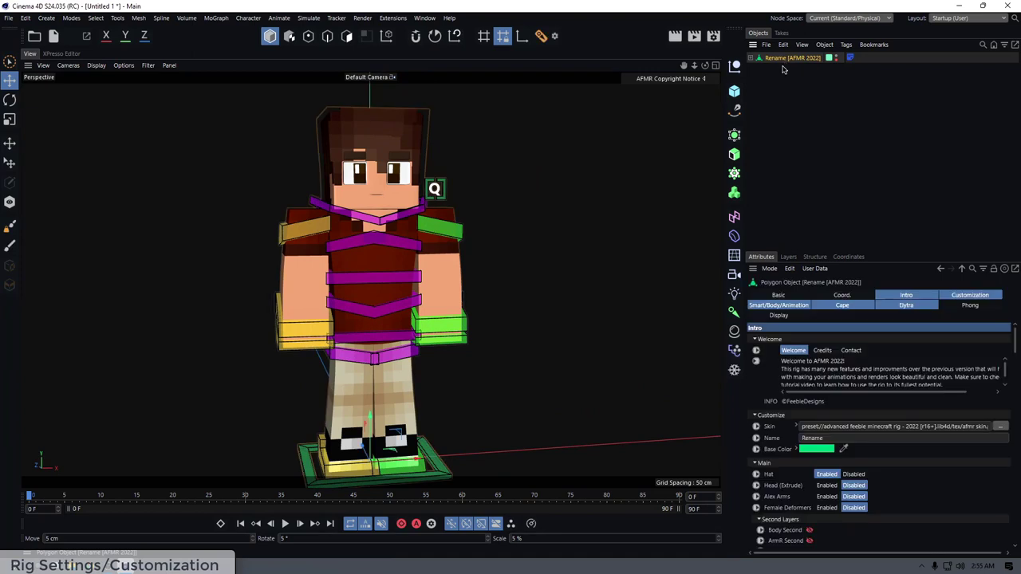
pyautogui.click(957, 297)
pyautogui.click(925, 305)
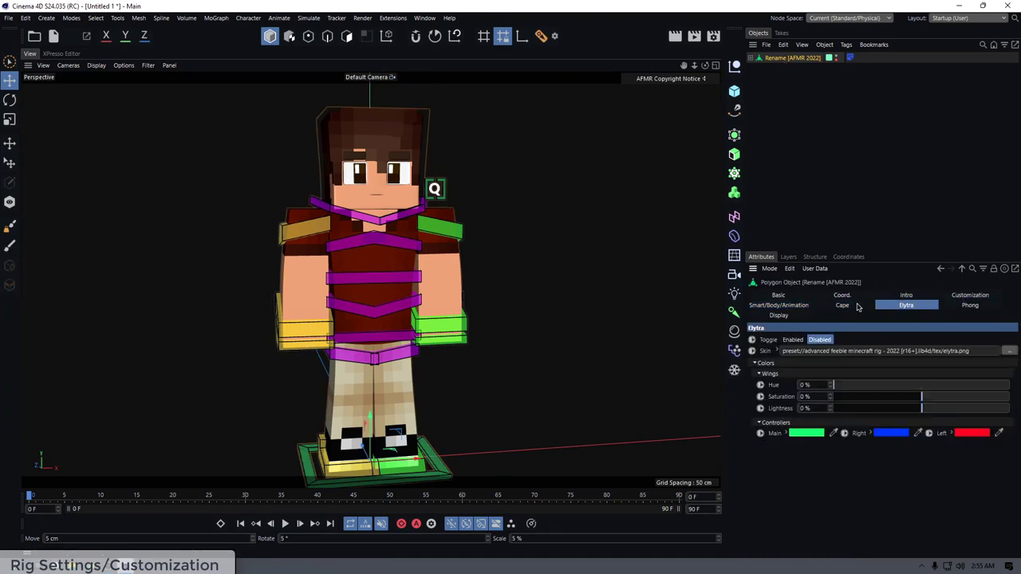
pyautogui.click(857, 306)
pyautogui.click(799, 306)
pyautogui.click(835, 307)
pyautogui.click(904, 306)
pyautogui.click(906, 296)
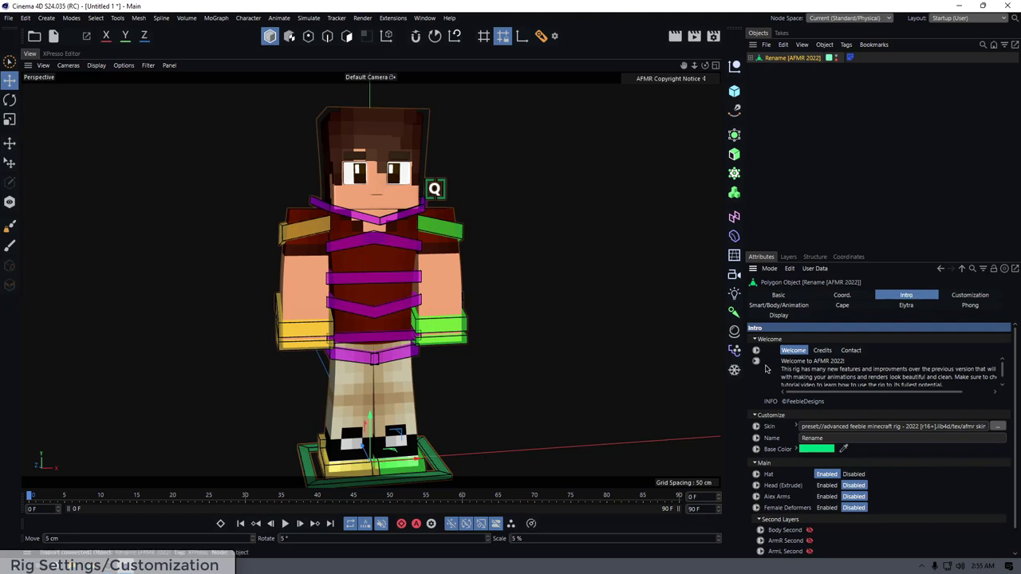
pyautogui.scroll(-1, 766, 370)
pyautogui.scroll(1, 766, 370)
# - Undock the rig's attributes into a separate window, make it taller and place it beside the character
pyautogui.click(754, 271)
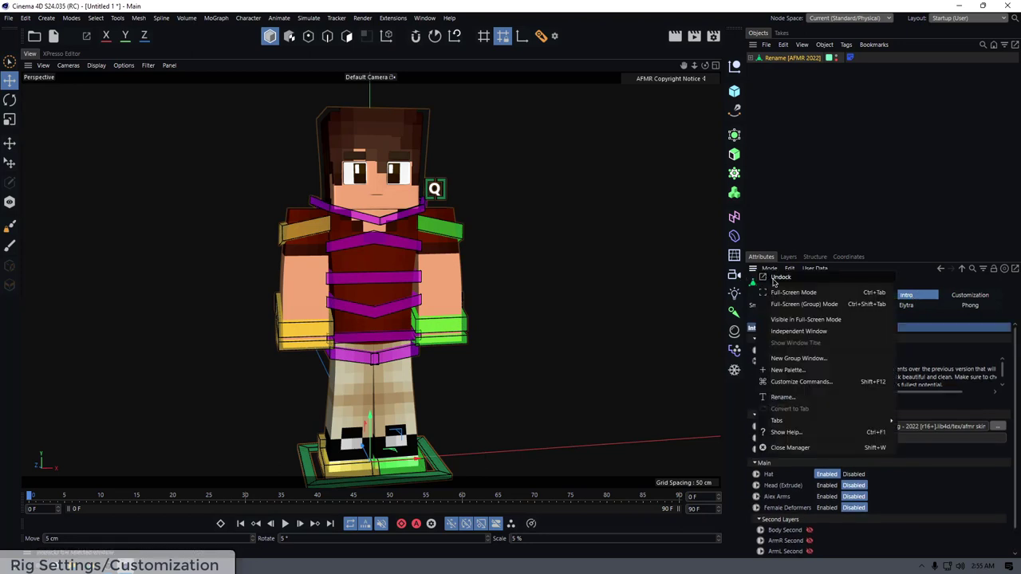
pyautogui.click(775, 279)
pyautogui.moveTo(798, 253); pyautogui.dragTo(745, 94)
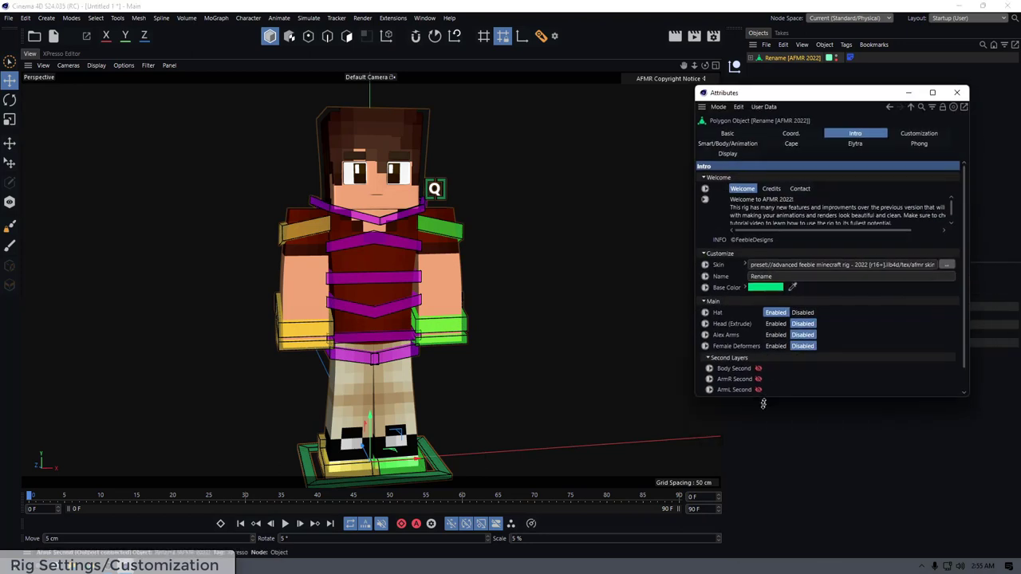
pyautogui.moveTo(763, 403); pyautogui.dragTo(763, 541)
pyautogui.moveTo(769, 103); pyautogui.dragTo(786, 91)
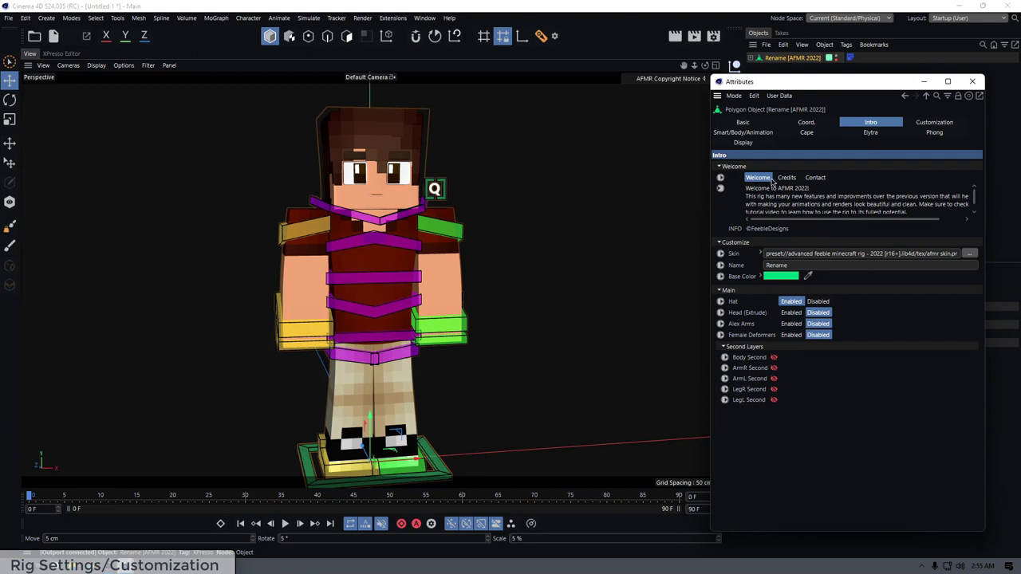
# - View the rig's Credits and Contact information in the Intro settings, and return to the Welcome text
pyautogui.click(788, 179)
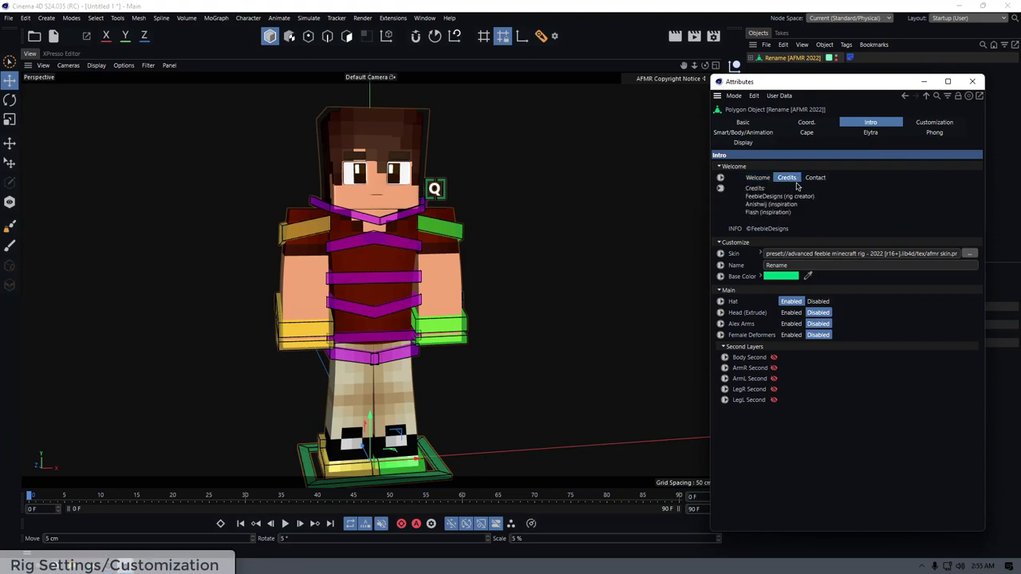
pyautogui.click(818, 180)
pyautogui.click(785, 181)
pyautogui.click(817, 179)
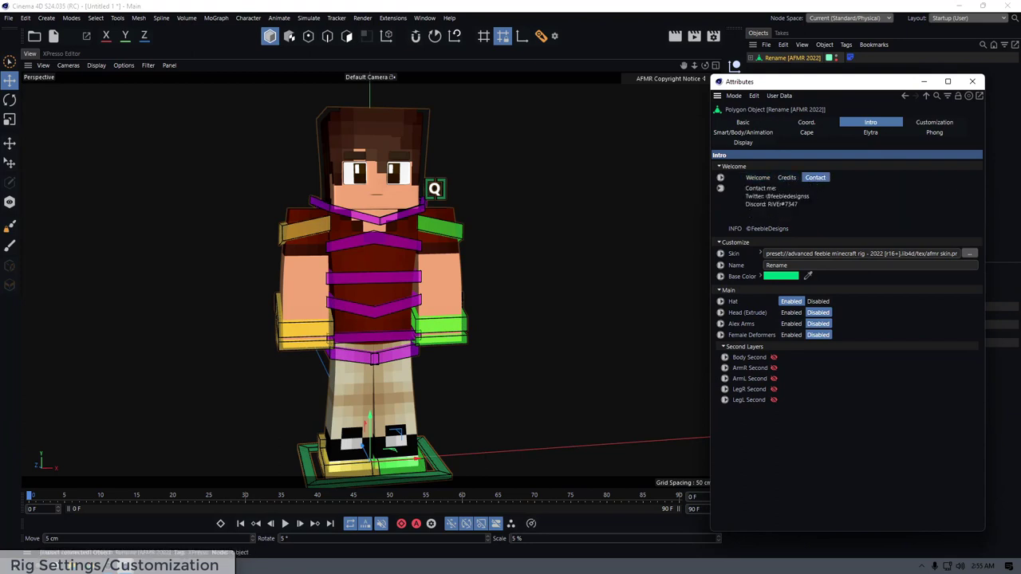
pyautogui.click(755, 179)
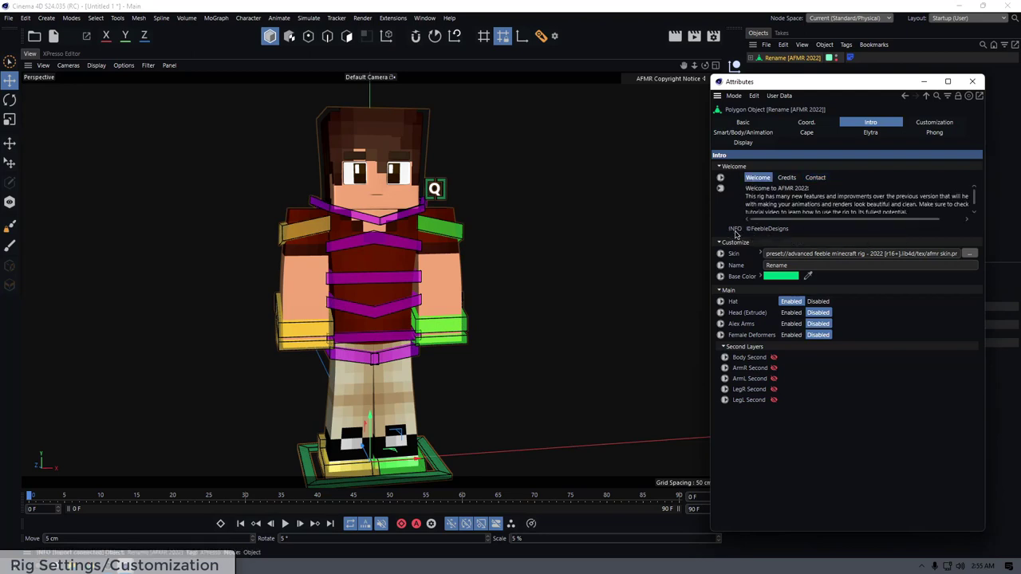
pyautogui.moveTo(771, 88); pyautogui.dragTo(778, 83)
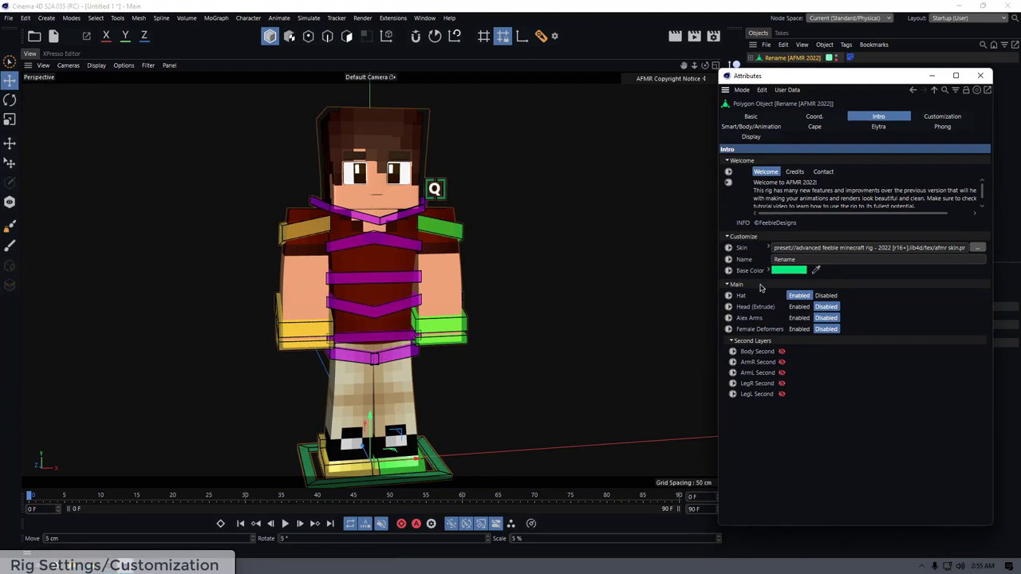
# - Preview the rig's current skin texture, try loading the afmr skin image as the Skin, and undo the change
pyautogui.click(769, 247)
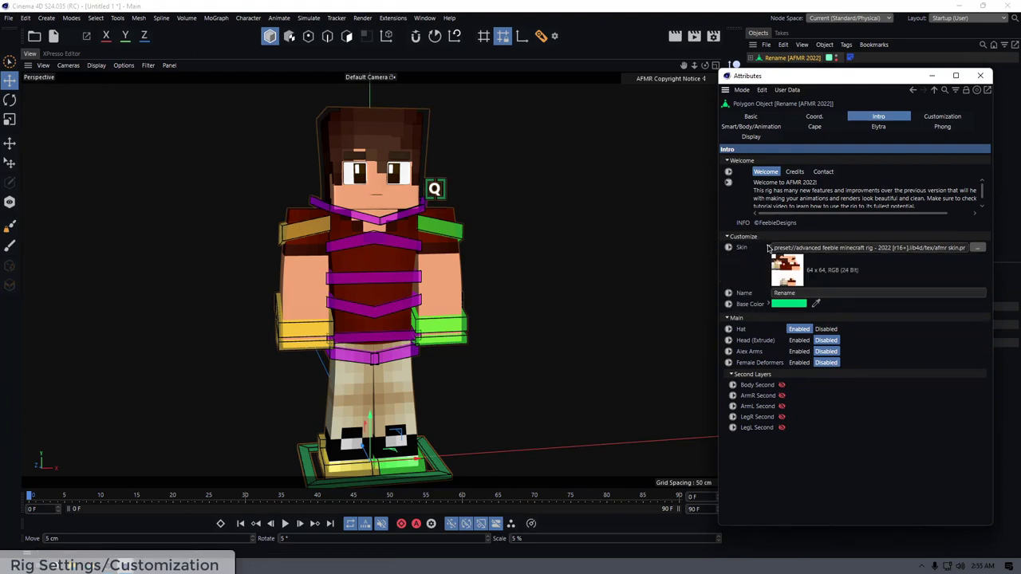
pyautogui.click(769, 248)
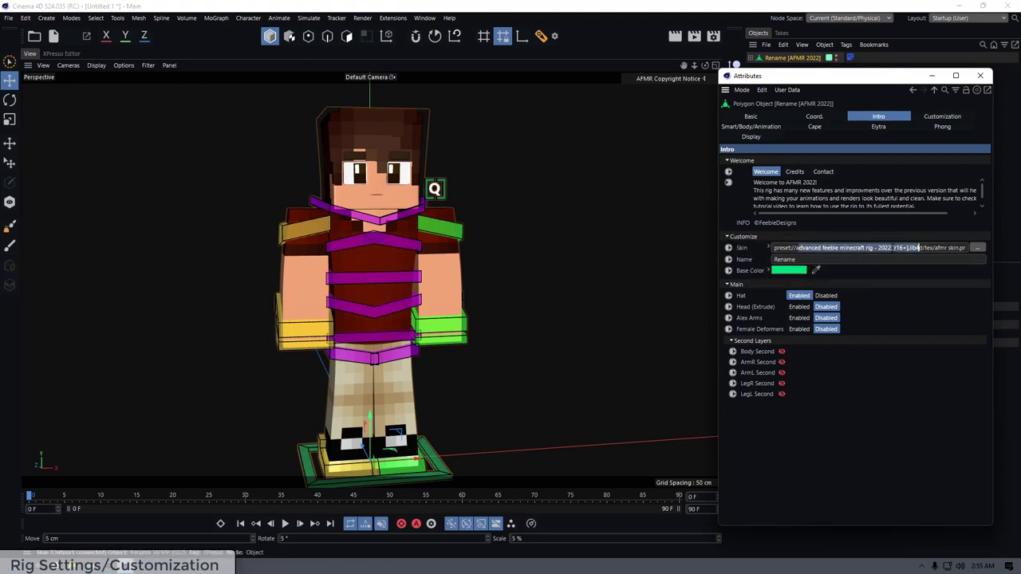
pyautogui.click(978, 248)
pyautogui.moveTo(671, 99); pyautogui.dragTo(607, 110)
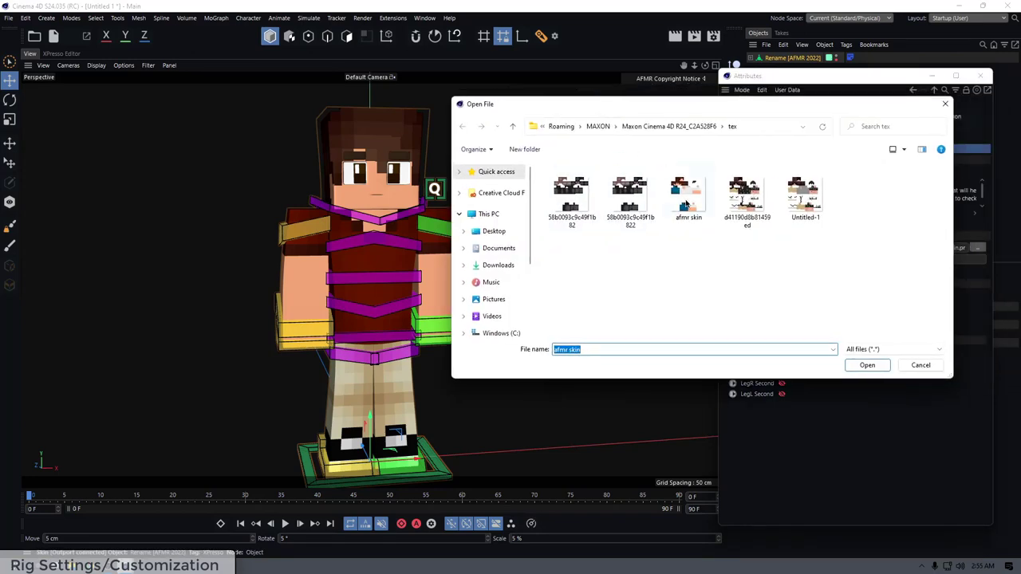
pyautogui.doubleClick(687, 203)
pyautogui.moveTo(408, 232)
pyautogui.keyDown('alt'); pyautogui.mouseDown()
pyautogui.moveTo(428, 235)
pyautogui.moveTo(418, 237)
pyautogui.mouseUp(); pyautogui.keyUp('alt')
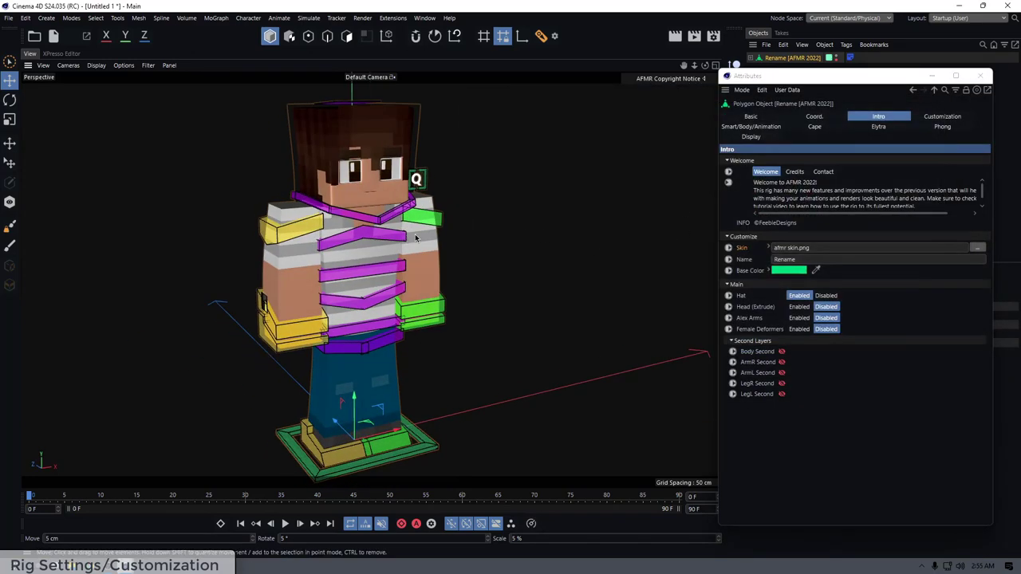
pyautogui.hotkey('ctrl', 'z')
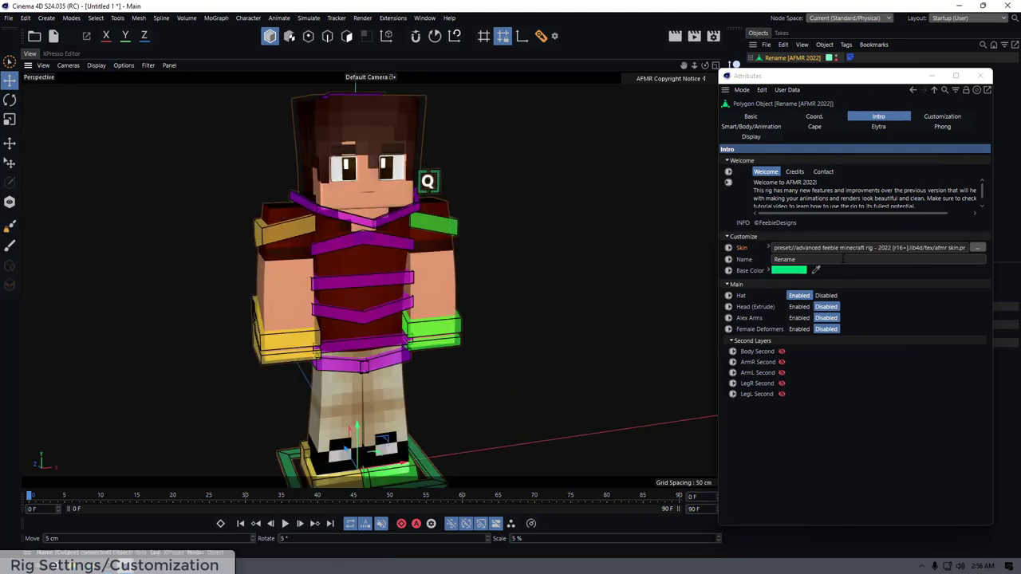
# - Try naming the rig Steve and Alex in its Customize settings
pyautogui.doubleClick(781, 260)
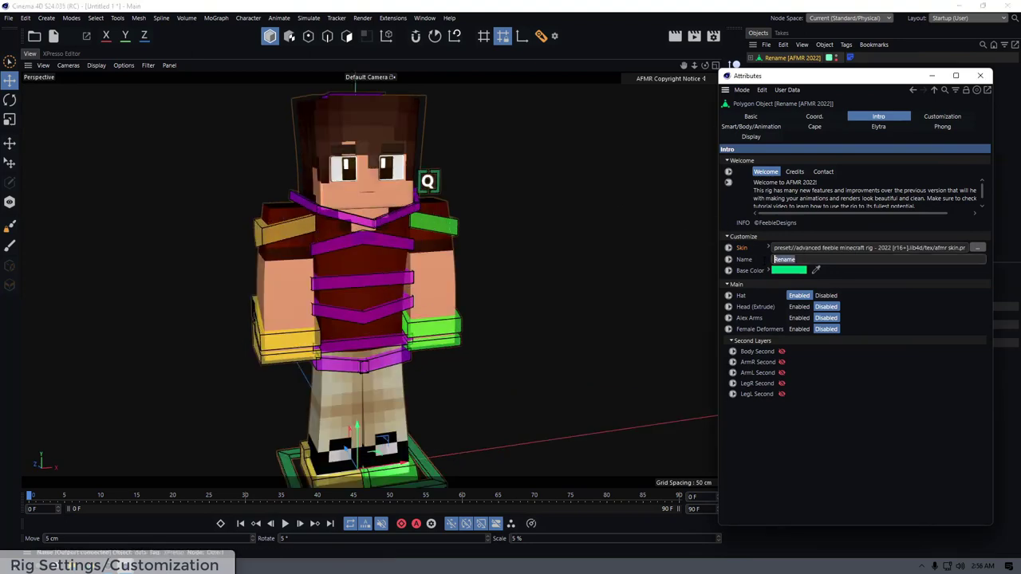
pyautogui.click(832, 278)
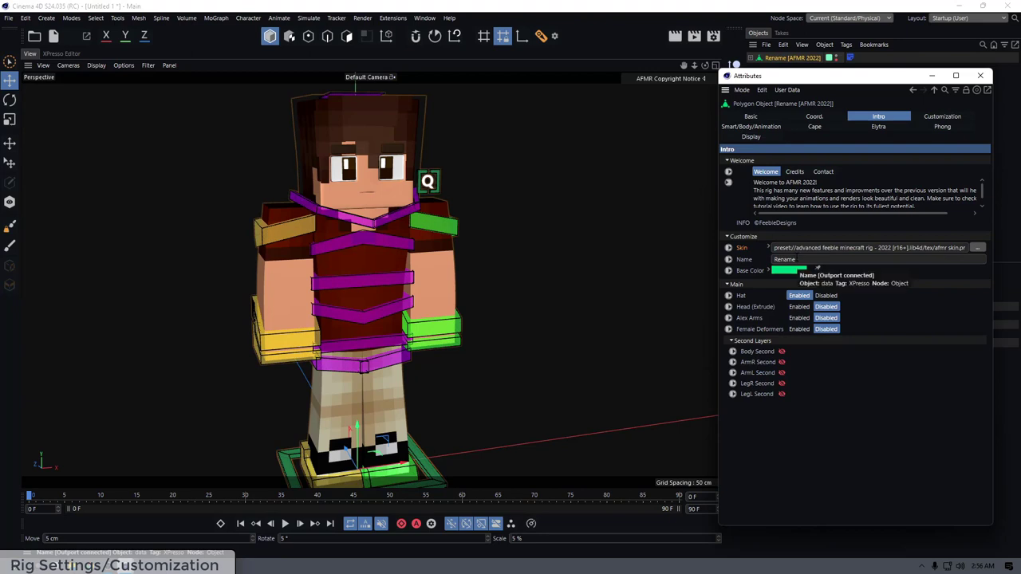
pyautogui.moveTo(801, 262); pyautogui.dragTo(768, 263)
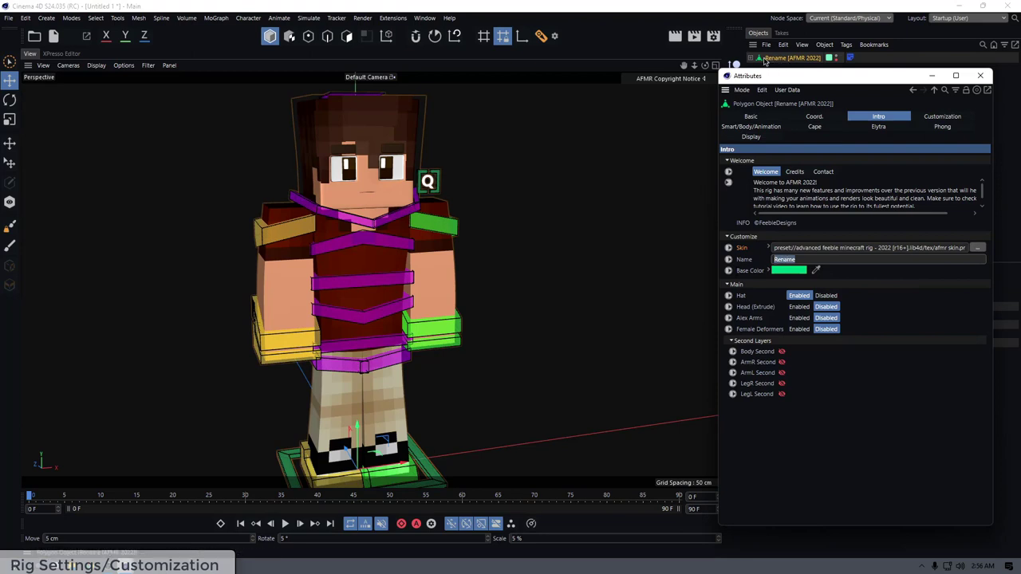
pyautogui.click(807, 260)
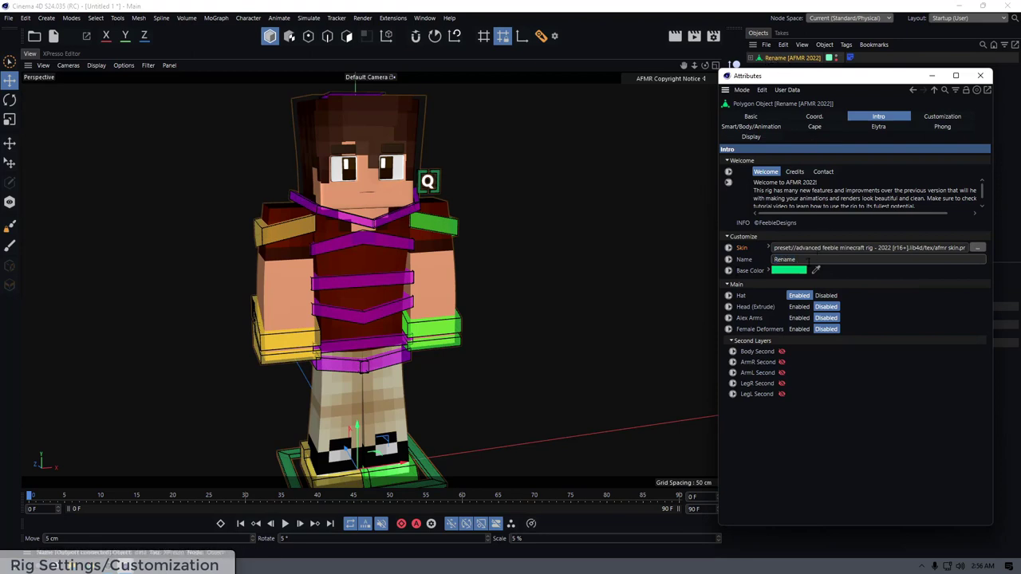
pyautogui.write('Steve')
pyautogui.press('Return')
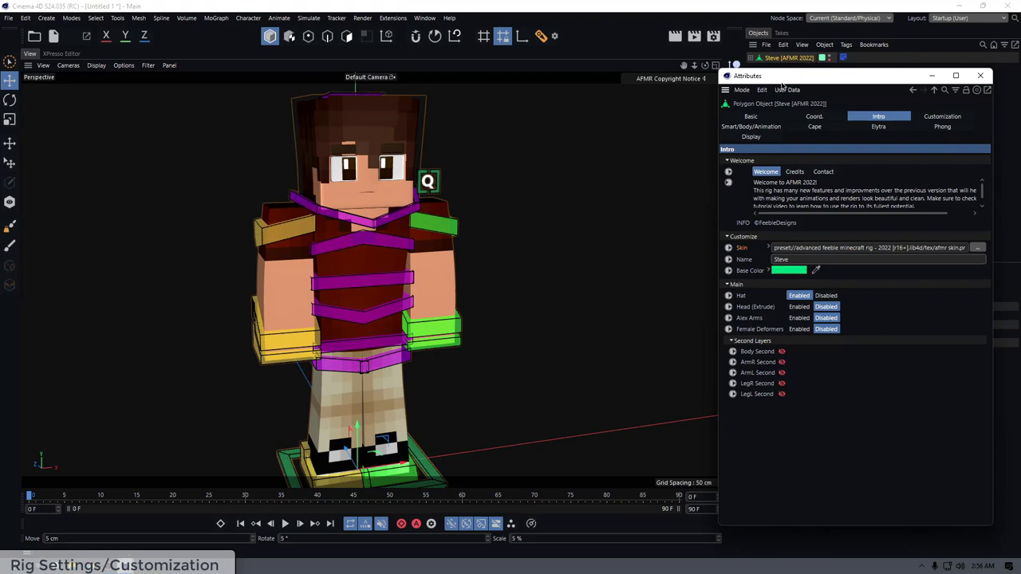
pyautogui.moveTo(789, 260); pyautogui.dragTo(746, 274)
pyautogui.write('Alex')
pyautogui.press('Return')
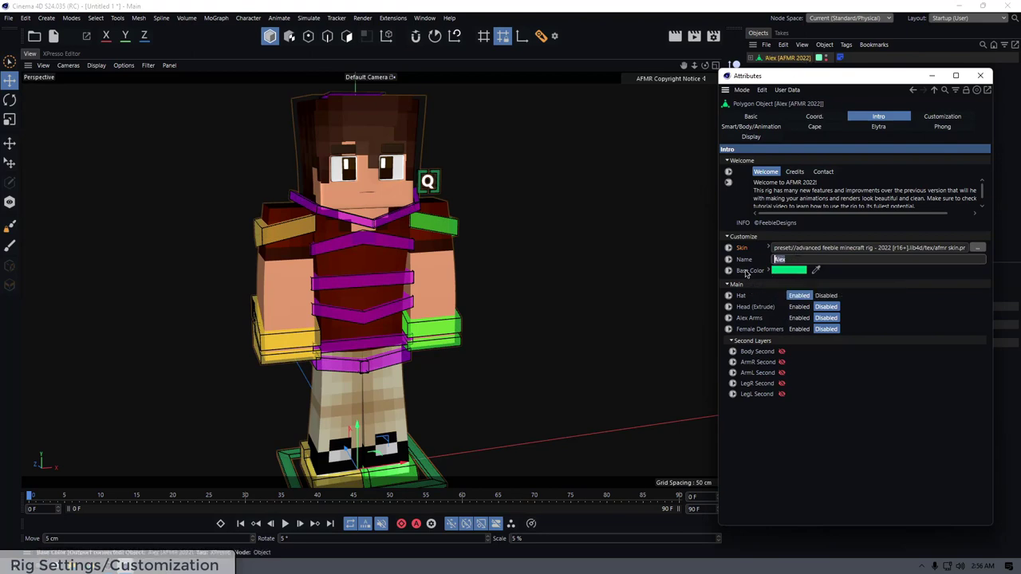
# - Rename the rig as Feebie
pyautogui.write('Feebie')
pyautogui.press('Return')
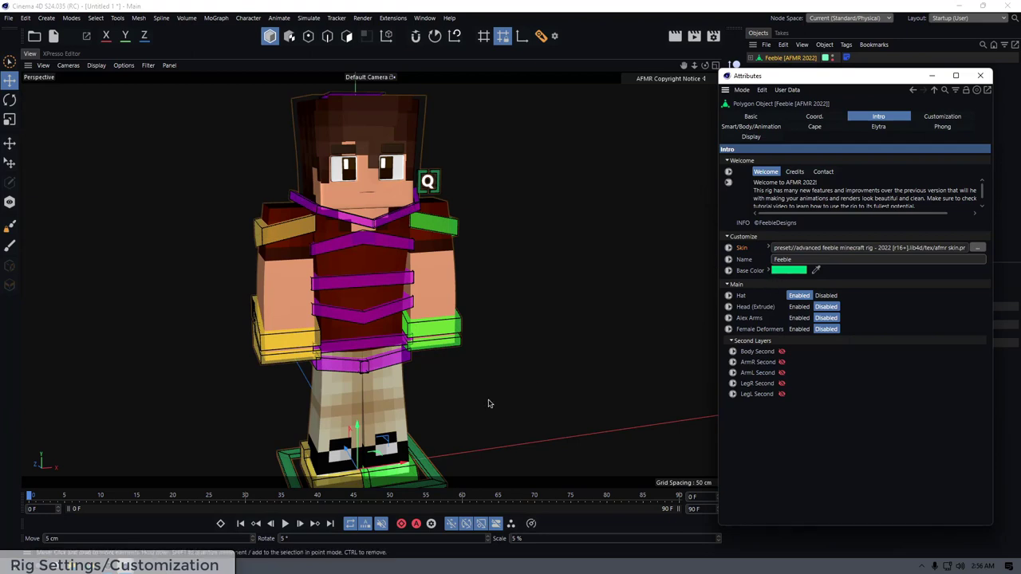
# - Set the rig's Base Color to blue with hue 215°, saturation 100% and value 76.078%, and inspect the recolored controllers
pyautogui.scroll(-1, 466, 377)
pyautogui.keyDown('alt'); pyautogui.moveTo(466, 377); pyautogui.dragTo(417, 387); pyautogui.keyUp('alt')
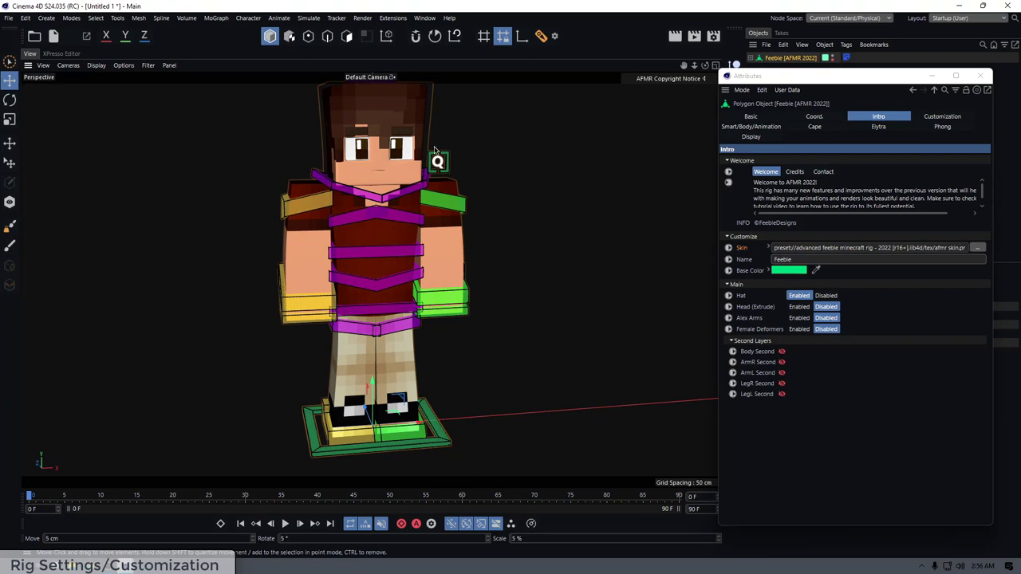
pyautogui.scroll(5, 448, 161)
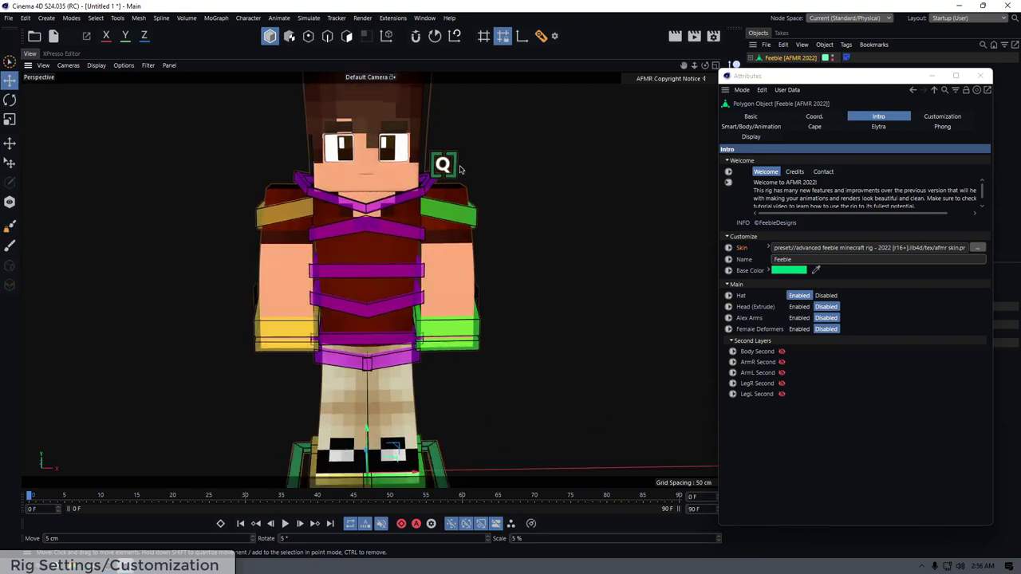
pyautogui.click(789, 270)
pyautogui.moveTo(735, 221); pyautogui.dragTo(606, 221)
pyautogui.moveTo(679, 266); pyautogui.dragTo(693, 263)
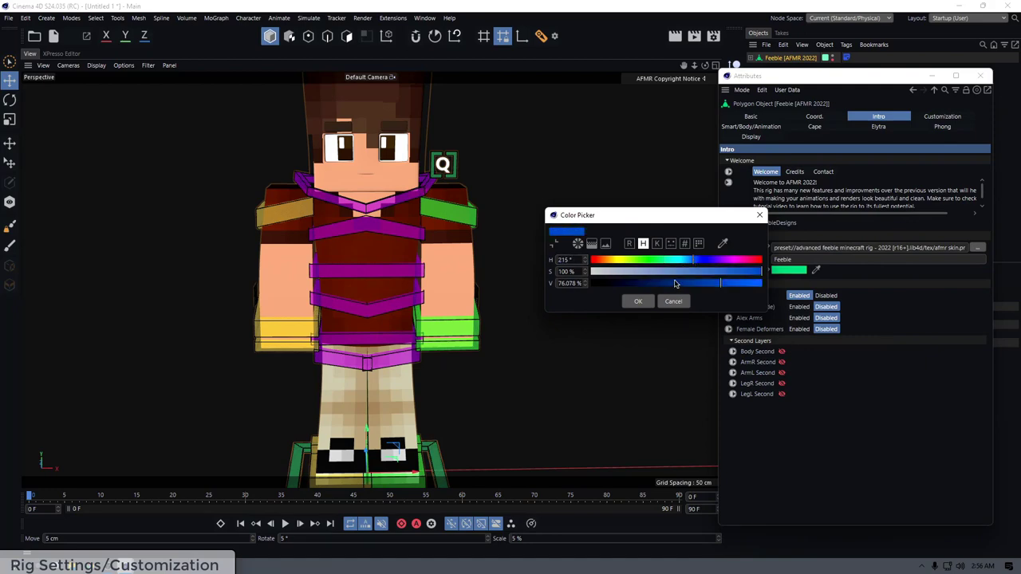
pyautogui.click(638, 301)
pyautogui.keyDown('alt'); pyautogui.moveTo(582, 278); pyautogui.dragTo(442, 173); pyautogui.keyUp('alt')
pyautogui.scroll(-6, 439, 172)
pyautogui.keyDown('alt'); pyautogui.moveTo(444, 316); pyautogui.dragTo(435, 318); pyautogui.keyUp('alt')
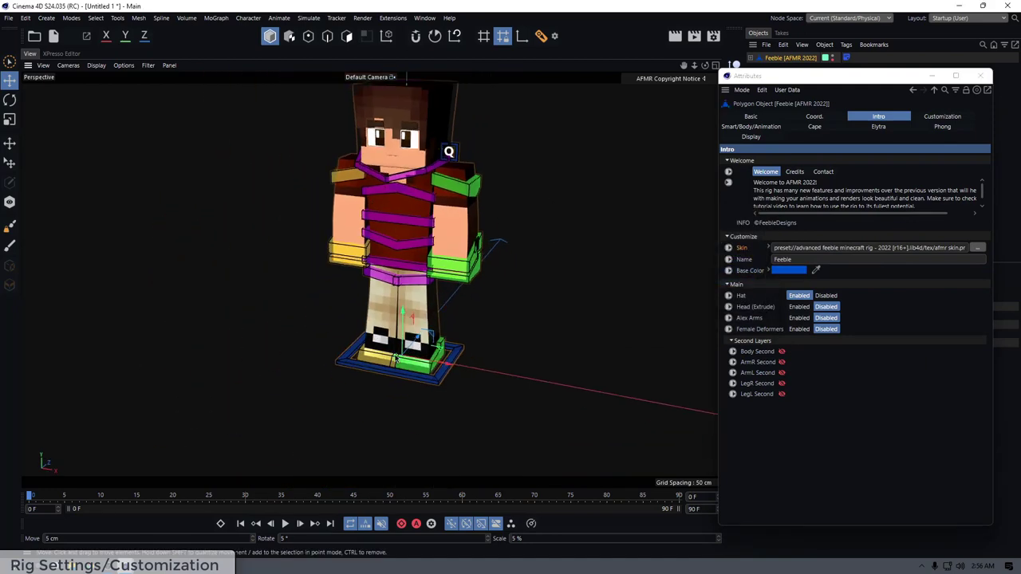
pyautogui.scroll(2, 435, 318)
pyautogui.keyDown('alt'); pyautogui.moveTo(435, 318); pyautogui.dragTo(405, 398, button='middle'); pyautogui.keyUp('alt')
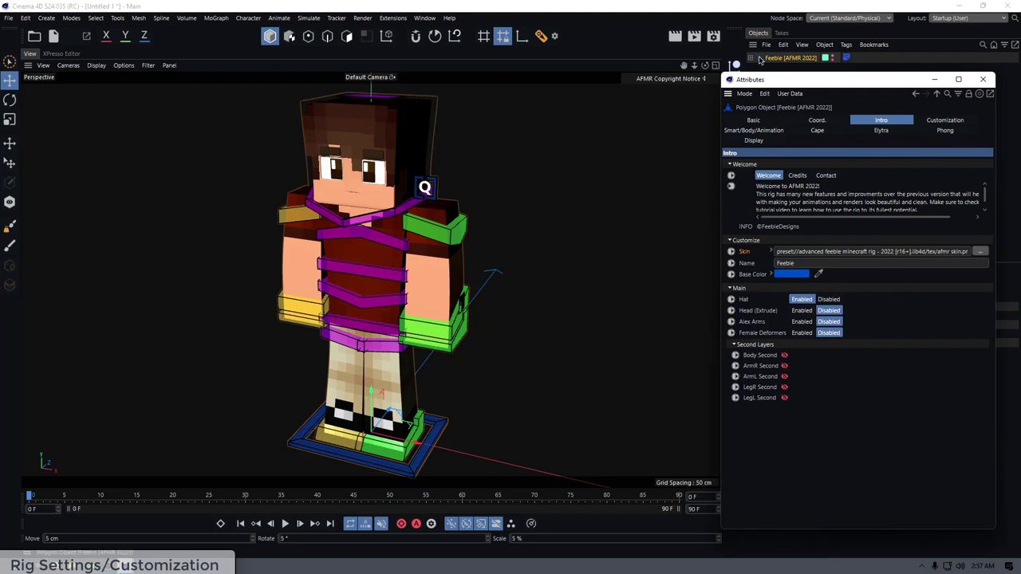
pyautogui.moveTo(748, 80); pyautogui.dragTo(755, 78)
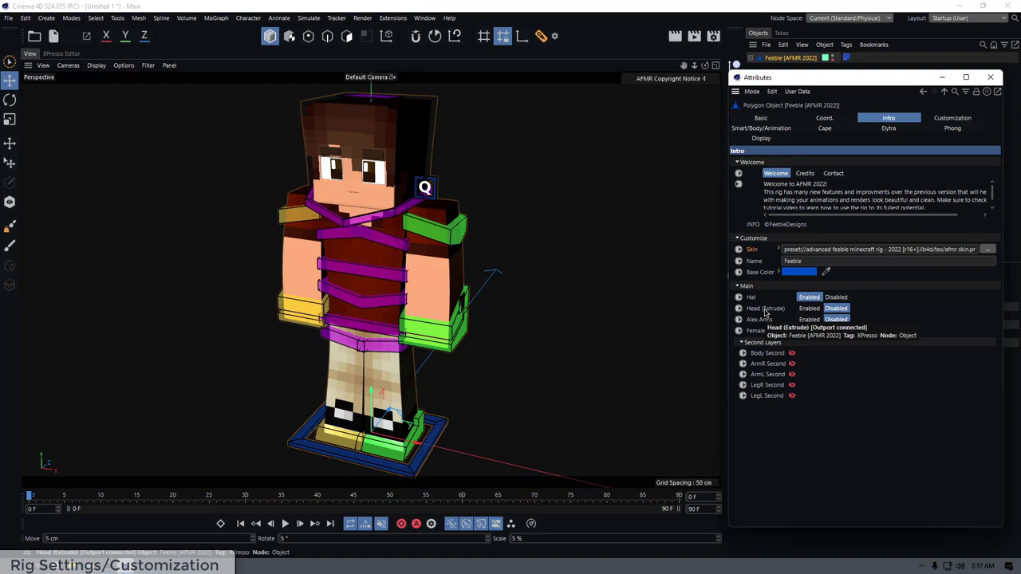
# - Frame the rig's head, try disabling the Hat layer, and enable it again
pyautogui.click(321, 132)
pyautogui.keyDown('alt'); pyautogui.moveTo(321, 132); pyautogui.dragTo(284, 120); pyautogui.keyUp('alt')
pyautogui.scroll(5, 348, 127)
pyautogui.moveTo(363, 112)
pyautogui.keyDown('alt'); pyautogui.mouseDown()
pyautogui.moveTo(321, 125)
pyautogui.moveTo(367, 109)
pyautogui.mouseUp(); pyautogui.keyUp('alt')
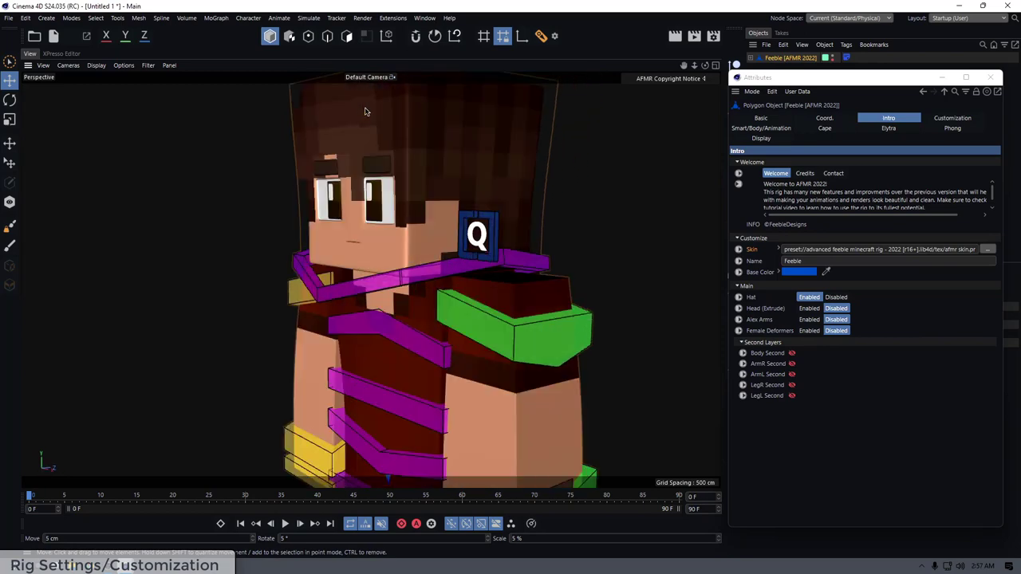
pyautogui.keyDown('alt'); pyautogui.moveTo(367, 109); pyautogui.dragTo(353, 184, button='middle'); pyautogui.keyUp('alt')
pyautogui.keyDown('alt'); pyautogui.moveTo(354, 184); pyautogui.dragTo(331, 202); pyautogui.keyUp('alt')
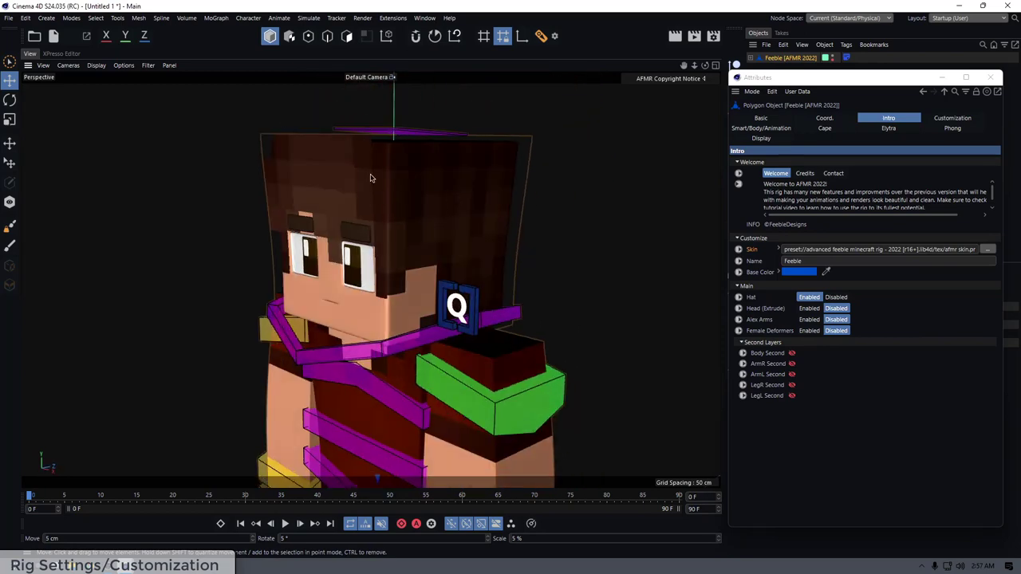
pyautogui.keyDown('alt'); pyautogui.moveTo(370, 177); pyautogui.dragTo(348, 178); pyautogui.keyUp('alt')
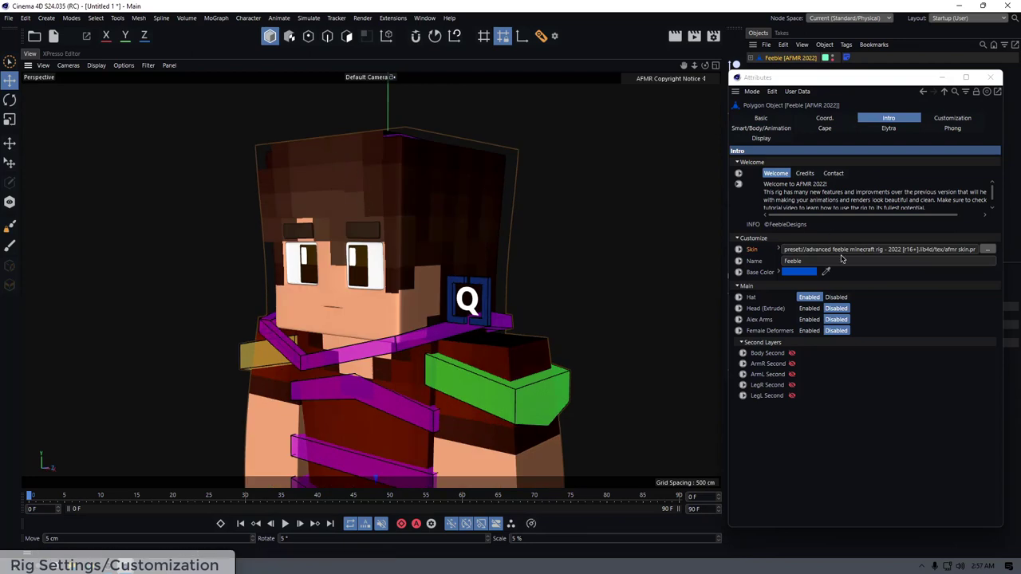
pyautogui.click(833, 297)
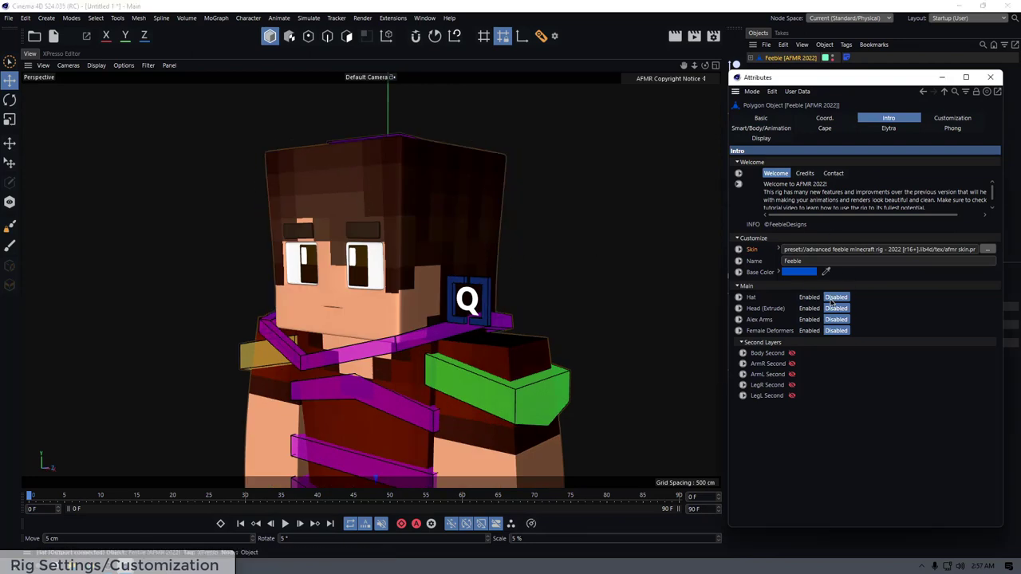
pyautogui.click(810, 297)
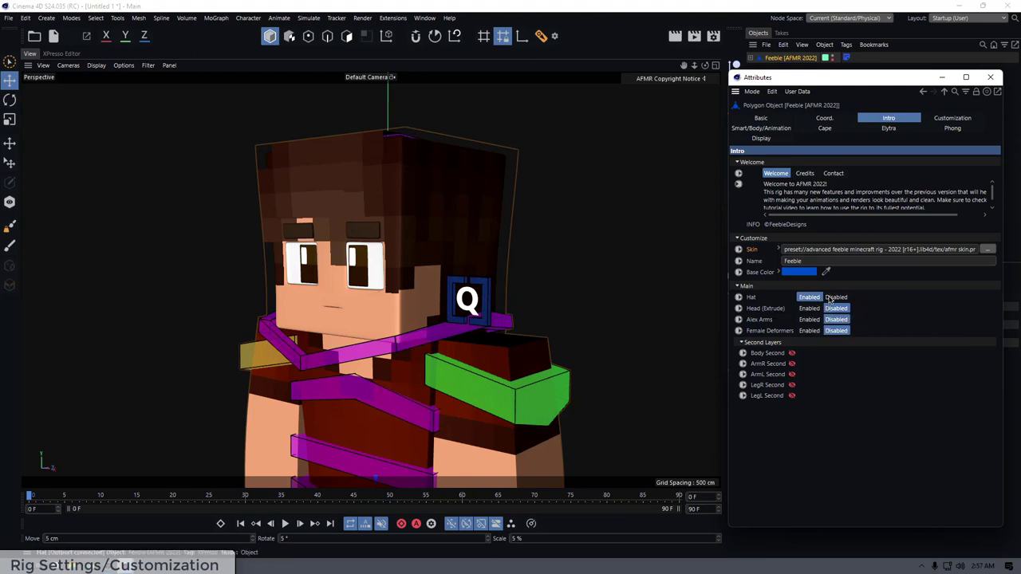
# - Try Head (Extrude) in place of the Hat layer, and restore both settings
pyautogui.click(808, 307)
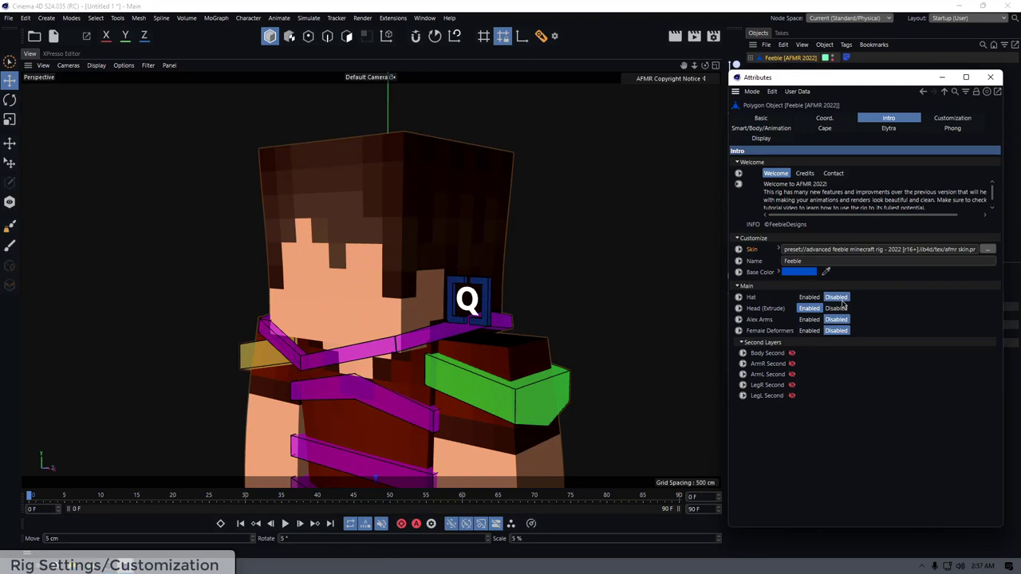
pyautogui.click(835, 307)
pyautogui.click(809, 296)
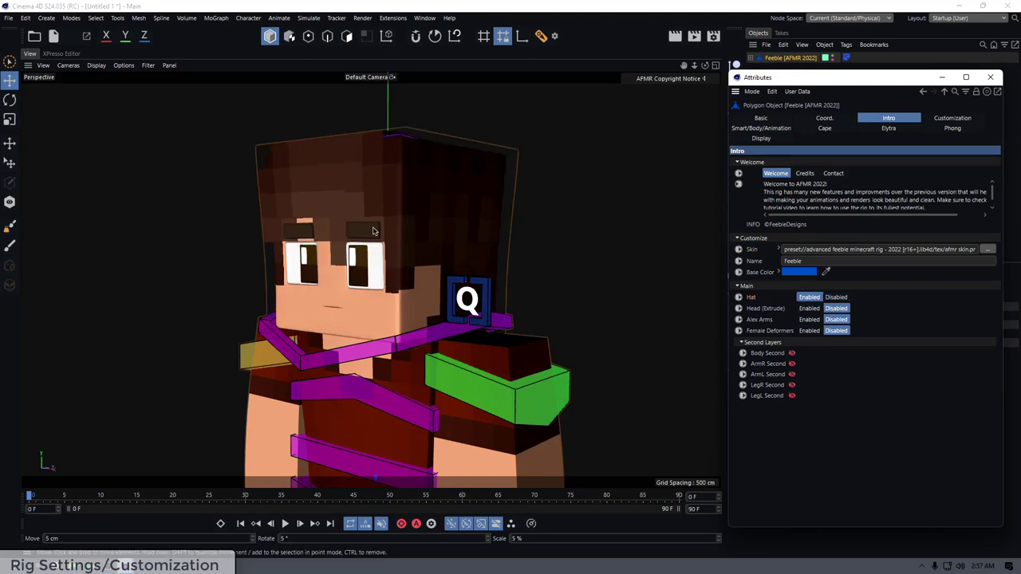
# - Enable Alex Arms in the rig's Main settings
pyautogui.keyDown('alt'); pyautogui.moveTo(687, 295); pyautogui.dragTo(418, 211, button='right'); pyautogui.keyUp('alt')
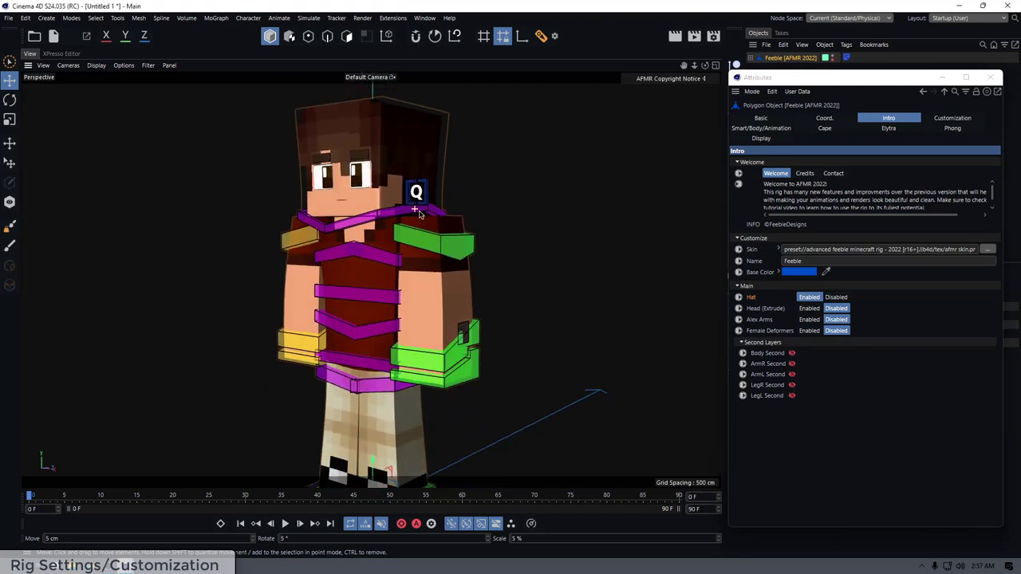
pyautogui.keyDown('alt'); pyautogui.moveTo(419, 211); pyautogui.dragTo(442, 216); pyautogui.keyUp('alt')
pyautogui.keyDown('alt'); pyautogui.moveTo(457, 249); pyautogui.dragTo(470, 245, button='right'); pyautogui.keyUp('alt')
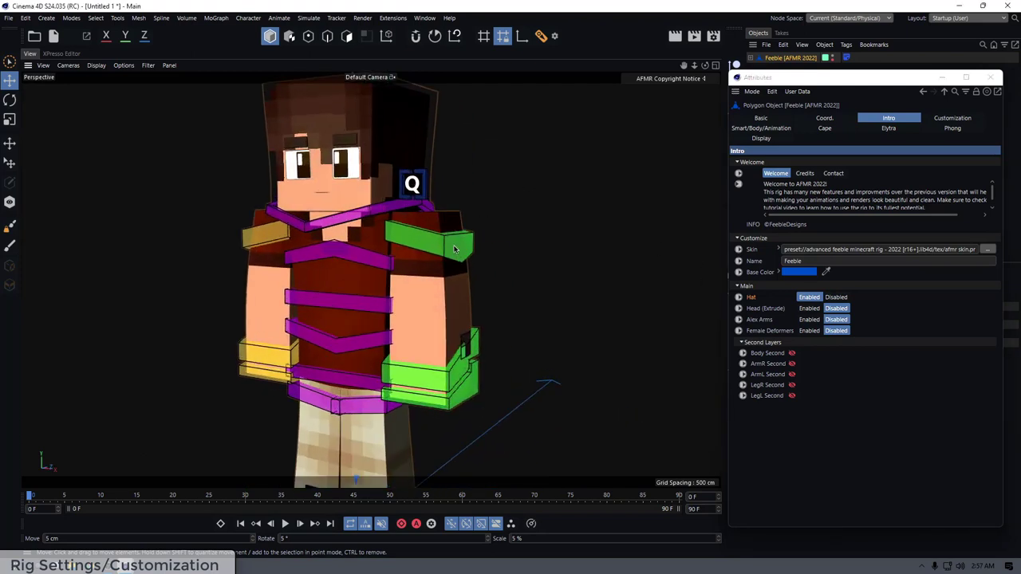
pyautogui.keyDown('alt'); pyautogui.moveTo(417, 246); pyautogui.dragTo(426, 247); pyautogui.keyUp('alt')
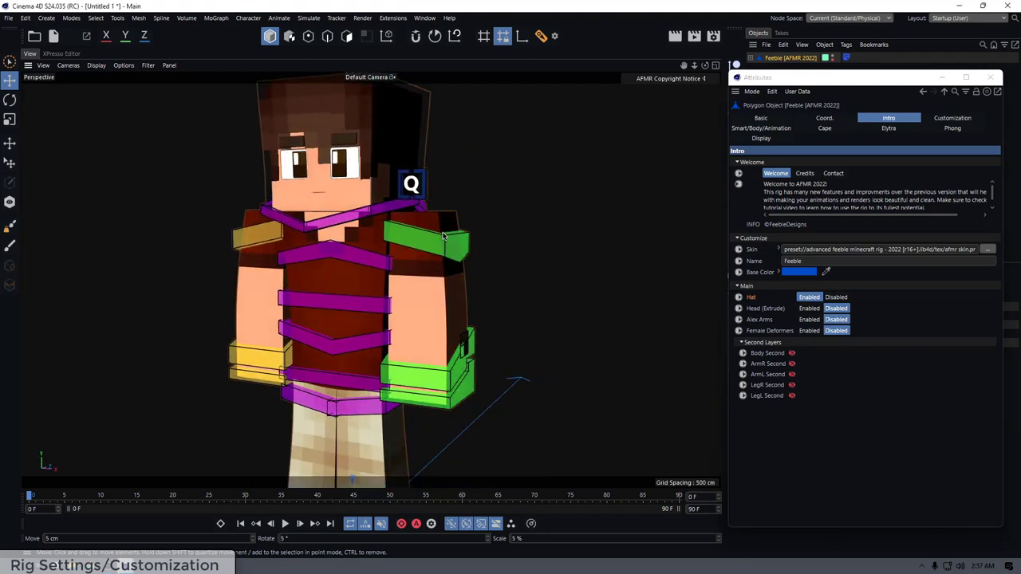
pyautogui.scroll(2, 427, 238)
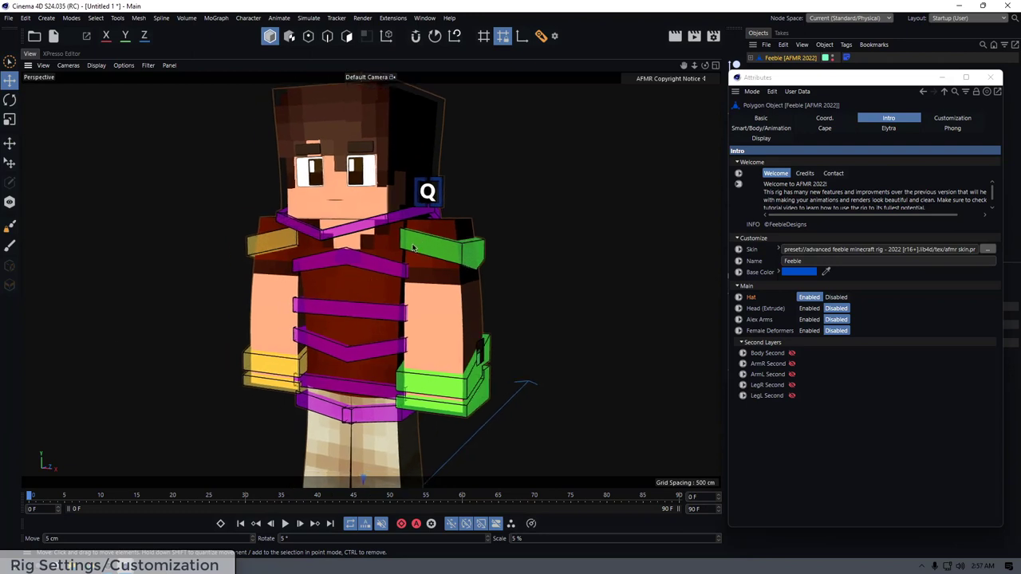
pyautogui.keyDown('alt'); pyautogui.moveTo(401, 245); pyautogui.dragTo(400, 253, button='middle'); pyautogui.keyUp('alt')
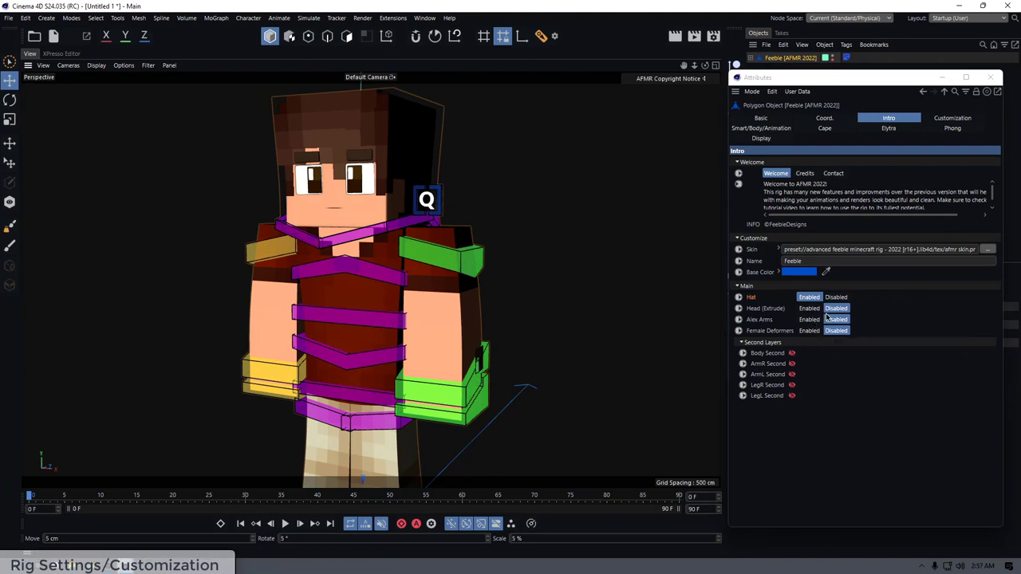
pyautogui.click(809, 320)
# - Examine the width of both Alex arms and their controllers from the front and the sides
pyautogui.scroll(4, 445, 295)
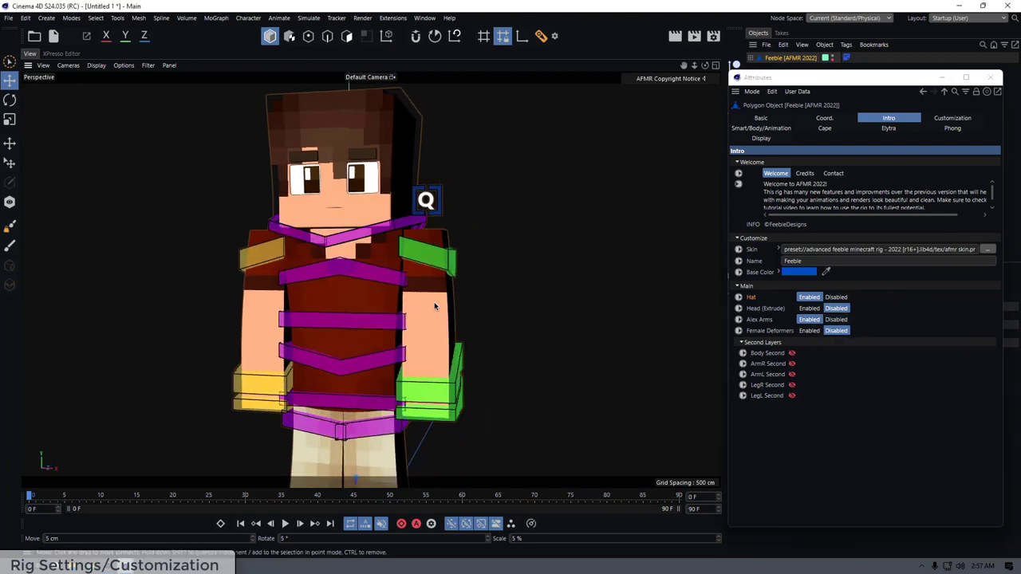
pyautogui.scroll(3, 178, 280)
pyautogui.scroll(-5, 216, 282)
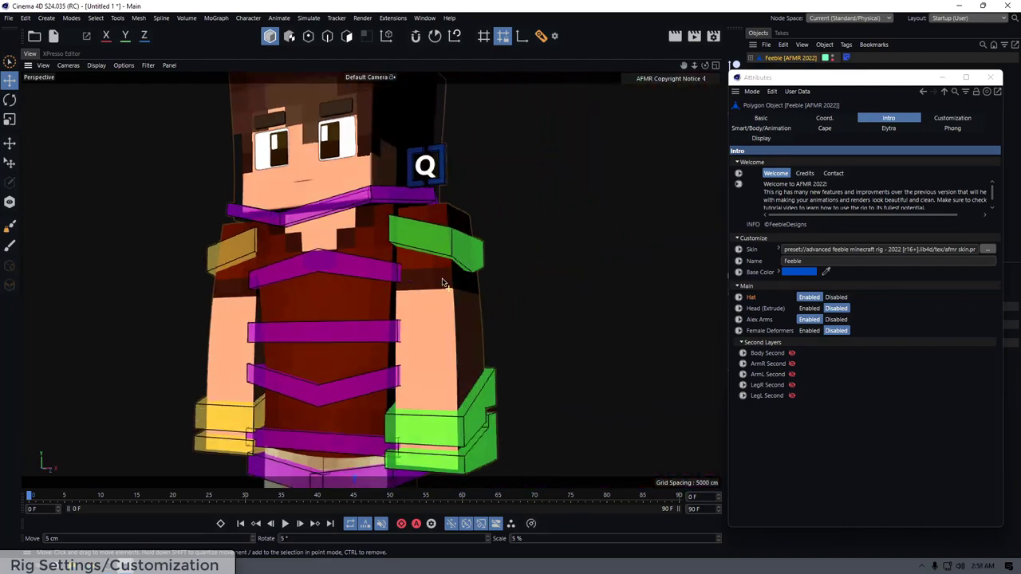
pyautogui.keyDown('alt'); pyautogui.moveTo(473, 294); pyautogui.dragTo(257, 277); pyautogui.keyUp('alt')
pyautogui.keyDown('alt'); pyautogui.moveTo(257, 278); pyautogui.dragTo(275, 278, button='middle'); pyautogui.keyUp('alt')
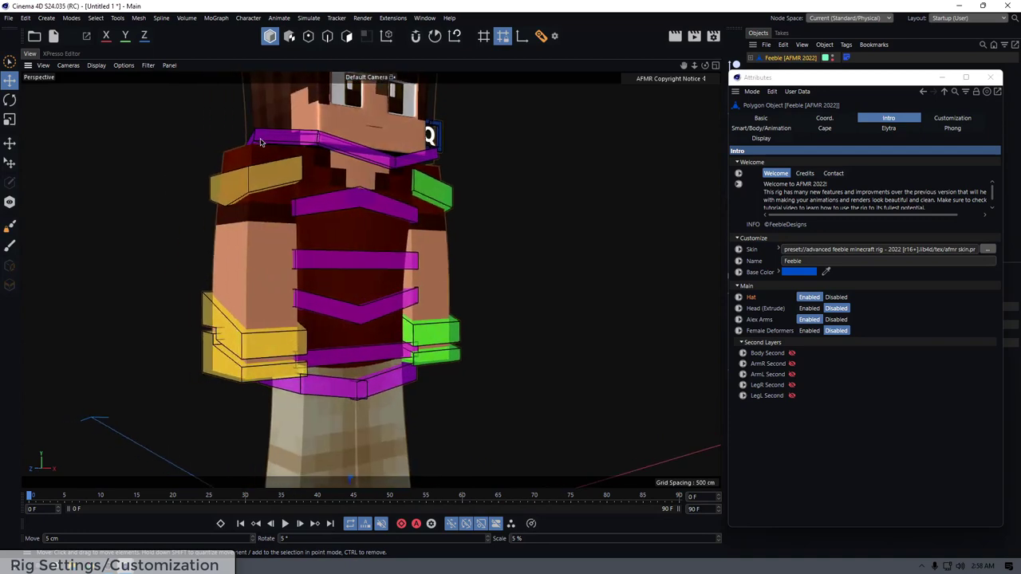
pyautogui.keyDown('alt'); pyautogui.moveTo(236, 387); pyautogui.dragTo(223, 316); pyautogui.keyUp('alt')
pyautogui.keyDown('alt'); pyautogui.moveTo(280, 276); pyautogui.dragTo(274, 288, button='middle'); pyautogui.keyUp('alt')
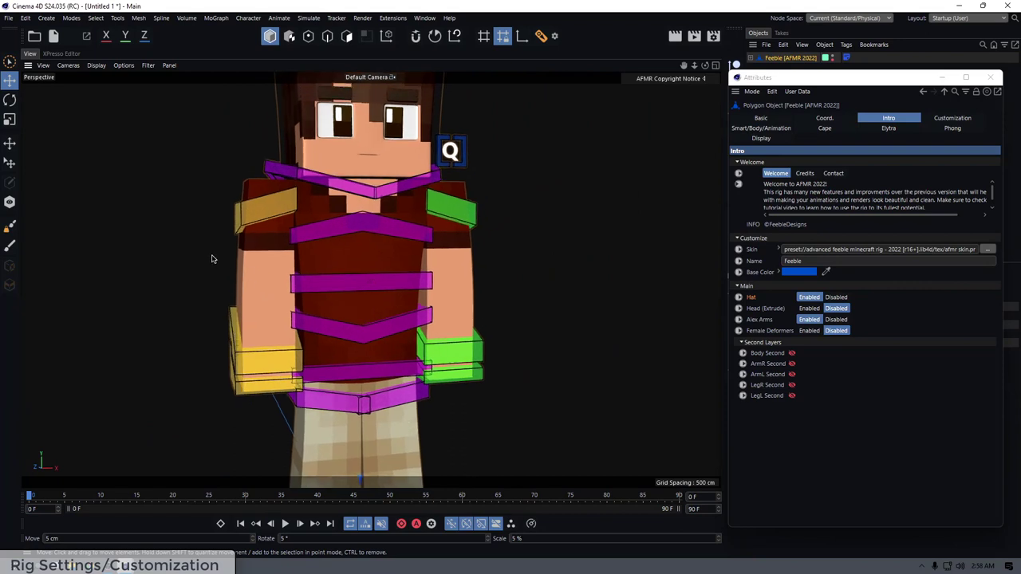
pyautogui.keyDown('alt'); pyautogui.moveTo(211, 259); pyautogui.dragTo(233, 273); pyautogui.keyUp('alt')
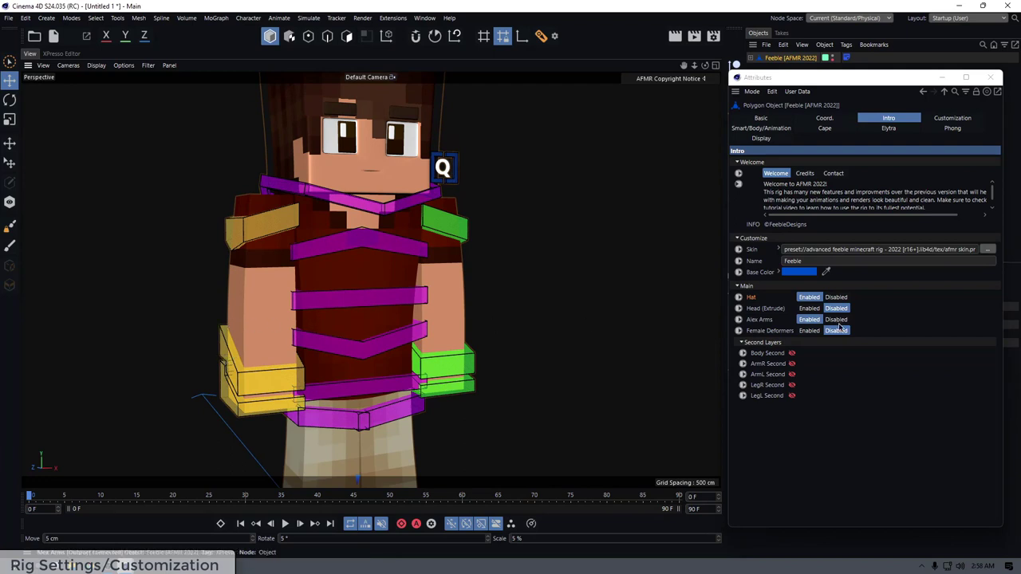
pyautogui.keyDown('alt'); pyautogui.moveTo(252, 340); pyautogui.dragTo(248, 312); pyautogui.keyUp('alt')
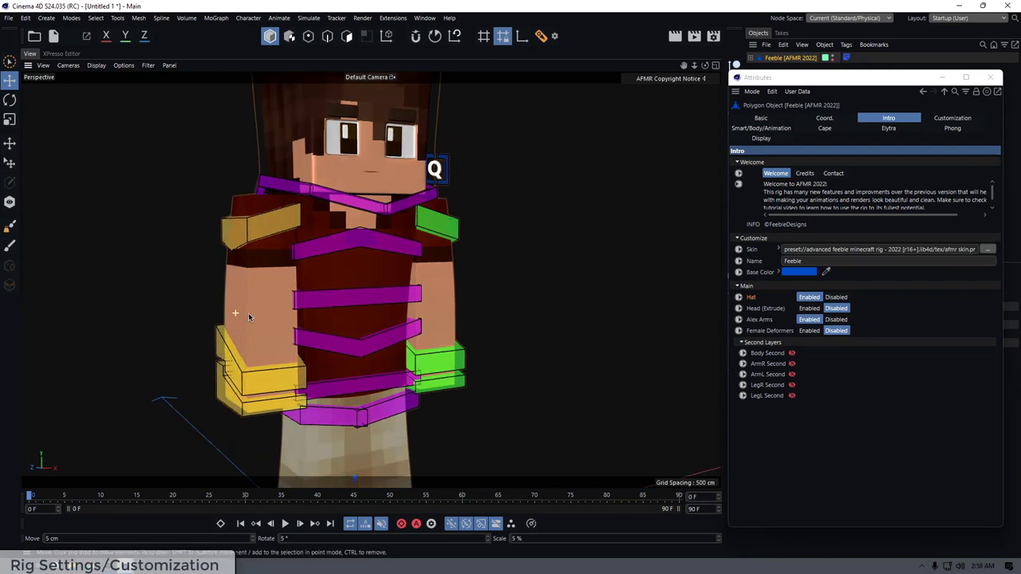
pyautogui.keyDown('alt'); pyautogui.moveTo(289, 270); pyautogui.dragTo(300, 292, button='middle'); pyautogui.keyUp('alt')
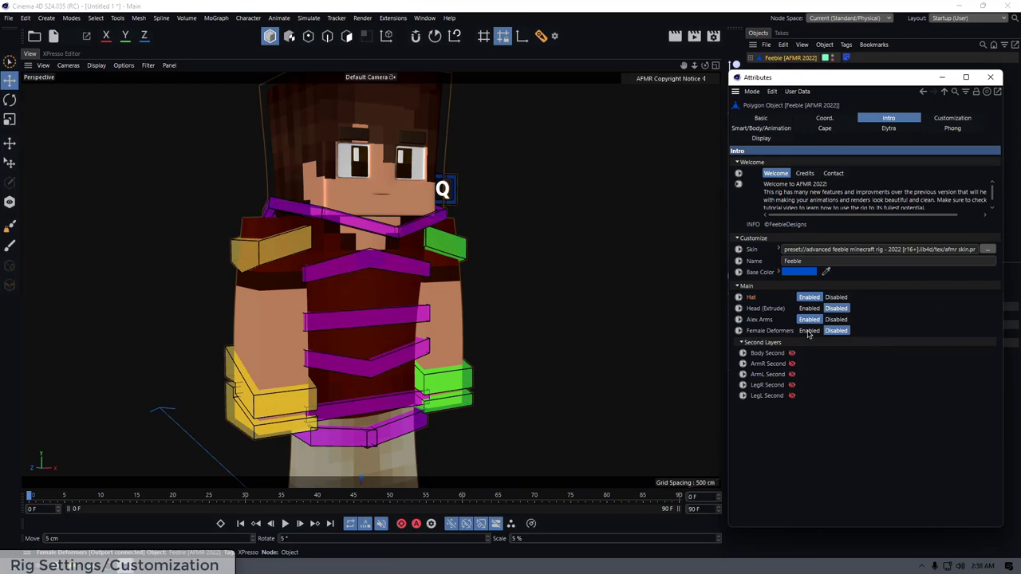
# - Try the Female Deformers, inspect the torso shape from several angles, and disable them again
pyautogui.click(808, 331)
pyautogui.keyDown('alt'); pyautogui.moveTo(403, 298); pyautogui.dragTo(348, 292); pyautogui.keyUp('alt')
pyautogui.keyDown('alt'); pyautogui.moveTo(391, 366); pyautogui.dragTo(374, 273, button='middle'); pyautogui.keyUp('alt')
pyautogui.keyDown('alt'); pyautogui.moveTo(374, 274); pyautogui.dragTo(347, 279); pyautogui.keyUp('alt')
pyautogui.scroll(3, 309, 178)
pyautogui.keyDown('alt'); pyautogui.moveTo(310, 179); pyautogui.dragTo(289, 183); pyautogui.keyUp('alt')
pyautogui.scroll(-3, 288, 184)
pyautogui.keyDown('alt'); pyautogui.moveTo(288, 186); pyautogui.dragTo(265, 226, button='middle'); pyautogui.keyUp('alt')
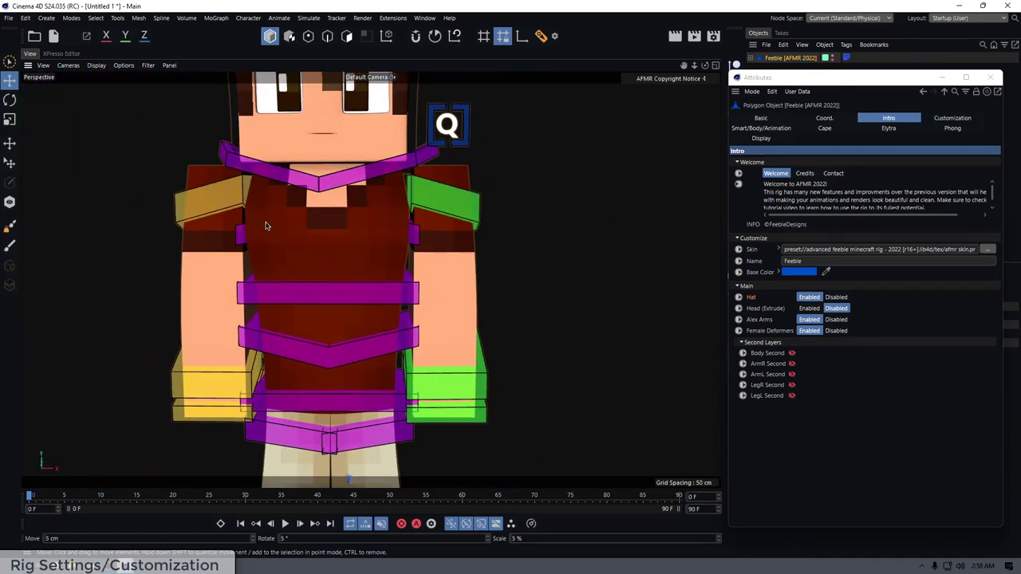
pyautogui.keyDown('alt'); pyautogui.moveTo(266, 225); pyautogui.dragTo(290, 219); pyautogui.keyUp('alt')
pyautogui.scroll(-2, 274, 220)
pyautogui.scroll(-2, 304, 212)
pyautogui.keyDown('alt'); pyautogui.moveTo(269, 222); pyautogui.dragTo(305, 235, button='middle'); pyautogui.keyUp('alt')
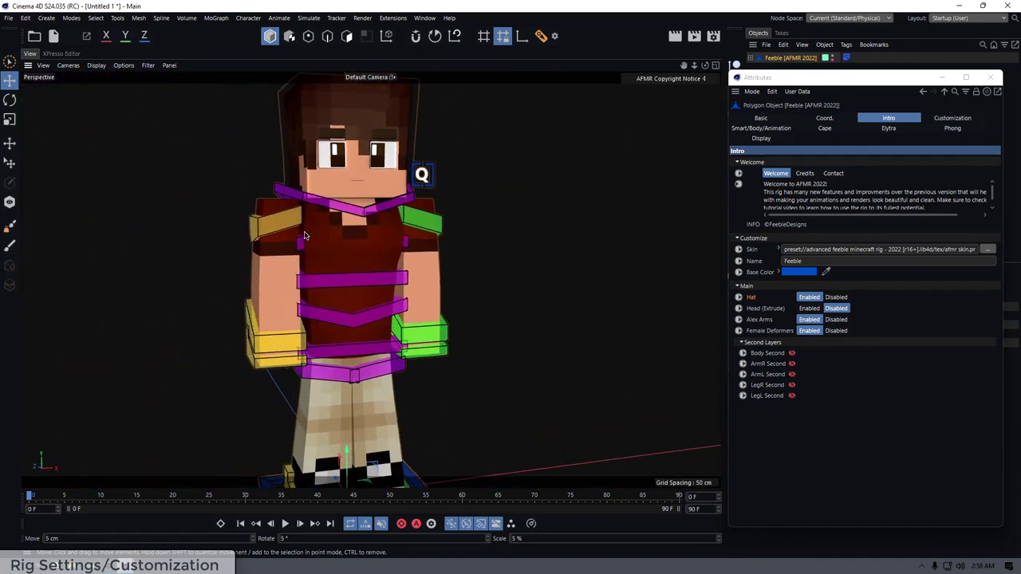
pyautogui.keyDown('alt'); pyautogui.moveTo(305, 235); pyautogui.dragTo(342, 244); pyautogui.keyUp('alt')
pyautogui.keyDown('alt'); pyautogui.moveTo(342, 244); pyautogui.dragTo(329, 270, button='middle'); pyautogui.keyUp('alt')
pyautogui.scroll(3, 322, 254)
pyautogui.click(835, 330)
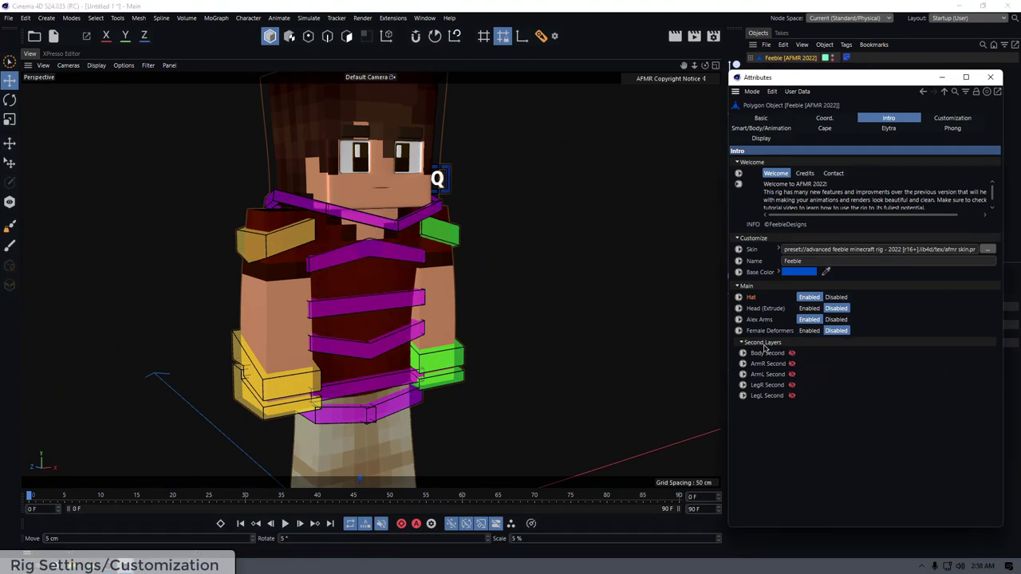
# - Make the second skin layers of the body, both arms and both legs visible
pyautogui.keyDown('alt'); pyautogui.moveTo(477, 273); pyautogui.dragTo(372, 264); pyautogui.keyUp('alt')
pyautogui.scroll(1, 312, 270)
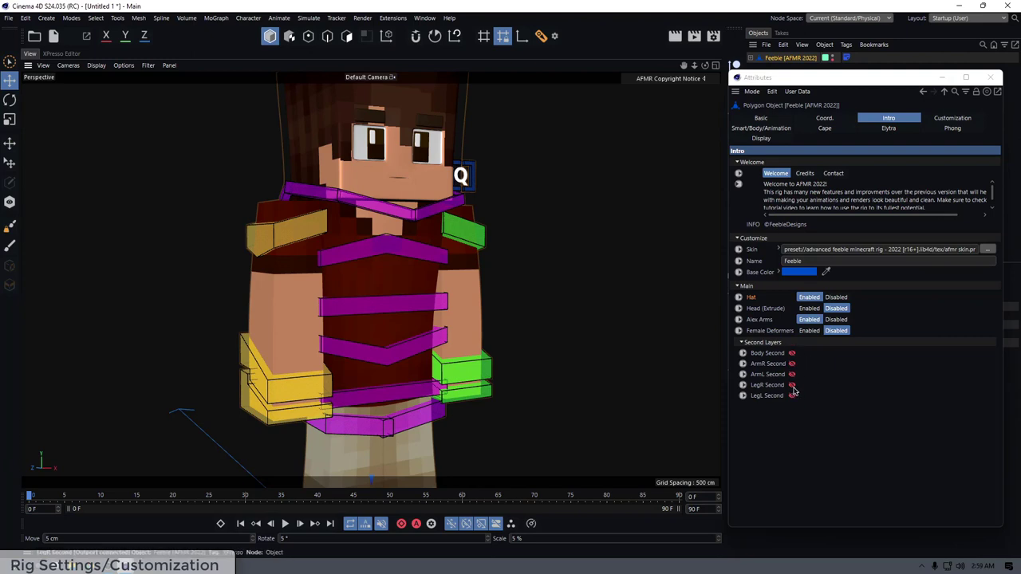
pyautogui.click(792, 355)
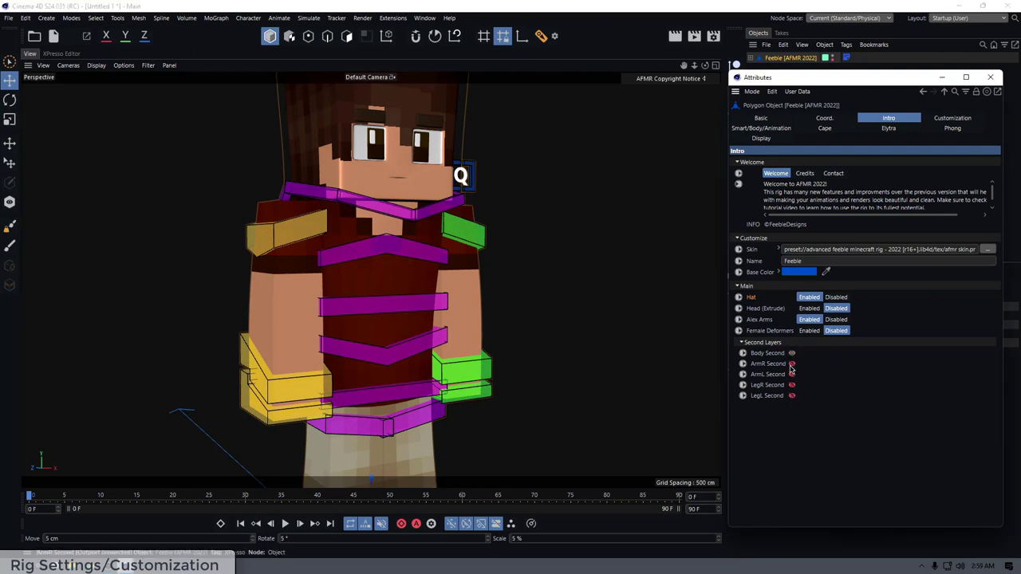
pyautogui.click(792, 364)
pyautogui.click(792, 374)
pyautogui.click(792, 386)
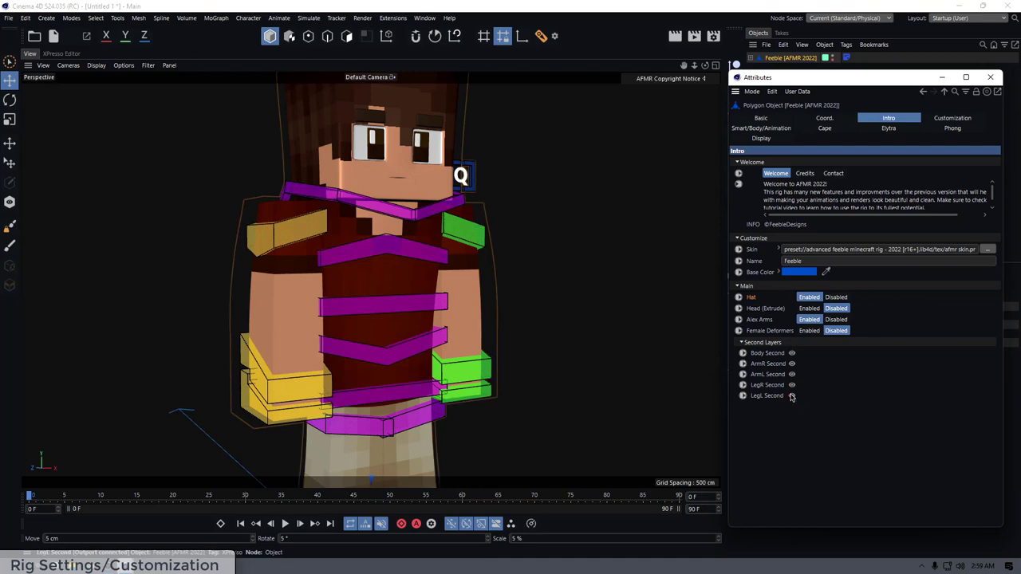
# - Open the rig's Customization settings and look through the available options
pyautogui.click(945, 118)
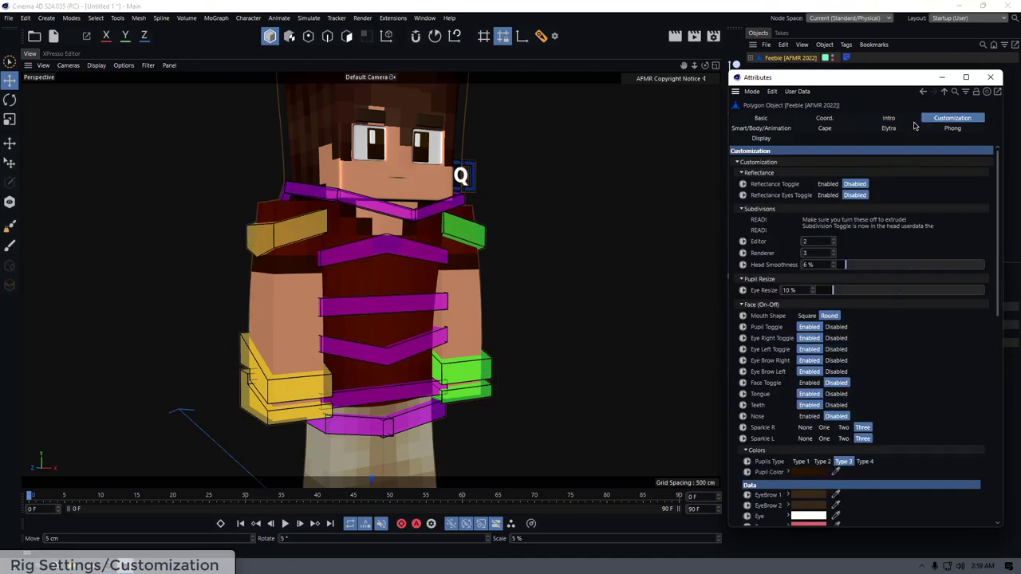
pyautogui.scroll(-5, 741, 220)
pyautogui.scroll(5, 742, 228)
pyautogui.moveTo(760, 78); pyautogui.dragTo(748, 69)
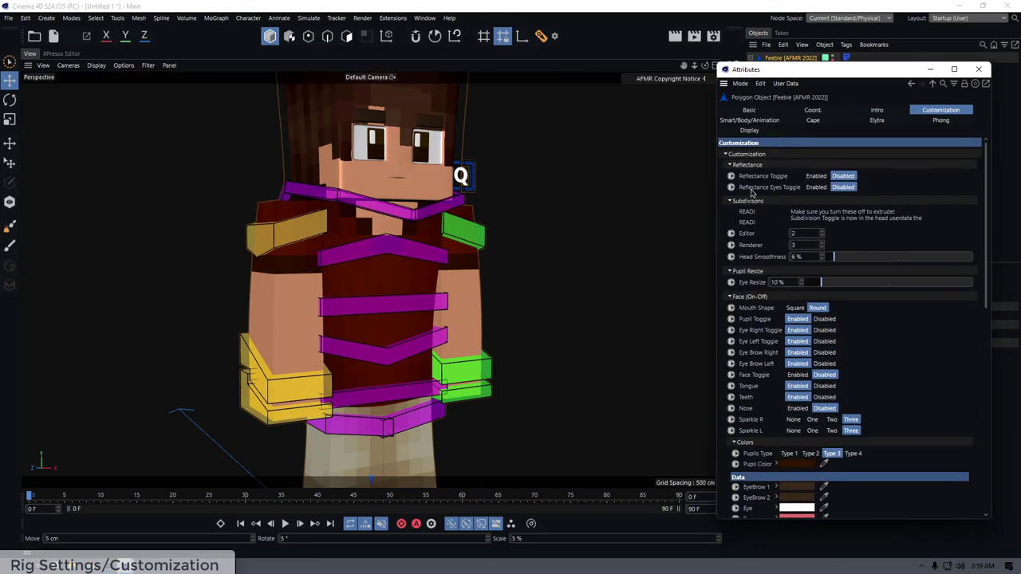
pyautogui.scroll(-3, 750, 208)
pyautogui.scroll(3, 746, 239)
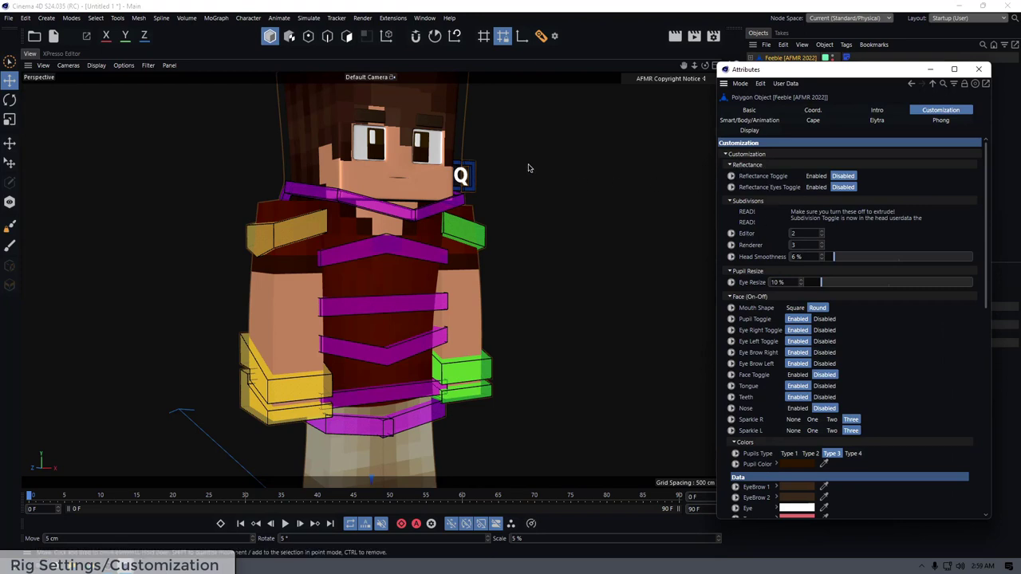
# - Try the Reflectance Toggle on the rig, inspect the highlights from several angles, and disable it again
pyautogui.keyDown('alt'); pyautogui.moveTo(523, 163); pyautogui.dragTo(496, 201, button='middle'); pyautogui.keyUp('alt')
pyautogui.keyDown('alt'); pyautogui.moveTo(496, 201); pyautogui.dragTo(456, 202); pyautogui.keyUp('alt')
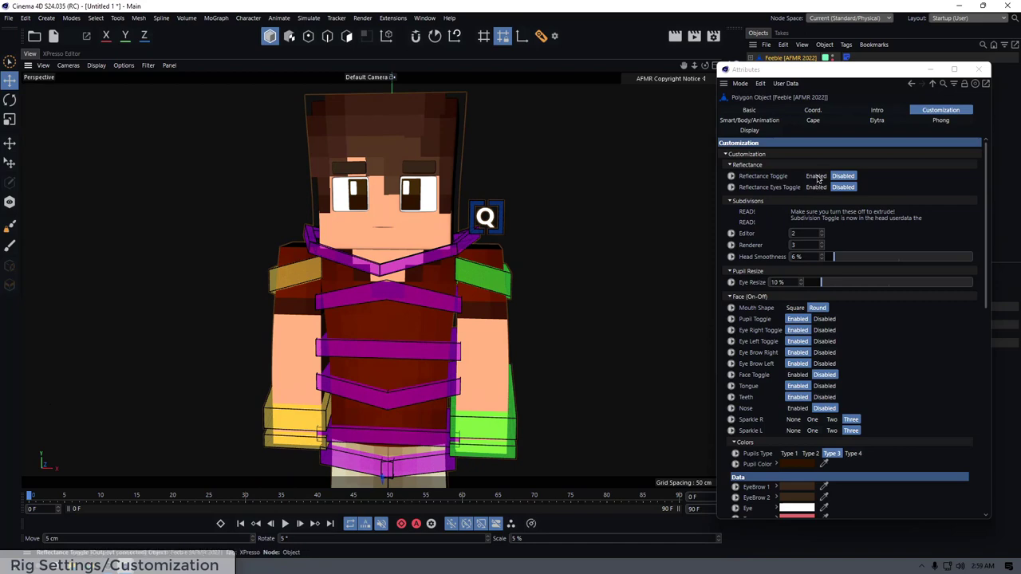
pyautogui.keyDown('alt'); pyautogui.moveTo(522, 181); pyautogui.dragTo(491, 209); pyautogui.keyUp('alt')
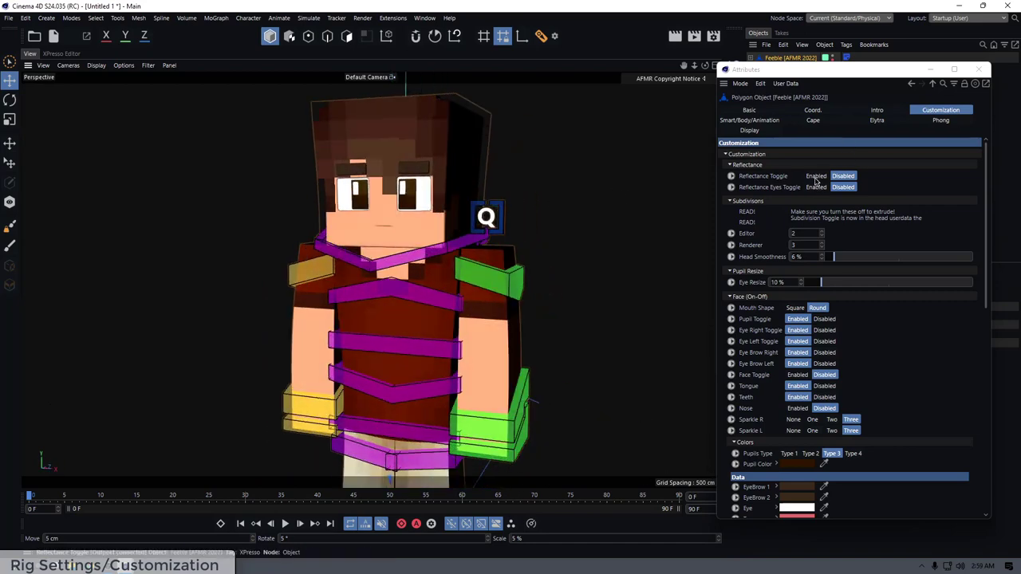
pyautogui.click(815, 176)
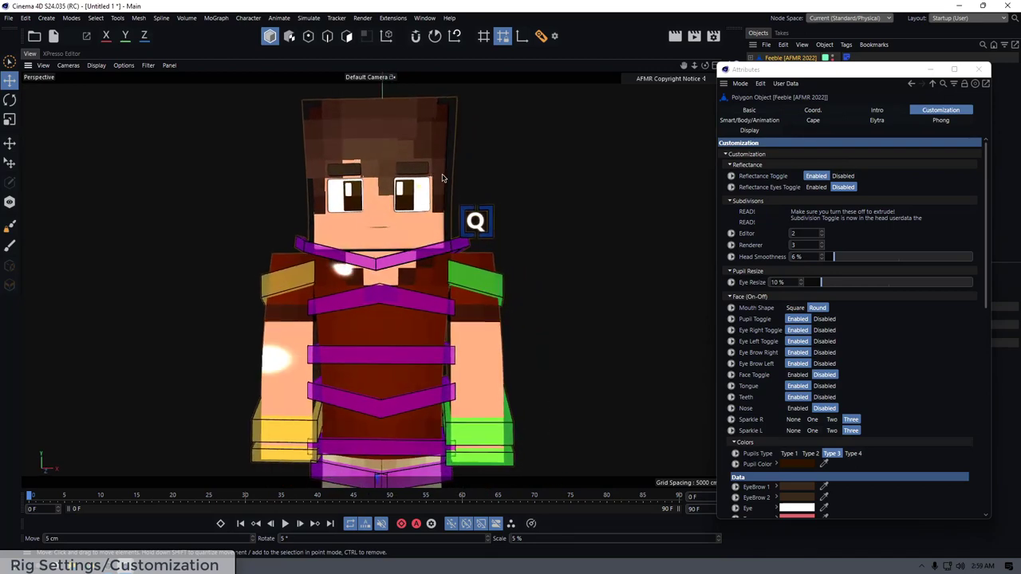
pyautogui.scroll(-5, 443, 178)
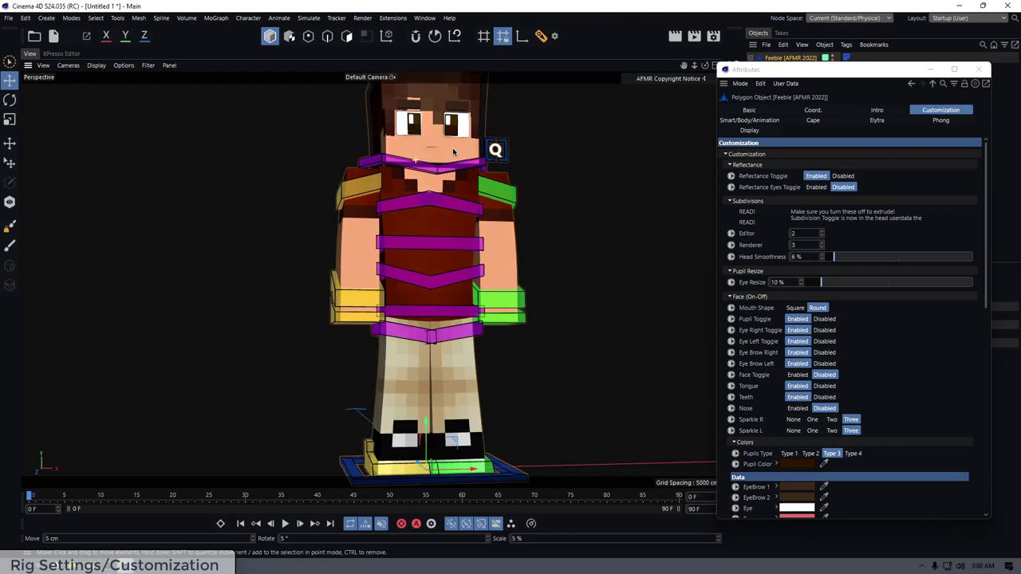
pyautogui.keyDown('alt'); pyautogui.moveTo(453, 151); pyautogui.dragTo(467, 137); pyautogui.keyUp('alt')
pyautogui.keyDown('alt'); pyautogui.moveTo(467, 136); pyautogui.dragTo(423, 207, button='middle'); pyautogui.keyUp('alt')
pyautogui.keyDown('alt'); pyautogui.moveTo(423, 207); pyautogui.dragTo(362, 208); pyautogui.keyUp('alt')
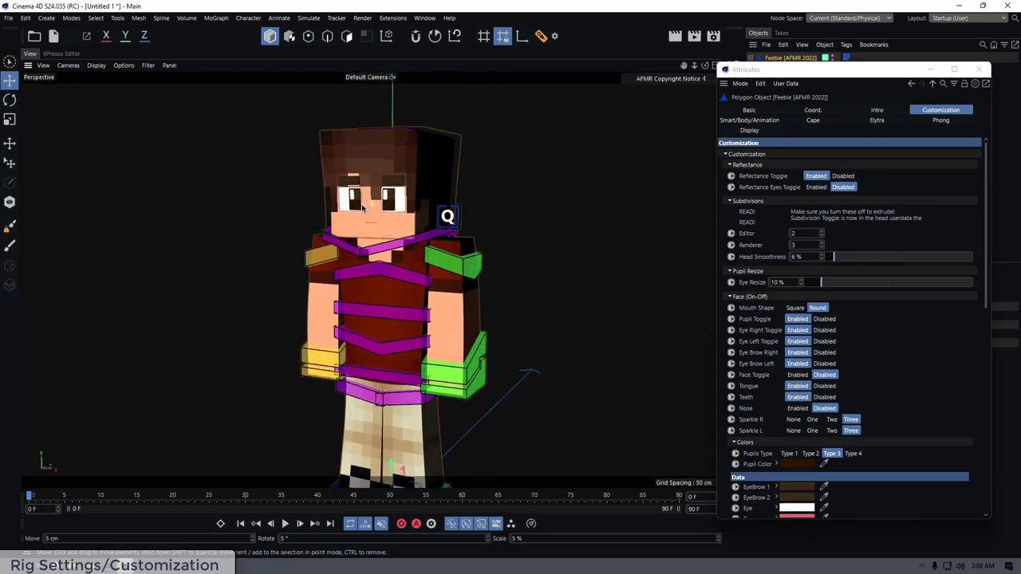
pyautogui.scroll(2, 361, 206)
pyautogui.click(843, 175)
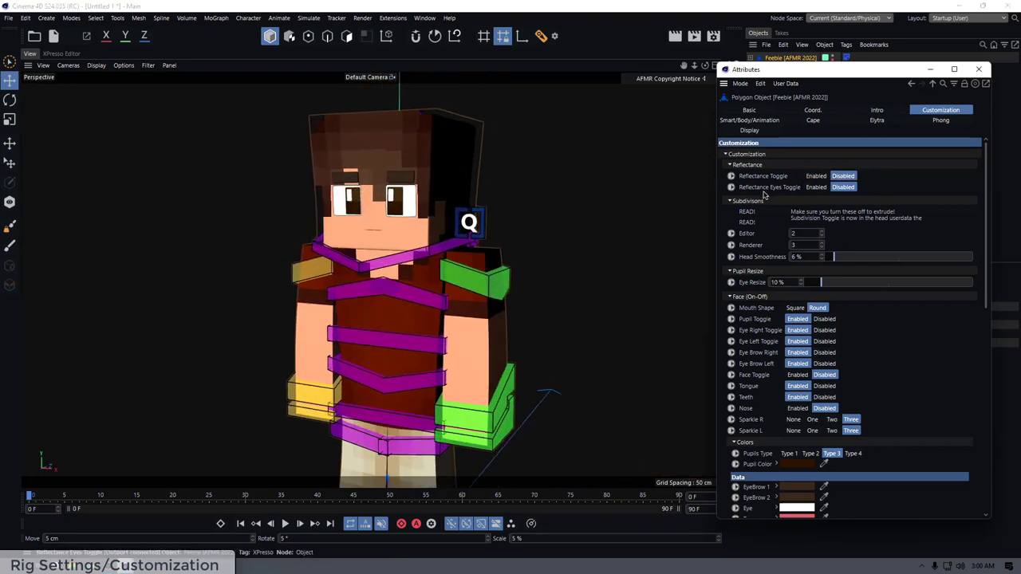
pyautogui.scroll(4, 361, 204)
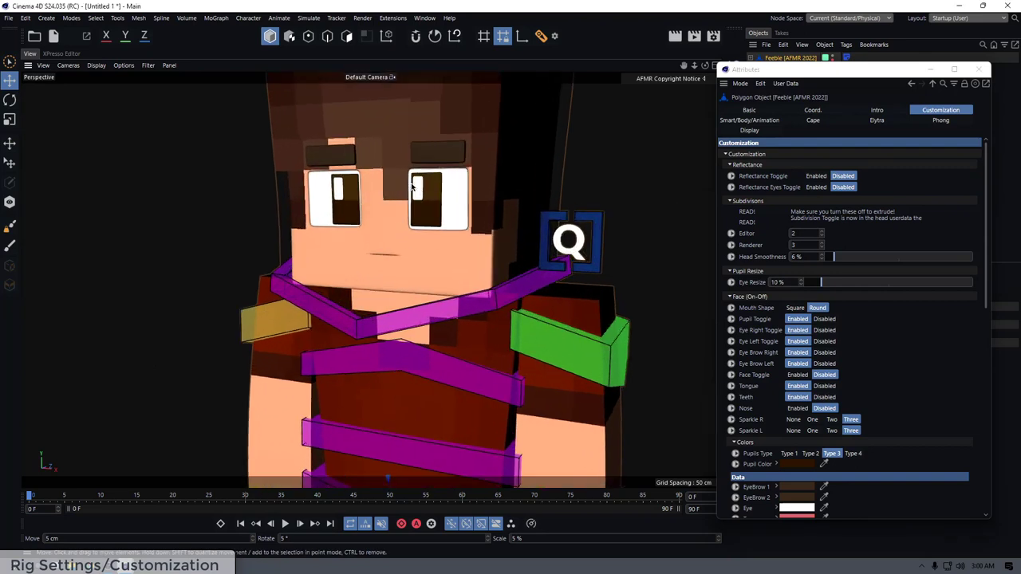
# - Try the Reflectance Eyes Toggle on the rig, inspect the eyes, and disable it again
pyautogui.click(815, 187)
pyautogui.keyDown('alt'); pyautogui.moveTo(428, 210); pyautogui.dragTo(438, 203); pyautogui.keyUp('alt')
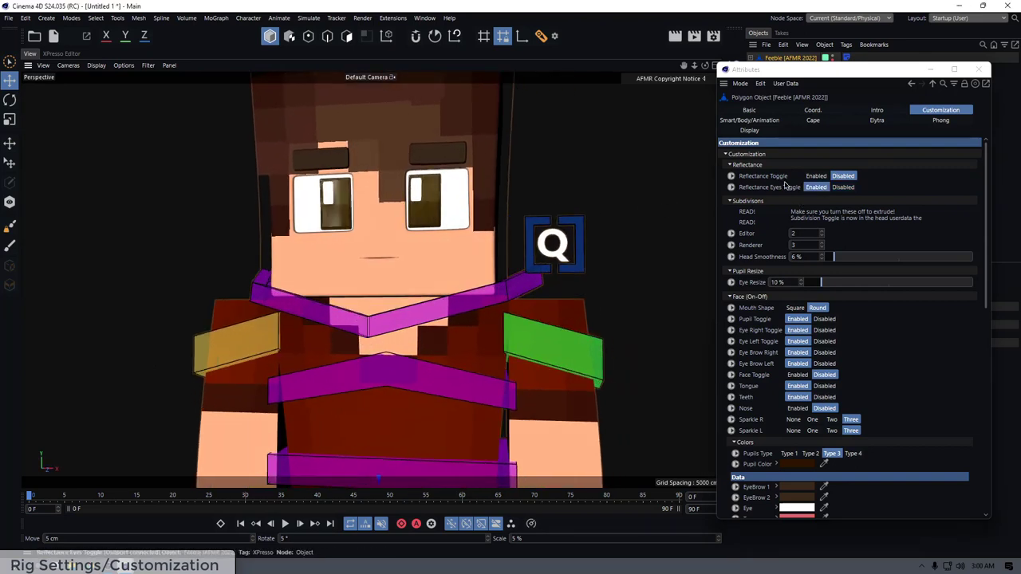
pyautogui.click(843, 186)
pyautogui.keyDown('alt'); pyautogui.moveTo(369, 209); pyautogui.dragTo(378, 207); pyautogui.keyUp('alt')
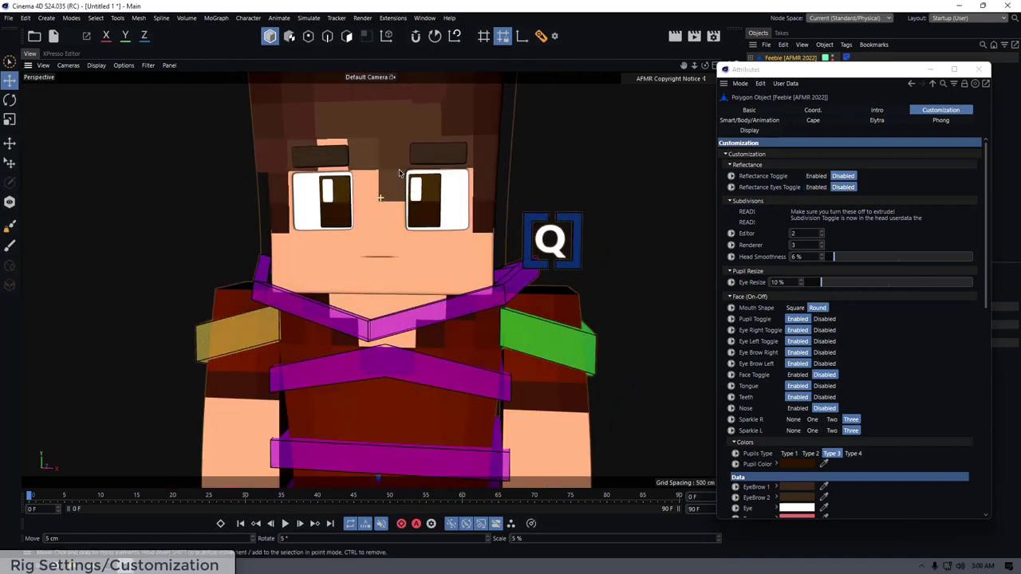
# - Try an Editor subdivision value of 0 on the rig and set it back to 2
pyautogui.scroll(-4, 400, 173)
pyautogui.click(793, 233)
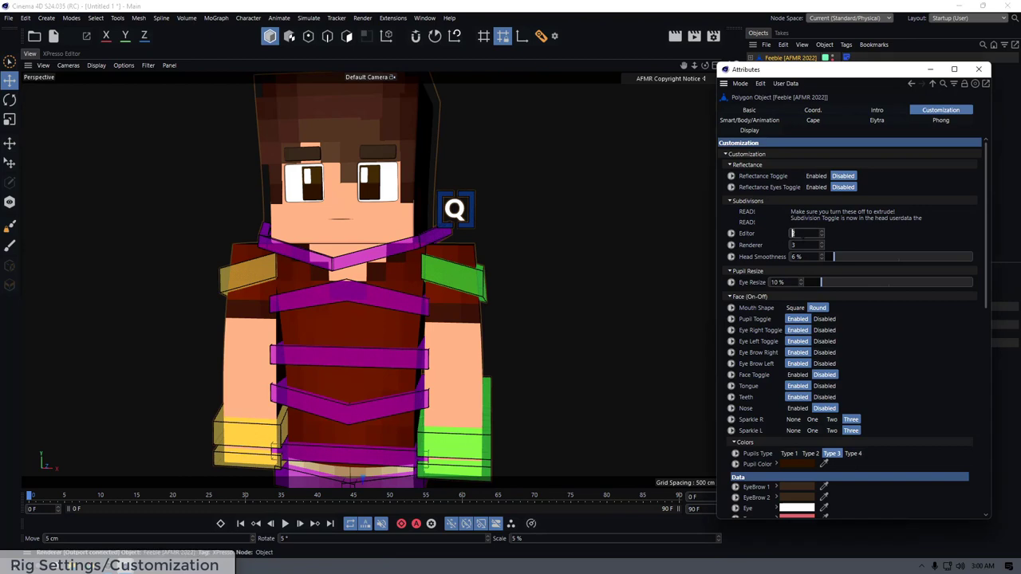
pyautogui.write('0')
pyautogui.press('Tab')
pyautogui.write('2')
pyautogui.press('Tab')
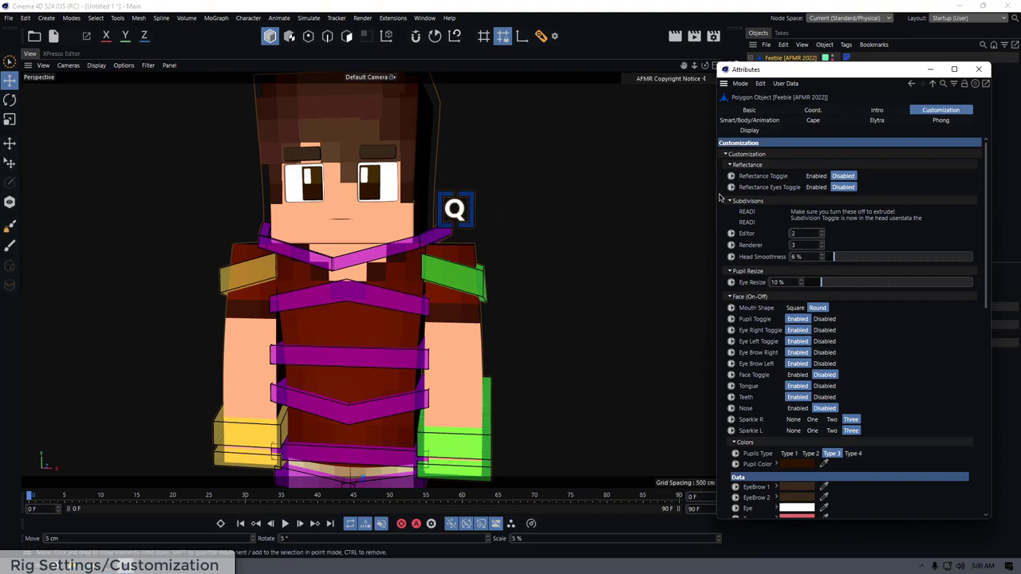
pyautogui.click(795, 233)
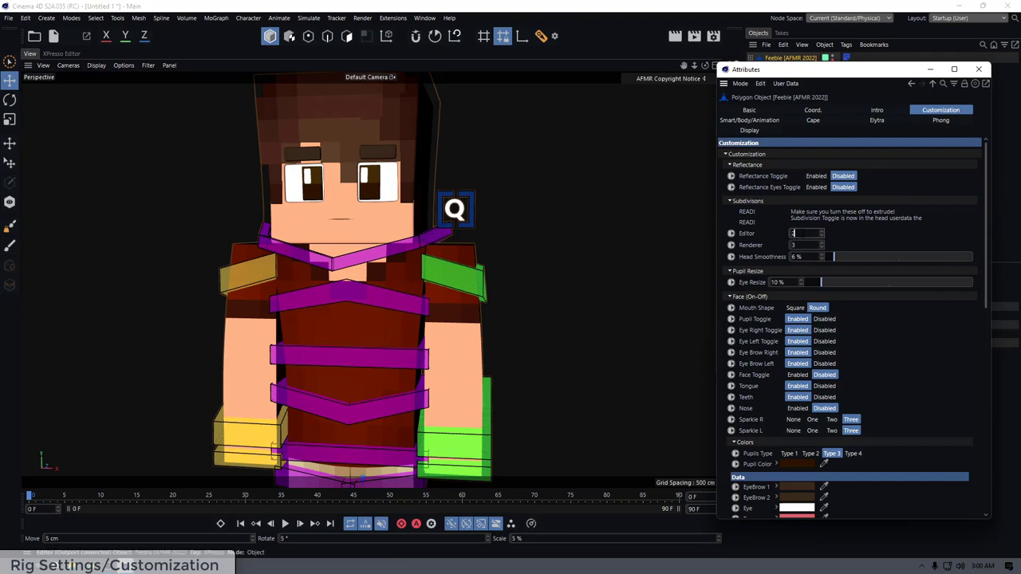
pyautogui.press('Return')
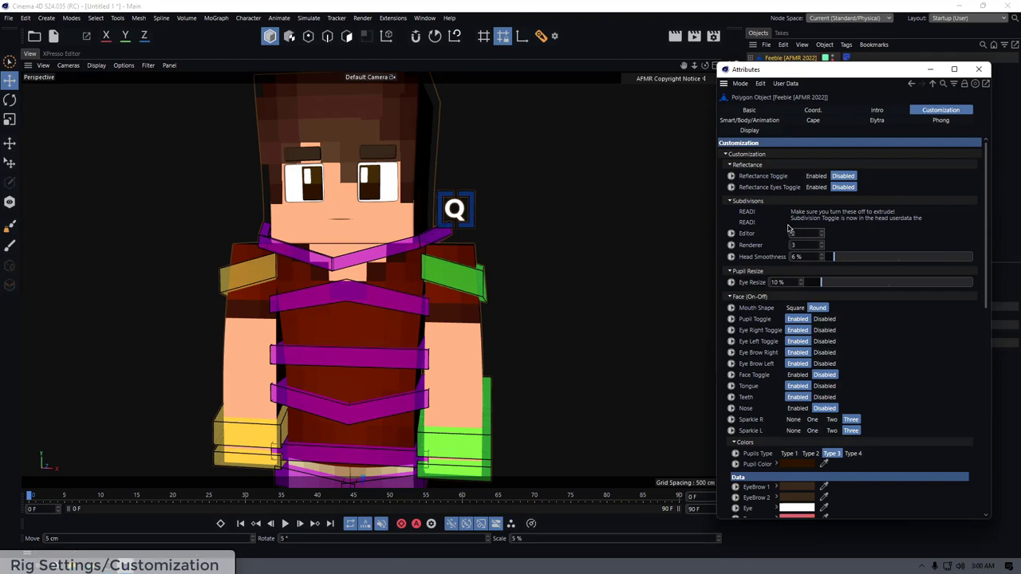
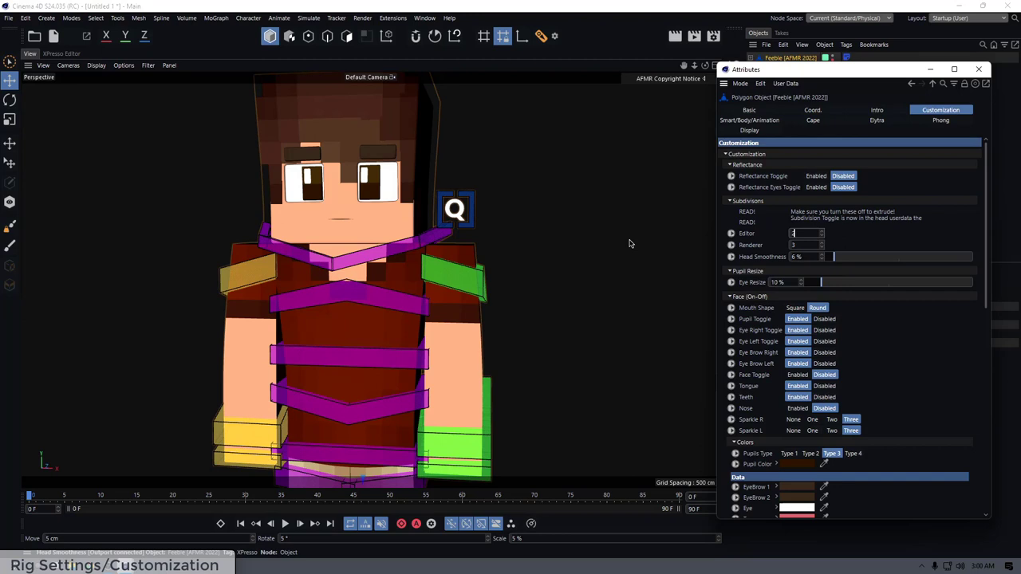
# - Try an Editor subdivision value of 5, inspect the head from several angles, and restore the value to 2
pyautogui.scroll(3, 369, 159)
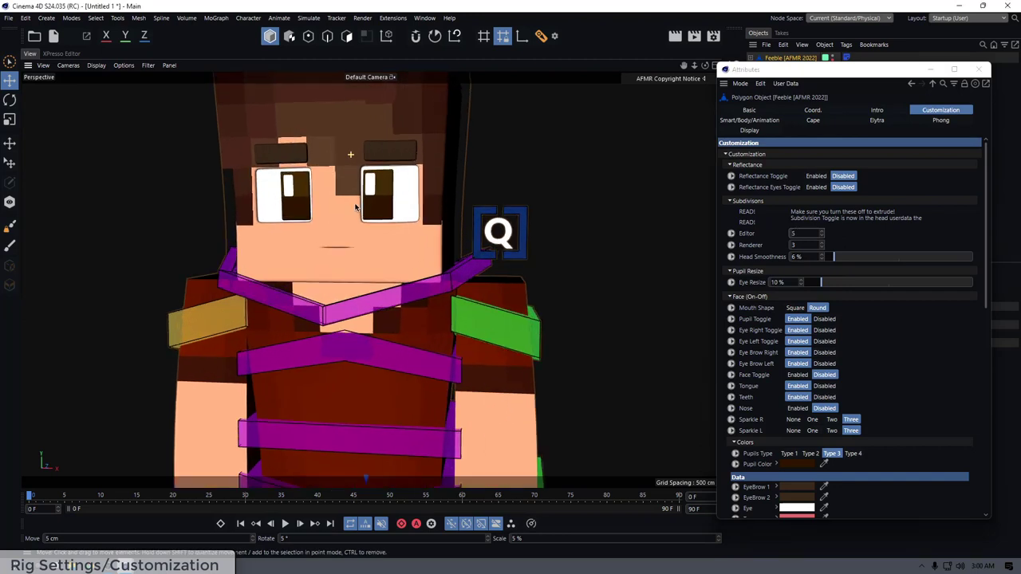
pyautogui.keyDown('alt'); pyautogui.moveTo(355, 208); pyautogui.dragTo(376, 203); pyautogui.keyUp('alt')
pyautogui.keyDown('alt'); pyautogui.moveTo(377, 197); pyautogui.dragTo(380, 252, button='middle'); pyautogui.keyUp('alt')
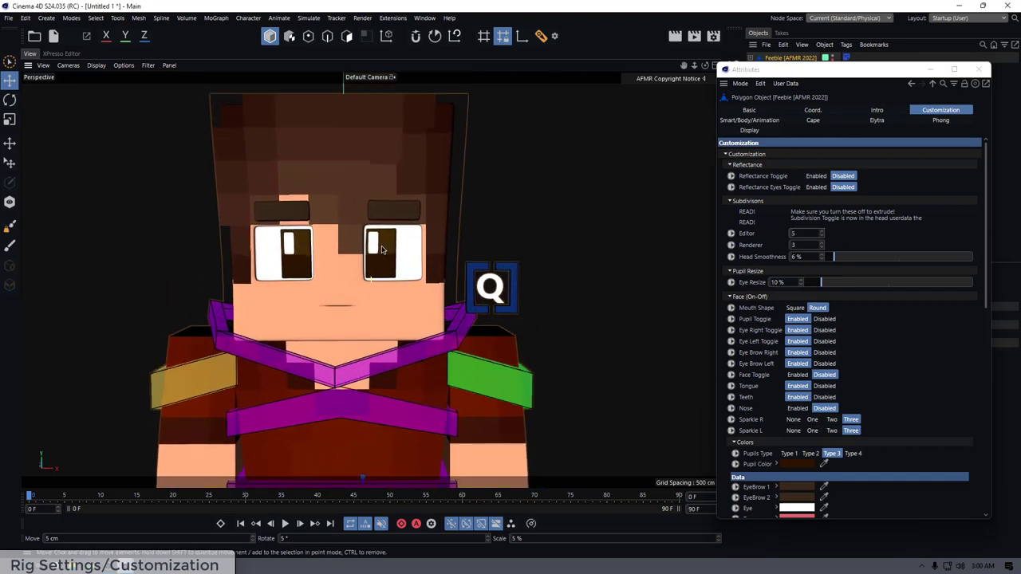
pyautogui.keyDown('alt'); pyautogui.moveTo(380, 252); pyautogui.dragTo(397, 251); pyautogui.keyUp('alt')
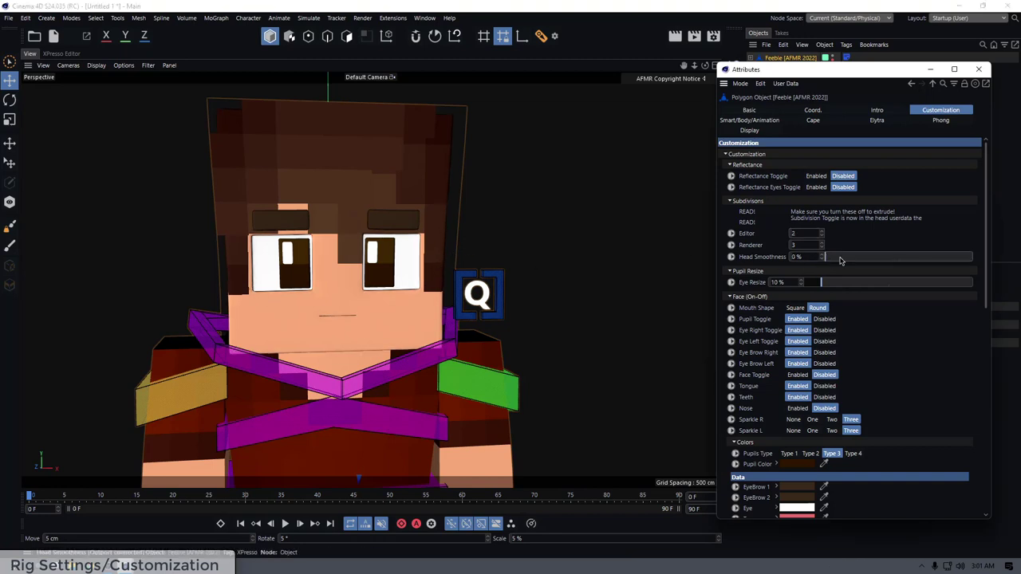
# - Compare the head's edges with Head Smoothness at 0 % and 6 %, leaving it at 6 %
pyautogui.moveTo(840, 261)
pyautogui.mouseDown()
pyautogui.moveTo(829, 259)
pyautogui.moveTo(930, 263)
pyautogui.moveTo(836, 258)
pyautogui.mouseUp()
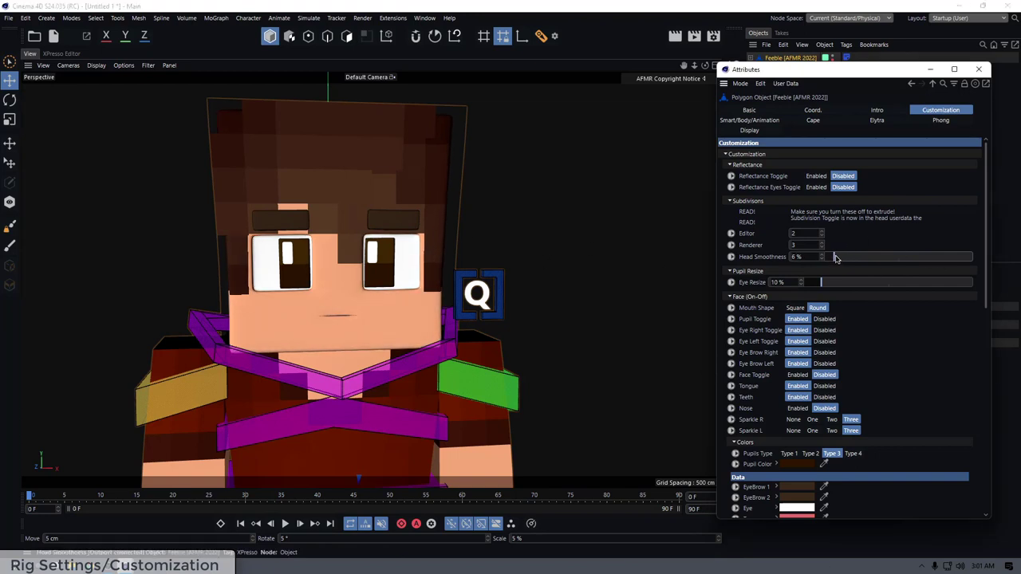
pyautogui.keyDown('alt'); pyautogui.moveTo(293, 306); pyautogui.dragTo(257, 301); pyautogui.keyUp('alt')
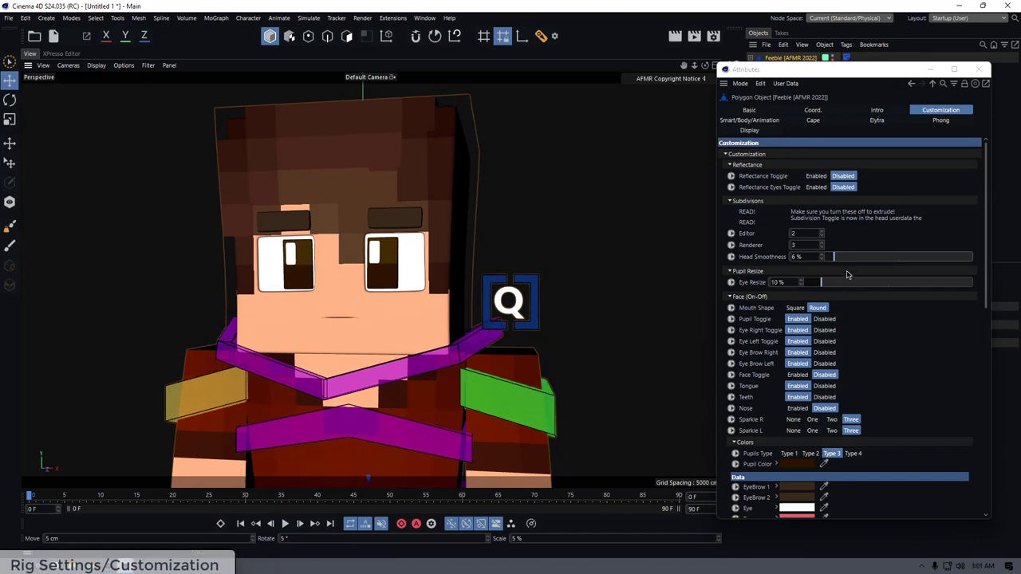
pyautogui.moveTo(834, 257); pyautogui.dragTo(828, 256)
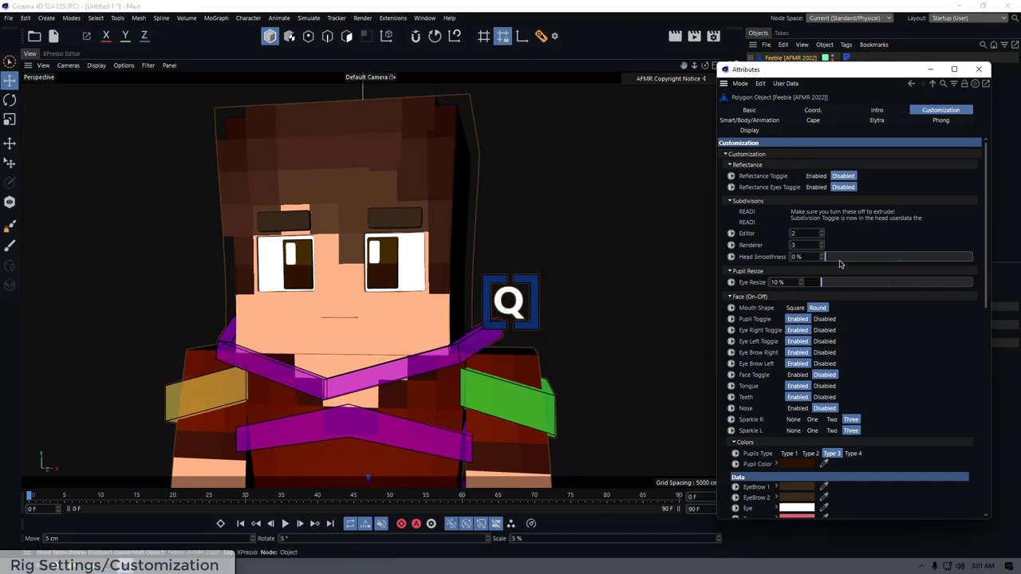
pyautogui.hotkey('ctrl', 'z')
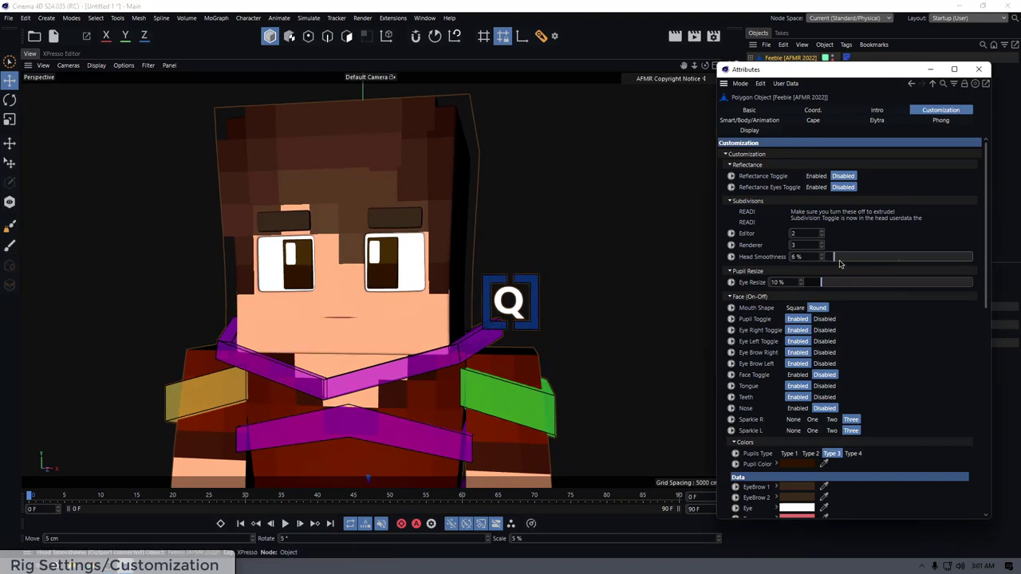
# - Try Eye Resize values of 100 %, 58 % and 29 % on the pupils, and undo the changes
pyautogui.scroll(-2, 839, 263)
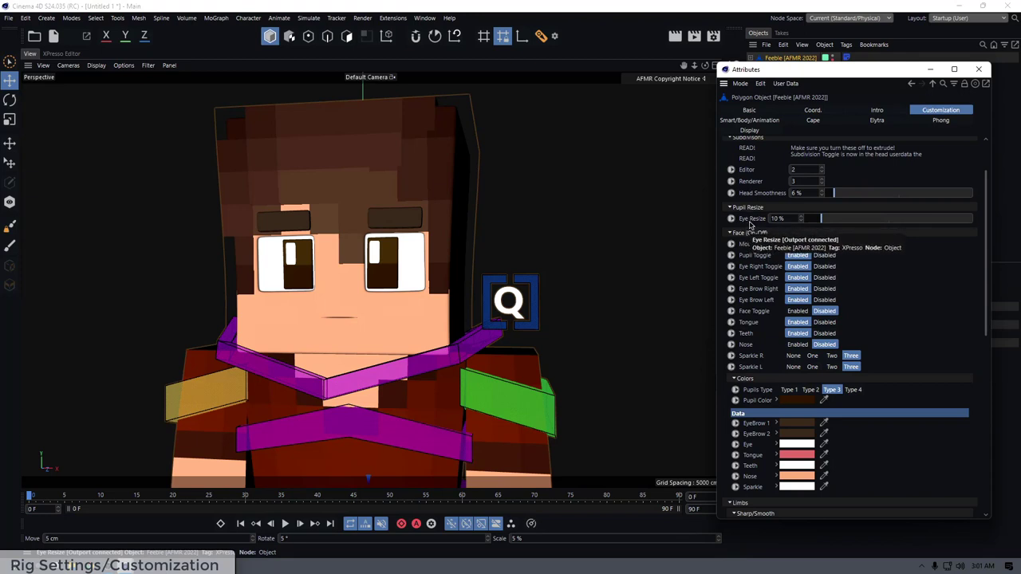
pyautogui.scroll(1, 390, 253)
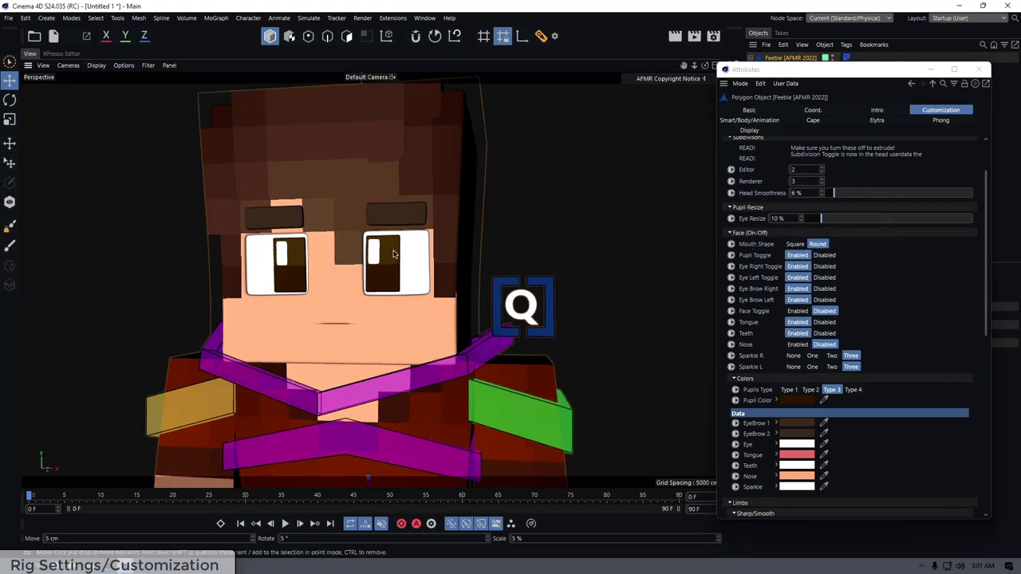
pyautogui.keyDown('alt'); pyautogui.moveTo(394, 253); pyautogui.dragTo(408, 277, button='middle'); pyautogui.keyUp('alt')
pyautogui.moveTo(821, 220); pyautogui.dragTo(972, 220)
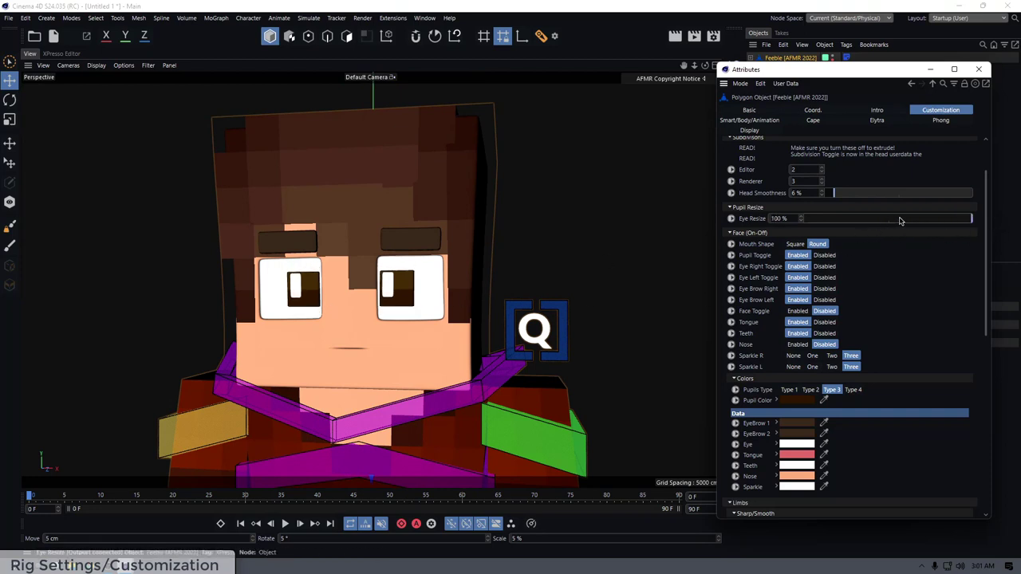
pyautogui.moveTo(881, 220); pyautogui.dragTo(902, 239)
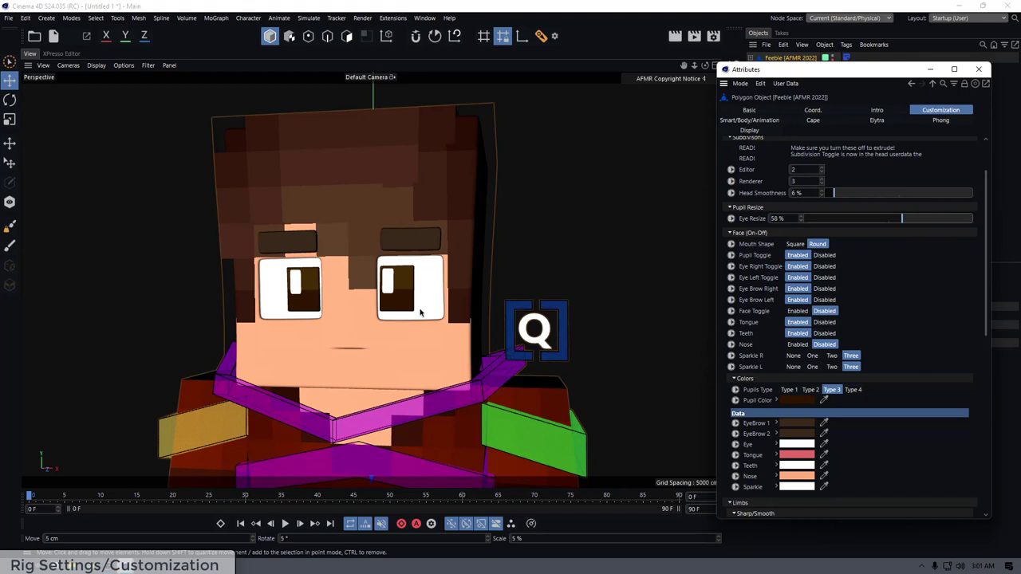
pyautogui.scroll(6, 364, 276)
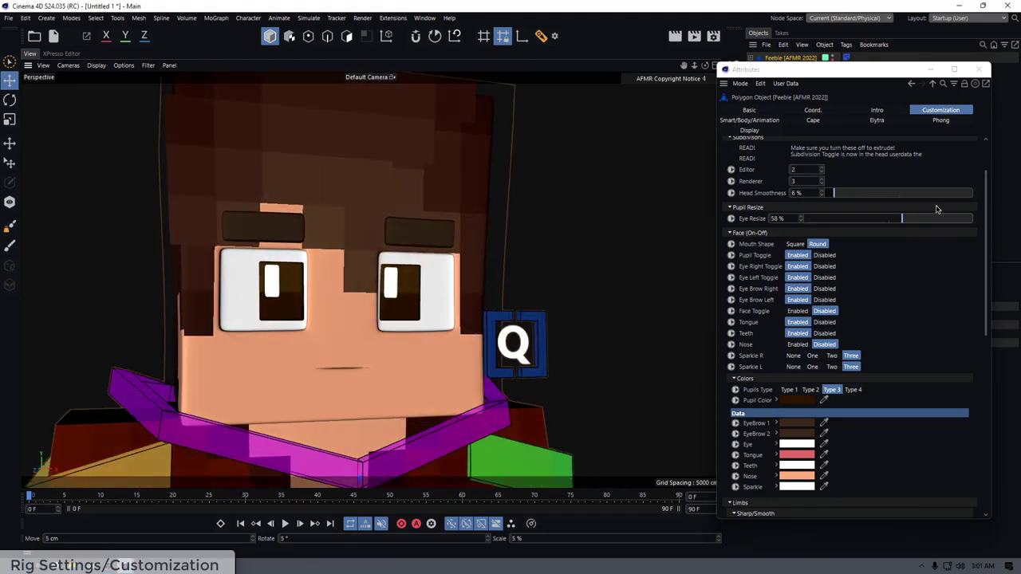
pyautogui.moveTo(909, 221); pyautogui.dragTo(835, 229)
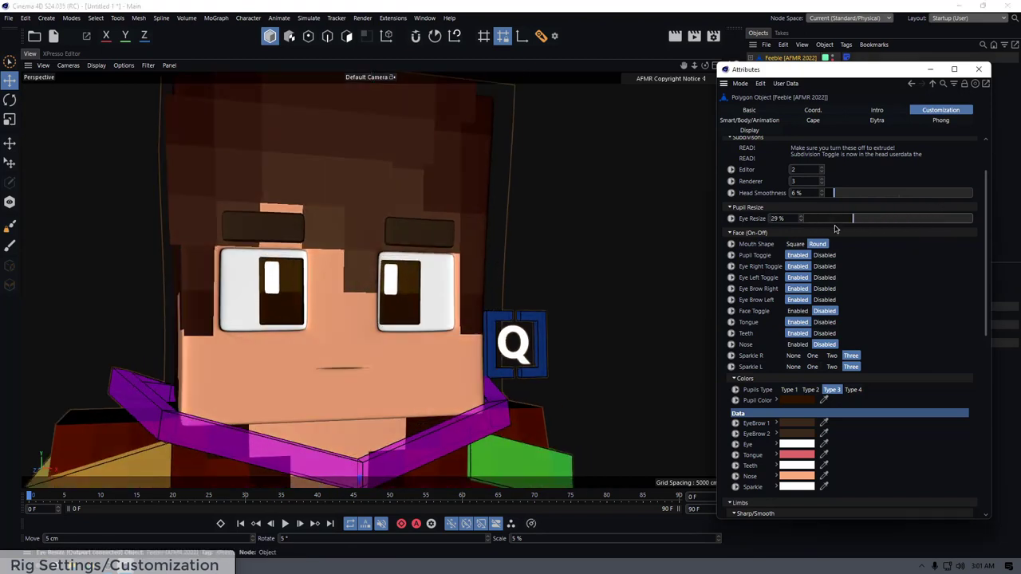
pyautogui.hotkey('ctrl', 'z')
pyautogui.hotkey('ctrl', 'z')
pyautogui.hotkey('ctrl', 'z')
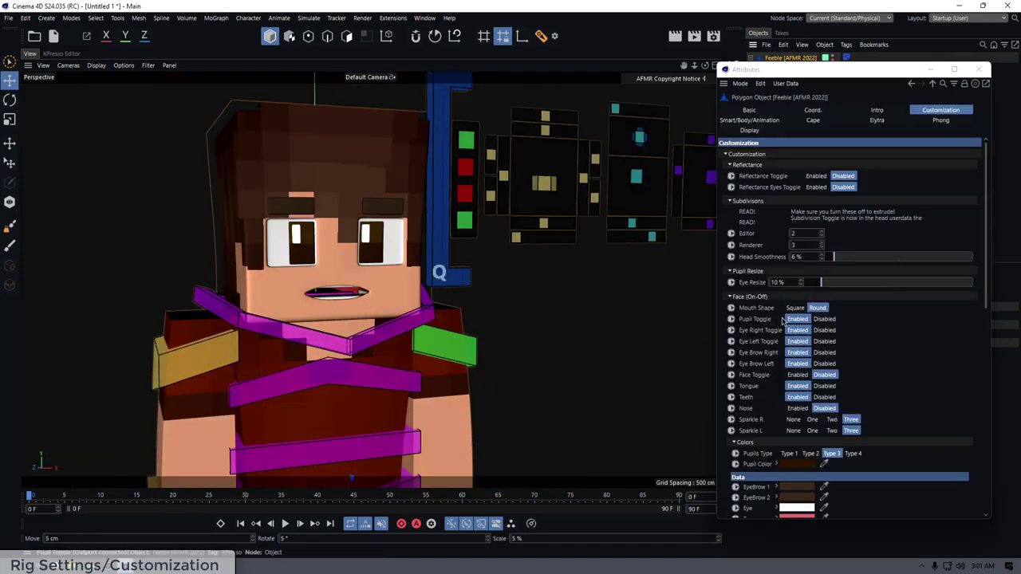
# - Try the Square mouth shape on the opened mouth and set it back to Round
pyautogui.scroll(-3, 782, 319)
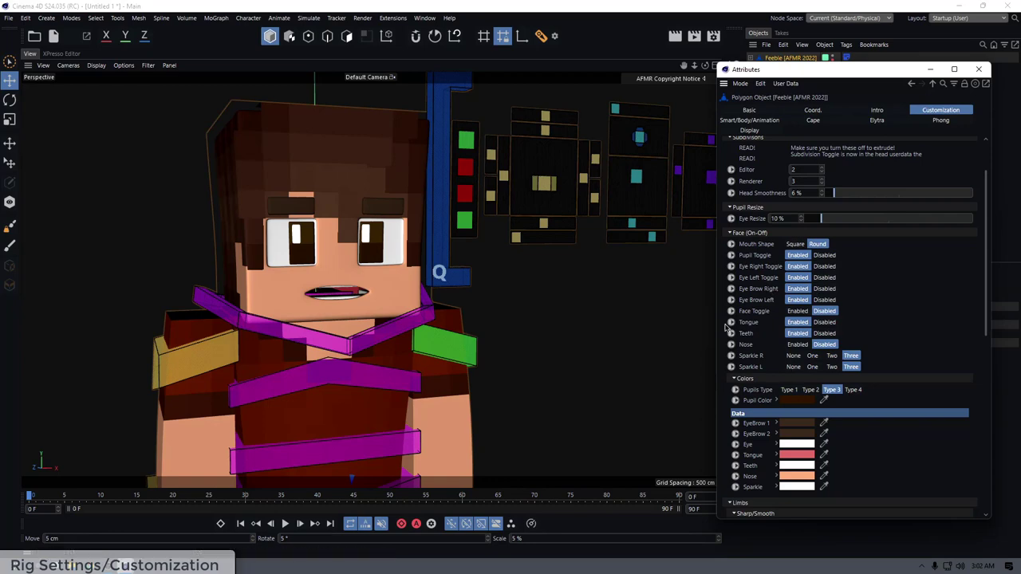
pyautogui.keyDown('alt'); pyautogui.moveTo(574, 255); pyautogui.dragTo(500, 284, button='middle'); pyautogui.keyUp('alt')
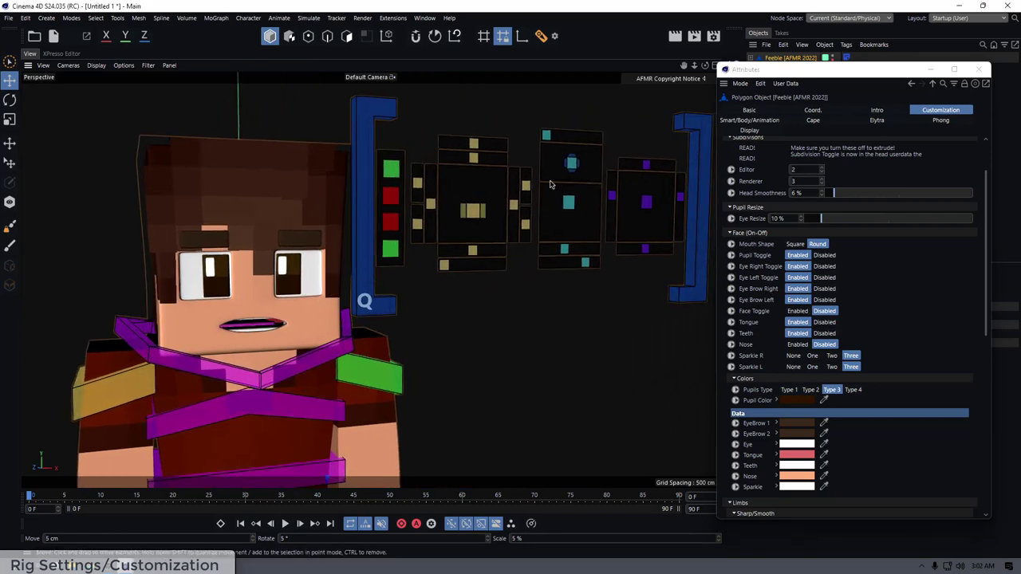
pyautogui.scroll(5, 429, 204)
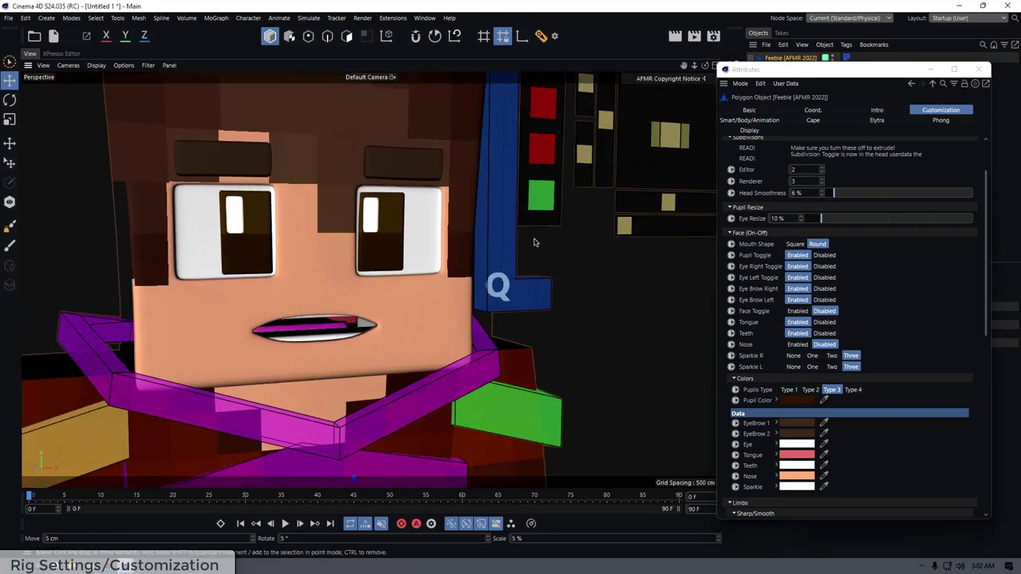
pyautogui.click(794, 244)
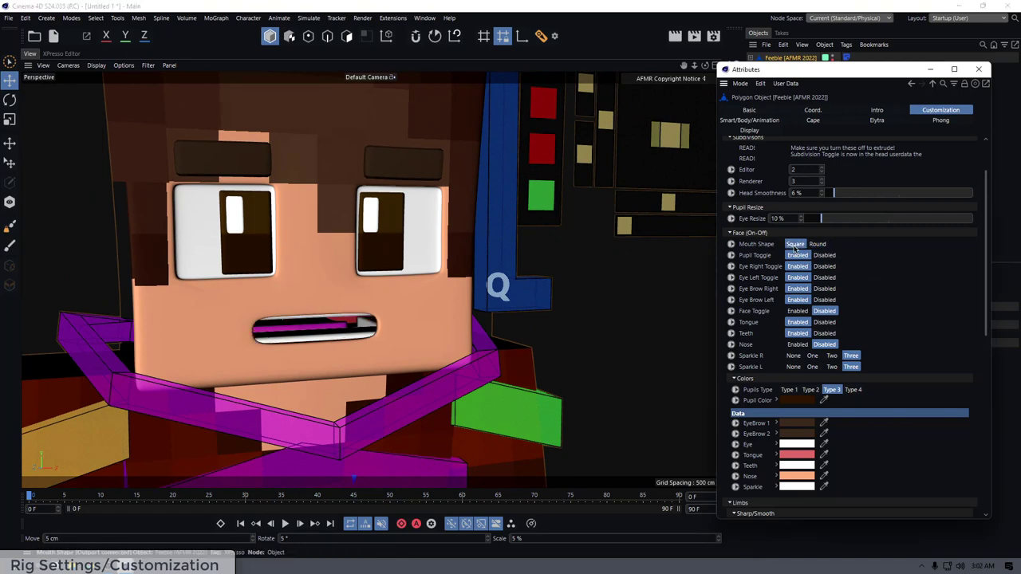
pyautogui.click(817, 244)
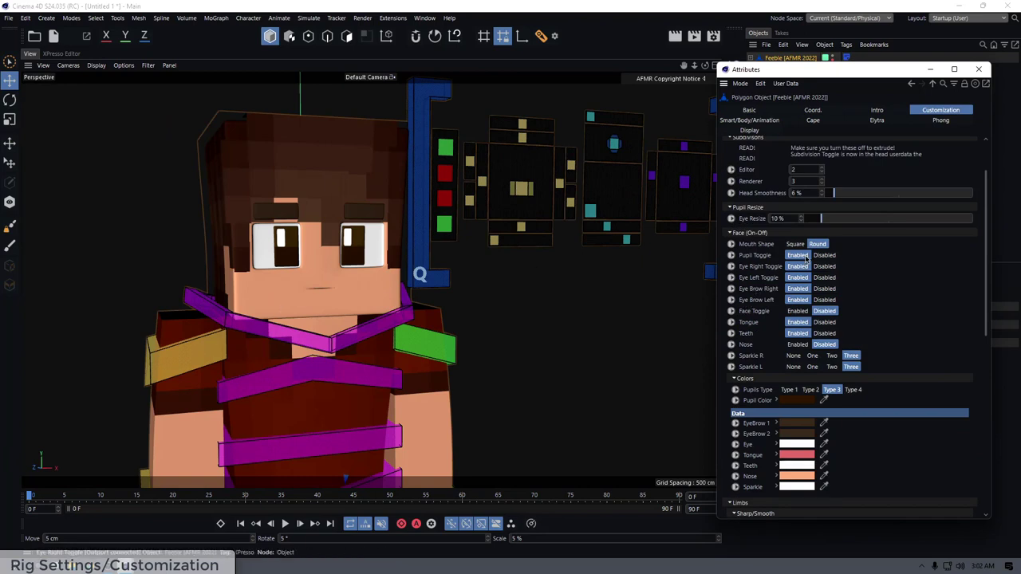
# - Disable the pupils, the right eye and the left eye one at a time, re-enabling each
pyautogui.click(824, 255)
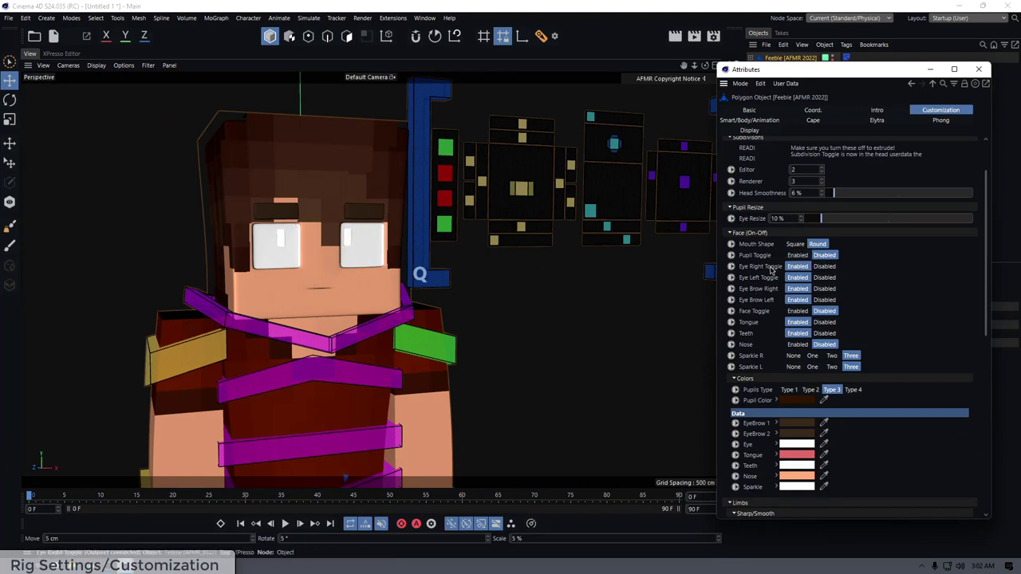
pyautogui.click(800, 256)
pyautogui.click(824, 266)
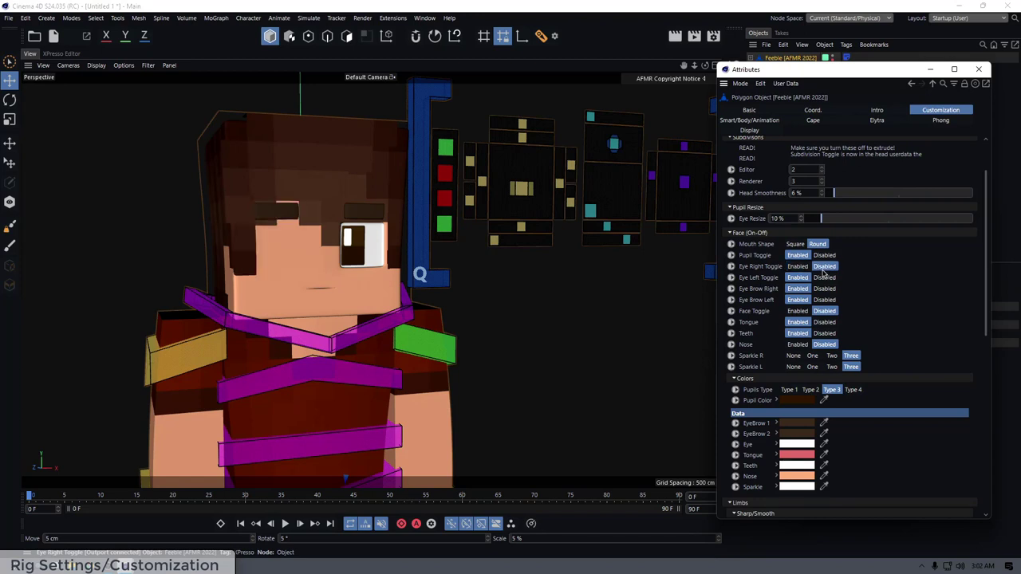
pyautogui.click(798, 266)
pyautogui.click(824, 277)
pyautogui.click(797, 278)
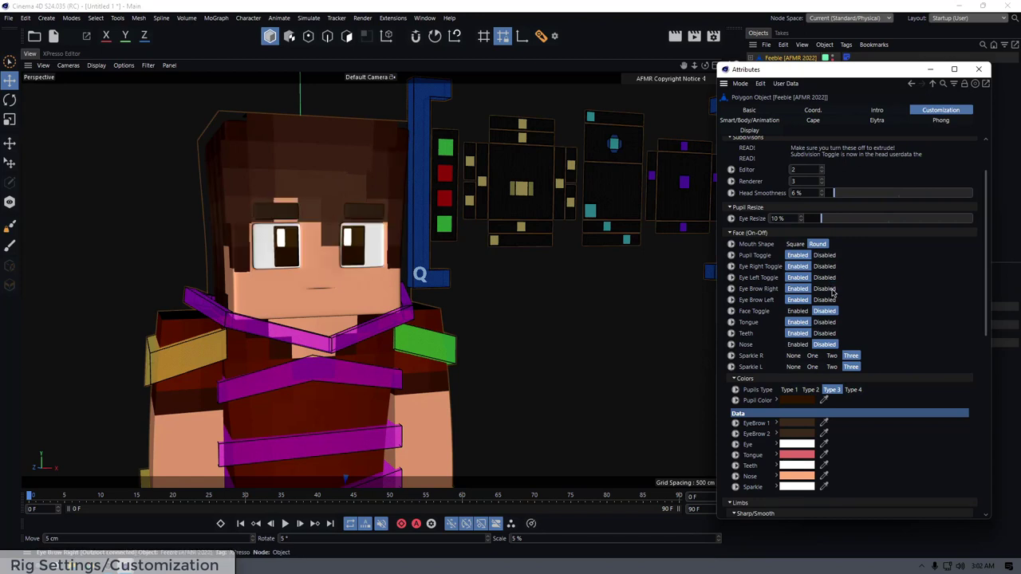
# - Disable the right and left eyebrows one at a time, re-enabling each
pyautogui.click(826, 289)
pyautogui.click(797, 289)
pyautogui.click(823, 300)
pyautogui.click(797, 299)
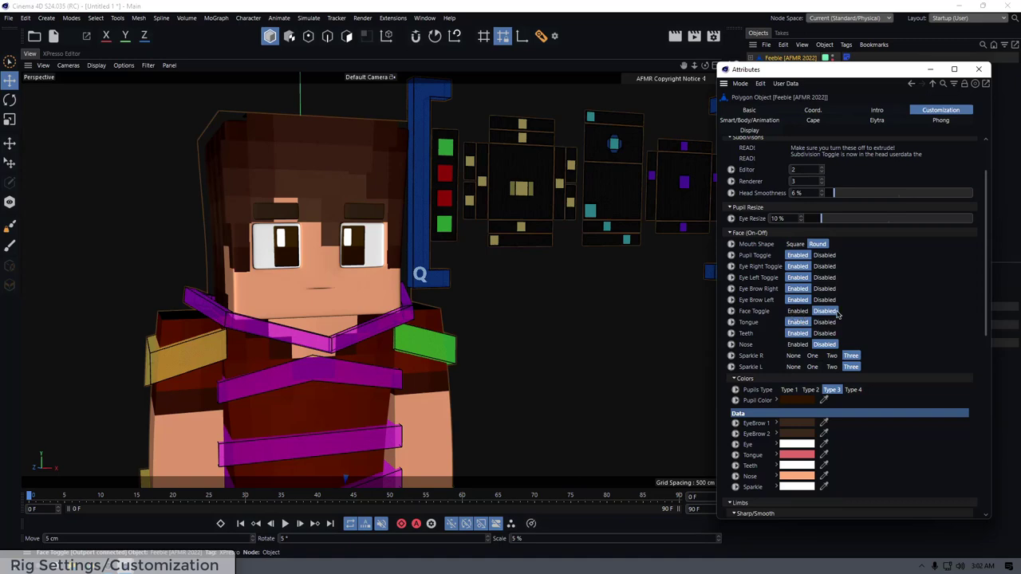
# - Try the Face Toggle while viewing the head up close, and disable it again
pyautogui.scroll(3, 284, 262)
pyautogui.keyDown('alt'); pyautogui.moveTo(319, 236); pyautogui.dragTo(367, 252); pyautogui.keyUp('alt')
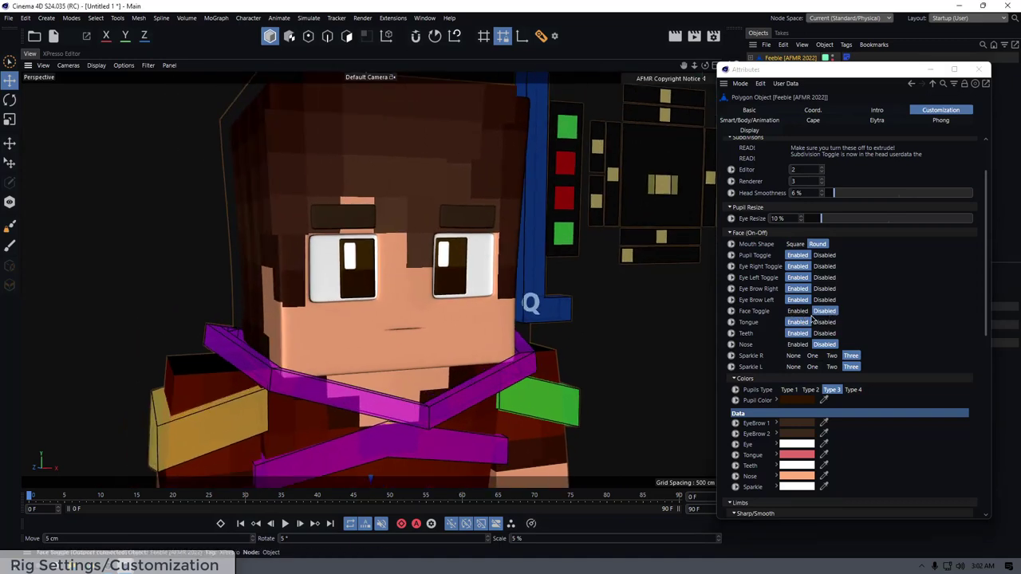
pyautogui.keyDown('alt'); pyautogui.moveTo(408, 249); pyautogui.dragTo(363, 301, button='middle'); pyautogui.keyUp('alt')
pyautogui.keyDown('alt'); pyautogui.moveTo(363, 269); pyautogui.dragTo(509, 265); pyautogui.keyUp('alt')
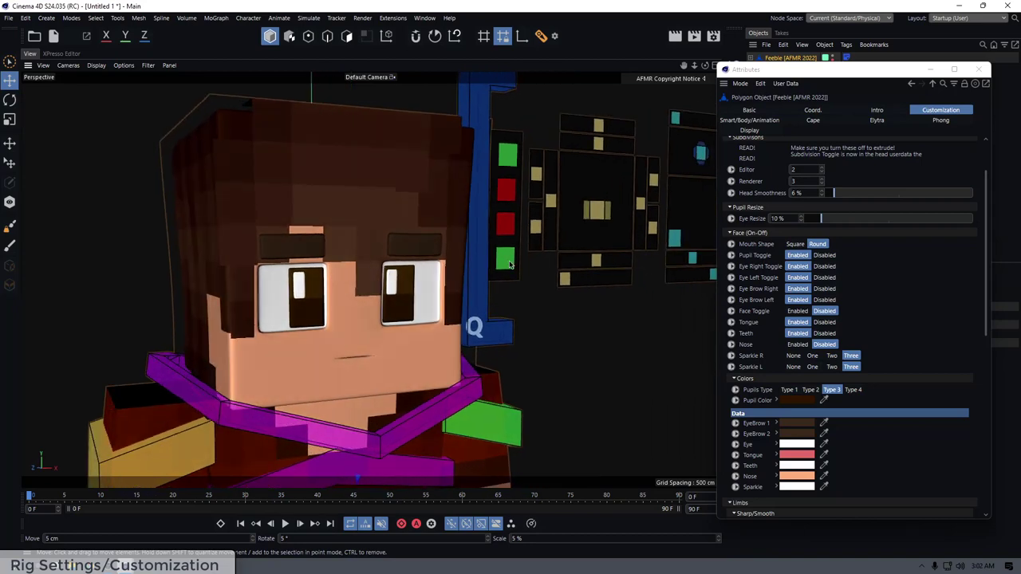
pyautogui.click(797, 310)
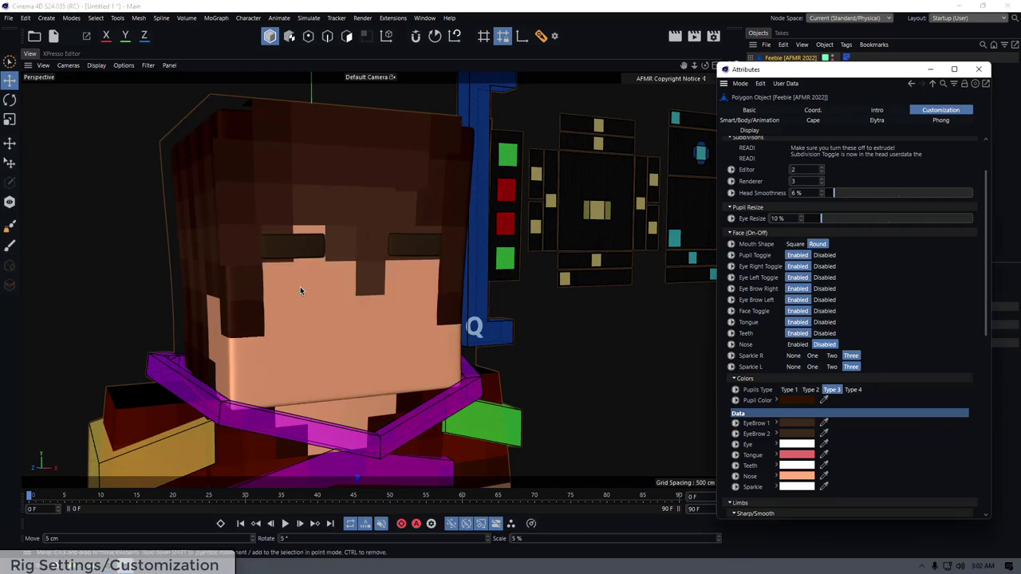
pyautogui.click(824, 310)
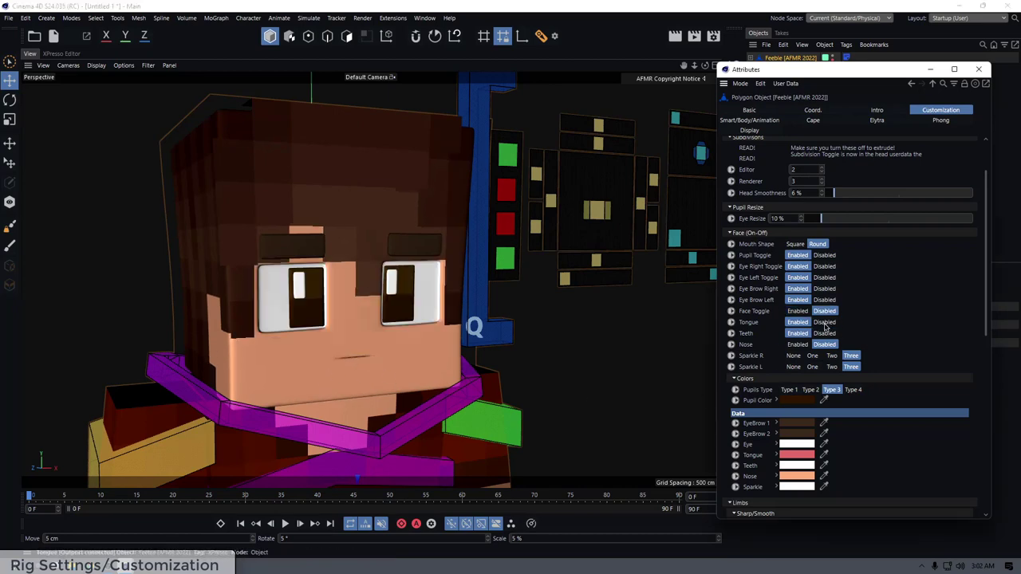
# - Disable and re-enable the teeth, and try enabling the nose while viewing the face from different distances
pyautogui.click(817, 334)
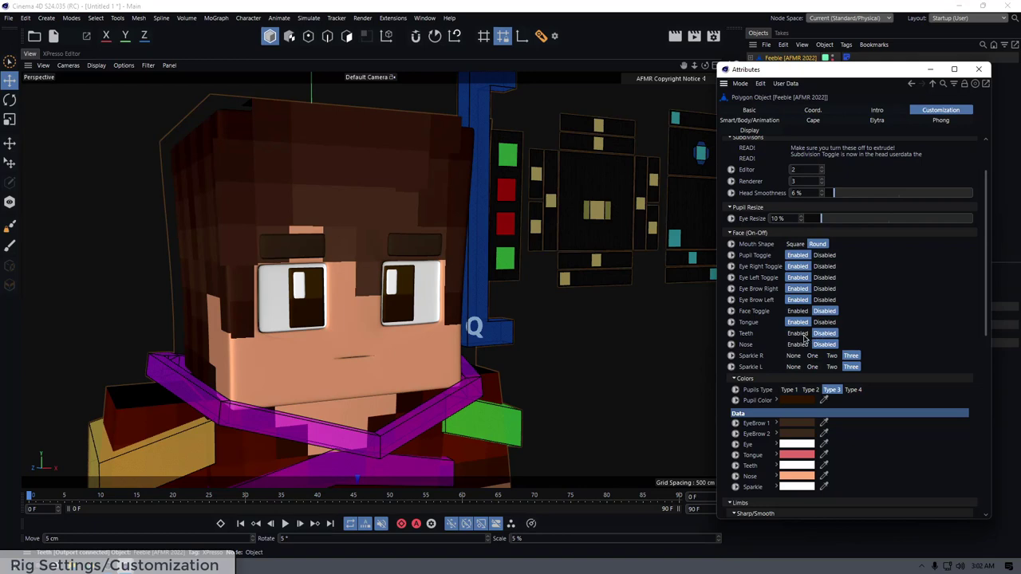
pyautogui.click(801, 334)
pyautogui.click(802, 345)
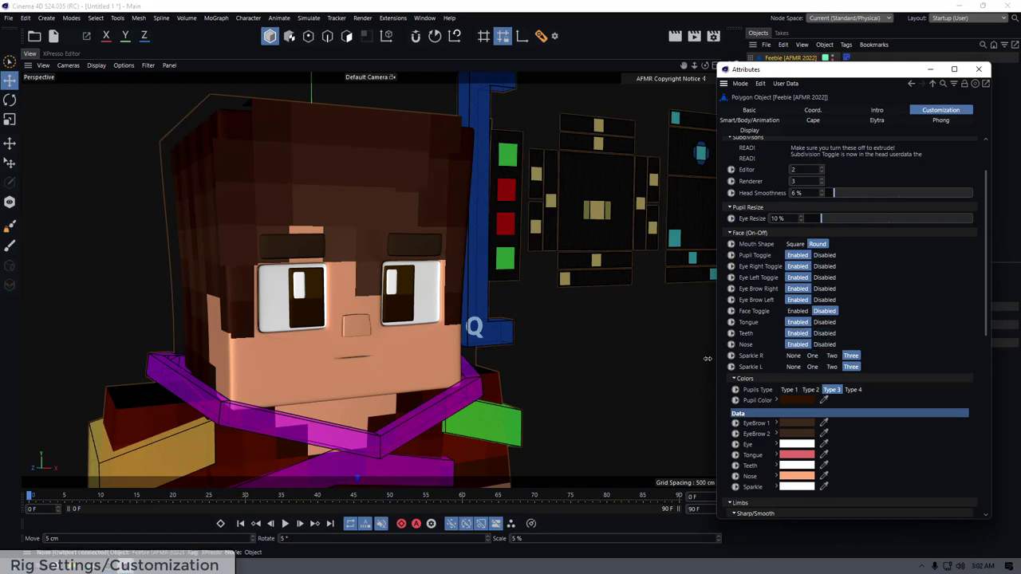
pyautogui.keyDown('alt'); pyautogui.moveTo(346, 335); pyautogui.dragTo(460, 309, button='right'); pyautogui.keyUp('alt')
pyautogui.moveTo(381, 312)
pyautogui.keyDown('alt'); pyautogui.mouseDown()
pyautogui.moveTo(445, 314)
pyautogui.moveTo(391, 306)
pyautogui.mouseUp(); pyautogui.keyUp('alt')
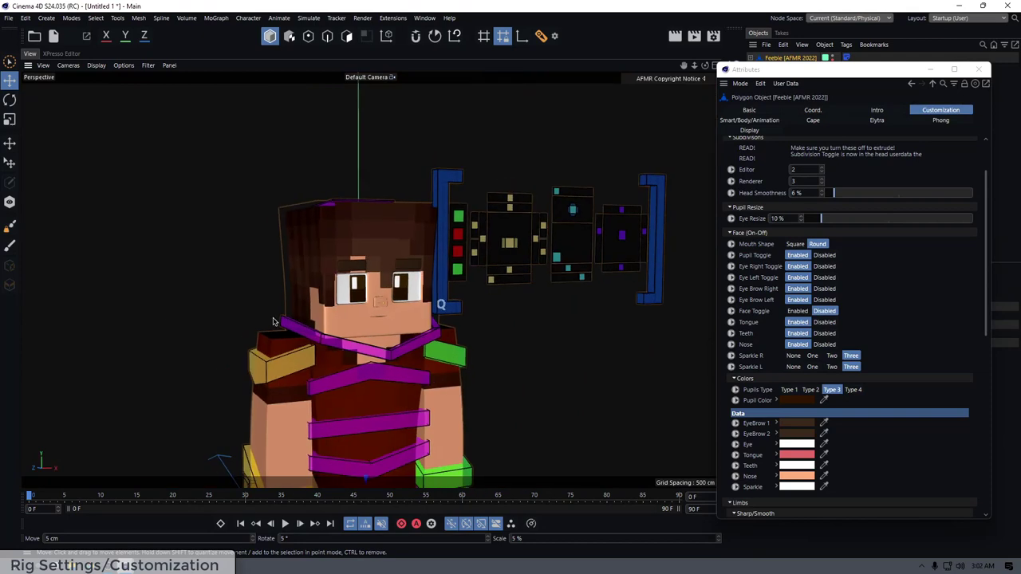
pyautogui.keyDown('alt'); pyautogui.moveTo(277, 322); pyautogui.dragTo(413, 313, button='right'); pyautogui.keyUp('alt')
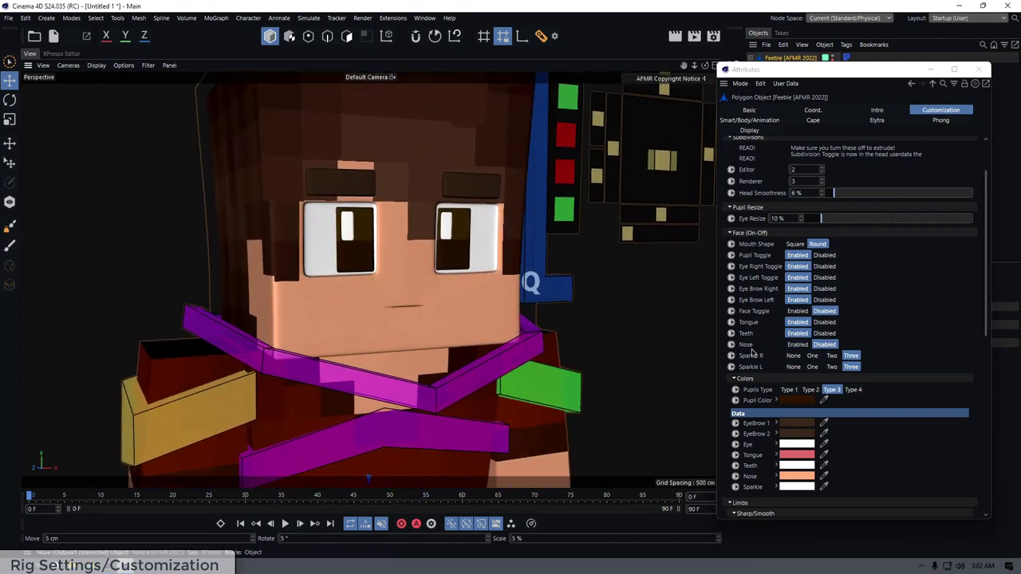
# - Try the None, One and Two sparkle styles on both the right and left eyes, and set both back to Three
pyautogui.click(793, 356)
pyautogui.click(794, 367)
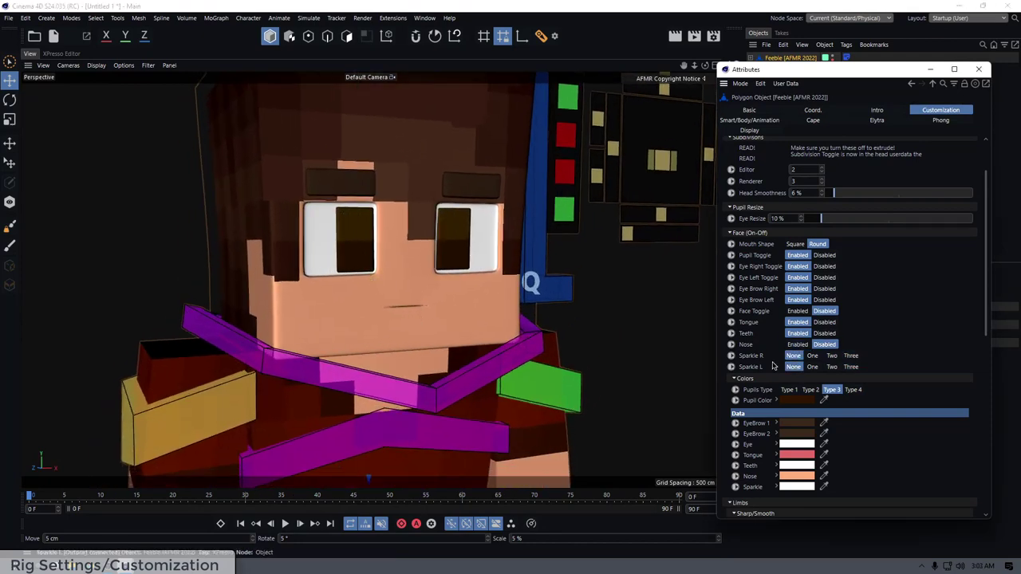
pyautogui.click(812, 356)
pyautogui.click(812, 367)
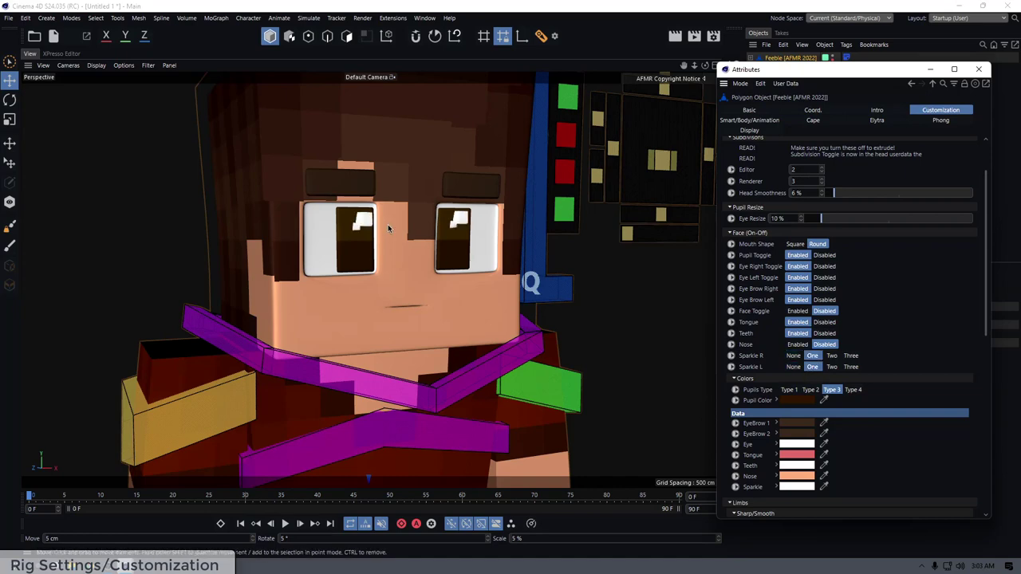
pyautogui.click(832, 356)
pyautogui.click(832, 367)
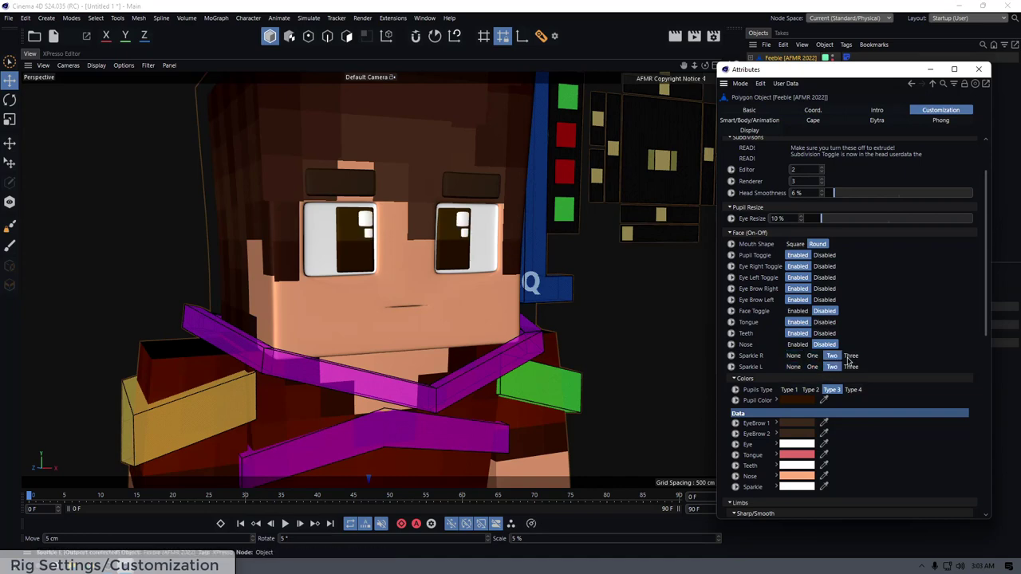
pyautogui.click(850, 357)
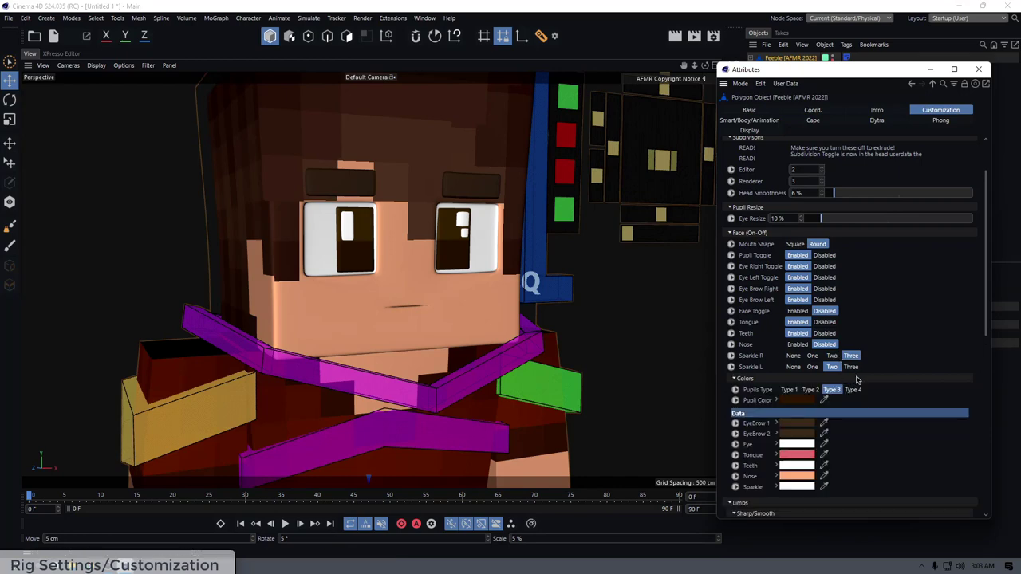
pyautogui.click(850, 366)
# - Try pupil Type 1 with a bright green pupil color and inspect the eyes up close
pyautogui.scroll(-4, 766, 287)
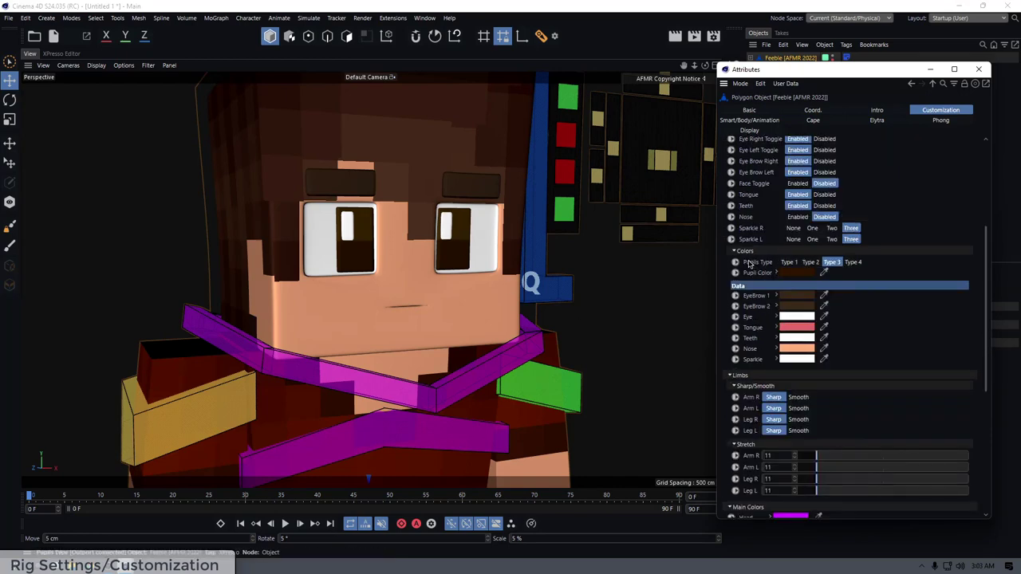
pyautogui.scroll(-2, 749, 264)
pyautogui.scroll(2, 752, 265)
pyautogui.click(789, 264)
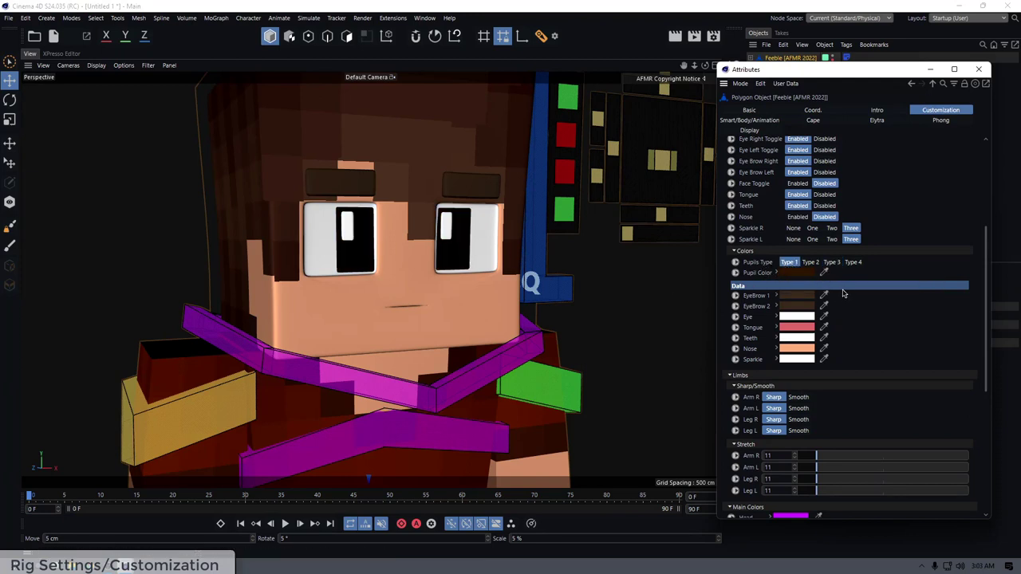
pyautogui.click(794, 275)
pyautogui.moveTo(793, 270); pyautogui.dragTo(866, 293)
pyautogui.click(774, 311)
pyautogui.scroll(6, 429, 232)
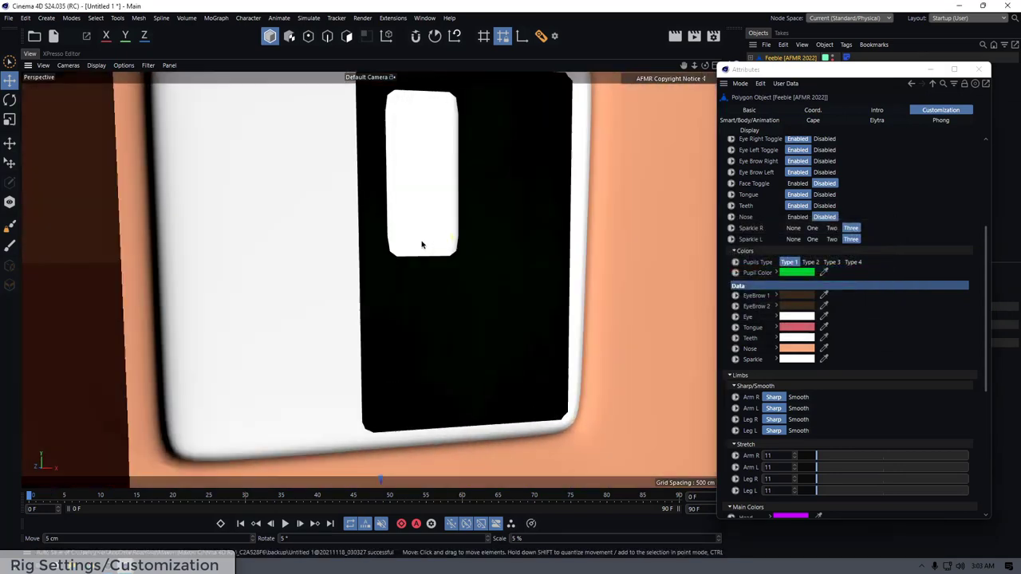
pyautogui.scroll(-8, 422, 245)
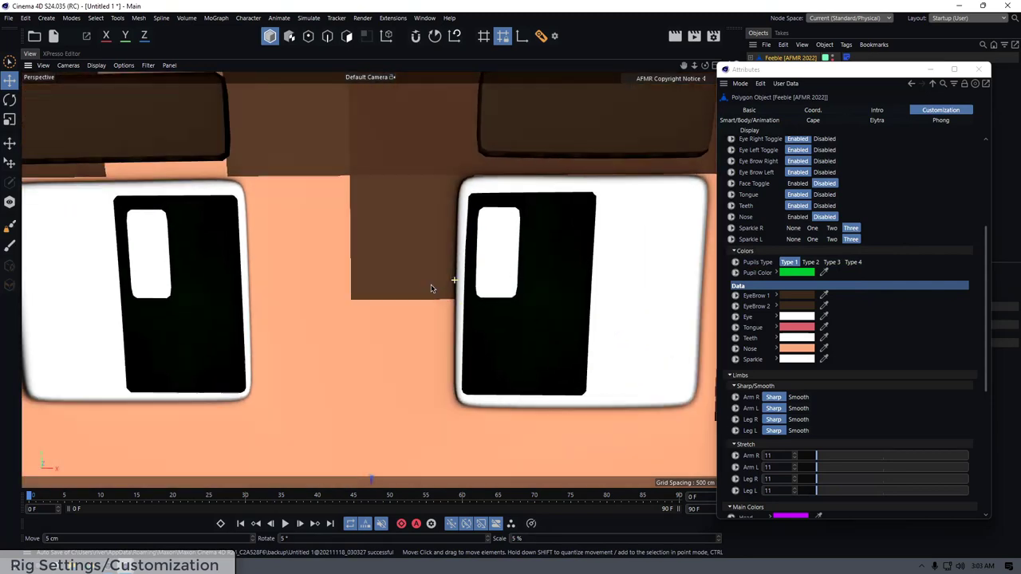
pyautogui.scroll(-10, 430, 288)
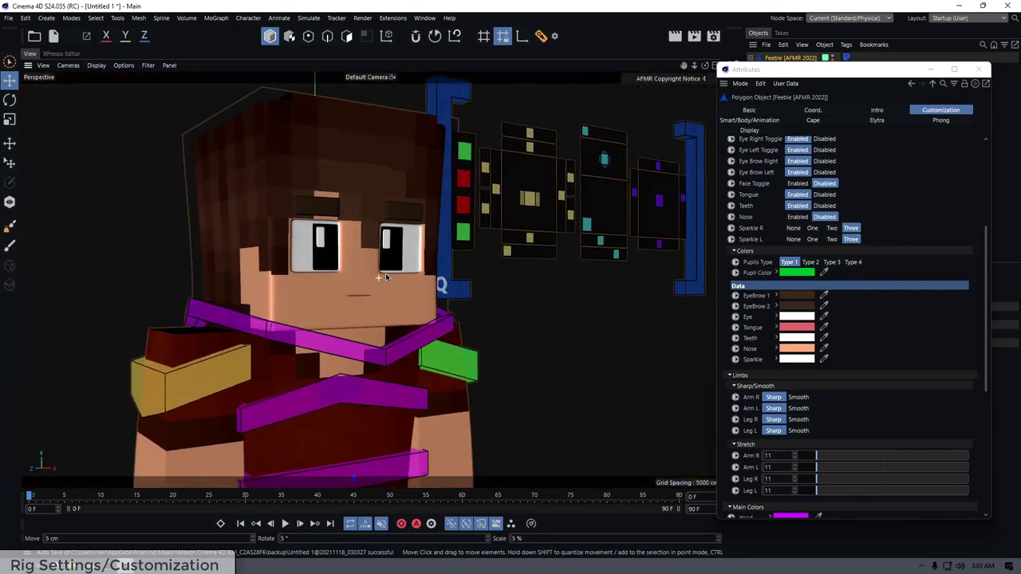
pyautogui.scroll(3, 386, 277)
pyautogui.keyDown('alt'); pyautogui.moveTo(386, 276); pyautogui.dragTo(414, 279); pyautogui.keyUp('alt')
pyautogui.scroll(3, 408, 279)
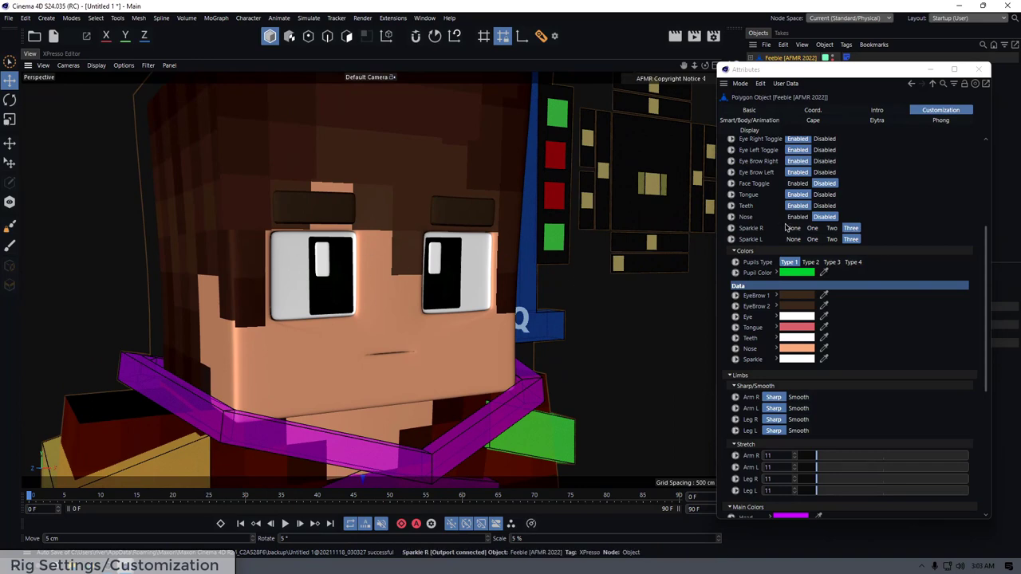
# - Try pupil Types 2, 3 and 4 in green, and restore the brown Type 3 pupils
pyautogui.click(810, 262)
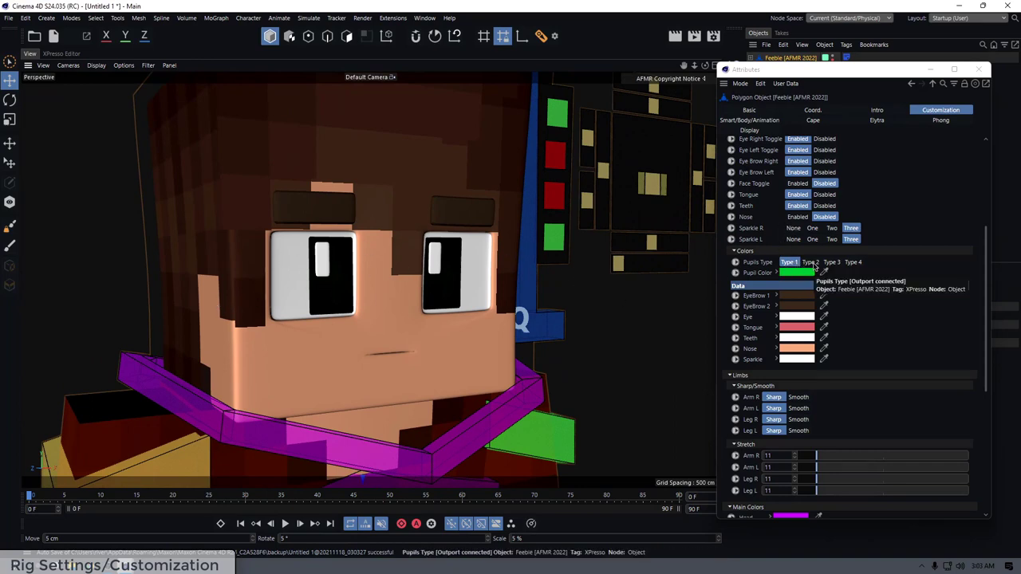
pyautogui.click(832, 262)
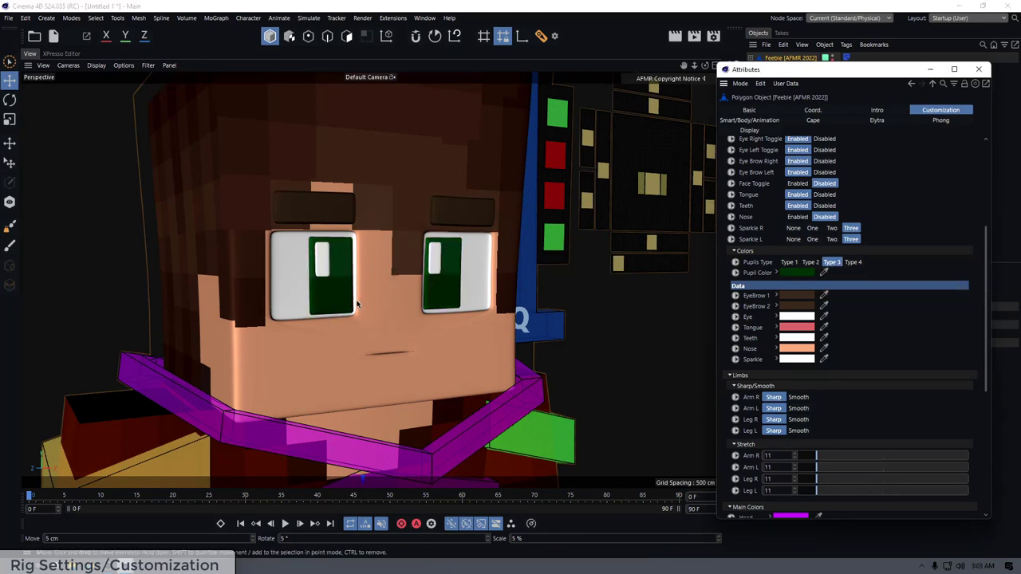
pyautogui.click(854, 262)
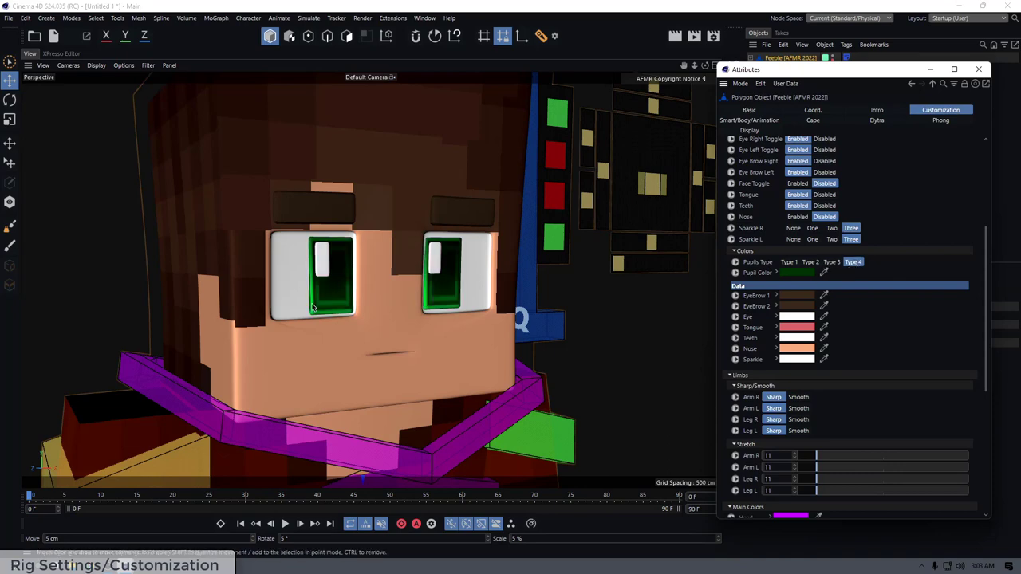
pyautogui.click(363, 273)
pyautogui.scroll(10, 363, 274)
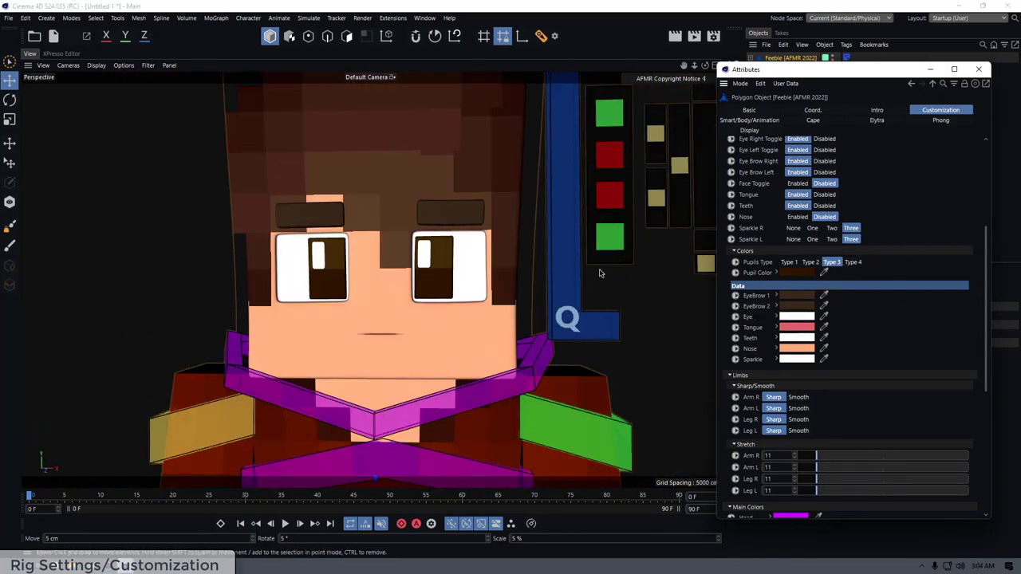
# - Inspect the eyebrows up close and try a dark green EyeBrow 1 color with a hue of 157°
pyautogui.scroll(-5, 533, 272)
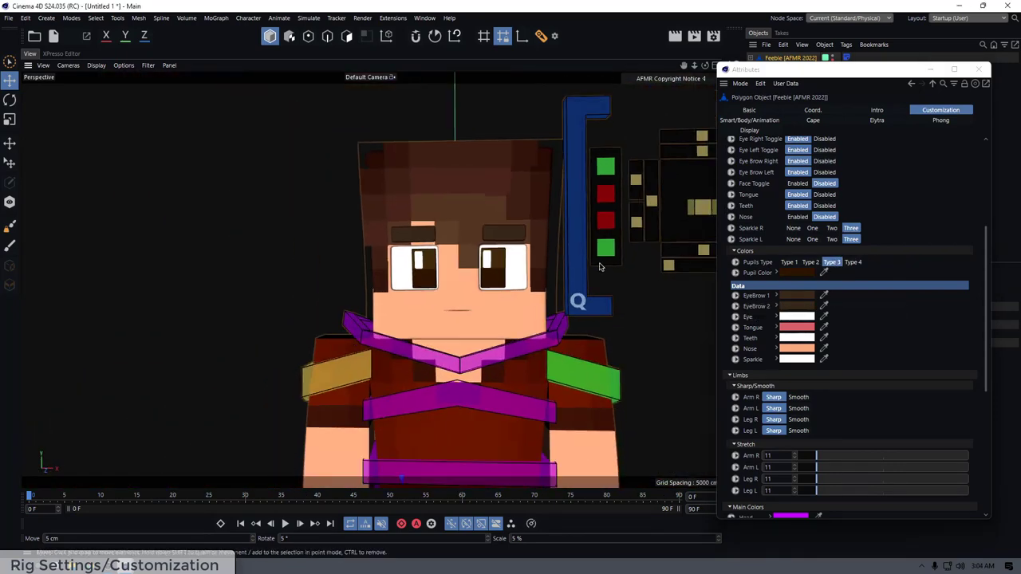
pyautogui.scroll(1, 532, 272)
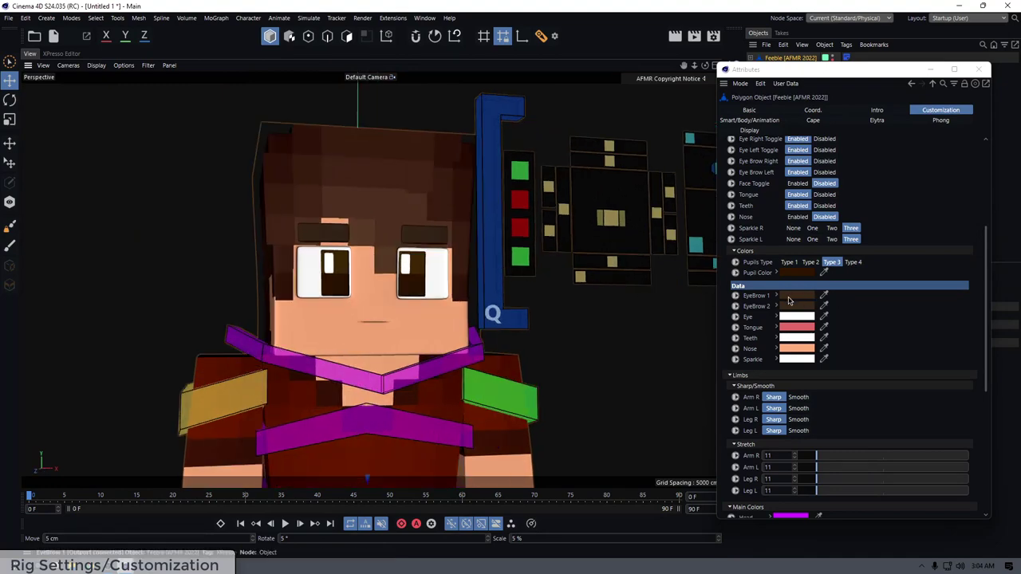
pyautogui.scroll(12, 457, 197)
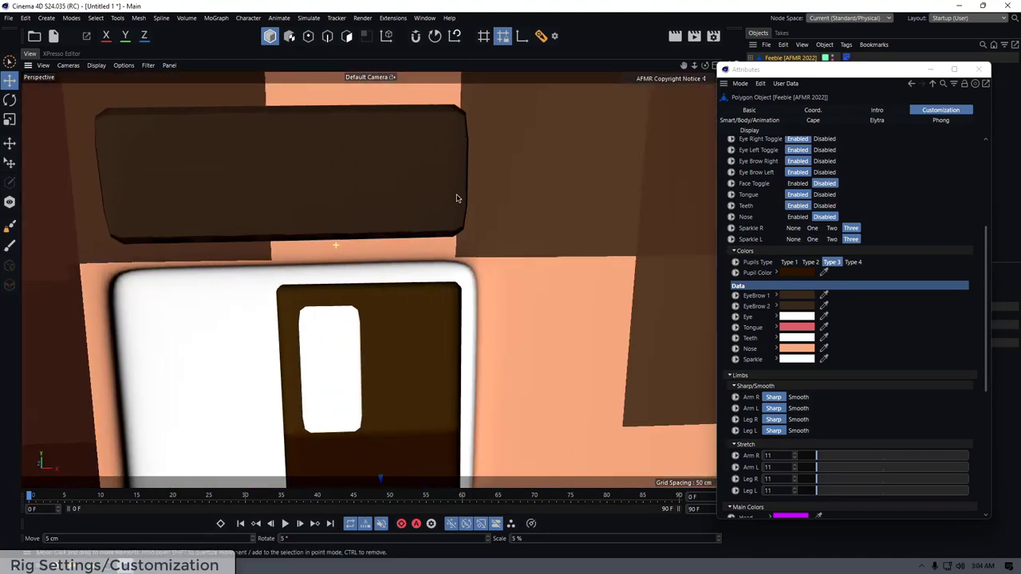
pyautogui.scroll(-10, 457, 198)
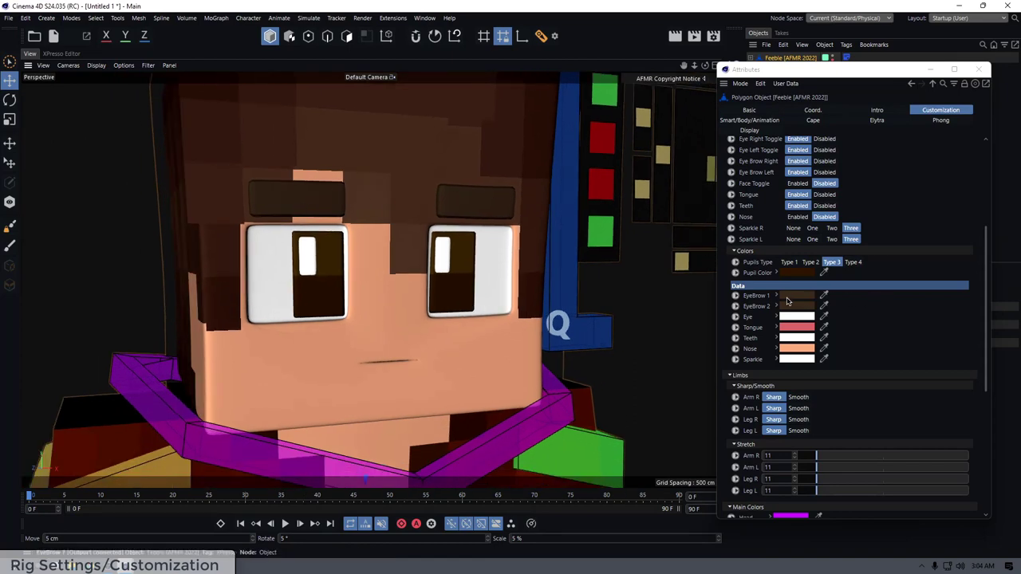
pyautogui.click(787, 300)
pyautogui.click(789, 296)
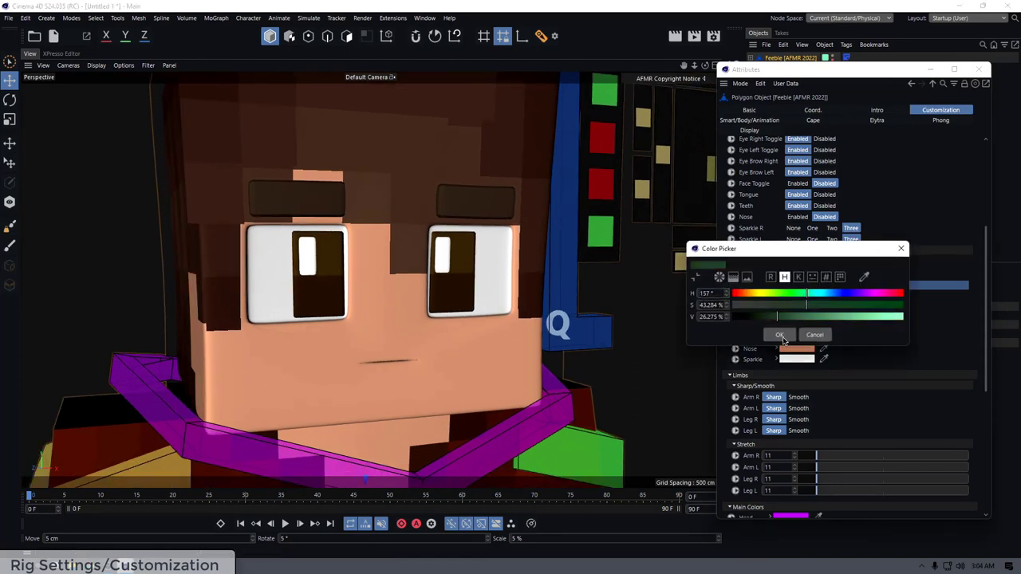
pyautogui.click(780, 336)
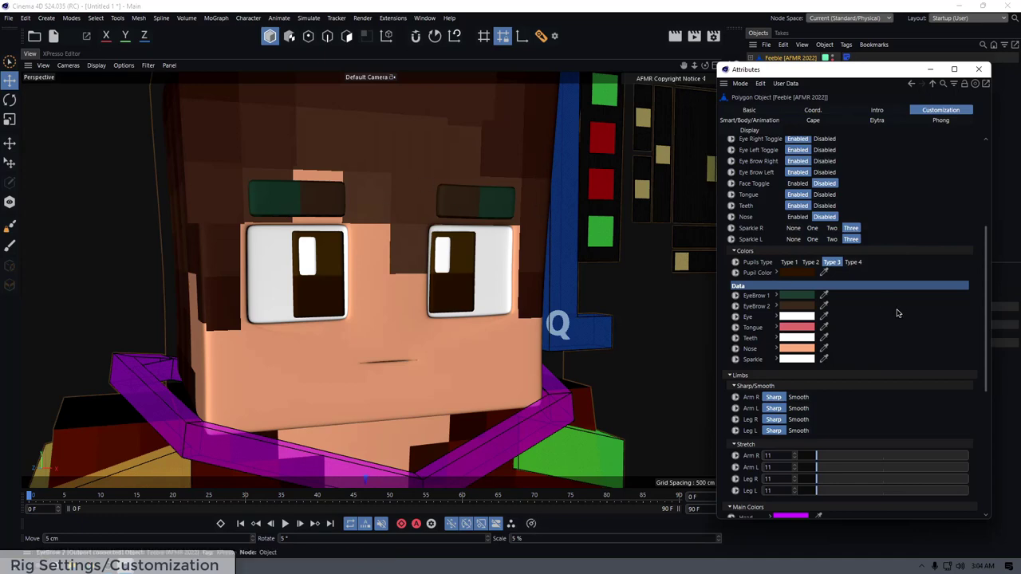
# - Try a dark magenta EyeBrow 2 color with a hue of 324°, and undo both eyebrow color changes
pyautogui.click(804, 306)
pyautogui.click(893, 306)
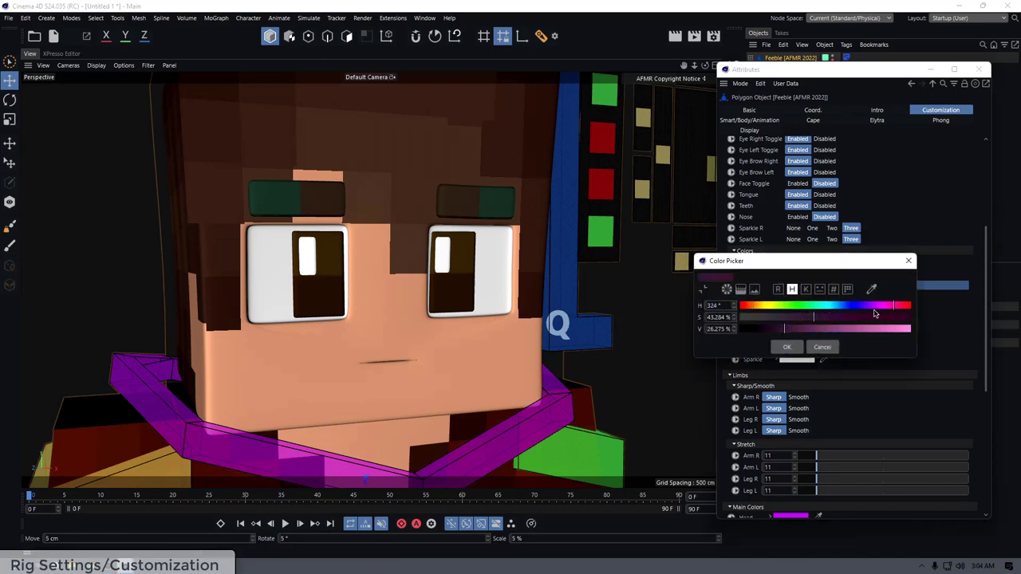
pyautogui.click(784, 347)
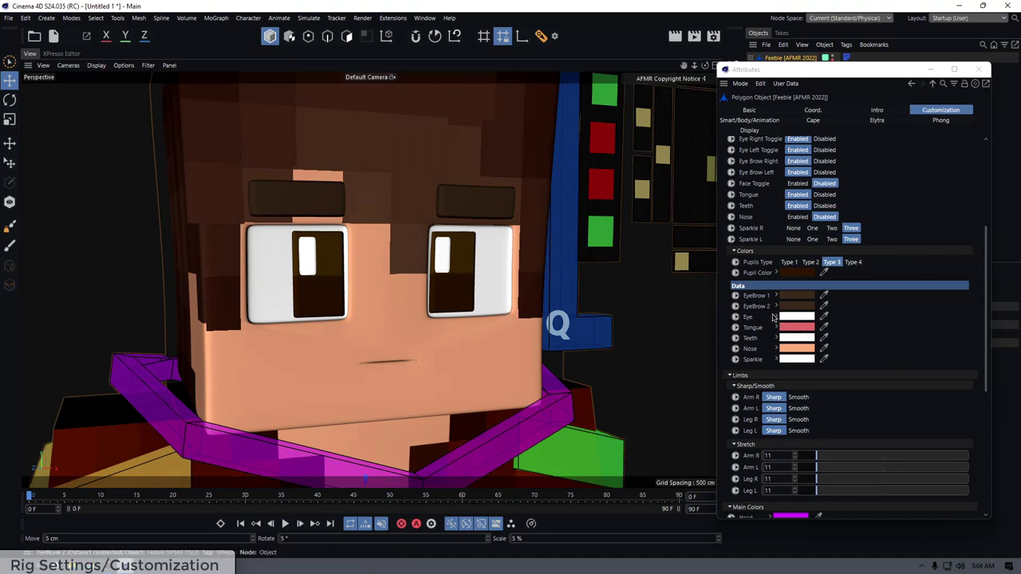
# - Try a light pink Eye color with 13% saturation, and undo the change
pyautogui.click(786, 316)
pyautogui.click(750, 331)
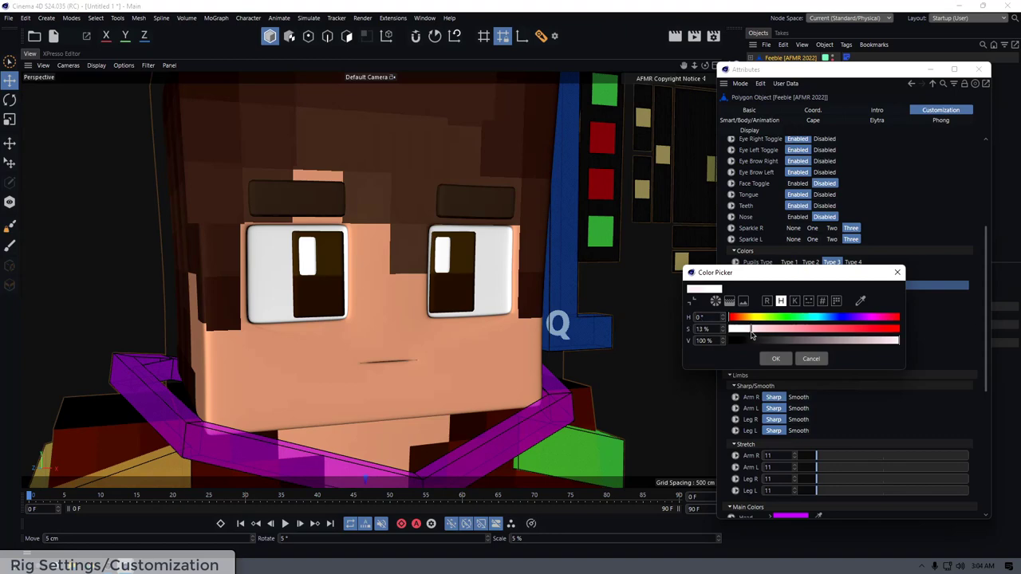
pyautogui.click(777, 360)
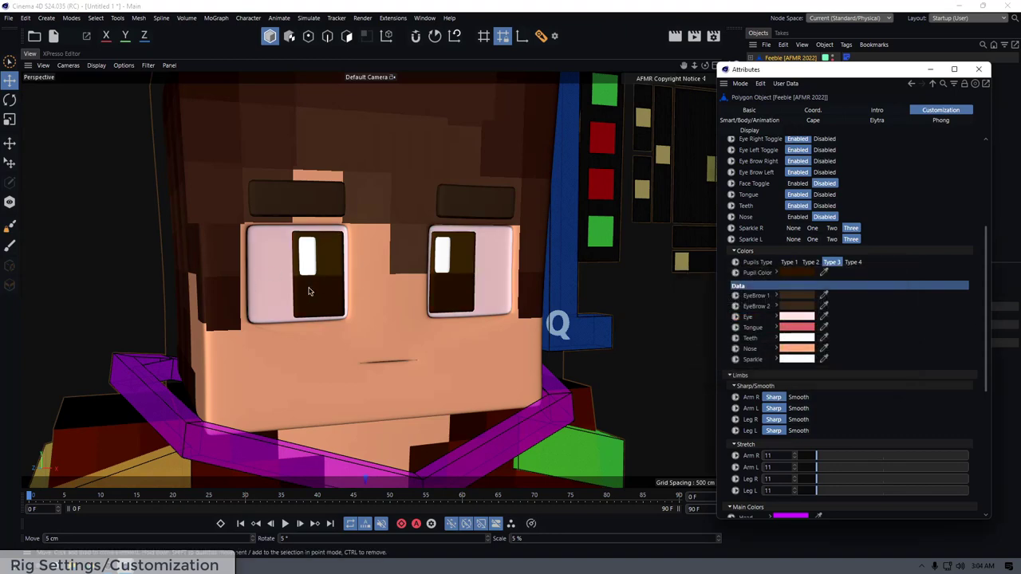
pyautogui.hotkey('ctrl', 'z')
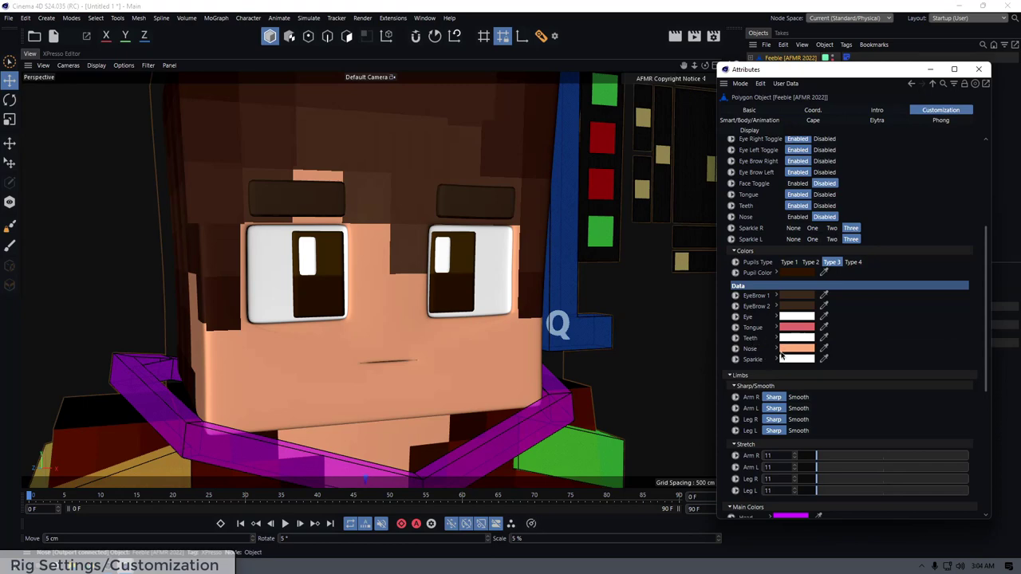
# - Bring up the limb Sharp/Smooth settings and examine the bent right arm from the side
pyautogui.scroll(-5, 792, 363)
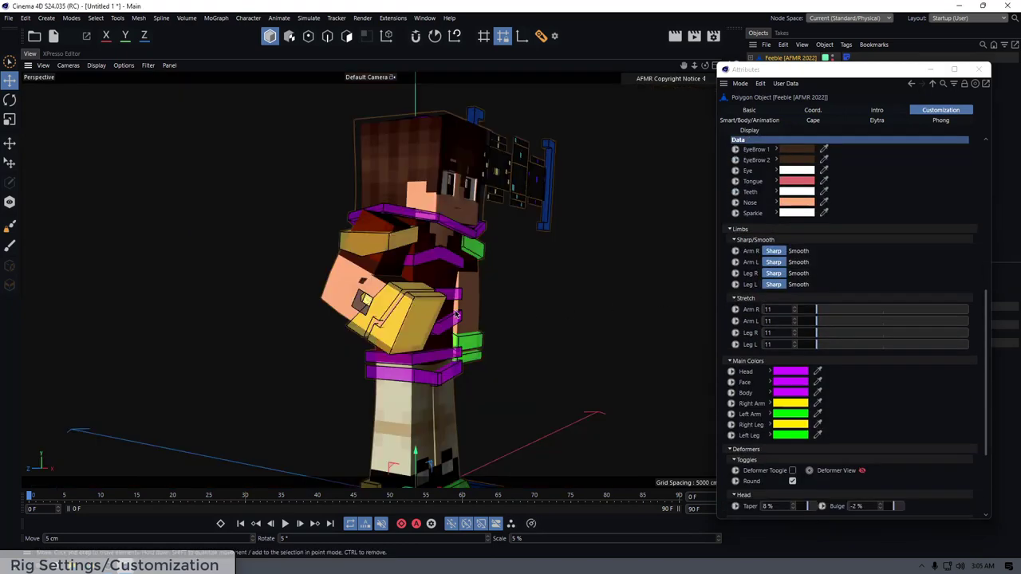
pyautogui.keyDown('alt'); pyautogui.moveTo(351, 263); pyautogui.dragTo(372, 274); pyautogui.keyUp('alt')
pyautogui.scroll(3, 372, 274)
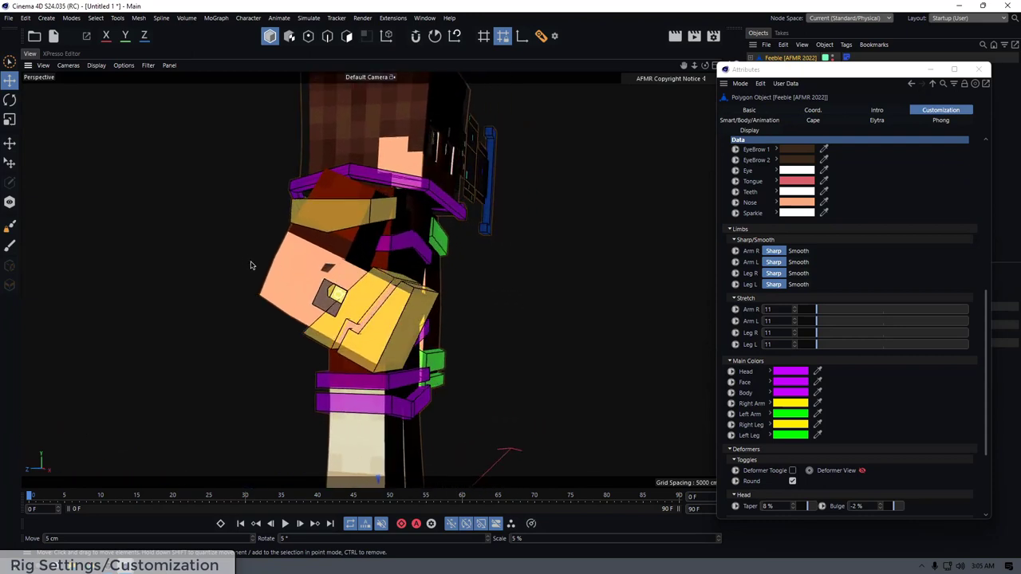
# - Try the right arm's bend in Smooth and Sharp modes, leaving Arm R on Sharp
pyautogui.click(797, 251)
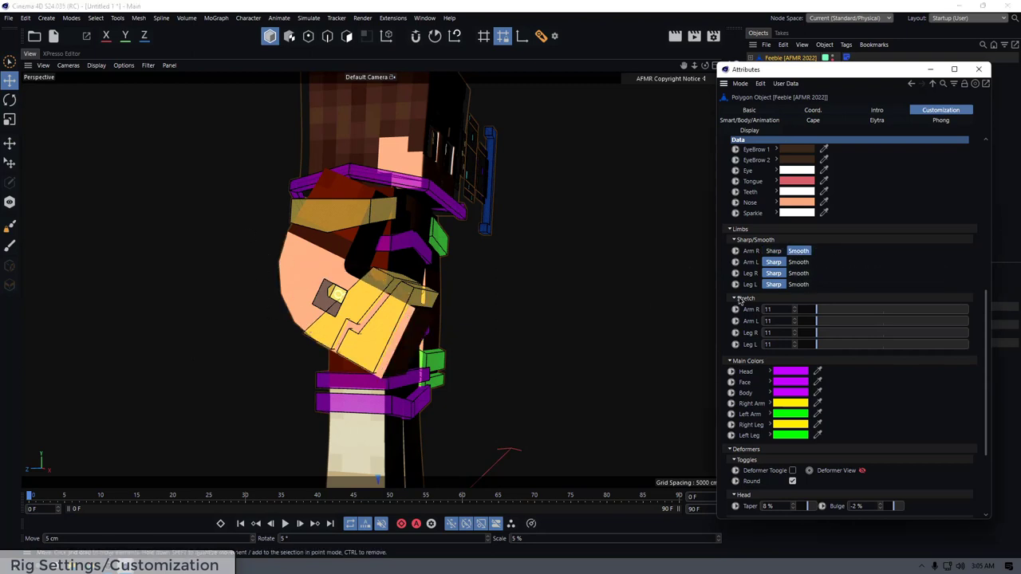
pyautogui.click(773, 251)
pyautogui.click(798, 252)
pyautogui.click(773, 251)
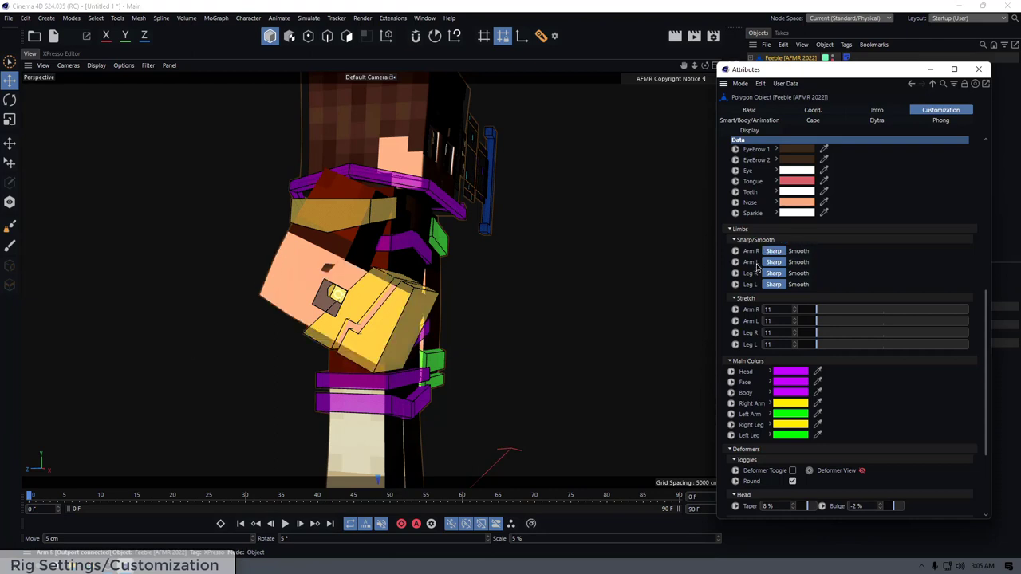
pyautogui.click(798, 251)
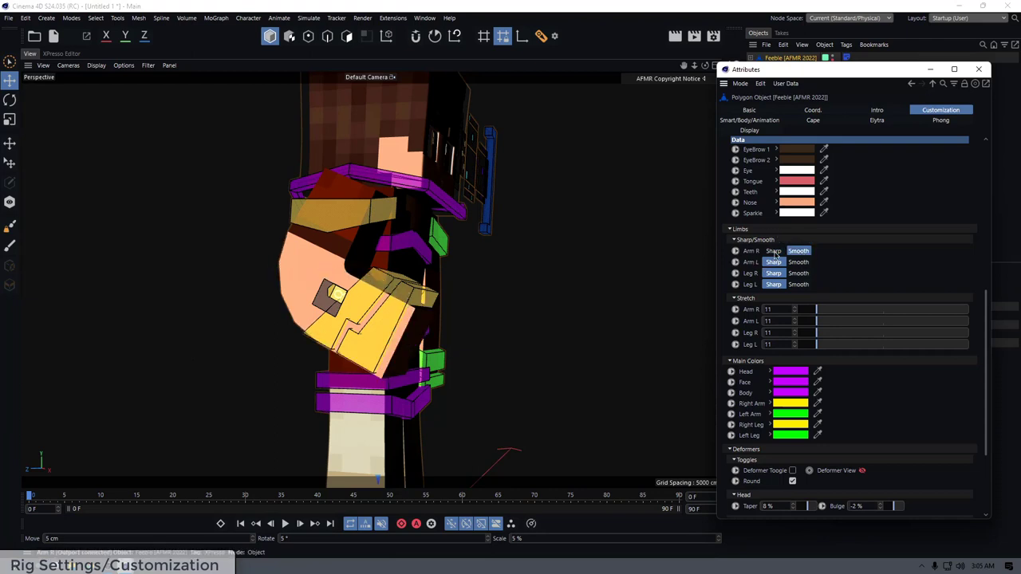
pyautogui.click(773, 251)
pyautogui.click(797, 251)
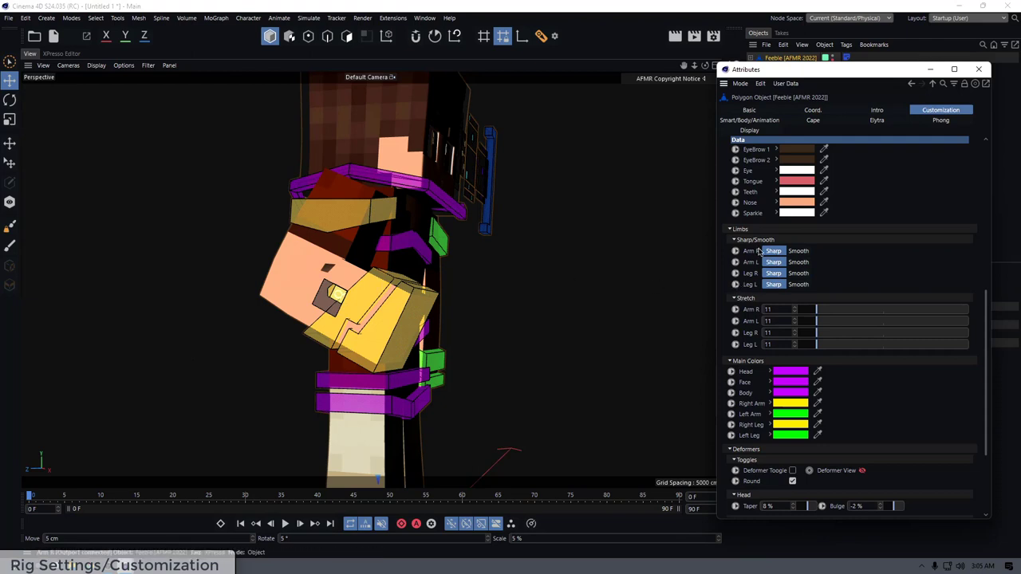
pyautogui.click(774, 251)
# - Switch Arm L, Leg R and Leg L to Smooth and return all three to Sharp
pyautogui.click(797, 262)
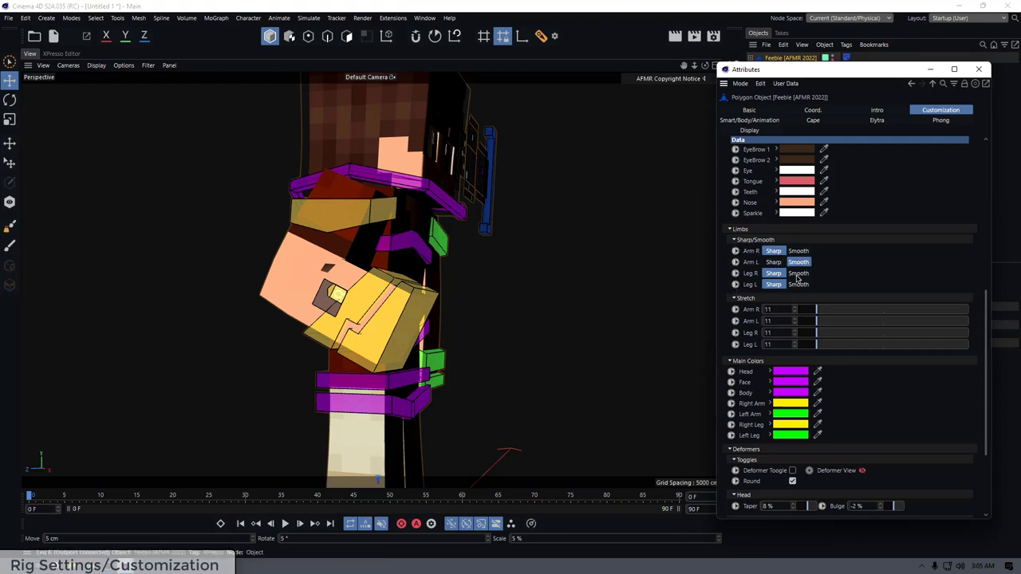
pyautogui.click(798, 274)
pyautogui.click(796, 285)
pyautogui.click(777, 285)
pyautogui.click(776, 274)
pyautogui.click(775, 263)
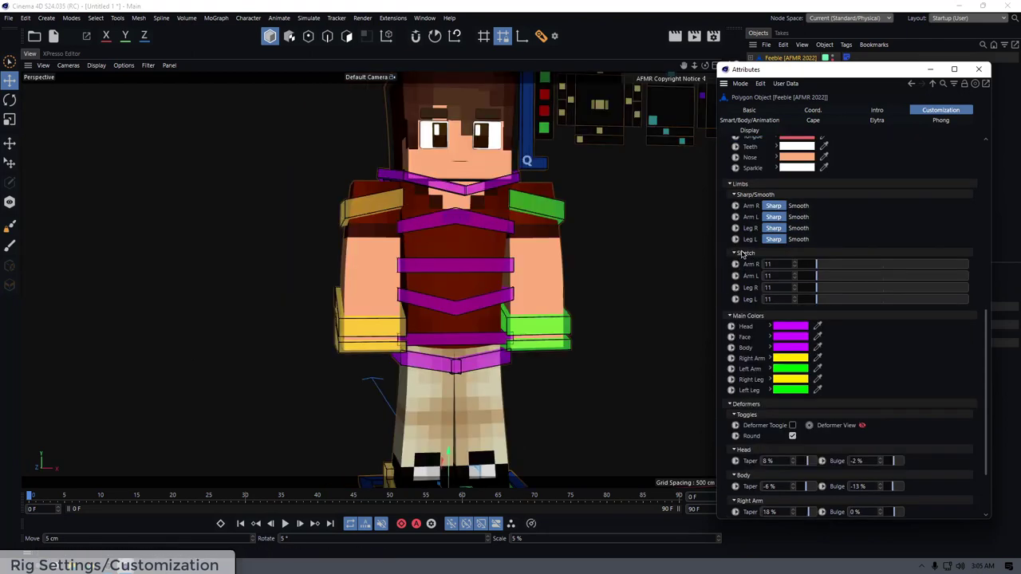
# - Move the right hand control outward, away from the body, to test the arm stretch
pyautogui.click(742, 254)
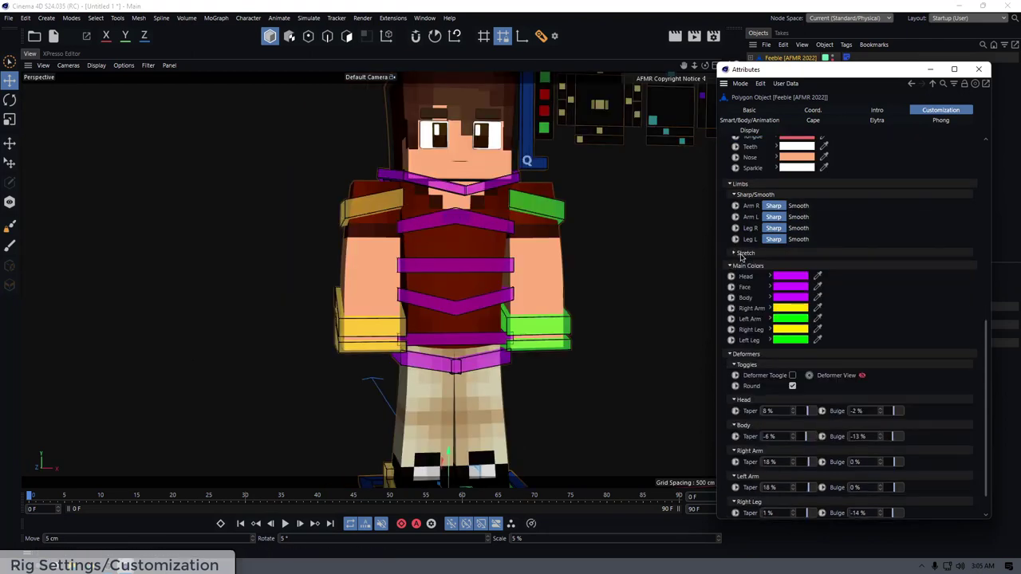
pyautogui.click(741, 254)
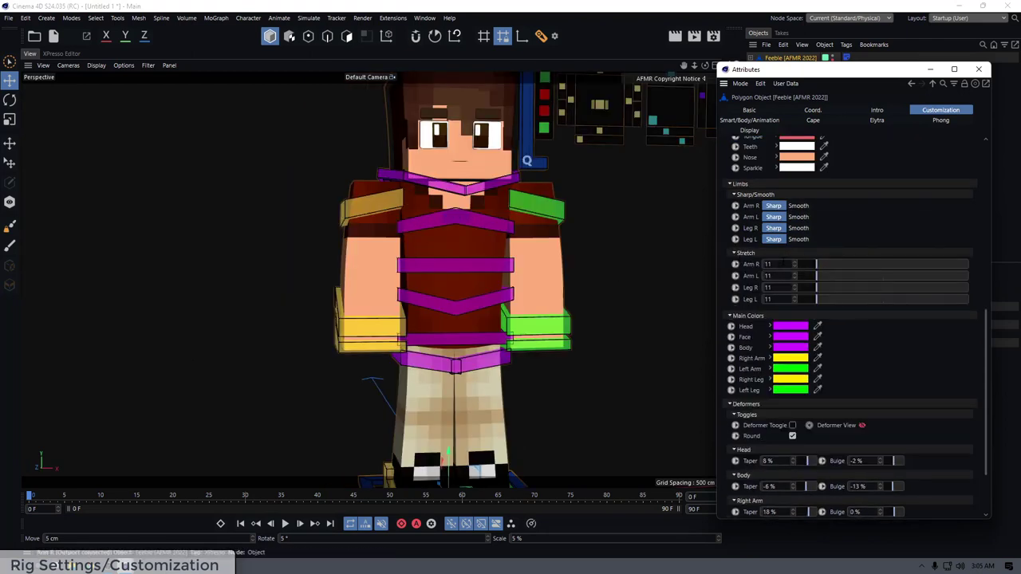
pyautogui.click(363, 352)
pyautogui.moveTo(397, 319); pyautogui.dragTo(187, 311)
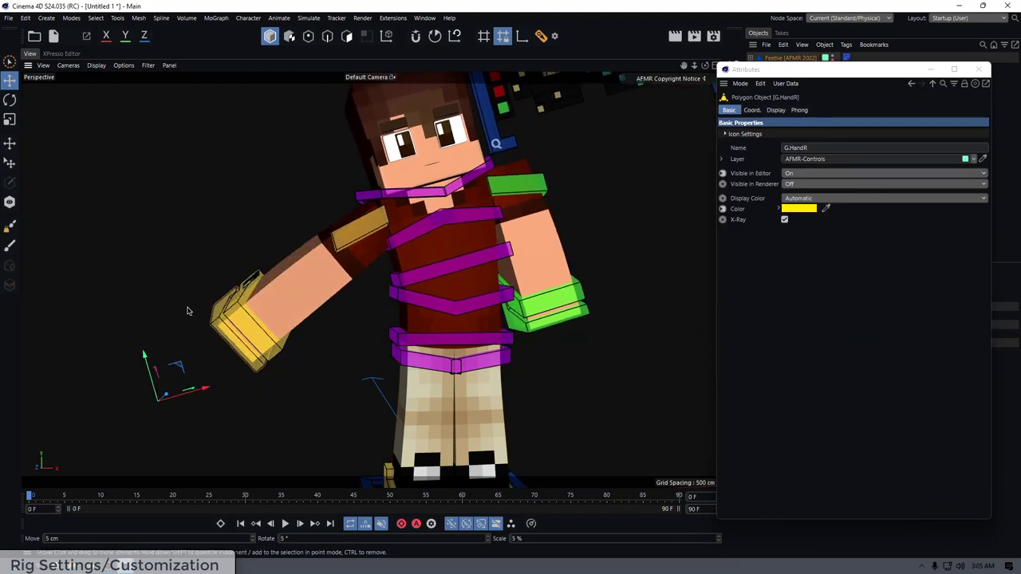
# - Try out the Arm R Stretch value in the rig's Customization settings, leaving it at 11
pyautogui.click(788, 58)
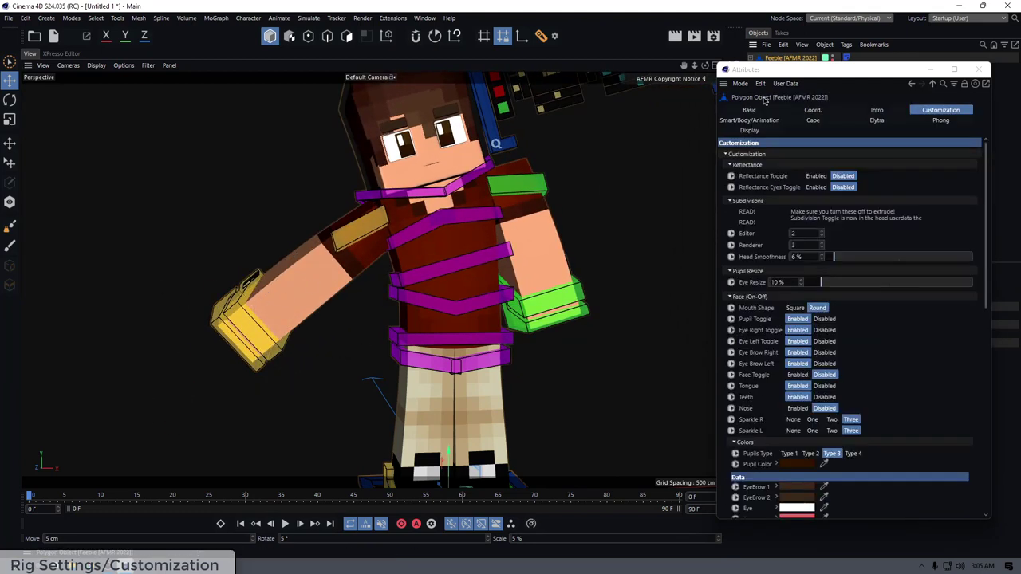
pyautogui.scroll(-6, 755, 389)
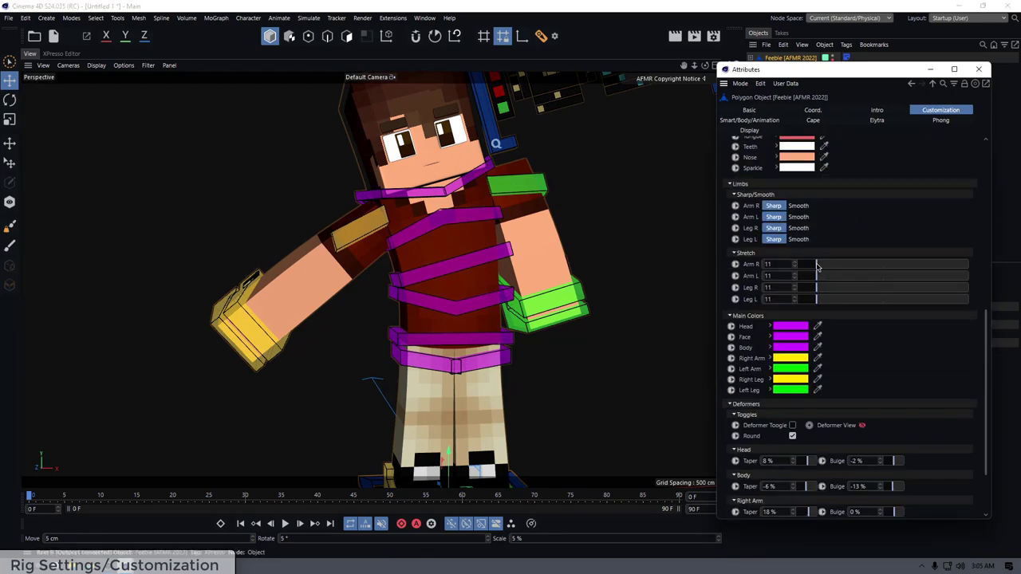
pyautogui.moveTo(817, 266)
pyautogui.mouseDown()
pyautogui.moveTo(874, 266)
pyautogui.moveTo(802, 265)
pyautogui.moveTo(878, 265)
pyautogui.moveTo(796, 276)
pyautogui.moveTo(816, 265)
pyautogui.mouseUp()
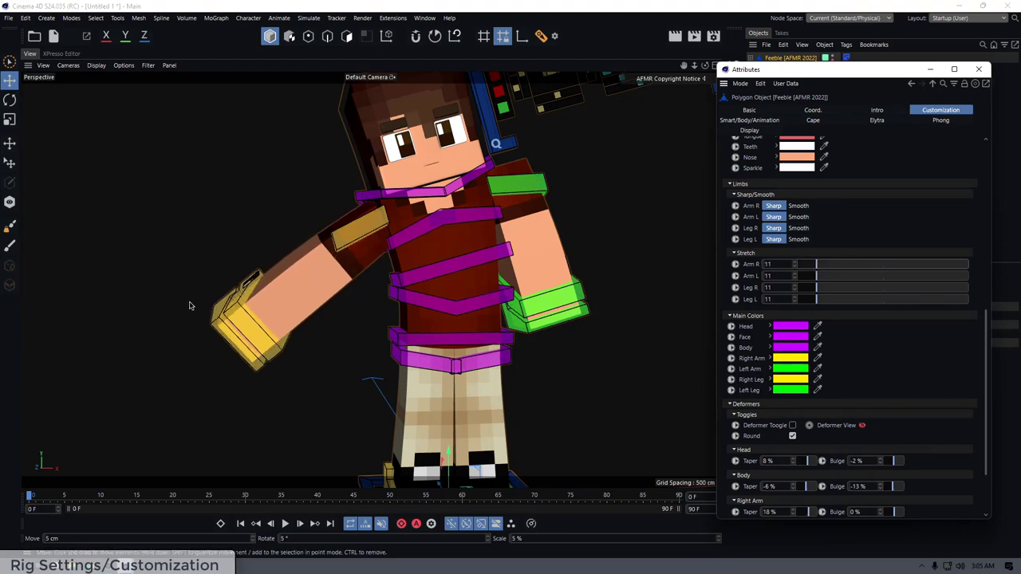
pyautogui.click(227, 336)
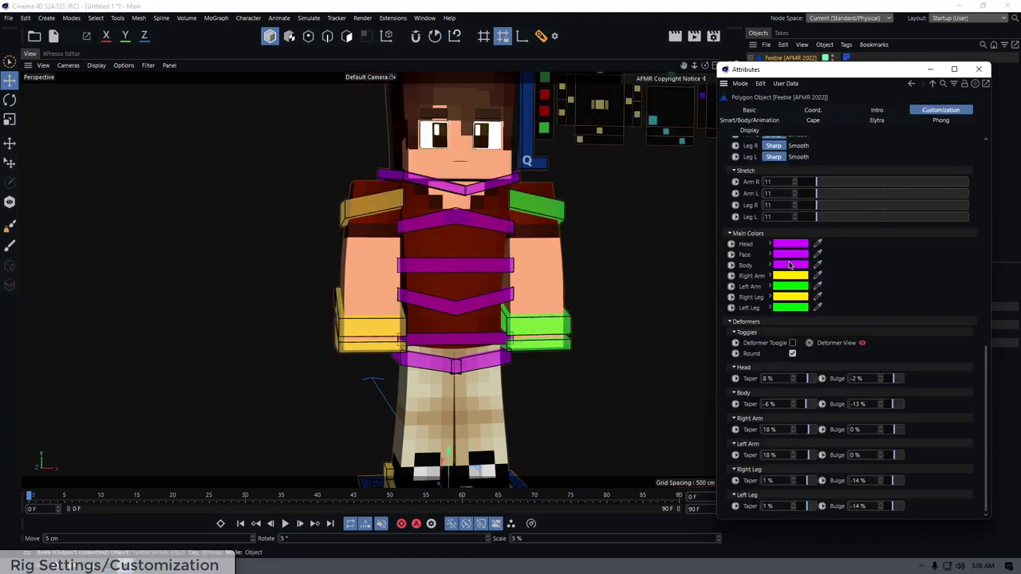
# - Set the Body main color to light blue with H 196°, S 96.078 % and V 100 %
pyautogui.click(784, 268)
pyautogui.moveTo(821, 262); pyautogui.dragTo(808, 266)
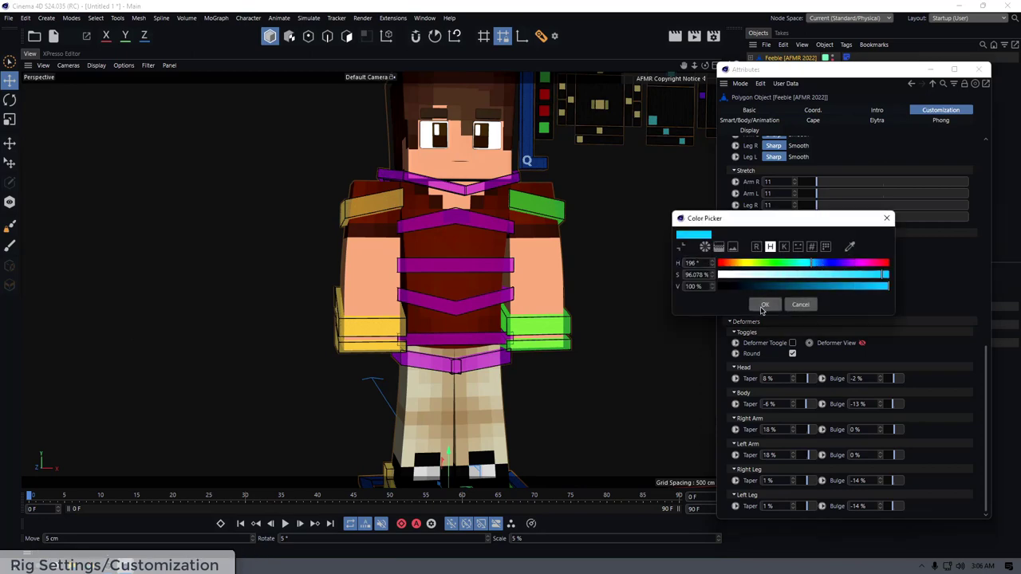
pyautogui.click(761, 306)
# - Inspect the recolored body controls around the character and undo the Body color change
pyautogui.keyDown('alt'); pyautogui.moveTo(639, 276); pyautogui.dragTo(609, 244, button='middle'); pyautogui.keyUp('alt')
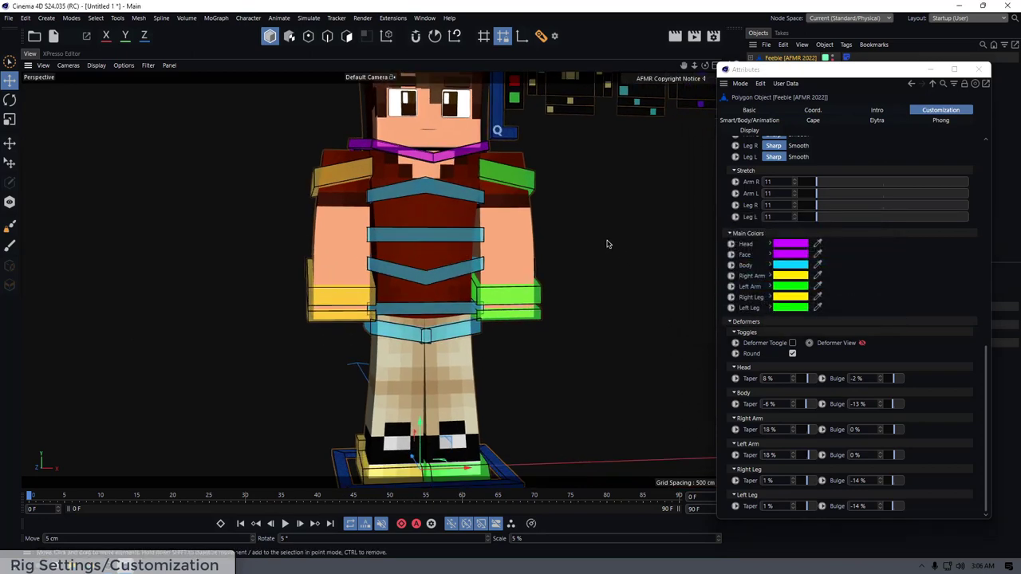
pyautogui.keyDown('alt'); pyautogui.moveTo(609, 244); pyautogui.dragTo(415, 294); pyautogui.keyUp('alt')
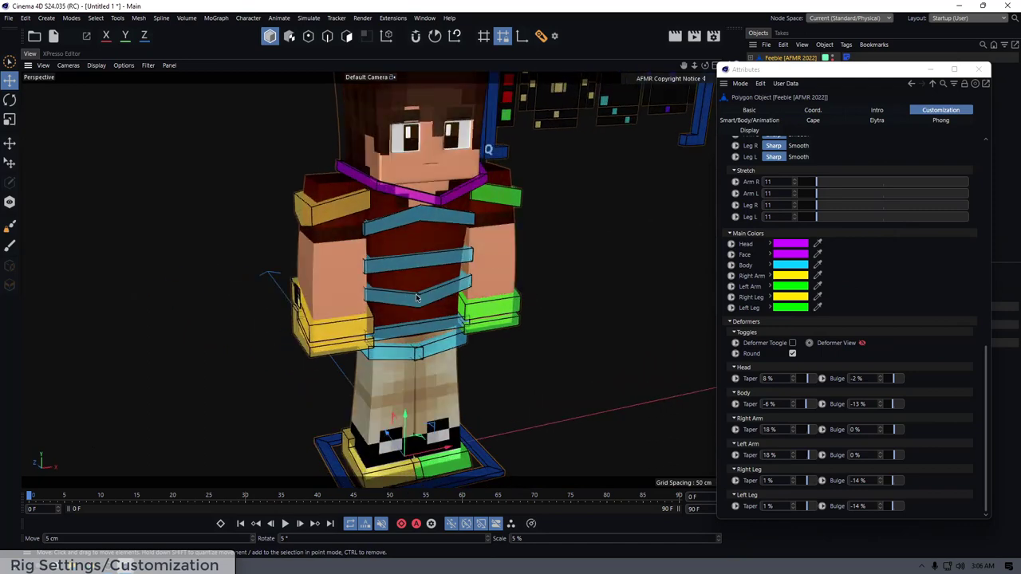
pyautogui.keyDown('alt'); pyautogui.moveTo(437, 278); pyautogui.dragTo(413, 285, button='right'); pyautogui.keyUp('alt')
pyautogui.keyDown('alt'); pyautogui.moveTo(411, 285); pyautogui.dragTo(456, 266); pyautogui.keyUp('alt')
pyautogui.hotkey('ctrl', 'z')
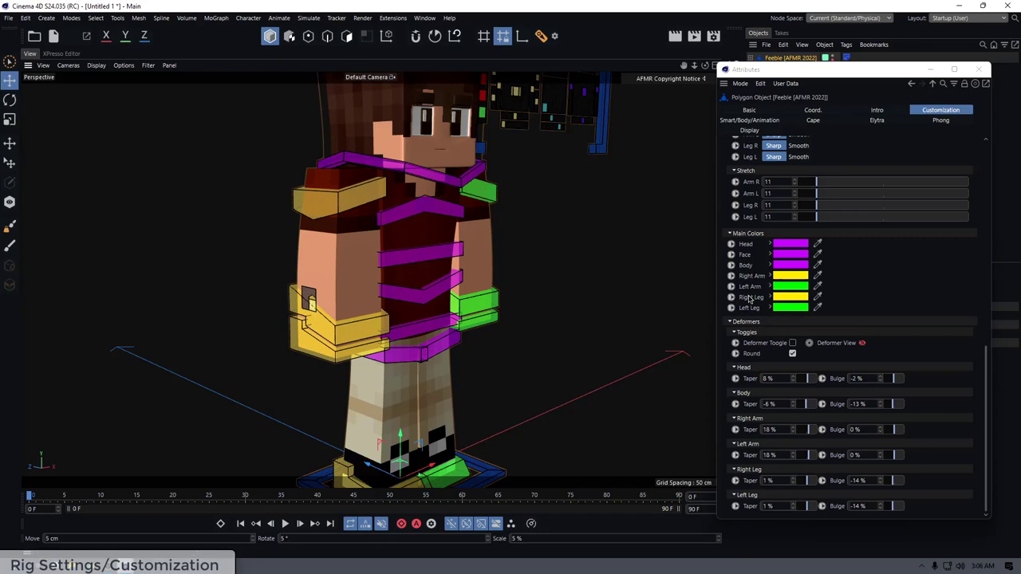
# - Turn the rig's Deformer Toggle on and back off to compare the body shape
pyautogui.click(785, 335)
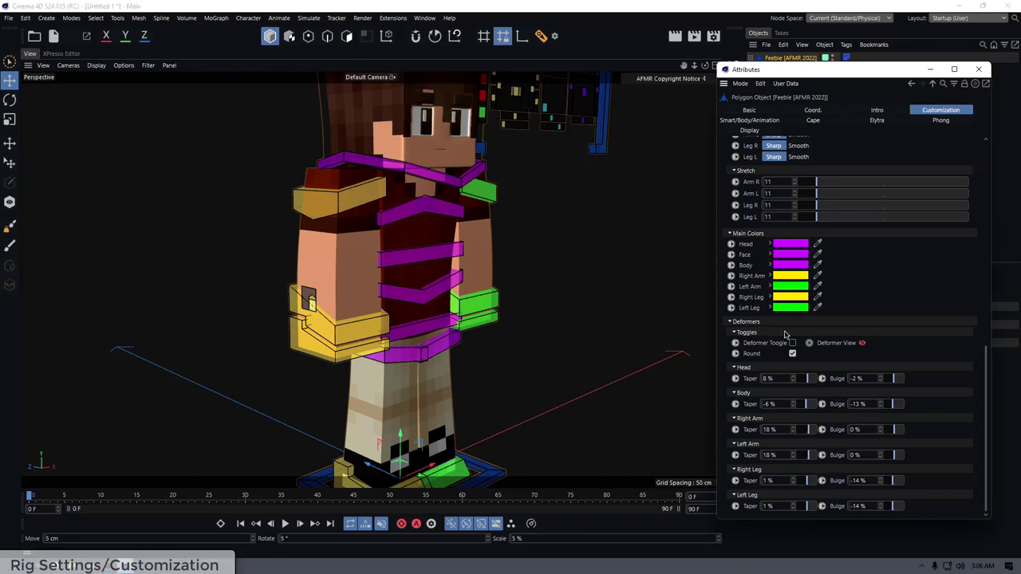
pyautogui.keyDown('alt'); pyautogui.moveTo(533, 233); pyautogui.dragTo(504, 272, button='middle'); pyautogui.keyUp('alt')
pyautogui.keyDown('alt'); pyautogui.moveTo(503, 272); pyautogui.dragTo(457, 292); pyautogui.keyUp('alt')
pyautogui.keyDown('alt'); pyautogui.moveTo(457, 293); pyautogui.dragTo(480, 263, button='middle'); pyautogui.keyUp('alt')
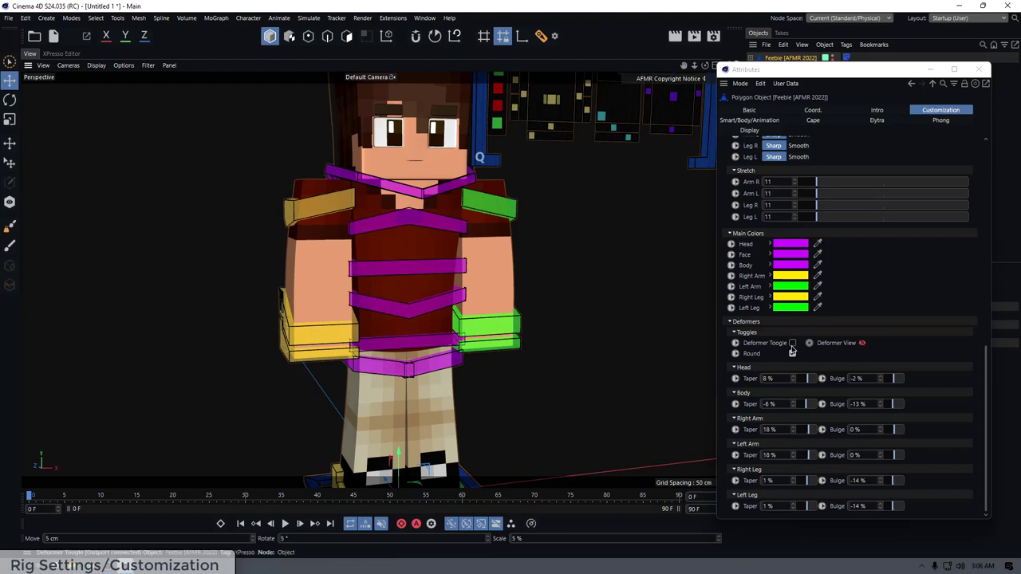
pyautogui.click(792, 344)
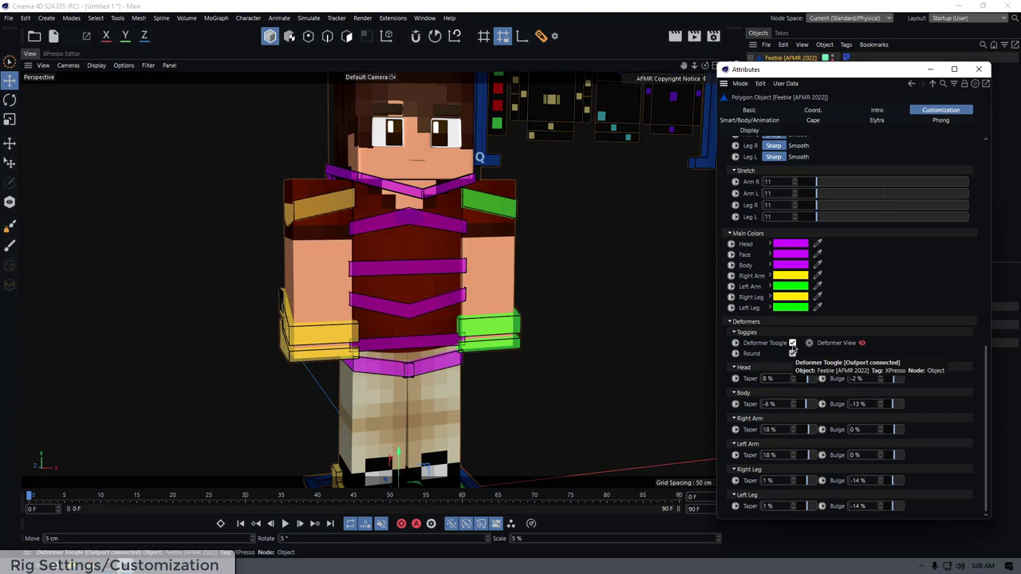
pyautogui.click(792, 343)
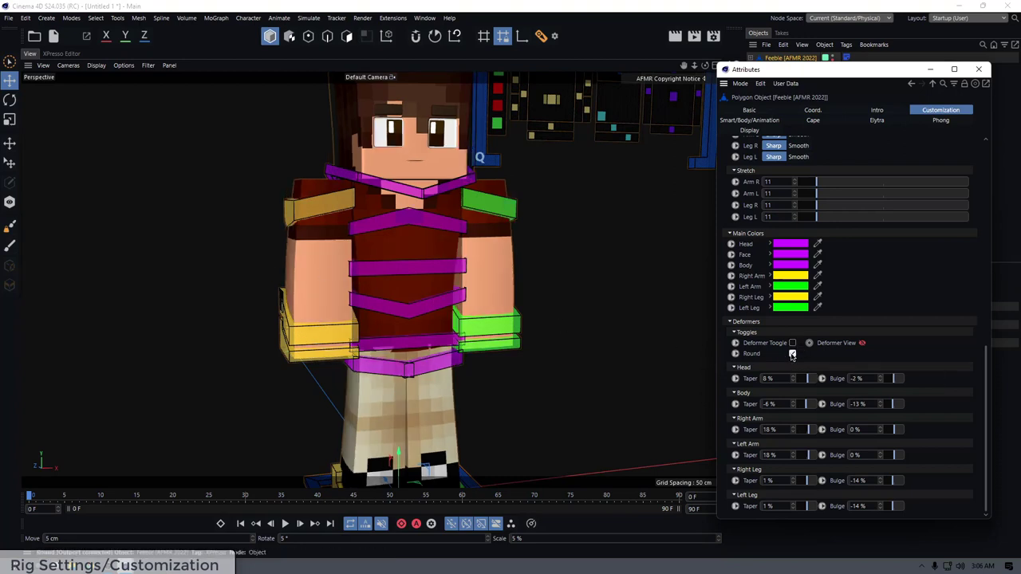
# - Turn the Round deformer option off and back on
pyautogui.click(792, 354)
pyautogui.click(792, 353)
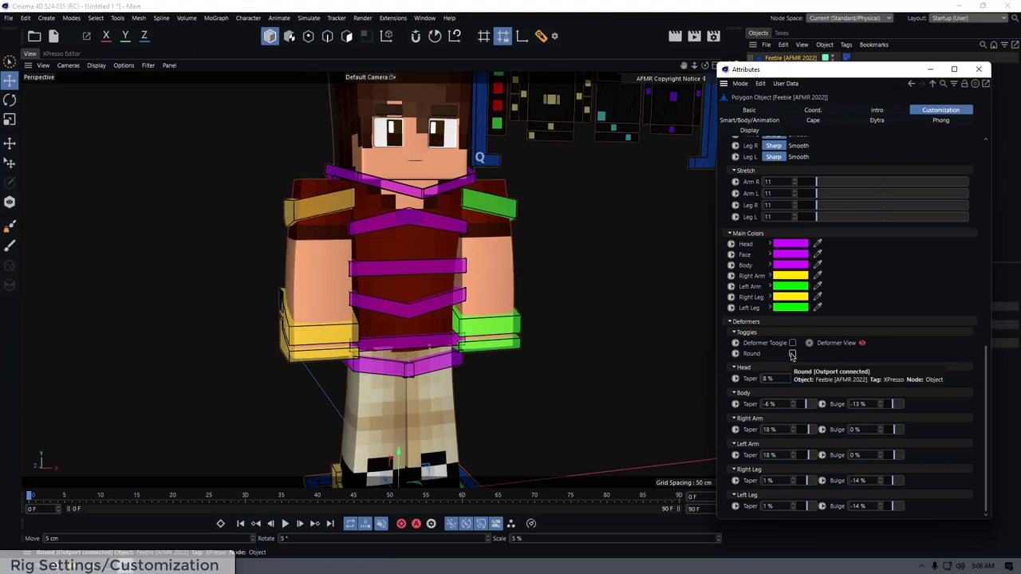
pyautogui.click(792, 354)
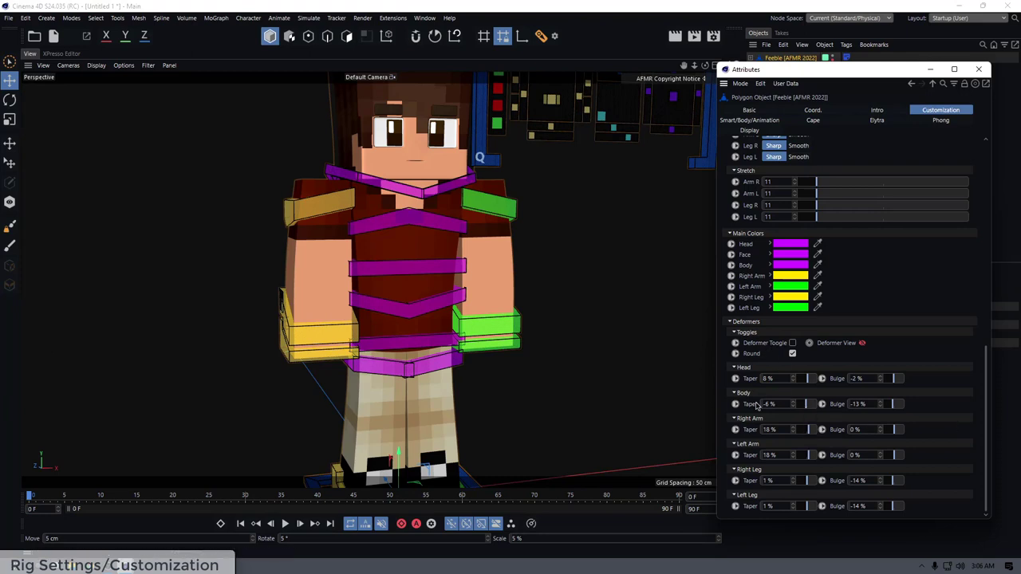
# - Try a Head Taper of -31 % and a different Head Bulge, undoing both changes
pyautogui.moveTo(809, 379); pyautogui.dragTo(811, 383)
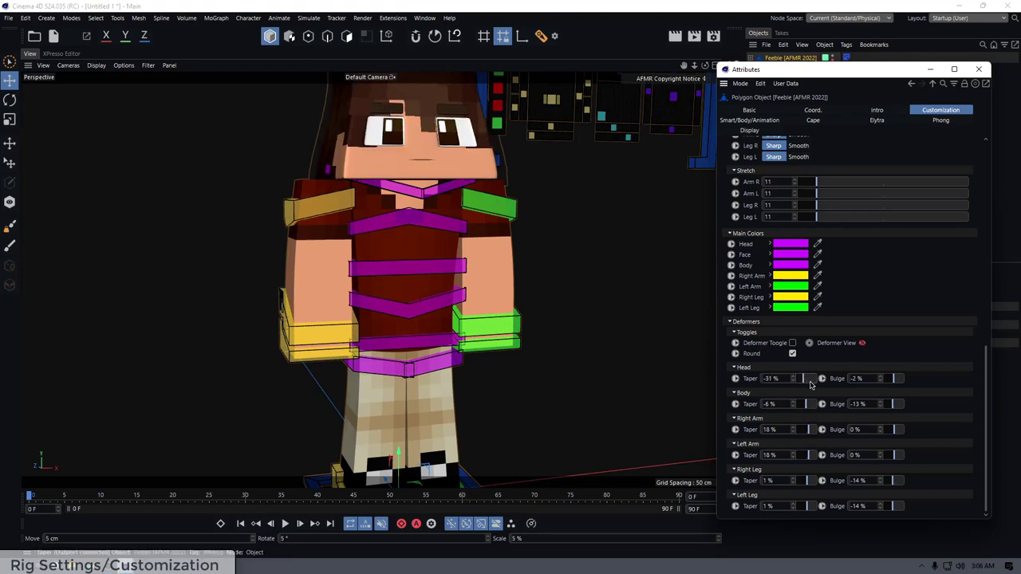
pyautogui.hotkey('ctrl', 'z')
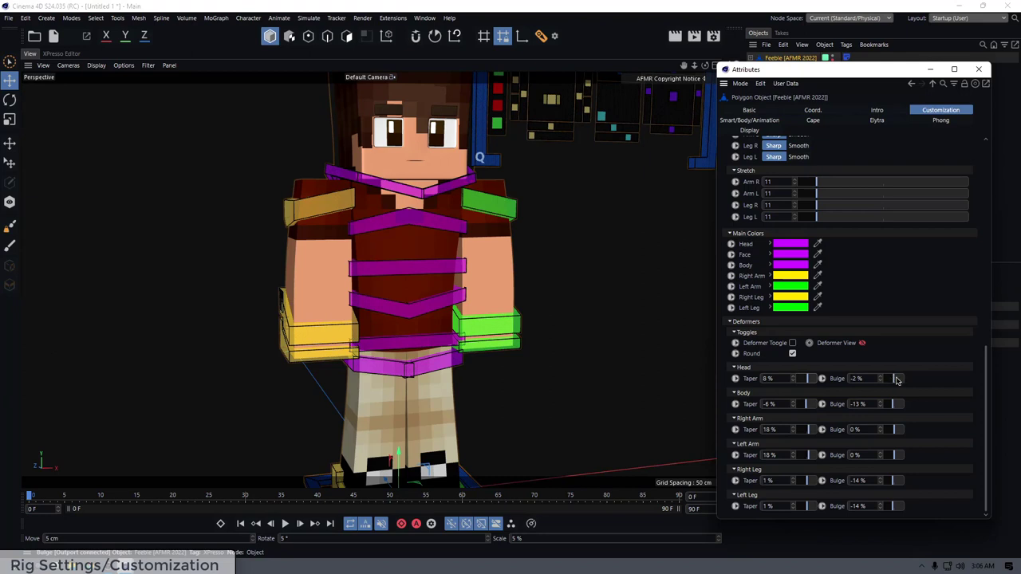
pyautogui.moveTo(895, 380); pyautogui.dragTo(900, 384)
pyautogui.hotkey('ctrl', 'z')
# - Try different Right Arm Bulge and Taper and Right Leg Taper values, undoing the changes
pyautogui.moveTo(899, 435)
pyautogui.mouseDown()
pyautogui.moveTo(902, 426)
pyautogui.moveTo(896, 433)
pyautogui.mouseUp()
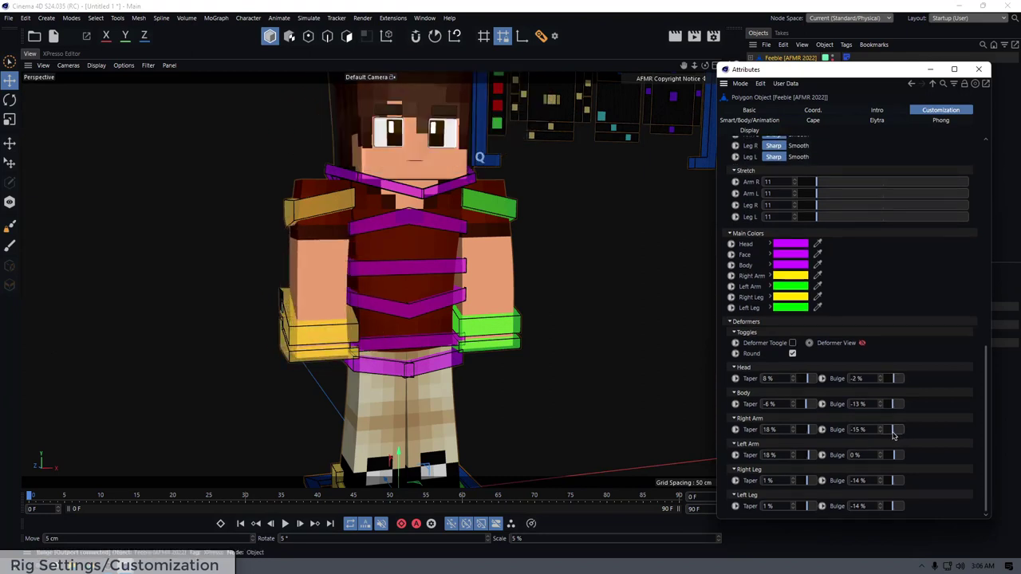
pyautogui.moveTo(809, 430); pyautogui.dragTo(807, 405)
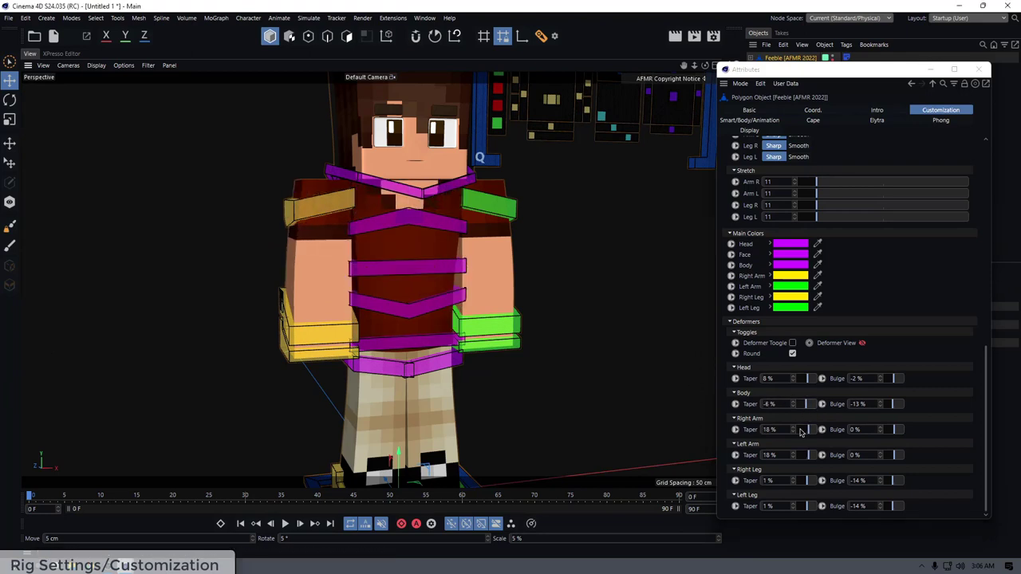
pyautogui.moveTo(806, 480); pyautogui.dragTo(801, 481)
pyautogui.hotkey('ctrl', 'z')
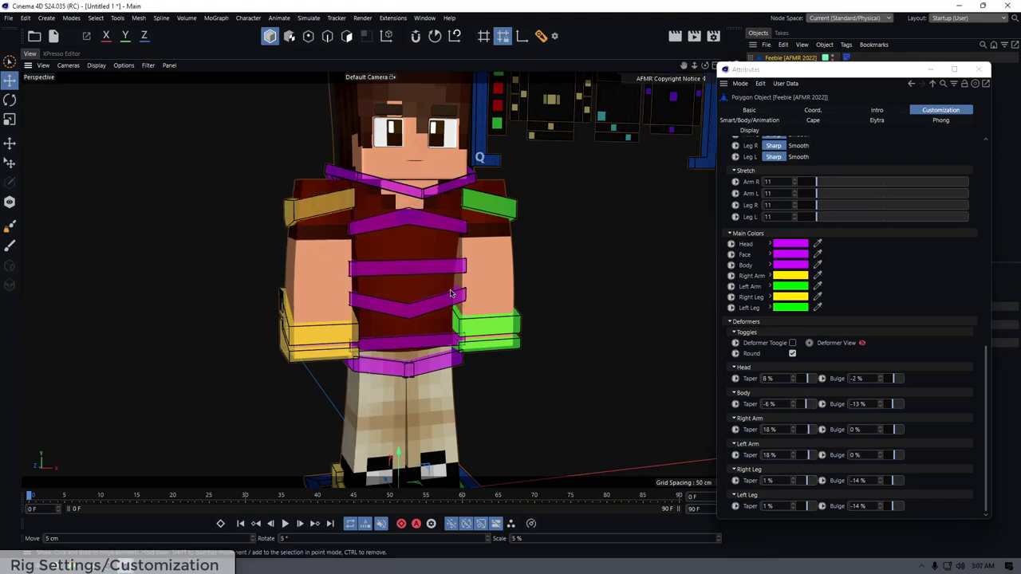
# - Show the rig's Smart/Body/Animation settings, try rotating the neck control, and collapse the facial control board with its Q control
pyautogui.keyDown('alt'); pyautogui.moveTo(497, 247); pyautogui.dragTo(475, 260, button='middle'); pyautogui.keyUp('alt')
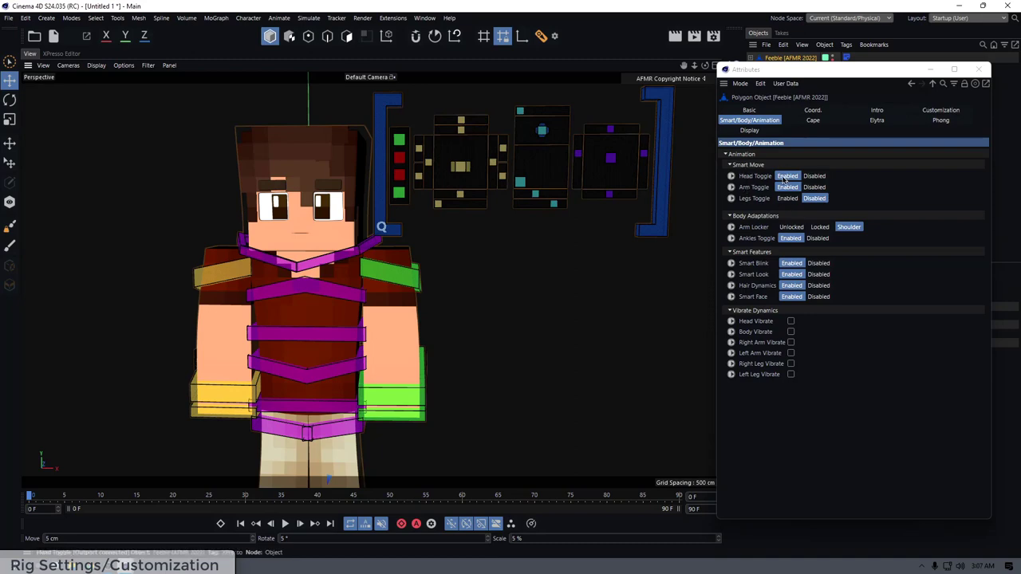
pyautogui.click(279, 263)
pyautogui.press('r')
pyautogui.moveTo(329, 249); pyautogui.dragTo(383, 207)
pyautogui.click(382, 224)
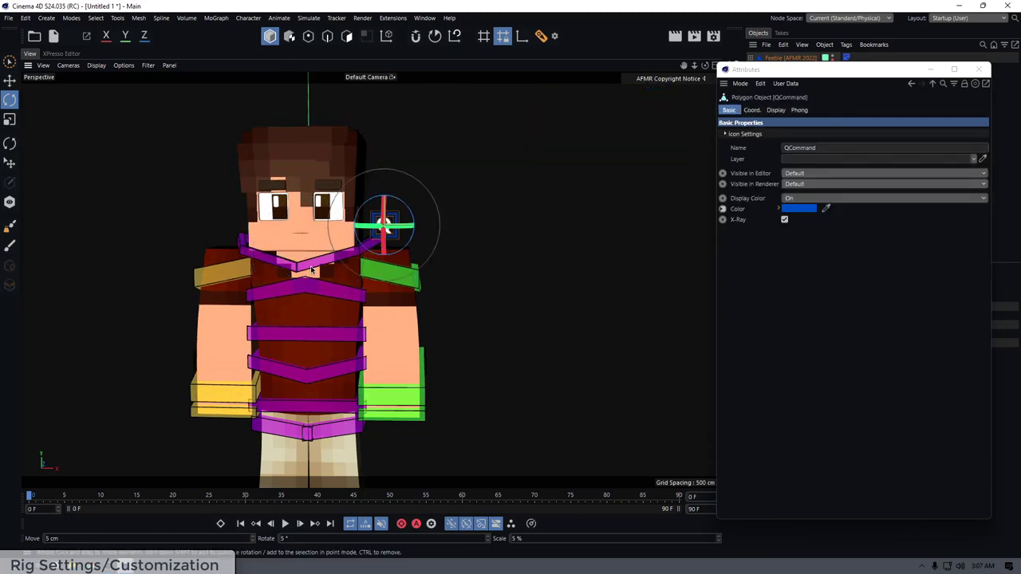
# - Rotate the neck control in several directions to test the smart head movement, and undo the rotation
pyautogui.click(374, 242)
pyautogui.moveTo(321, 256); pyautogui.dragTo(303, 255)
pyautogui.moveTo(290, 260); pyautogui.dragTo(280, 290)
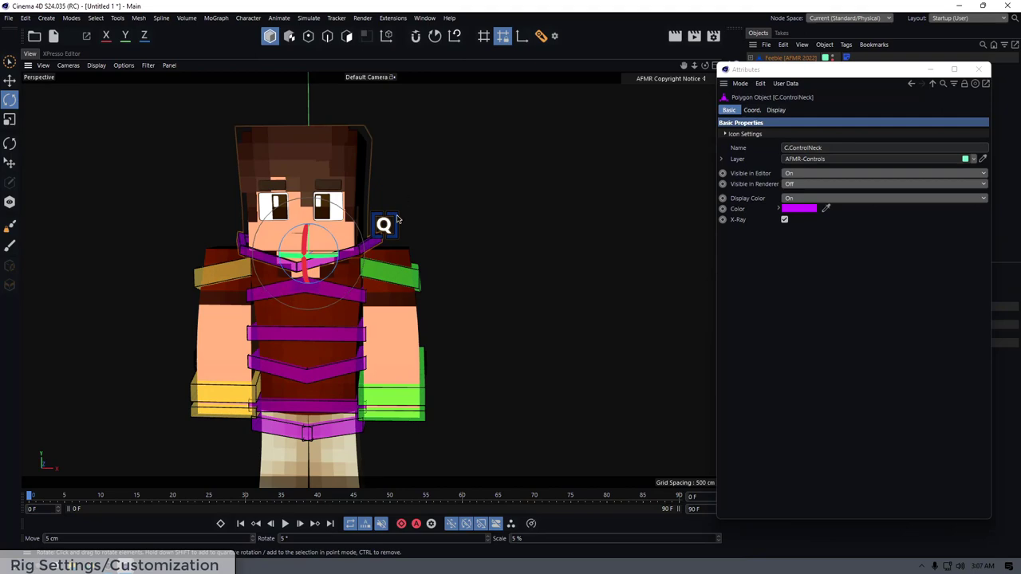
pyautogui.moveTo(313, 239); pyautogui.dragTo(293, 288)
pyautogui.hotkey('ctrl', 'z')
# - Set the rig's Smart Move Head Toggle to Disabled and test it by rotating the neck control
pyautogui.click(801, 57)
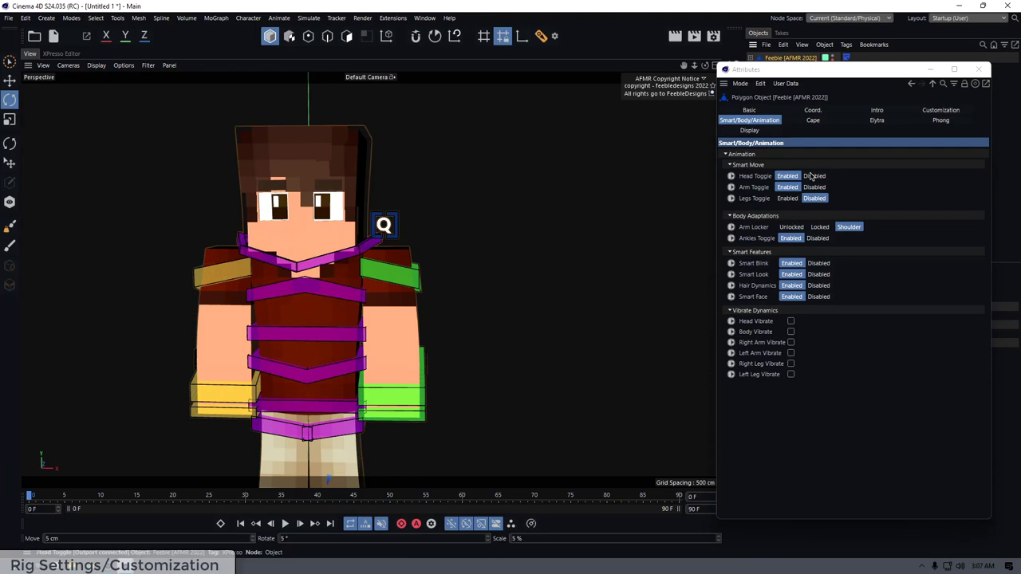
pyautogui.click(348, 253)
pyautogui.moveTo(327, 248)
pyautogui.mouseDown()
pyautogui.moveTo(281, 241)
pyautogui.moveTo(321, 245)
pyautogui.mouseUp()
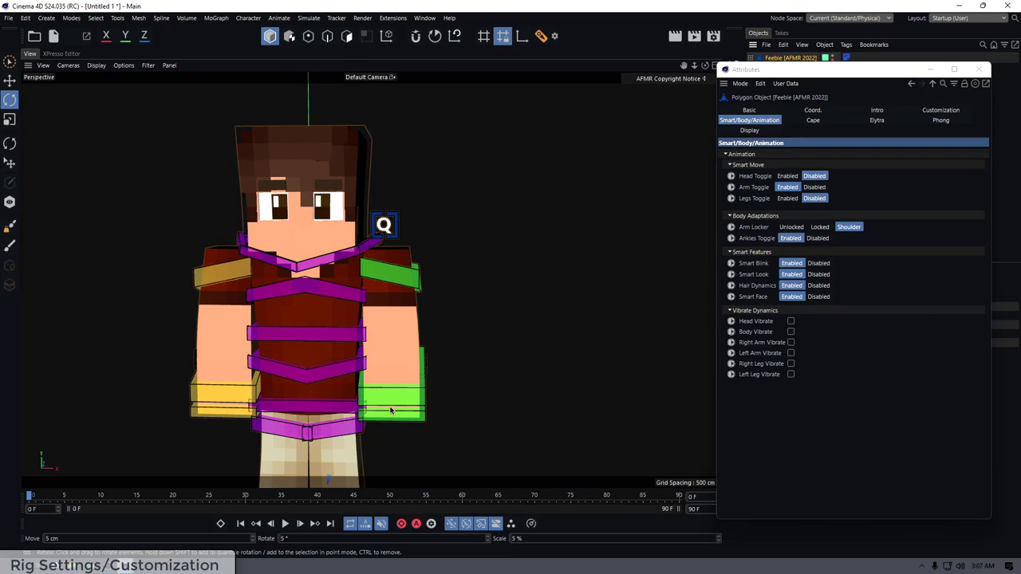
# - Move the left hand control outward to test the smart arm movement, undo the move, and reselect the rig
pyautogui.press('e')
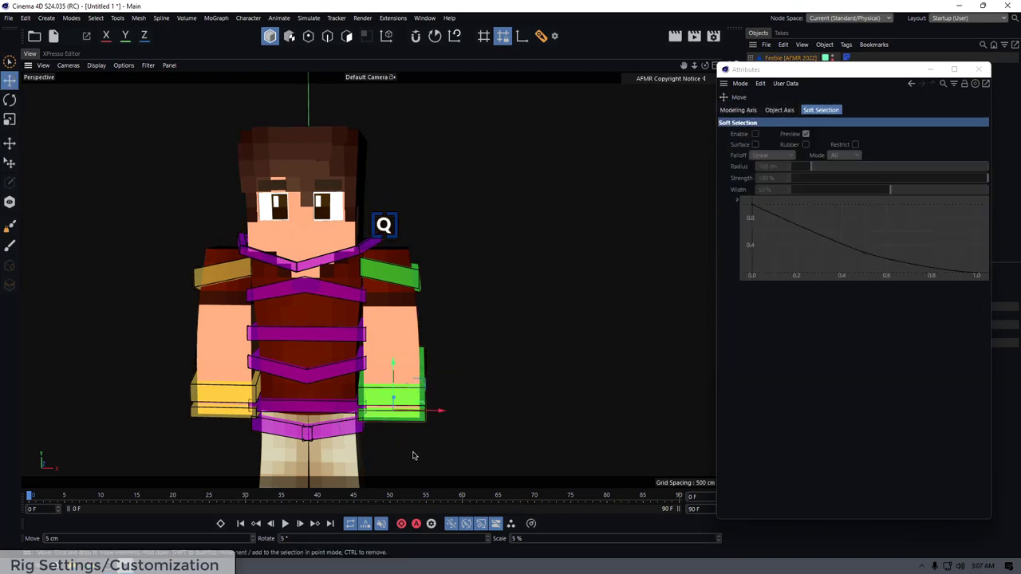
pyautogui.moveTo(412, 453); pyautogui.dragTo(483, 441)
pyautogui.hotkey('ctrl', 'z')
pyautogui.click(796, 58)
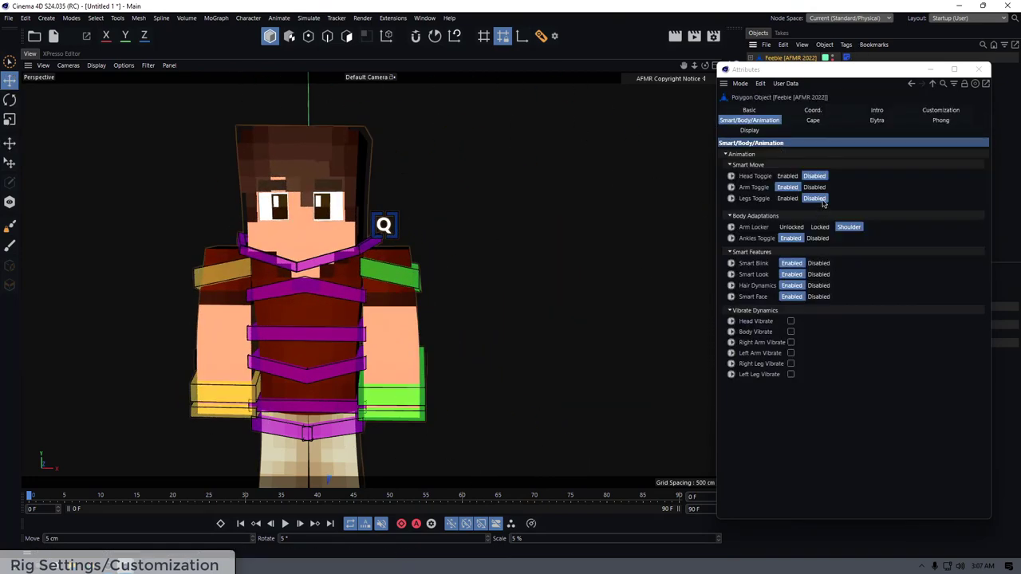
# - Move the left hand control up and outward, undo the move, and set the rig's Smart Move Arm Toggle to Disabled
pyautogui.click(506, 323)
pyautogui.keyDown('alt'); pyautogui.moveTo(505, 324); pyautogui.dragTo(420, 337); pyautogui.keyUp('alt')
pyautogui.click(417, 412)
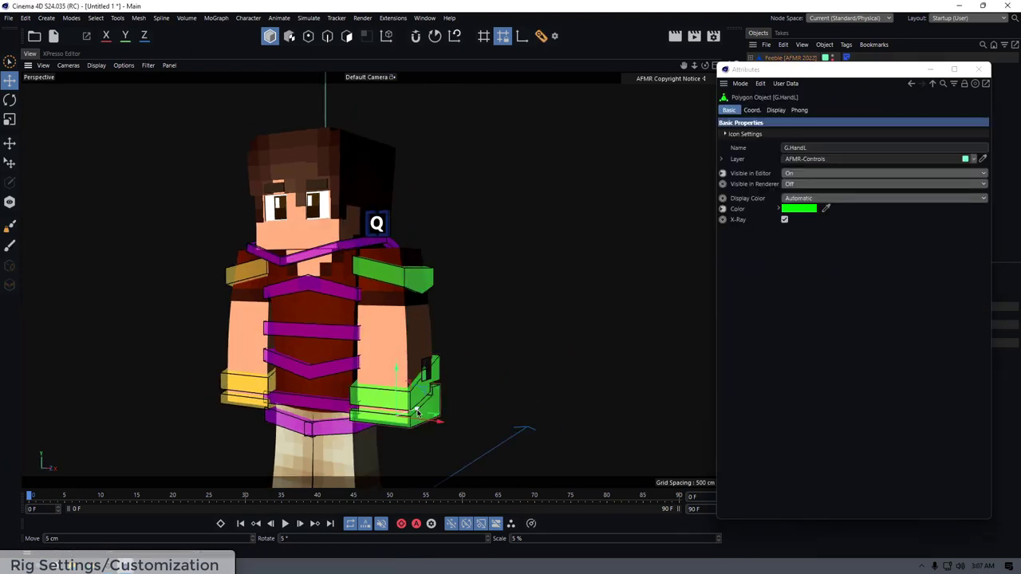
pyautogui.moveTo(423, 411); pyautogui.dragTo(482, 377)
pyautogui.hotkey('ctrl', 'z')
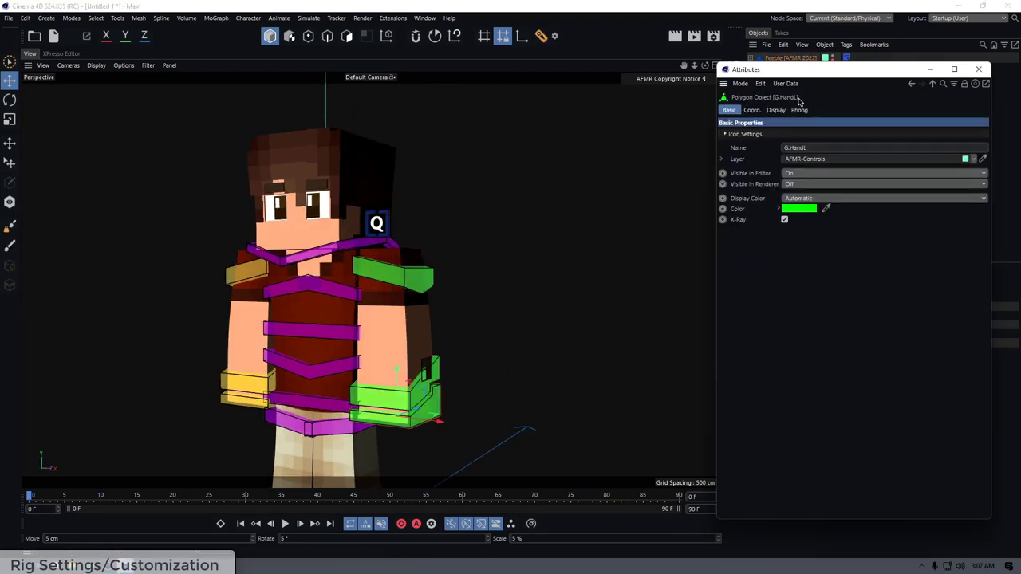
pyautogui.click(792, 58)
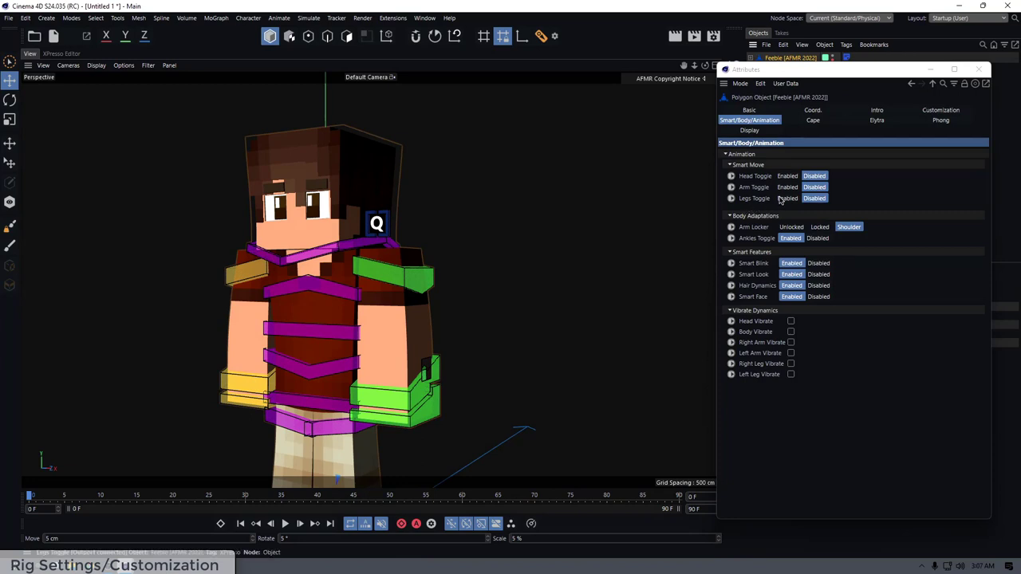
# - Examine the character's body, arms and legs from several angles with all three Smart Move toggles disabled
pyautogui.click(486, 298)
pyautogui.scroll(-5, 478, 298)
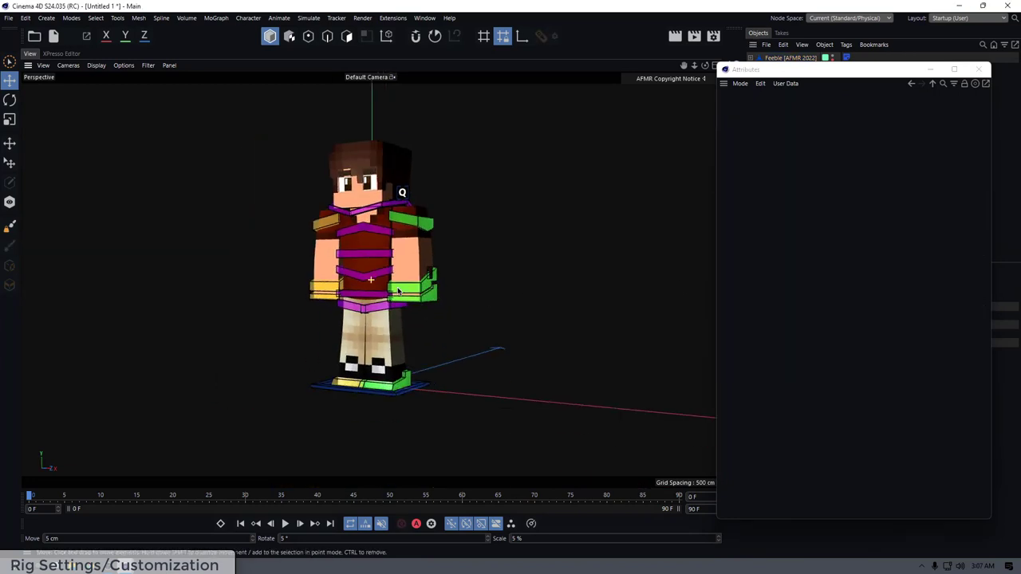
pyautogui.keyDown('alt'); pyautogui.moveTo(478, 300); pyautogui.dragTo(423, 319); pyautogui.keyUp('alt')
pyautogui.scroll(6, 423, 370)
pyautogui.click(423, 370)
pyautogui.keyDown('alt'); pyautogui.moveTo(423, 370); pyautogui.dragTo(341, 362); pyautogui.keyUp('alt')
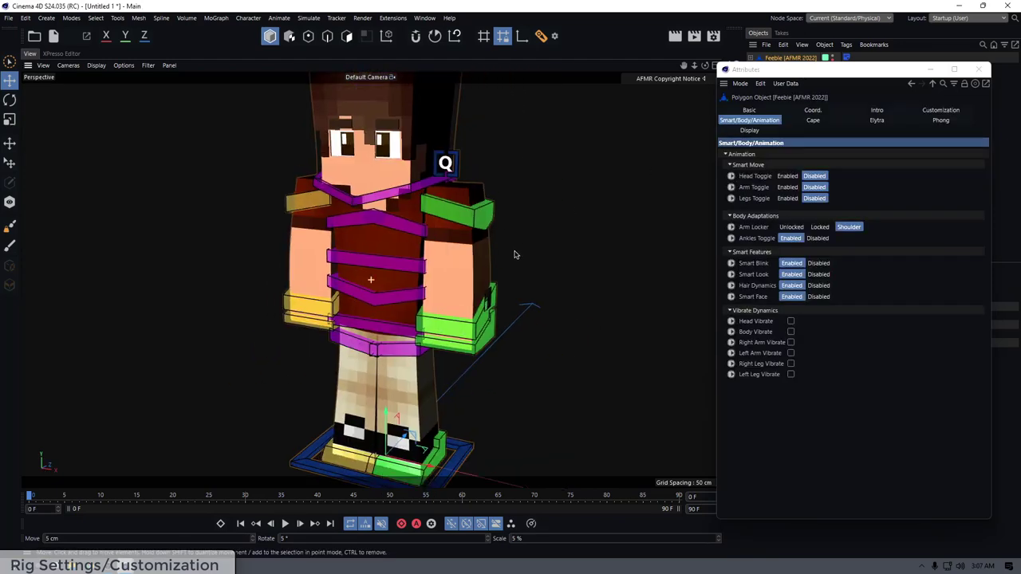
pyautogui.scroll(3, 401, 254)
pyautogui.keyDown('alt'); pyautogui.moveTo(401, 255); pyautogui.dragTo(433, 207, button='middle'); pyautogui.keyUp('alt')
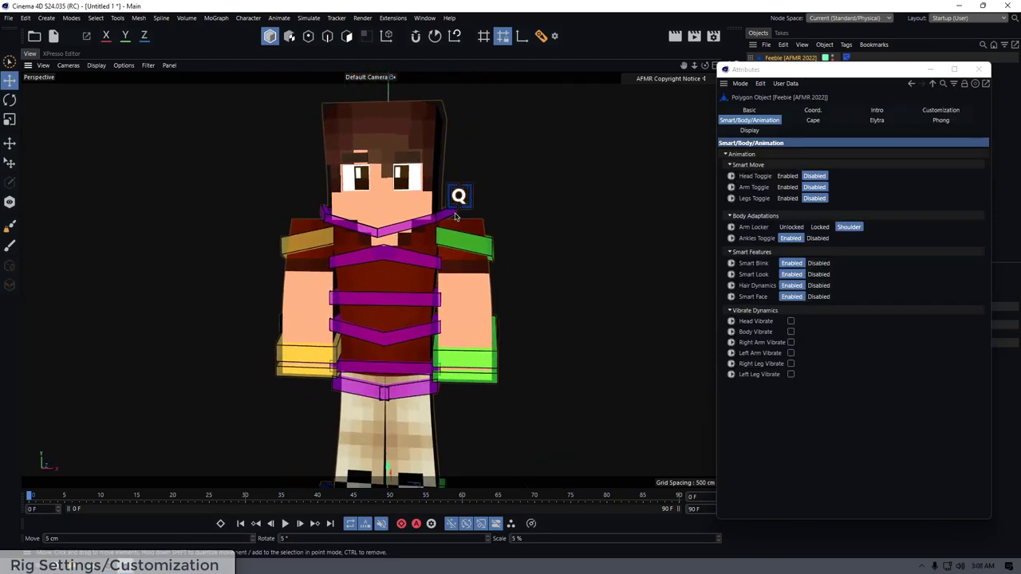
pyautogui.keyDown('alt'); pyautogui.moveTo(455, 239); pyautogui.dragTo(498, 247); pyautogui.keyUp('alt')
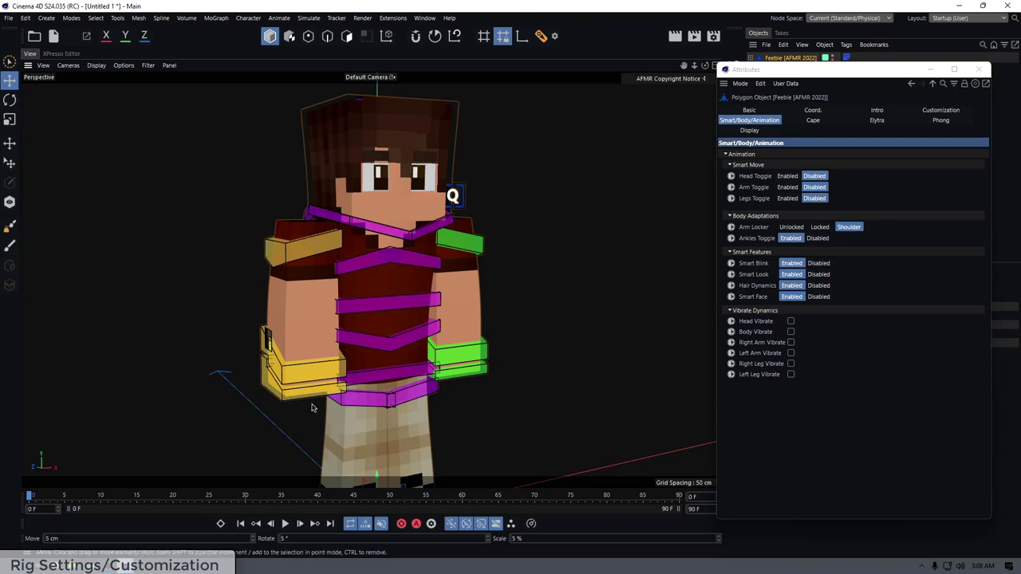
# - Rotate the right shoulder control to test the arm's shoulder movement, undo the rotation, and reselect the rig
pyautogui.click(281, 252)
pyautogui.press('r')
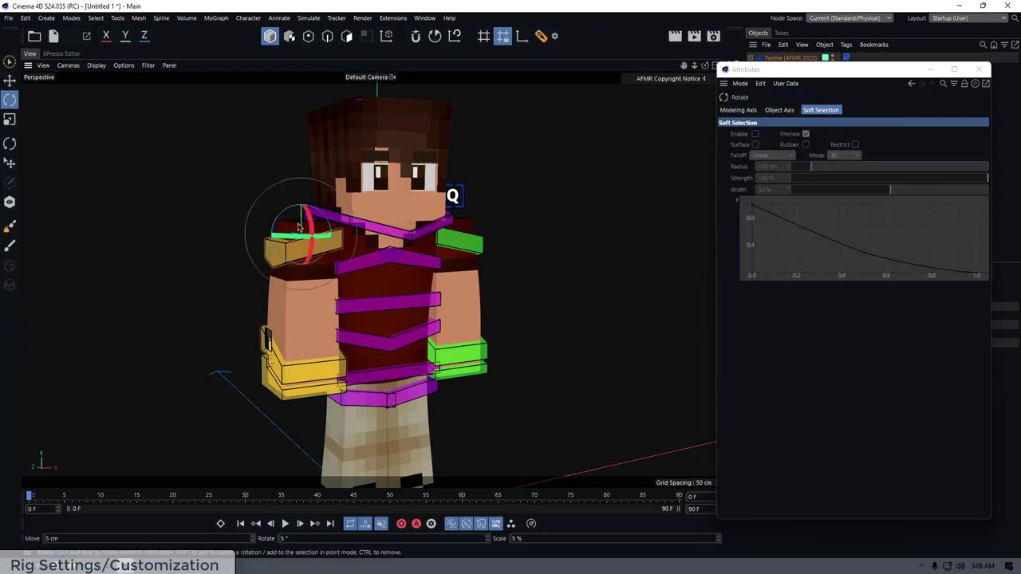
pyautogui.moveTo(297, 225); pyautogui.dragTo(250, 338)
pyautogui.hotkey('ctrl', 'z')
pyautogui.click(801, 58)
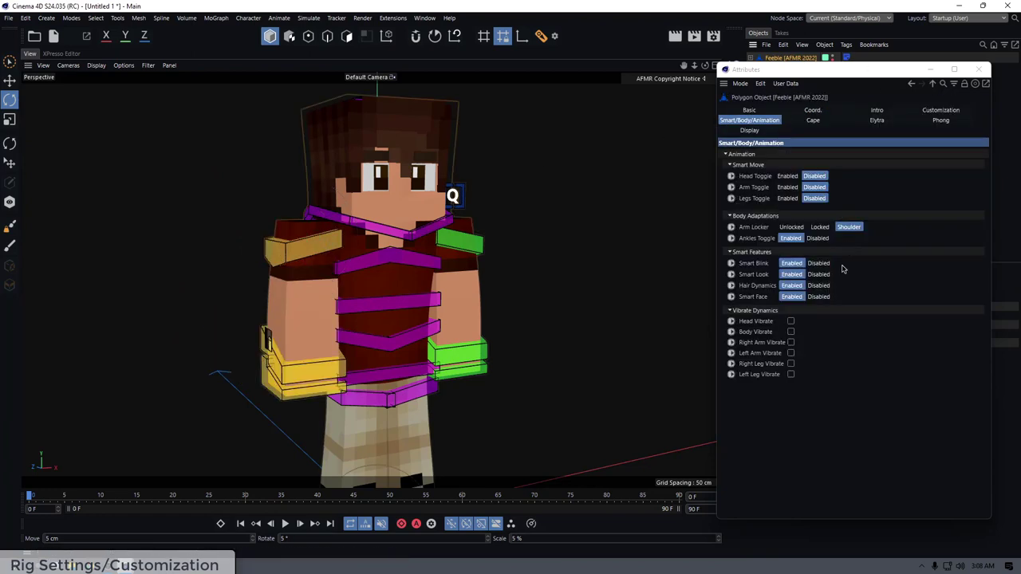
# - Try the right shoulder control again by rotating and moving it with Arm Locker on Shoulder, and undo the changes
pyautogui.click(301, 252)
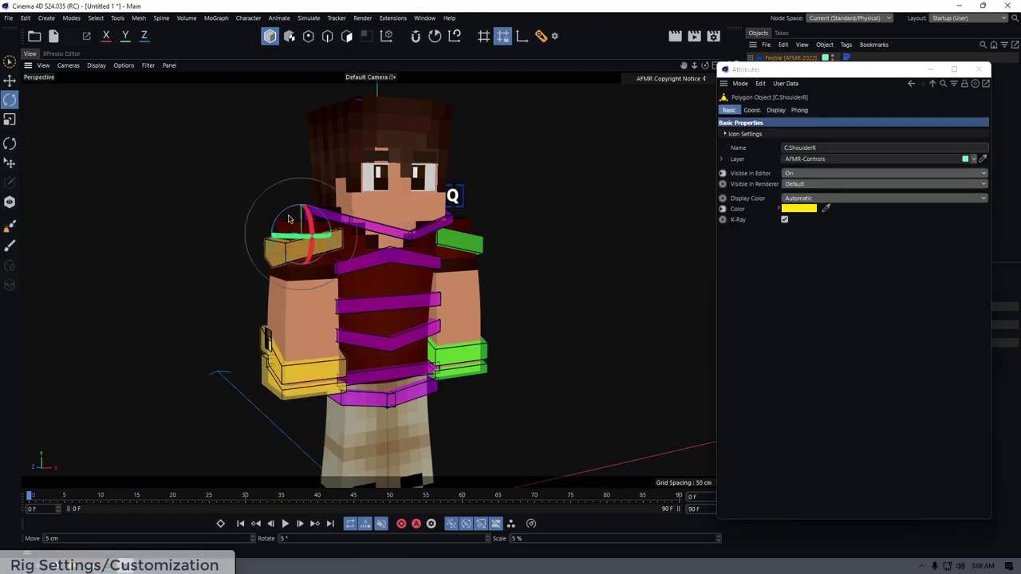
pyautogui.moveTo(290, 218)
pyautogui.mouseDown()
pyautogui.moveTo(296, 229)
pyautogui.moveTo(306, 213)
pyautogui.mouseUp()
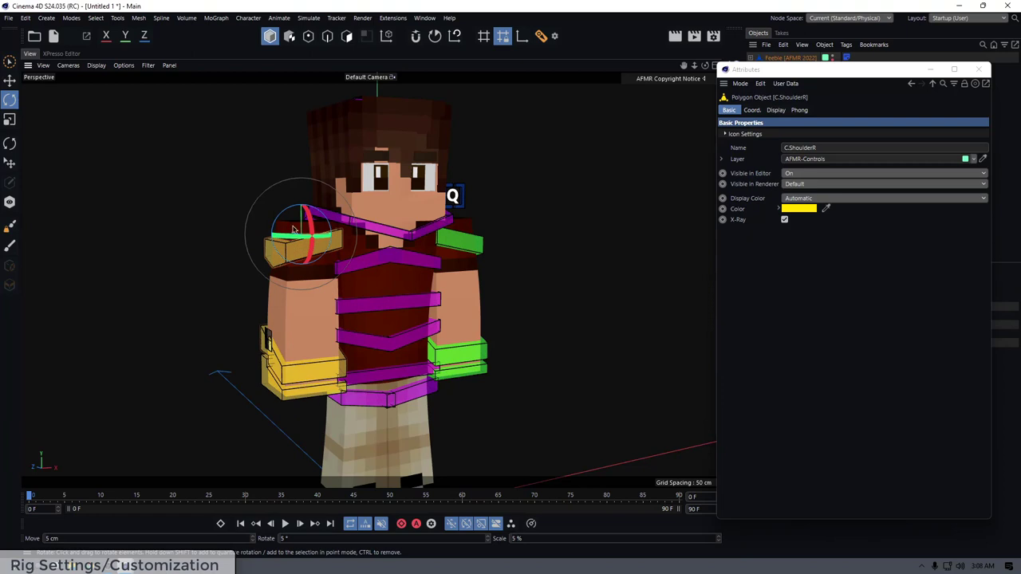
pyautogui.press('e')
pyautogui.moveTo(304, 332); pyautogui.dragTo(313, 274)
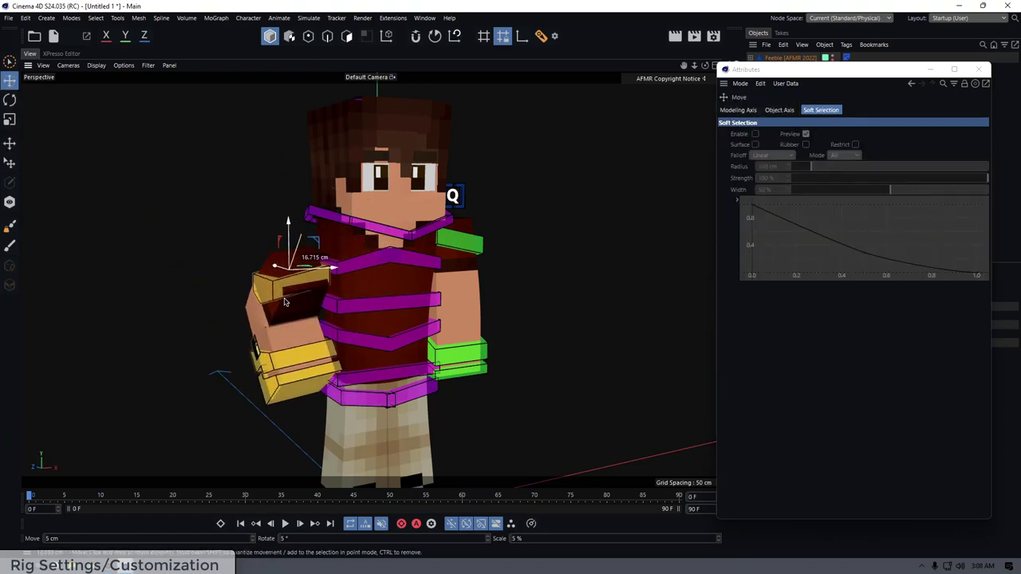
pyautogui.hotkey('ctrl', 'z')
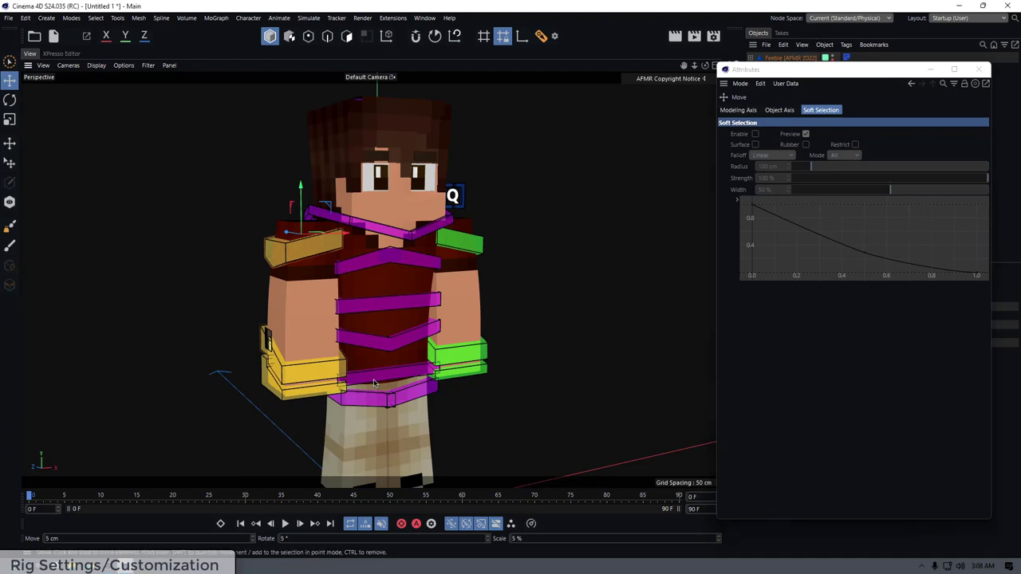
# - Move the main body control to test the Shoulder arm lock, undo the move, and set the rig's Arm Locker to Unlocked
pyautogui.click(375, 383)
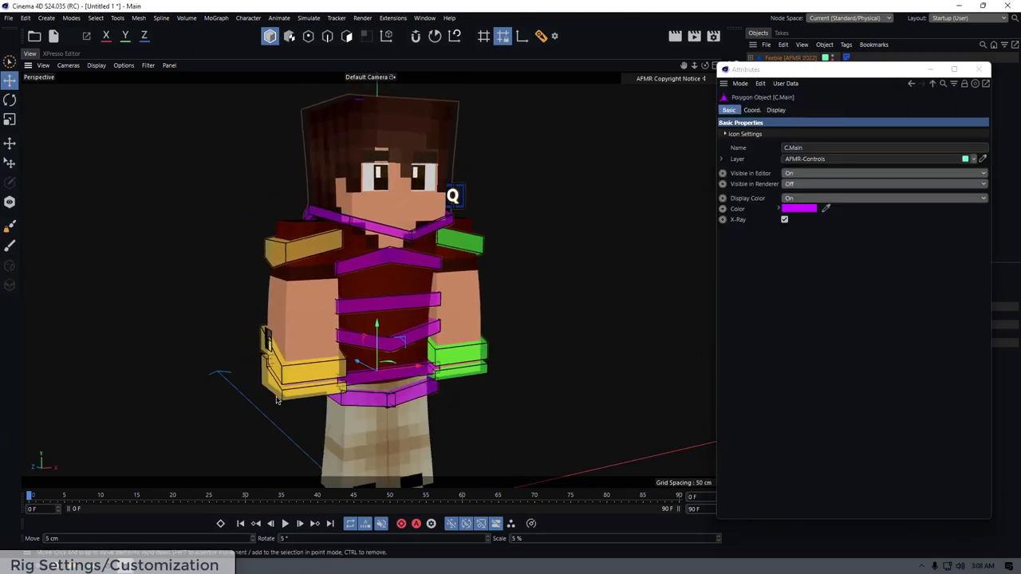
pyautogui.moveTo(594, 244); pyautogui.dragTo(629, 217)
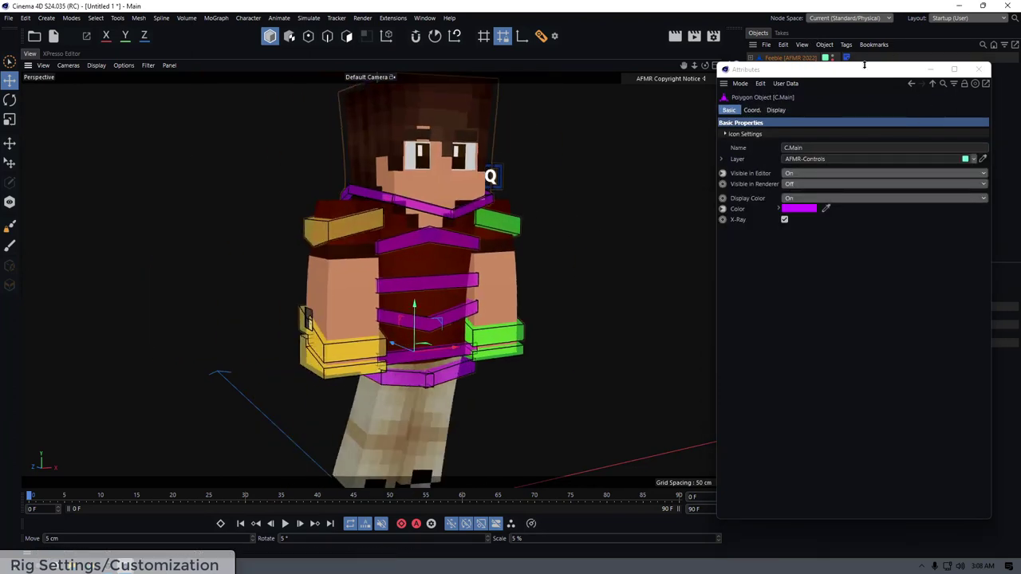
pyautogui.hotkey('ctrl', 'z')
pyautogui.click(794, 58)
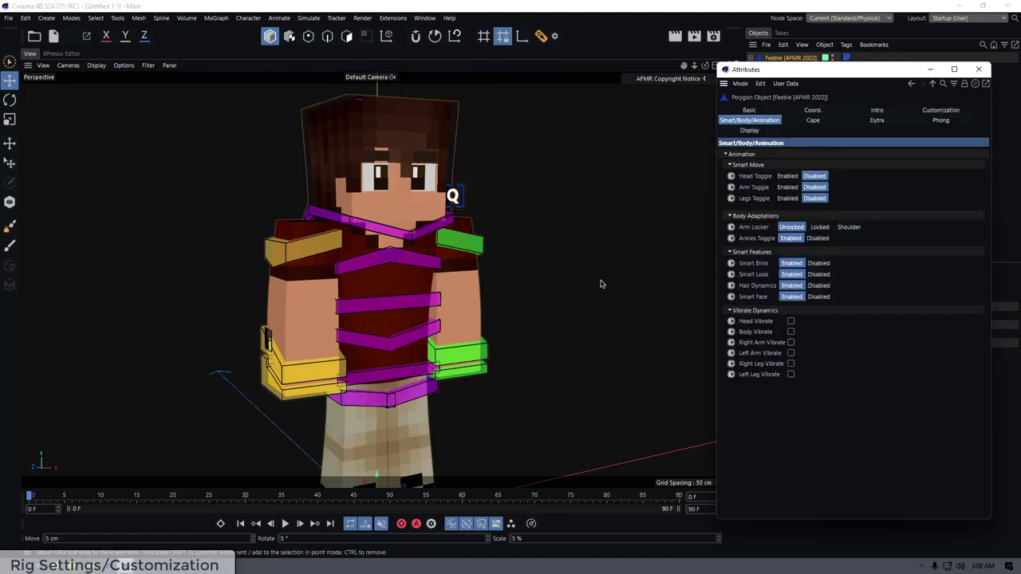
# - Test the Unlocked arm setting by moving the main body control in different directions, and undo the moves
pyautogui.click(602, 284)
pyautogui.keyDown('alt'); pyautogui.moveTo(460, 294); pyautogui.dragTo(490, 266, button='middle'); pyautogui.keyUp('alt')
pyautogui.keyDown('alt'); pyautogui.moveTo(424, 307); pyautogui.dragTo(429, 332); pyautogui.keyUp('alt')
pyautogui.click(419, 369)
pyautogui.keyDown('alt'); pyautogui.moveTo(358, 348); pyautogui.dragTo(455, 370); pyautogui.keyUp('alt')
pyautogui.moveTo(411, 383); pyautogui.dragTo(426, 335)
pyautogui.hotkey('ctrl', 'z')
pyautogui.hotkey('ctrl', 'z')
pyautogui.moveTo(300, 334); pyautogui.dragTo(192, 534)
pyautogui.moveTo(260, 373); pyautogui.dragTo(288, 335)
pyautogui.hotkey('ctrl', 'z')
# - Select the main body control, return to the rig's settings, and set Arm Locker to Shoulder
pyautogui.click(400, 337)
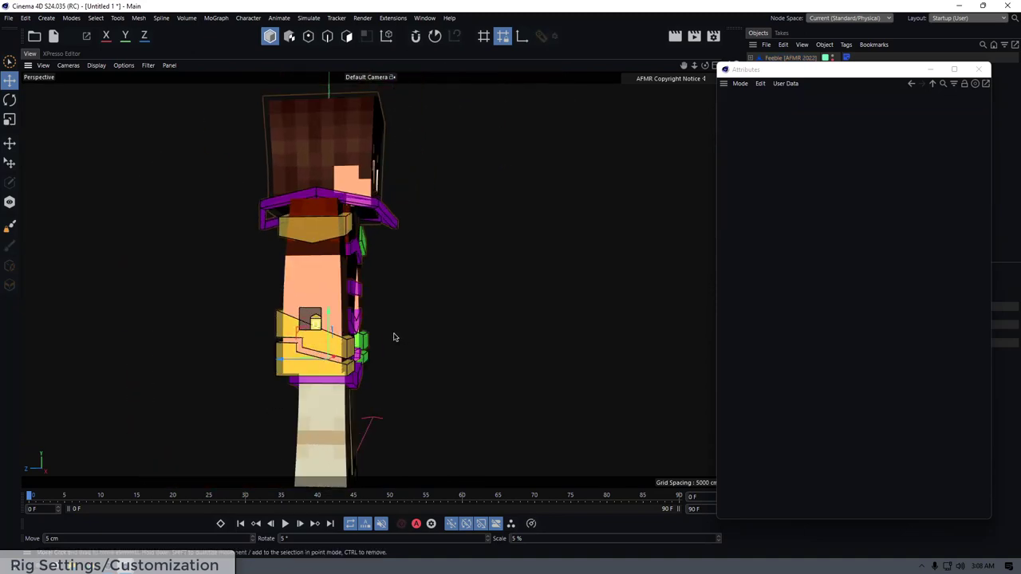
pyautogui.keyDown('alt'); pyautogui.moveTo(399, 336); pyautogui.dragTo(353, 349); pyautogui.keyUp('alt')
pyautogui.keyDown('alt'); pyautogui.moveTo(353, 349); pyautogui.dragTo(250, 322, button='middle'); pyautogui.keyUp('alt')
pyautogui.keyDown('alt'); pyautogui.moveTo(249, 322); pyautogui.dragTo(319, 325); pyautogui.keyUp('alt')
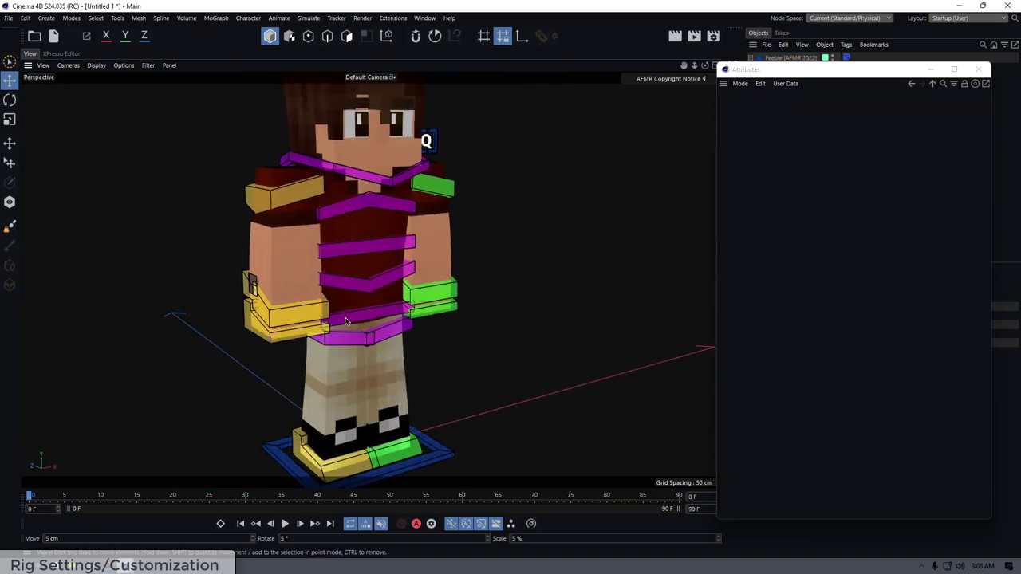
pyautogui.click(345, 320)
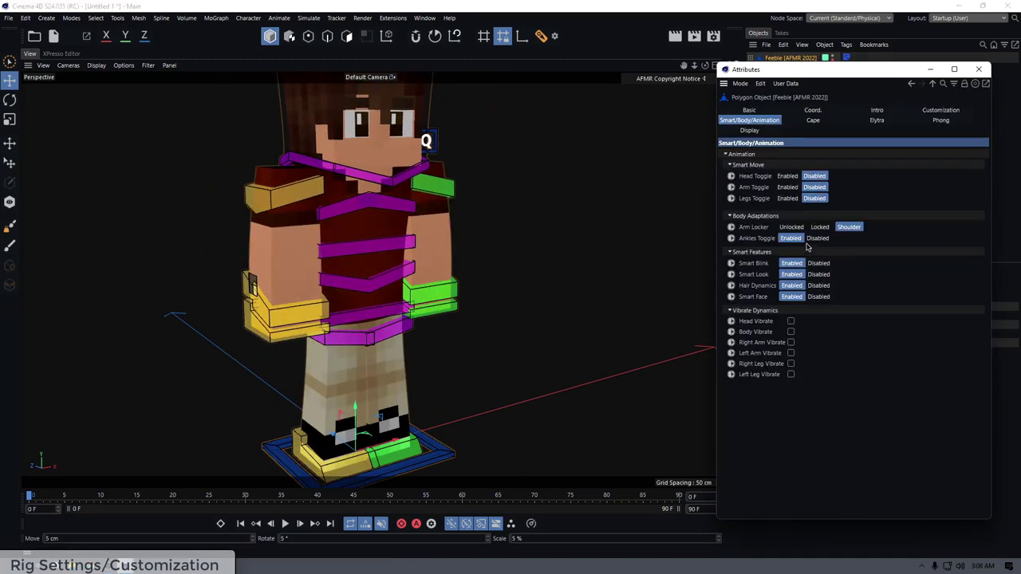
# - Raise the right leg control outward and forward to test how the ankle bends with Ankles Toggle enabled
pyautogui.click(414, 336)
pyautogui.keyDown('alt'); pyautogui.moveTo(375, 414); pyautogui.dragTo(402, 390); pyautogui.keyUp('alt')
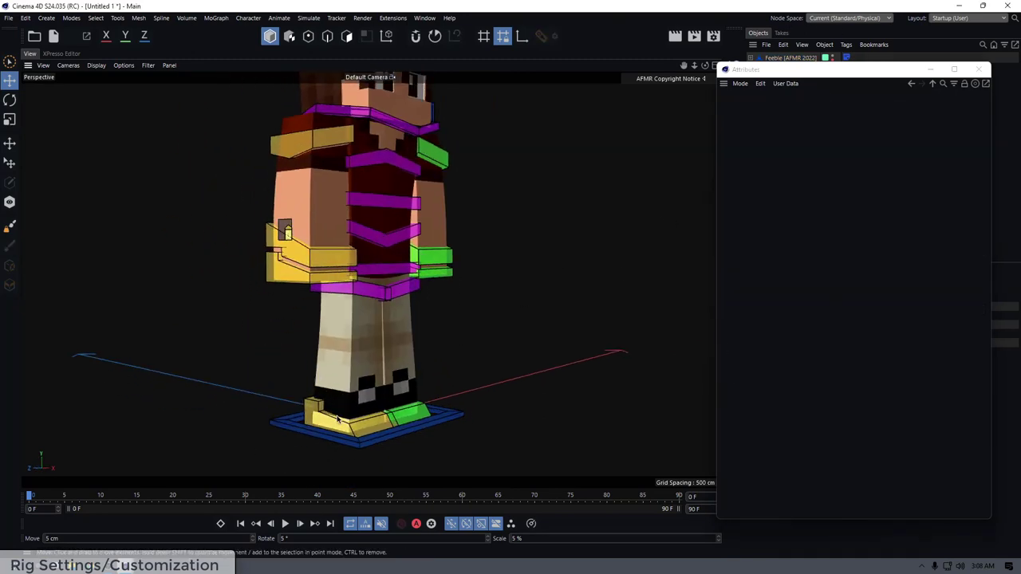
pyautogui.click(328, 421)
pyautogui.keyDown('alt'); pyautogui.moveTo(329, 420); pyautogui.dragTo(282, 367); pyautogui.keyUp('alt')
pyautogui.moveTo(499, 373); pyautogui.dragTo(463, 370)
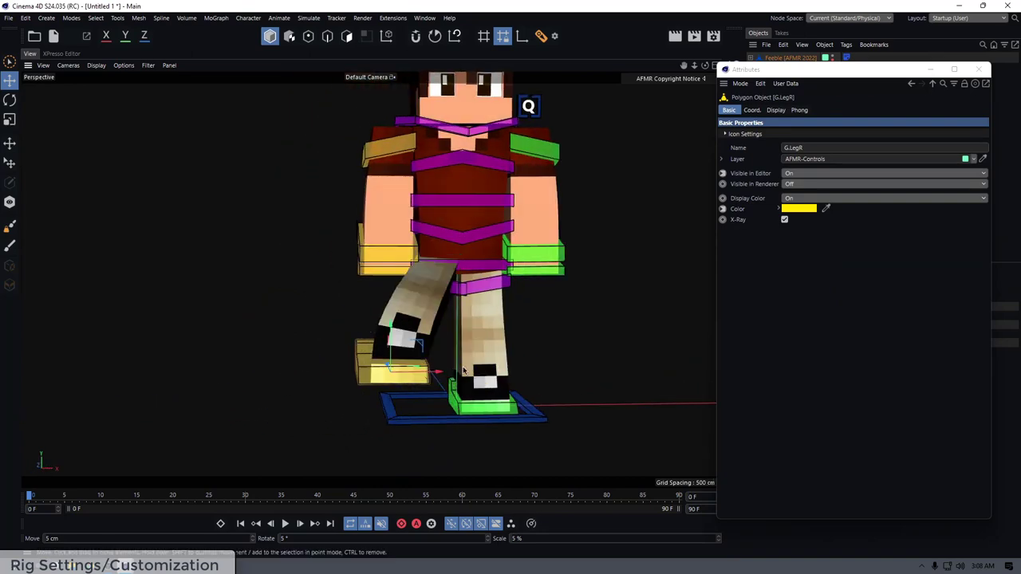
pyautogui.keyDown('alt'); pyautogui.moveTo(506, 256); pyautogui.dragTo(357, 308); pyautogui.keyUp('alt')
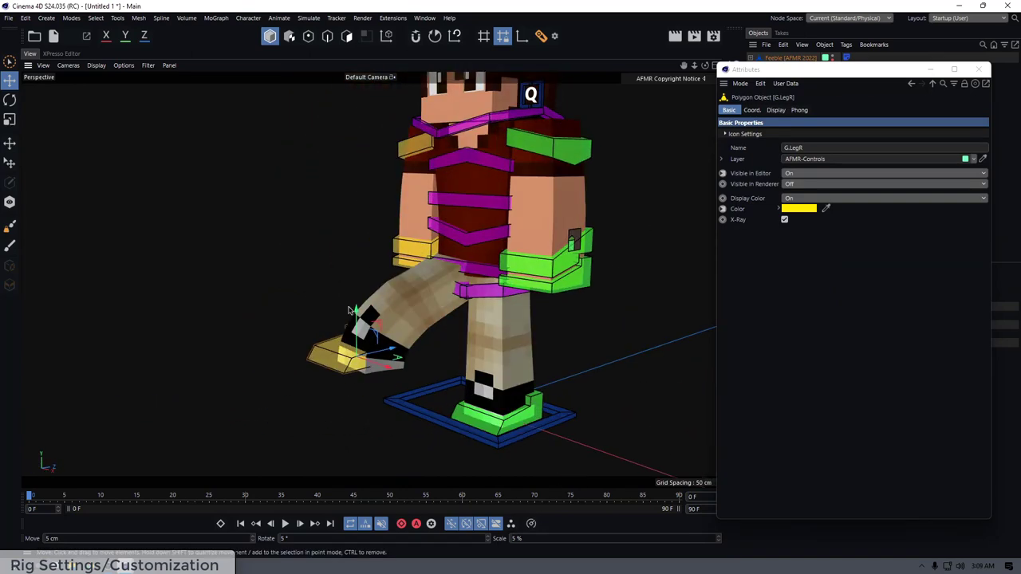
# - Set the rig's Ankles Toggle to Disabled and test it by moving the right leg control
pyautogui.click(769, 60)
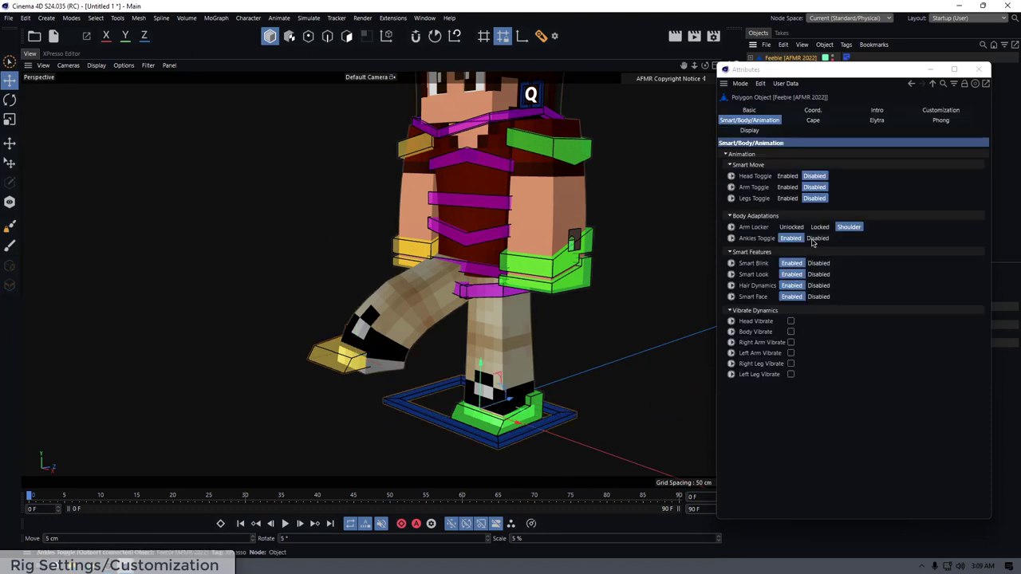
pyautogui.click(815, 239)
pyautogui.moveTo(338, 374); pyautogui.dragTo(240, 316)
# - Expand the facial control board with its Q control, switch on its topmost toggle, and reselect the rig
pyautogui.keyDown('alt'); pyautogui.moveTo(522, 128); pyautogui.dragTo(463, 209, button='middle'); pyautogui.keyUp('alt')
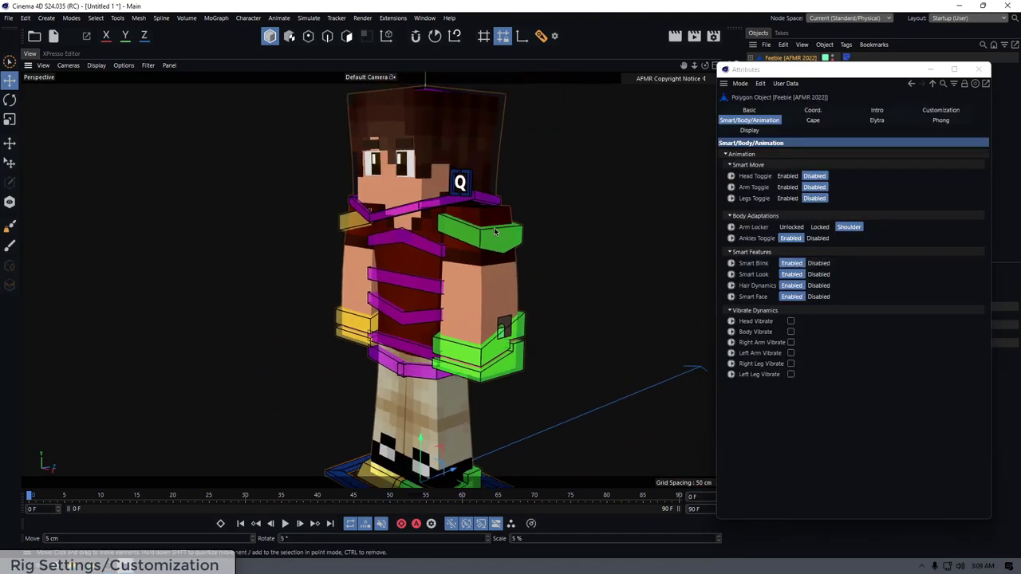
pyautogui.keyDown('alt'); pyautogui.moveTo(463, 209); pyautogui.dragTo(544, 217); pyautogui.keyUp('alt')
pyautogui.keyDown('alt'); pyautogui.moveTo(475, 177); pyautogui.dragTo(462, 207, button='middle'); pyautogui.keyUp('alt')
pyautogui.click(439, 218)
pyautogui.click(520, 242)
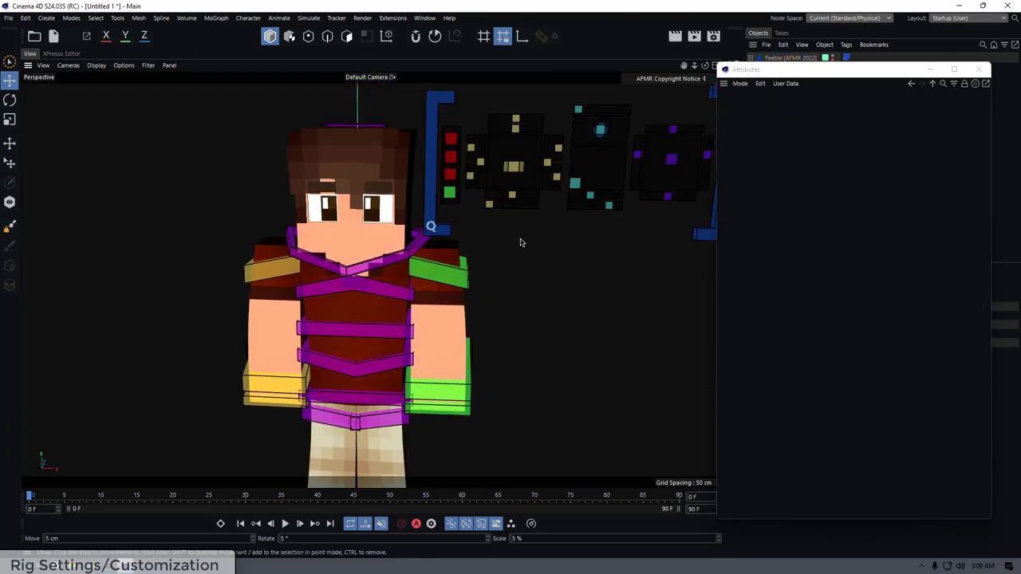
pyautogui.keyDown('alt'); pyautogui.moveTo(520, 242); pyautogui.dragTo(456, 282, button='middle'); pyautogui.keyUp('alt')
pyautogui.scroll(1, 602, 176)
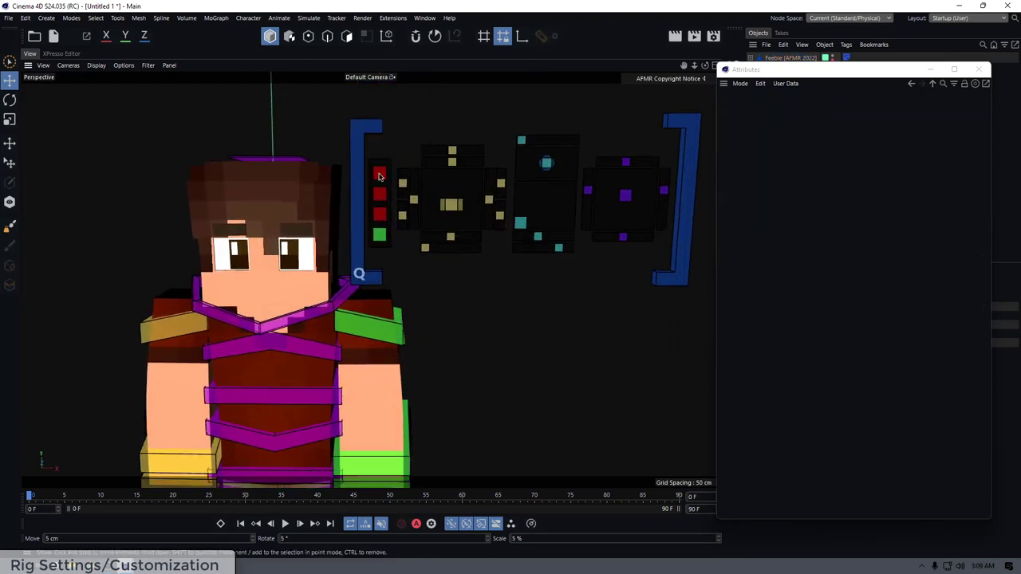
pyautogui.click(379, 175)
pyautogui.click(771, 59)
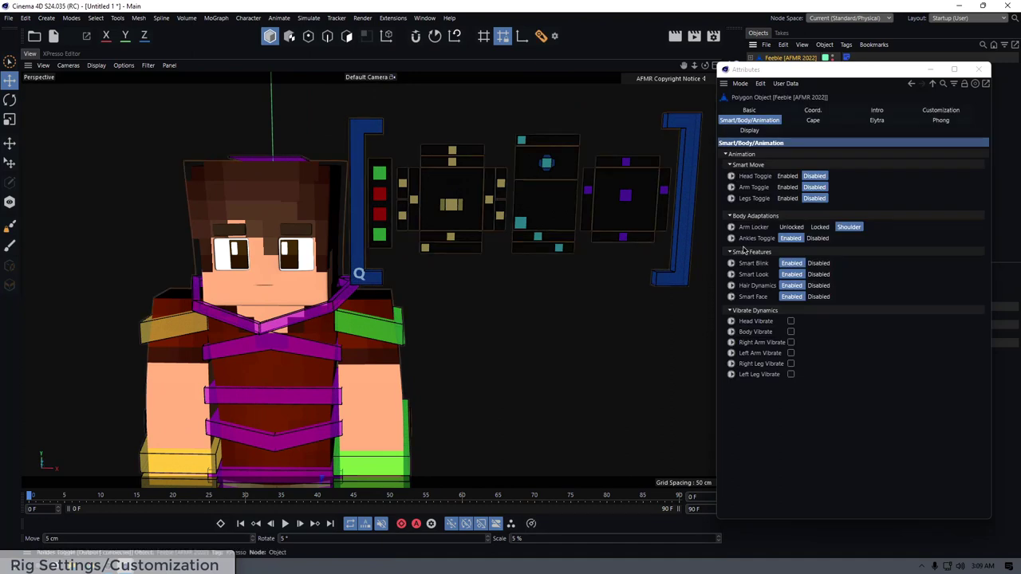
# - Move the RBlink and LBlink controls on the facial board to partly close the eyes and test Smart Blink
pyautogui.click(414, 199)
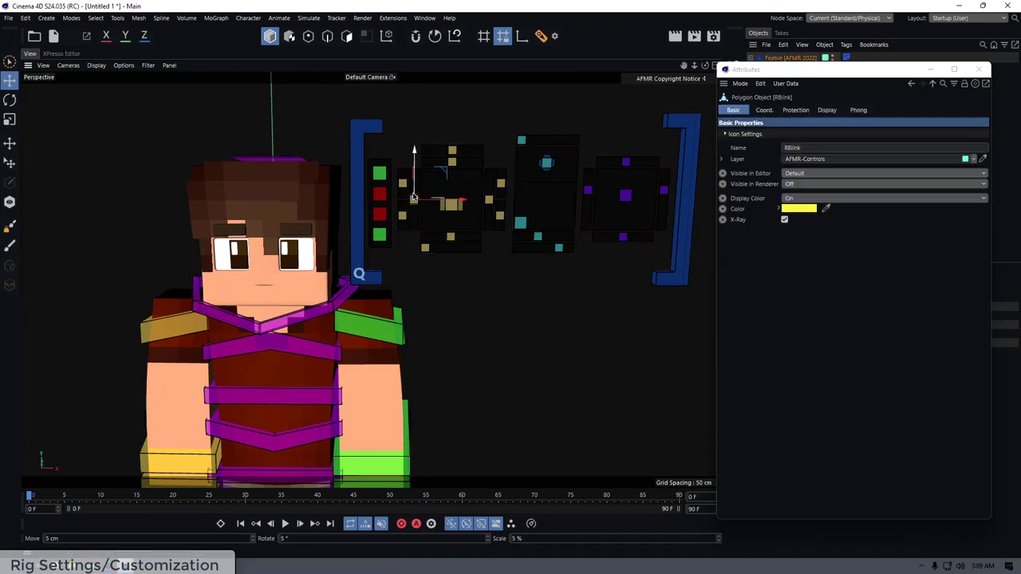
pyautogui.moveTo(414, 185); pyautogui.dragTo(490, 201)
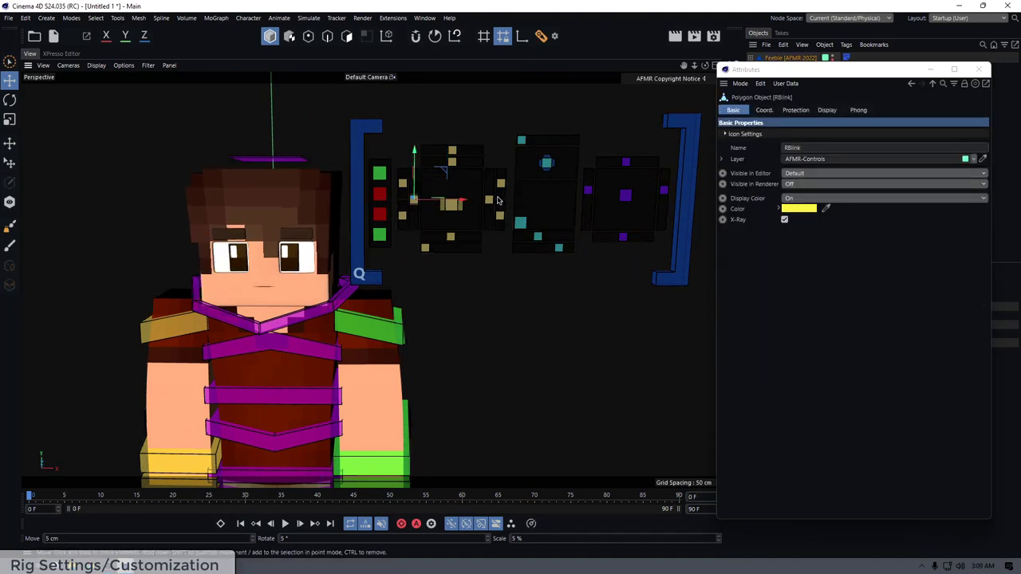
pyautogui.moveTo(452, 157); pyautogui.dragTo(453, 142)
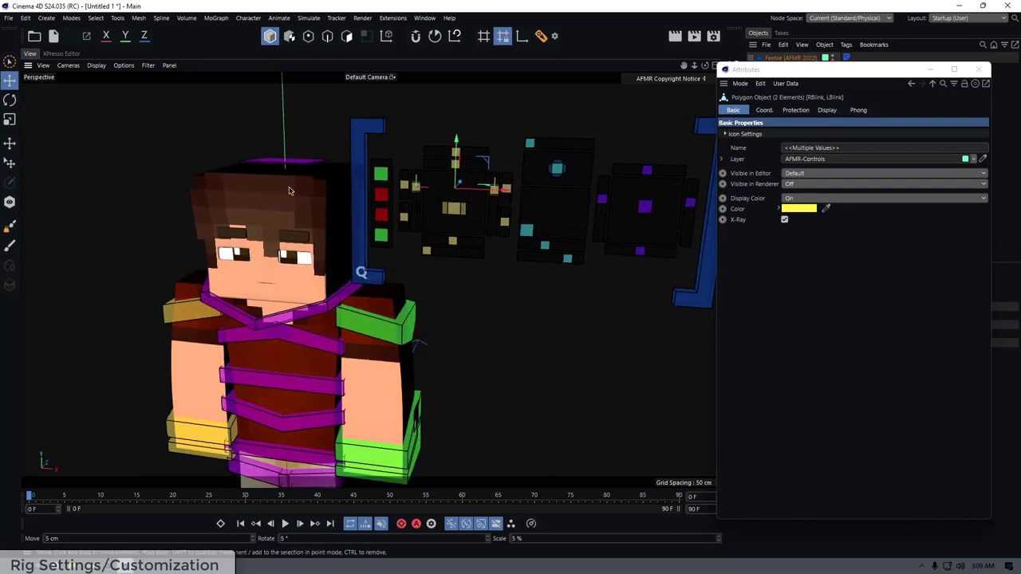
pyautogui.moveTo(292, 188)
pyautogui.mouseDown()
pyautogui.moveTo(289, 226)
pyautogui.moveTo(290, 184)
pyautogui.moveTo(290, 215)
pyautogui.moveTo(290, 204)
pyautogui.mouseUp()
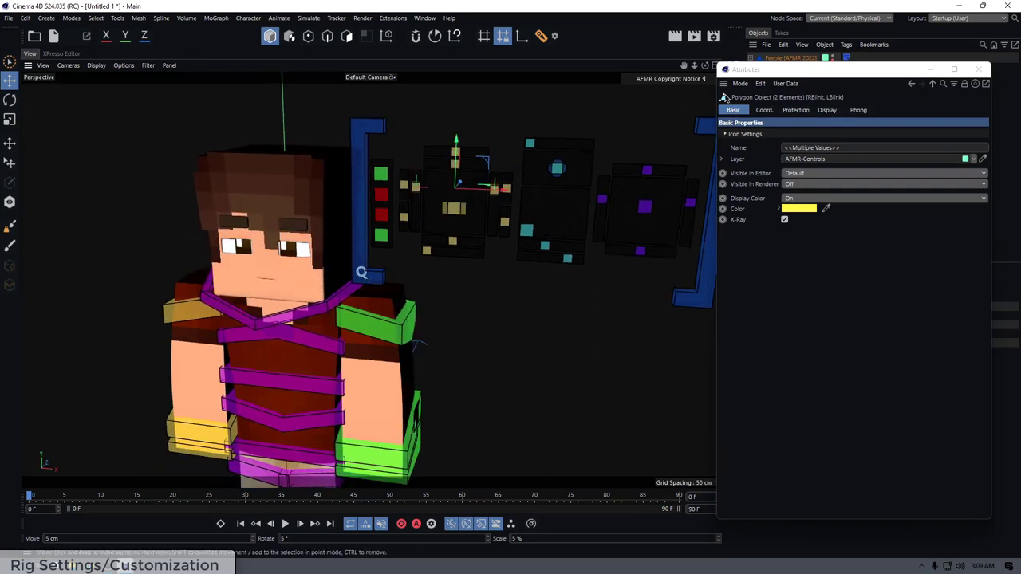
# - Set the rig's Smart Blink to Disabled and test it by moving the RBlink control
pyautogui.click(784, 58)
pyautogui.click(818, 263)
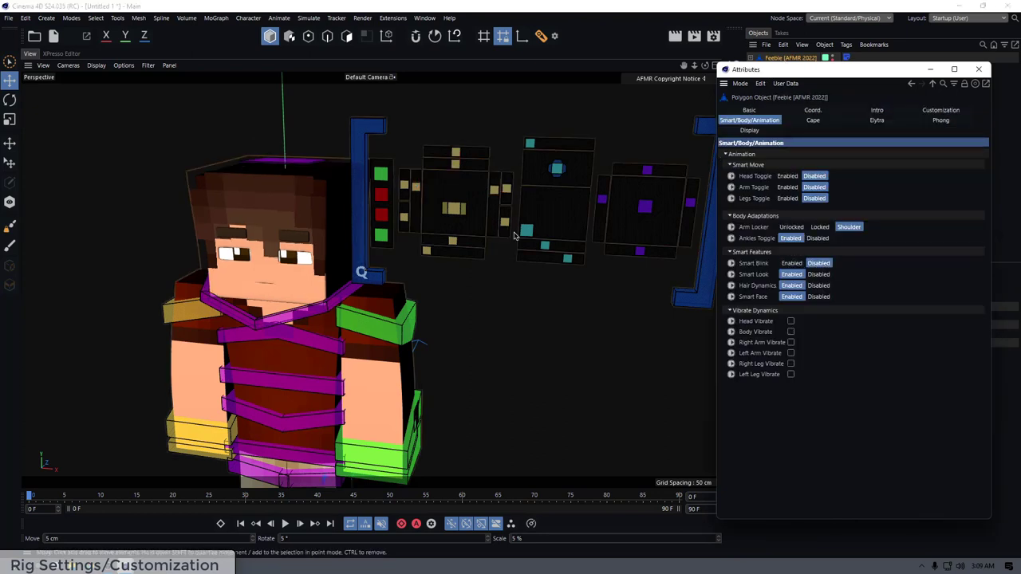
pyautogui.click(417, 190)
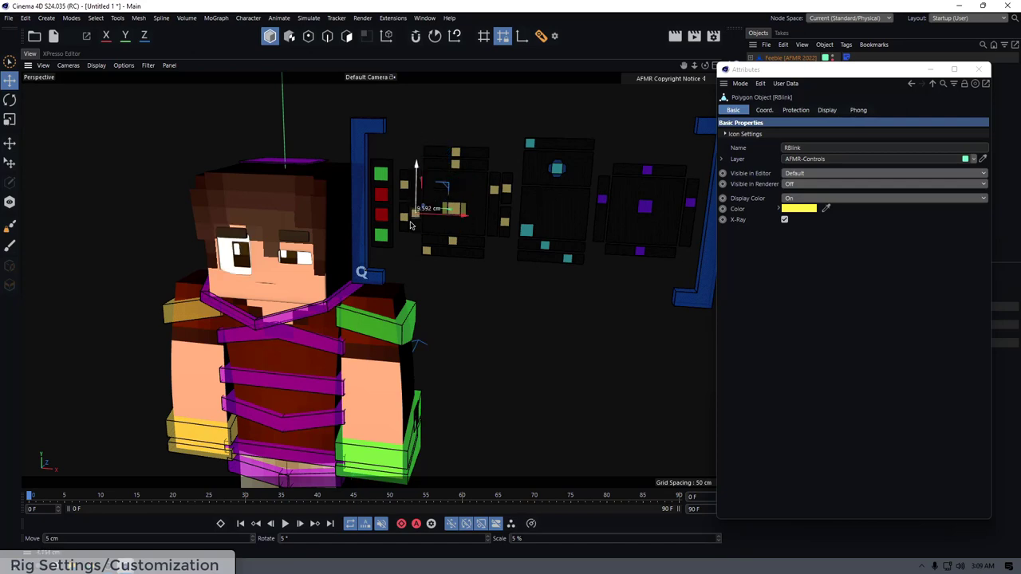
pyautogui.moveTo(422, 185); pyautogui.dragTo(422, 177)
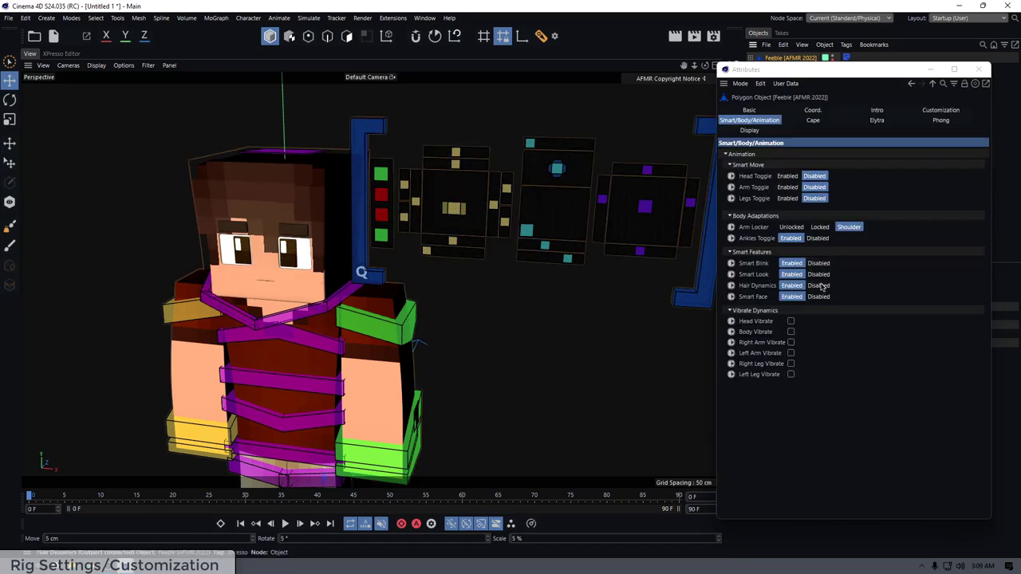
# - Test Smart Look by moving the C.EMovement eye control on the facial board, and undo the move
pyautogui.click(456, 212)
pyautogui.scroll(6, 423, 239)
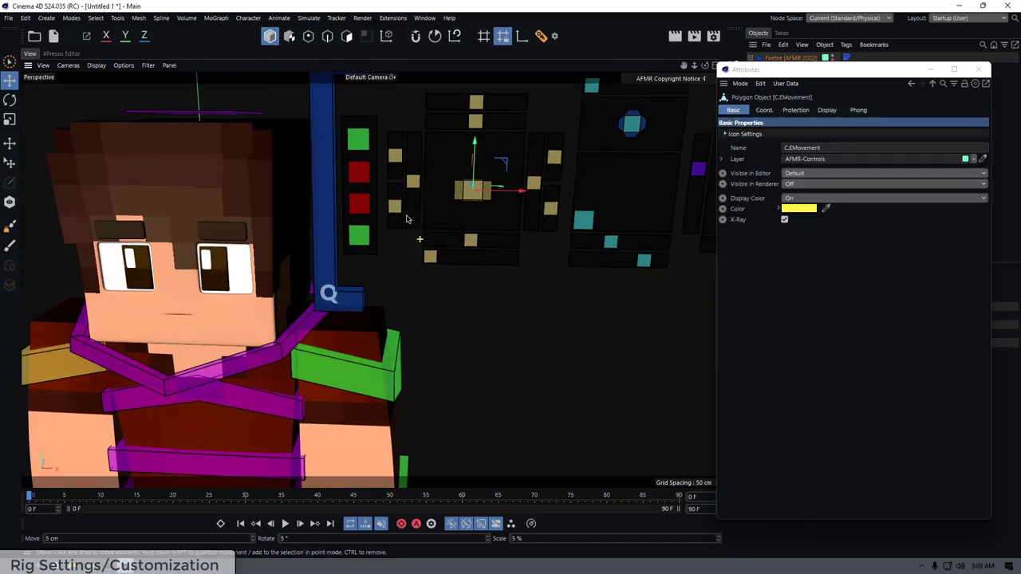
pyautogui.moveTo(413, 269); pyautogui.dragTo(405, 214)
pyautogui.scroll(5, 376, 222)
pyautogui.hotkey('ctrl', 'z')
pyautogui.click(780, 61)
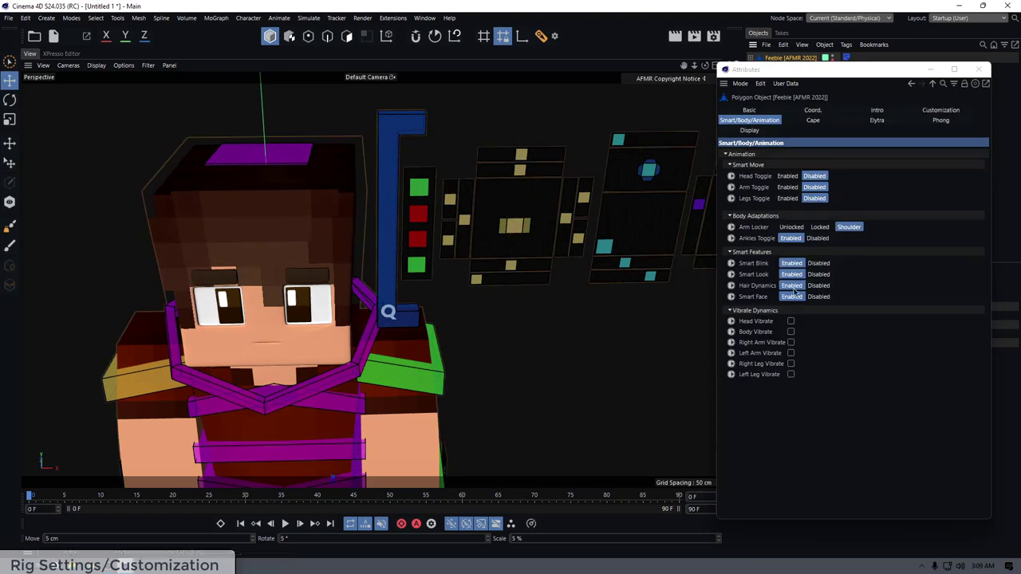
# - Set Smart Look to Disabled, test it on the facial board's eye controls, and return it to Enabled
pyautogui.click(810, 275)
pyautogui.moveTo(479, 260); pyautogui.dragTo(492, 272)
pyautogui.hotkey('ctrl', 'z')
pyautogui.click(784, 60)
pyautogui.click(786, 275)
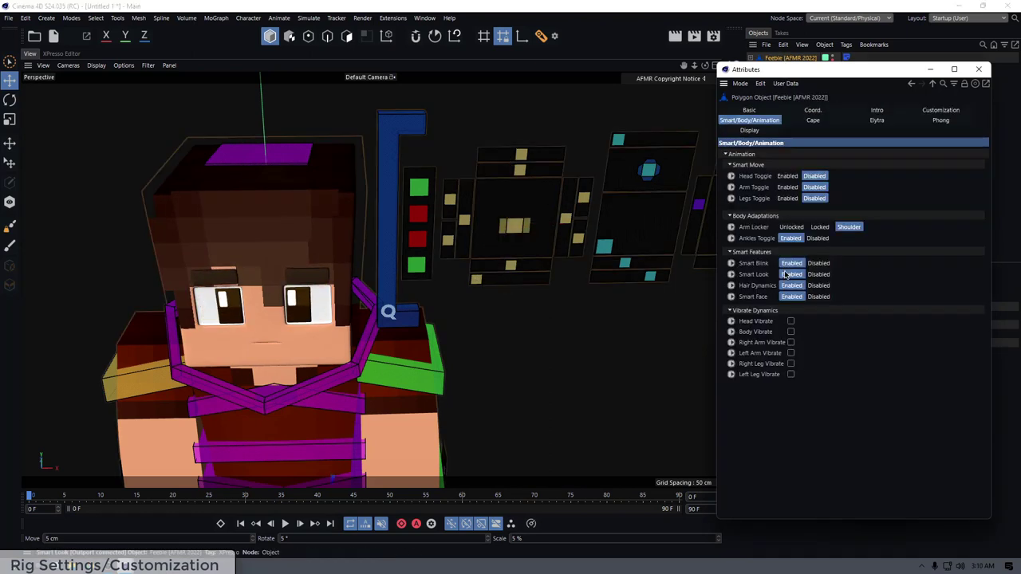
# - Collapse the facial control board with its Q control
pyautogui.scroll(-3, 356, 270)
pyautogui.click(377, 258)
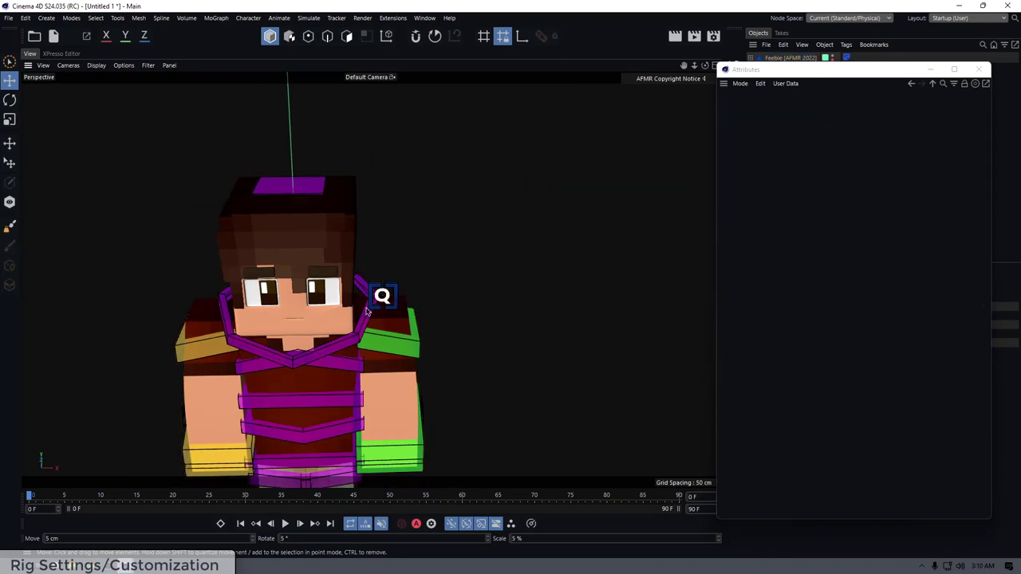
pyautogui.keyDown('alt'); pyautogui.moveTo(376, 258); pyautogui.dragTo(363, 209); pyautogui.keyUp('alt')
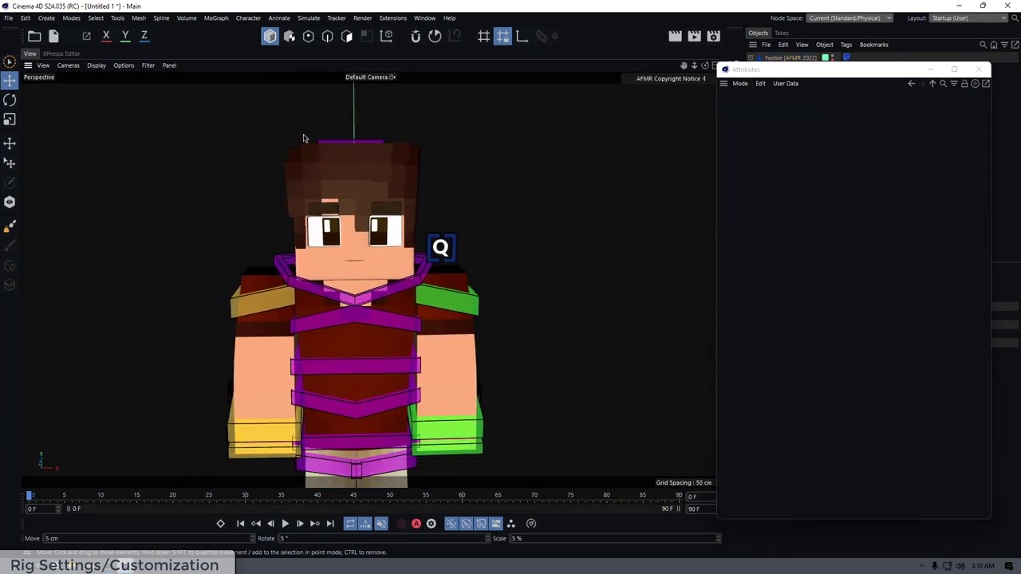
# - Try moving the C.Body3 chest control, the right hand control and the C.Main hip control, undoing each move
pyautogui.moveTo(318, 303); pyautogui.dragTo(308, 348)
pyautogui.hotkey('ctrl', 'z')
pyautogui.hotkey('ctrl', 'z')
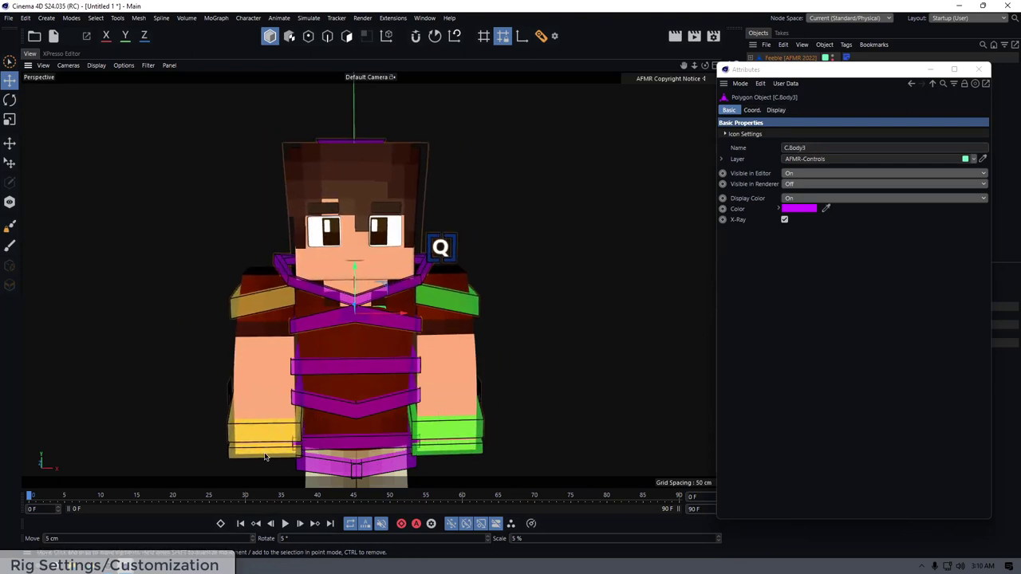
pyautogui.moveTo(267, 446)
pyautogui.mouseDown()
pyautogui.moveTo(231, 435)
pyautogui.moveTo(260, 434)
pyautogui.mouseUp()
pyautogui.hotkey('ctrl', 'z')
pyautogui.moveTo(355, 453); pyautogui.dragTo(312, 451)
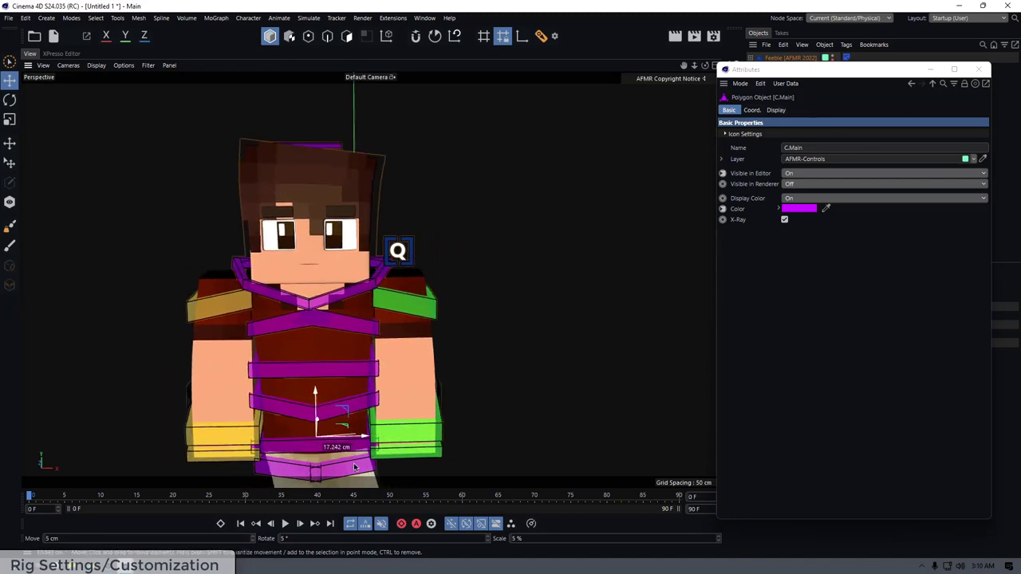
pyautogui.moveTo(312, 451); pyautogui.dragTo(328, 451)
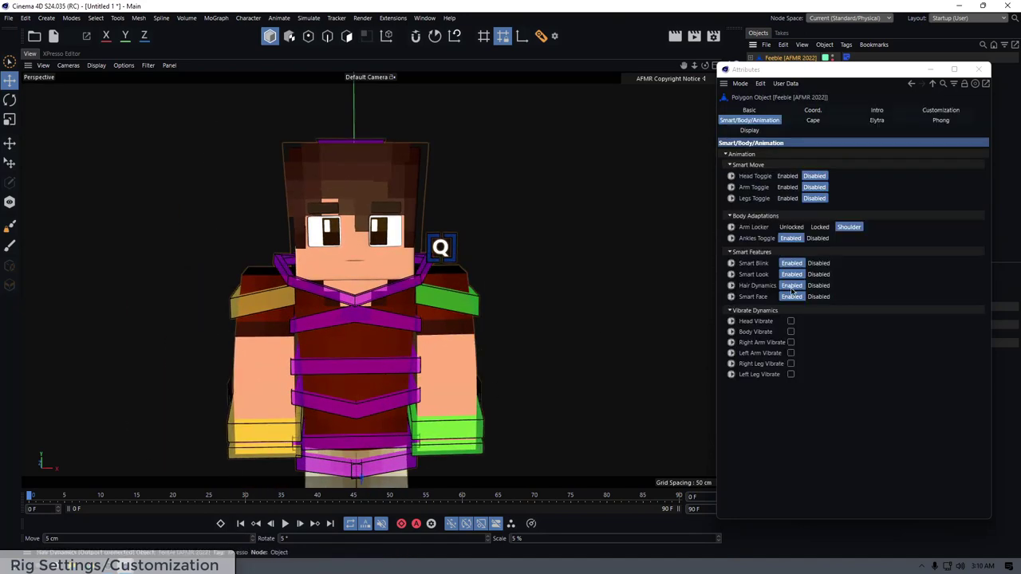
# - Test Hair Dynamics by moving the head with the C.ControlNeck control, undo the move and reselect the rig
pyautogui.keyDown('alt'); pyautogui.moveTo(367, 191); pyautogui.dragTo(371, 244, button='middle'); pyautogui.keyUp('alt')
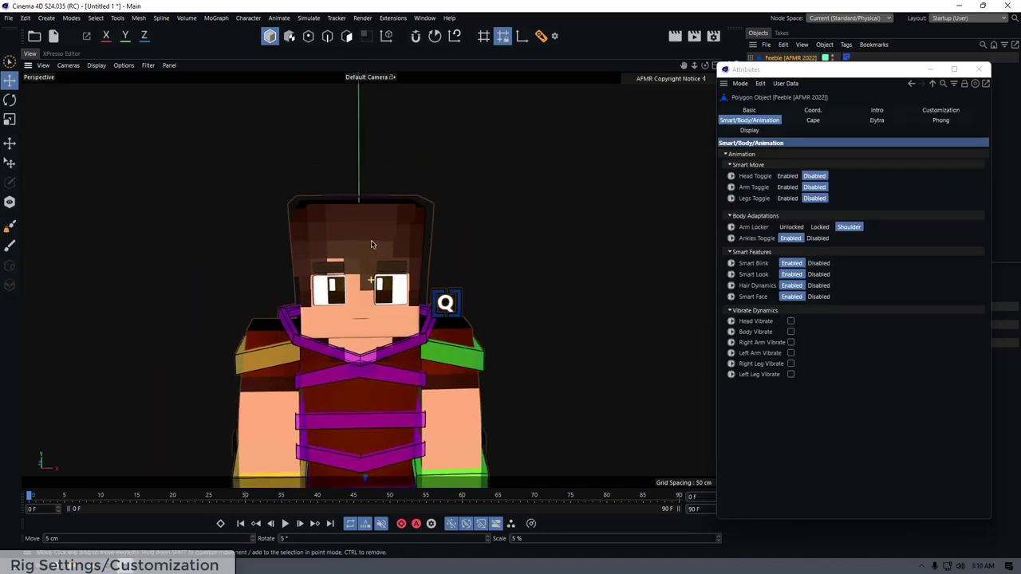
pyautogui.keyDown('alt'); pyautogui.moveTo(352, 242); pyautogui.dragTo(363, 223); pyautogui.keyUp('alt')
pyautogui.scroll(3, 347, 217)
pyautogui.keyDown('alt'); pyautogui.moveTo(341, 229); pyautogui.dragTo(385, 240, button='middle'); pyautogui.keyUp('alt')
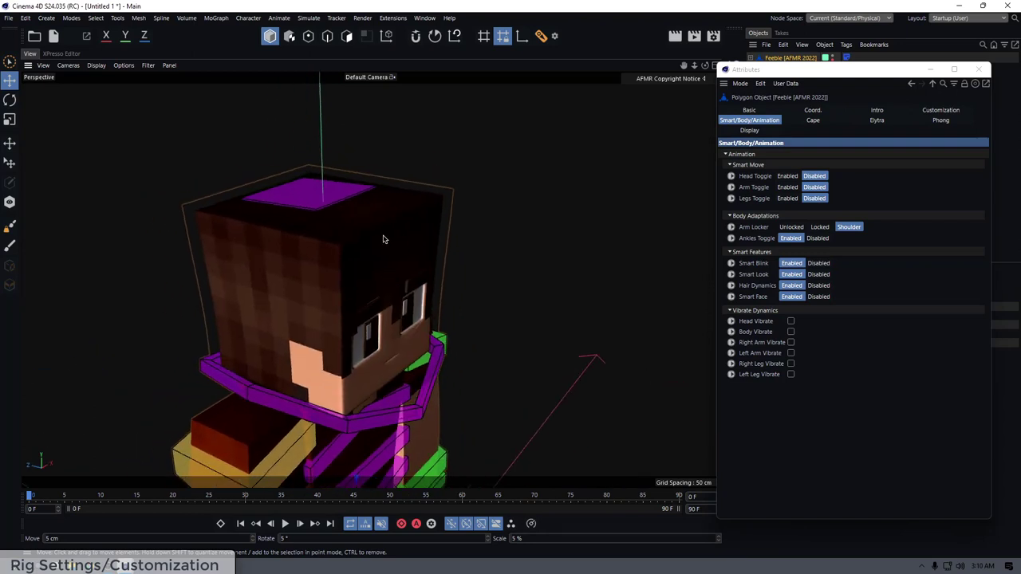
pyautogui.scroll(-1, 376, 239)
pyautogui.keyDown('alt'); pyautogui.moveTo(376, 239); pyautogui.dragTo(348, 219); pyautogui.keyUp('alt')
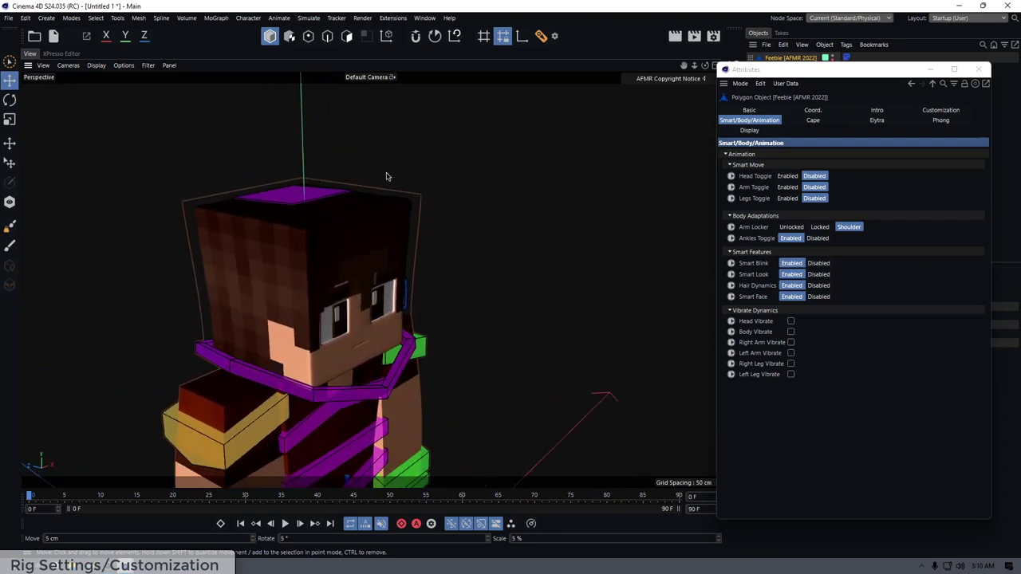
pyautogui.keyDown('alt'); pyautogui.moveTo(366, 136); pyautogui.dragTo(326, 167); pyautogui.keyUp('alt')
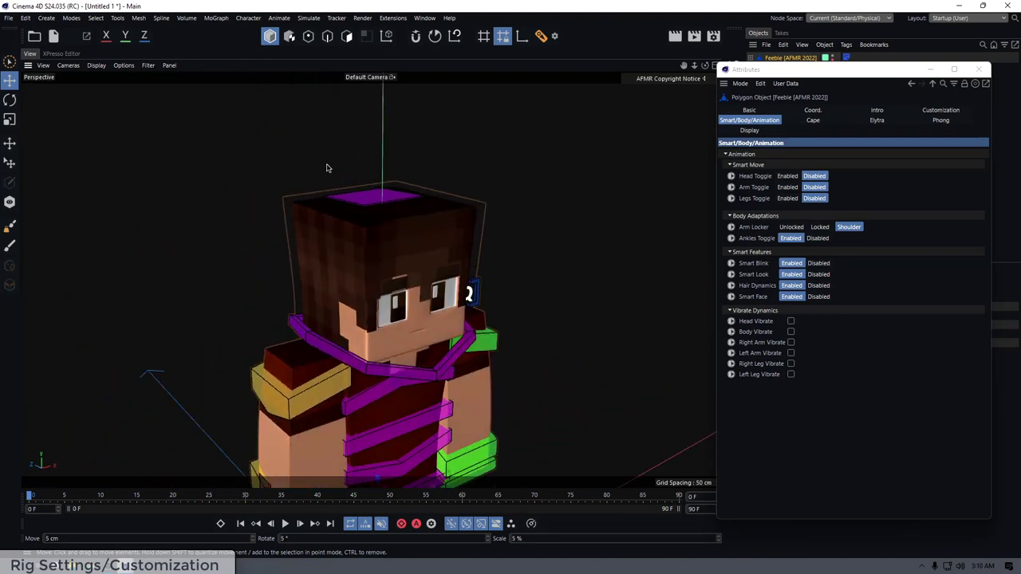
pyautogui.click(391, 359)
pyautogui.moveTo(421, 331); pyautogui.dragTo(411, 221)
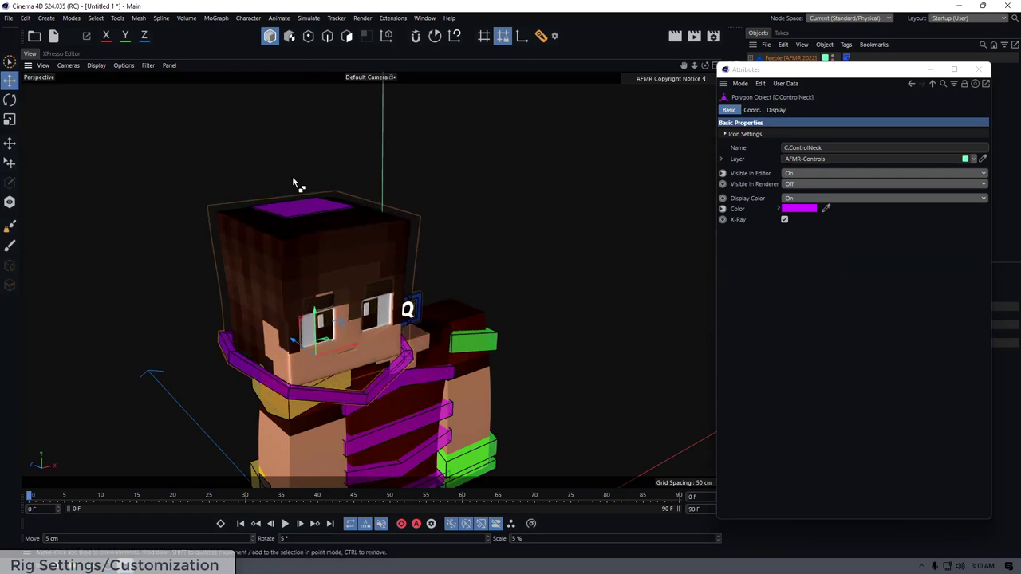
pyautogui.hotkey('ctrl', 'z')
pyautogui.click(219, 169)
pyautogui.keyDown('alt'); pyautogui.moveTo(289, 166); pyautogui.dragTo(329, 149); pyautogui.keyUp('alt')
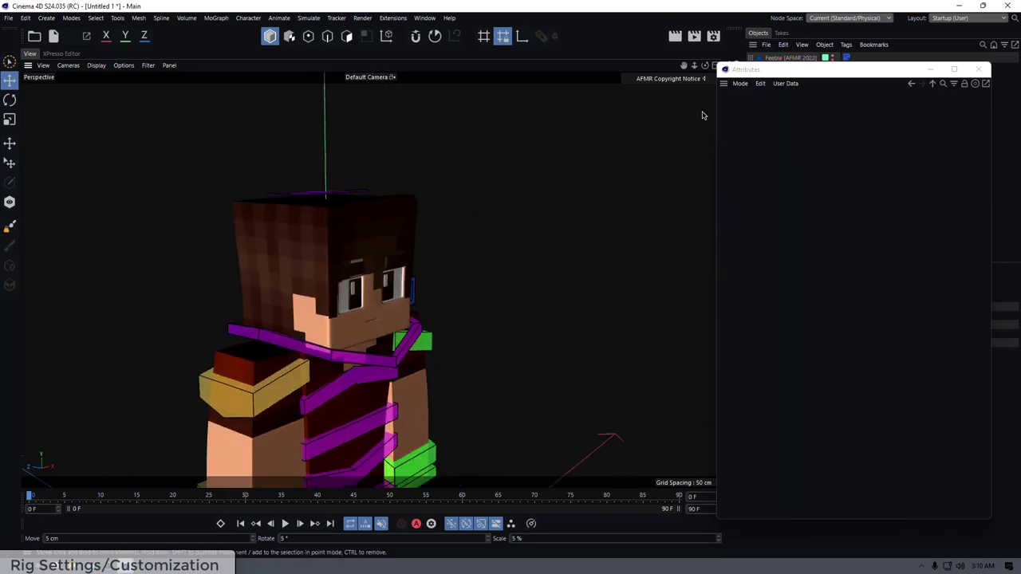
pyautogui.click(786, 58)
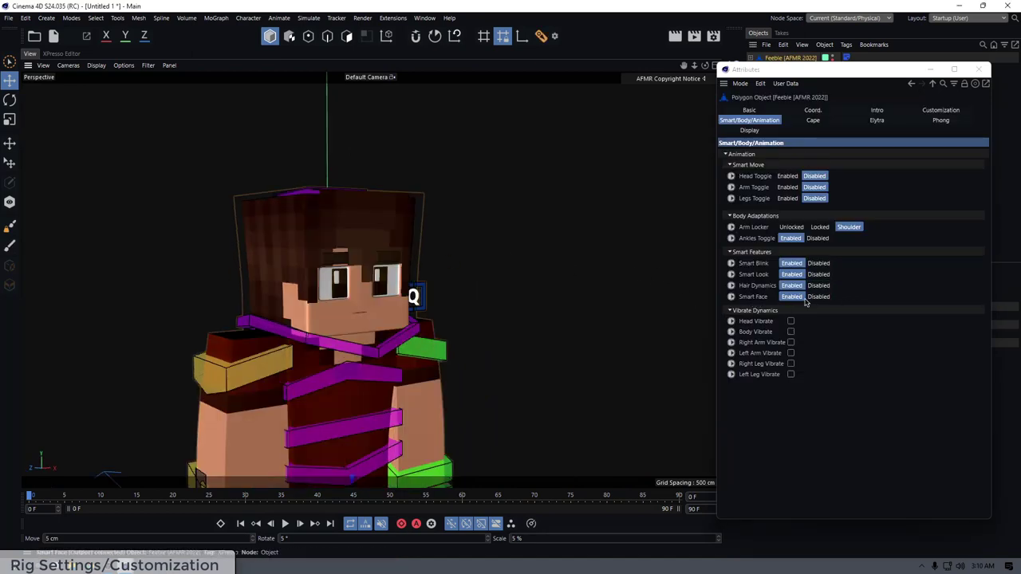
# - Expand the facial control board and test Smart Face with the CindMovementL and C.EMovement eye controls, undoing the moves
pyautogui.click(412, 297)
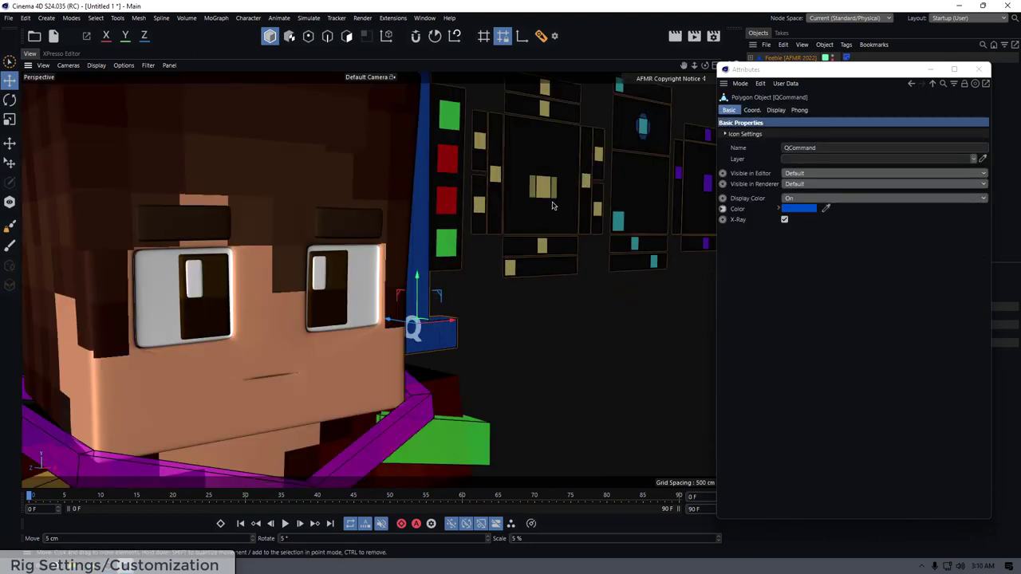
pyautogui.click(549, 196)
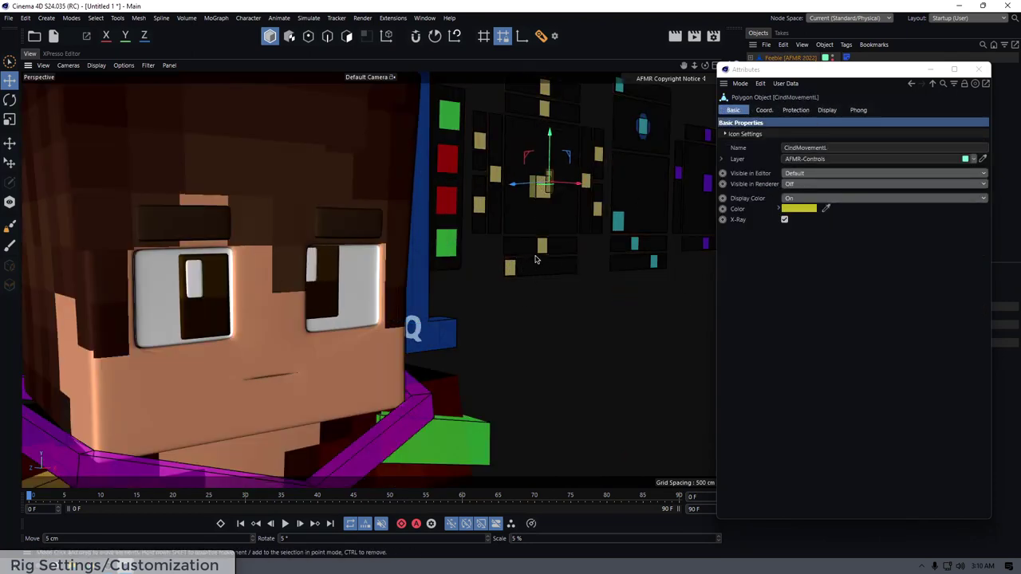
pyautogui.moveTo(556, 237)
pyautogui.mouseDown()
pyautogui.moveTo(543, 236)
pyautogui.moveTo(568, 236)
pyautogui.moveTo(537, 240)
pyautogui.moveTo(555, 227)
pyautogui.moveTo(546, 253)
pyautogui.mouseUp()
pyautogui.hotkey('ctrl', 'z')
pyautogui.scroll(-4, 527, 236)
# - Set the rig's Smart Face to Disabled and test it by moving the C.EMovement eye control
pyautogui.click(777, 72)
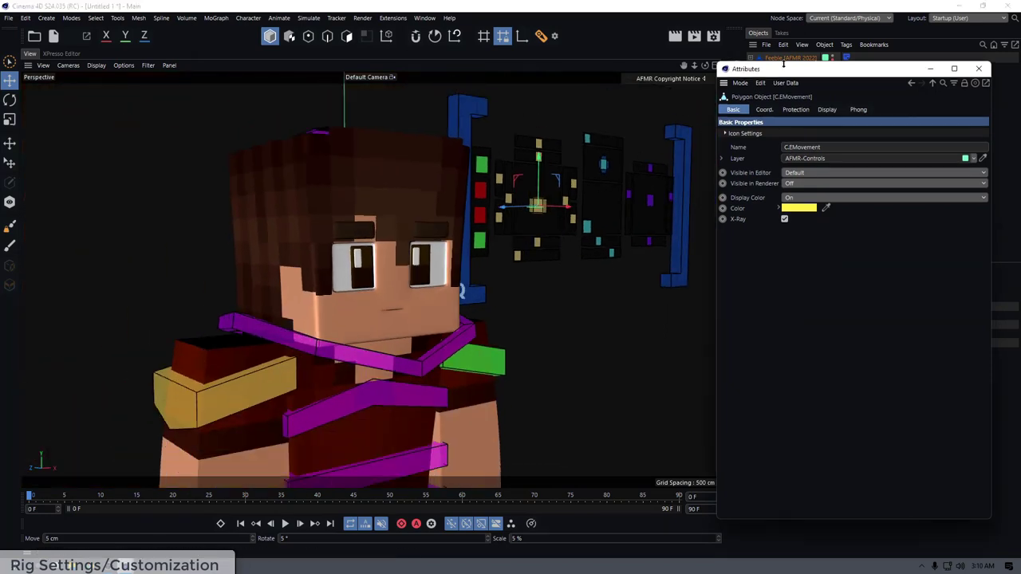
pyautogui.click(785, 59)
pyautogui.click(818, 284)
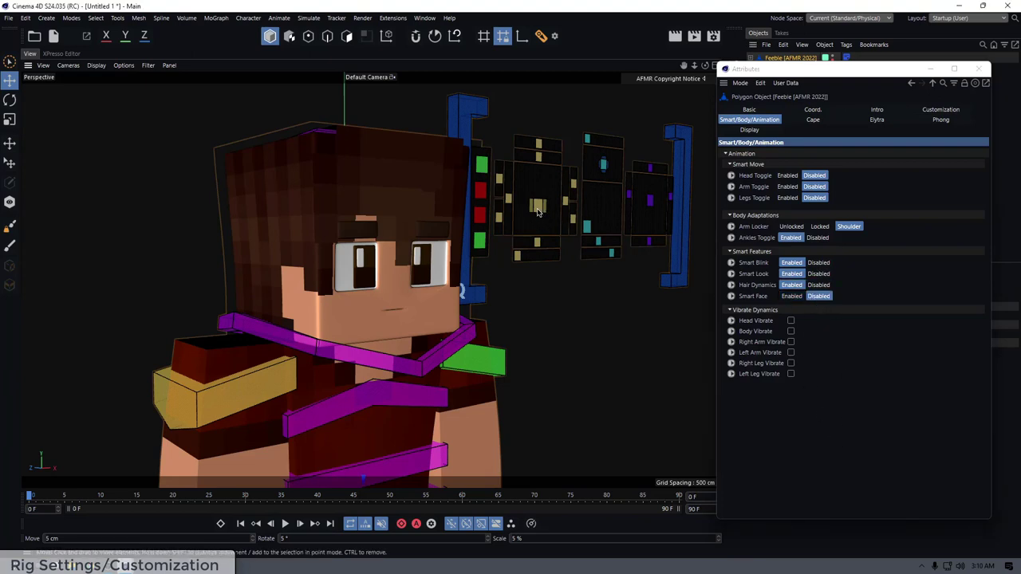
pyautogui.moveTo(538, 212); pyautogui.dragTo(628, 201)
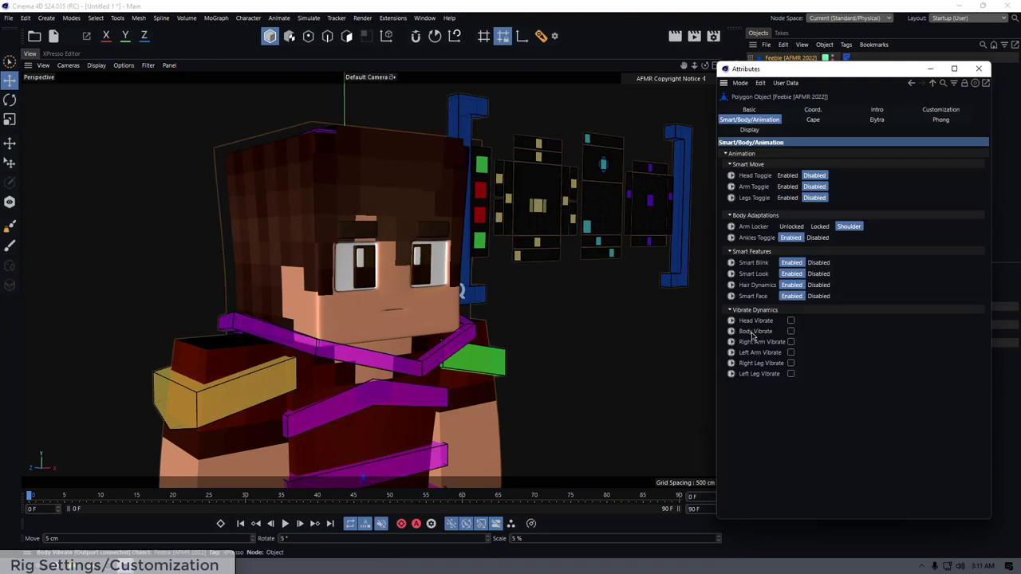
# - Switch off the C.Subdivision Head toggle on the facial control board
pyautogui.scroll(-4, 447, 327)
pyautogui.keyDown('alt'); pyautogui.moveTo(454, 333); pyautogui.dragTo(423, 237, button='middle'); pyautogui.keyUp('alt')
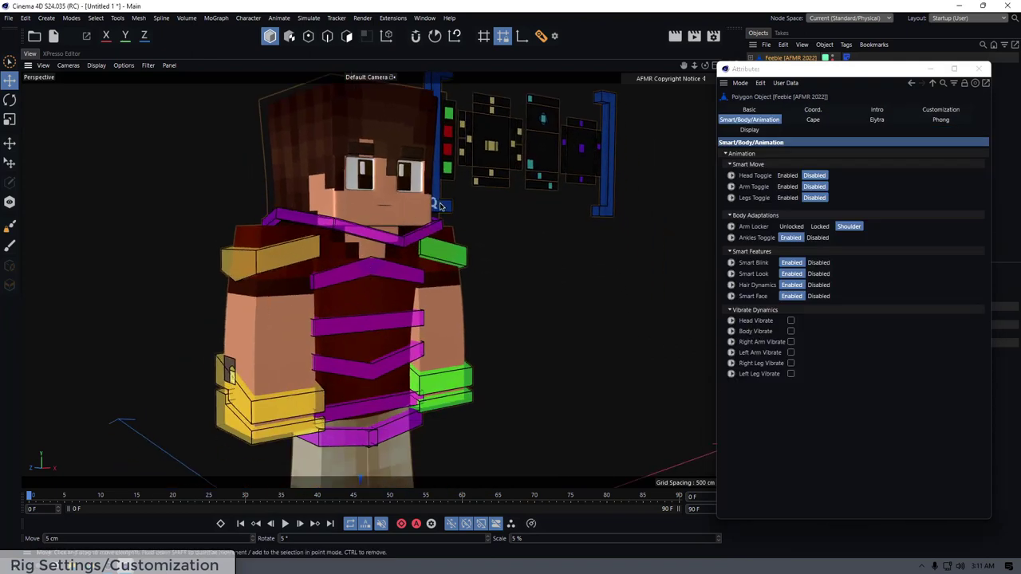
pyautogui.click(448, 118)
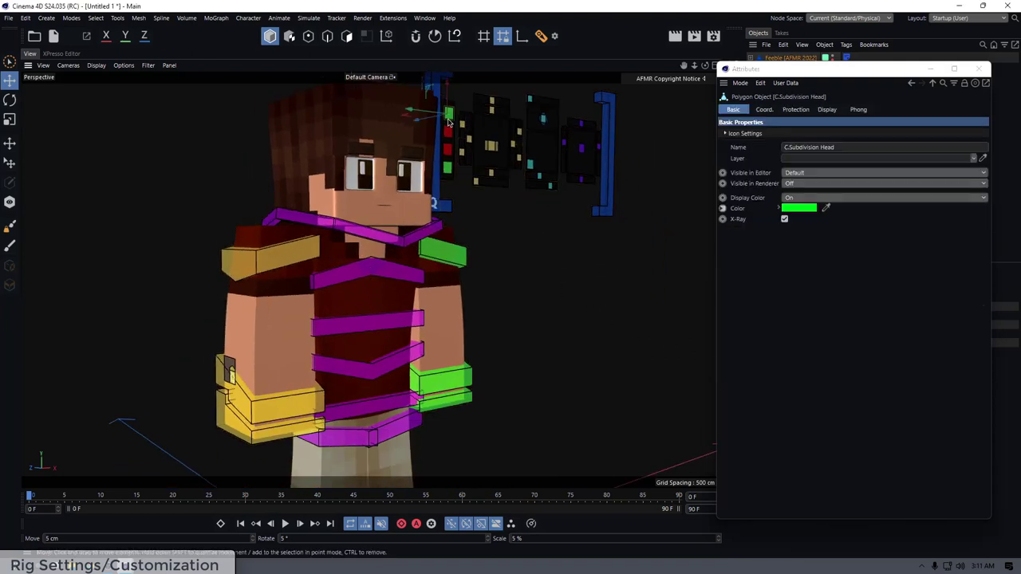
pyautogui.keyDown('alt'); pyautogui.moveTo(441, 280); pyautogui.dragTo(459, 226, button='middle'); pyautogui.keyUp('alt')
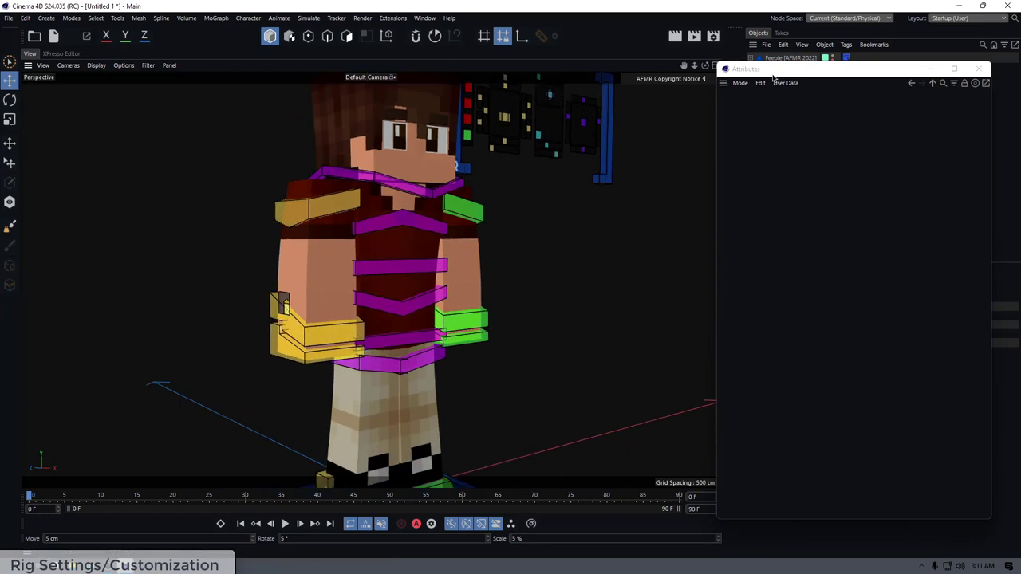
# - Turn on Head, Body, Right Arm and Left Arm Vibrate for the rig and play the animation
pyautogui.click(783, 58)
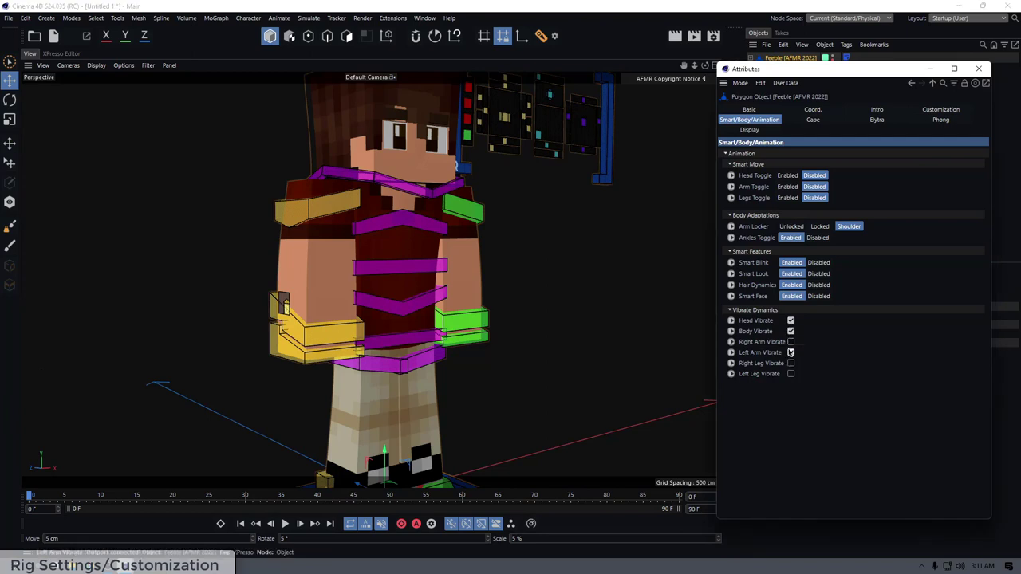
pyautogui.click(297, 524)
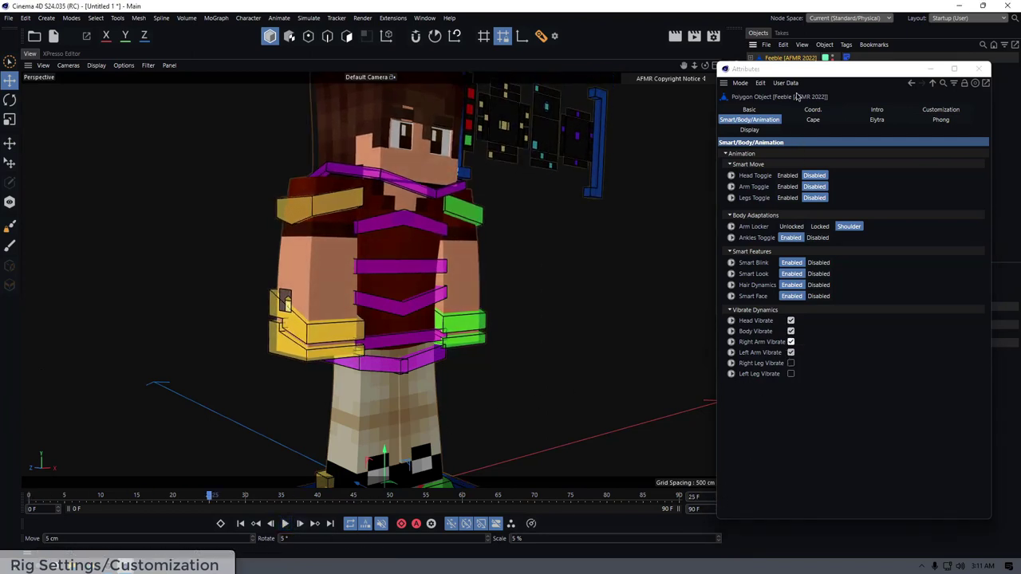
# - Extend the timeline's end to 766 F and play the animation to test the vibrate effects
pyautogui.moveTo(795, 72); pyautogui.dragTo(819, 69)
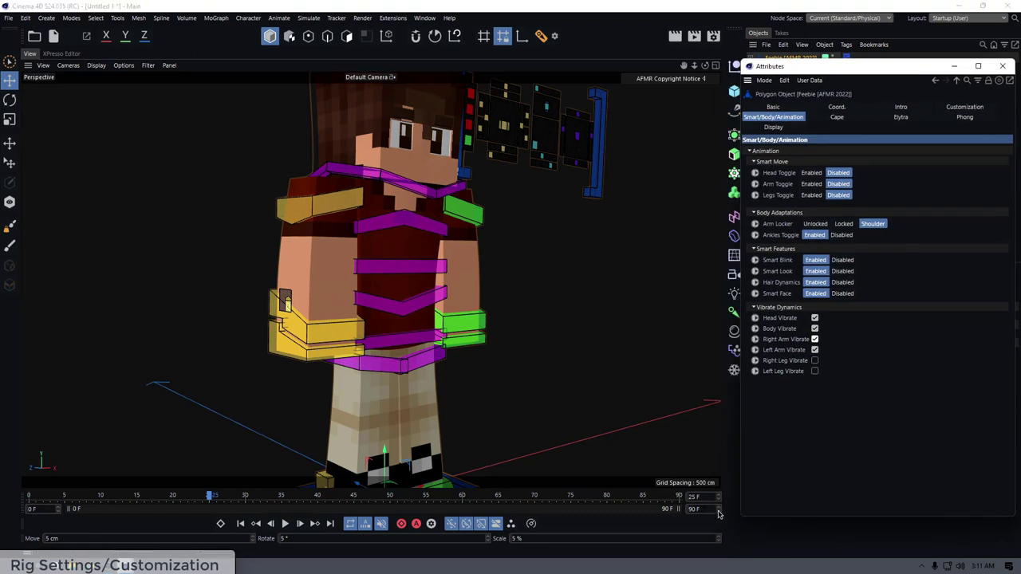
pyautogui.moveTo(718, 509); pyautogui.dragTo(718, 463)
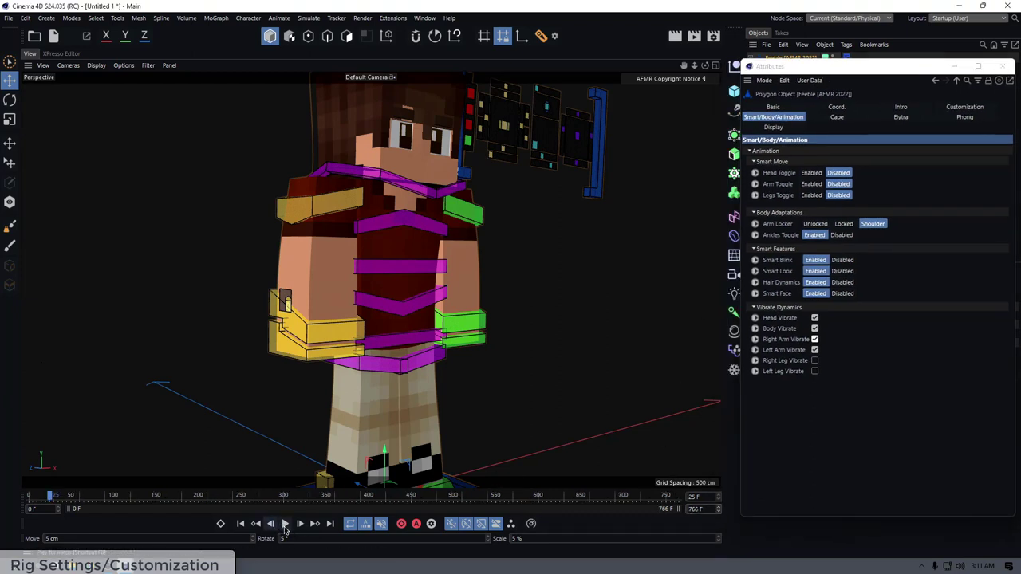
pyautogui.click(284, 525)
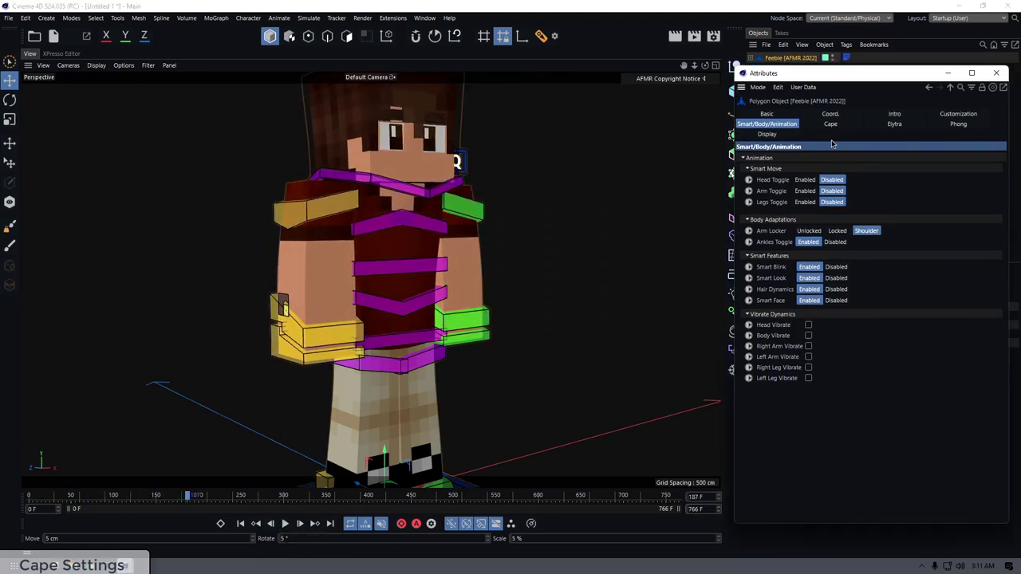
# - Open the rig's Cape settings and set the cape's Toggle to Enabled
pyautogui.click(830, 124)
pyautogui.moveTo(399, 240)
pyautogui.keyDown('alt'); pyautogui.mouseDown()
pyautogui.moveTo(431, 239)
pyautogui.moveTo(416, 239)
pyautogui.mouseUp(); pyautogui.keyUp('alt')
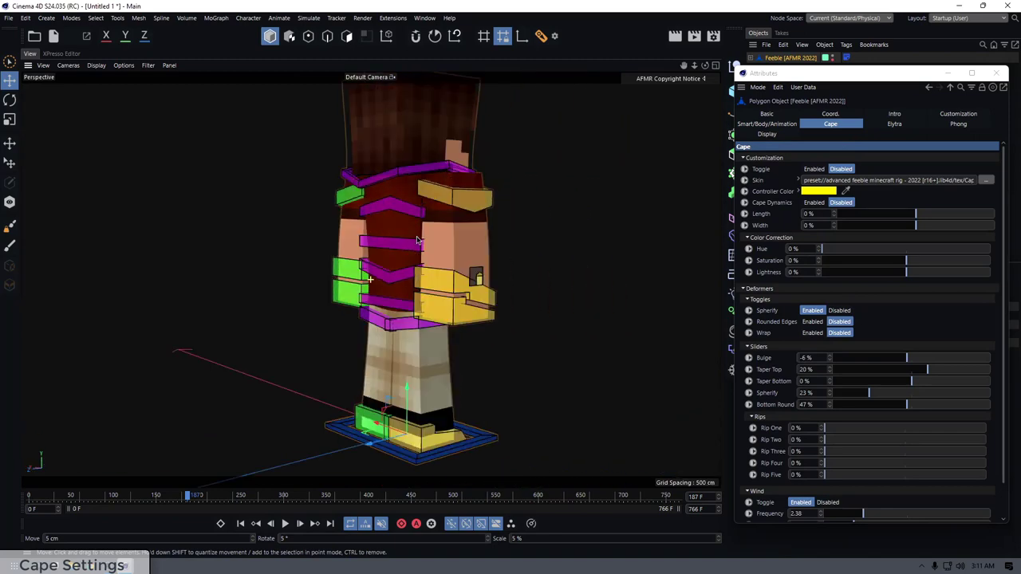
pyautogui.keyDown('alt'); pyautogui.moveTo(429, 232); pyautogui.dragTo(396, 261, button='middle'); pyautogui.keyUp('alt')
pyautogui.click(813, 169)
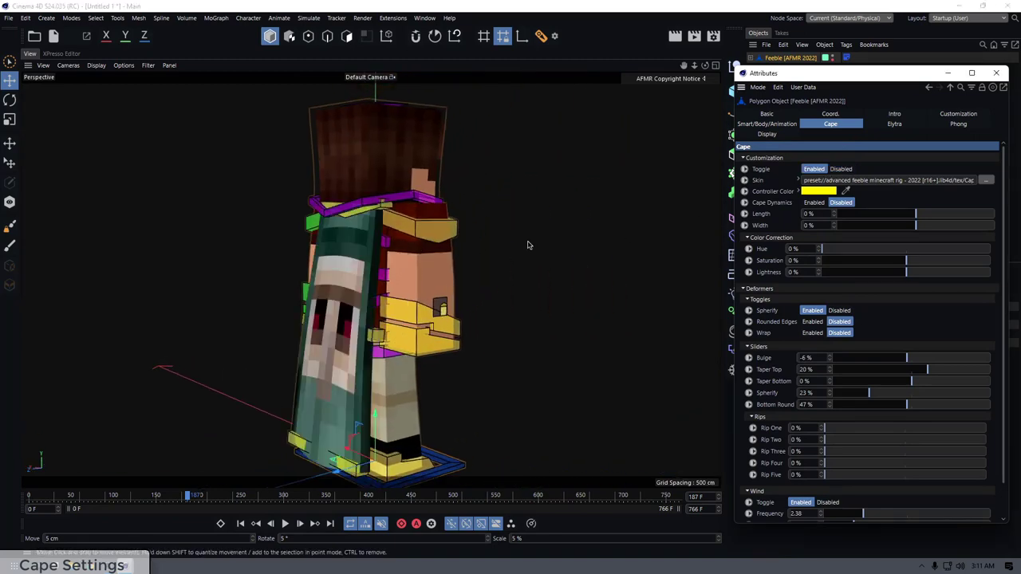
pyautogui.keyDown('alt'); pyautogui.moveTo(436, 247); pyautogui.dragTo(438, 221); pyautogui.keyUp('alt')
pyautogui.click(694, 132)
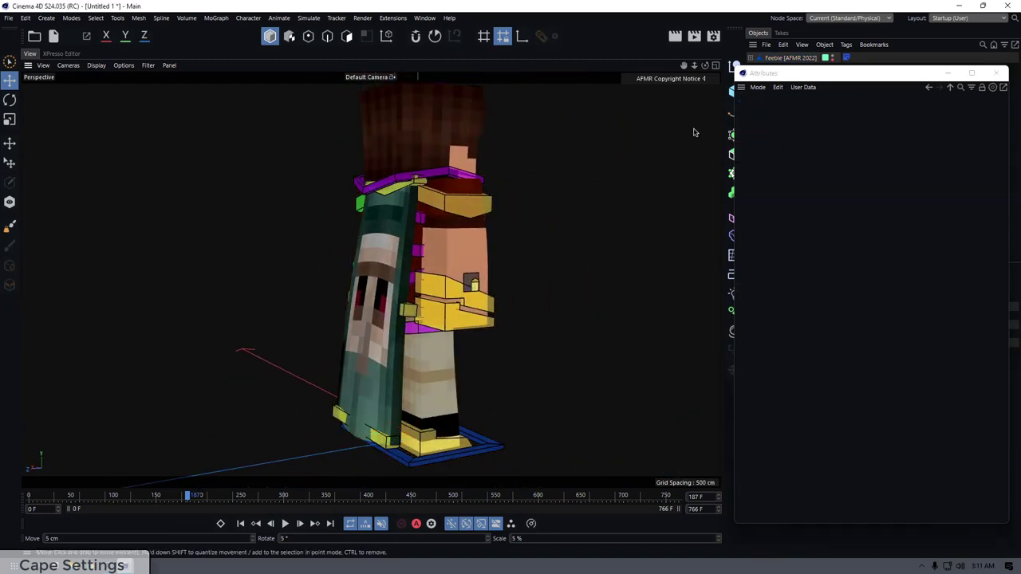
pyautogui.click(813, 60)
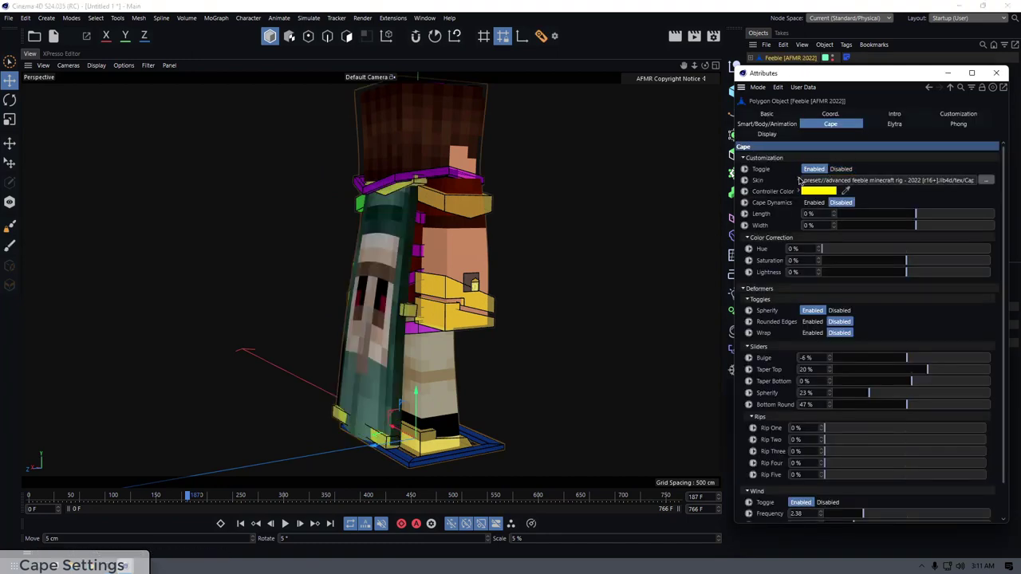
# - Browse the files available for the cape's Skin image and close the file browser without choosing one
pyautogui.click(799, 180)
pyautogui.click(799, 180)
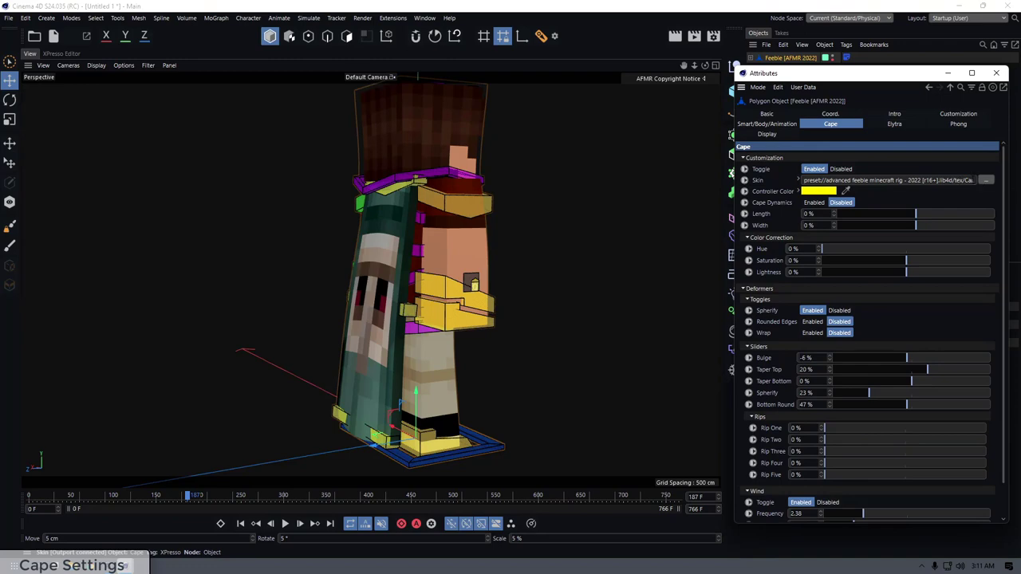
pyautogui.click(985, 181)
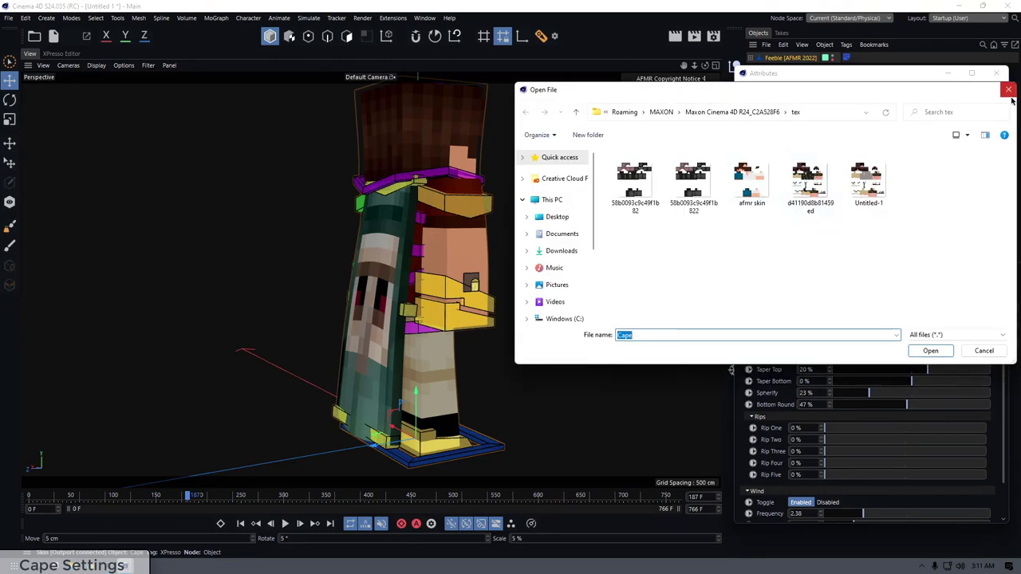
pyautogui.click(1008, 89)
pyautogui.moveTo(879, 83); pyautogui.dragTo(851, 83)
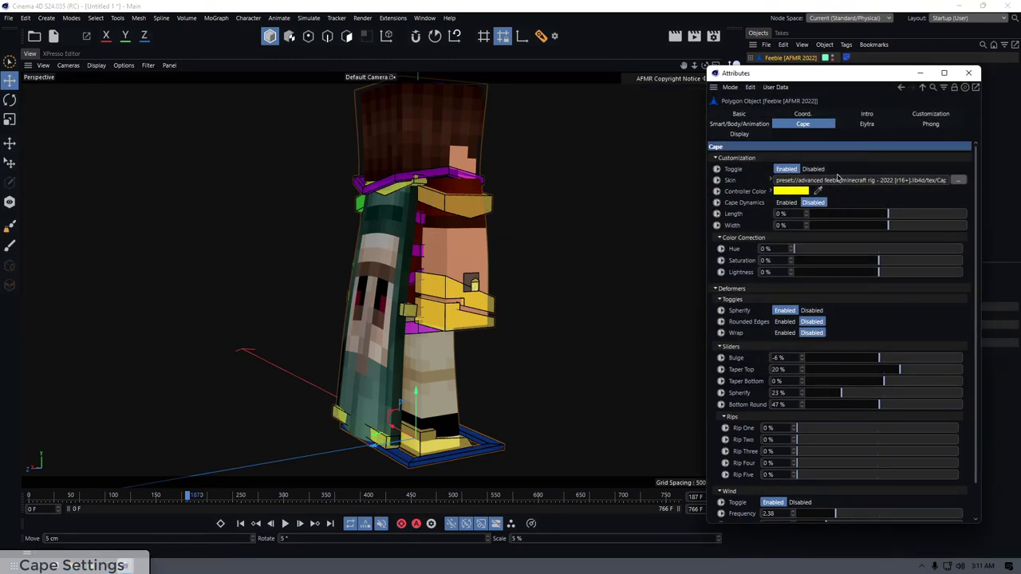
# - Change the cape's Controller Color to pure red
pyautogui.click(790, 192)
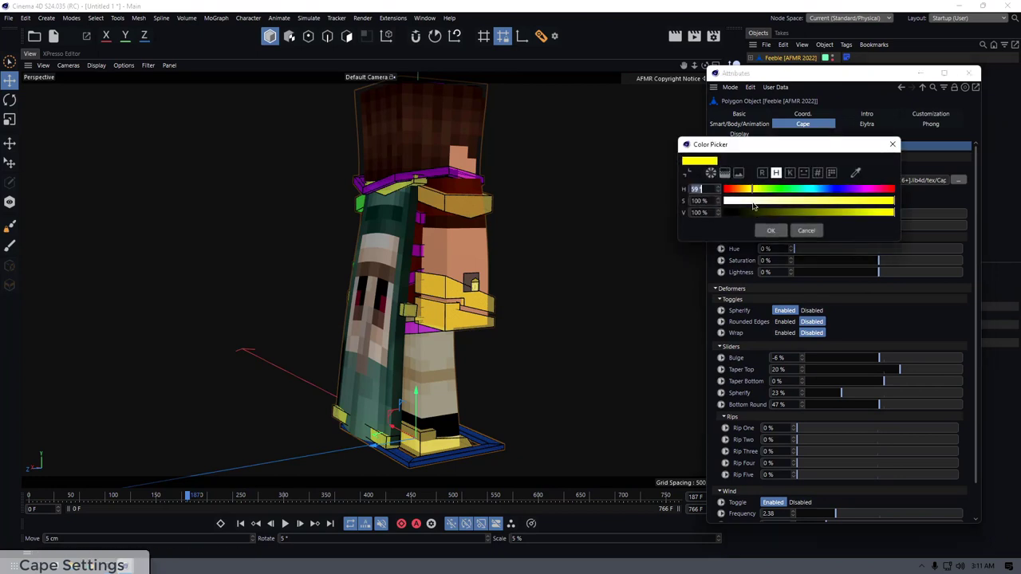
pyautogui.moveTo(748, 189); pyautogui.dragTo(724, 189)
pyautogui.click(771, 230)
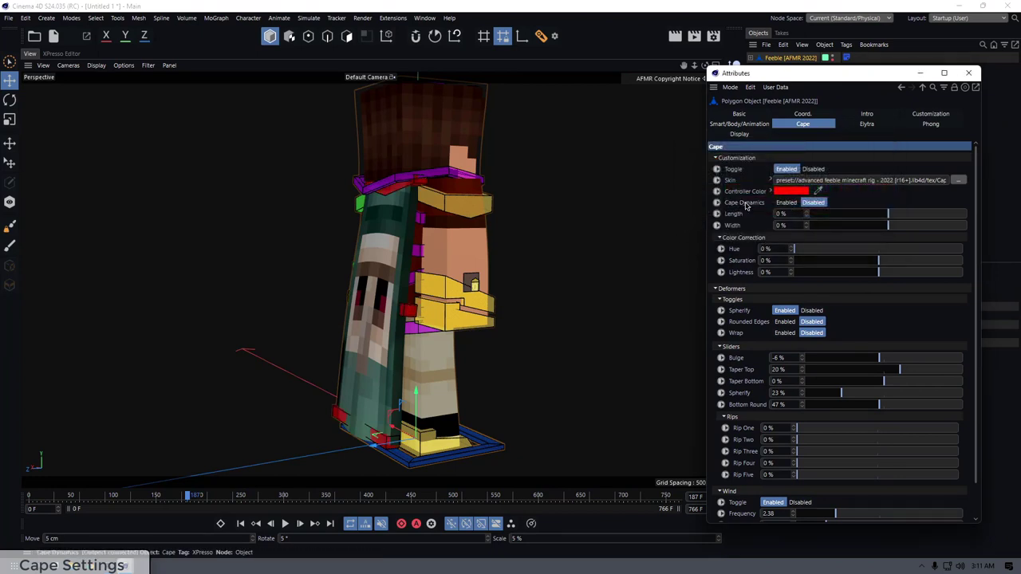
# - Toggle Cape Dynamics to compare its states and leave it Enabled, viewing the cape from behind
pyautogui.click(787, 208)
pyautogui.click(810, 206)
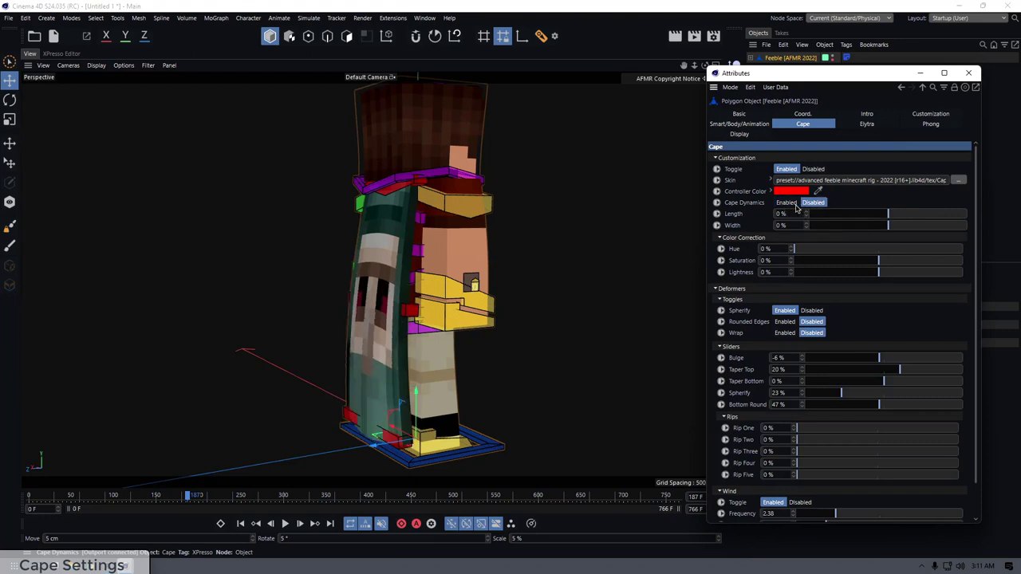
pyautogui.keyDown('alt'); pyautogui.moveTo(391, 232); pyautogui.dragTo(495, 220); pyautogui.keyUp('alt')
pyautogui.click(790, 206)
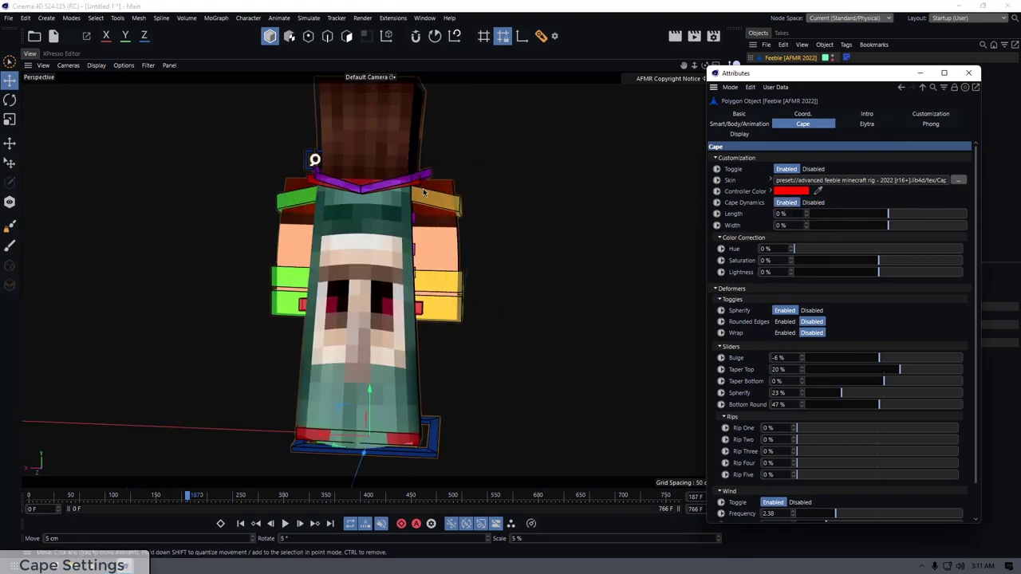
# - Shift the rig's C.Main body controller sideways to test the cape dynamics and undo the moves
pyautogui.click(363, 185)
pyautogui.moveTo(398, 244); pyautogui.dragTo(351, 230)
pyautogui.hotkey('ctrl', 'z')
pyautogui.click(540, 262)
pyautogui.keyDown('alt'); pyautogui.moveTo(540, 261); pyautogui.dragTo(496, 299); pyautogui.keyUp('alt')
pyautogui.click(442, 320)
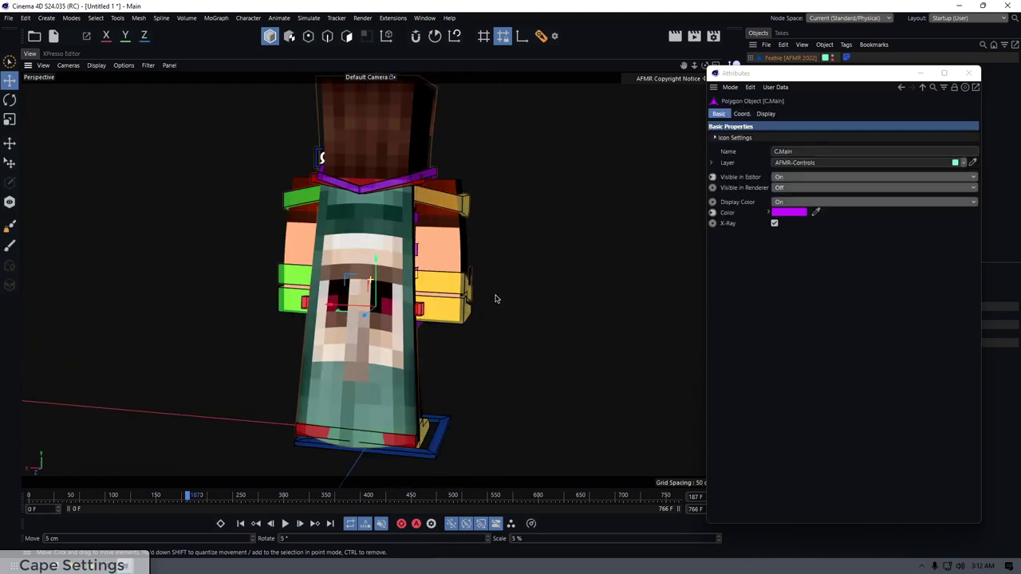
pyautogui.moveTo(351, 308); pyautogui.dragTo(443, 308)
pyautogui.hotkey('ctrl', 'z')
pyautogui.hotkey('ctrl', 'z')
# - Move the body controller while viewing the rig from the side to test the cape's swing, undo the move and deselect it
pyautogui.keyDown('alt'); pyautogui.moveTo(430, 239); pyautogui.dragTo(309, 234); pyautogui.keyUp('alt')
pyautogui.scroll(3, 335, 249)
pyautogui.click(390, 294)
pyautogui.moveTo(390, 294); pyautogui.dragTo(187, 339)
pyautogui.hotkey('ctrl', 'z')
pyautogui.click(581, 182)
pyautogui.scroll(-3, 499, 202)
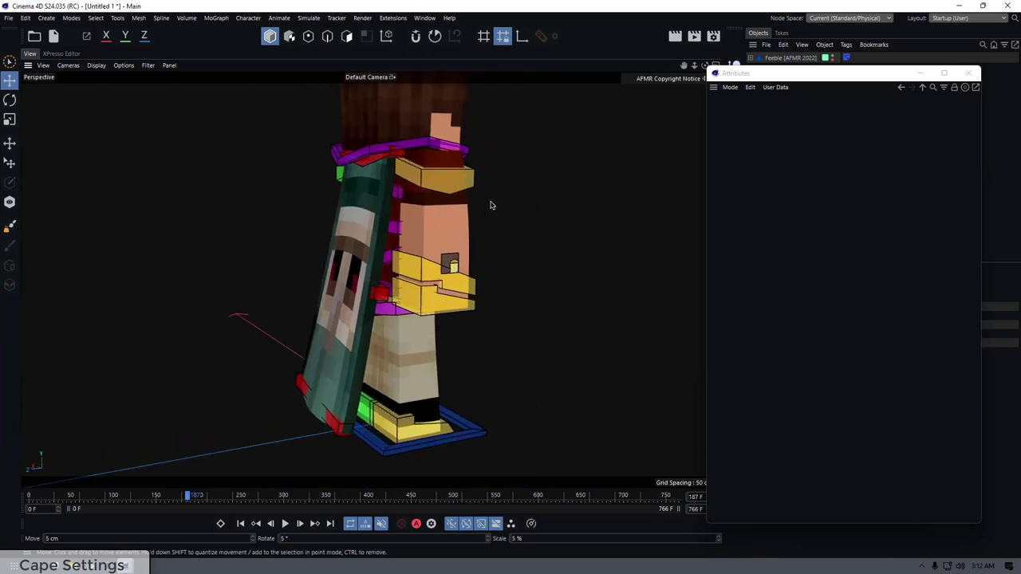
# - Reselect the rig and set Cape Dynamics to Disabled
pyautogui.click(789, 58)
pyautogui.click(814, 202)
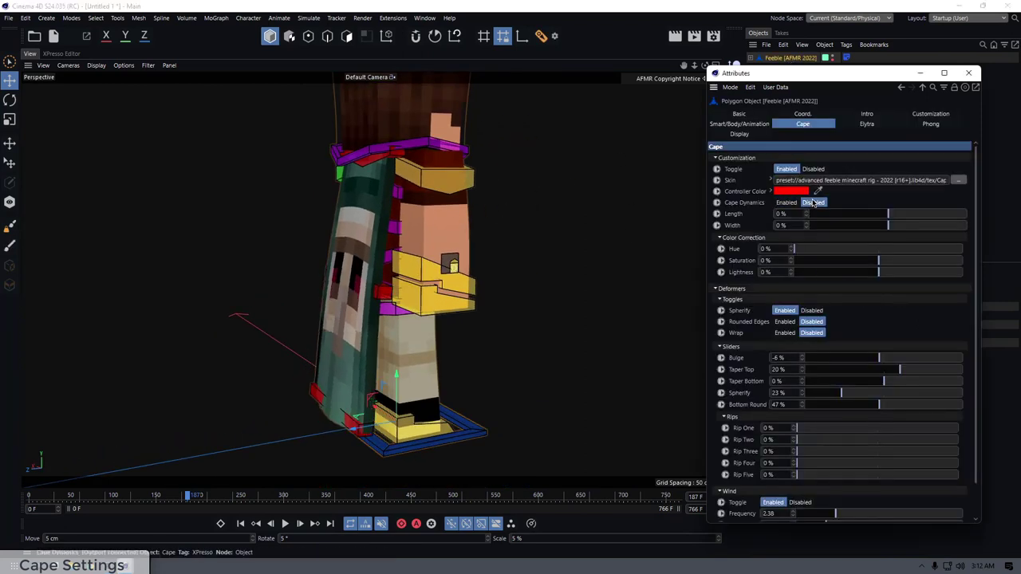
pyautogui.keyDown('alt'); pyautogui.moveTo(432, 256); pyautogui.dragTo(491, 242); pyautogui.keyUp('alt')
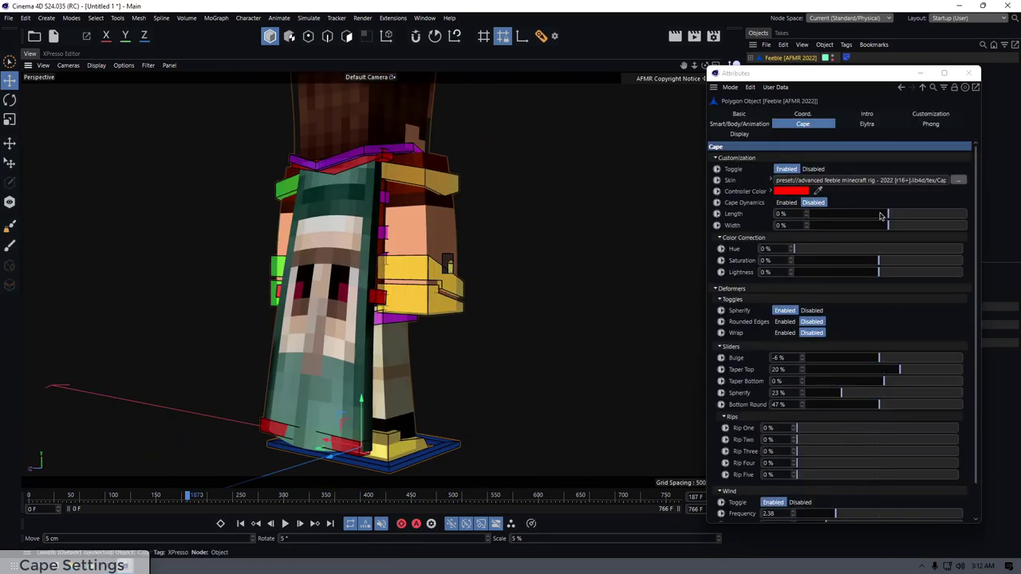
# - Try out the cape's Length, Width and Color Correction sliders and undo the changes
pyautogui.moveTo(881, 215); pyautogui.dragTo(795, 252)
pyautogui.hotkey('ctrl', 'z')
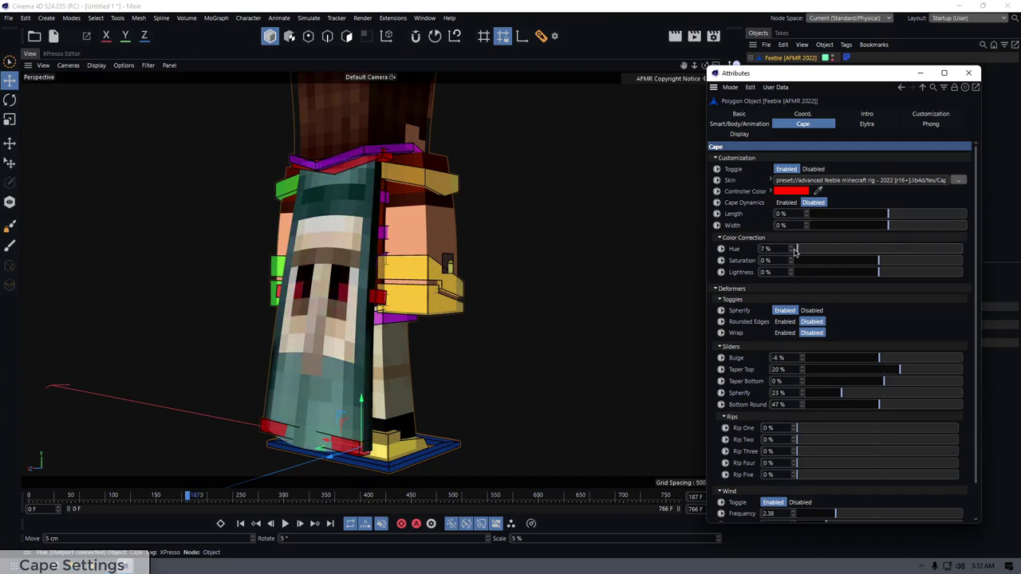
pyautogui.moveTo(877, 264)
pyautogui.mouseDown()
pyautogui.moveTo(790, 273)
pyautogui.moveTo(899, 269)
pyautogui.moveTo(886, 269)
pyautogui.mouseUp()
pyautogui.hotkey('ctrl', 'z')
pyautogui.moveTo(879, 273)
pyautogui.mouseDown()
pyautogui.moveTo(833, 283)
pyautogui.moveTo(878, 275)
pyautogui.mouseUp()
# - Toggle the cape's Spherify off and on again, and try Rounded Edges and Wrap before returning both to Disabled
pyautogui.scroll(-1, 727, 278)
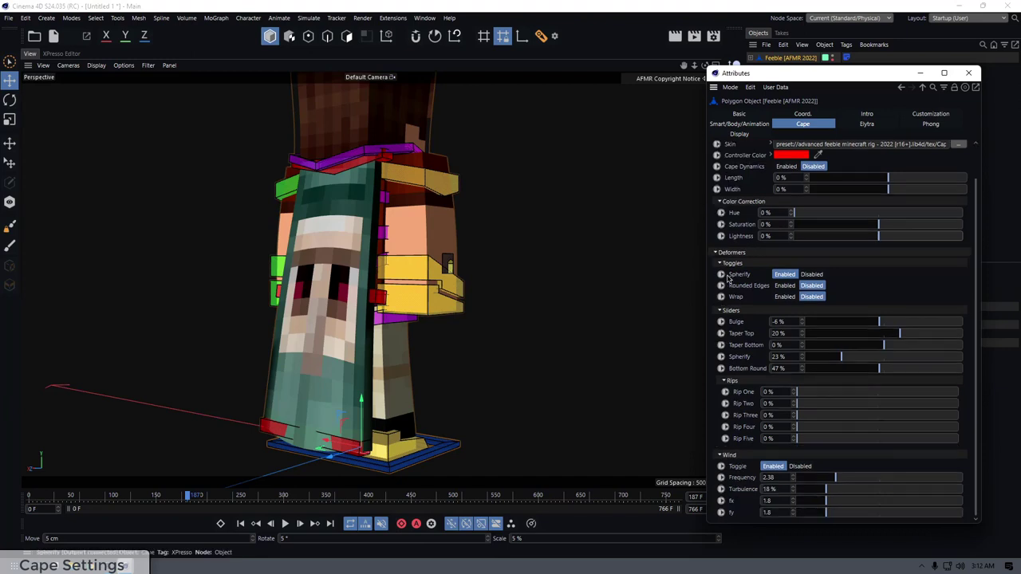
pyautogui.keyDown('alt'); pyautogui.moveTo(476, 248); pyautogui.dragTo(497, 274); pyautogui.keyUp('alt')
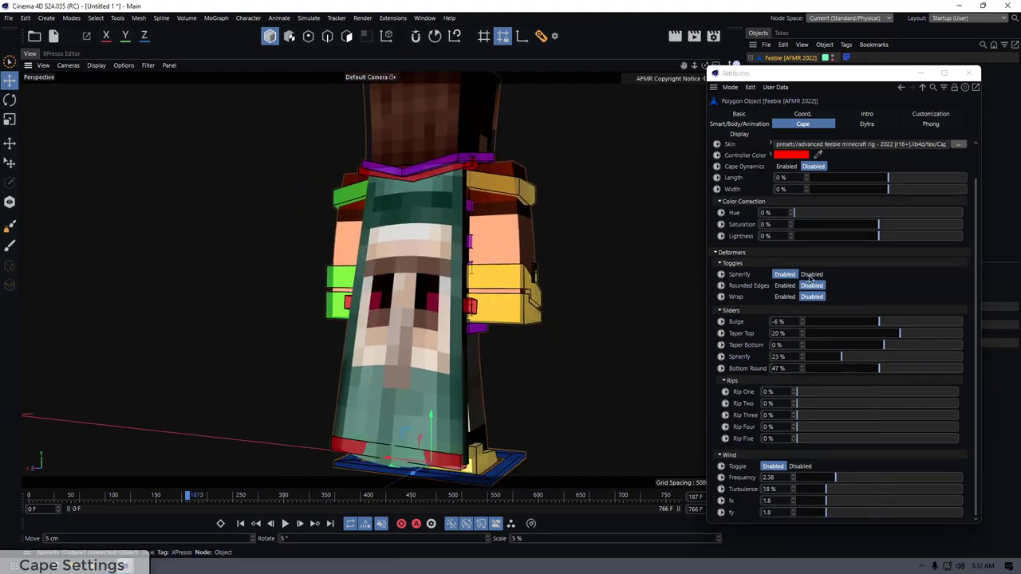
pyautogui.click(810, 276)
pyautogui.click(786, 275)
pyautogui.click(788, 286)
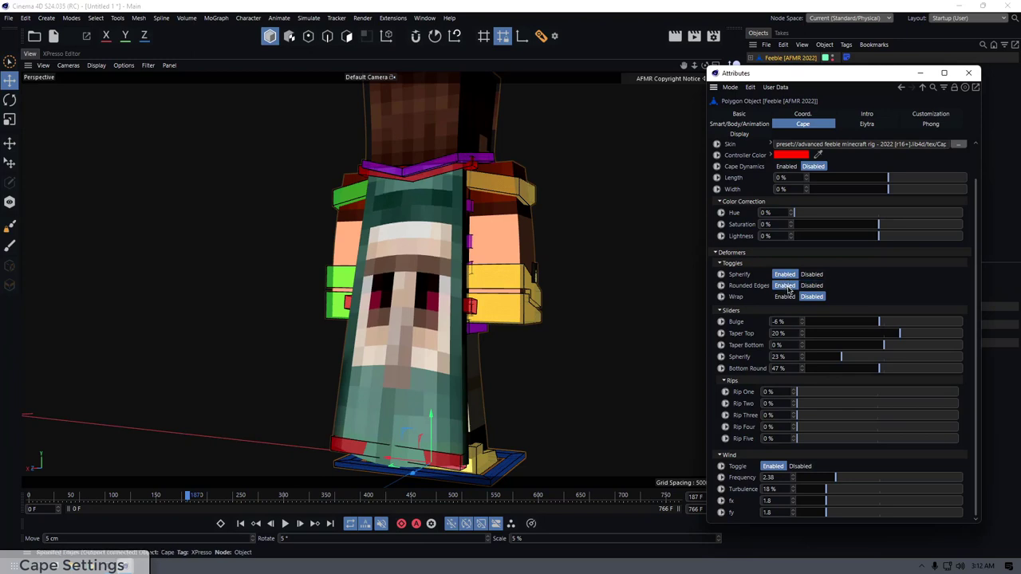
pyautogui.click(807, 288)
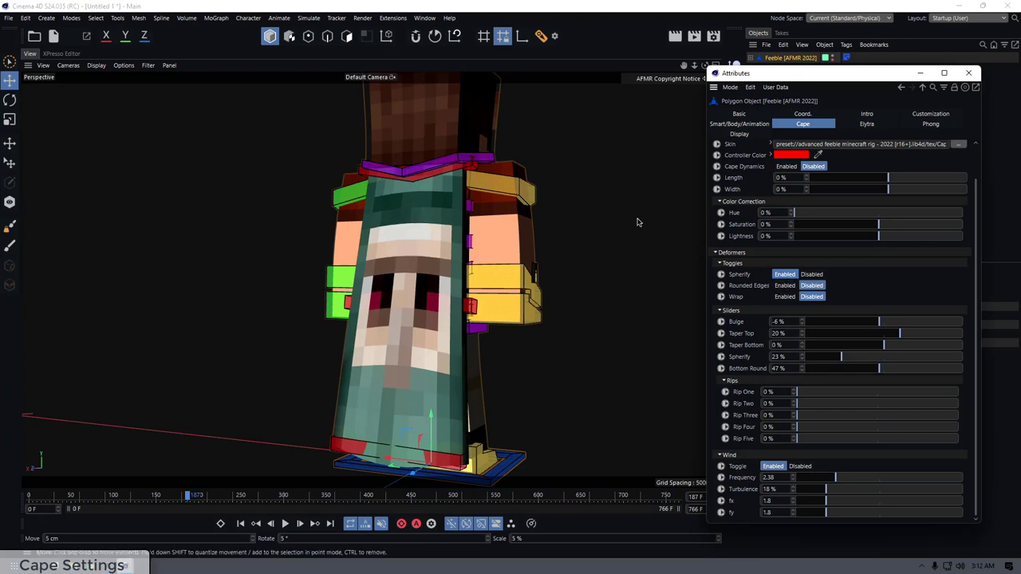
pyautogui.click(788, 297)
pyautogui.click(811, 298)
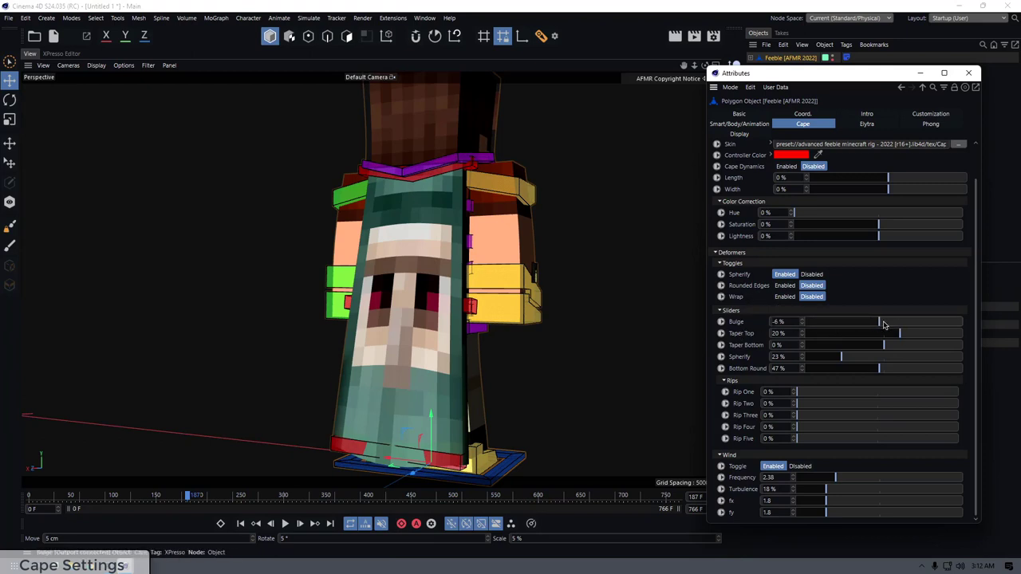
# - Try the Bulge, Taper and Spherify sliders, undo those changes, and set the cape's Bottom Round to 42 %
pyautogui.moveTo(882, 324); pyautogui.dragTo(934, 359)
pyautogui.hotkey('ctrl', 'z')
pyautogui.hotkey('ctrl', 'z')
pyautogui.hotkey('ctrl', 'z')
pyautogui.hotkey('ctrl', 'z')
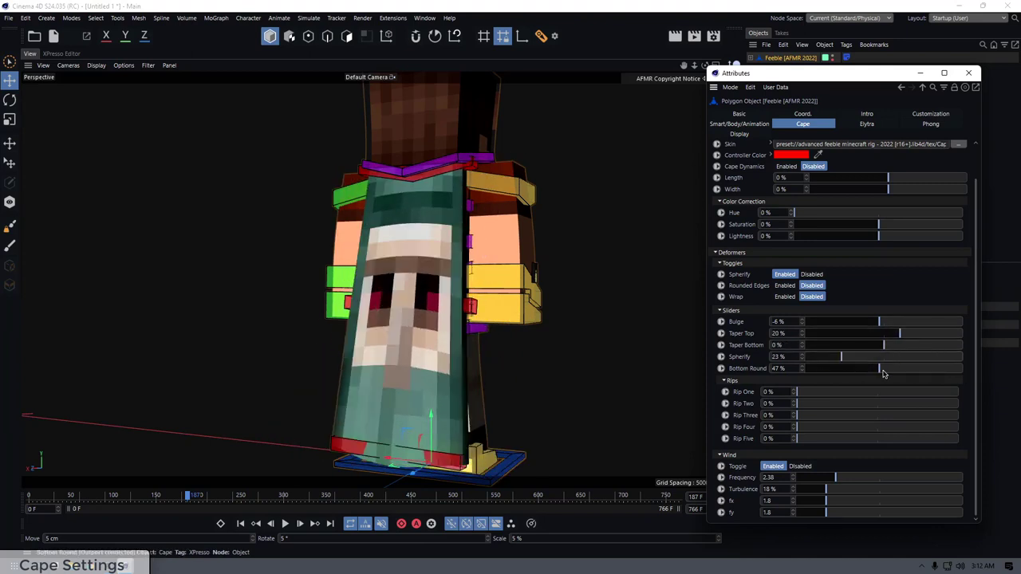
pyautogui.moveTo(852, 371)
pyautogui.mouseDown()
pyautogui.moveTo(909, 370)
pyautogui.moveTo(861, 374)
pyautogui.mouseUp()
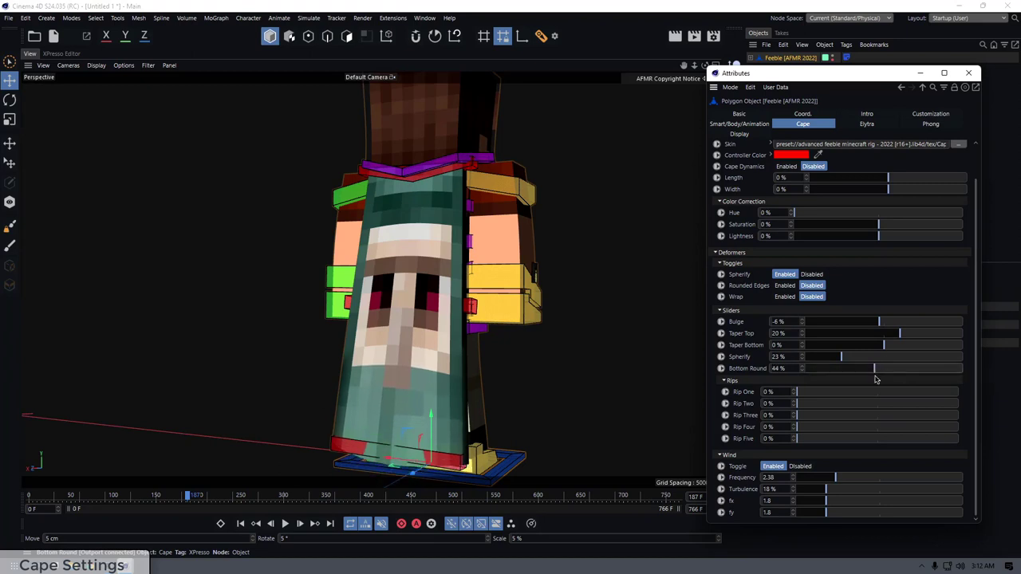
# - Experiment with the cape's Rips, ending with Rip One at 12 %, Rip Three at 42 % and Rip Four at 60 %
pyautogui.scroll(-2, 633, 346)
pyautogui.keyDown('alt'); pyautogui.moveTo(612, 346); pyautogui.dragTo(495, 320); pyautogui.keyUp('alt')
pyautogui.scroll(2, 454, 276)
pyautogui.keyDown('alt'); pyautogui.moveTo(453, 277); pyautogui.dragTo(471, 267); pyautogui.keyUp('alt')
pyautogui.moveTo(809, 397); pyautogui.dragTo(826, 394)
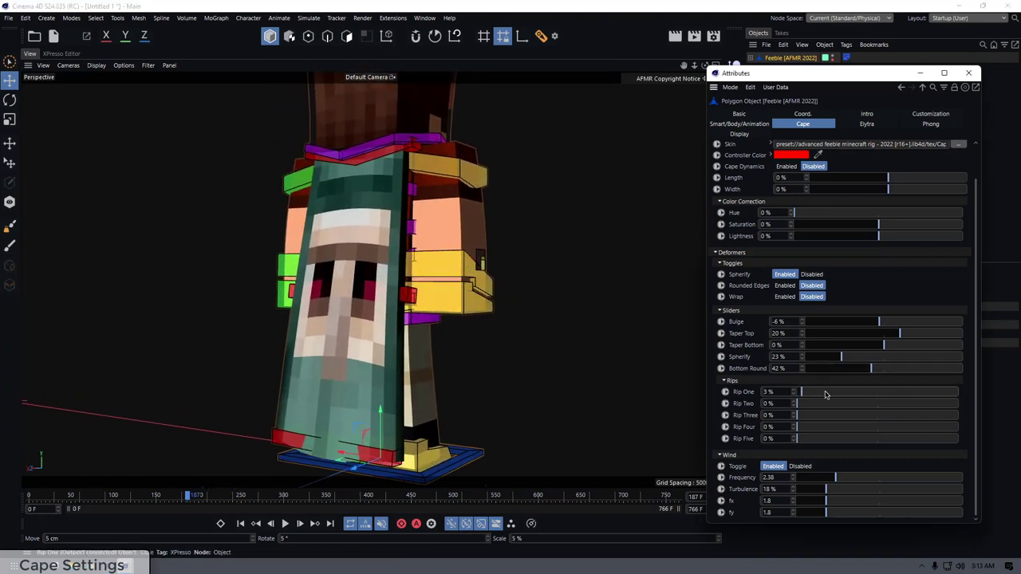
pyautogui.moveTo(965, 406); pyautogui.dragTo(833, 398)
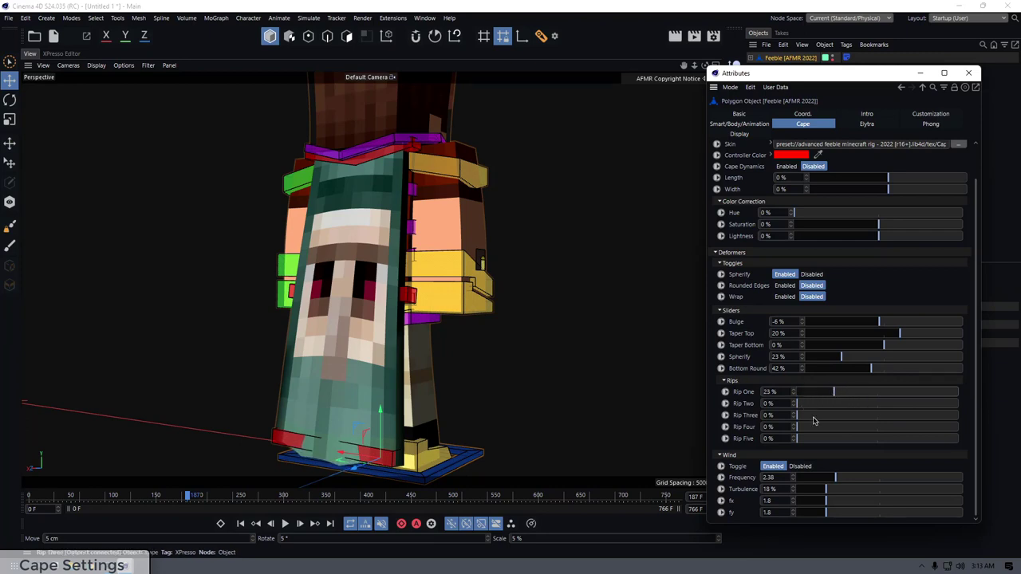
pyautogui.moveTo(992, 406); pyautogui.dragTo(798, 407)
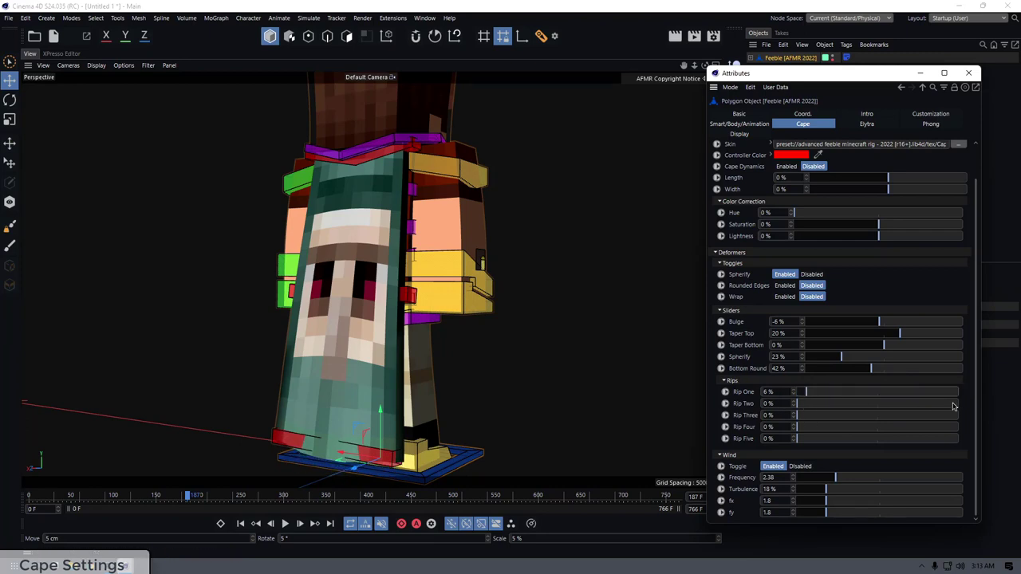
pyautogui.moveTo(953, 407); pyautogui.dragTo(692, 414)
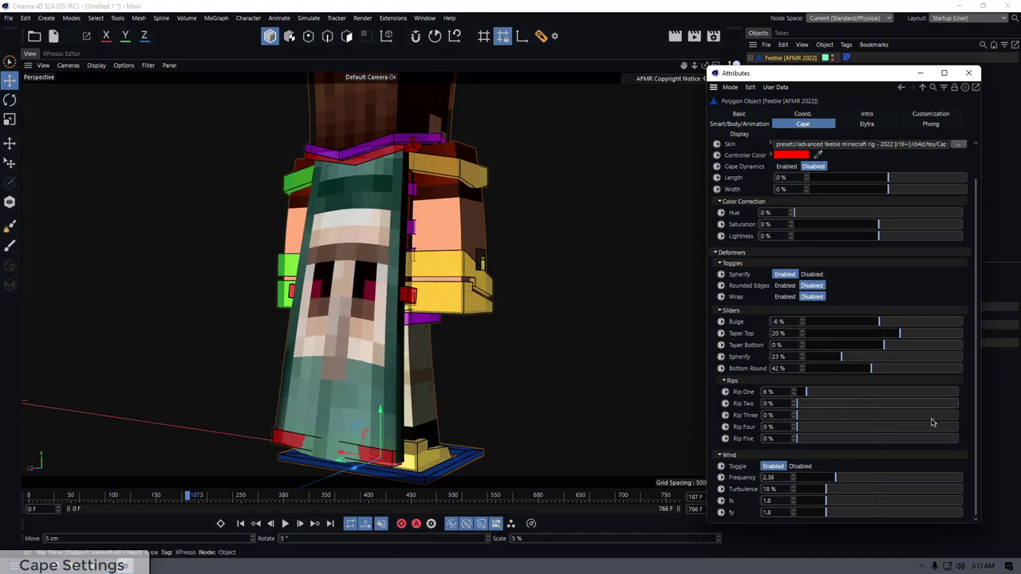
pyautogui.moveTo(931, 420); pyautogui.dragTo(736, 416)
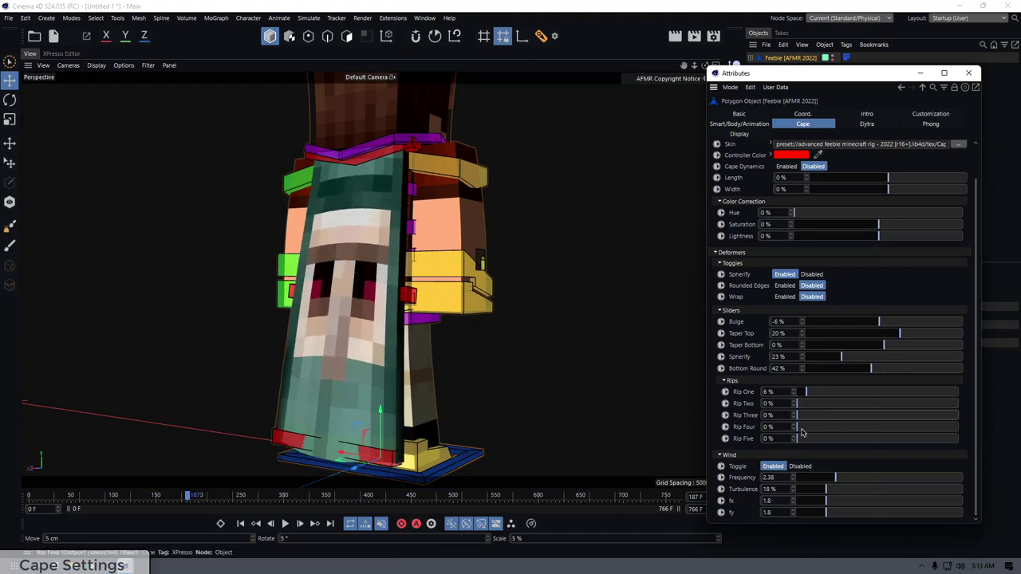
pyautogui.moveTo(802, 432)
pyautogui.mouseDown()
pyautogui.moveTo(956, 429)
pyautogui.moveTo(815, 431)
pyautogui.mouseUp()
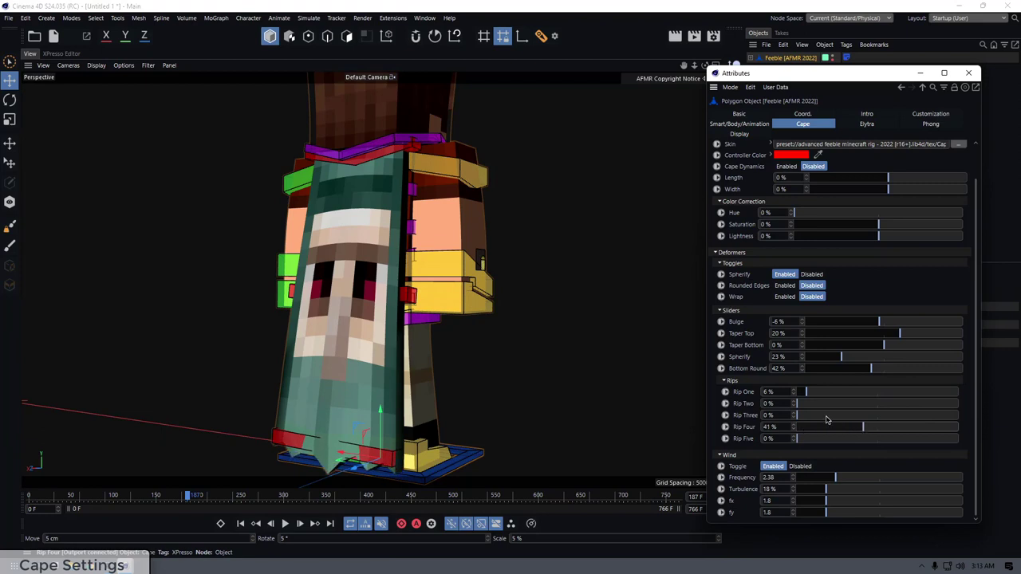
pyautogui.moveTo(809, 399); pyautogui.dragTo(895, 433)
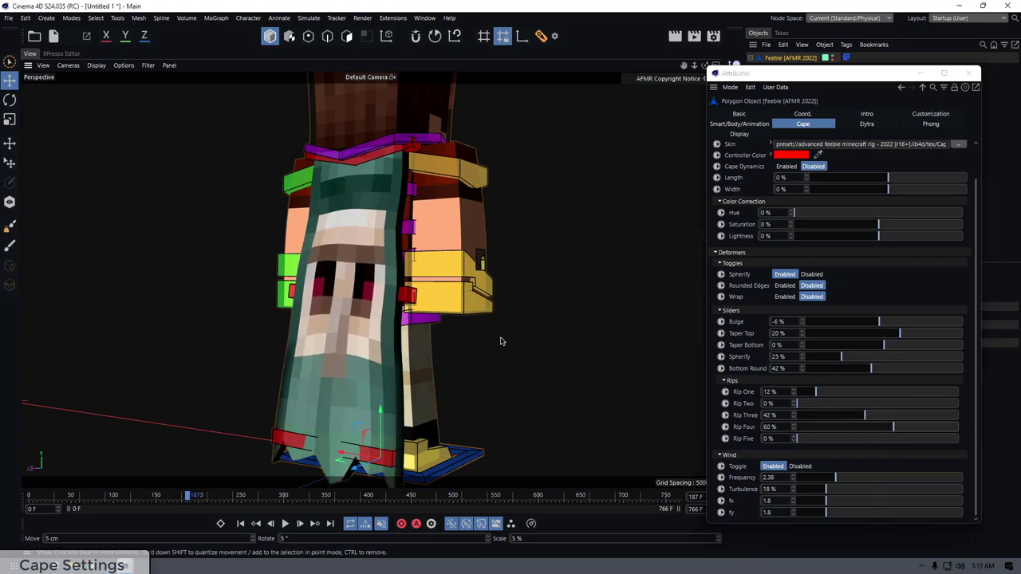
# - Reset all of the cape's Rips values to 0 %
pyautogui.scroll(-3, 499, 340)
pyautogui.keyDown('alt'); pyautogui.moveTo(486, 331); pyautogui.dragTo(530, 330); pyautogui.keyUp('alt')
pyautogui.moveTo(834, 427); pyautogui.dragTo(765, 407)
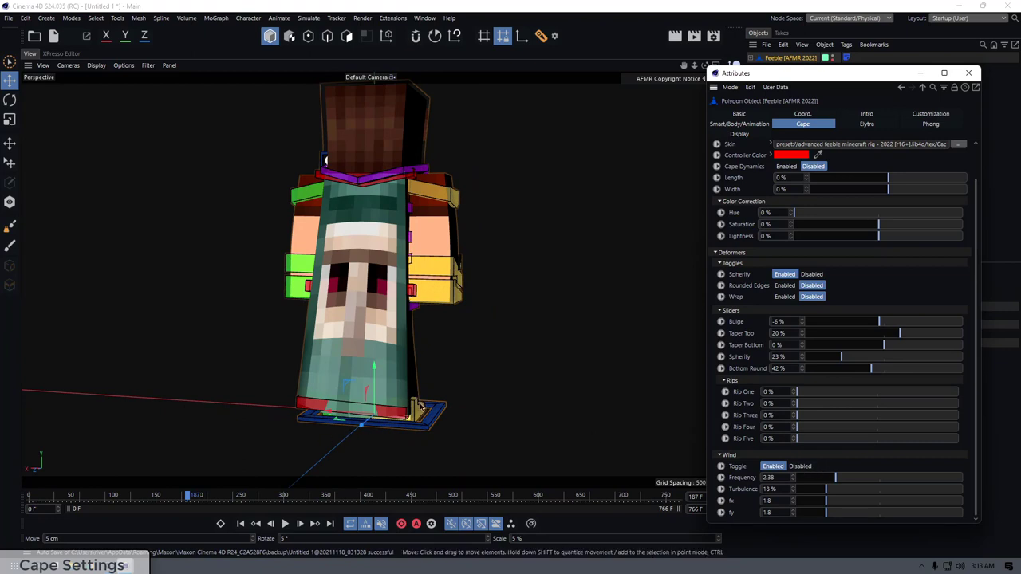
# - Play the animation from a side view and raise the cape's Wind Frequency to 5.22 along with its fx value
pyautogui.keyDown('alt'); pyautogui.moveTo(421, 407); pyautogui.dragTo(351, 376); pyautogui.keyUp('alt')
pyautogui.scroll(3, 346, 372)
pyautogui.keyDown('alt'); pyautogui.moveTo(346, 372); pyautogui.dragTo(397, 393, button='middle'); pyautogui.keyUp('alt')
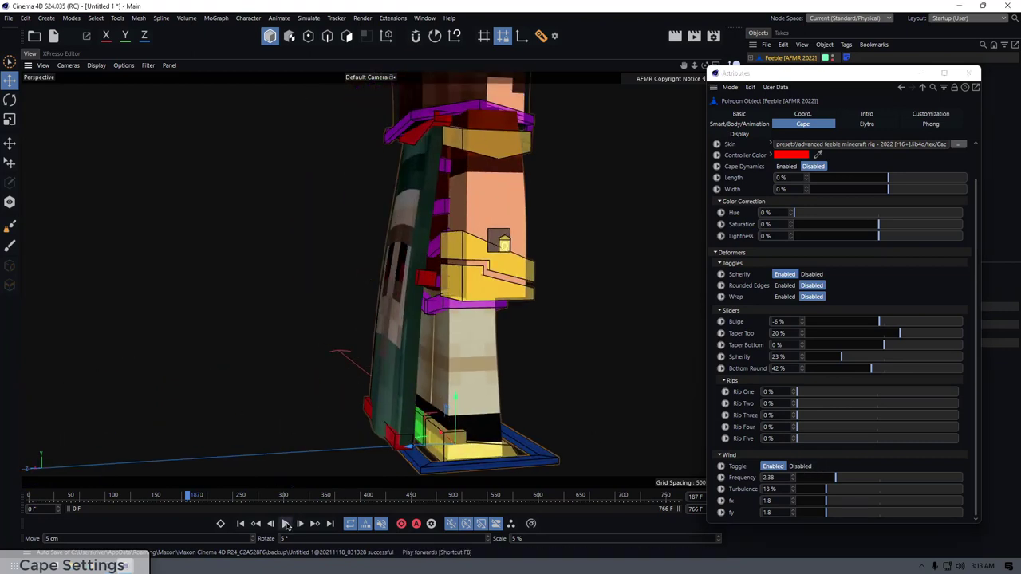
pyautogui.click(286, 524)
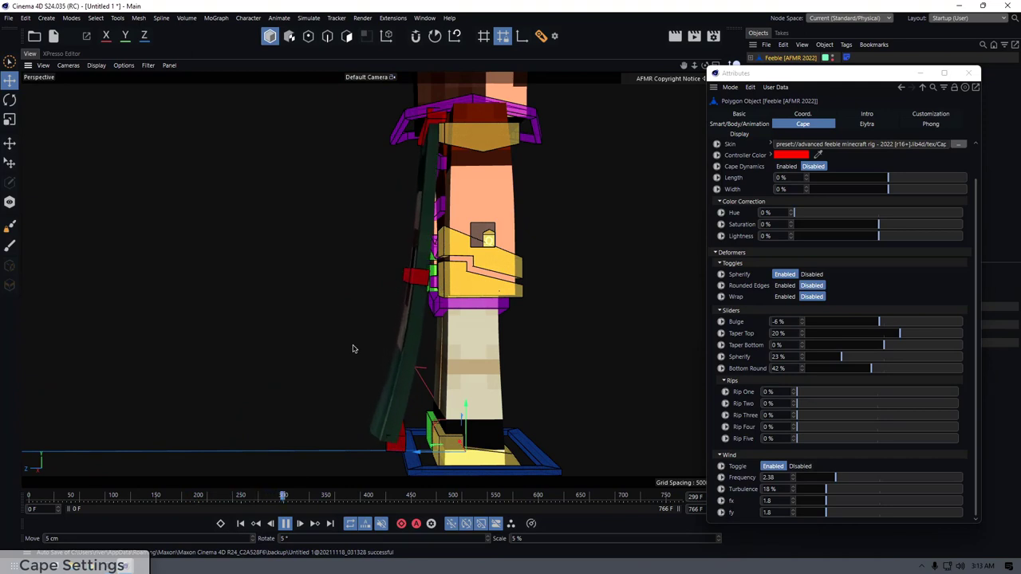
pyautogui.moveTo(835, 476); pyautogui.dragTo(883, 477)
pyautogui.moveTo(827, 502); pyautogui.dragTo(857, 501)
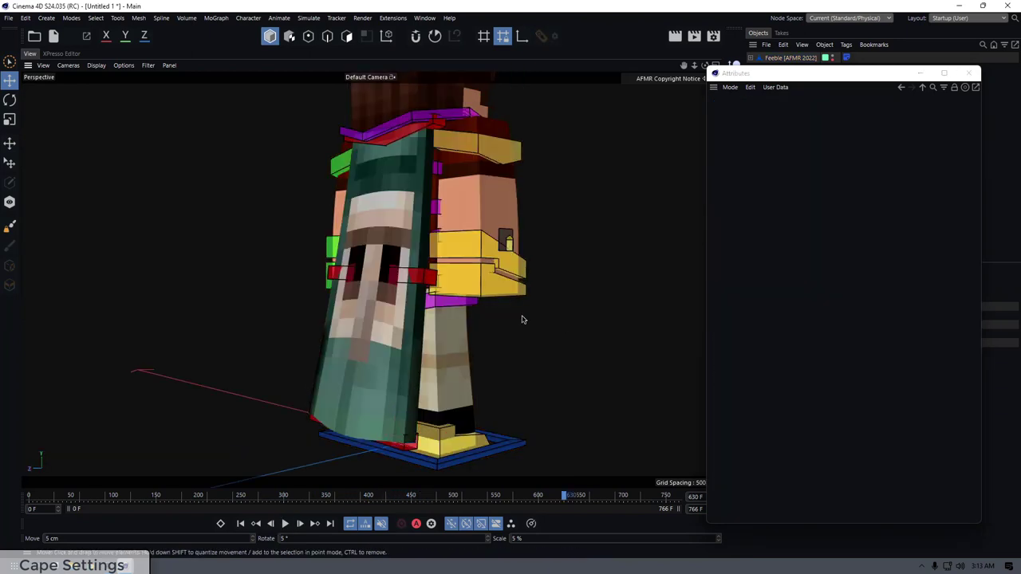
# - Test-move the controller at the top of the cape and undo the move
pyautogui.keyDown('alt'); pyautogui.moveTo(522, 320); pyautogui.dragTo(418, 238); pyautogui.keyUp('alt')
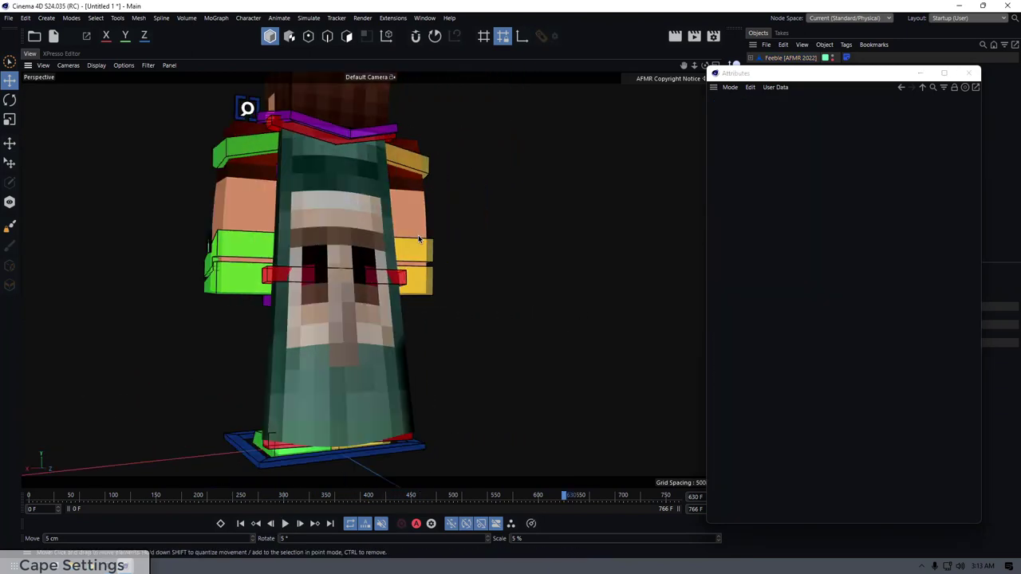
pyautogui.click(337, 144)
pyautogui.moveTo(321, 163); pyautogui.dragTo(455, 159)
pyautogui.hotkey('ctrl', 'z')
# - Select the cape's middle controller and move it to bend the cape
pyautogui.click(387, 278)
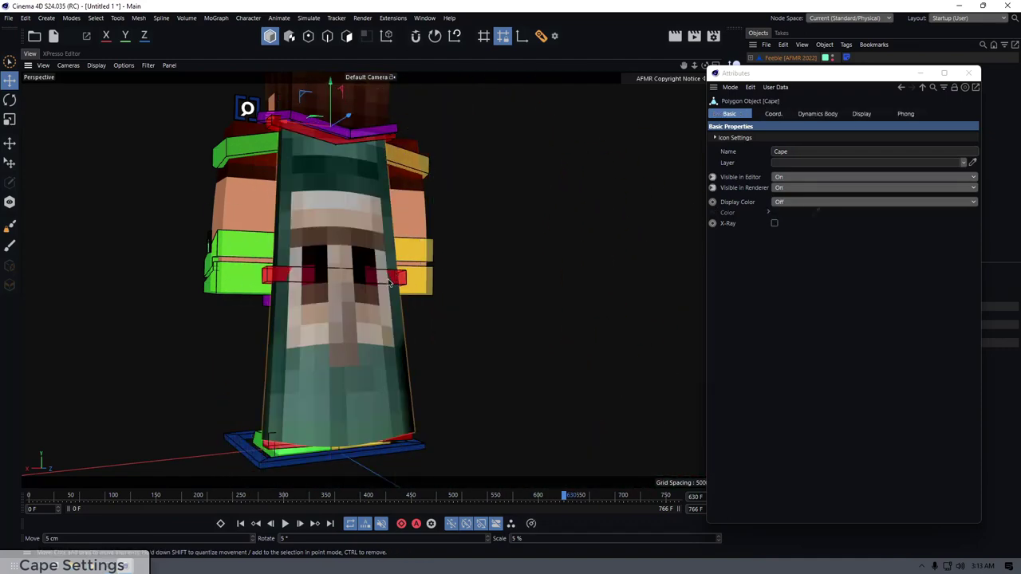
pyautogui.click(402, 281)
pyautogui.keyDown('alt'); pyautogui.moveTo(295, 257); pyautogui.dragTo(397, 293); pyautogui.keyUp('alt')
pyautogui.moveTo(313, 307); pyautogui.dragTo(264, 266)
# - Move the cape's Bottom Controller out to the side and rotate it to twist the cape's lower end
pyautogui.press('r')
pyautogui.click(312, 403)
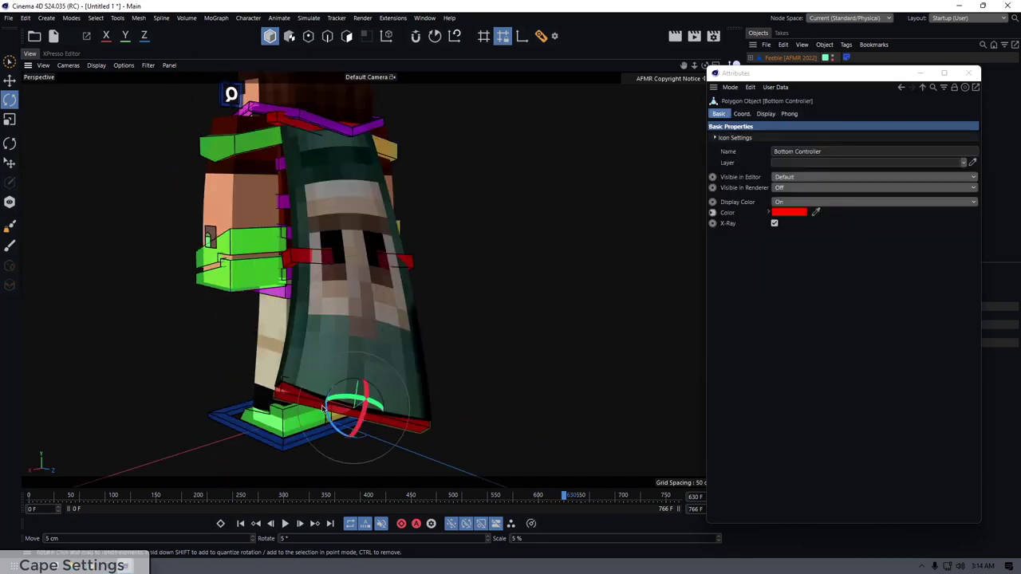
pyautogui.press('e')
pyautogui.keyDown('alt'); pyautogui.moveTo(363, 435); pyautogui.dragTo(291, 417); pyautogui.keyUp('alt')
pyautogui.moveTo(397, 482); pyautogui.dragTo(196, 375)
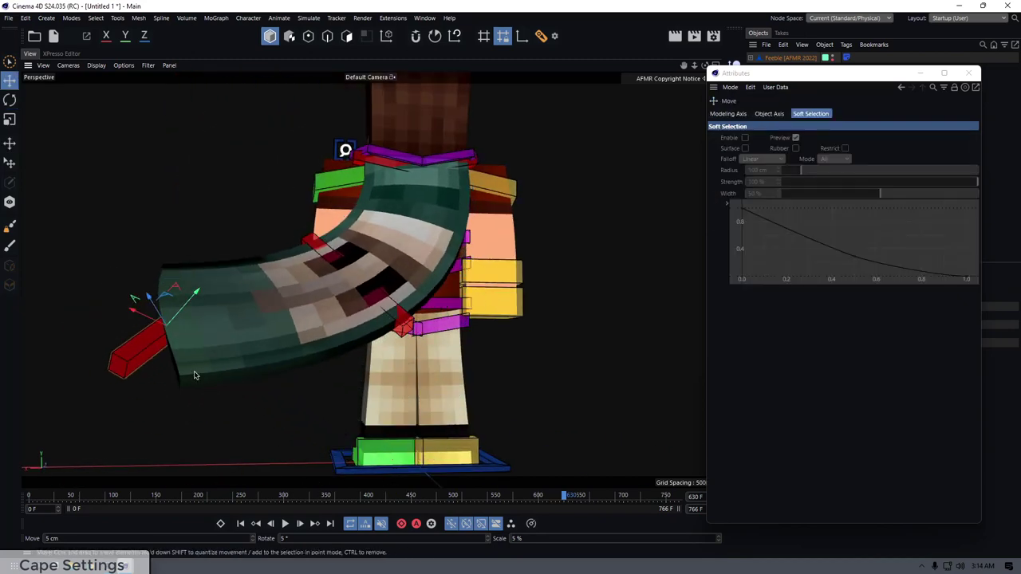
pyautogui.press('r')
pyautogui.moveTo(168, 337); pyautogui.dragTo(120, 283)
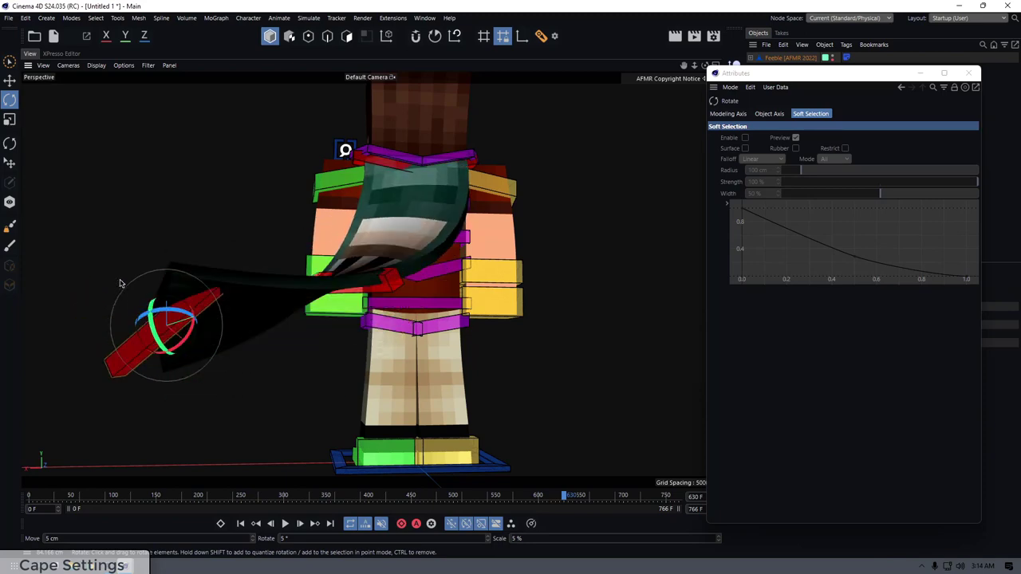
pyautogui.keyDown('alt'); pyautogui.moveTo(149, 239); pyautogui.dragTo(340, 252); pyautogui.keyUp('alt')
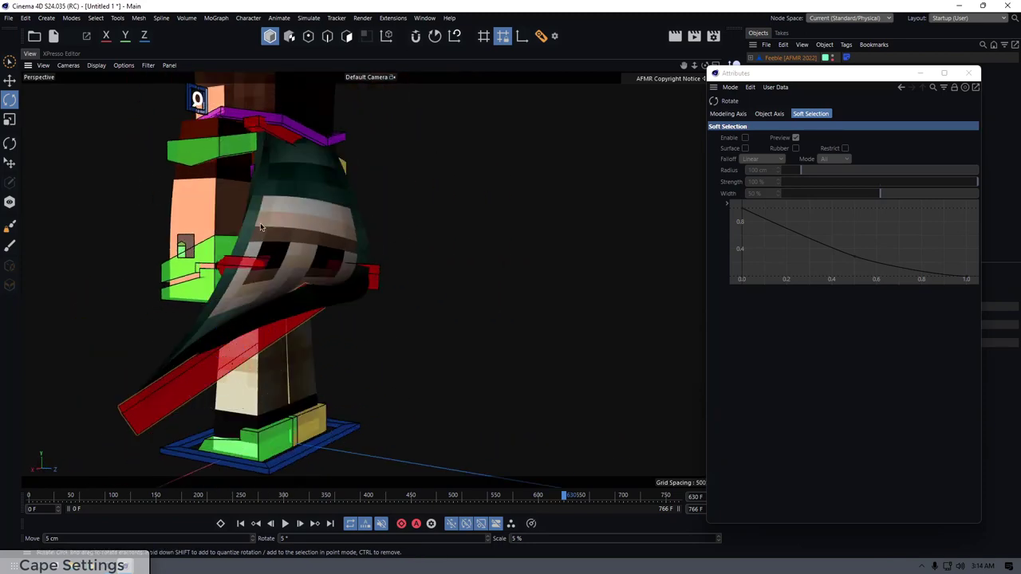
pyautogui.keyDown('alt'); pyautogui.moveTo(261, 228); pyautogui.dragTo(239, 242); pyautogui.keyUp('alt')
# - Undo the test moves and rotations of the cape's middle and bottom controllers
pyautogui.hotkey('ctrl', 'z')
pyautogui.hotkey('ctrl', 'z')
pyautogui.hotkey('ctrl', 'z')
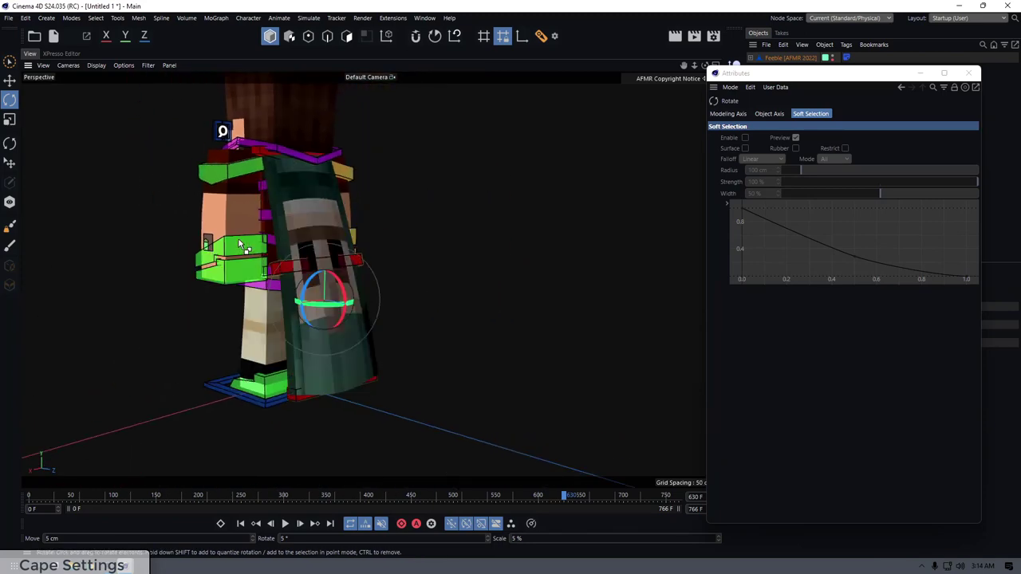
pyautogui.hotkey('ctrl', 'z')
pyautogui.hotkey('ctrl', 'z')
pyautogui.keyDown('alt'); pyautogui.moveTo(185, 183); pyautogui.dragTo(232, 188); pyautogui.keyUp('alt')
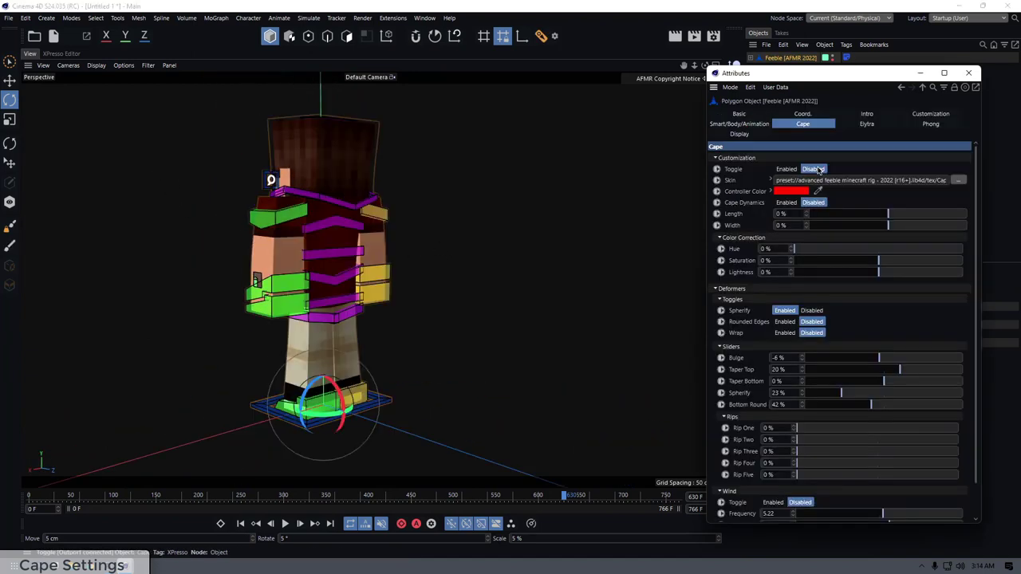
# - Open the rig's Elytra settings and enable the elytra
pyautogui.click(859, 126)
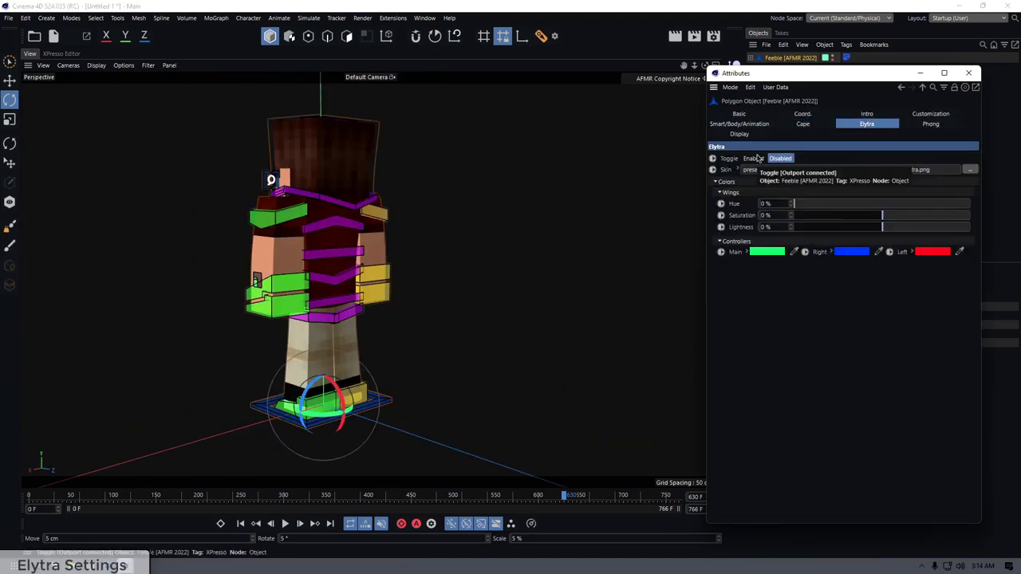
pyautogui.keyDown('alt'); pyautogui.moveTo(311, 223); pyautogui.dragTo(398, 231); pyautogui.keyUp('alt')
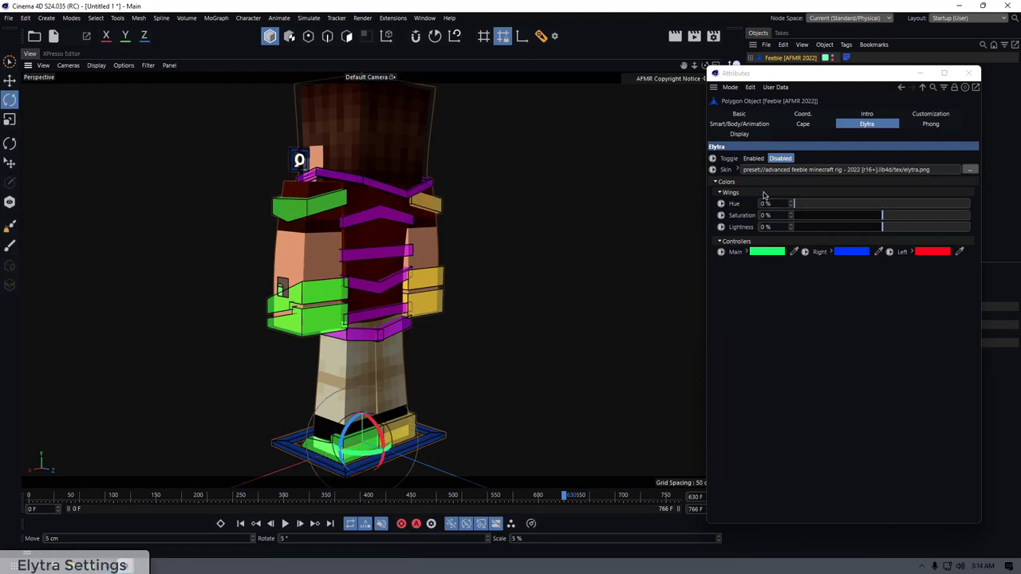
pyautogui.click(752, 158)
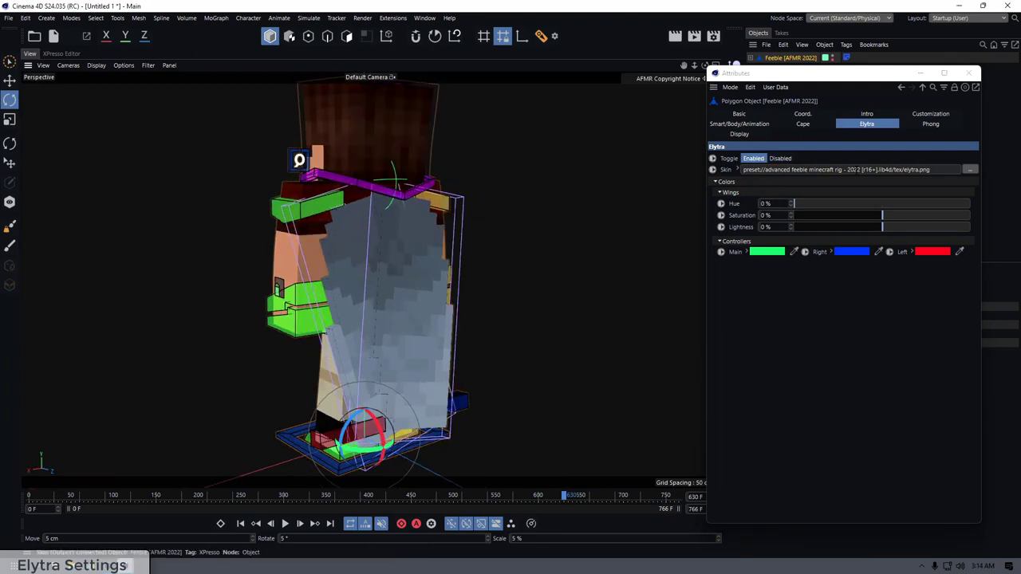
pyautogui.moveTo(815, 202); pyautogui.dragTo(864, 211)
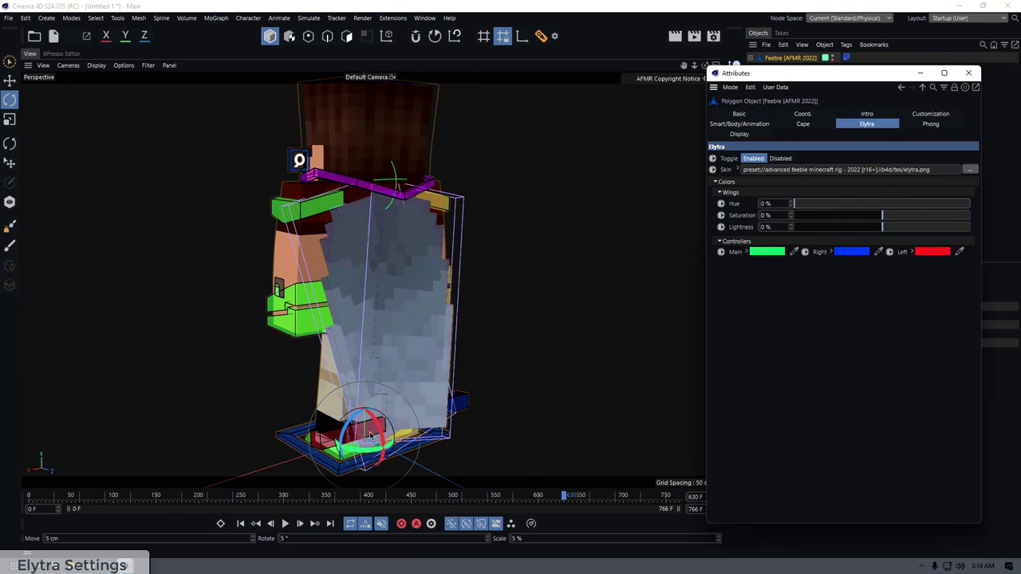
# - Move the red and blue wing controllers near the feet outward to spread both elytra wings
pyautogui.click(335, 444)
pyautogui.keyDown('alt'); pyautogui.moveTo(335, 446); pyautogui.dragTo(267, 445); pyautogui.keyUp('alt')
pyautogui.press('e')
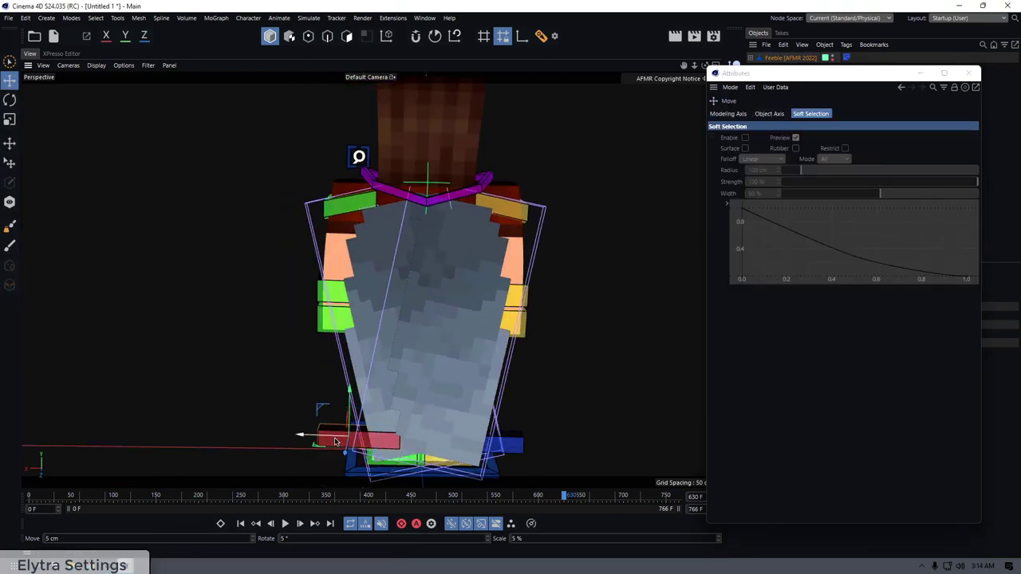
pyautogui.moveTo(337, 440); pyautogui.dragTo(296, 444)
pyautogui.click(517, 444)
pyautogui.moveTo(442, 439); pyautogui.dragTo(477, 438)
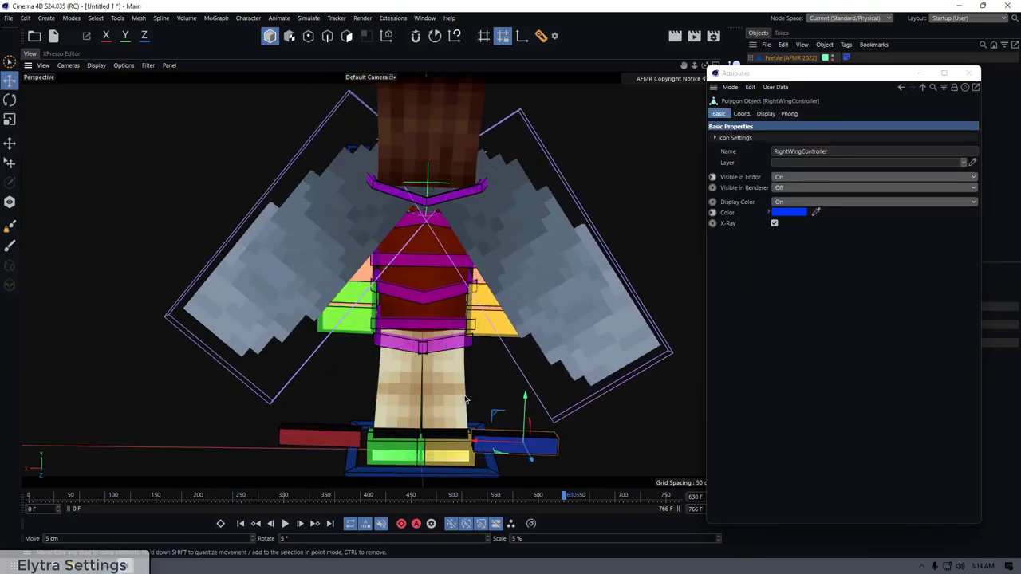
# - Select the main elytra controller between the wings and move it down the character's back, undoing the last adjustment
pyautogui.keyDown('alt'); pyautogui.moveTo(426, 201); pyautogui.dragTo(436, 205); pyautogui.keyUp('alt')
pyautogui.click(423, 192)
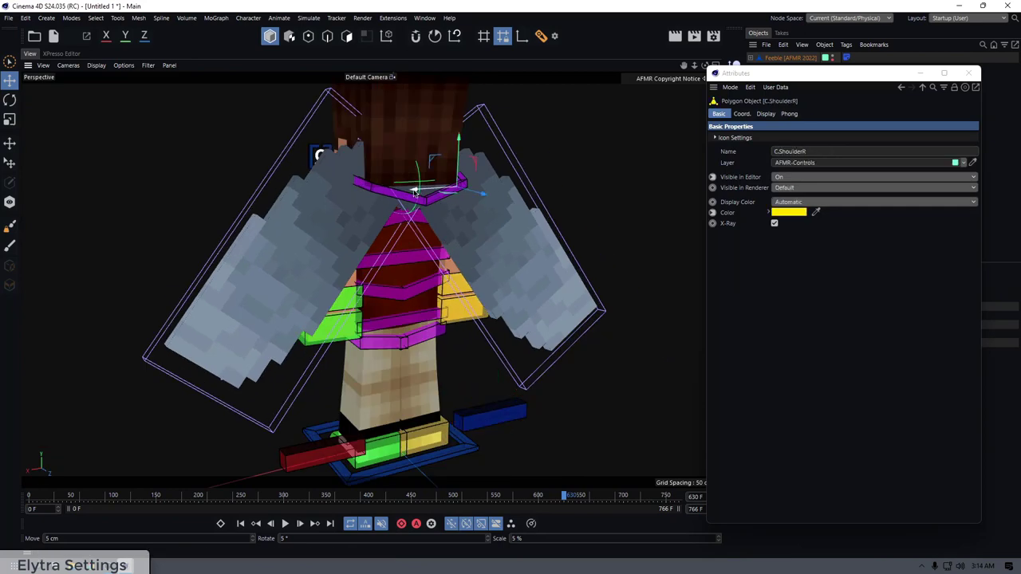
pyautogui.click(412, 212)
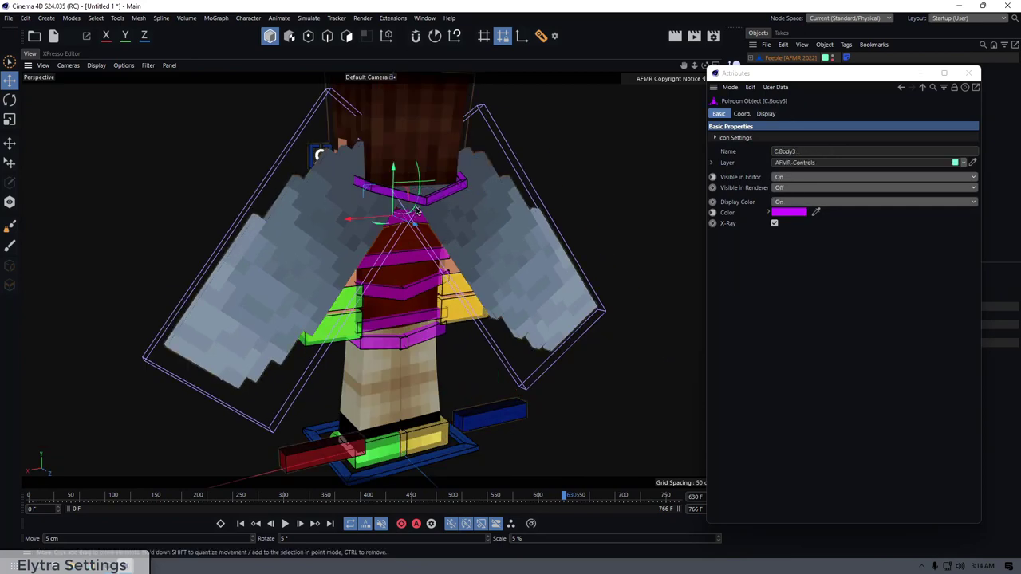
pyautogui.moveTo(417, 210)
pyautogui.keyDown('alt'); pyautogui.mouseDown()
pyautogui.moveTo(417, 262)
pyautogui.moveTo(470, 228)
pyautogui.moveTo(415, 209)
pyautogui.mouseUp(); pyautogui.keyUp('alt')
pyautogui.click(402, 207)
pyautogui.keyDown('alt'); pyautogui.moveTo(402, 206); pyautogui.dragTo(451, 189, button='right'); pyautogui.keyUp('alt')
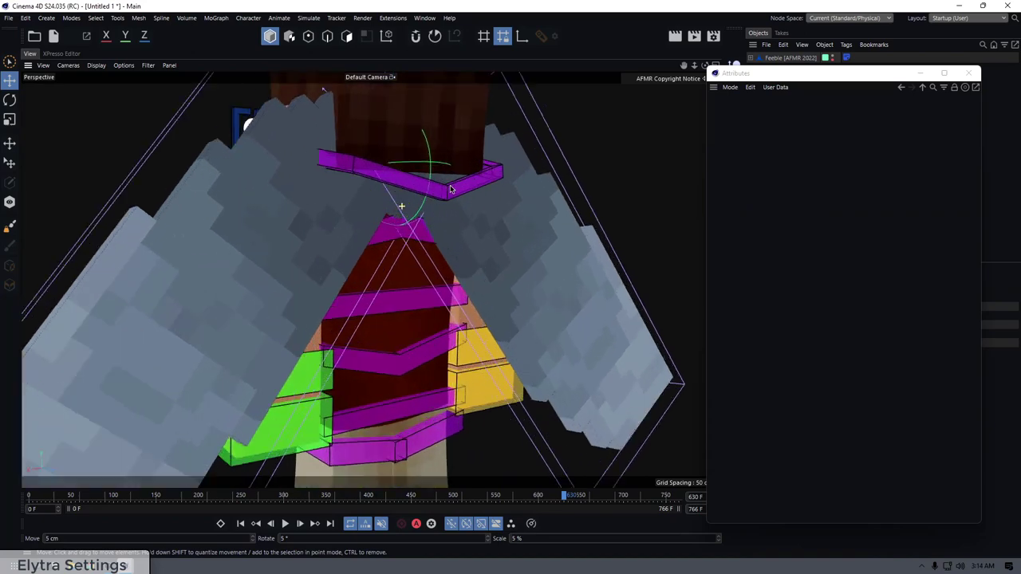
pyautogui.scroll(1, 450, 190)
pyautogui.click(446, 191)
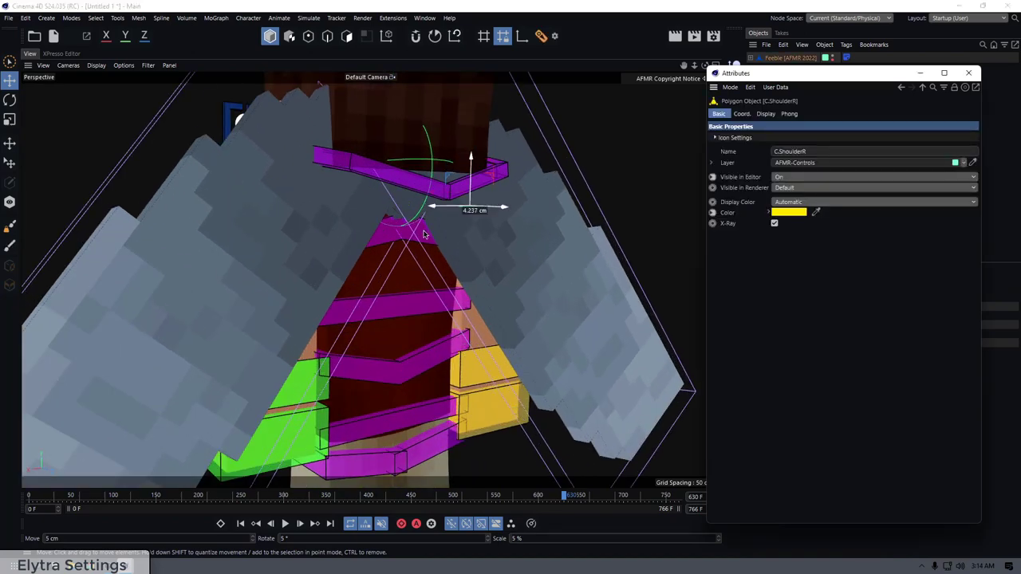
pyautogui.click(431, 223)
pyautogui.keyDown('alt'); pyautogui.moveTo(431, 224); pyautogui.dragTo(394, 244); pyautogui.keyUp('alt')
pyautogui.click(410, 198)
pyautogui.scroll(-1, 392, 231)
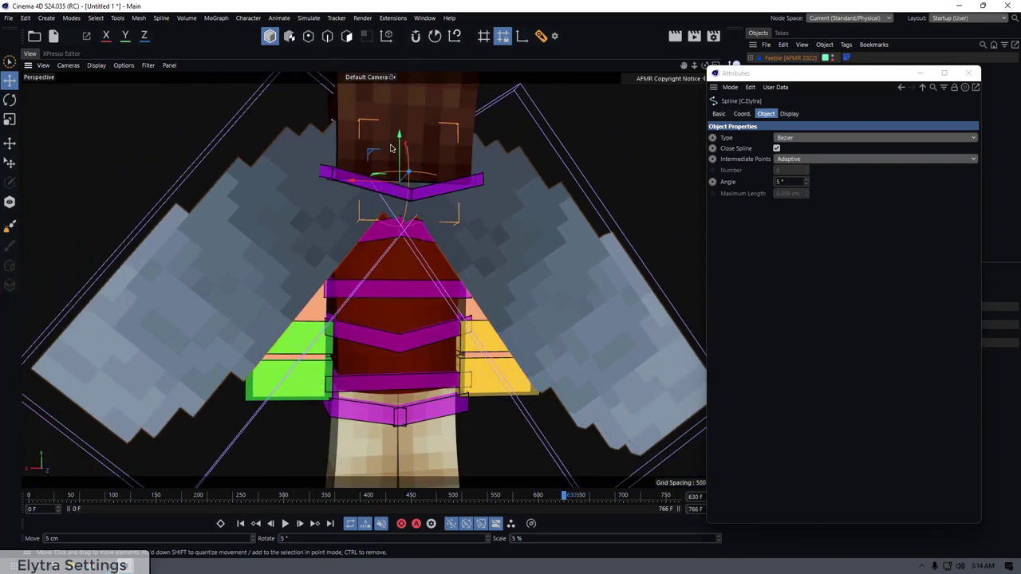
pyautogui.moveTo(391, 145); pyautogui.dragTo(389, 248)
pyautogui.moveTo(401, 241); pyautogui.dragTo(403, 205)
pyautogui.hotkey('ctrl', 'z')
pyautogui.press('e')
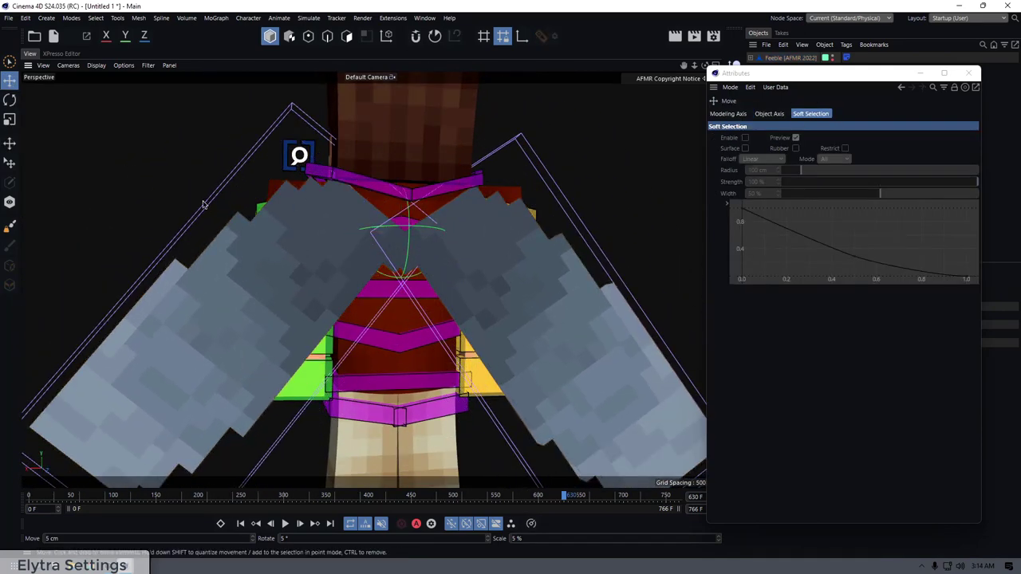
# - Examine the spread elytra wings and the Bend deformer on one wing from several angles
pyautogui.scroll(-5, 397, 134)
pyautogui.click(269, 334)
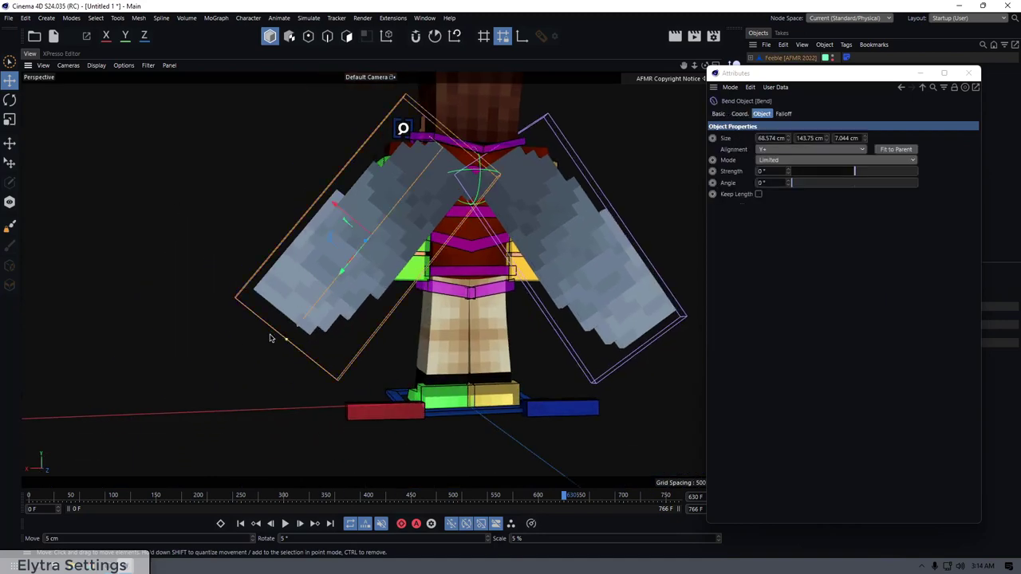
pyautogui.keyDown('alt'); pyautogui.moveTo(272, 336); pyautogui.dragTo(430, 350); pyautogui.keyUp('alt')
pyautogui.click(225, 288)
pyautogui.click(239, 294)
pyautogui.moveTo(351, 367); pyautogui.dragTo(376, 278)
pyautogui.keyDown('alt'); pyautogui.moveTo(375, 278); pyautogui.dragTo(134, 264, button='middle'); pyautogui.keyUp('alt')
pyautogui.keyDown('alt'); pyautogui.moveTo(191, 209); pyautogui.dragTo(45, 343); pyautogui.keyUp('alt')
pyautogui.click(267, 355)
pyautogui.click(197, 349)
pyautogui.click(236, 357)
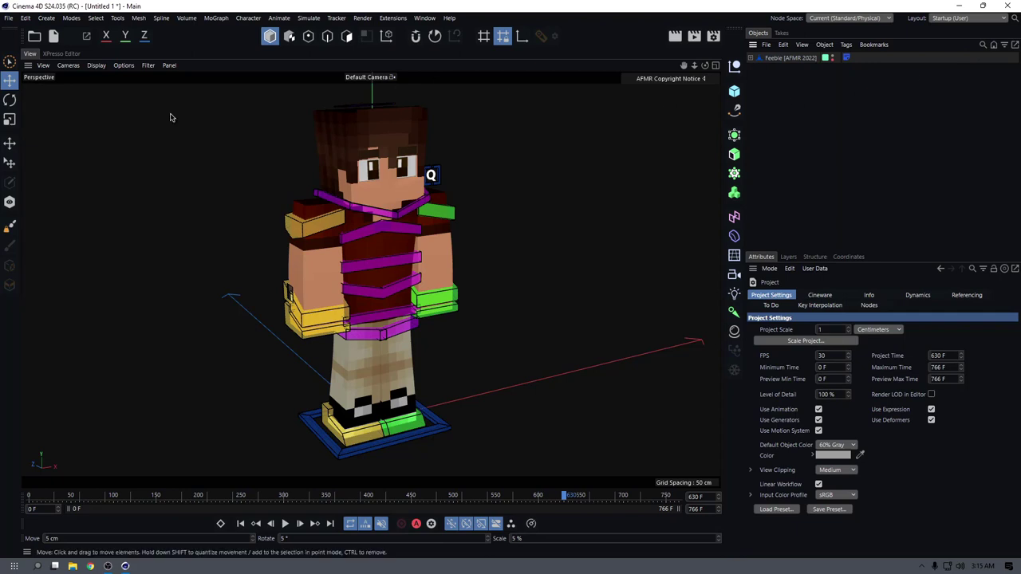
# - Open the rig's Assets folder inside Assets and Lights in the Content Browser and look through the Cape, Hair, Jacket and Tools presets
pyautogui.click(77, 39)
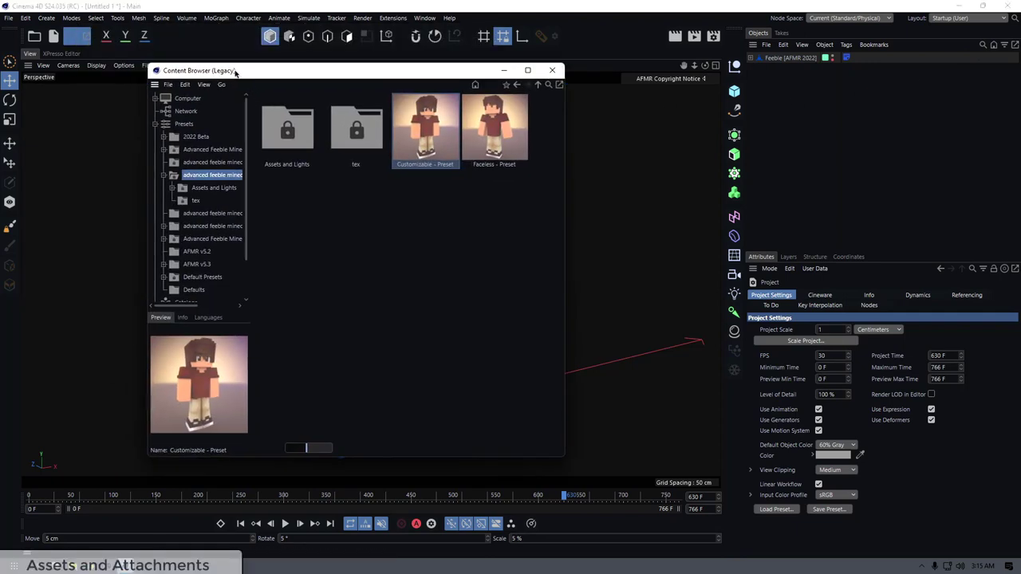
pyautogui.moveTo(236, 72); pyautogui.dragTo(214, 79)
pyautogui.doubleClick(271, 143)
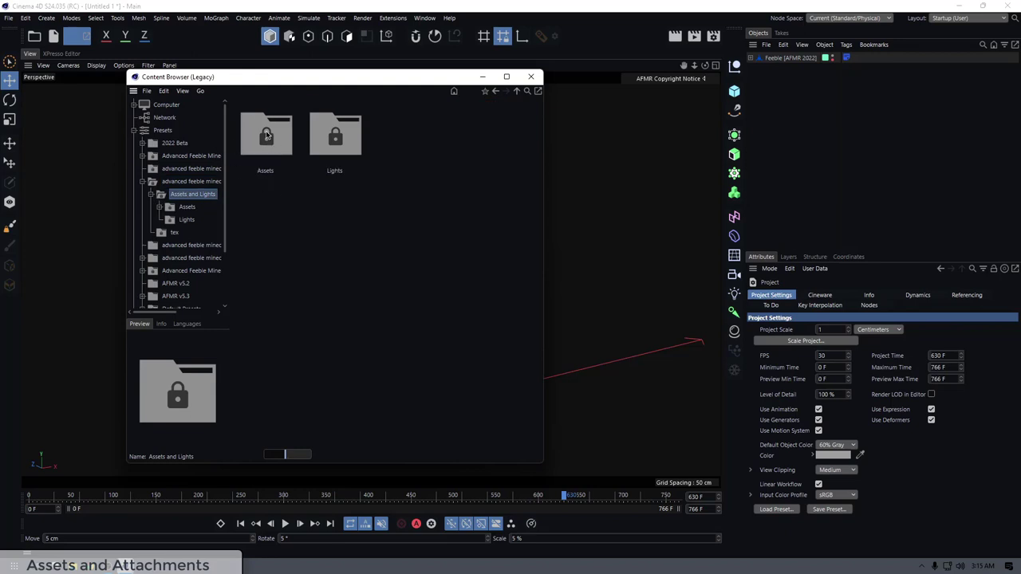
pyautogui.doubleClick(267, 136)
pyautogui.moveTo(269, 78); pyautogui.dragTo(220, 83)
pyautogui.click(304, 143)
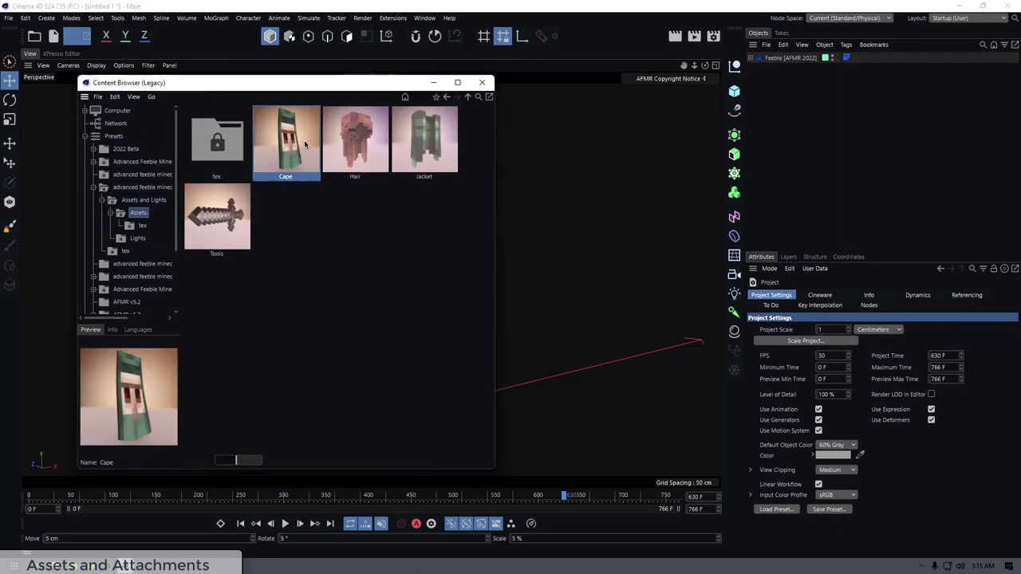
pyautogui.click(349, 152)
pyautogui.click(418, 150)
pyautogui.click(248, 211)
pyautogui.click(316, 206)
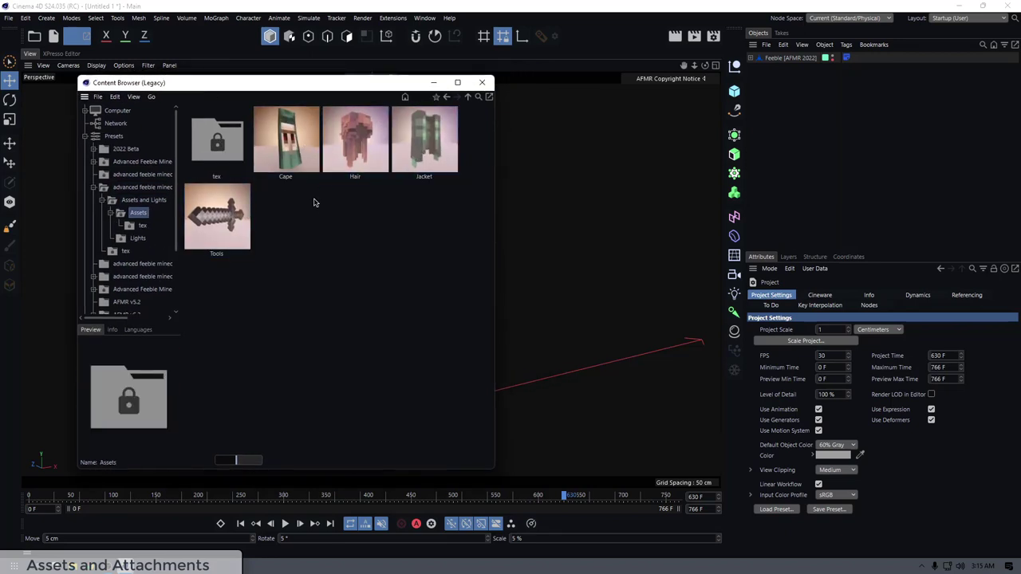
# - Load the Cape asset into the scene and test-move it away from the character
pyautogui.doubleClick(297, 159)
pyautogui.moveTo(310, 85); pyautogui.dragTo(681, 326)
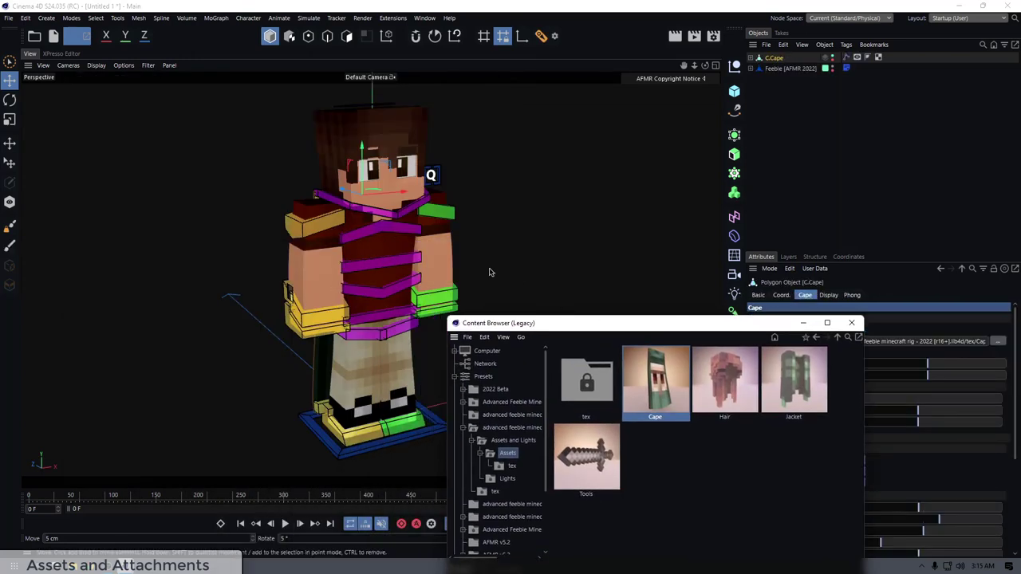
pyautogui.moveTo(459, 217); pyautogui.dragTo(236, 234)
pyautogui.keyDown('alt'); pyautogui.moveTo(236, 234); pyautogui.dragTo(250, 192); pyautogui.keyUp('alt')
pyautogui.moveTo(89, 122); pyautogui.dragTo(461, 298)
pyautogui.click(402, 267)
# - Undo the last change to the Cape asset and delete it from the scene
pyautogui.hotkey('ctrl', 'z')
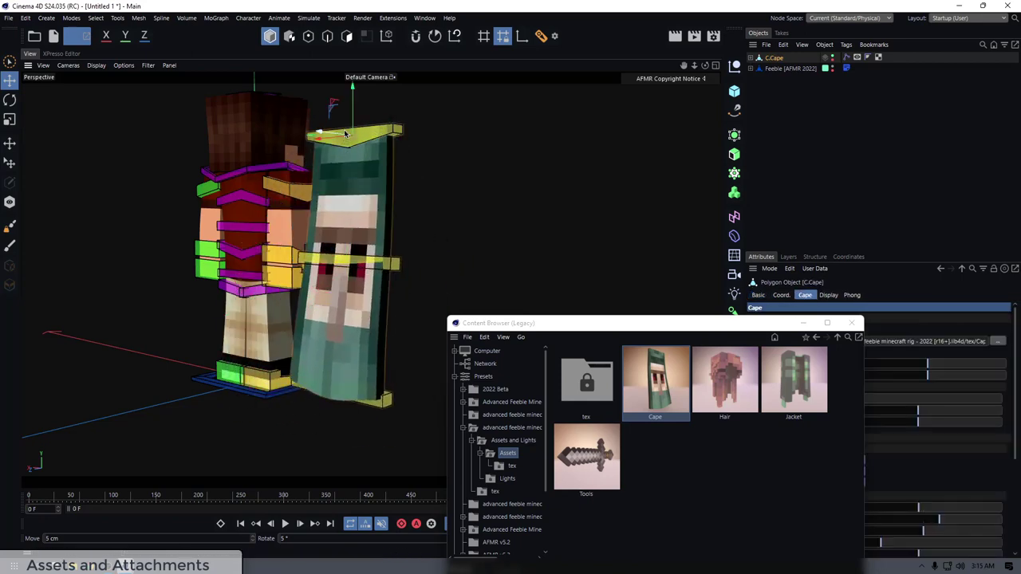
pyautogui.press('Delete')
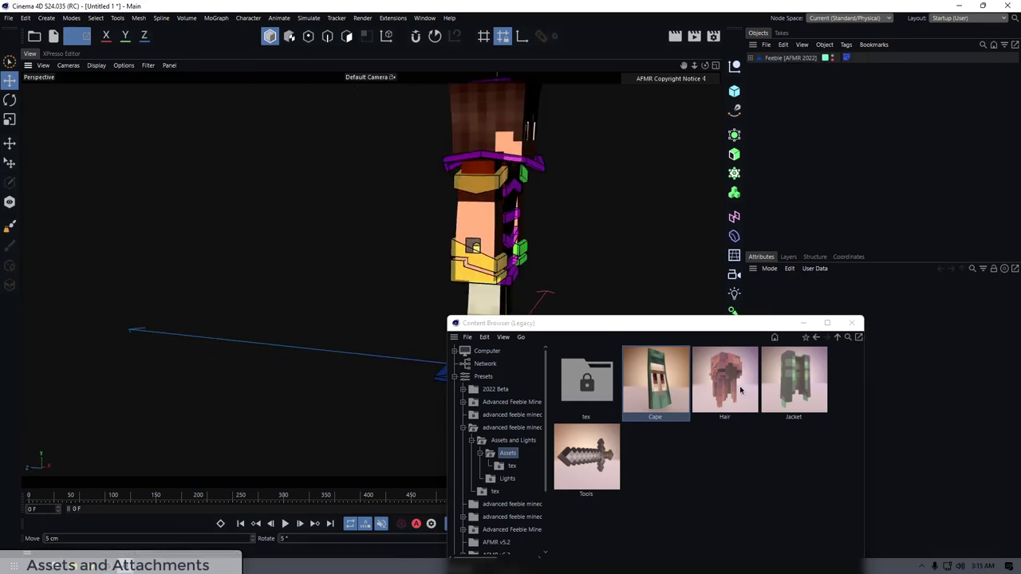
# - Load the Hair asset into the scene and move it sideways so it stands apart from the character
pyautogui.doubleClick(724, 380)
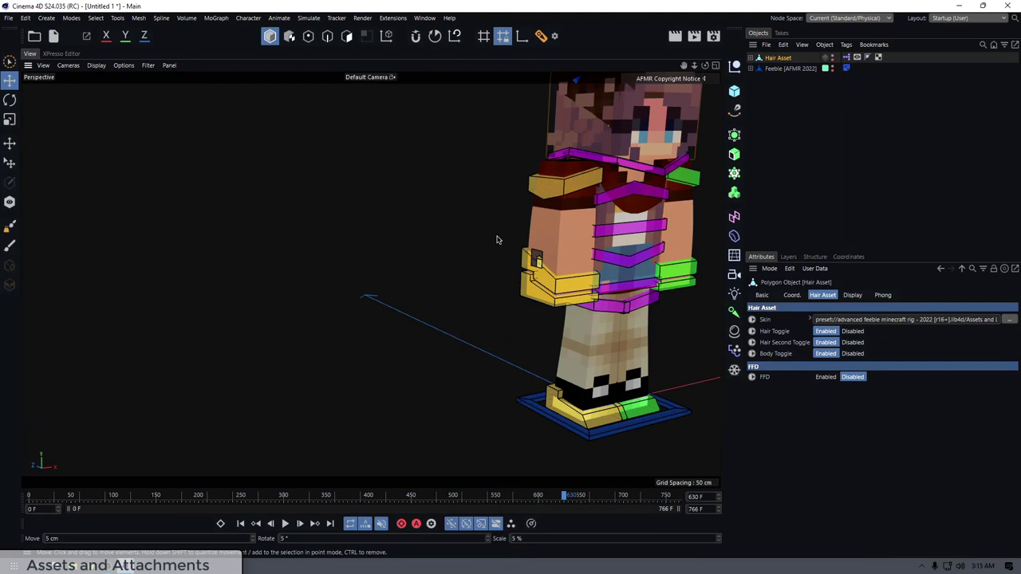
pyautogui.scroll(-3, 461, 255)
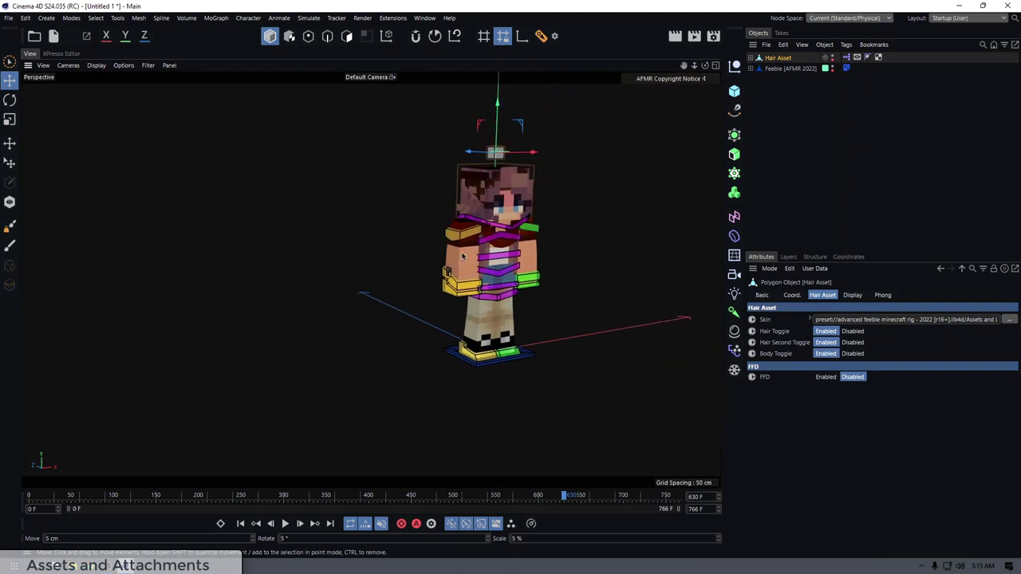
pyautogui.moveTo(534, 153); pyautogui.dragTo(342, 155)
pyautogui.click(372, 165)
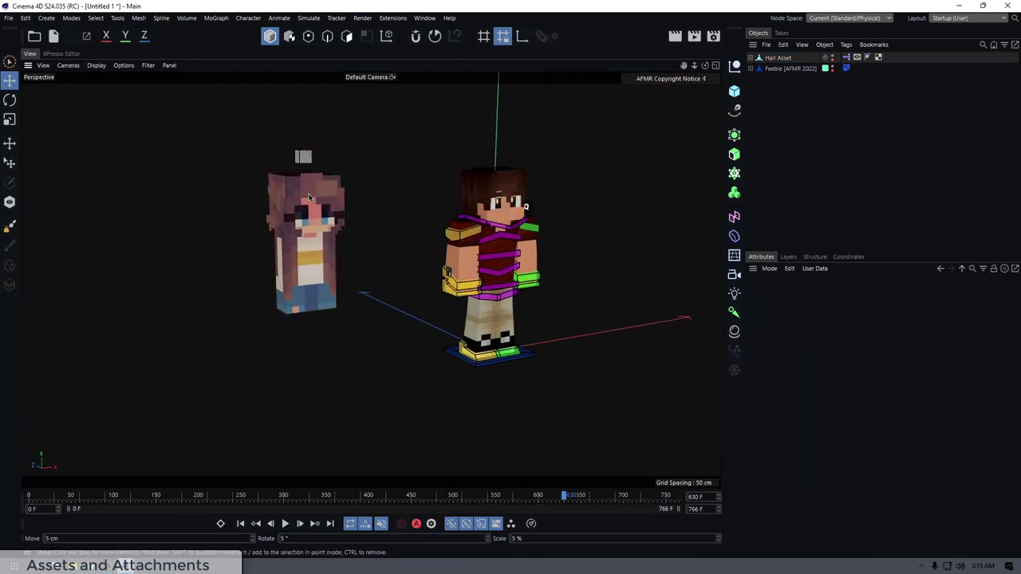
pyautogui.scroll(3, 371, 165)
pyautogui.keyDown('alt'); pyautogui.moveTo(296, 150); pyautogui.dragTo(372, 164, button='middle'); pyautogui.keyUp('alt')
pyautogui.scroll(2, 370, 164)
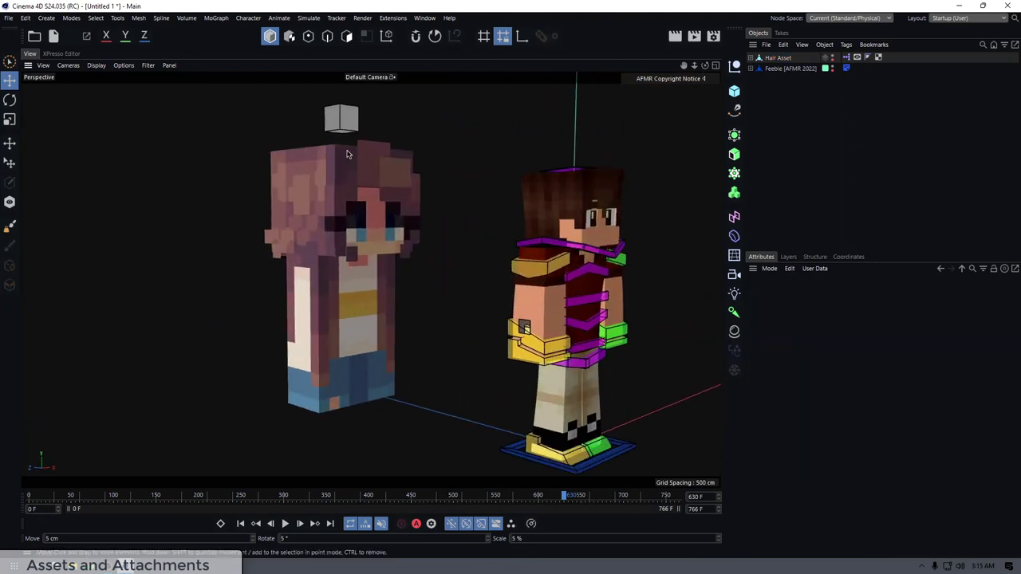
# - Select the Hair Asset and switch its Hair, Hair Second and Body toggles off and back on
pyautogui.click(348, 126)
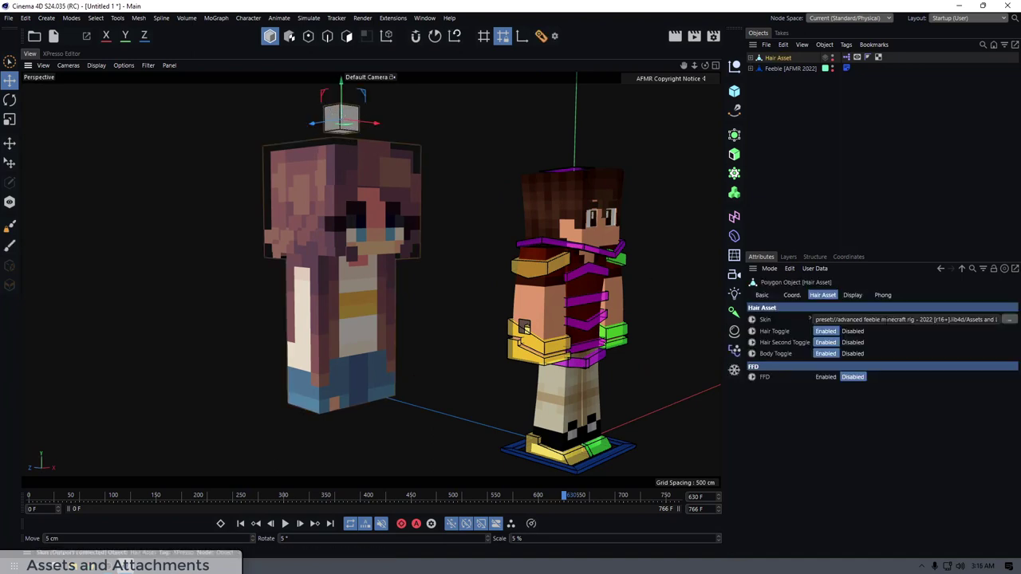
pyautogui.click(852, 331)
pyautogui.click(851, 343)
pyautogui.click(849, 353)
pyautogui.click(849, 354)
pyautogui.click(853, 342)
pyautogui.click(858, 331)
# - Open the file selection for the Hair Asset's skin, and switch its FFD on and back off
pyautogui.click(1007, 320)
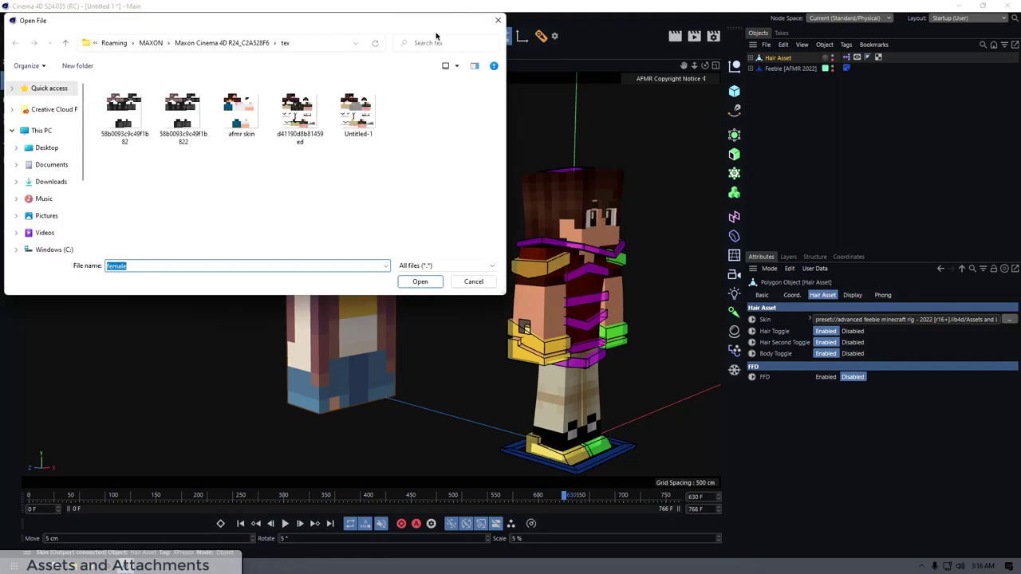
pyautogui.doubleClick(303, 111)
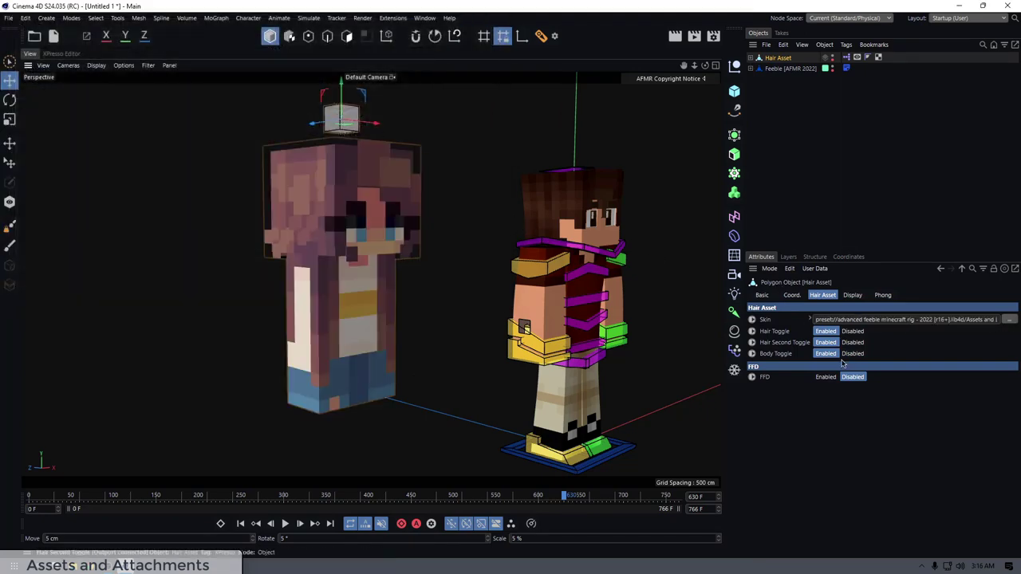
pyautogui.click(828, 378)
pyautogui.click(850, 379)
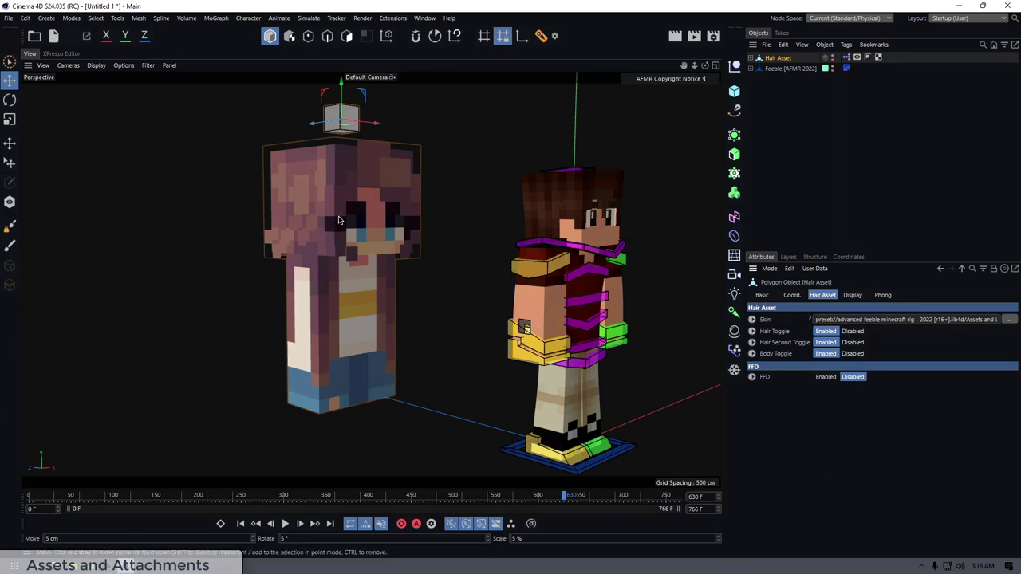
# - Disable the Hair and Hair Second toggles and put the Hair Asset's body mesh into polygon editing
pyautogui.click(848, 342)
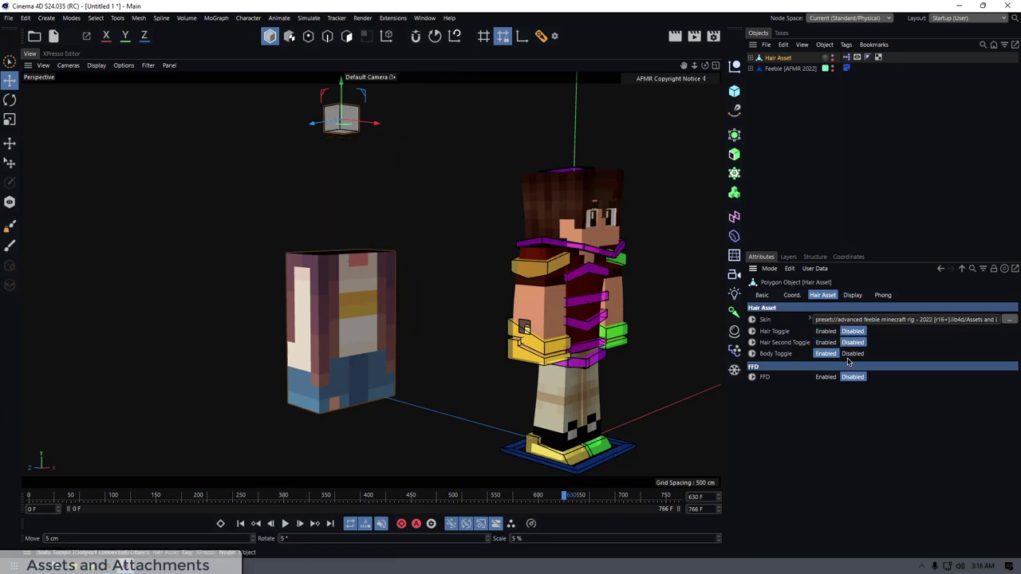
pyautogui.click(375, 311)
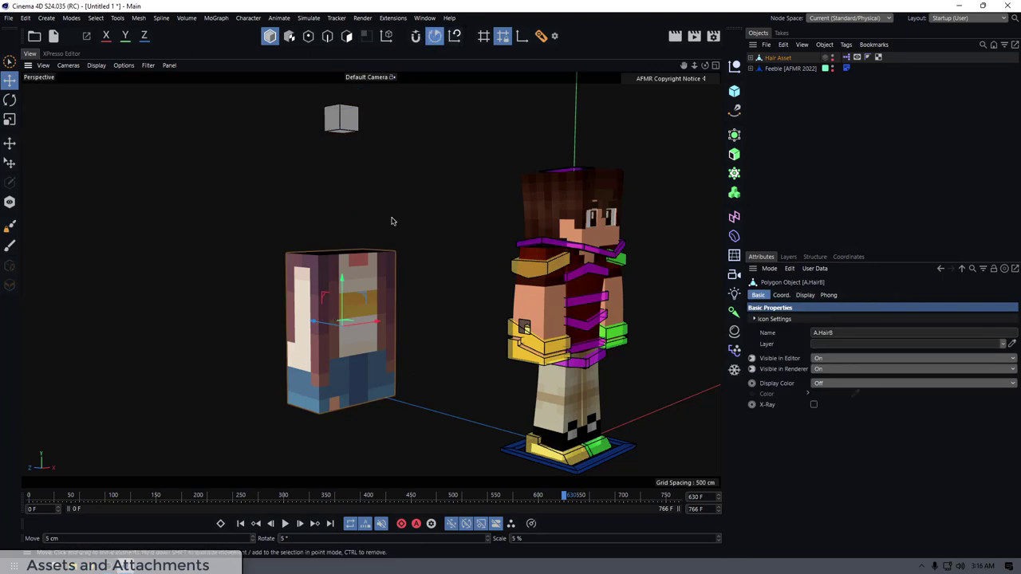
pyautogui.click(328, 36)
pyautogui.scroll(3, 353, 262)
pyautogui.moveTo(353, 261)
pyautogui.keyDown('alt'); pyautogui.mouseDown()
pyautogui.moveTo(303, 240)
pyautogui.moveTo(331, 257)
pyautogui.moveTo(358, 255)
pyautogui.moveTo(309, 270)
pyautogui.mouseUp(); pyautogui.keyUp('alt')
pyautogui.click(346, 36)
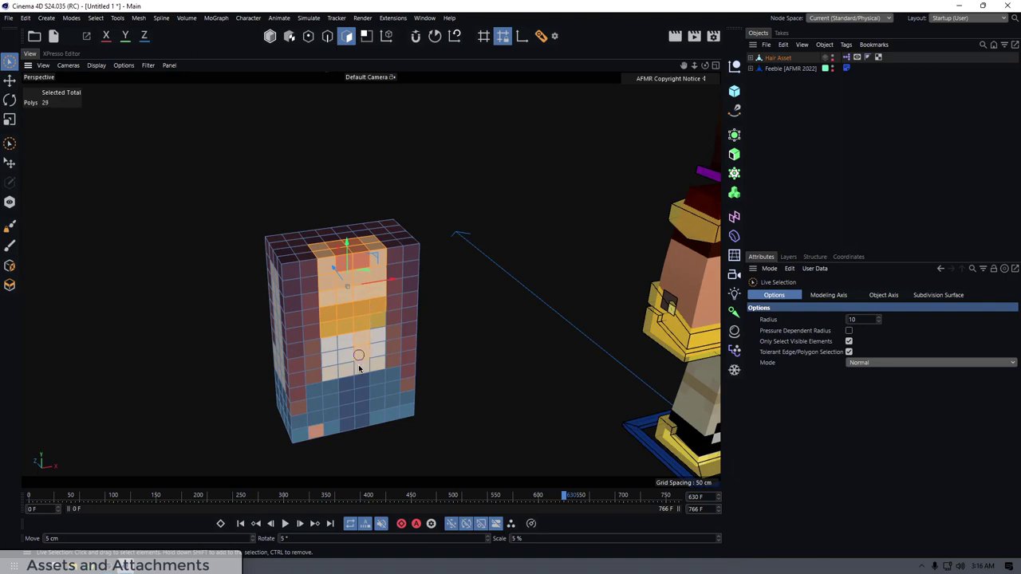
# - Select the skin-coloured, shirt and other non-hair polygons all around the Hair Asset's body mesh and delete them
pyautogui.keyDown('shift'); pyautogui.moveTo(359, 368); pyautogui.dragTo(347, 342); pyautogui.keyUp('shift')
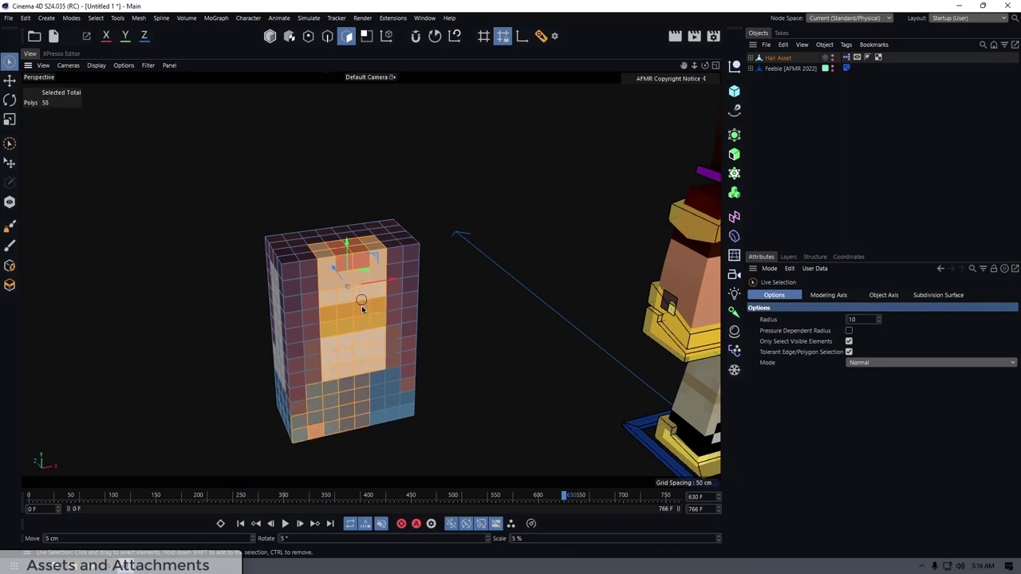
pyautogui.moveTo(361, 308)
pyautogui.keyDown('shift'); pyautogui.mouseDown()
pyautogui.moveTo(386, 392)
pyautogui.moveTo(506, 403)
pyautogui.mouseUp(); pyautogui.keyUp('shift')
pyautogui.moveTo(300, 435)
pyautogui.keyDown('shift'); pyautogui.mouseDown()
pyautogui.moveTo(246, 405)
pyautogui.moveTo(262, 280)
pyautogui.moveTo(370, 279)
pyautogui.moveTo(373, 267)
pyautogui.mouseUp(); pyautogui.keyUp('shift')
pyautogui.moveTo(339, 284)
pyautogui.keyDown('shift'); pyautogui.mouseDown()
pyautogui.moveTo(301, 359)
pyautogui.moveTo(212, 322)
pyautogui.mouseUp(); pyautogui.keyUp('shift')
pyautogui.keyDown('alt'); pyautogui.moveTo(212, 319); pyautogui.dragTo(315, 311); pyautogui.keyUp('alt')
pyautogui.moveTo(160, 351)
pyautogui.keyDown('shift'); pyautogui.mouseDown()
pyautogui.moveTo(189, 335)
pyautogui.moveTo(167, 162)
pyautogui.mouseUp(); pyautogui.keyUp('shift')
pyautogui.moveTo(185, 300)
pyautogui.keyDown('shift'); pyautogui.mouseDown()
pyautogui.moveTo(230, 292)
pyautogui.moveTo(253, 274)
pyautogui.mouseUp(); pyautogui.keyUp('shift')
pyautogui.keyDown('alt'); pyautogui.moveTo(254, 274); pyautogui.dragTo(356, 274); pyautogui.keyUp('alt')
pyautogui.keyDown('alt'); pyautogui.moveTo(125, 211); pyautogui.dragTo(266, 264, button='middle'); pyautogui.keyUp('alt')
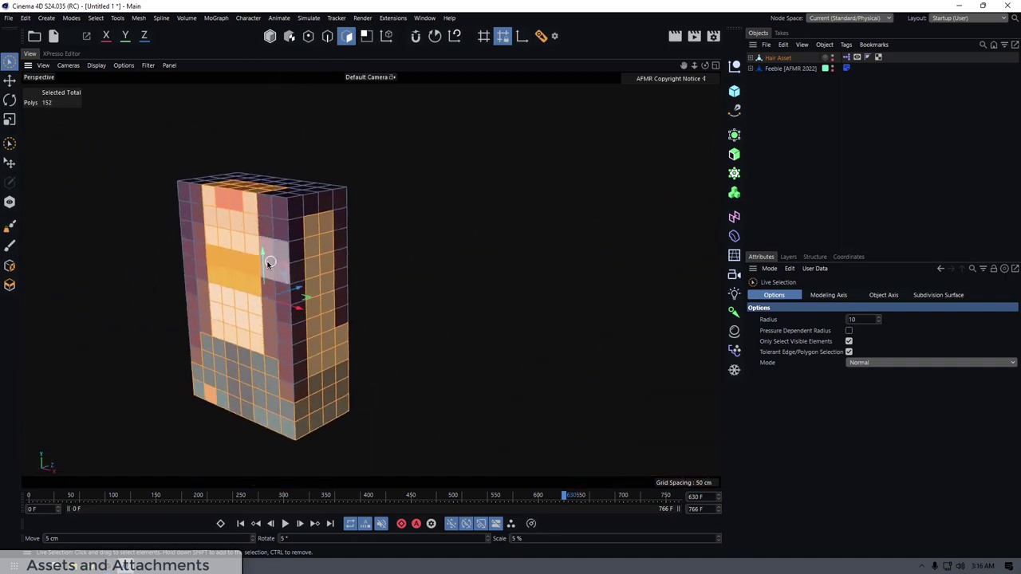
pyautogui.moveTo(267, 264)
pyautogui.keyDown('alt'); pyautogui.mouseDown()
pyautogui.moveTo(298, 269)
pyautogui.moveTo(263, 227)
pyautogui.mouseUp(); pyautogui.keyUp('alt')
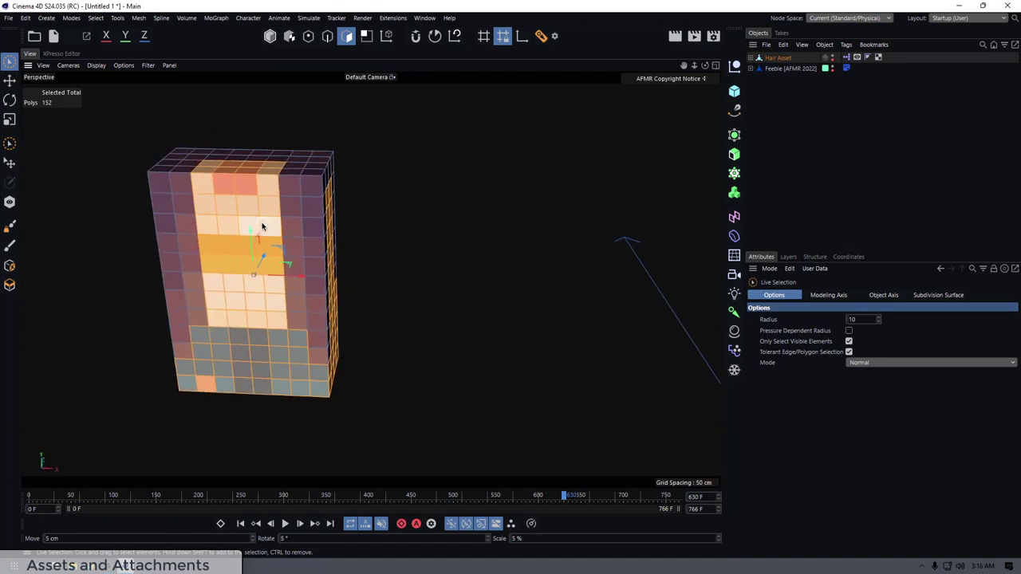
pyautogui.press('Delete')
pyautogui.moveTo(240, 374)
pyautogui.mouseDown()
pyautogui.moveTo(191, 382)
pyautogui.moveTo(283, 377)
pyautogui.moveTo(330, 397)
pyautogui.moveTo(323, 347)
pyautogui.moveTo(369, 280)
pyautogui.moveTo(279, 266)
pyautogui.moveTo(433, 186)
pyautogui.mouseUp()
pyautogui.press('Delete')
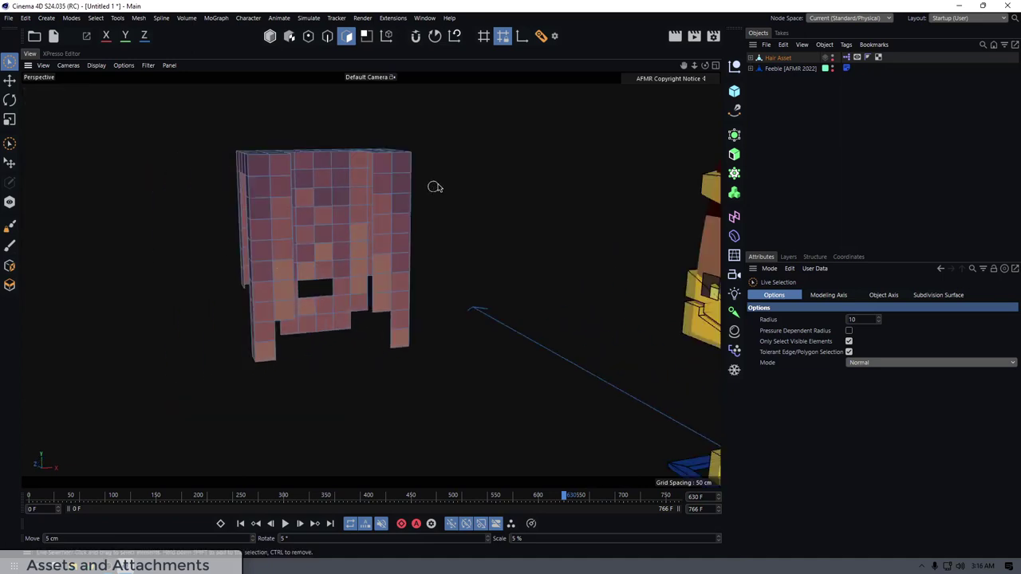
# - Select all remaining hair polygons of the body mesh and extrude them slightly outward
pyautogui.hotkey('ctrl', 'a')
pyautogui.keyDown('alt'); pyautogui.moveTo(341, 182); pyautogui.dragTo(296, 155); pyautogui.keyUp('alt')
pyautogui.press('d')
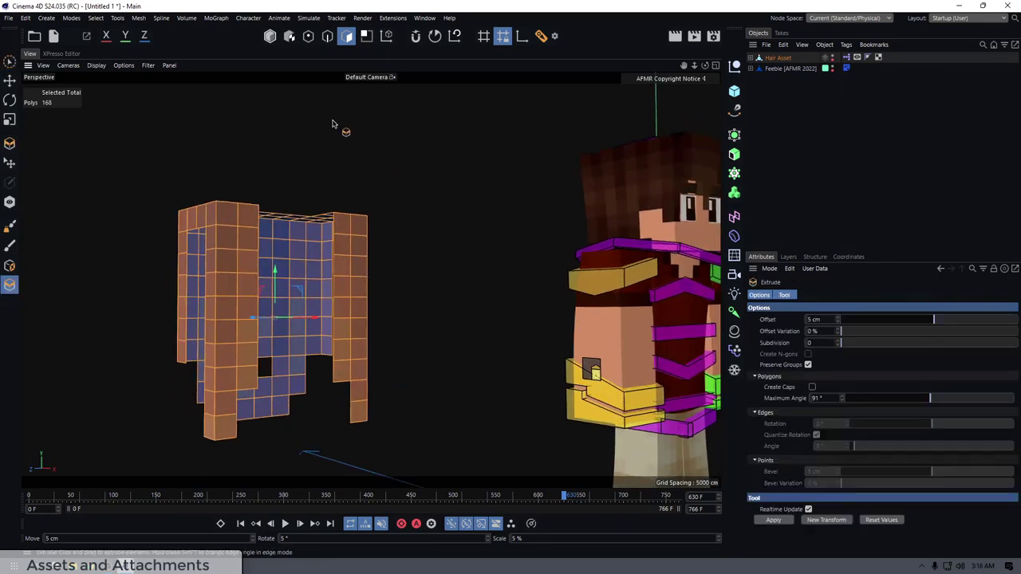
pyautogui.keyDown('alt'); pyautogui.moveTo(229, 147); pyautogui.dragTo(280, 128, button='middle'); pyautogui.keyUp('alt')
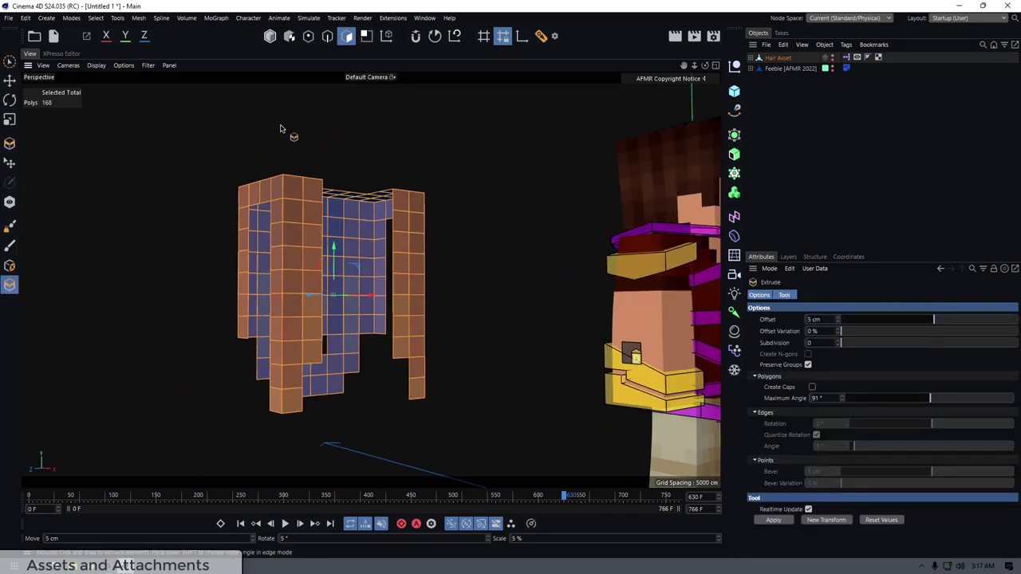
pyautogui.moveTo(257, 153)
pyautogui.mouseDown()
pyautogui.moveTo(287, 153)
pyautogui.moveTo(254, 152)
pyautogui.mouseUp()
# - Select the upper polygons of both front hair strands, plus two more below on one strand, and extrude them 3.3 cm
pyautogui.press('space')
pyautogui.keyDown('alt'); pyautogui.moveTo(299, 200); pyautogui.dragTo(290, 205); pyautogui.keyUp('alt')
pyautogui.moveTo(241, 230)
pyautogui.mouseDown()
pyautogui.moveTo(256, 241)
pyautogui.moveTo(262, 315)
pyautogui.moveTo(266, 264)
pyautogui.mouseUp()
pyautogui.keyDown('ctrl'); pyautogui.moveTo(243, 309); pyautogui.dragTo(242, 271); pyautogui.keyUp('ctrl')
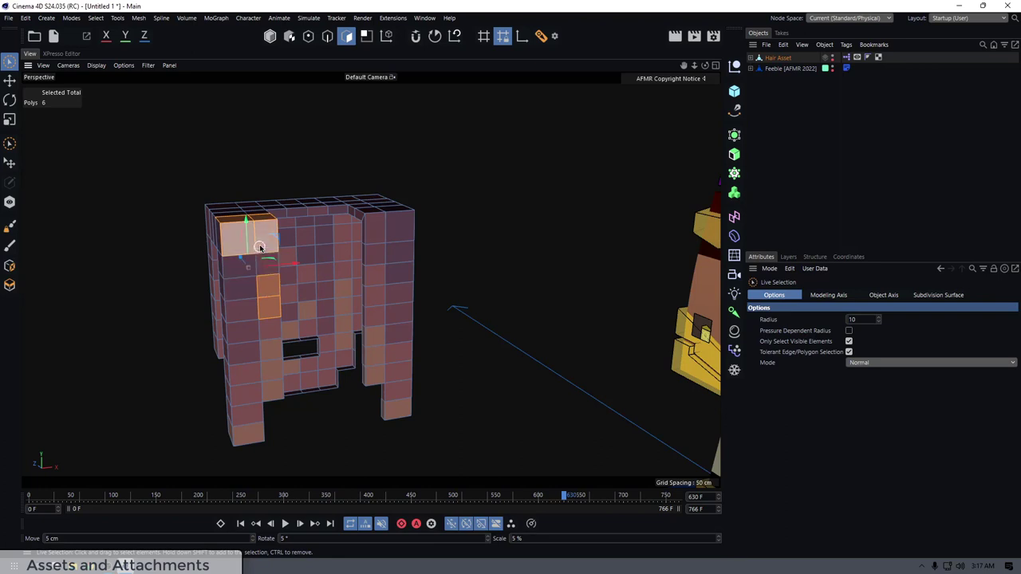
pyautogui.moveTo(386, 213)
pyautogui.keyDown('shift'); pyautogui.mouseDown()
pyautogui.moveTo(388, 232)
pyautogui.moveTo(387, 217)
pyautogui.mouseUp(); pyautogui.keyUp('shift')
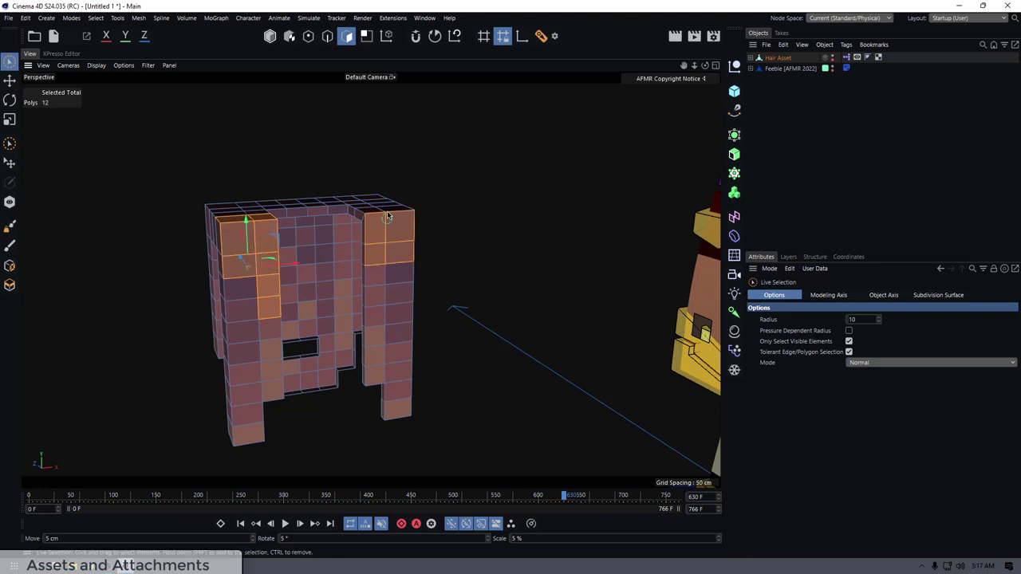
pyautogui.press('d')
pyautogui.moveTo(239, 224); pyautogui.dragTo(245, 225)
pyautogui.keyDown('alt'); pyautogui.moveTo(231, 238); pyautogui.dragTo(165, 223); pyautogui.keyUp('alt')
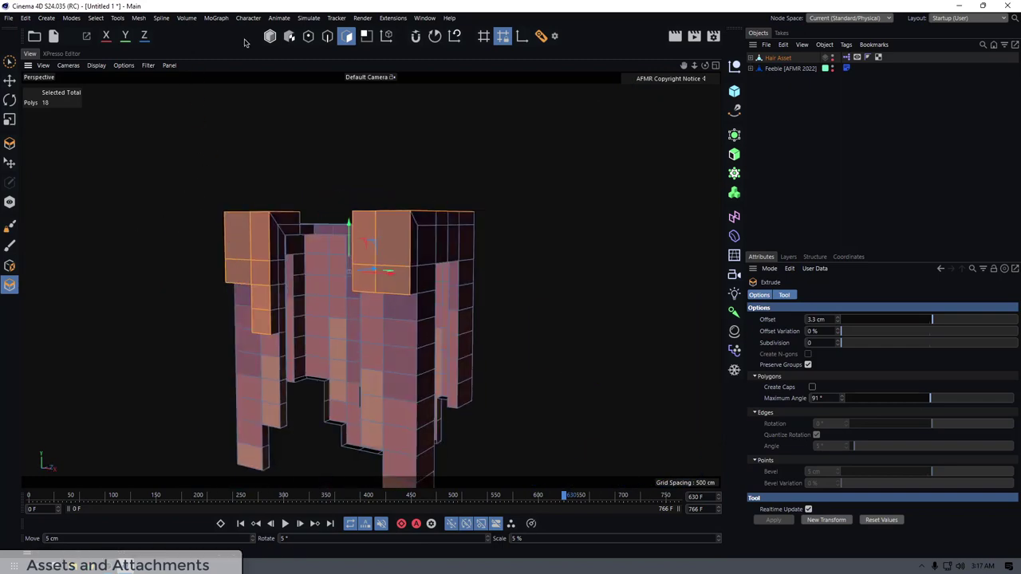
# - Return to object editing, enable quantizing, and move the Hair Asset sideways onto the character
pyautogui.click(270, 37)
pyautogui.keyDown('alt'); pyautogui.moveTo(215, 160); pyautogui.dragTo(271, 177); pyautogui.keyUp('alt')
pyautogui.scroll(-4, 293, 199)
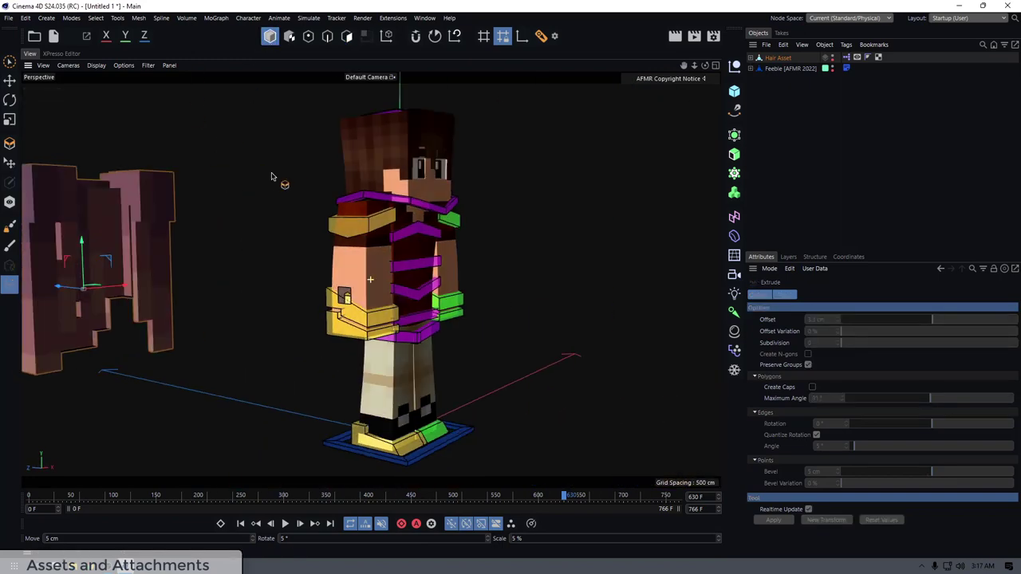
pyautogui.keyDown('alt'); pyautogui.moveTo(205, 157); pyautogui.dragTo(334, 101); pyautogui.keyUp('alt')
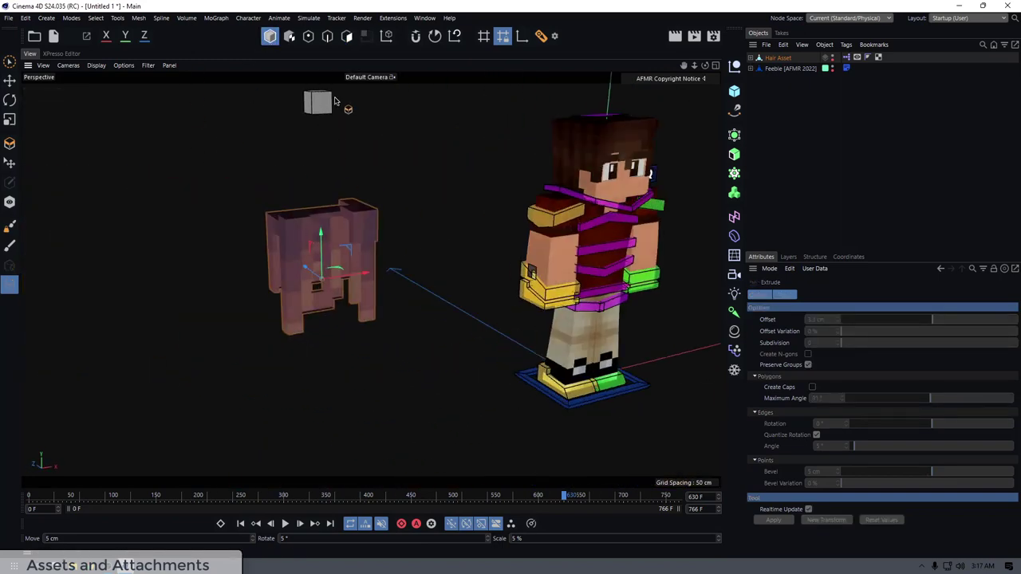
pyautogui.press('e')
pyautogui.click(323, 104)
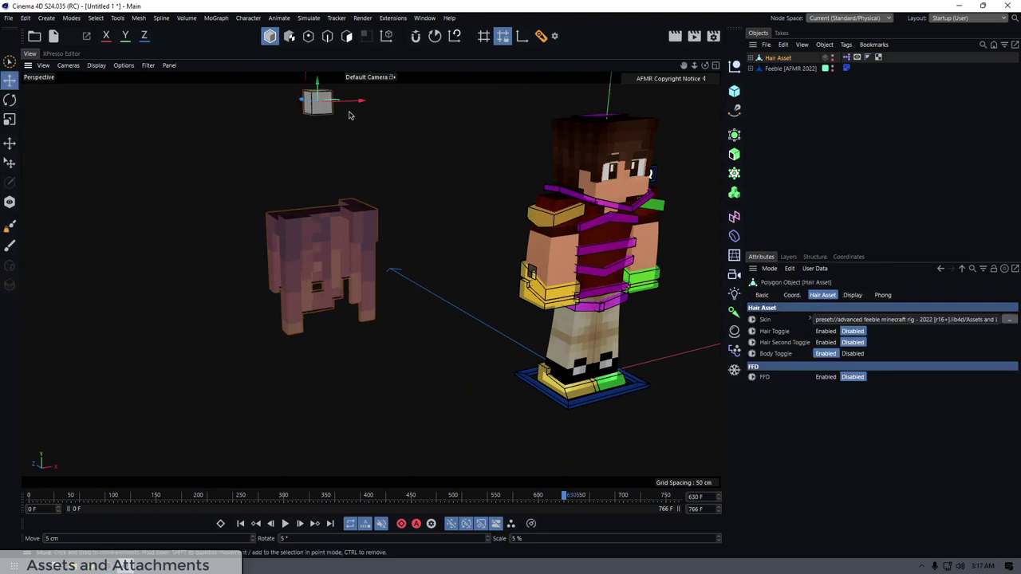
pyautogui.click(455, 37)
pyautogui.hotkey('ctrl', 'z')
pyautogui.keyDown('alt'); pyautogui.moveTo(446, 161); pyautogui.dragTo(331, 183, button='middle'); pyautogui.keyUp('alt')
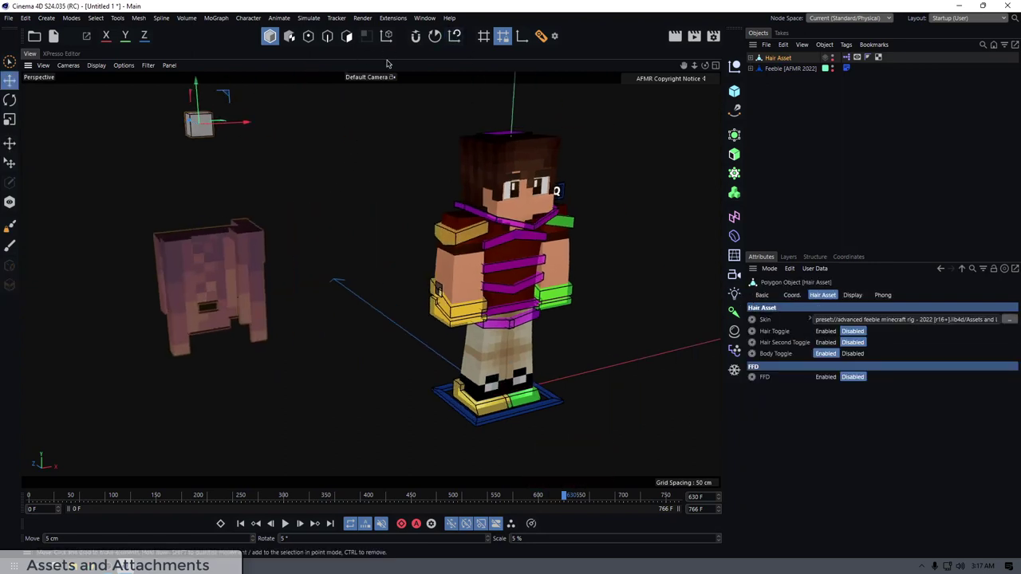
pyautogui.click(435, 36)
pyautogui.moveTo(265, 128); pyautogui.dragTo(494, 123)
pyautogui.keyDown('alt'); pyautogui.moveTo(494, 123); pyautogui.dragTo(416, 151, button='middle'); pyautogui.keyUp('alt')
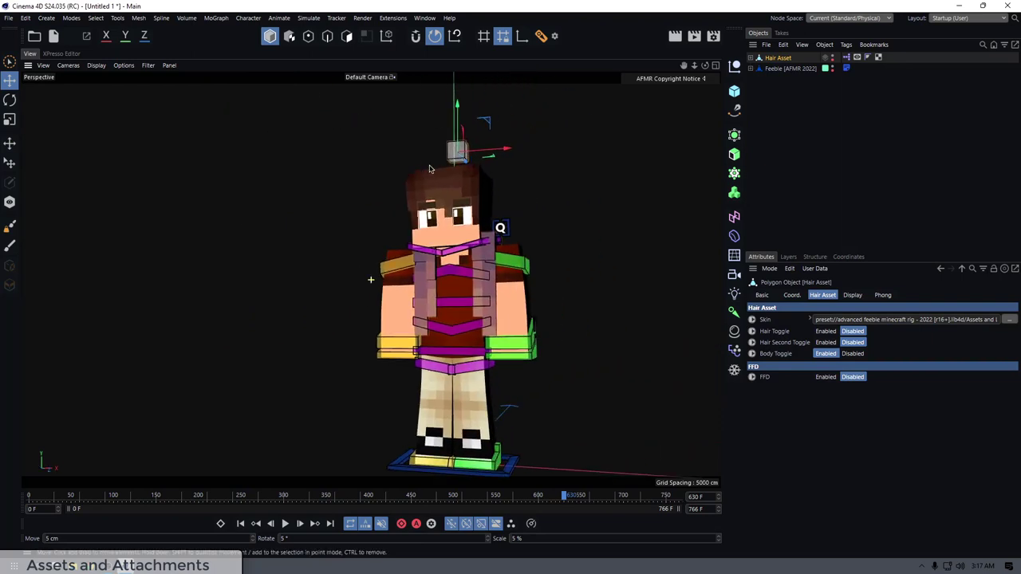
pyautogui.moveTo(417, 151)
pyautogui.keyDown('alt'); pyautogui.mouseDown()
pyautogui.moveTo(431, 190)
pyautogui.moveTo(486, 183)
pyautogui.moveTo(422, 161)
pyautogui.mouseUp(); pyautogui.keyUp('alt')
pyautogui.click(489, 175)
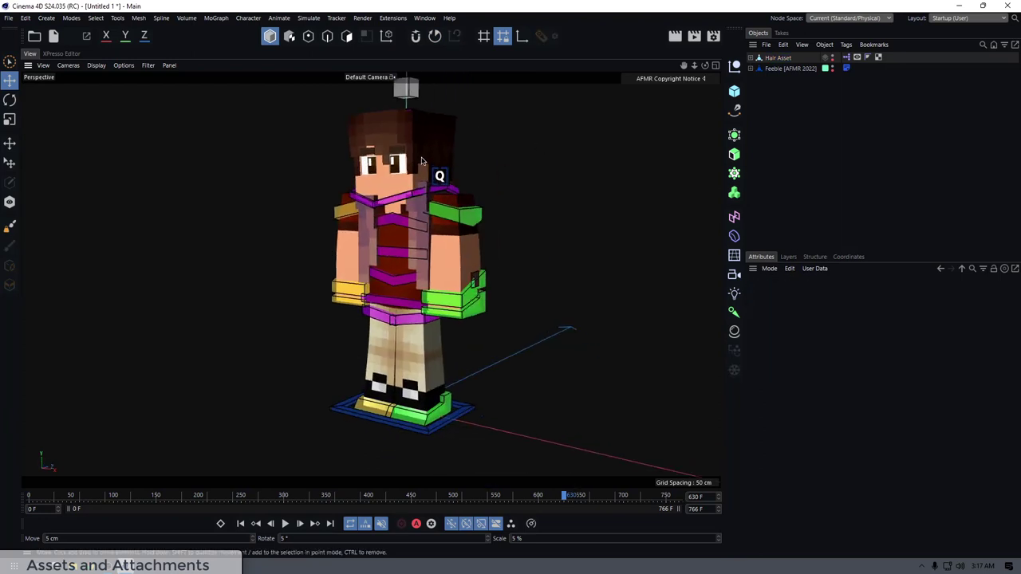
# - Expand the Hair Asset's hierarchy and filter the object list by "a." to locate the hair meshes and attachment nulls
pyautogui.scroll(3, 422, 161)
pyautogui.click(750, 59)
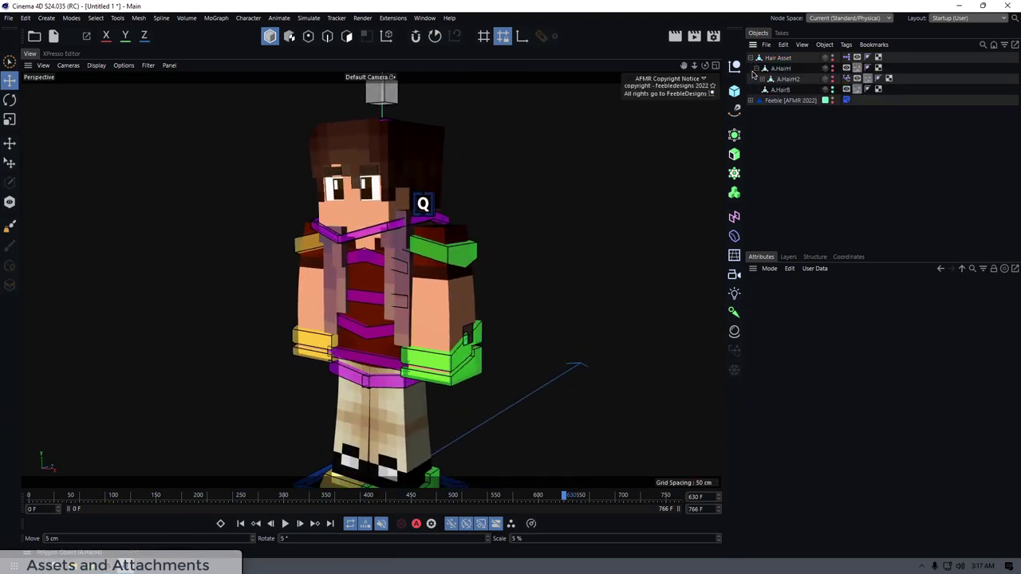
pyautogui.click(759, 68)
pyautogui.click(785, 79)
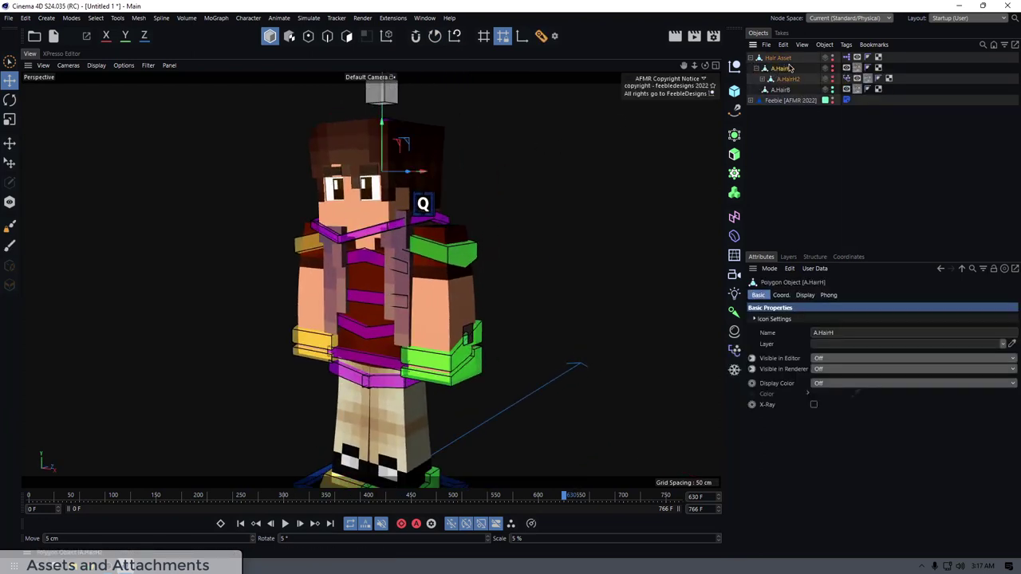
pyautogui.click(983, 45)
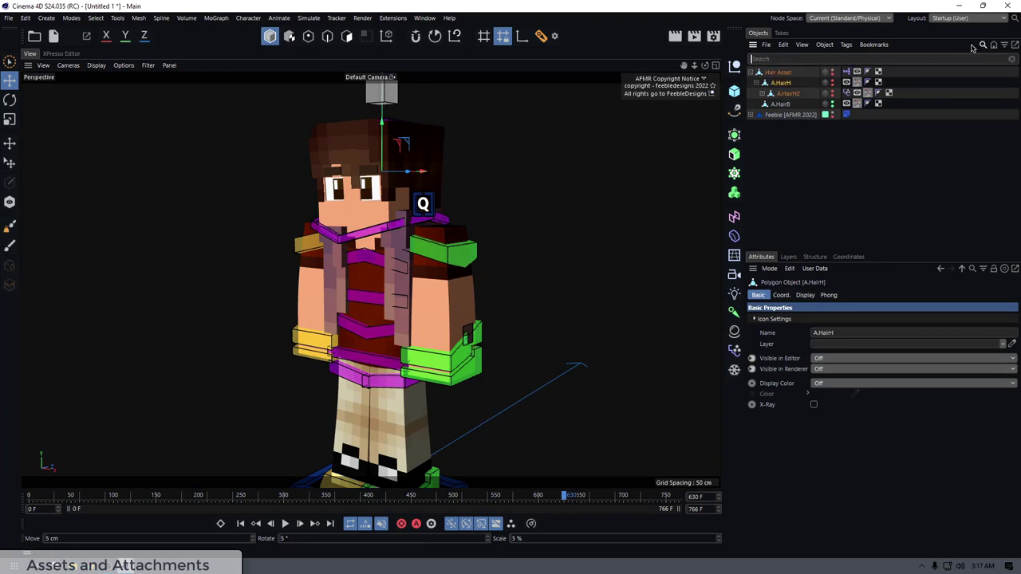
pyautogui.write('a.')
pyautogui.moveTo(812, 191); pyautogui.dragTo(773, 124)
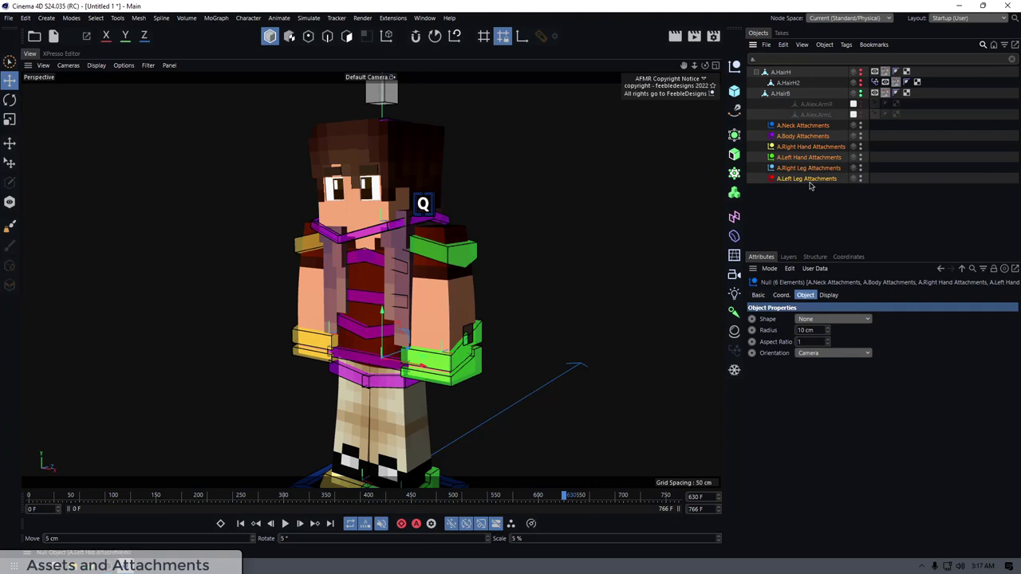
pyautogui.click(809, 185)
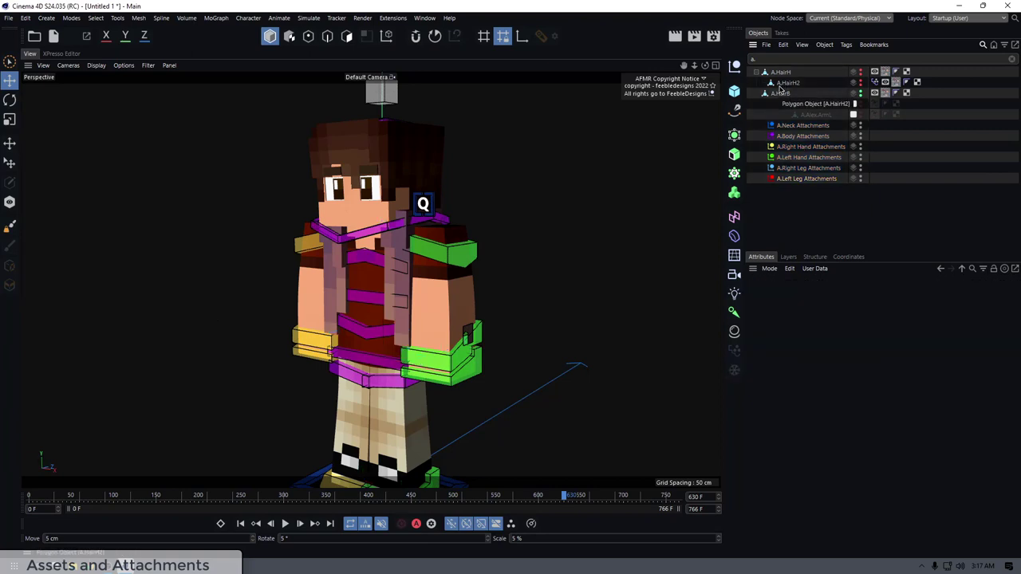
# - Parent A.HairB under A.Body Attachments and A.HairH with A.HairH2 under A.Neck Attachments, and clear the object filter
pyautogui.moveTo(780, 90); pyautogui.dragTo(783, 83)
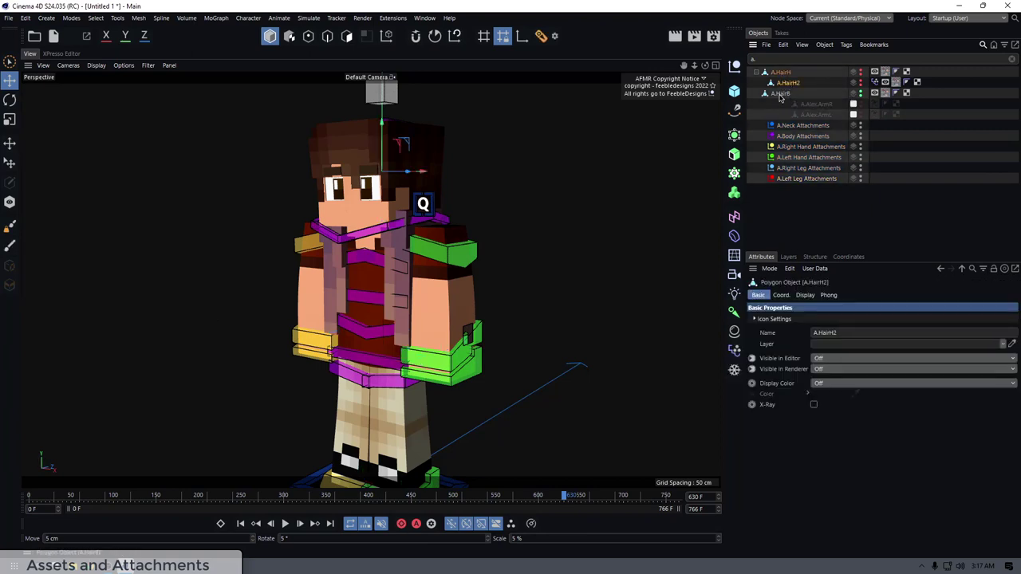
pyautogui.click(780, 94)
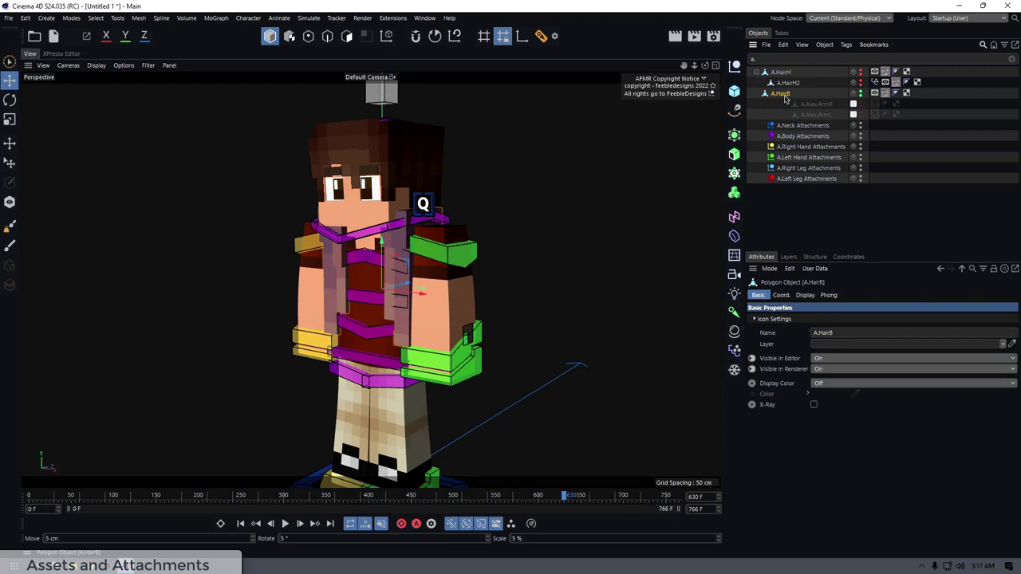
pyautogui.moveTo(785, 126)
pyautogui.mouseDown()
pyautogui.moveTo(802, 144)
pyautogui.moveTo(793, 135)
pyautogui.mouseUp()
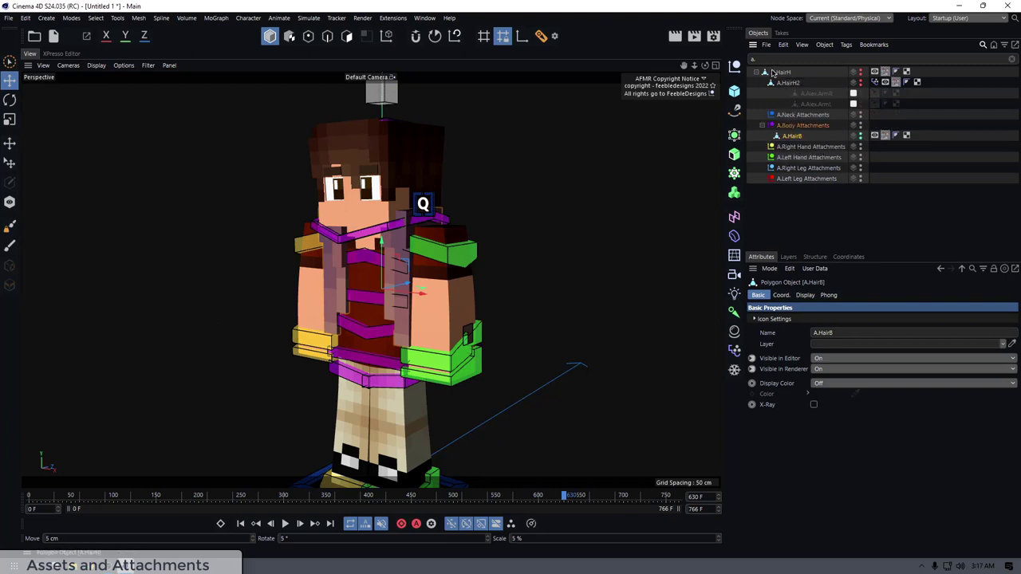
pyautogui.moveTo(786, 96); pyautogui.dragTo(809, 116)
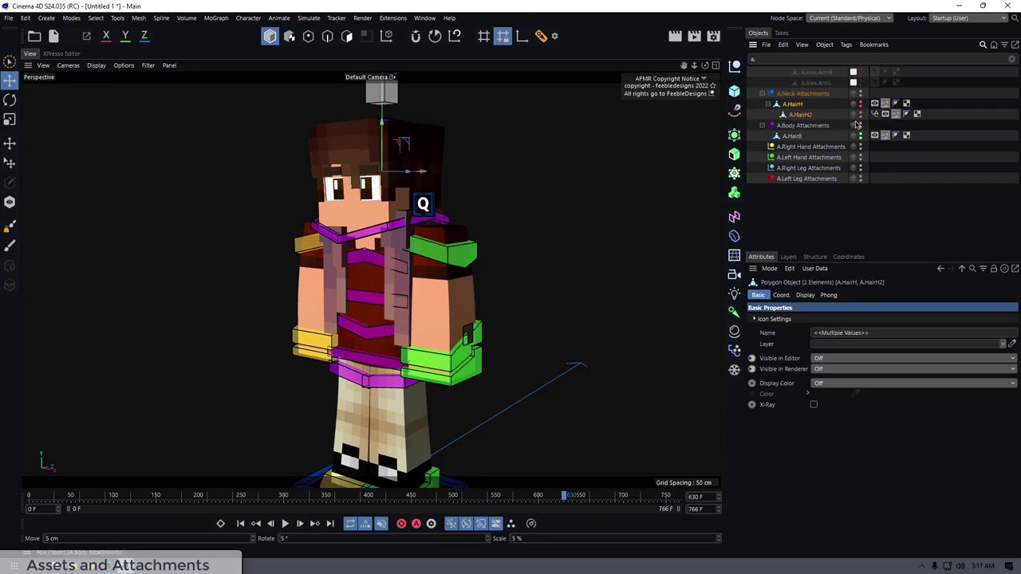
pyautogui.click(1012, 59)
# - Test the attached hair by rotating the upper body controller, undo the rotation, and briefly select the neck controller
pyautogui.click(491, 165)
pyautogui.keyDown('alt'); pyautogui.moveTo(426, 168); pyautogui.dragTo(441, 170); pyautogui.keyUp('alt')
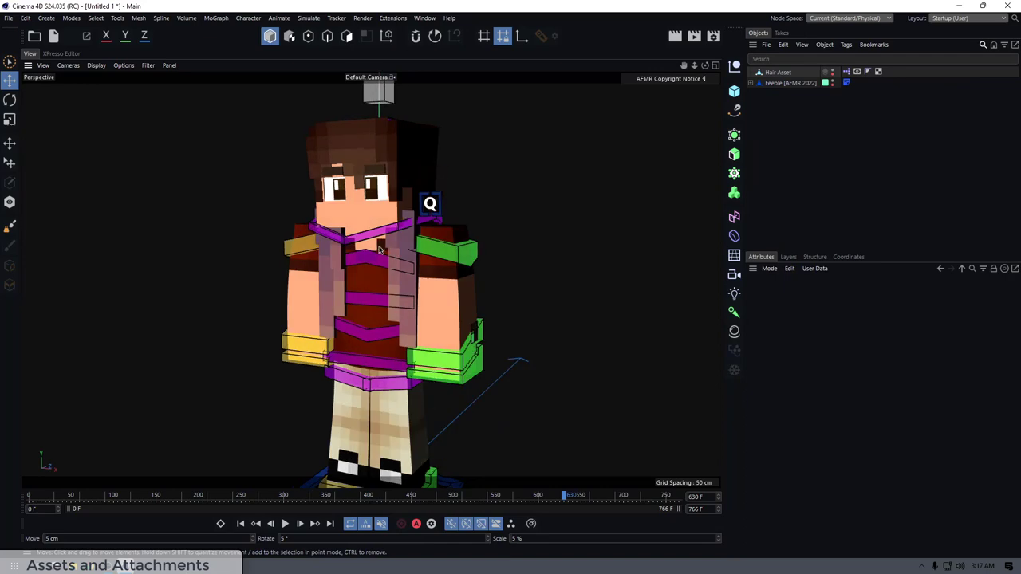
pyautogui.click(368, 262)
pyautogui.press('r')
pyautogui.moveTo(376, 256); pyautogui.dragTo(419, 237)
pyautogui.hotkey('ctrl', 'z')
pyautogui.click(532, 192)
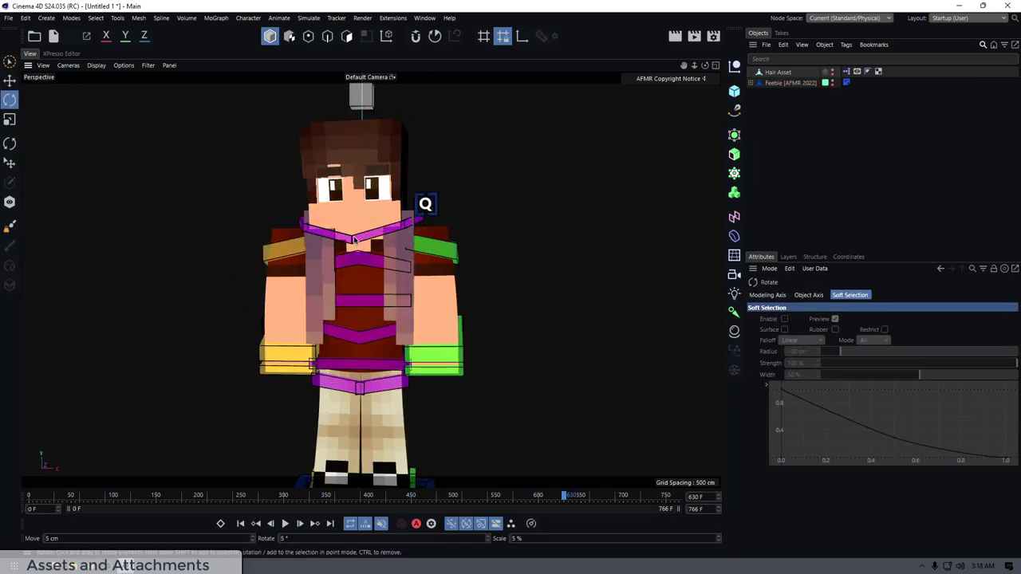
pyautogui.click(354, 240)
pyautogui.click(484, 183)
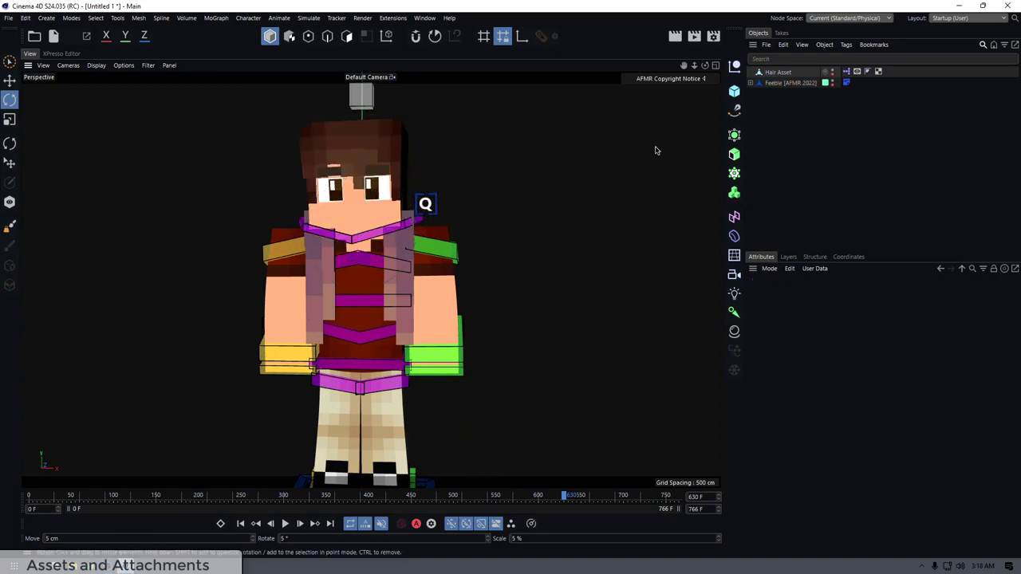
# - Replace the Hair Asset with the Jacket asset and move it sideways so it stands apart from the character
pyautogui.click(784, 72)
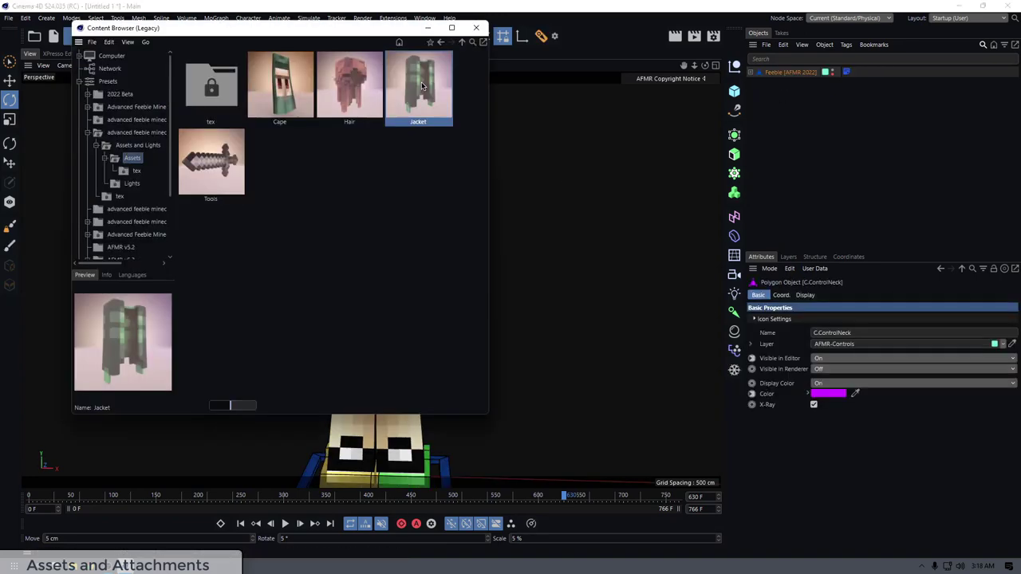
pyautogui.click(479, 27)
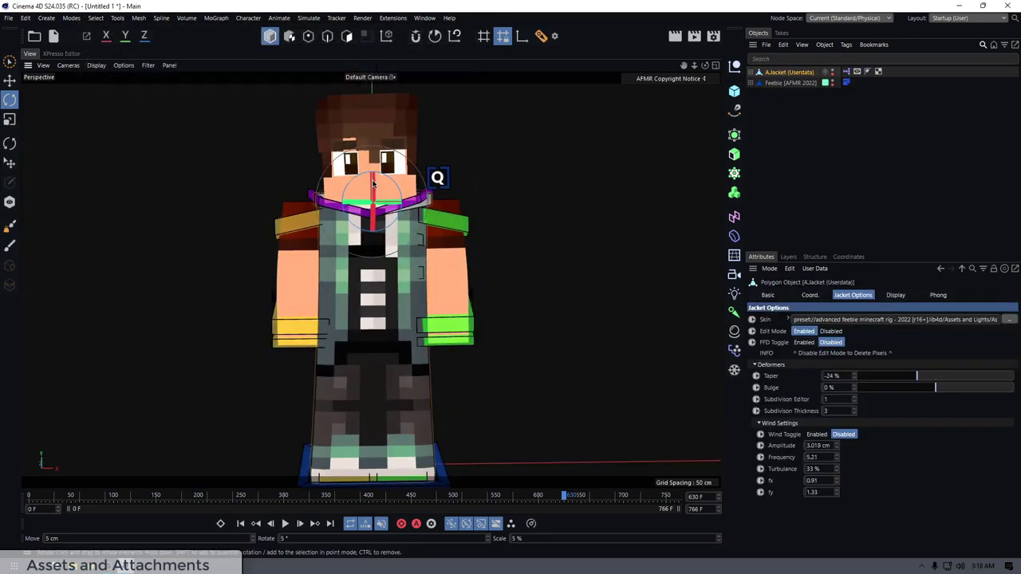
pyautogui.press('e')
pyautogui.moveTo(499, 209); pyautogui.dragTo(257, 205)
pyautogui.keyDown('alt'); pyautogui.moveTo(218, 219); pyautogui.dragTo(389, 142, button='middle'); pyautogui.keyUp('alt')
pyautogui.click(434, 37)
pyautogui.click(328, 162)
pyautogui.scroll(3, 331, 162)
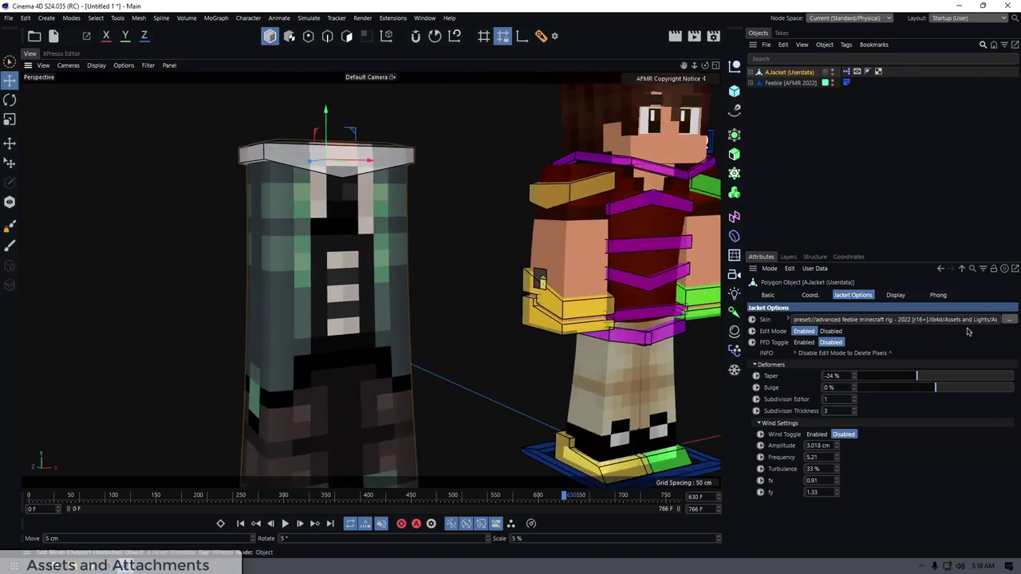
# - Open the file selection for the jacket's skin and close it without choosing a file
pyautogui.click(1008, 322)
pyautogui.click(499, 19)
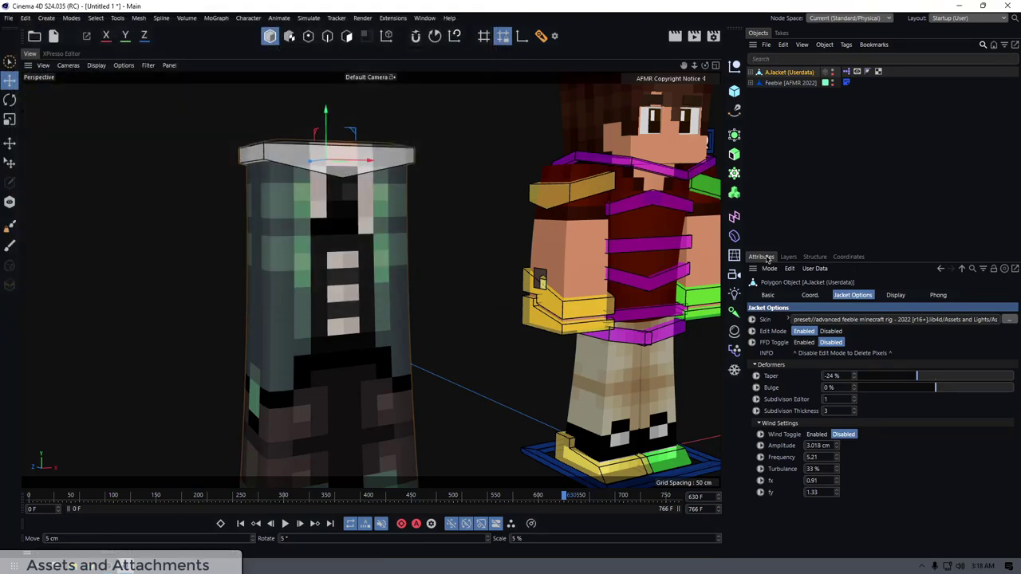
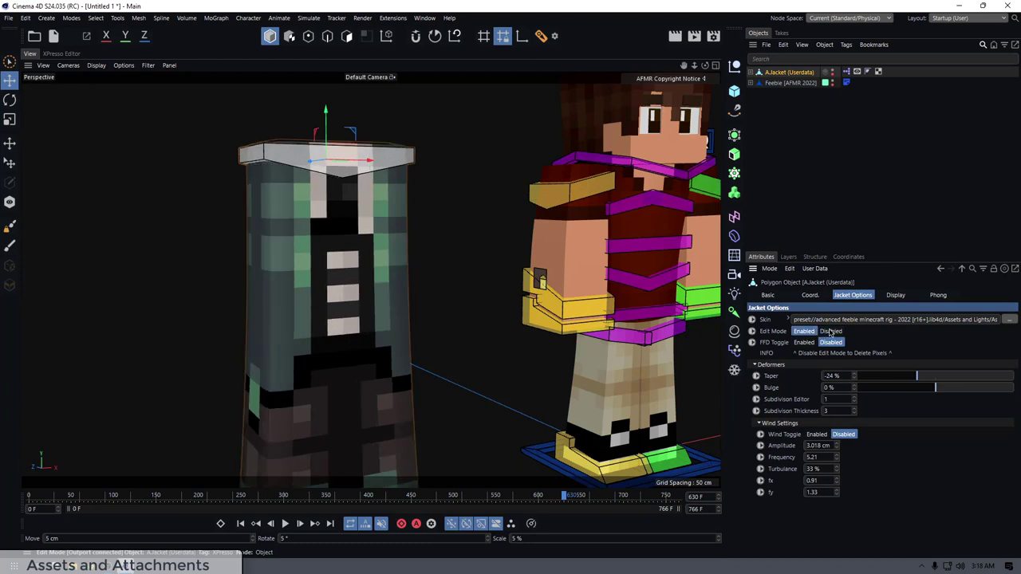
# - Disable the jacket's Edit Mode and put its MJacket mesh into polygon editing
pyautogui.click(830, 332)
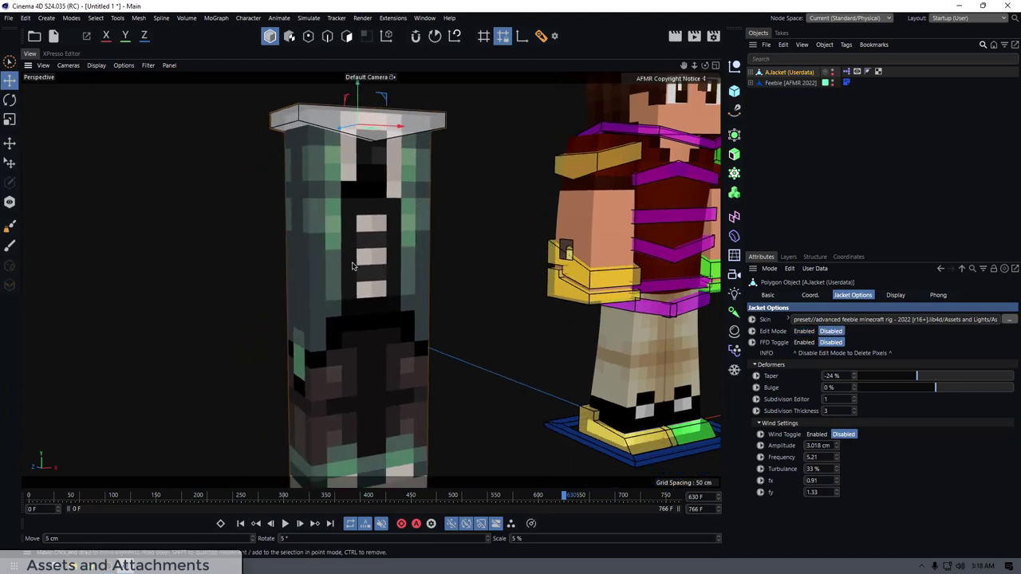
pyautogui.scroll(-2, 351, 205)
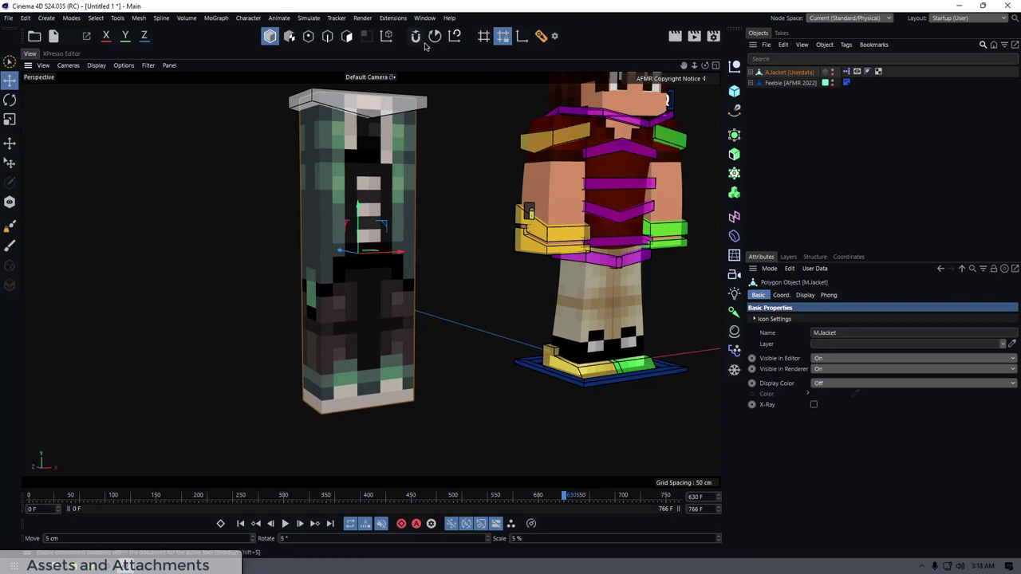
pyautogui.click(347, 36)
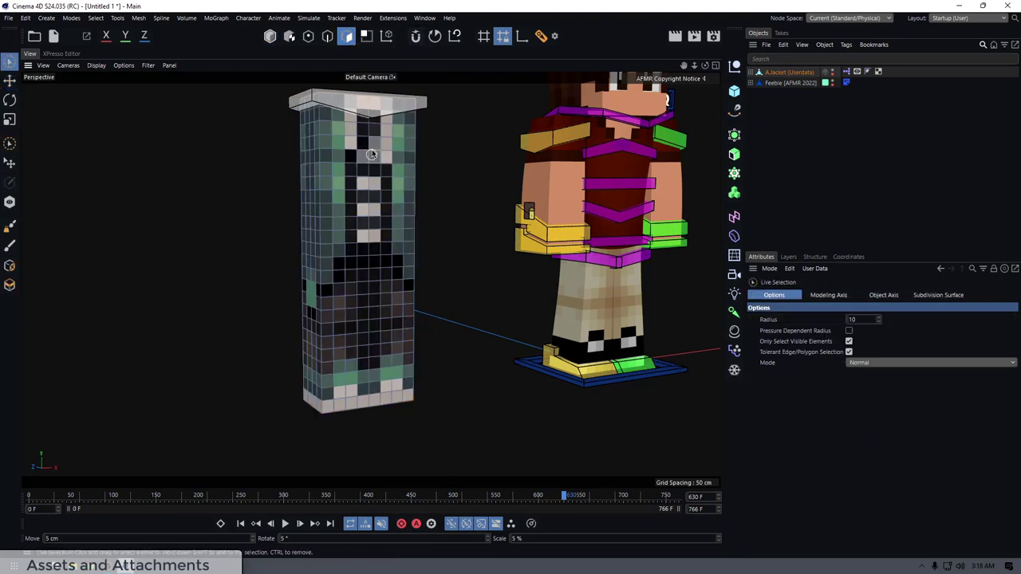
# - Set the Live Selection radius to 16 and delete the jacket's front-centre and lower polygons, leaving an open, ragged-edged coat
pyautogui.moveTo(879, 319); pyautogui.dragTo(879, 311)
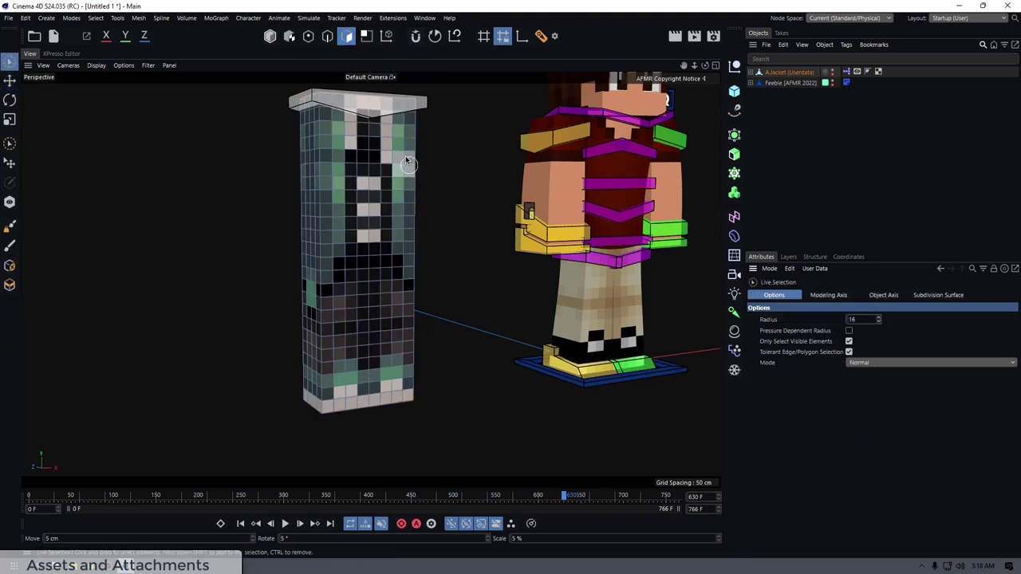
pyautogui.moveTo(360, 121); pyautogui.dragTo(361, 254)
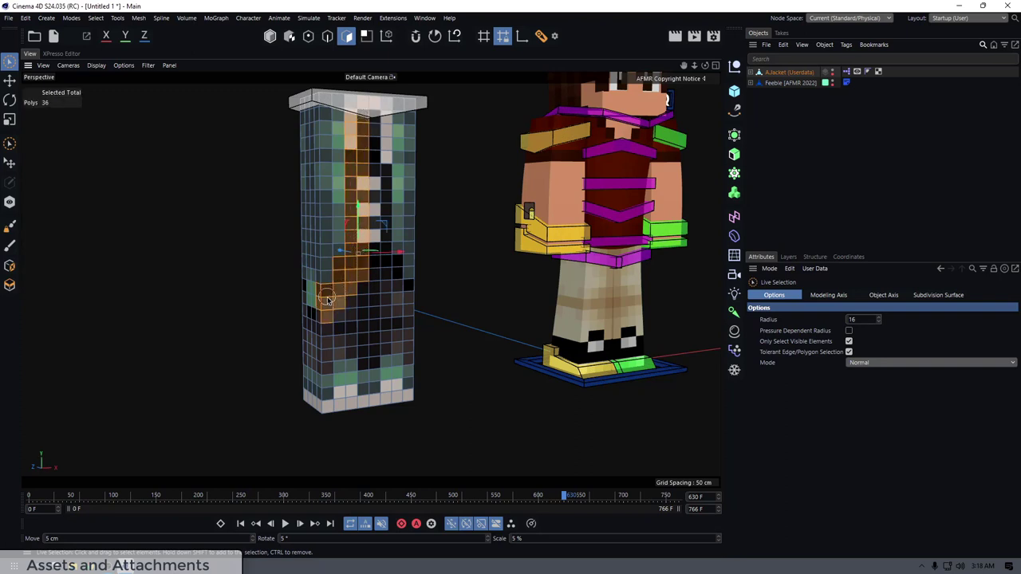
pyautogui.moveTo(310, 327); pyautogui.dragTo(307, 384)
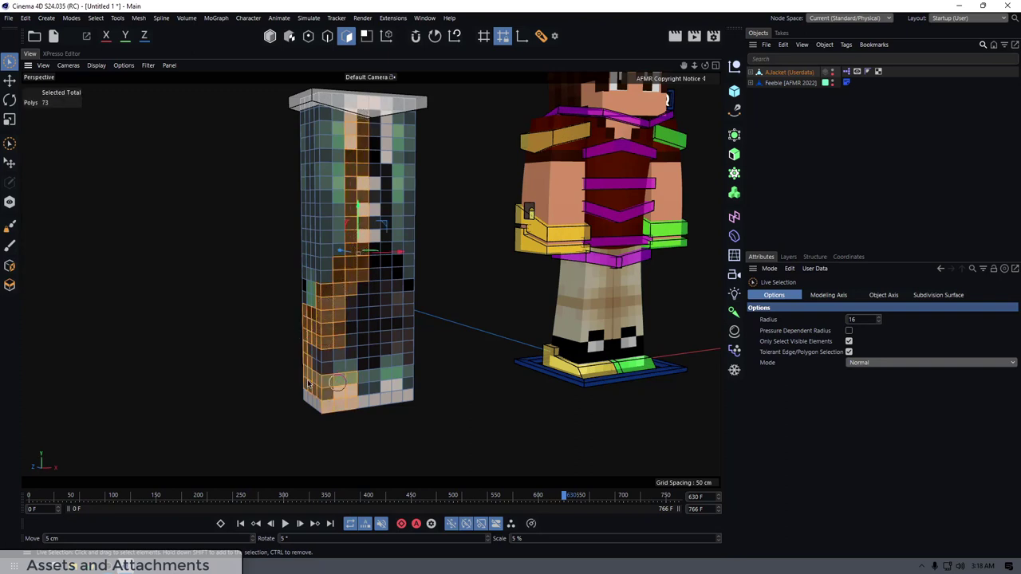
pyautogui.moveTo(412, 408)
pyautogui.mouseDown()
pyautogui.moveTo(343, 362)
pyautogui.moveTo(401, 347)
pyautogui.moveTo(380, 132)
pyautogui.mouseUp()
pyautogui.moveTo(379, 132)
pyautogui.keyDown('alt'); pyautogui.mouseDown()
pyautogui.moveTo(346, 264)
pyautogui.moveTo(390, 263)
pyautogui.mouseUp(); pyautogui.keyUp('alt')
pyautogui.keyDown('alt'); pyautogui.moveTo(390, 263); pyautogui.dragTo(285, 319); pyautogui.keyUp('alt')
pyautogui.keyDown('alt'); pyautogui.moveTo(284, 319); pyautogui.dragTo(287, 200, button='middle'); pyautogui.keyUp('alt')
pyautogui.moveTo(299, 279)
pyautogui.keyDown('shift'); pyautogui.mouseDown()
pyautogui.moveTo(364, 383)
pyautogui.moveTo(311, 319)
pyautogui.mouseUp(); pyautogui.keyUp('shift')
pyautogui.moveTo(367, 243)
pyautogui.keyDown('shift'); pyautogui.mouseDown()
pyautogui.moveTo(449, 216)
pyautogui.moveTo(358, 387)
pyautogui.moveTo(439, 351)
pyautogui.mouseUp(); pyautogui.keyUp('shift')
pyautogui.moveTo(471, 383)
pyautogui.keyDown('alt'); pyautogui.mouseDown()
pyautogui.moveTo(451, 400)
pyautogui.moveTo(351, 293)
pyautogui.moveTo(303, 327)
pyautogui.moveTo(285, 314)
pyautogui.moveTo(329, 266)
pyautogui.mouseUp(); pyautogui.keyUp('alt')
pyautogui.keyDown('shift'); pyautogui.click(351, 292); pyautogui.keyUp('shift')
pyautogui.scroll(-3, 303, 326)
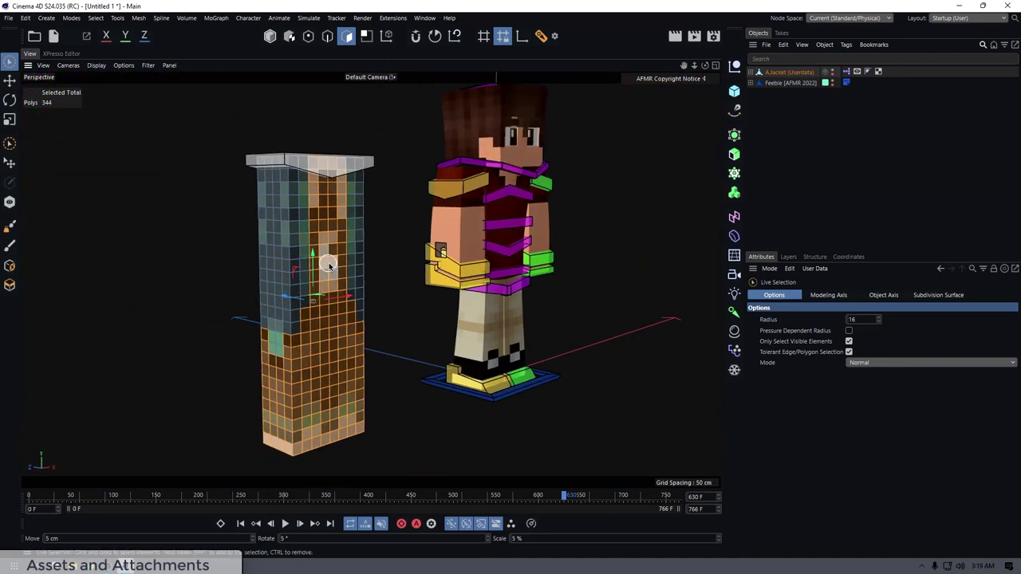
pyautogui.press('Delete')
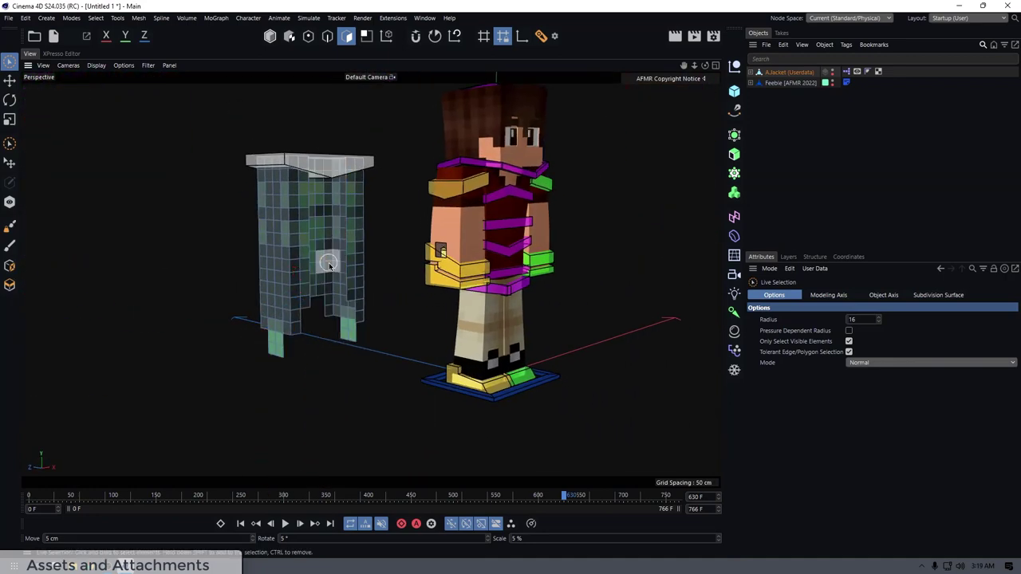
# - Return to model editing and enable the jacket's Edit Mode
pyautogui.click(270, 36)
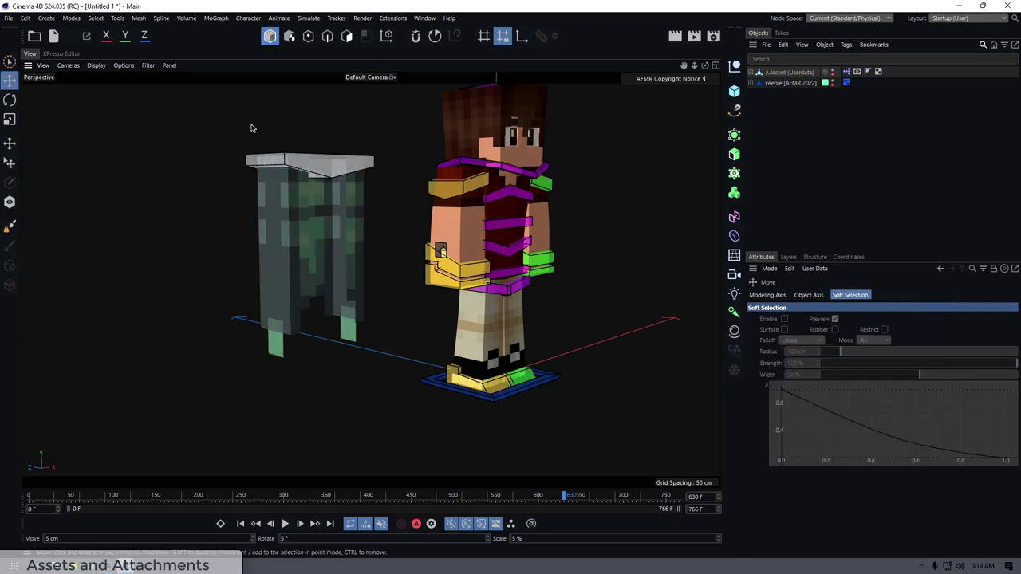
pyautogui.scroll(3, 285, 114)
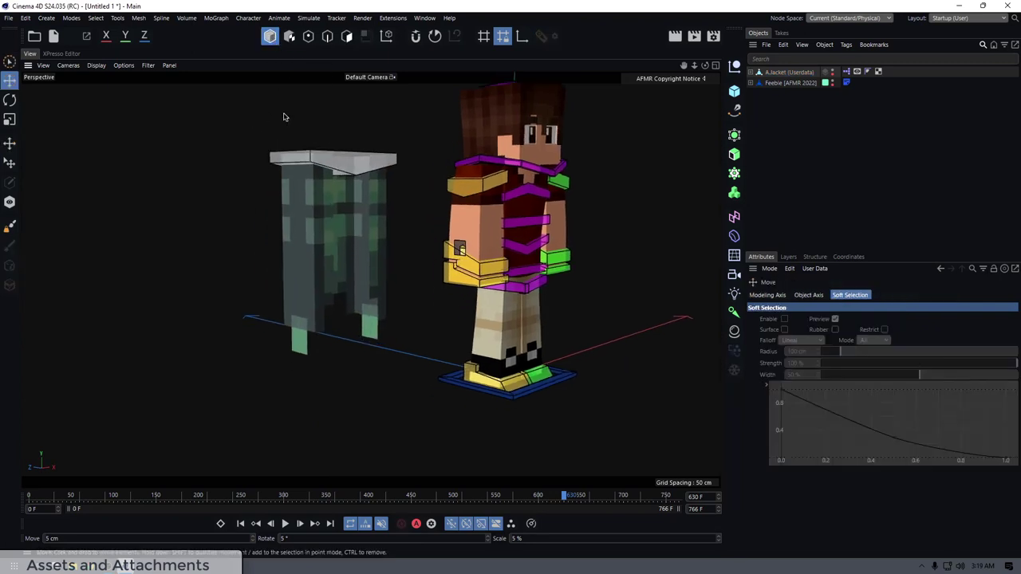
pyautogui.click(317, 172)
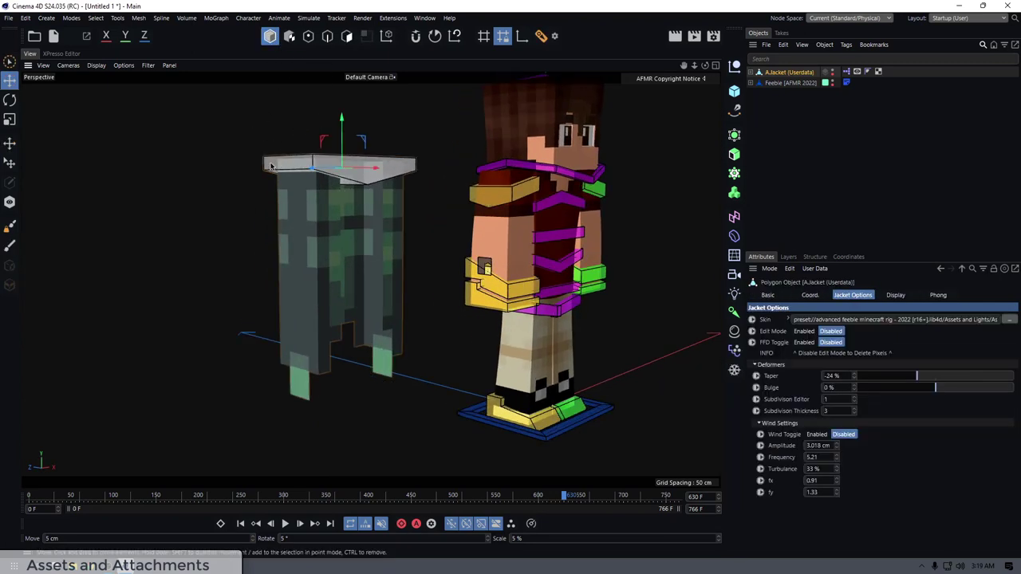
pyautogui.click(804, 331)
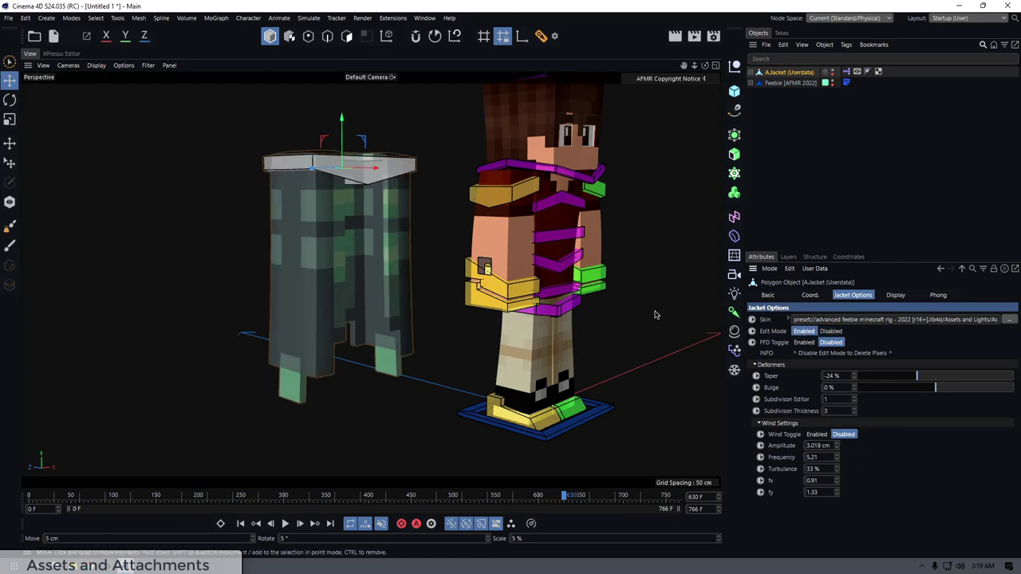
# - Examine the trimmed jacket's open front, thickness and lower edge from several angles
pyautogui.keyDown('alt'); pyautogui.moveTo(447, 220); pyautogui.dragTo(431, 198, button='middle'); pyautogui.keyUp('alt')
pyautogui.moveTo(333, 183)
pyautogui.keyDown('alt'); pyautogui.mouseDown()
pyautogui.moveTo(191, 193)
pyautogui.moveTo(327, 150)
pyautogui.moveTo(343, 199)
pyautogui.mouseUp(); pyautogui.keyUp('alt')
pyautogui.scroll(3, 399, 218)
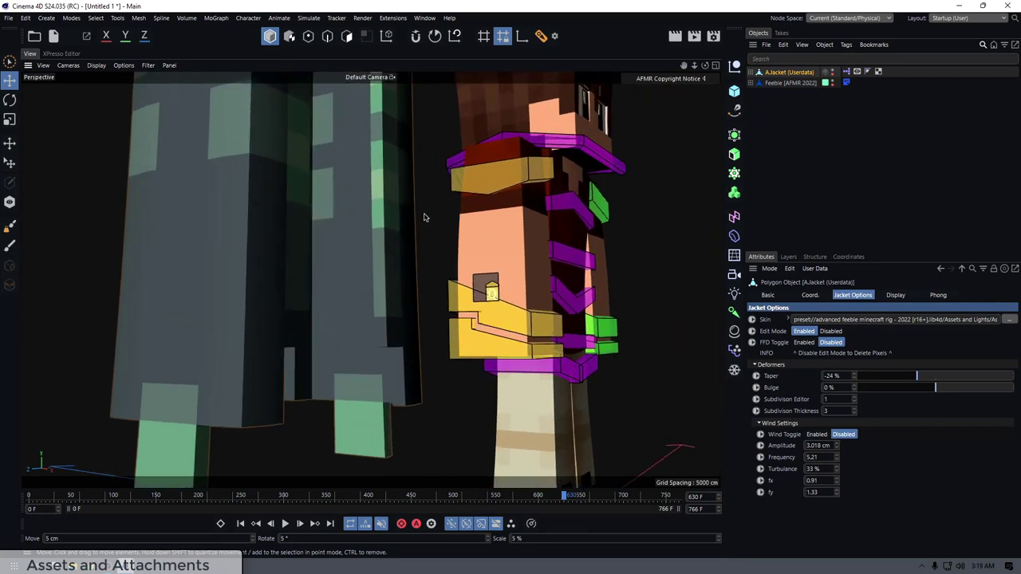
pyautogui.keyDown('alt'); pyautogui.moveTo(398, 219); pyautogui.dragTo(252, 250); pyautogui.keyUp('alt')
pyautogui.scroll(-2, 207, 220)
pyautogui.keyDown('alt'); pyautogui.moveTo(206, 143); pyautogui.dragTo(314, 177, button='middle'); pyautogui.keyUp('alt')
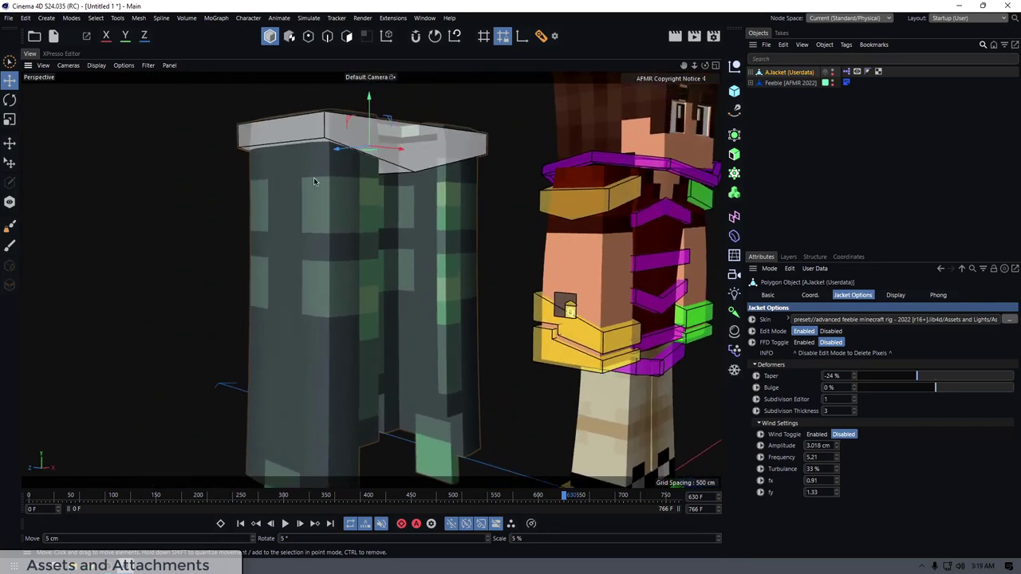
pyautogui.moveTo(314, 177)
pyautogui.keyDown('alt'); pyautogui.mouseDown()
pyautogui.moveTo(280, 228)
pyautogui.moveTo(301, 191)
pyautogui.mouseUp(); pyautogui.keyUp('alt')
pyautogui.scroll(-3, 301, 191)
pyautogui.keyDown('alt'); pyautogui.moveTo(301, 192); pyautogui.dragTo(284, 250); pyautogui.keyUp('alt')
pyautogui.keyDown('alt'); pyautogui.moveTo(358, 230); pyautogui.dragTo(323, 234); pyautogui.keyUp('alt')
pyautogui.scroll(-4, 391, 267)
pyautogui.scroll(4, 398, 197)
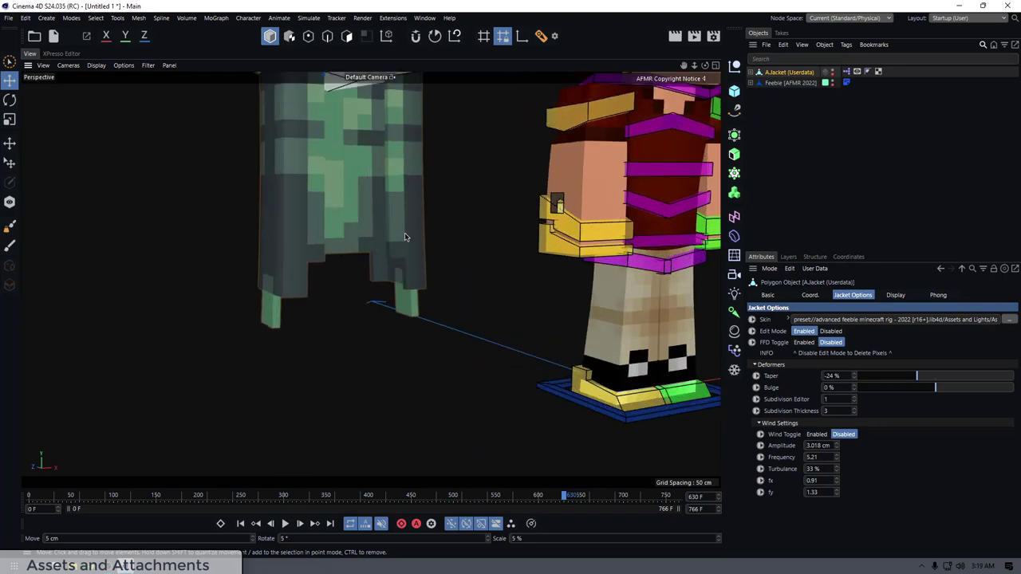
# - Enable the jacket's FFD Toggle and put its deformation cage into point editing
pyautogui.keyDown('alt'); pyautogui.moveTo(405, 237); pyautogui.dragTo(439, 330); pyautogui.keyUp('alt')
pyautogui.click(808, 343)
pyautogui.keyDown('alt'); pyautogui.moveTo(423, 338); pyautogui.dragTo(426, 272, button='middle'); pyautogui.keyUp('alt')
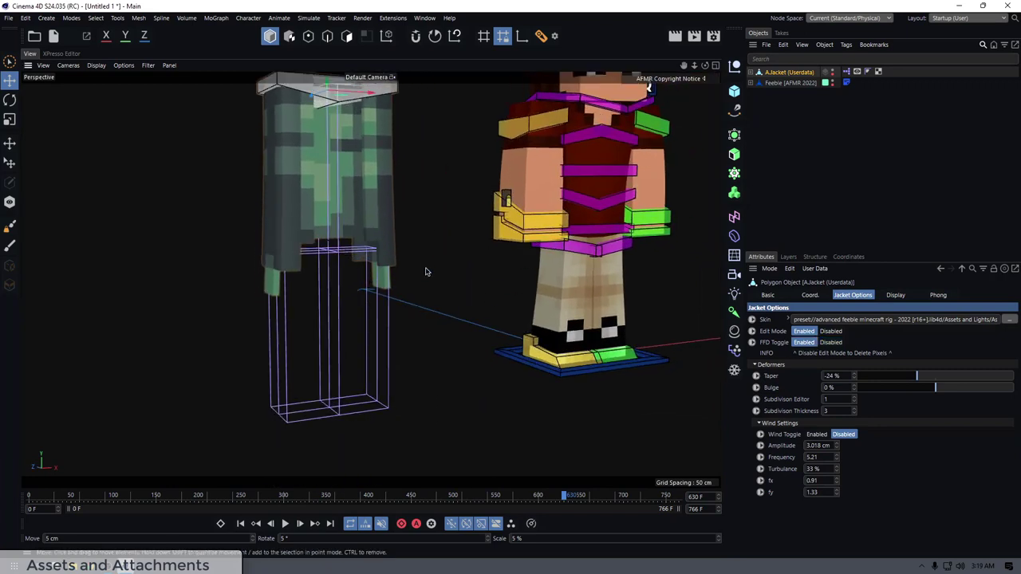
pyautogui.click(391, 339)
pyautogui.keyDown('alt'); pyautogui.moveTo(391, 339); pyautogui.dragTo(401, 135, button='middle'); pyautogui.keyUp('alt')
pyautogui.click(308, 35)
pyautogui.press('9')
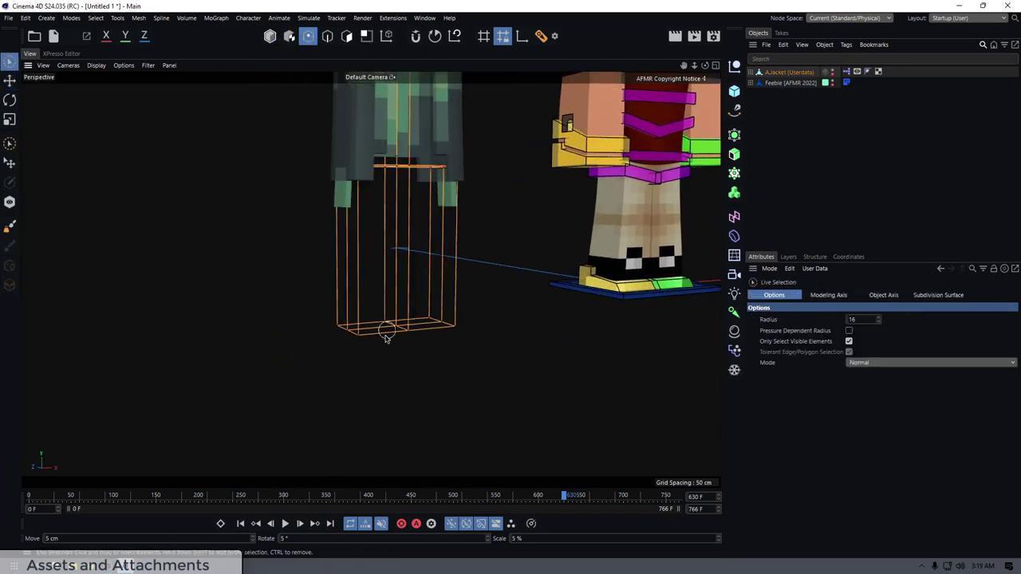
# - Try to flare the jacket by reshaping the lower points of its FFD cage, and undo the deformation
pyautogui.click(358, 335)
pyautogui.moveTo(382, 334); pyautogui.dragTo(346, 348)
pyautogui.press('t')
pyautogui.moveTo(296, 325); pyautogui.dragTo(218, 303)
pyautogui.hotkey('ctrl', 'z')
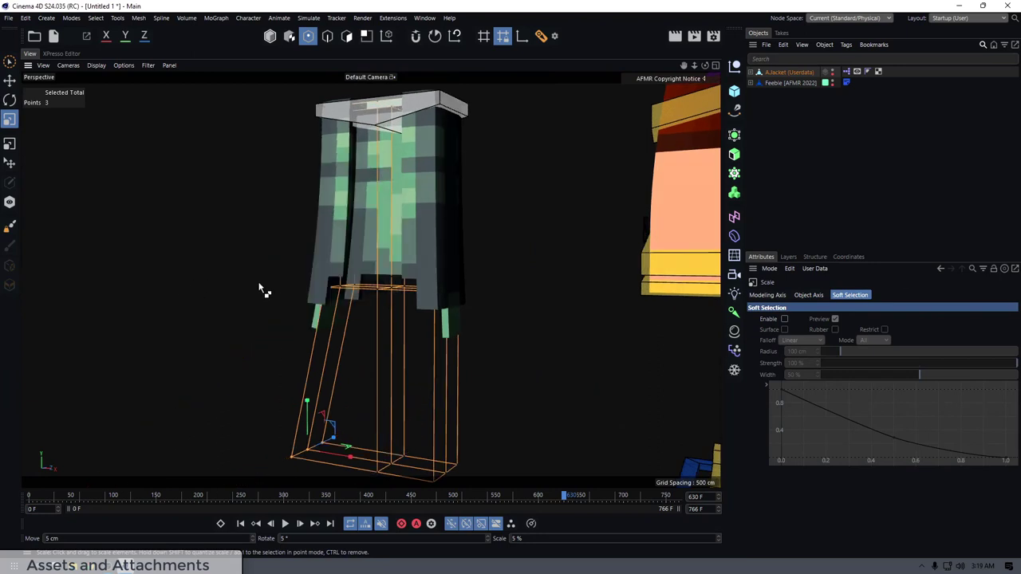
pyautogui.press('e')
pyautogui.keyDown('alt'); pyautogui.moveTo(275, 94); pyautogui.dragTo(350, 133); pyautogui.keyUp('alt')
# - Select the jacket object again and disable its FFD Toggle
pyautogui.click(777, 73)
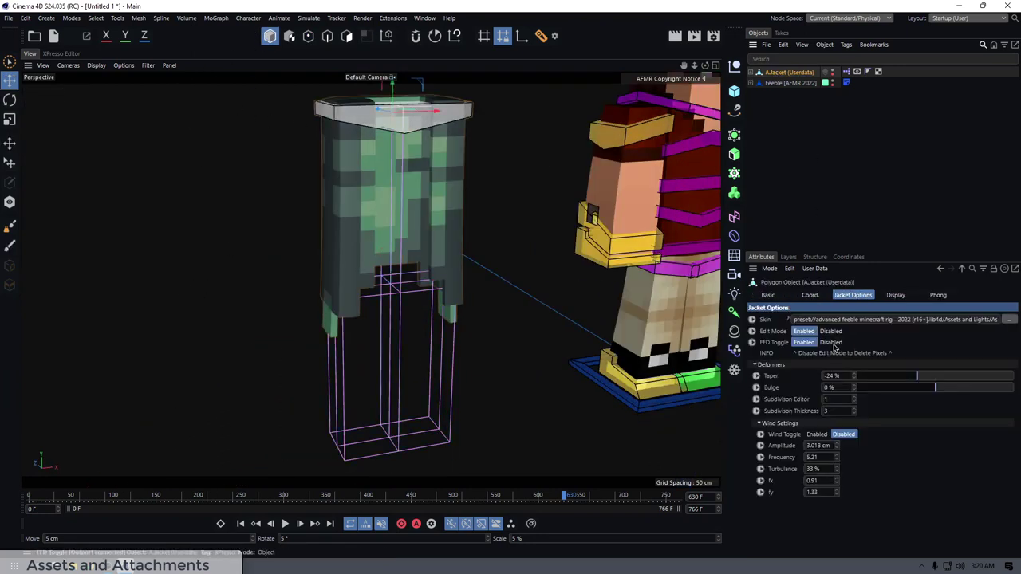
pyautogui.click(831, 342)
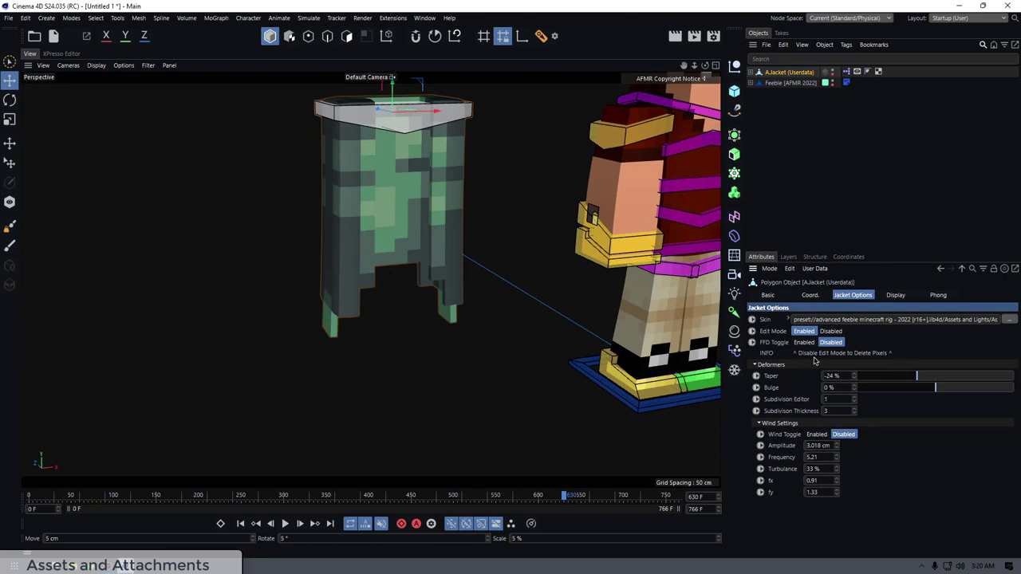
pyautogui.keyDown('alt'); pyautogui.moveTo(520, 219); pyautogui.dragTo(474, 271, button='middle'); pyautogui.keyUp('alt')
pyautogui.moveTo(905, 372); pyautogui.dragTo(935, 388)
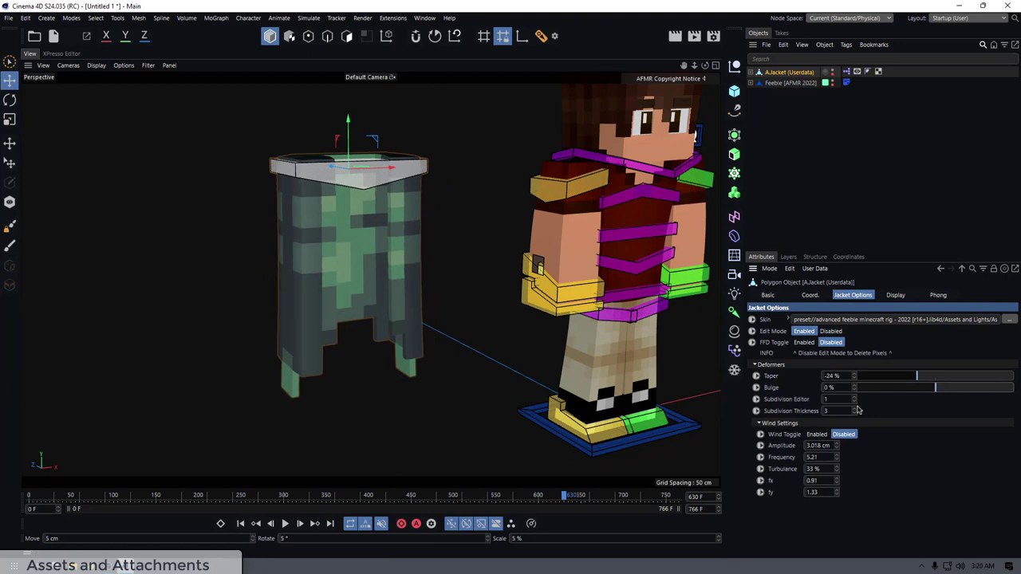
# - Test the jacket's wind during playback with an Amplitude of 24.018 cm, and switch the wind off
pyautogui.click(815, 433)
pyautogui.keyDown('alt'); pyautogui.moveTo(447, 271); pyautogui.dragTo(339, 245); pyautogui.keyUp('alt')
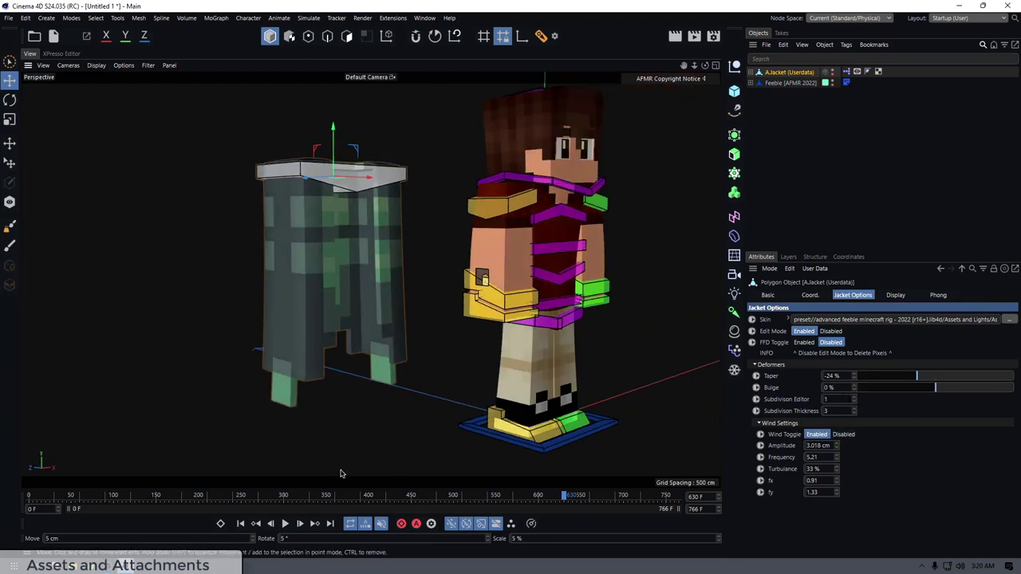
pyautogui.press('F8')
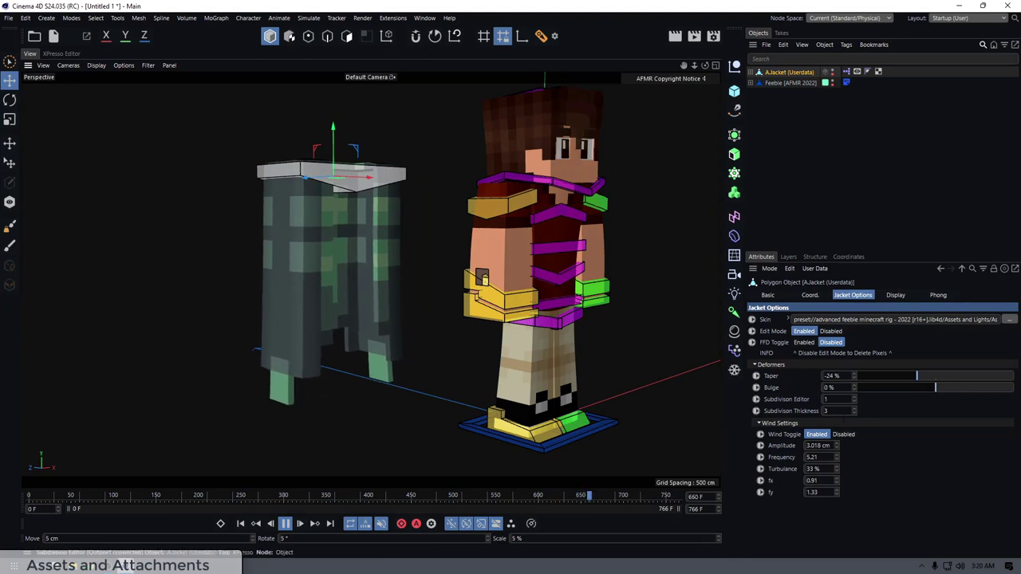
pyautogui.moveTo(837, 447); pyautogui.dragTo(836, 431)
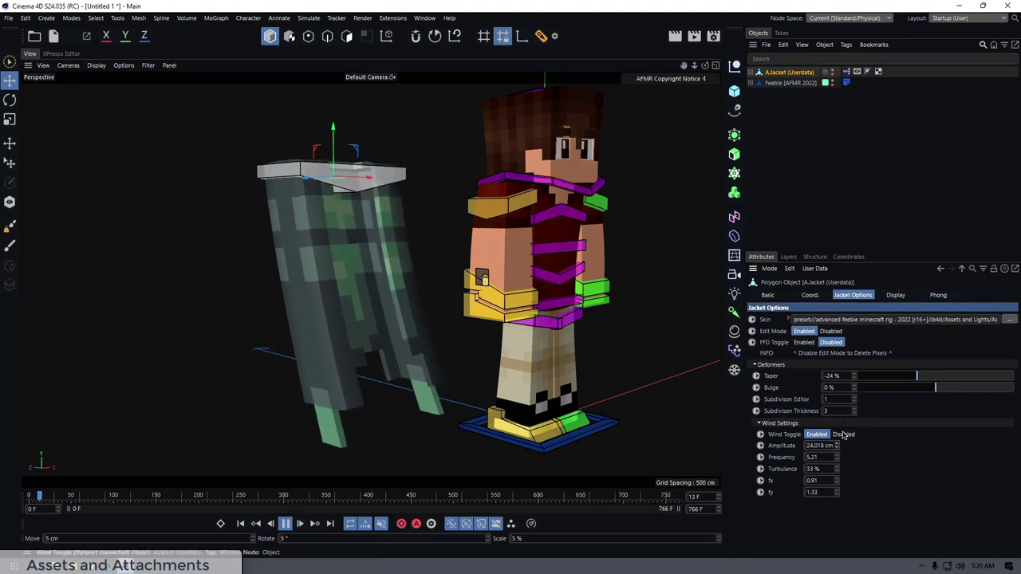
pyautogui.click(844, 434)
pyautogui.click(288, 527)
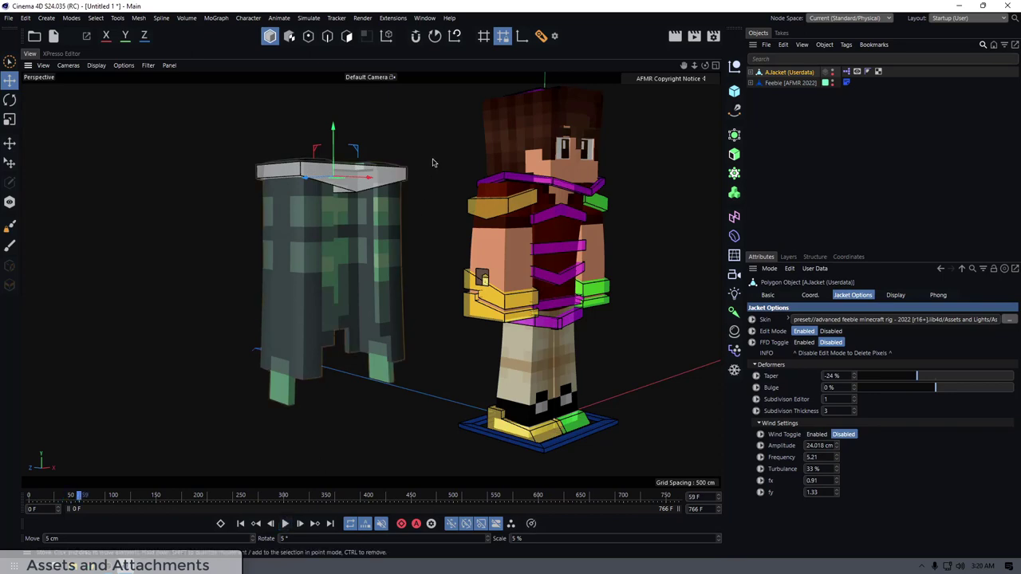
# - Move the jacket sideways onto the character's torso with quantized movement, and turn quantizing off
pyautogui.keyDown('alt'); pyautogui.moveTo(433, 163); pyautogui.dragTo(358, 183); pyautogui.keyUp('alt')
pyautogui.keyDown('alt'); pyautogui.moveTo(358, 183); pyautogui.dragTo(277, 182, button='middle'); pyautogui.keyUp('alt')
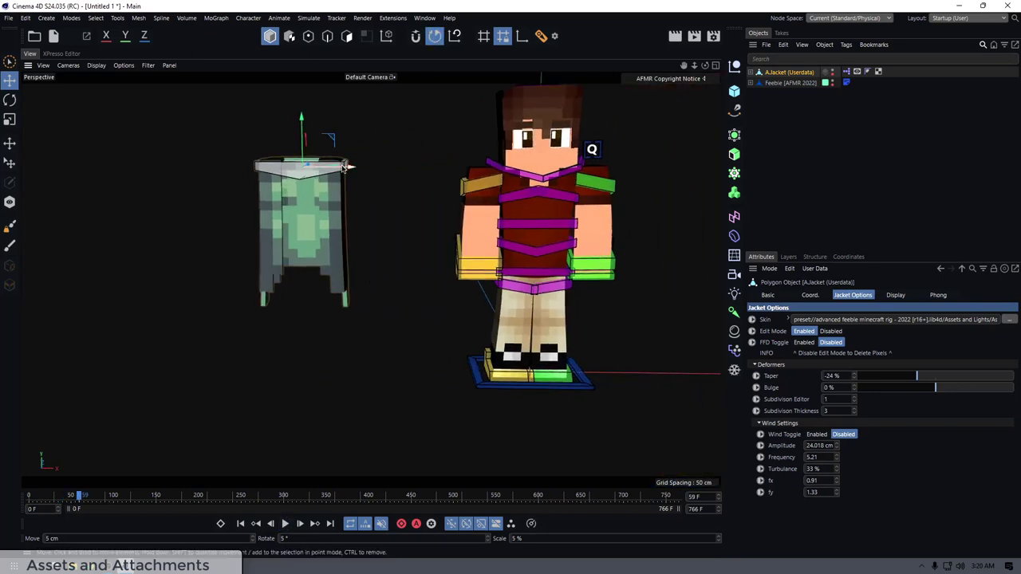
pyautogui.moveTo(344, 168); pyautogui.dragTo(583, 170)
pyautogui.keyDown('alt'); pyautogui.moveTo(578, 168); pyautogui.dragTo(457, 176, button='middle'); pyautogui.keyUp('alt')
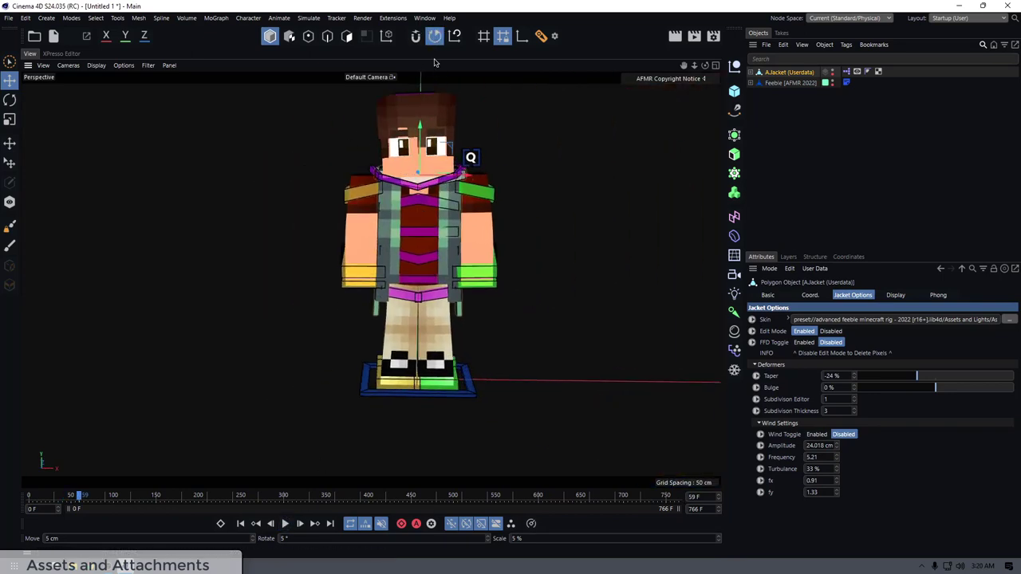
pyautogui.click(435, 38)
# - Filter the objects by "a." and parent the jacket under A.Body Attachments
pyautogui.keyDown('alt'); pyautogui.moveTo(443, 140); pyautogui.dragTo(433, 196, button='middle'); pyautogui.keyUp('alt')
pyautogui.keyDown('alt'); pyautogui.moveTo(433, 195); pyautogui.dragTo(457, 182); pyautogui.keyUp('alt')
pyautogui.scroll(3, 456, 183)
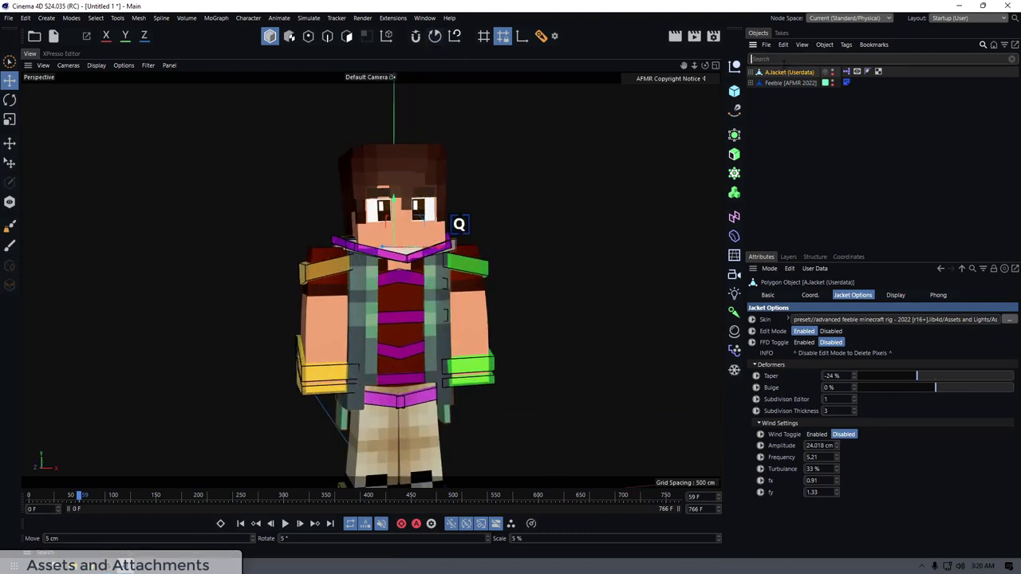
pyautogui.write('a')
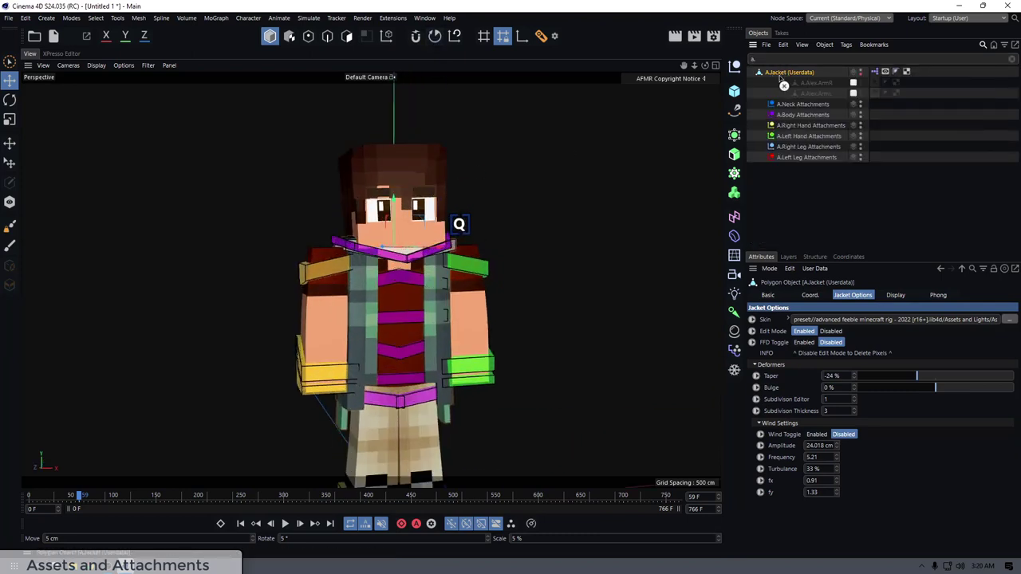
pyautogui.moveTo(795, 116); pyautogui.dragTo(796, 116)
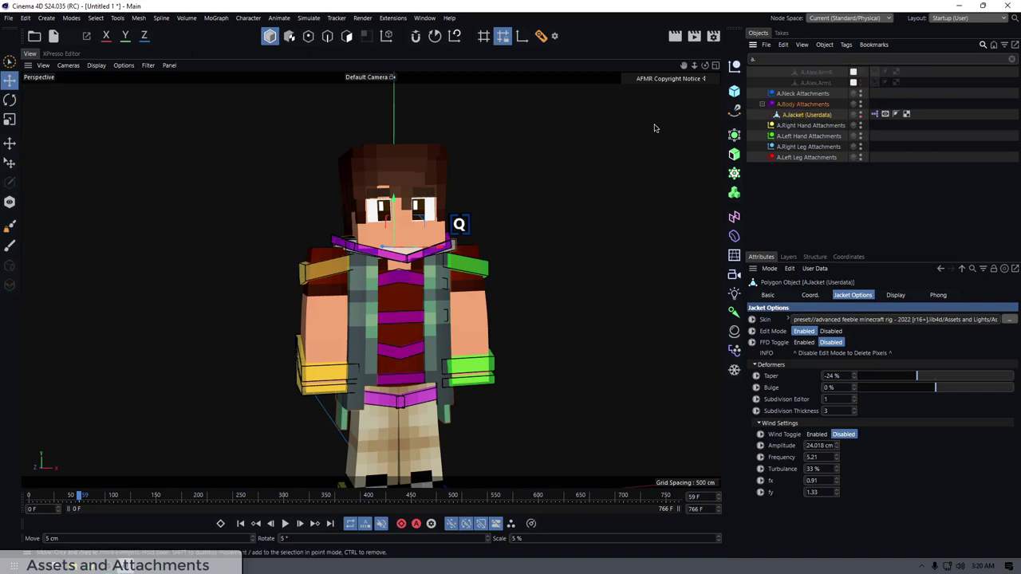
# - Test the attached jacket by rotating the upper body controller, and undo the rotations
pyautogui.press('r')
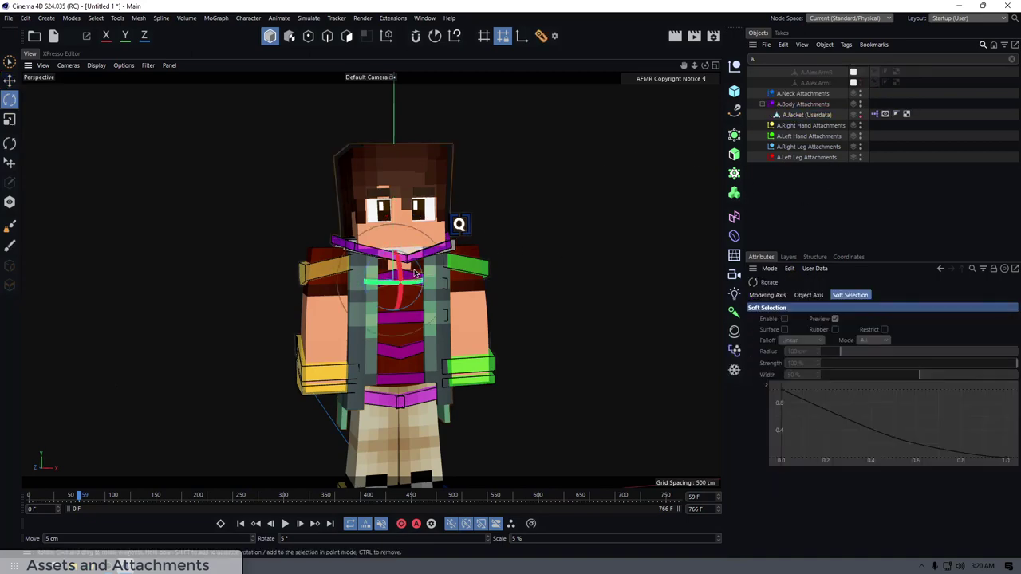
pyautogui.moveTo(426, 275); pyautogui.dragTo(447, 287)
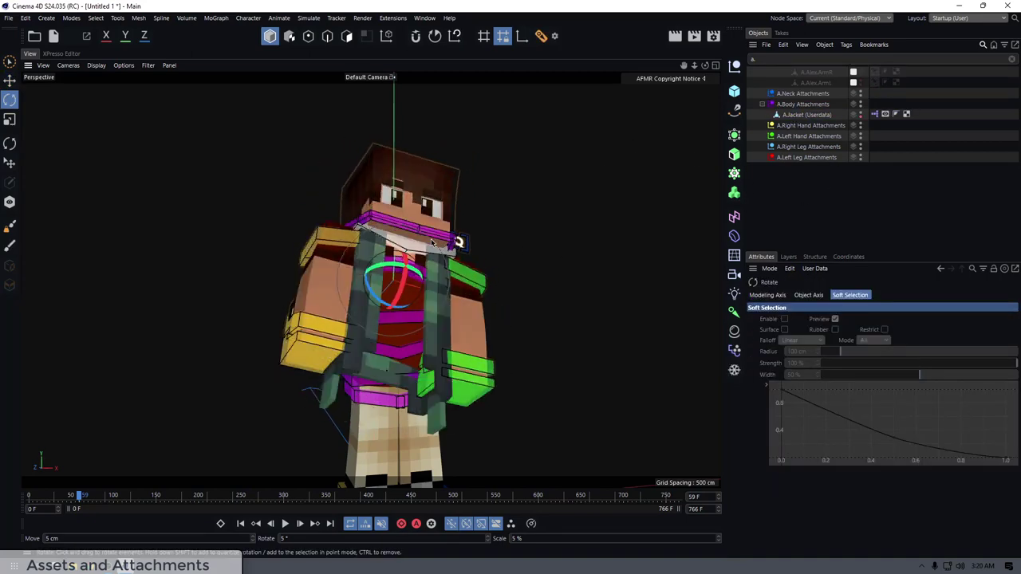
pyautogui.hotkey('ctrl', 'z')
pyautogui.click(532, 221)
pyautogui.click(405, 257)
pyautogui.moveTo(405, 258); pyautogui.dragTo(351, 313)
pyautogui.hotkey('ctrl', 'z')
pyautogui.press('e')
# - Add the Tools asset from the rig's Assets presets to the scene
pyautogui.hotkey('shift', 'F8')
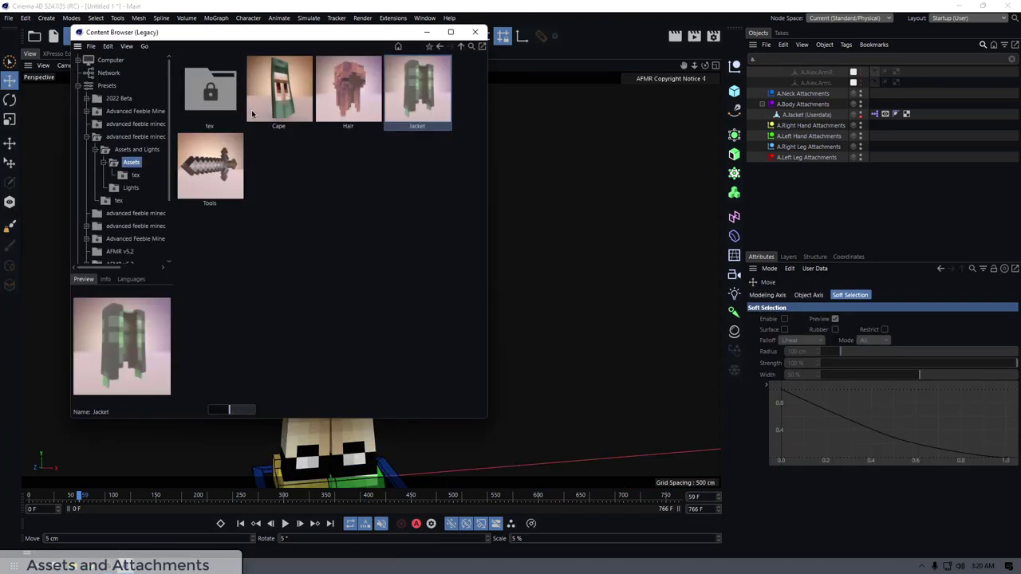
pyautogui.click(213, 188)
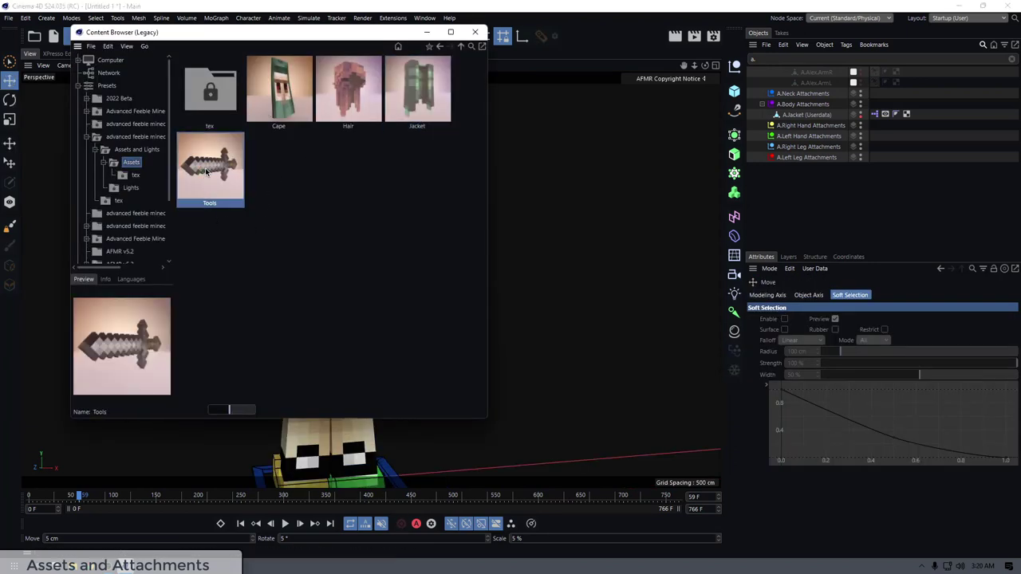
pyautogui.doubleClick(205, 172)
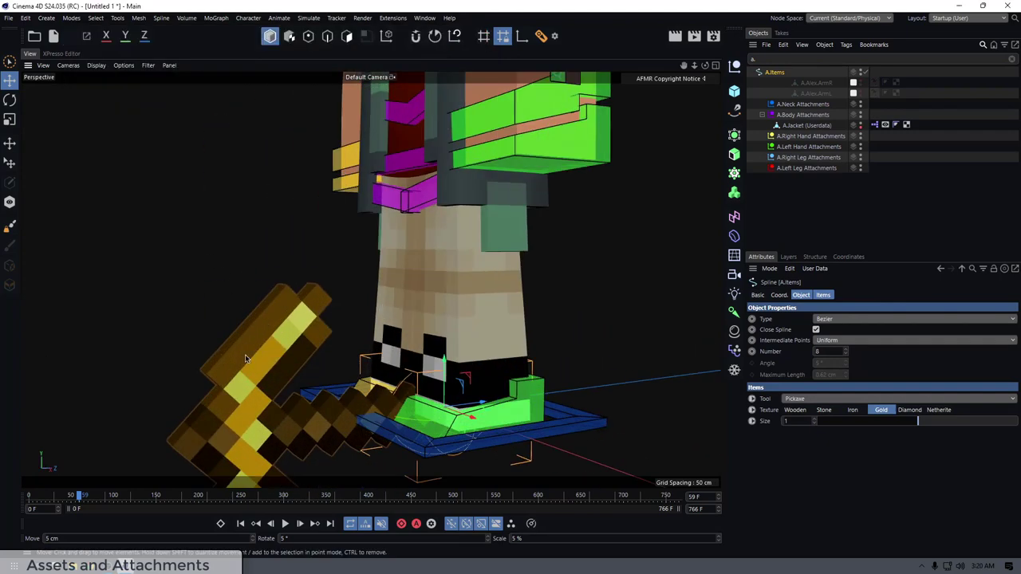
pyautogui.keyDown('alt'); pyautogui.moveTo(246, 359); pyautogui.dragTo(296, 225, button='middle'); pyautogui.keyUp('alt')
pyautogui.scroll(-3, 296, 225)
pyautogui.keyDown('alt'); pyautogui.moveTo(296, 224); pyautogui.dragTo(283, 286); pyautogui.keyUp('alt')
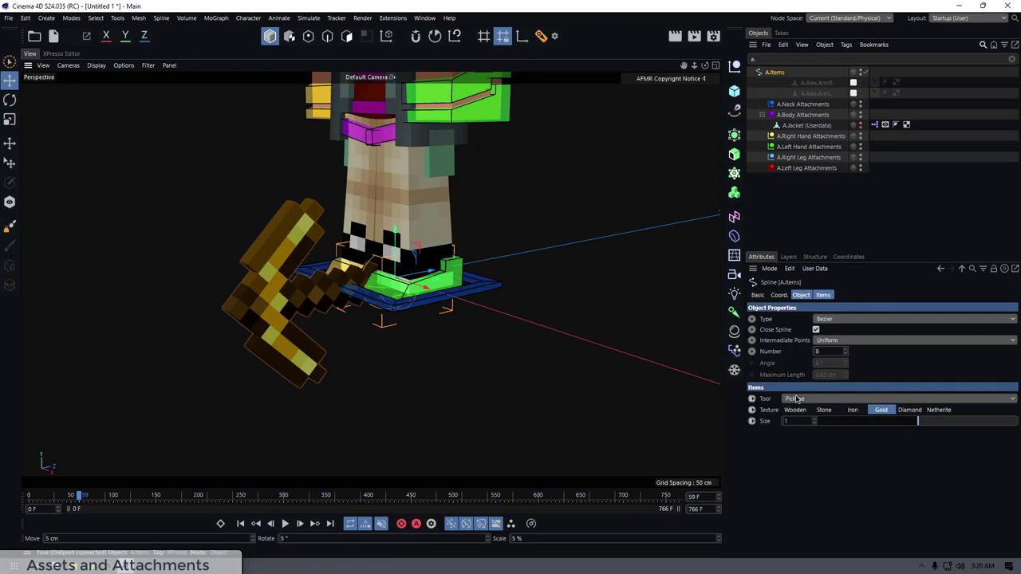
# - Move the gold pickaxe up from the character's feet to hand height
pyautogui.keyDown('alt'); pyautogui.moveTo(351, 329); pyautogui.dragTo(465, 287); pyautogui.keyUp('alt')
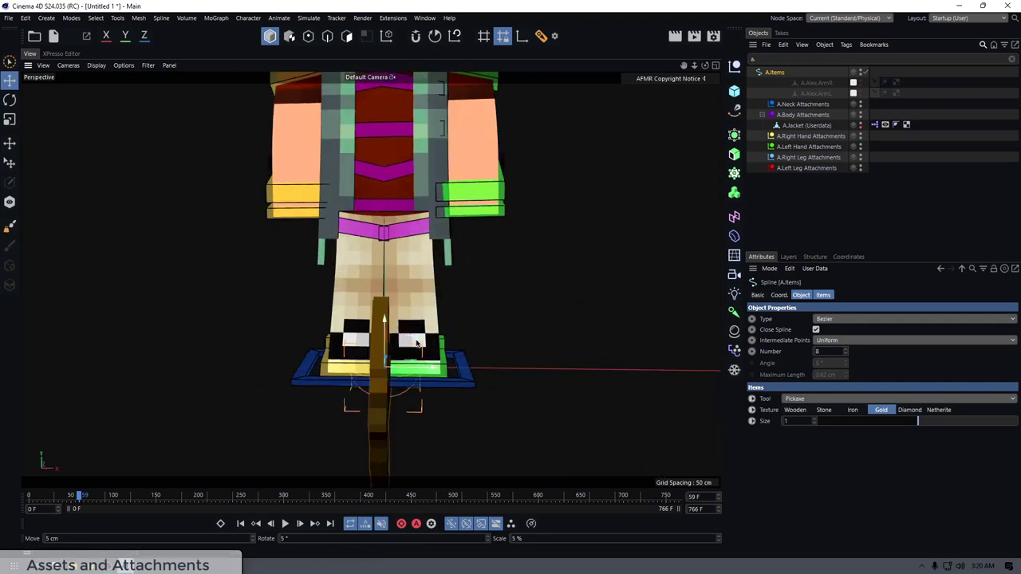
pyautogui.keyDown('alt'); pyautogui.moveTo(388, 319); pyautogui.dragTo(490, 219); pyautogui.keyUp('alt')
pyautogui.moveTo(285, 275); pyautogui.dragTo(123, 255)
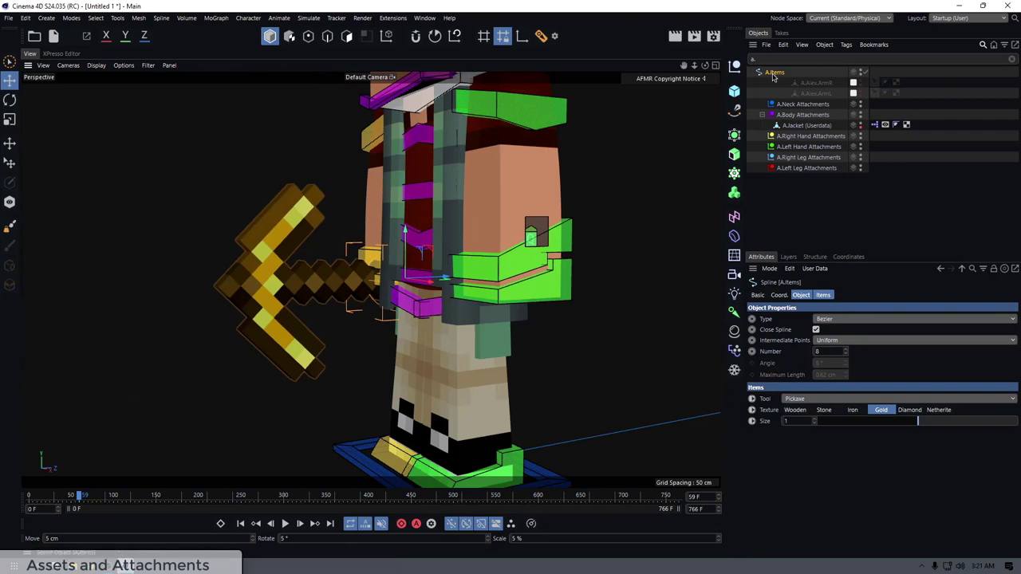
# - Switch the A.Items tool from the pickaxe to the Sword, preview other types including the Axe, and return to Sword
pyautogui.click(364, 317)
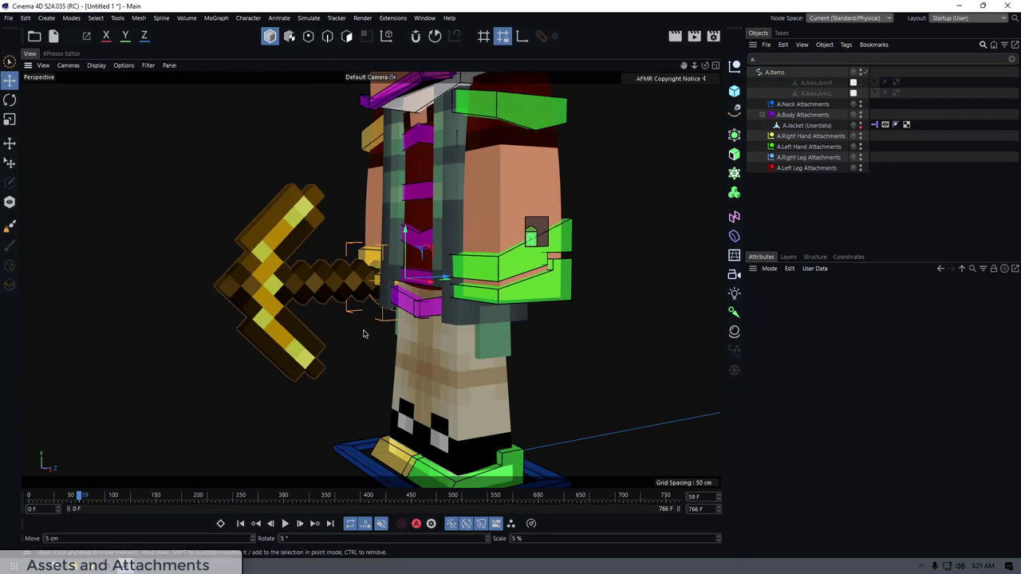
pyautogui.keyDown('alt'); pyautogui.moveTo(364, 335); pyautogui.dragTo(492, 339); pyautogui.keyUp('alt')
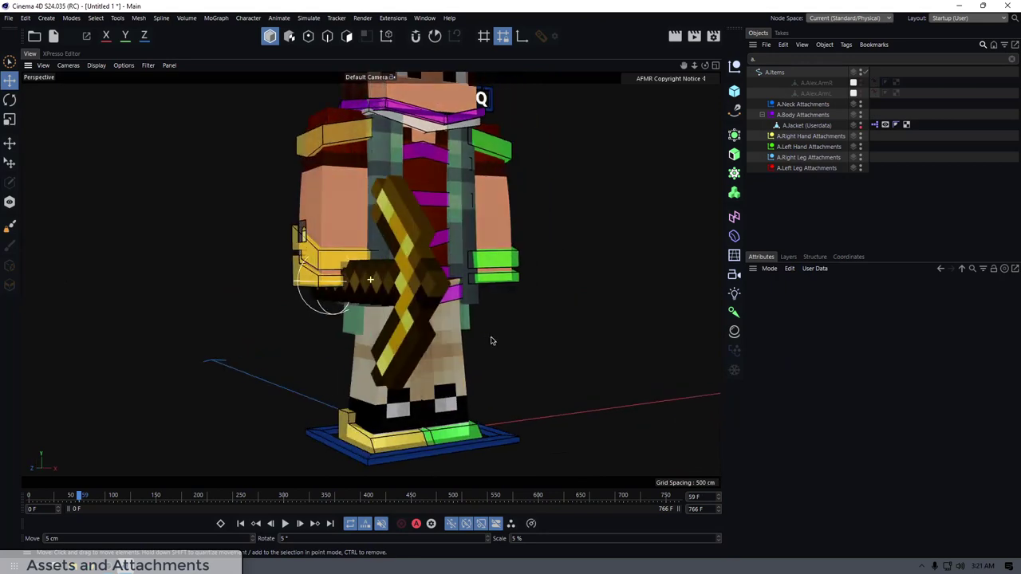
pyautogui.click(315, 308)
pyautogui.keyDown('alt'); pyautogui.moveTo(328, 318); pyautogui.dragTo(88, 303); pyautogui.keyUp('alt')
pyautogui.click(287, 304)
pyautogui.keyDown('alt'); pyautogui.moveTo(284, 297); pyautogui.dragTo(356, 306); pyautogui.keyUp('alt')
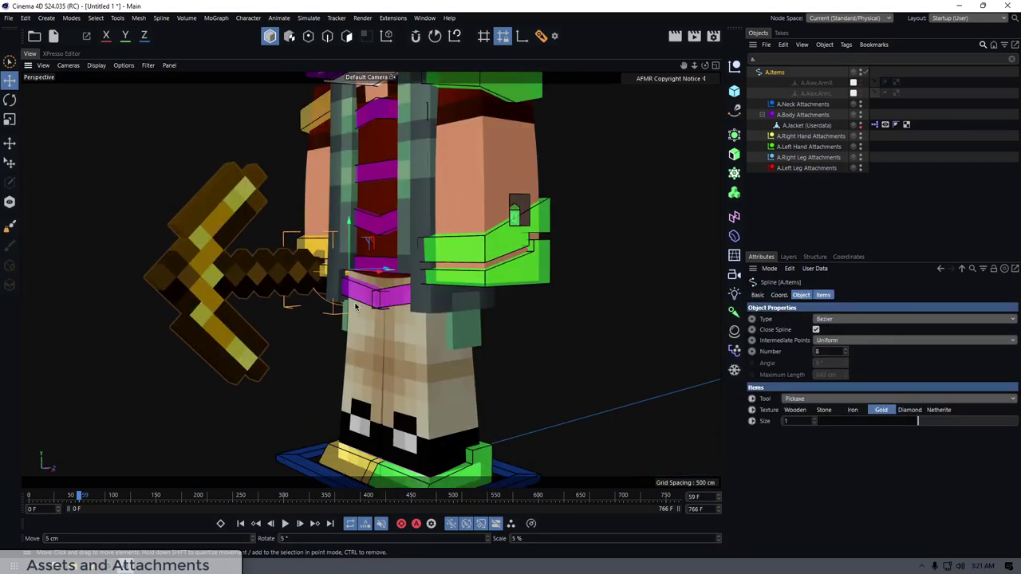
pyautogui.click(813, 401)
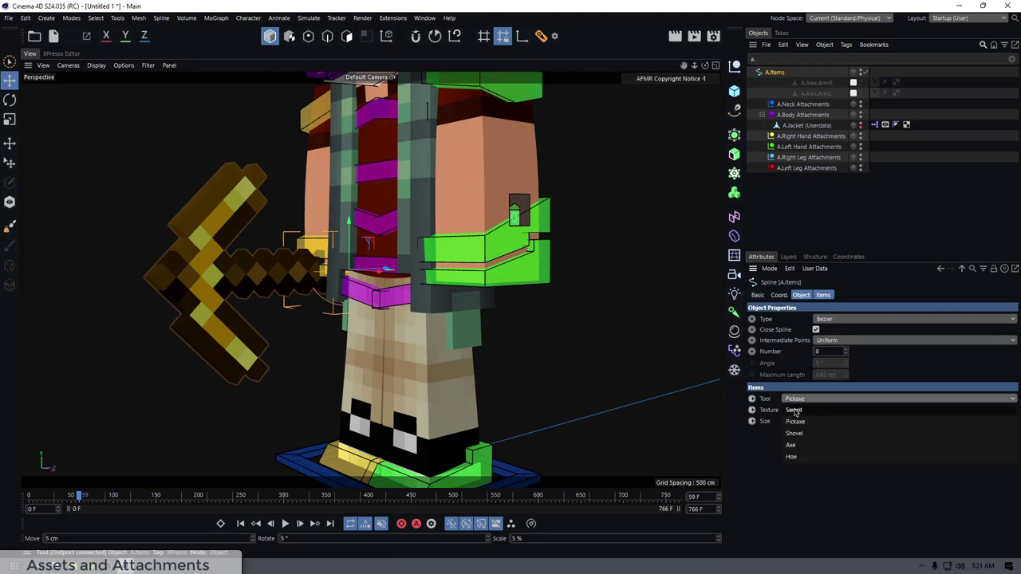
pyautogui.click(799, 401)
pyautogui.scroll(1, 801, 405)
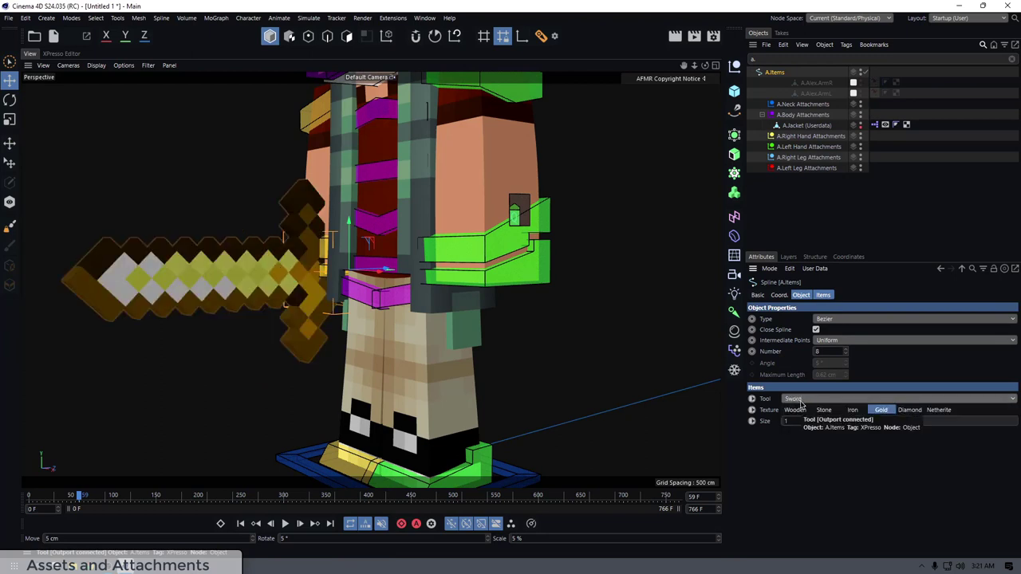
pyautogui.scroll(-4, 801, 405)
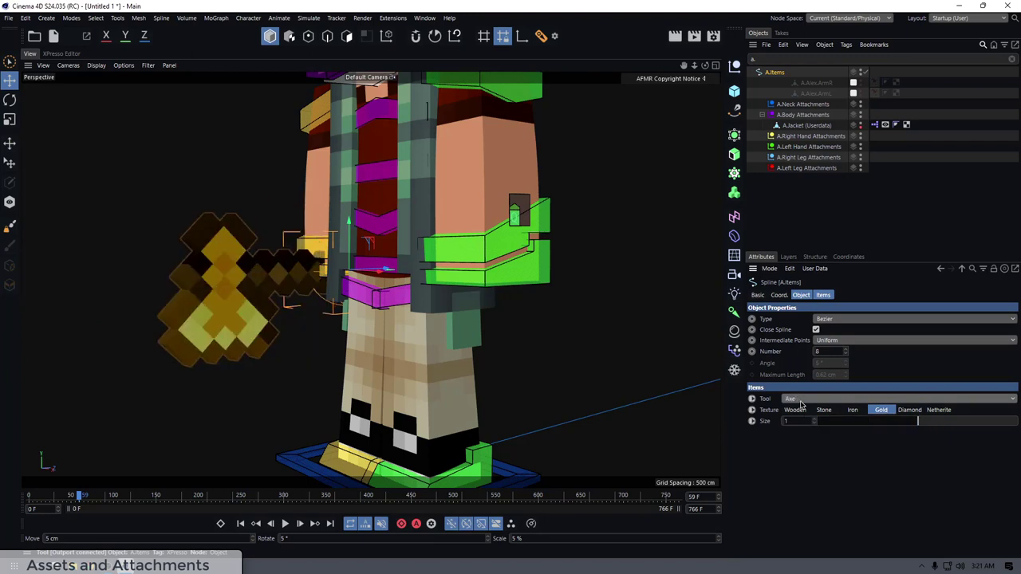
pyautogui.scroll(4, 801, 405)
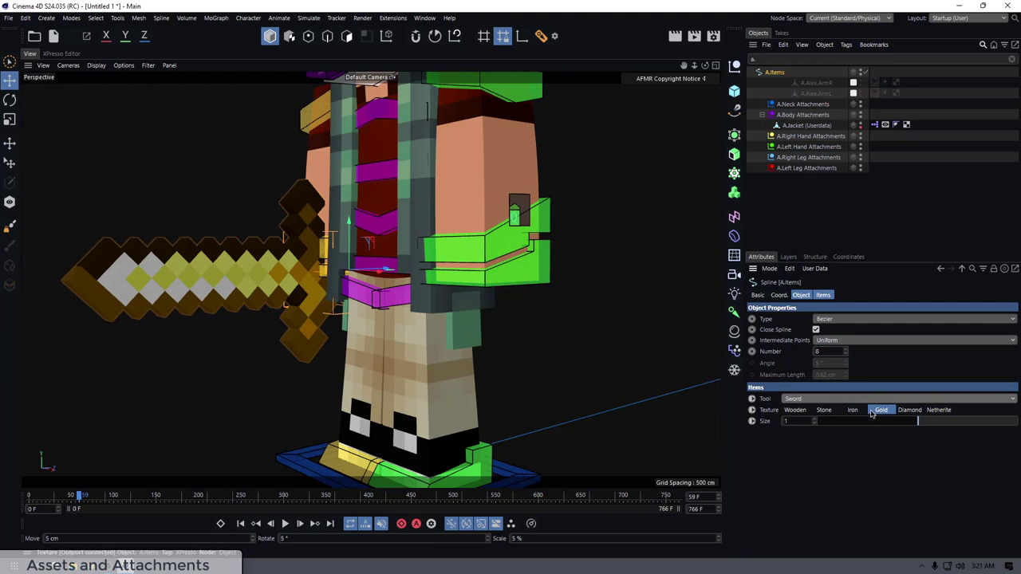
# - Cycle the sword's texture through Wooden, Stone, Iron, Gold and Diamond, ending on Netherite
pyautogui.click(795, 410)
pyautogui.click(824, 410)
pyautogui.click(853, 410)
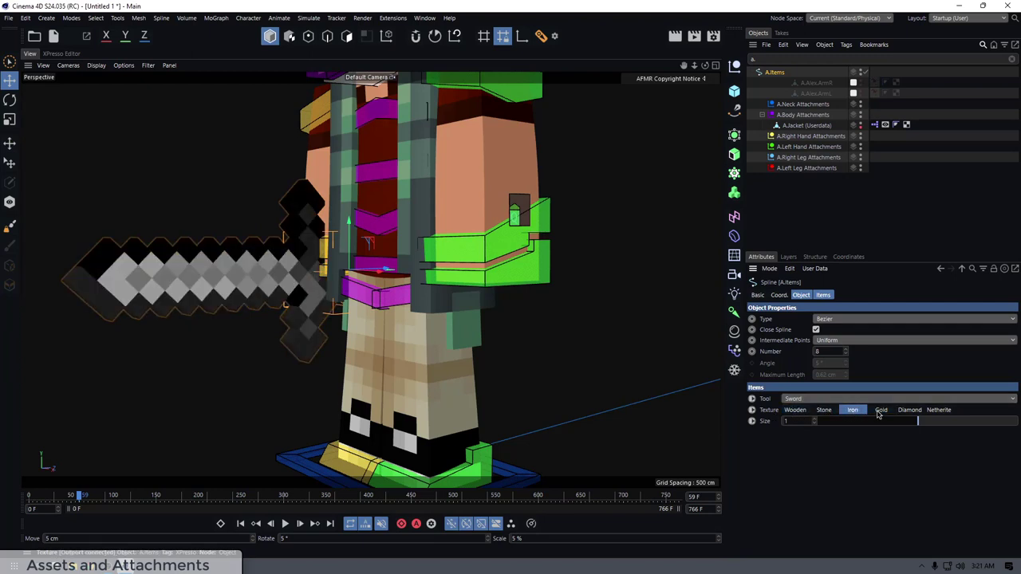
pyautogui.click(880, 410)
pyautogui.click(909, 410)
pyautogui.click(938, 410)
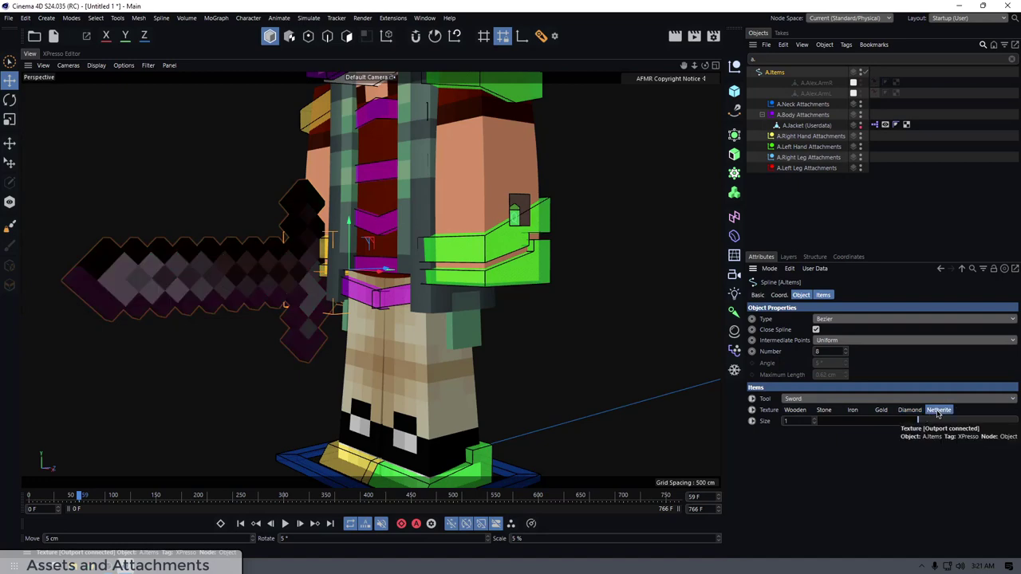
# - Enlarge the sword to size 1.45 and bring it back down to 1.05
pyautogui.moveTo(917, 423); pyautogui.dragTo(963, 422)
pyautogui.keyDown('alt'); pyautogui.moveTo(442, 313); pyautogui.dragTo(520, 322); pyautogui.keyUp('alt')
pyautogui.scroll(-5, 519, 322)
pyautogui.keyDown('alt'); pyautogui.moveTo(431, 287); pyautogui.dragTo(560, 310); pyautogui.keyUp('alt')
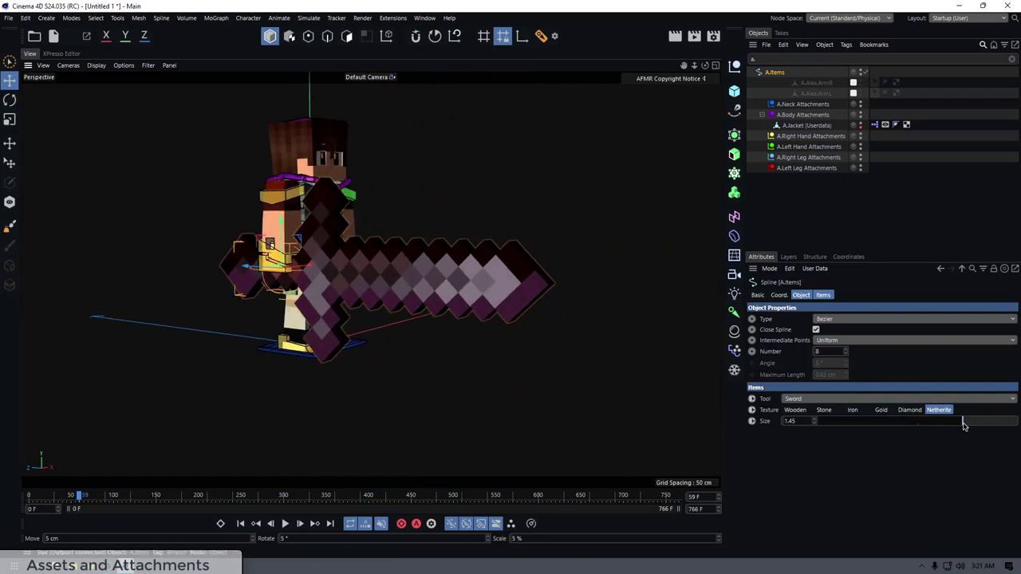
pyautogui.moveTo(963, 425); pyautogui.dragTo(923, 427)
# - Select the sword mesh, select polygons along its blade and guard, and try Extrude on them
pyautogui.click(490, 263)
pyautogui.keyDown('alt'); pyautogui.moveTo(490, 262); pyautogui.dragTo(298, 260); pyautogui.keyUp('alt')
pyautogui.scroll(5, 348, 267)
pyautogui.click(369, 274)
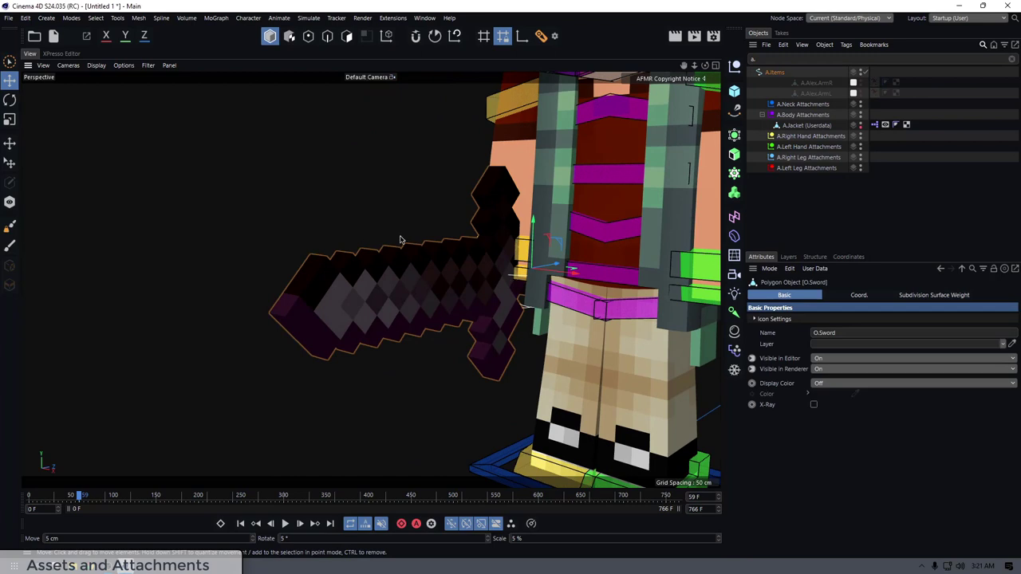
pyautogui.click(346, 37)
pyautogui.keyDown('alt'); pyautogui.moveTo(395, 206); pyautogui.dragTo(365, 212); pyautogui.keyUp('alt')
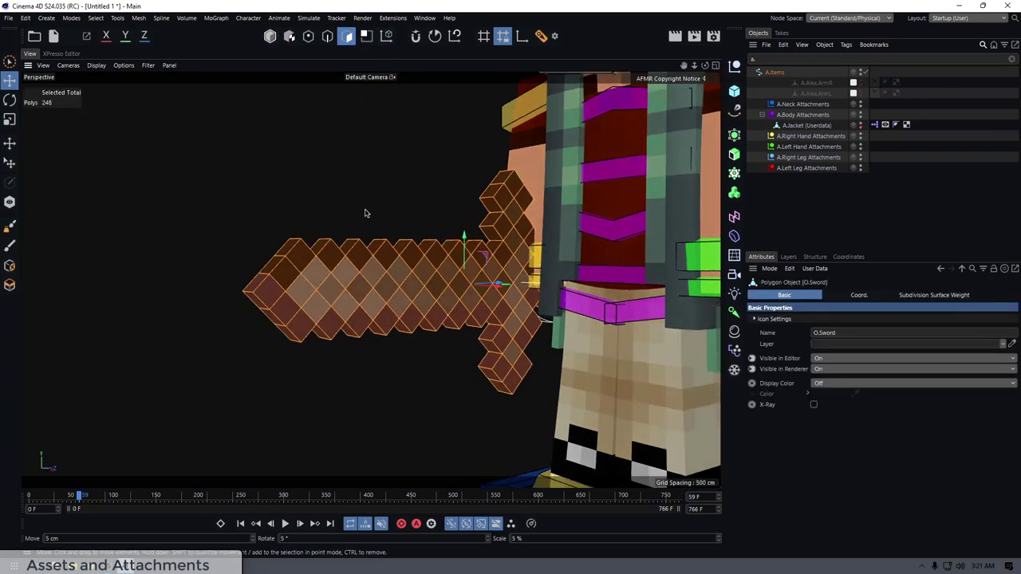
pyautogui.press('space')
pyautogui.moveTo(304, 291)
pyautogui.mouseDown()
pyautogui.moveTo(372, 300)
pyautogui.moveTo(343, 286)
pyautogui.moveTo(479, 283)
pyautogui.moveTo(353, 326)
pyautogui.moveTo(185, 290)
pyautogui.moveTo(234, 228)
pyautogui.moveTo(489, 263)
pyautogui.moveTo(472, 266)
pyautogui.moveTo(493, 231)
pyautogui.mouseUp()
pyautogui.keyDown('shift'); pyautogui.click(488, 264); pyautogui.keyUp('shift')
pyautogui.scroll(-5, 456, 239)
pyautogui.keyDown('alt'); pyautogui.moveTo(351, 269); pyautogui.dragTo(422, 256); pyautogui.keyUp('alt')
pyautogui.press('d')
pyautogui.click(270, 38)
# - Parent A.Items under A.Right Hand Attachments
pyautogui.click(474, 189)
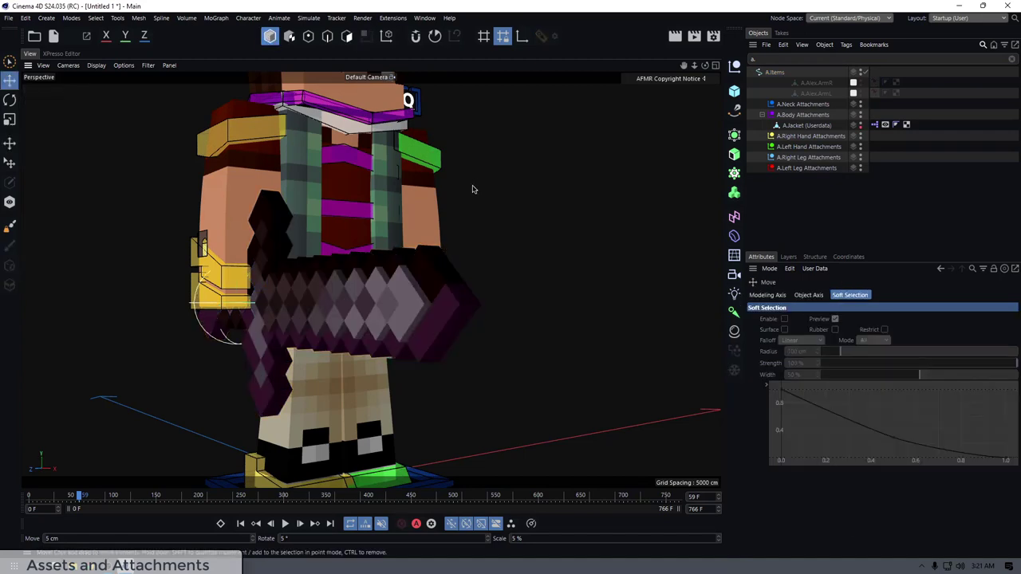
pyautogui.keyDown('alt'); pyautogui.moveTo(474, 190); pyautogui.dragTo(351, 186); pyautogui.keyUp('alt')
pyautogui.click(774, 72)
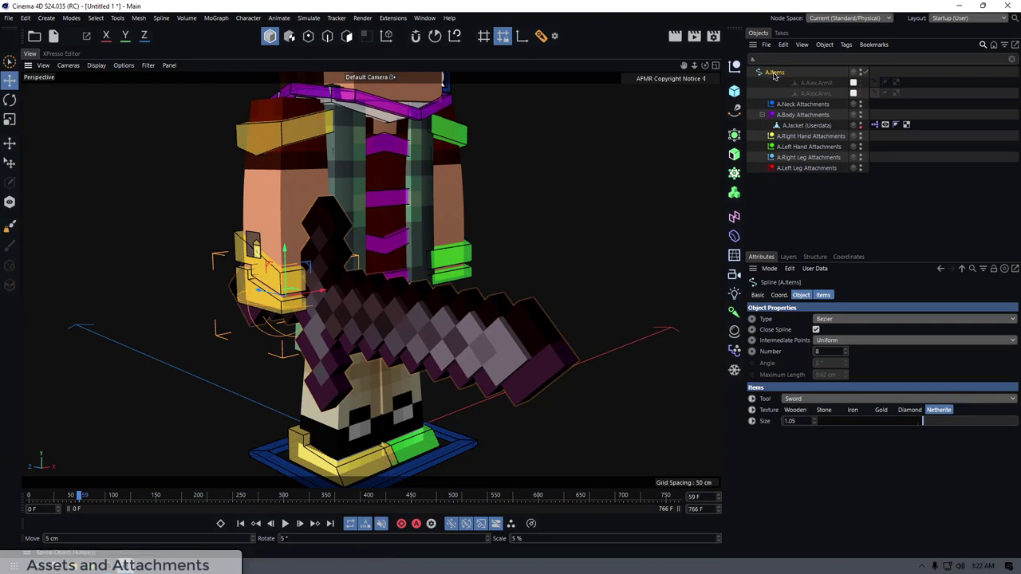
pyautogui.moveTo(792, 138); pyautogui.dragTo(791, 136)
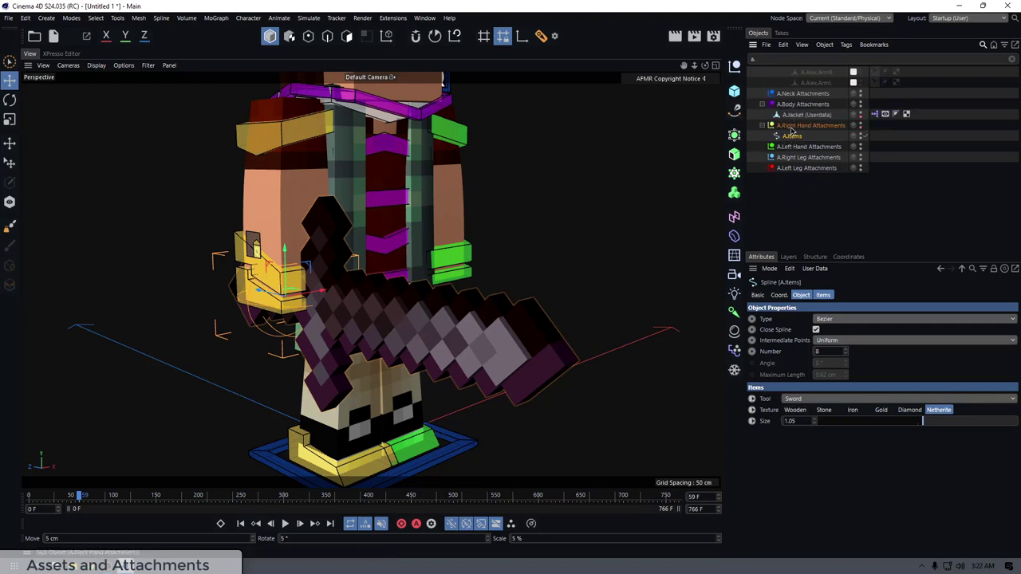
# - Test the attached sword by raising the right hand controller forward, and undo the move
pyautogui.click(496, 178)
pyautogui.keyDown('alt'); pyautogui.moveTo(447, 182); pyautogui.dragTo(353, 186); pyautogui.keyUp('alt')
pyautogui.click(282, 301)
pyautogui.keyDown('alt'); pyautogui.moveTo(282, 301); pyautogui.dragTo(370, 187); pyautogui.keyUp('alt')
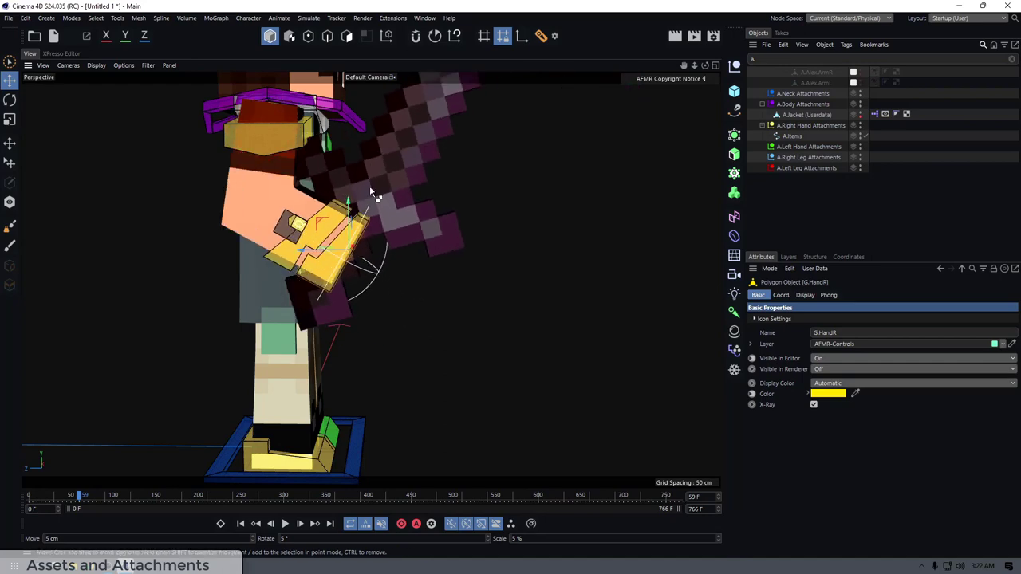
pyautogui.hotkey('ctrl', 'z')
# - Test the sword with a rotation of the right shoulder controller, and undo the rotation
pyautogui.click(437, 188)
pyautogui.keyDown('alt'); pyautogui.moveTo(437, 188); pyautogui.dragTo(305, 151); pyautogui.keyUp('alt')
pyautogui.click(313, 139)
pyautogui.keyDown('alt'); pyautogui.moveTo(313, 139); pyautogui.dragTo(260, 198, button='middle'); pyautogui.keyUp('alt')
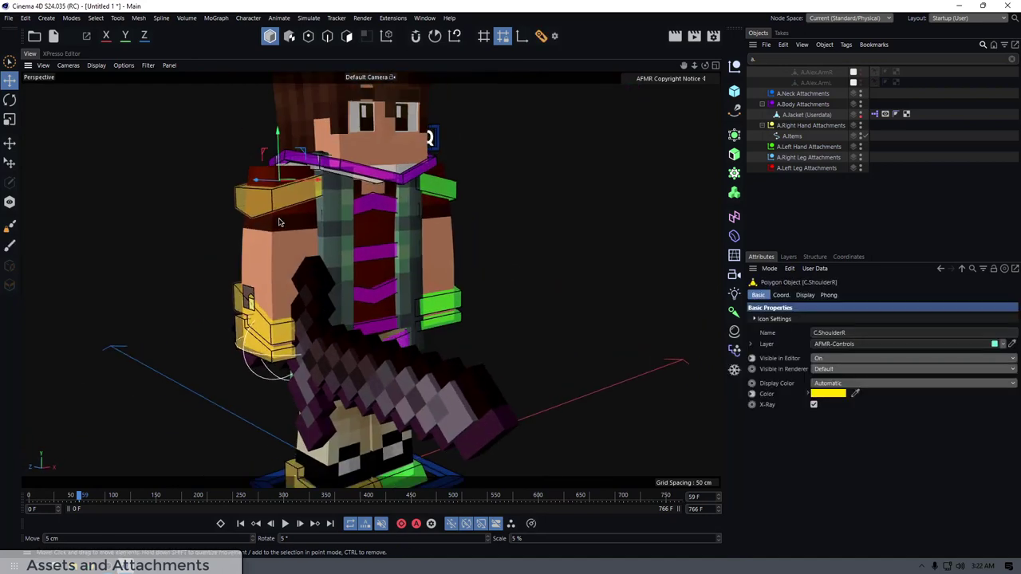
pyautogui.press('r')
pyautogui.moveTo(270, 196)
pyautogui.mouseDown()
pyautogui.moveTo(295, 182)
pyautogui.moveTo(310, 205)
pyautogui.moveTo(253, 194)
pyautogui.moveTo(275, 191)
pyautogui.mouseUp()
pyautogui.hotkey('ctrl', 'z')
# - Try further poses on the right arm's controllers to check how the sword follows, undoing each one
pyautogui.click(184, 130)
pyautogui.keyDown('alt'); pyautogui.moveTo(375, 203); pyautogui.dragTo(321, 221); pyautogui.keyUp('alt')
pyautogui.click(364, 250)
pyautogui.moveTo(364, 252); pyautogui.dragTo(292, 216)
pyautogui.hotkey('ctrl', 'z')
pyautogui.click(199, 177)
pyautogui.keyDown('alt'); pyautogui.moveTo(198, 177); pyautogui.dragTo(325, 276); pyautogui.keyUp('alt')
pyautogui.click(336, 265)
pyautogui.press('e')
pyautogui.hotkey('ctrl', 'z')
# - Move the right hand controller outward and upward to show the sword following, and undo the moves
pyautogui.click(522, 271)
pyautogui.keyDown('alt'); pyautogui.moveTo(521, 271); pyautogui.dragTo(537, 350, button='middle'); pyautogui.keyUp('alt')
pyautogui.scroll(-2, 365, 241)
pyautogui.keyDown('alt'); pyautogui.moveTo(366, 241); pyautogui.dragTo(313, 249); pyautogui.keyUp('alt')
pyautogui.click(286, 327)
pyautogui.moveTo(319, 337); pyautogui.dragTo(326, 336)
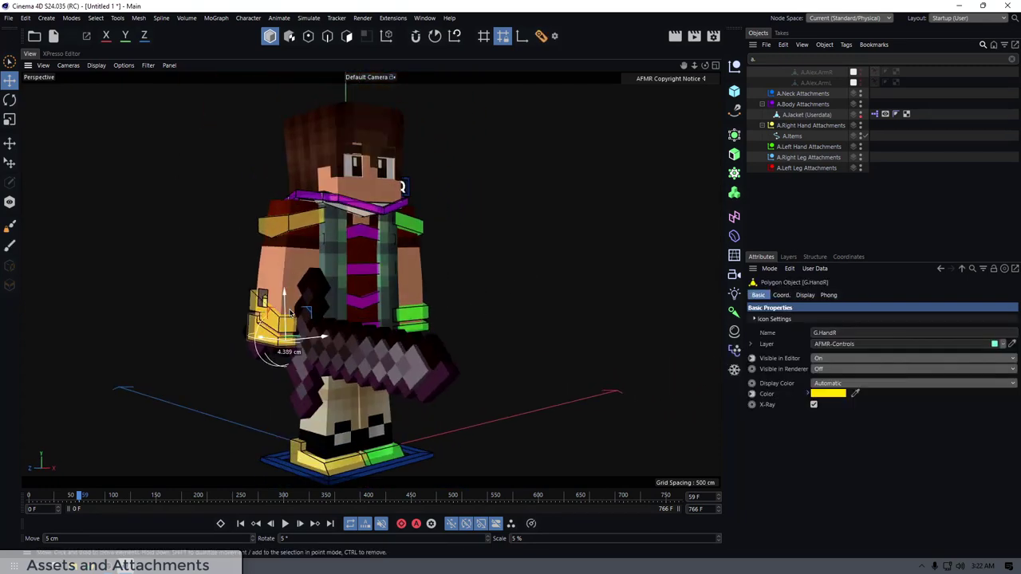
pyautogui.moveTo(197, 282); pyautogui.dragTo(208, 273)
pyautogui.hotkey('ctrl', 'z')
# - Try rotating the right hand controller with the sword attached, and undo the rotation
pyautogui.click(208, 274)
pyautogui.scroll(5, 265, 307)
pyautogui.keyDown('alt'); pyautogui.moveTo(265, 307); pyautogui.dragTo(291, 263); pyautogui.keyUp('alt')
pyautogui.press('r')
pyautogui.hotkey('ctrl', 'z')
pyautogui.moveTo(300, 275); pyautogui.dragTo(189, 212)
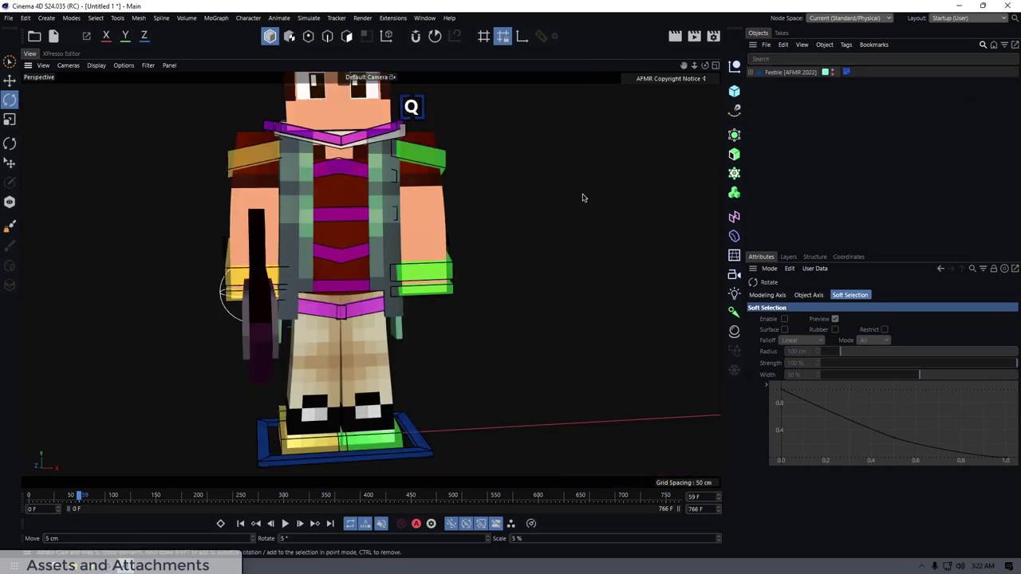
# - Make the AFMR-Mesh layer selectable in the layer list and select the character's arms mesh
pyautogui.keyDown('alt'); pyautogui.moveTo(583, 198); pyautogui.dragTo(444, 209); pyautogui.keyUp('alt')
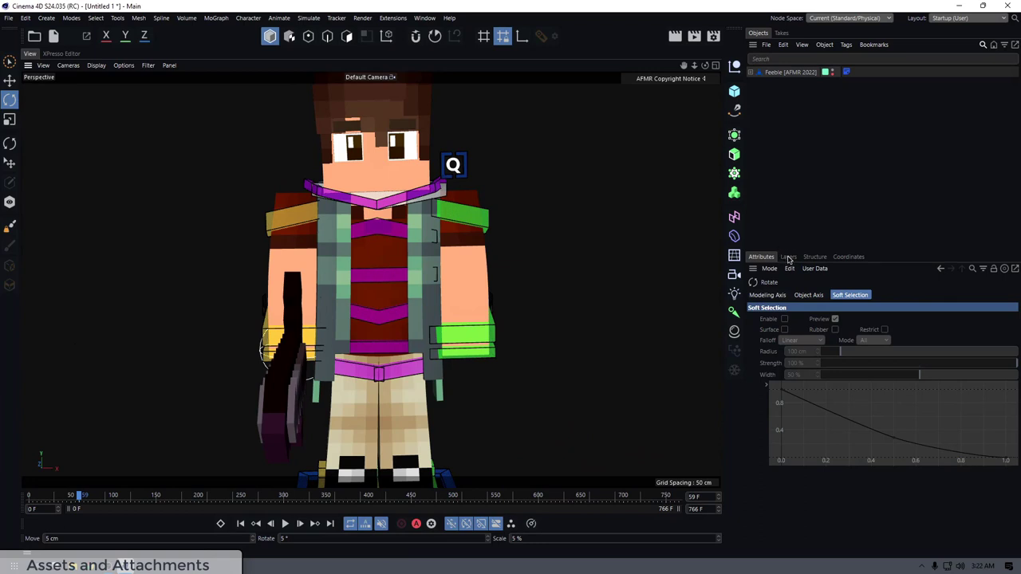
pyautogui.click(788, 257)
pyautogui.click(771, 257)
pyautogui.click(785, 256)
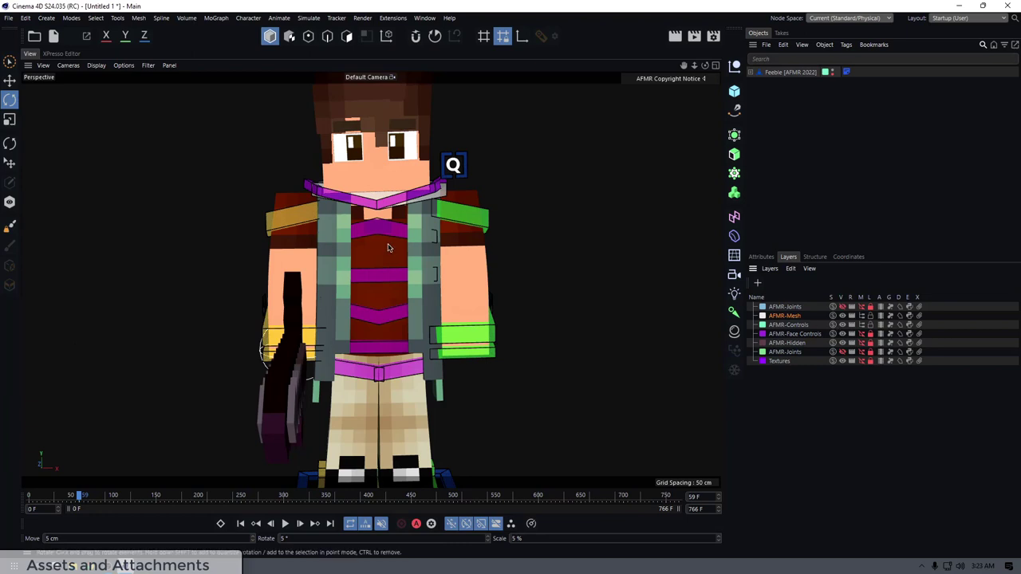
pyautogui.click(468, 261)
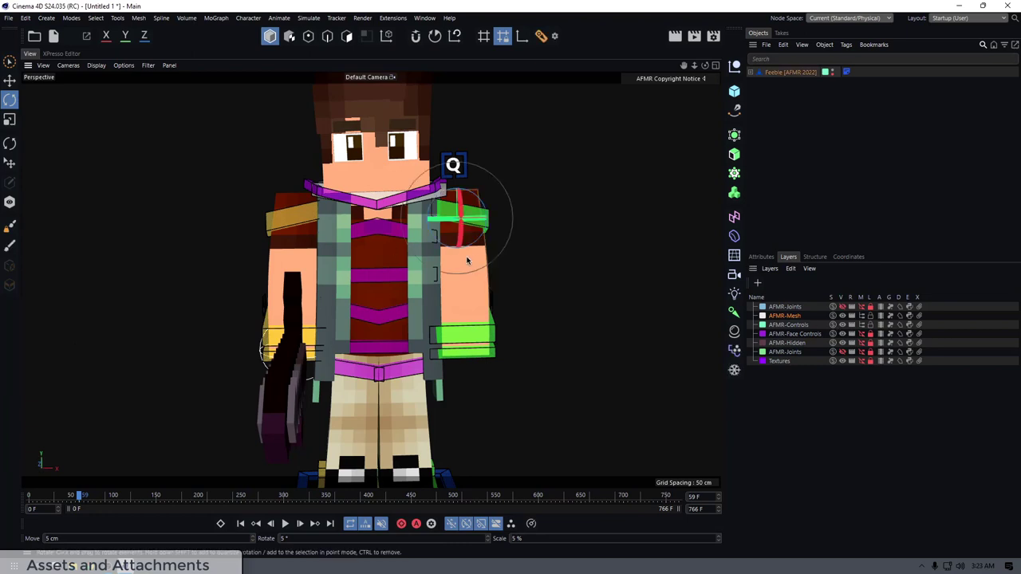
# - Loop-select the polygon rings around the sleeve ends on both arms
pyautogui.click(347, 36)
pyautogui.press('u')
pyautogui.press('l')
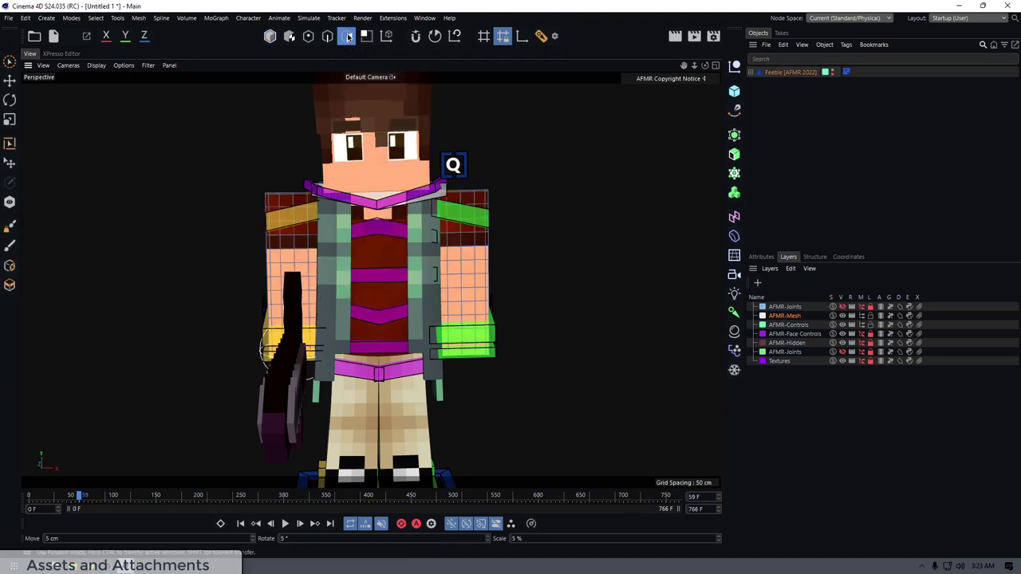
pyautogui.click(268, 245)
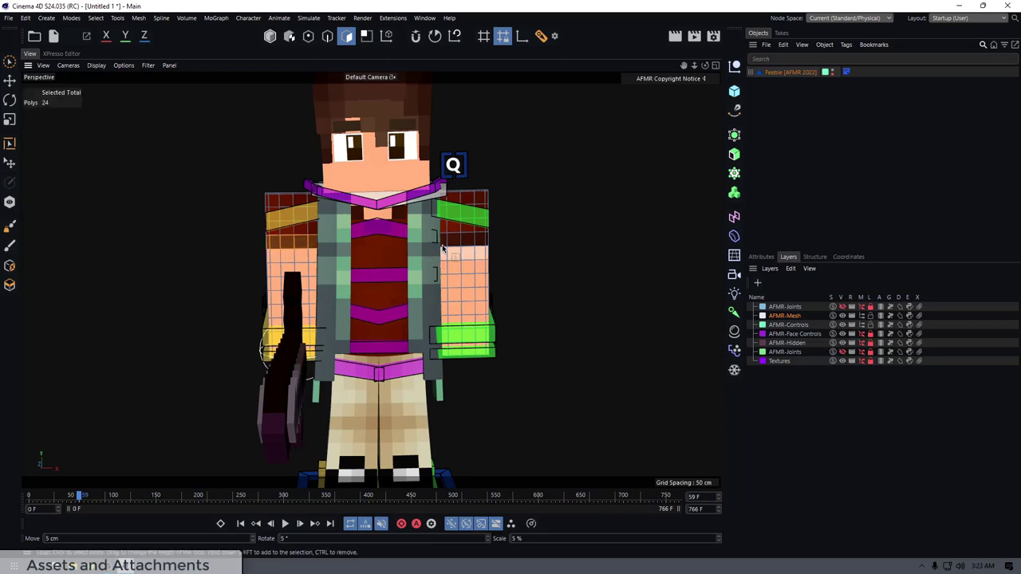
pyautogui.keyDown('alt'); pyautogui.moveTo(287, 239); pyautogui.dragTo(323, 233); pyautogui.keyUp('alt')
# - Extrude the selected sleeve rings outward by 1.9 cm and return to object editing with the Move tool
pyautogui.press('d')
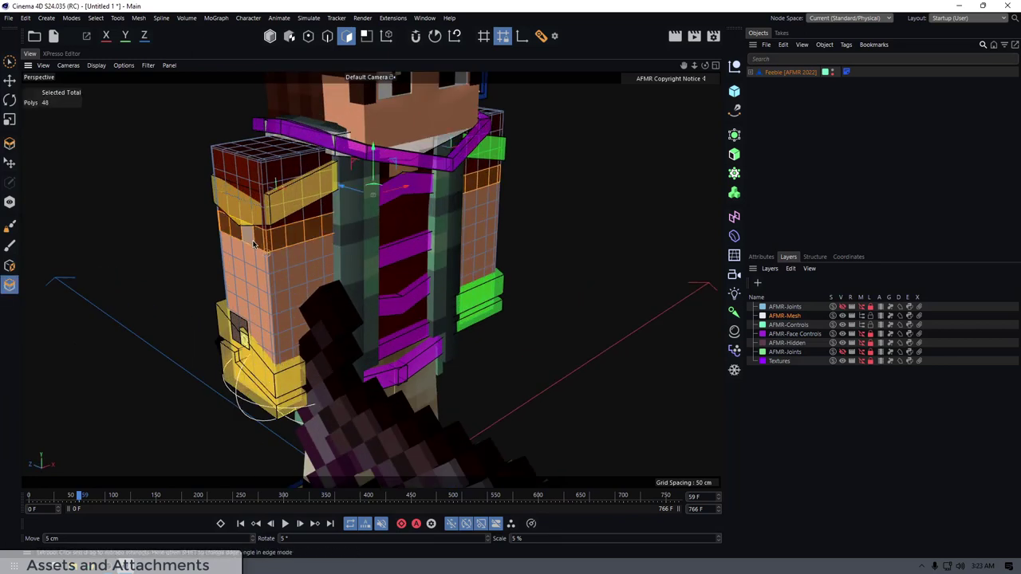
pyautogui.moveTo(242, 225)
pyautogui.mouseDown()
pyautogui.moveTo(271, 224)
pyautogui.moveTo(252, 240)
pyautogui.mouseUp()
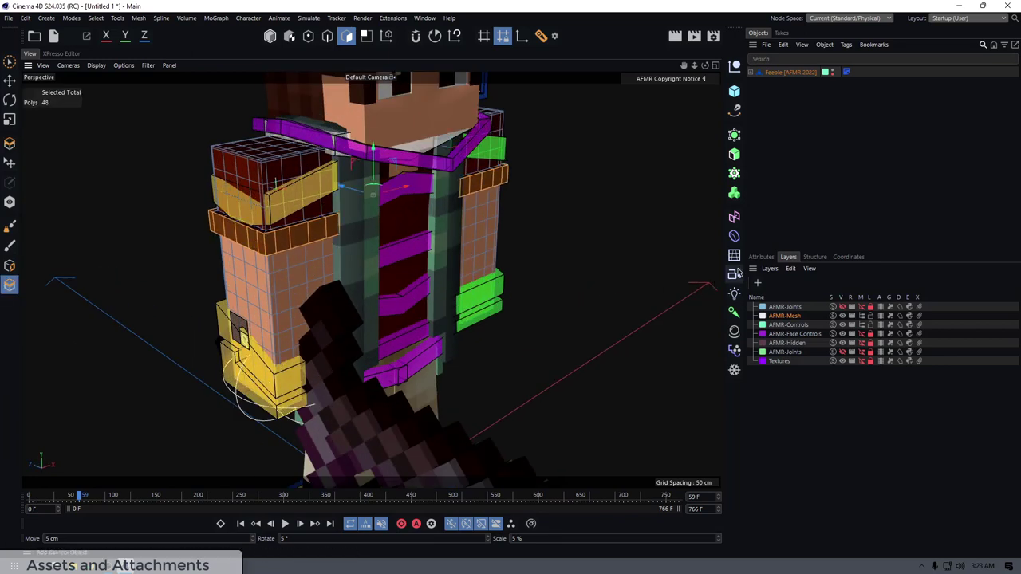
pyautogui.click(761, 257)
pyautogui.keyDown('alt'); pyautogui.moveTo(346, 201); pyautogui.dragTo(289, 237); pyautogui.keyUp('alt')
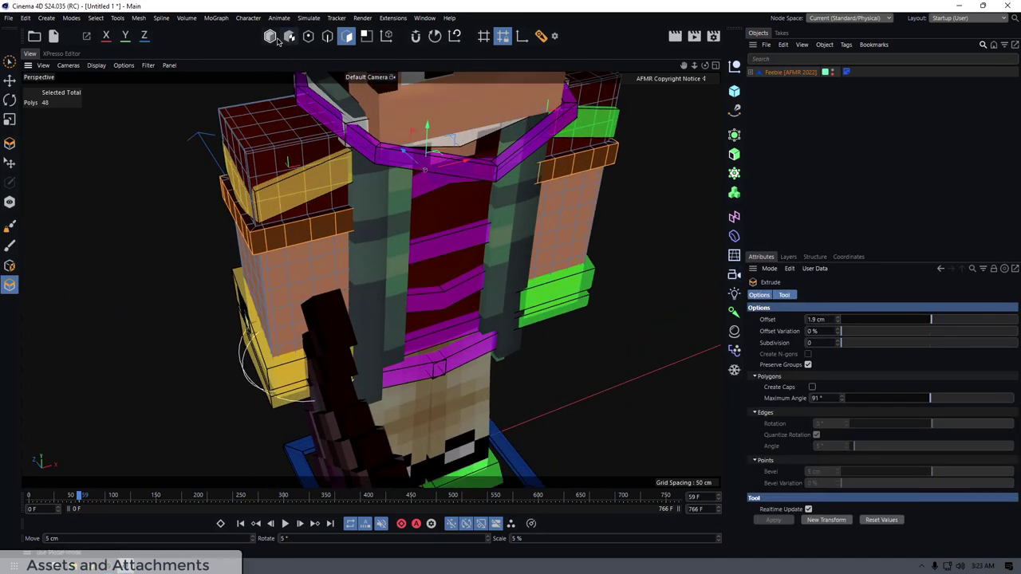
pyautogui.click(272, 36)
pyautogui.click(10, 80)
pyautogui.click(134, 152)
# - Test the edited arm by raising the right hand controller, and undo the move
pyautogui.keyDown('alt'); pyautogui.moveTo(191, 208); pyautogui.dragTo(297, 179); pyautogui.keyUp('alt')
pyautogui.scroll(-5, 297, 179)
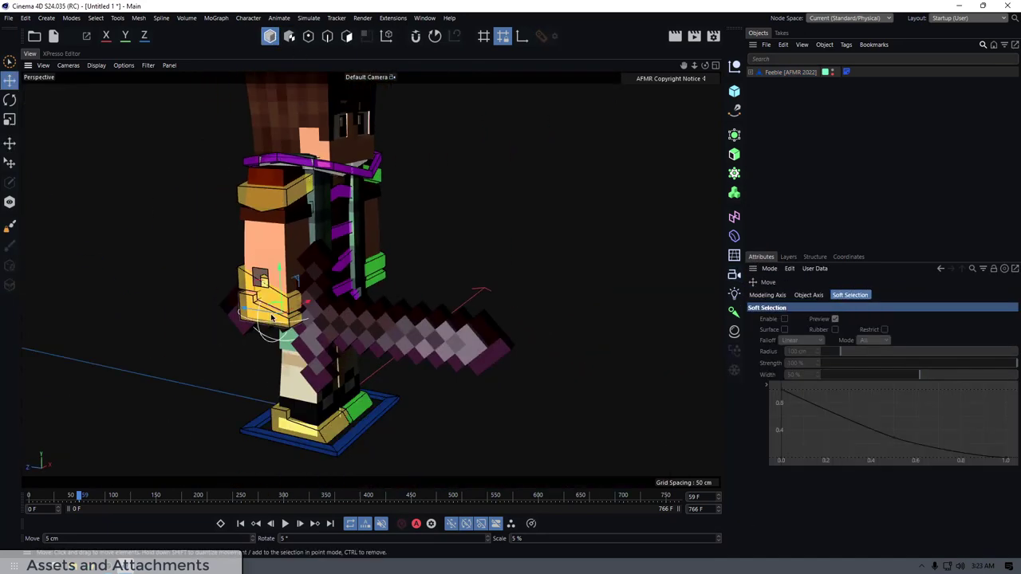
pyautogui.click(268, 308)
pyautogui.moveTo(320, 289); pyautogui.dragTo(339, 215)
pyautogui.hotkey('ctrl', 'z')
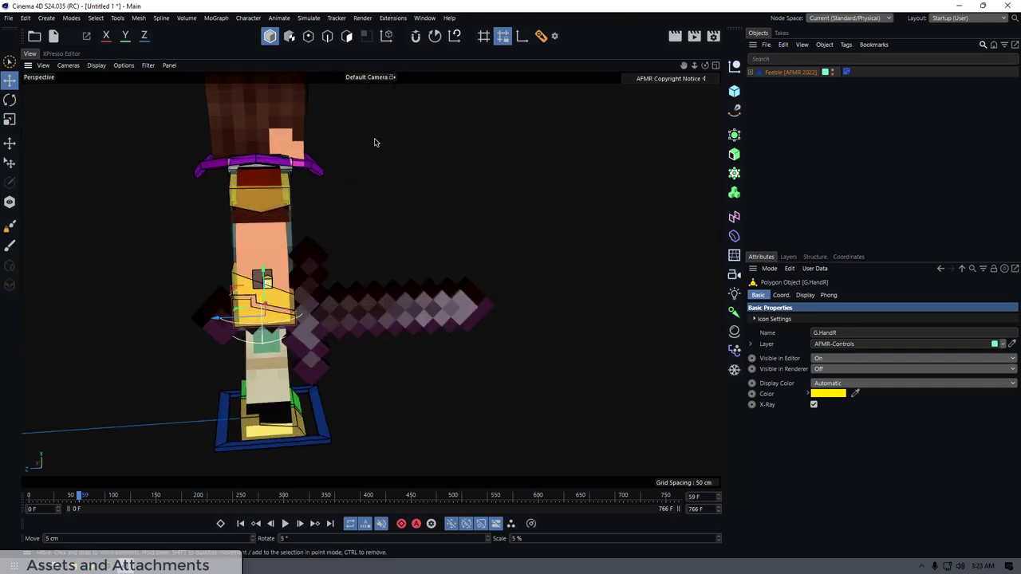
# - Pose the right hand controller once more from a front angle, and undo the recent changes
pyautogui.click(376, 142)
pyautogui.keyDown('alt'); pyautogui.moveTo(375, 141); pyautogui.dragTo(274, 164); pyautogui.keyUp('alt')
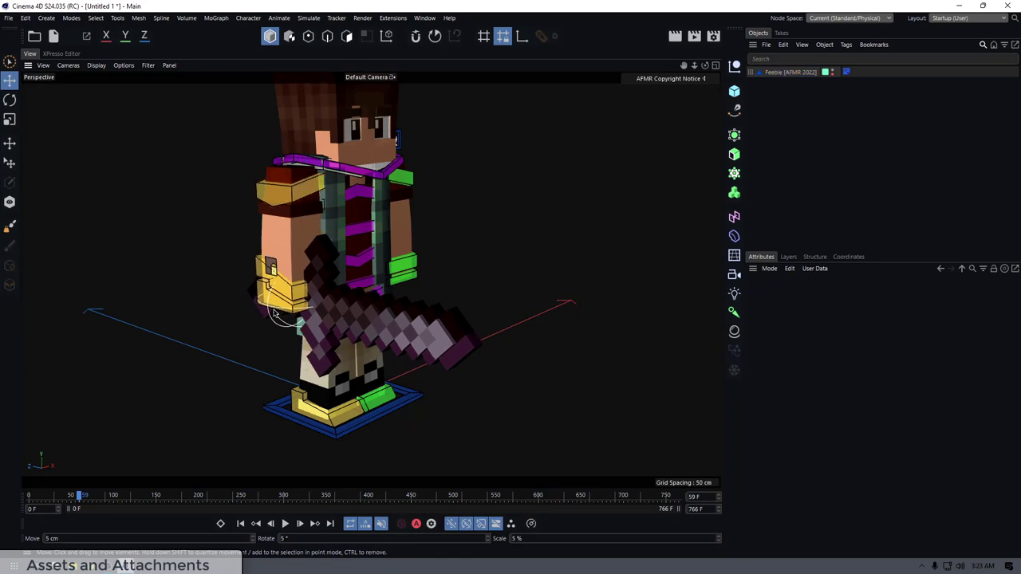
pyautogui.click(275, 304)
pyautogui.moveTo(273, 271); pyautogui.dragTo(209, 216)
pyautogui.hotkey('ctrl', 'z')
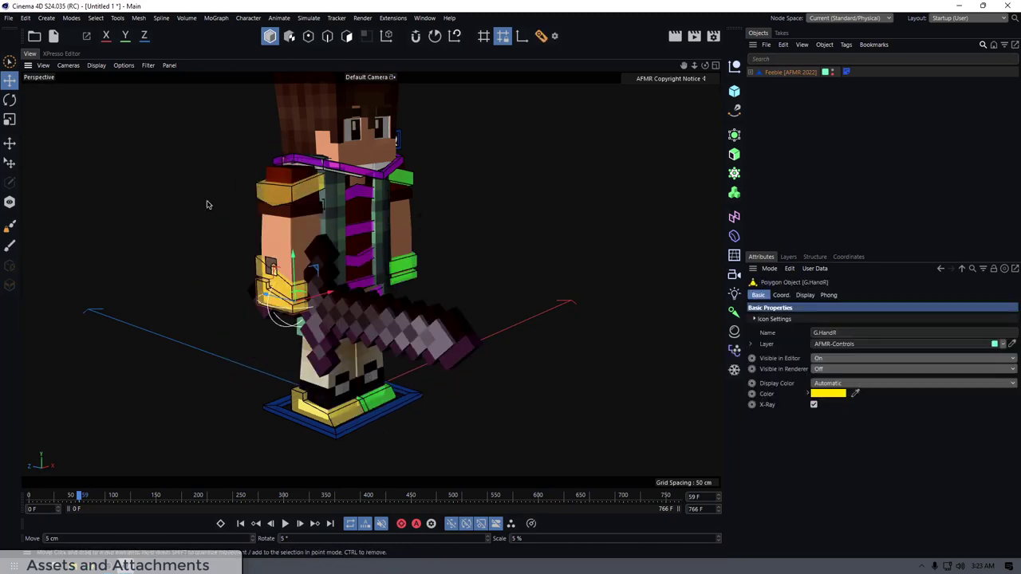
pyautogui.hotkey('ctrl', 'z')
pyautogui.keyDown('alt'); pyautogui.moveTo(359, 215); pyautogui.dragTo(260, 226); pyautogui.keyUp('alt')
pyautogui.hotkey('ctrl', 'z')
pyautogui.hotkey('ctrl', 'z')
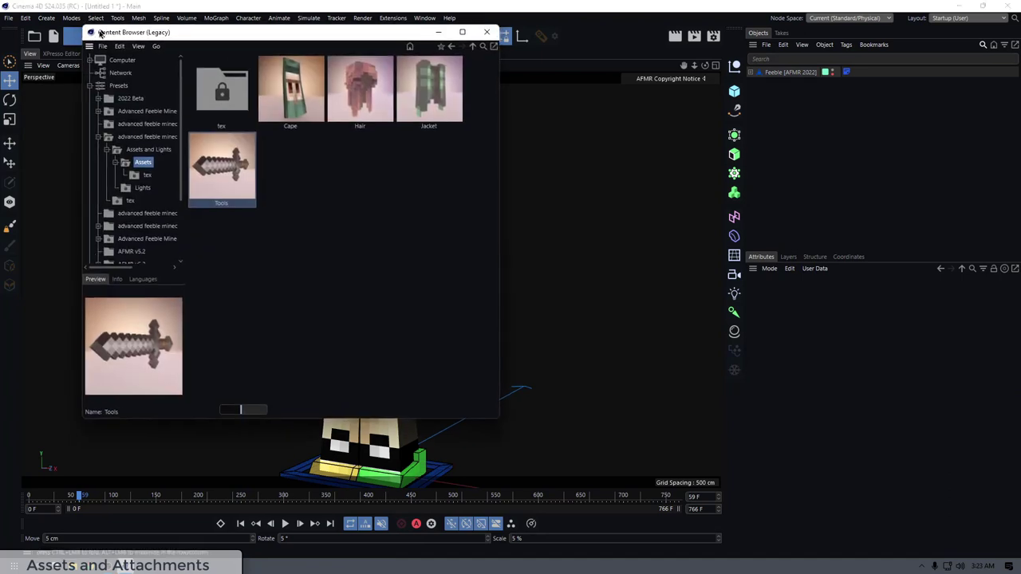
# - Open the Lights folder of the Assets and Lights presets and select the Lightroom Show preset
pyautogui.moveTo(133, 31); pyautogui.dragTo(106, 55)
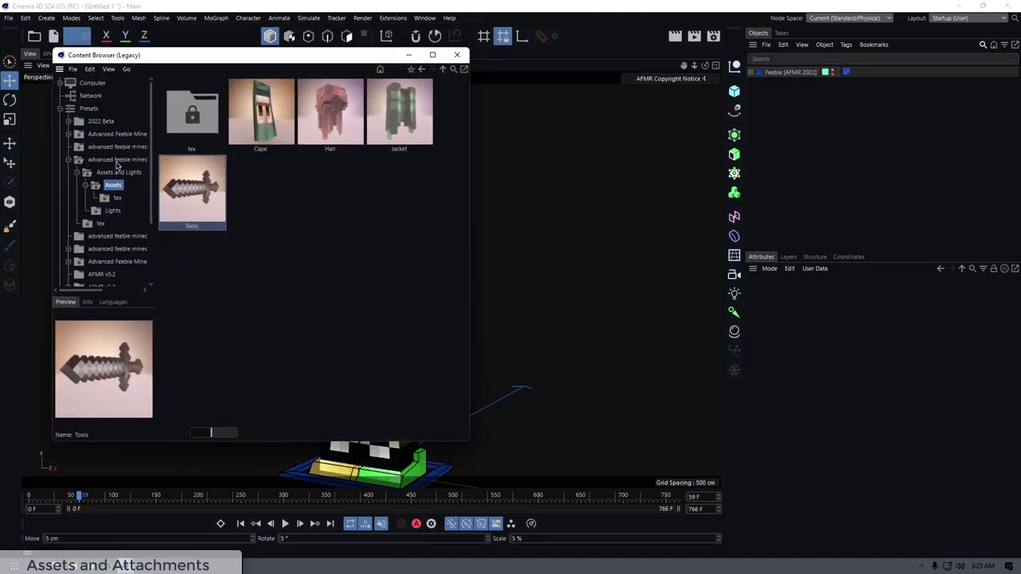
pyautogui.click(443, 69)
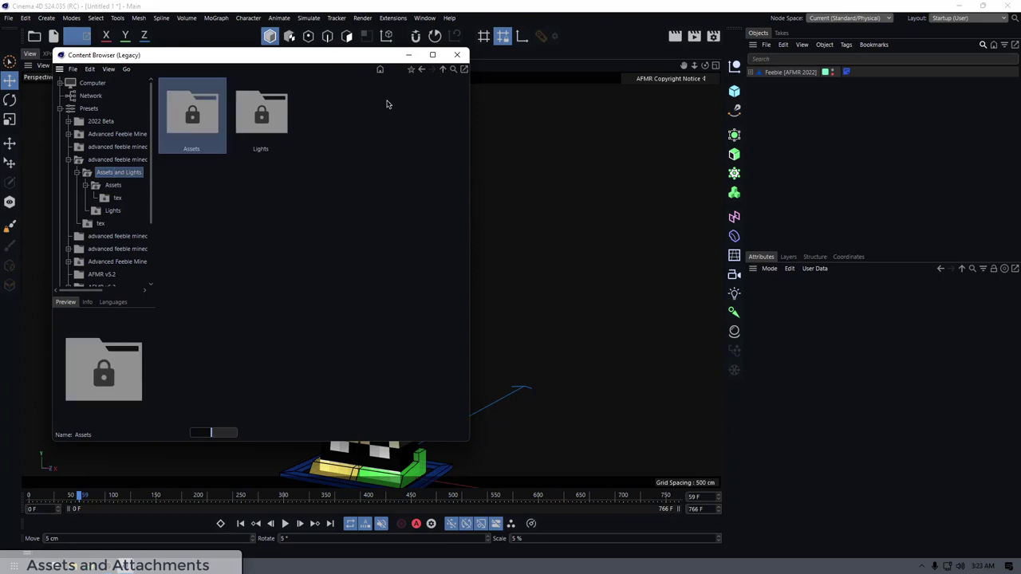
pyautogui.doubleClick(273, 120)
pyautogui.click(223, 150)
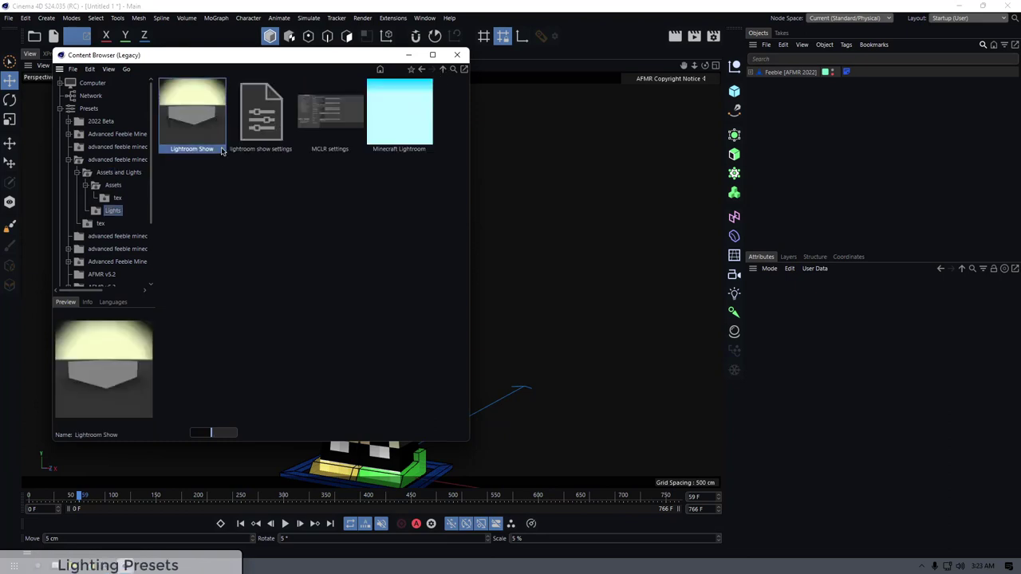
# - Load the Lightroom Show lighting preset and its lightroom show settings into the scene
pyautogui.doubleClick(199, 112)
pyautogui.click(255, 134)
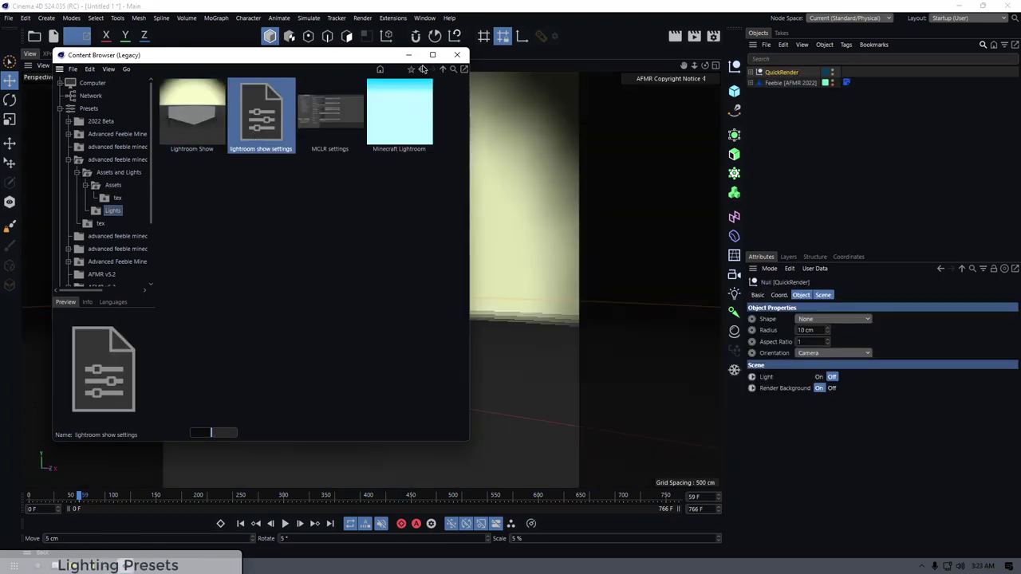
pyautogui.click(408, 57)
# - Frame the character against the lightroom backdrop and render the view
pyautogui.scroll(5, 381, 223)
pyautogui.scroll(-2, 381, 221)
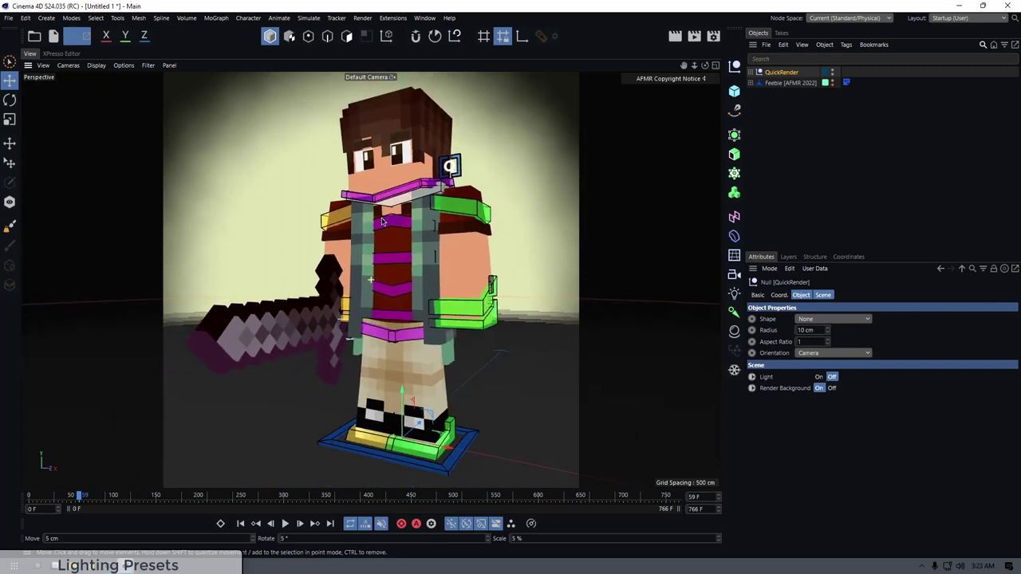
pyautogui.scroll(3, 382, 221)
pyautogui.scroll(-2, 378, 216)
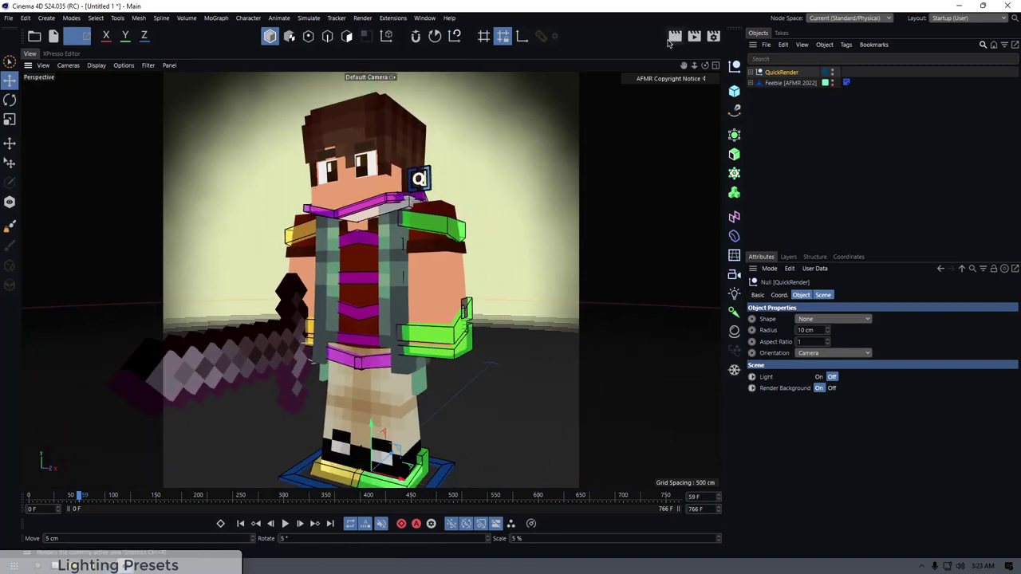
pyautogui.click(674, 36)
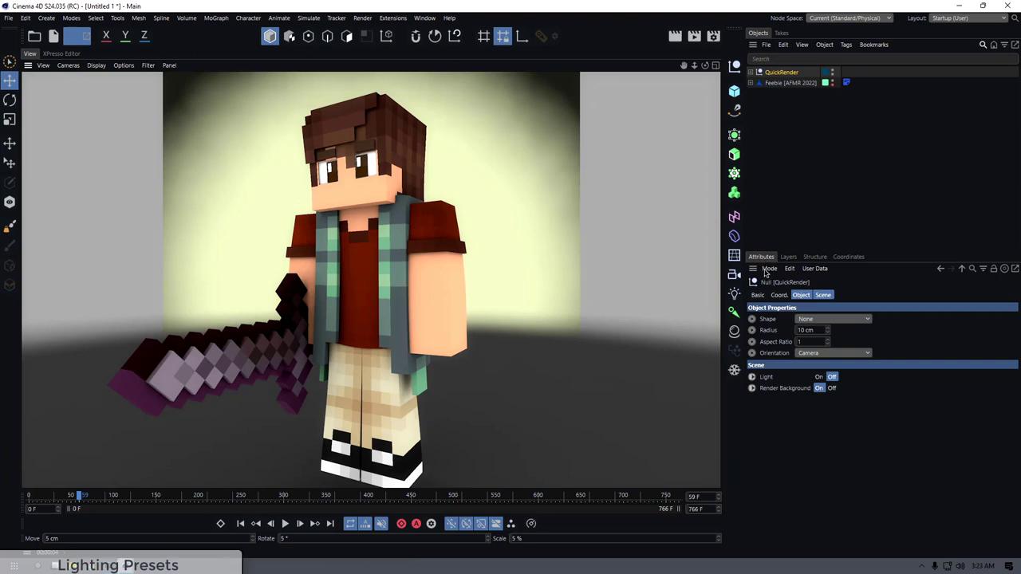
# - Make the Set Hidden layer visible in the managers and unlock it
pyautogui.click(788, 257)
pyautogui.click(861, 379)
pyautogui.click(871, 380)
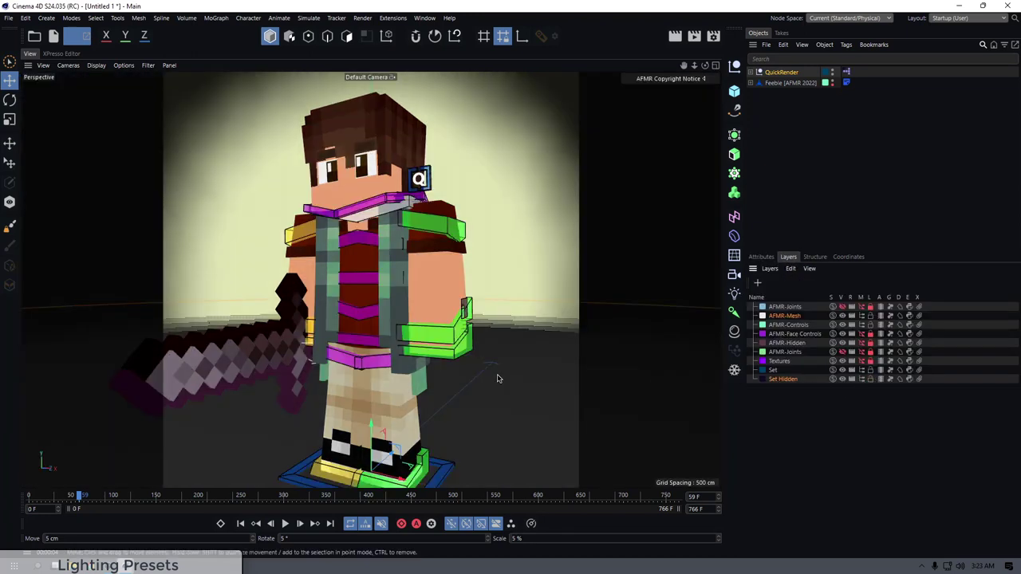
# - Recolor the light knot of the Background material's color gradient to pink, with hue 295° and saturation 16%
pyautogui.hotkey('shift', 'F2')
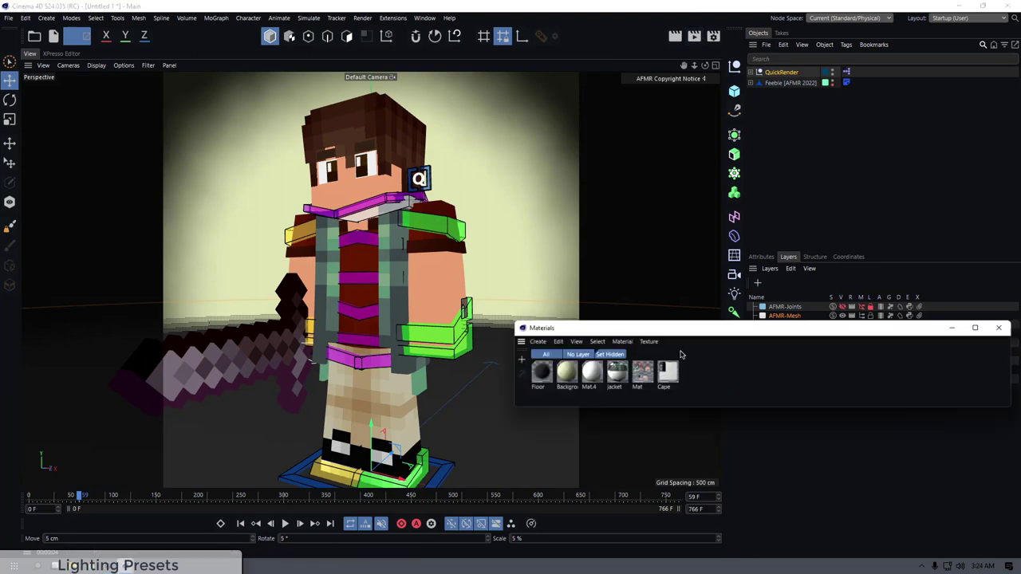
pyautogui.moveTo(642, 329); pyautogui.dragTo(605, 289)
pyautogui.doubleClick(529, 343)
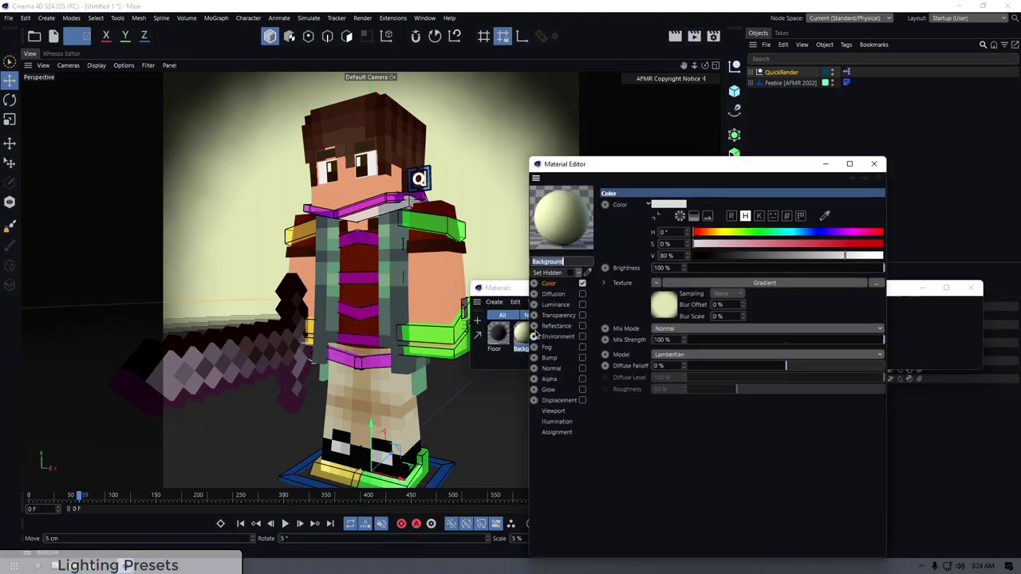
pyautogui.click(667, 315)
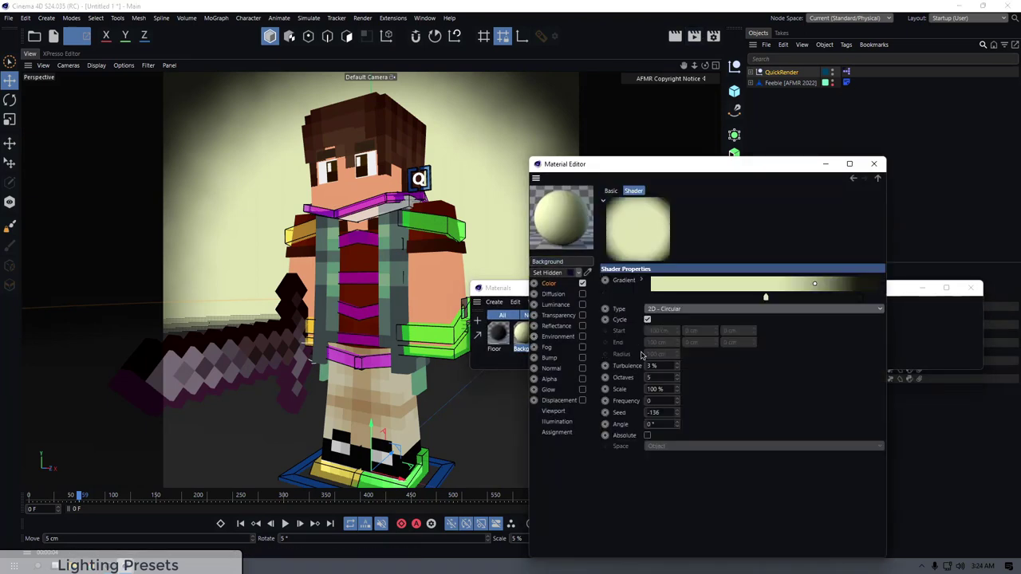
pyautogui.doubleClick(765, 297)
pyautogui.moveTo(723, 313)
pyautogui.mouseDown()
pyautogui.moveTo(841, 312)
pyautogui.moveTo(727, 321)
pyautogui.mouseUp()
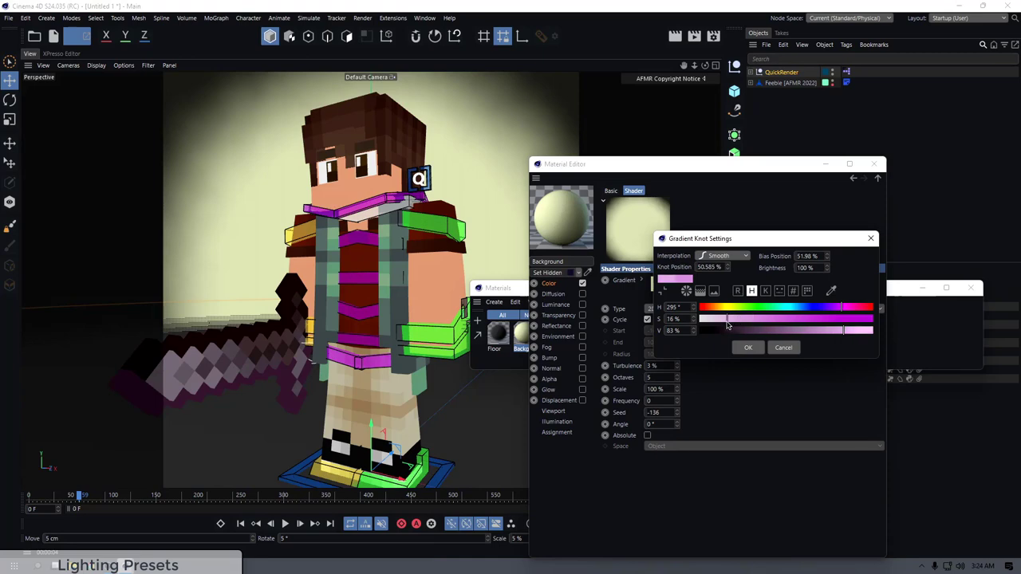
pyautogui.click(745, 345)
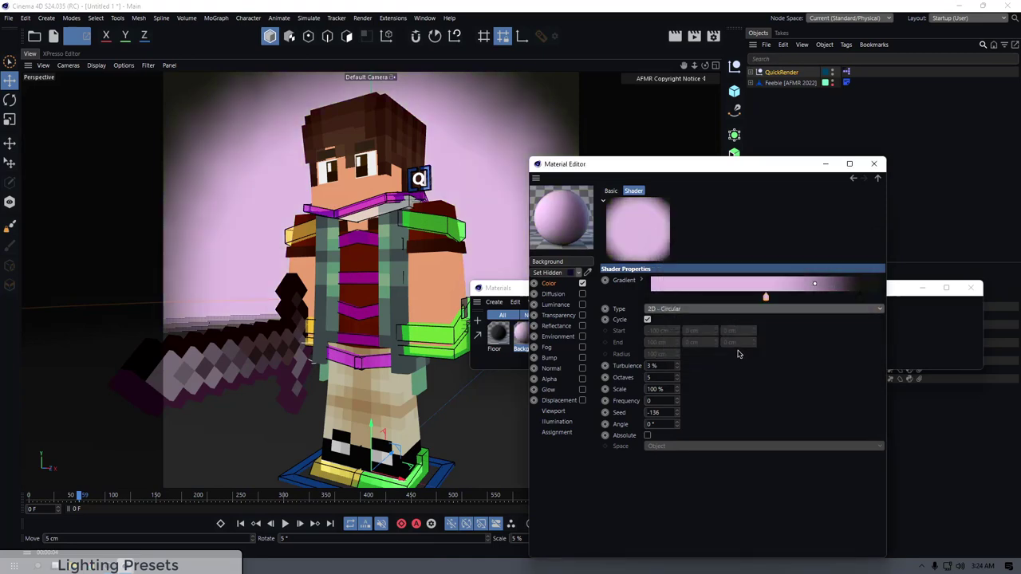
# - Rework the Background gradient's light knot into a warm tan with hue 31° and saturation 32%
pyautogui.doubleClick(766, 297)
pyautogui.moveTo(727, 312); pyautogui.dragTo(735, 322)
pyautogui.click(747, 351)
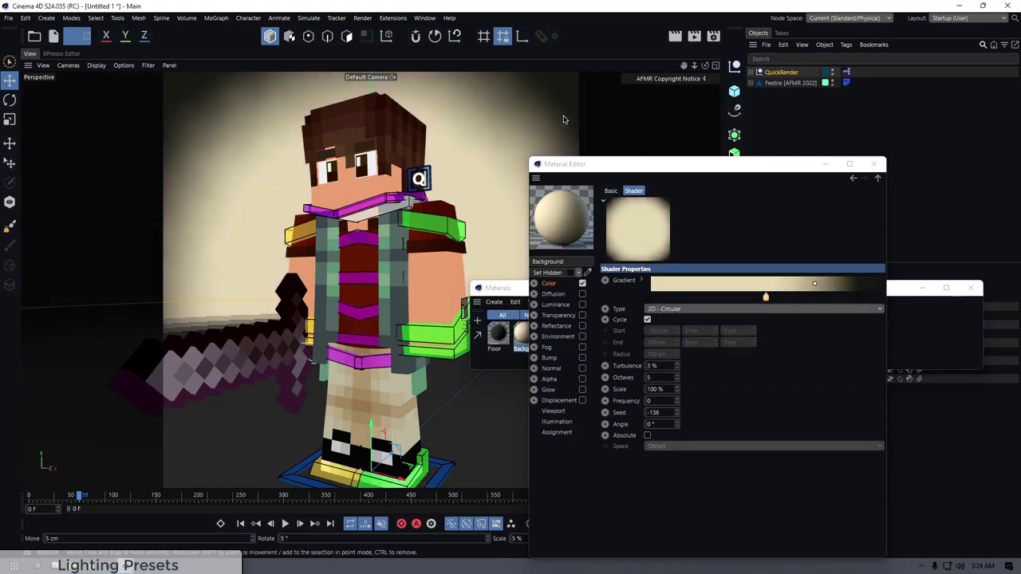
pyautogui.doubleClick(766, 297)
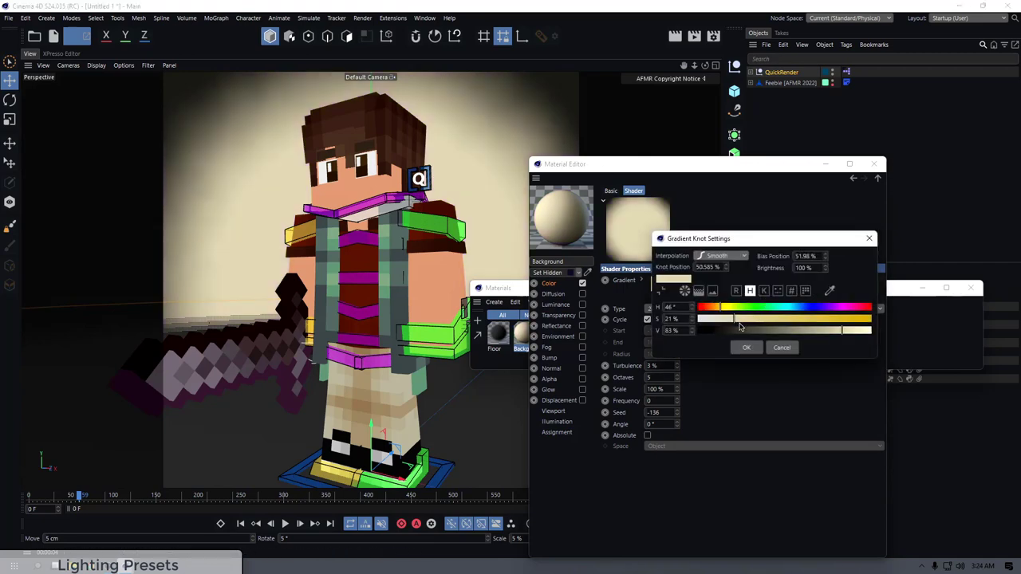
pyautogui.moveTo(726, 311); pyautogui.dragTo(755, 320)
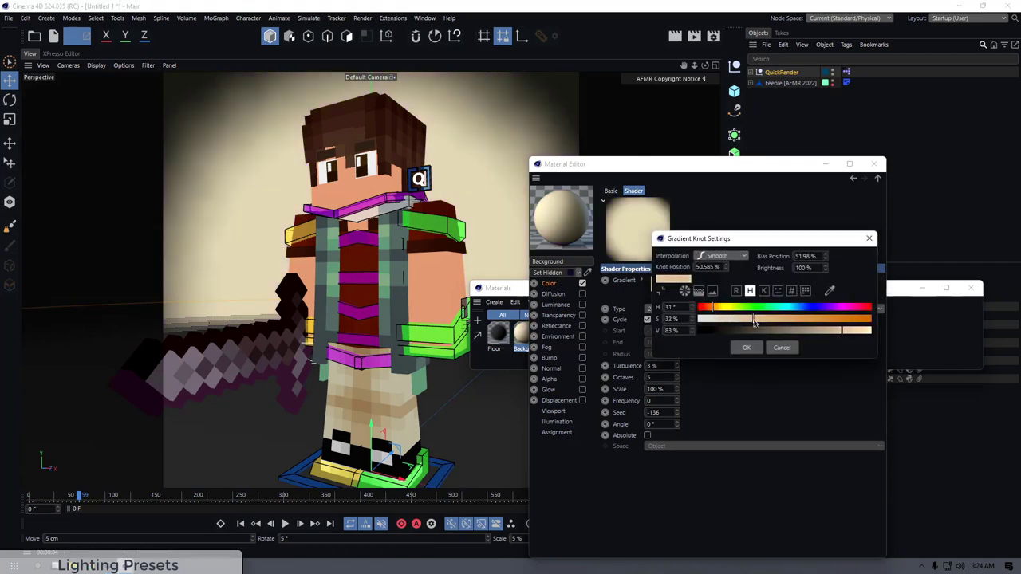
pyautogui.click(746, 347)
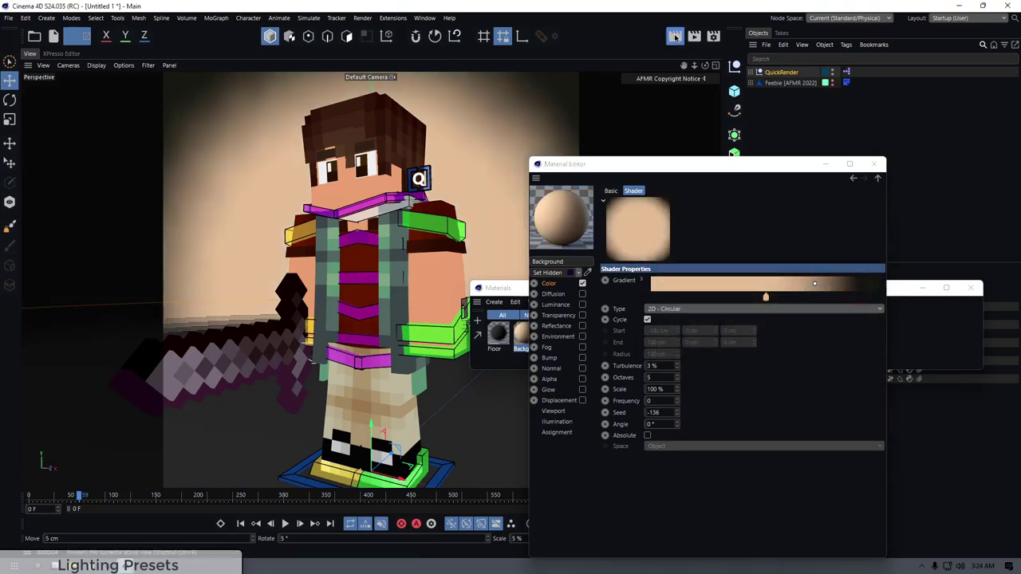
# - Render the view with the recolored backdrop, closing the Material Editor and Materials windows
pyautogui.click(675, 36)
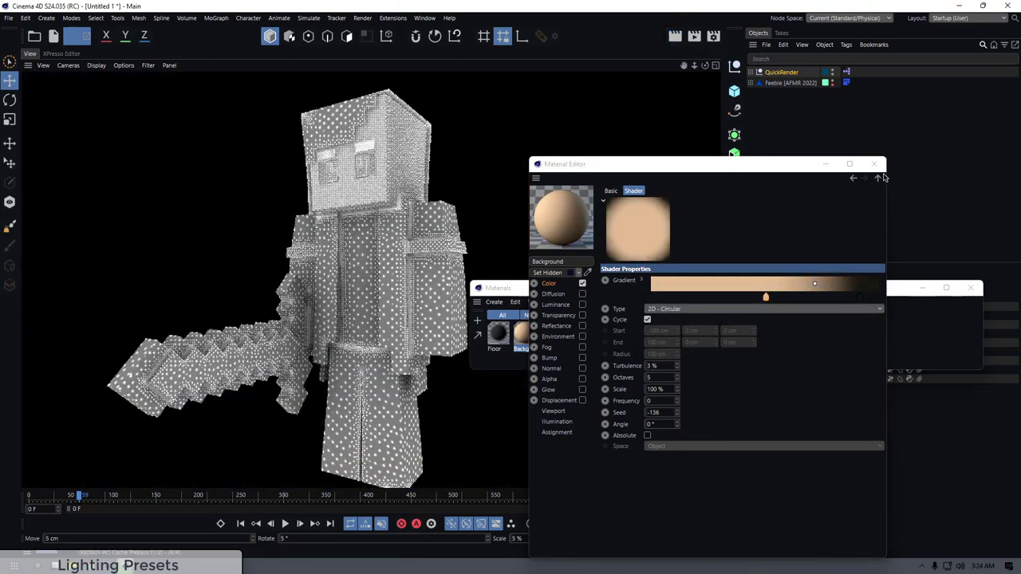
pyautogui.click(874, 164)
pyautogui.click(969, 288)
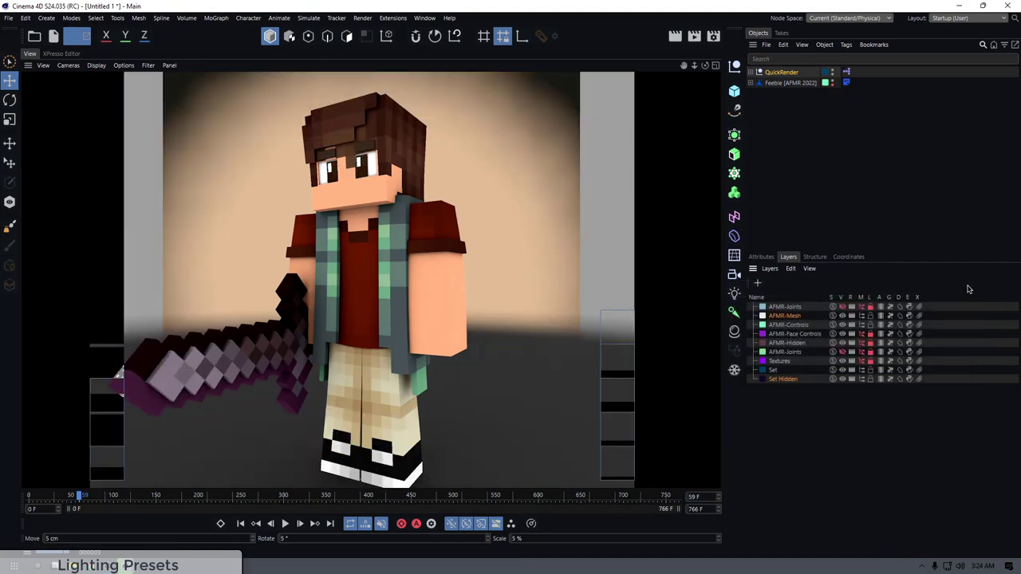
pyautogui.click(307, 158)
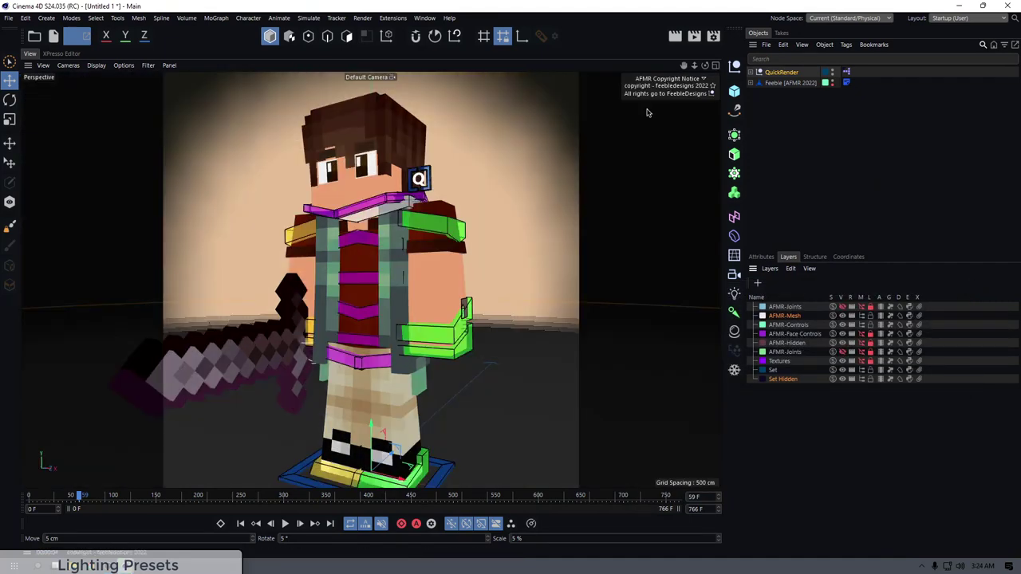
# - Set the output size of the lightroom show settings to 1920 × 1080 pixels
pyautogui.click(713, 35)
pyautogui.moveTo(634, 35); pyautogui.dragTo(350, 267)
pyautogui.moveTo(461, 268); pyautogui.dragTo(522, 156)
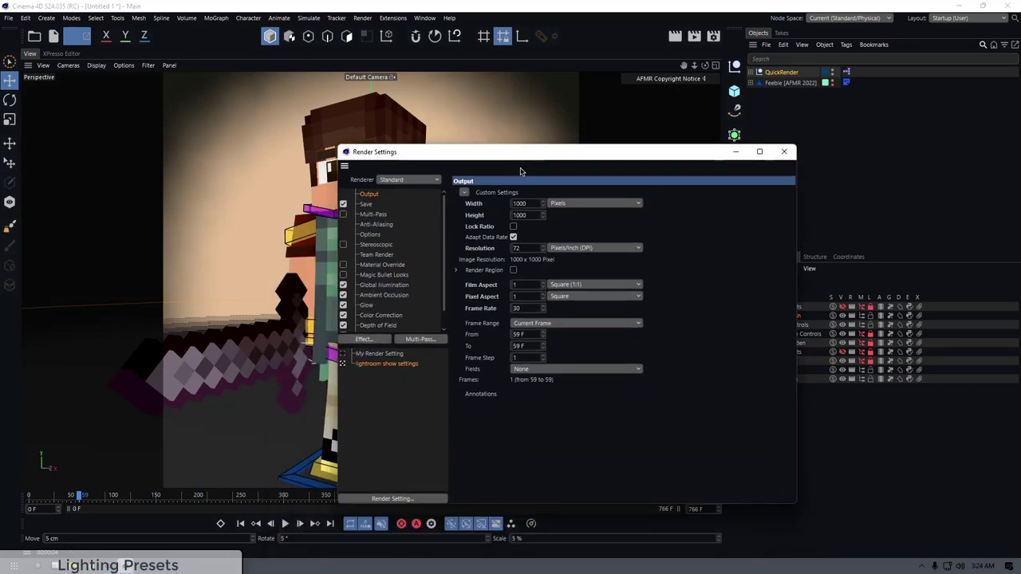
pyautogui.doubleClick(520, 214)
pyautogui.moveTo(536, 204); pyautogui.dragTo(488, 199)
pyautogui.write('1920')
pyautogui.press('Tab')
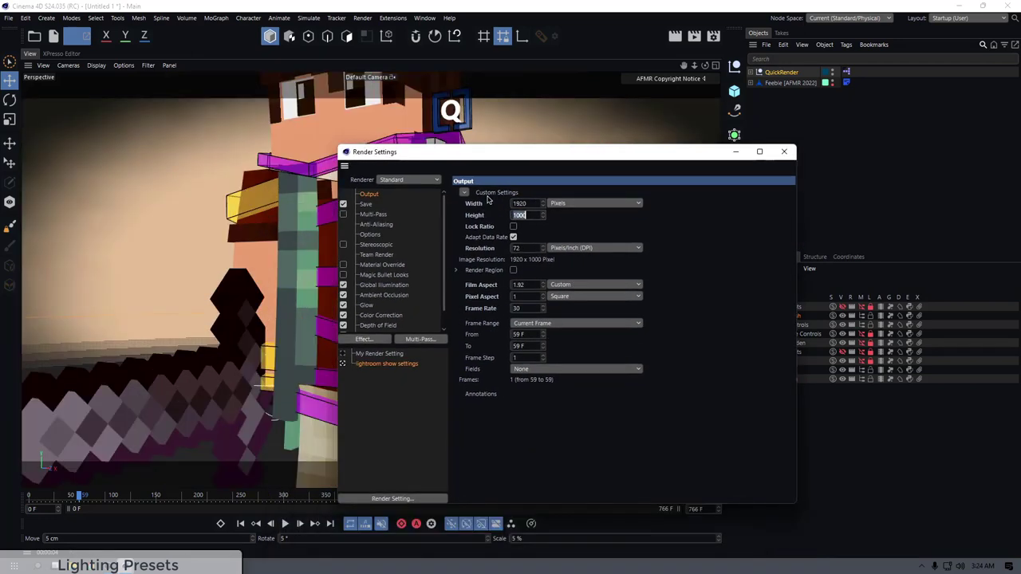
pyautogui.write('1')
pyautogui.press('Return')
pyautogui.click(795, 152)
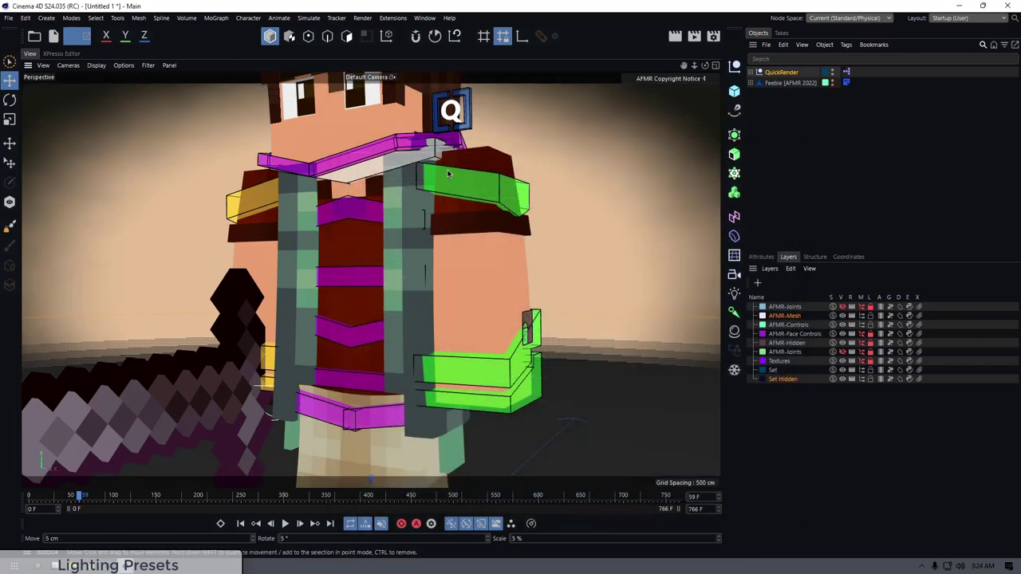
# - Delete the QuickRender lighting setup from the scene
pyautogui.scroll(-3, 408, 202)
pyautogui.keyDown('alt'); pyautogui.moveTo(408, 202); pyautogui.dragTo(394, 234, button='middle'); pyautogui.keyUp('alt')
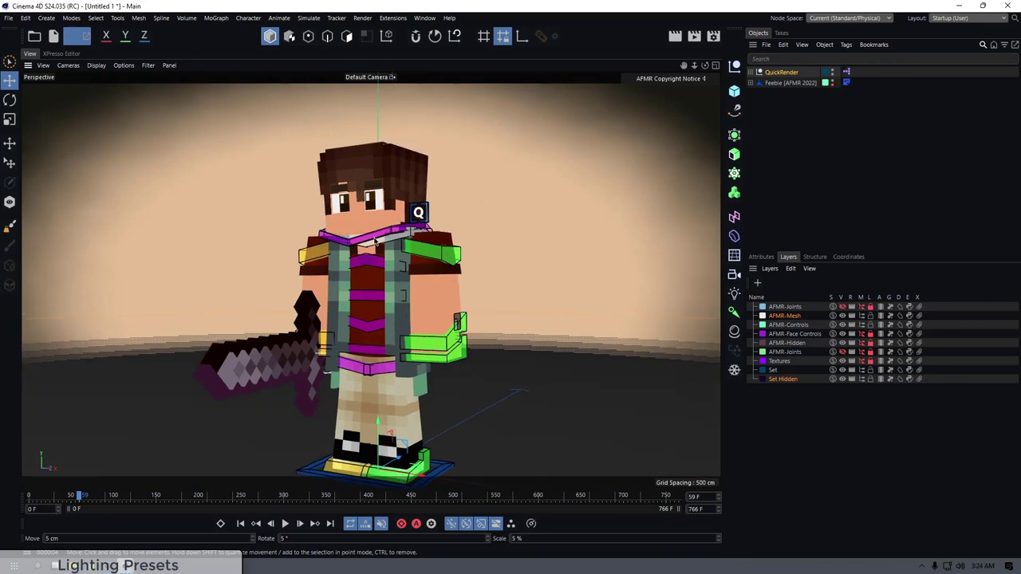
pyautogui.scroll(2, 395, 231)
pyautogui.keyDown('alt'); pyautogui.moveTo(395, 231); pyautogui.dragTo(360, 226); pyautogui.keyUp('alt')
pyautogui.press('Delete')
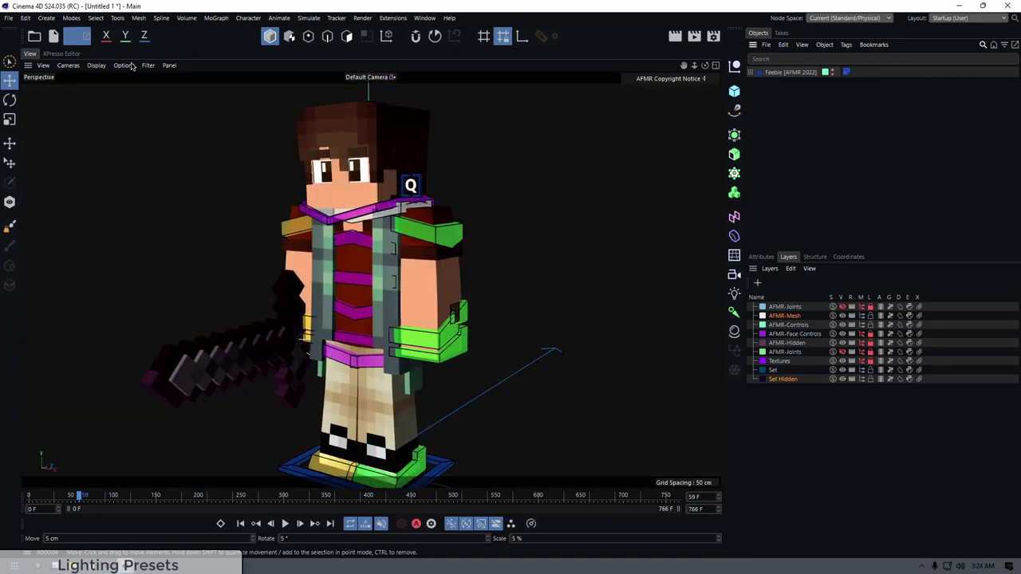
# - Load the Minecraft Lightroom preset and its MCLR settings from the Lights folder
pyautogui.click(83, 37)
pyautogui.click(426, 93)
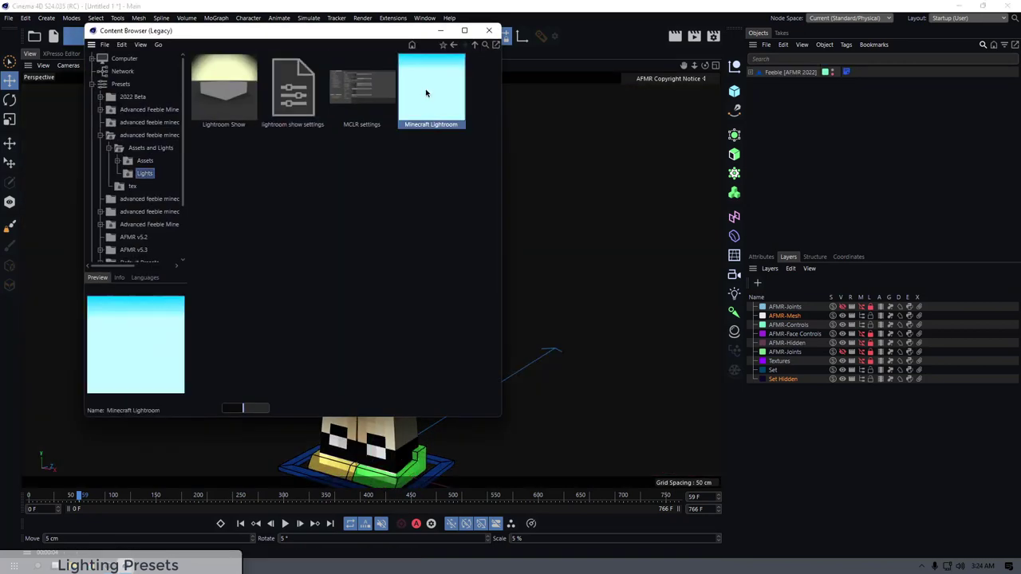
pyautogui.click(375, 94)
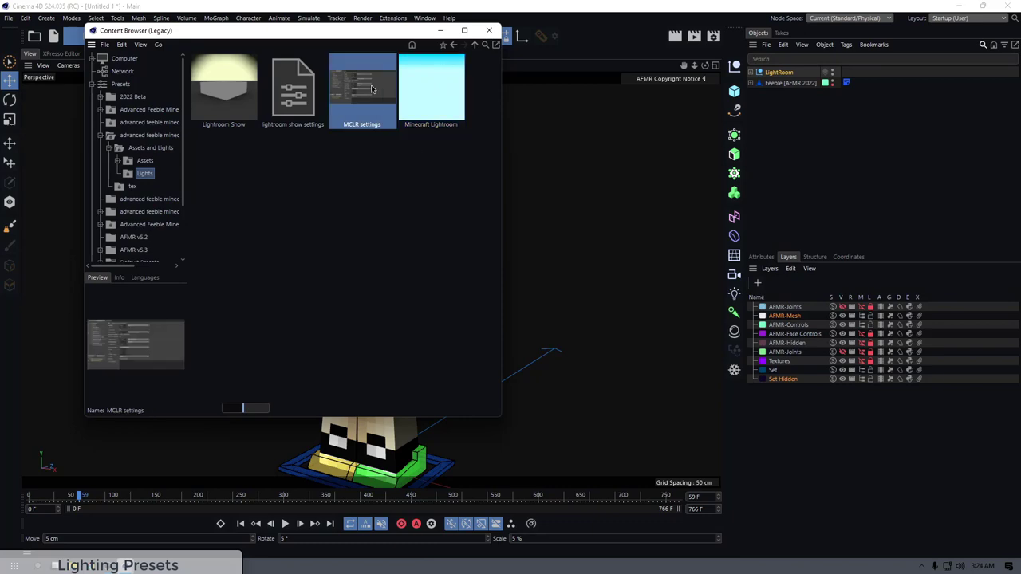
pyautogui.click(489, 30)
# - Check the output values in the render settings and render the character in the Minecraft Lightroom
pyautogui.click(713, 36)
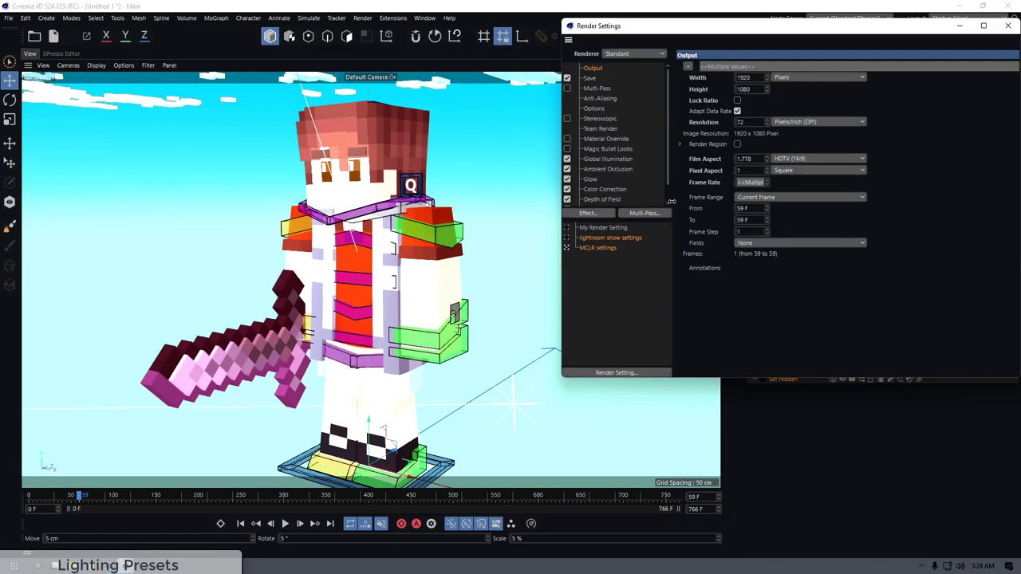
pyautogui.click(1008, 26)
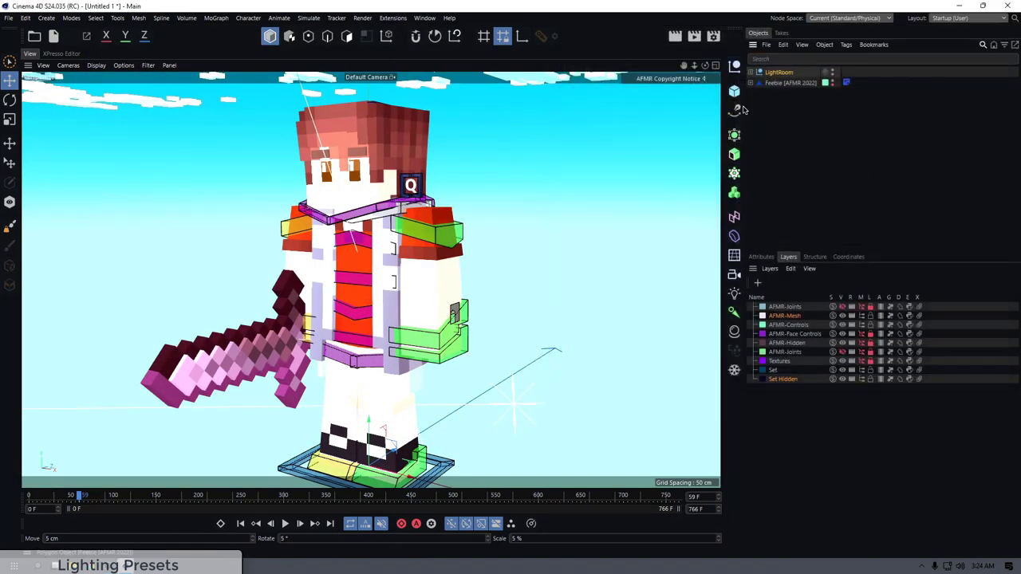
pyautogui.click(674, 36)
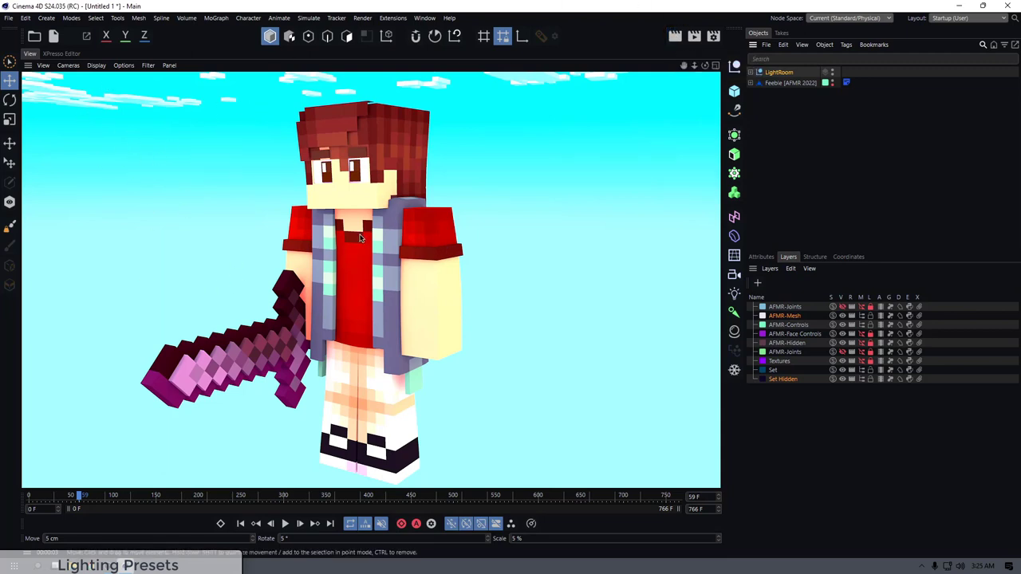
# - Clear the object selection and render the character from a lower angle against the cloudy sky
pyautogui.click(825, 172)
pyautogui.keyDown('alt'); pyautogui.moveTo(355, 202); pyautogui.dragTo(355, 156); pyautogui.keyUp('alt')
pyautogui.scroll(2, 355, 204)
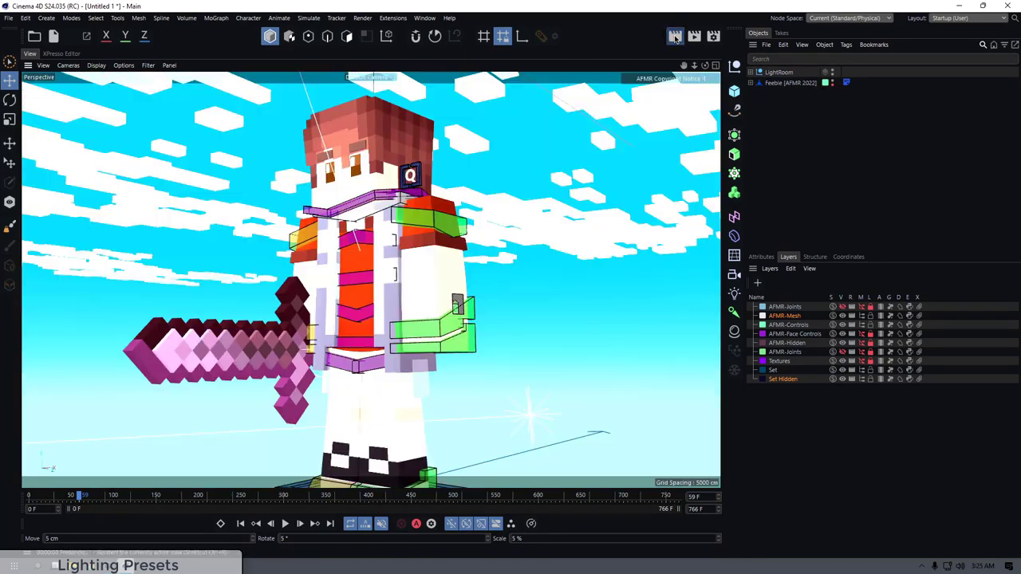
pyautogui.click(675, 37)
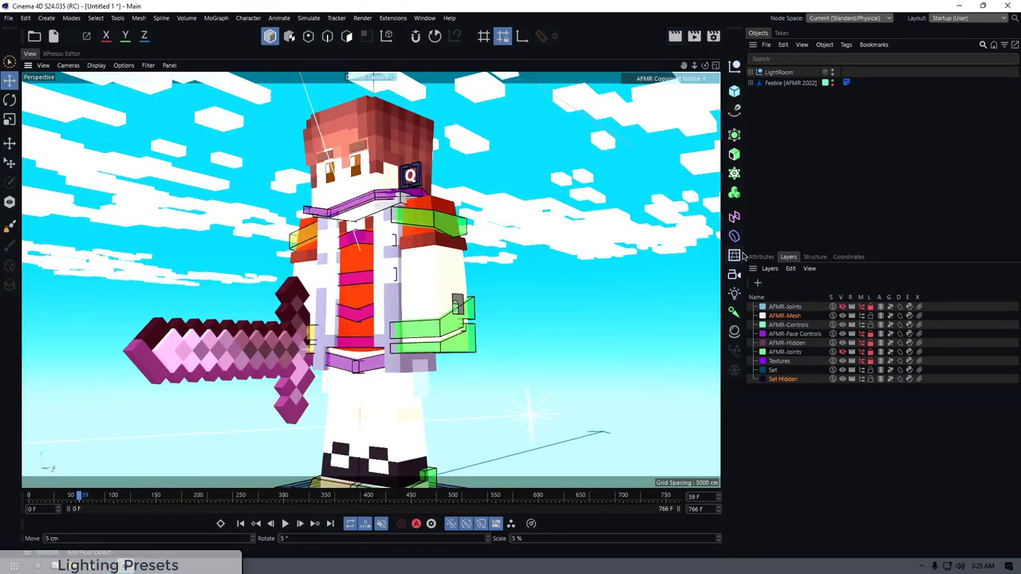
# - Select the rig's left shoulder controller and display its attributes
pyautogui.click(751, 257)
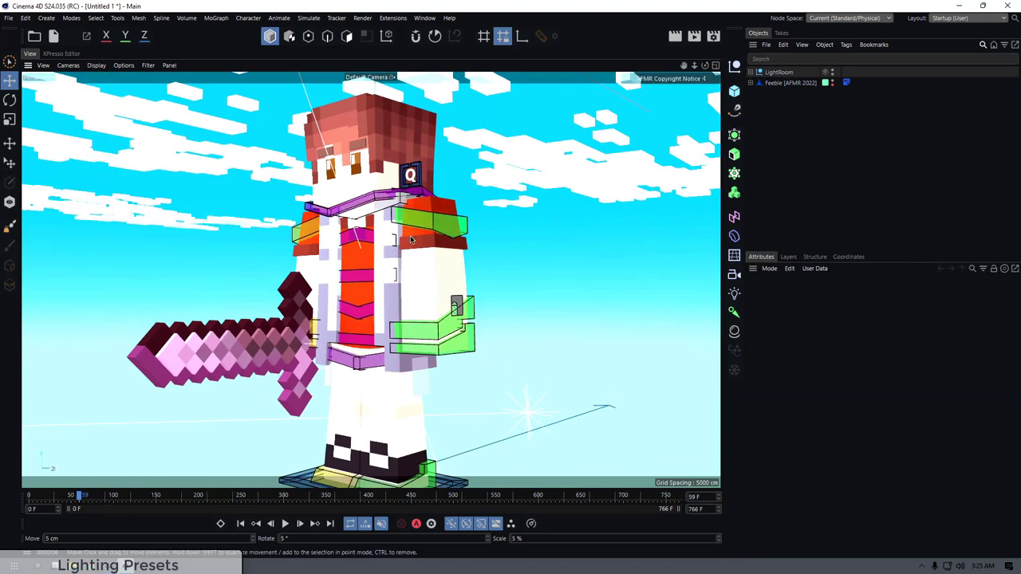
pyautogui.click(420, 233)
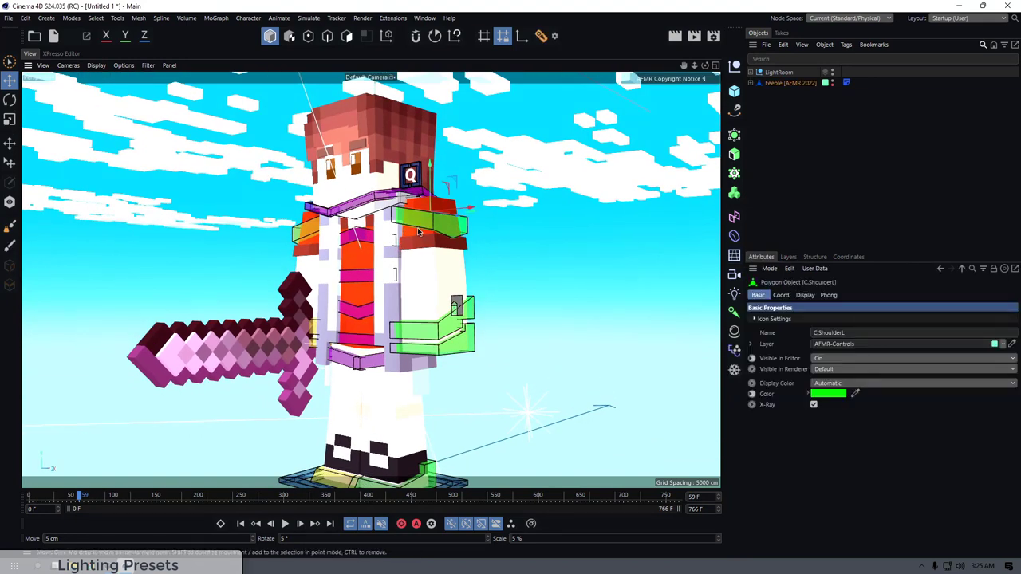